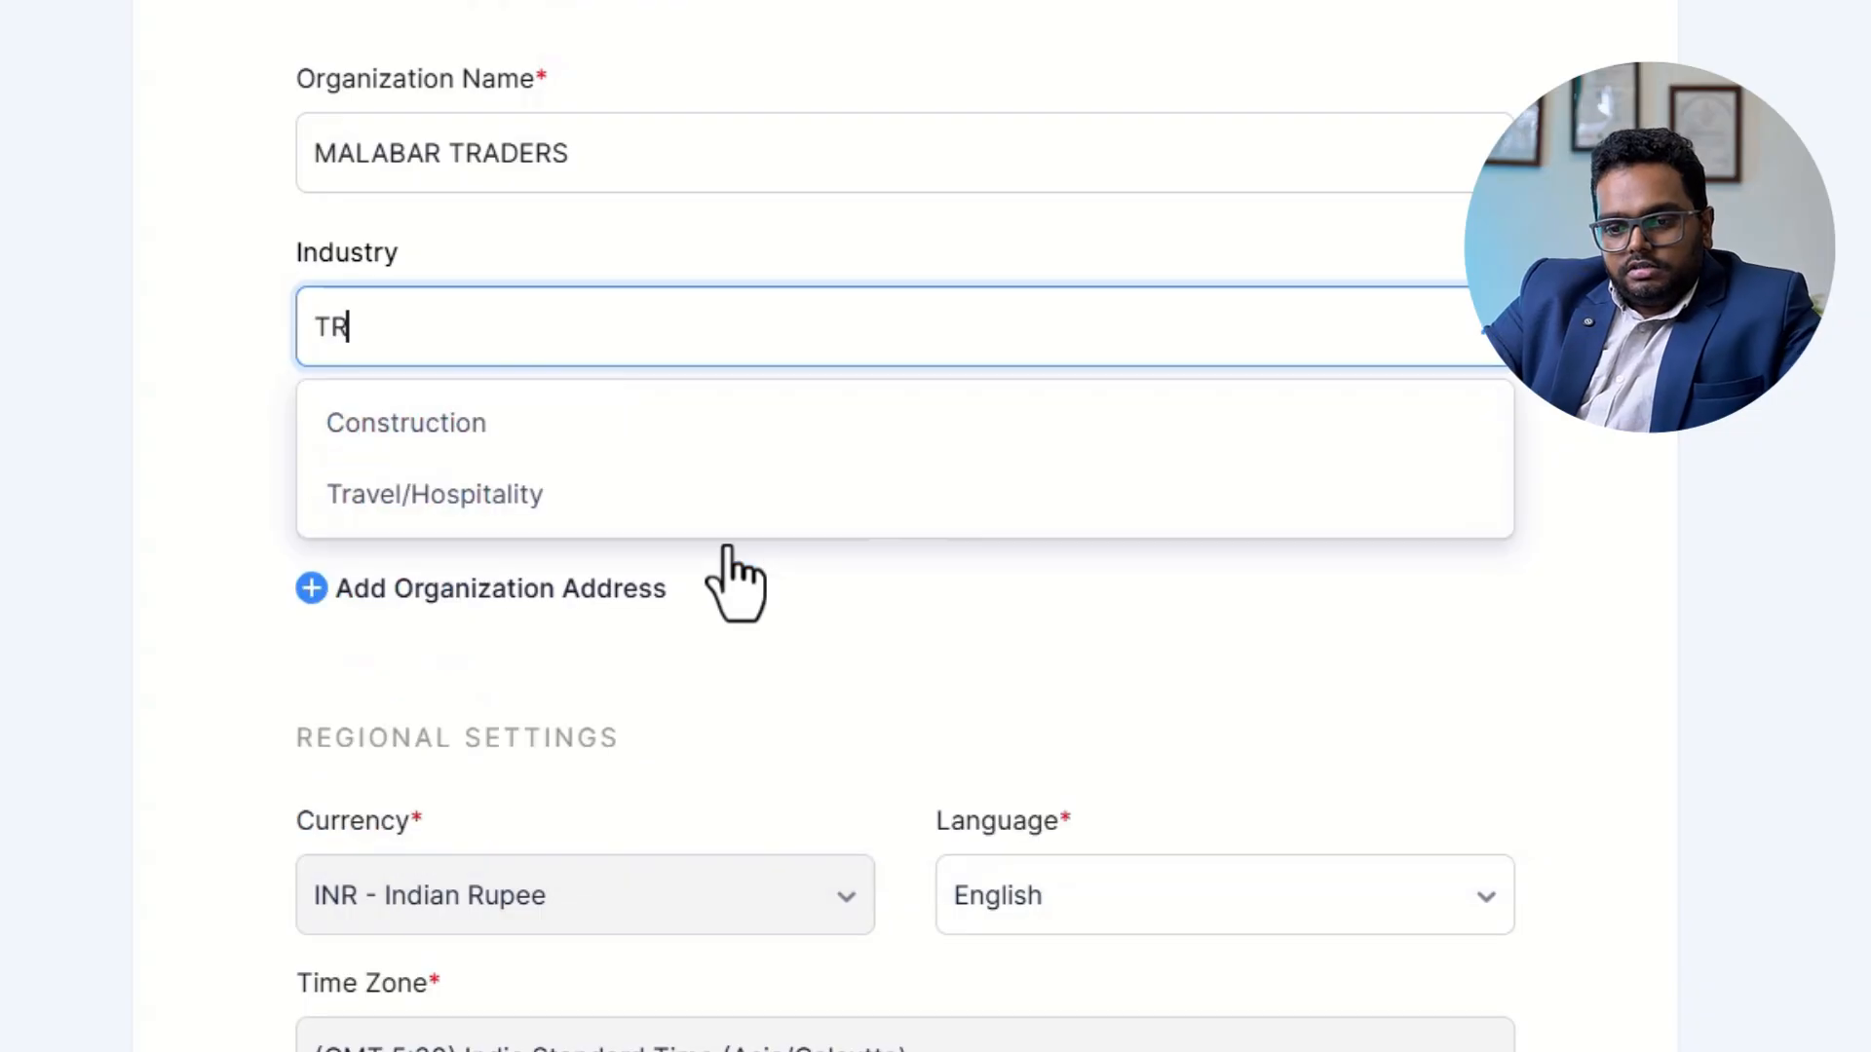
# Set the organization's industry to Agency or Sales House and its state to Kerala.
pyautogui.press('BackSpace')
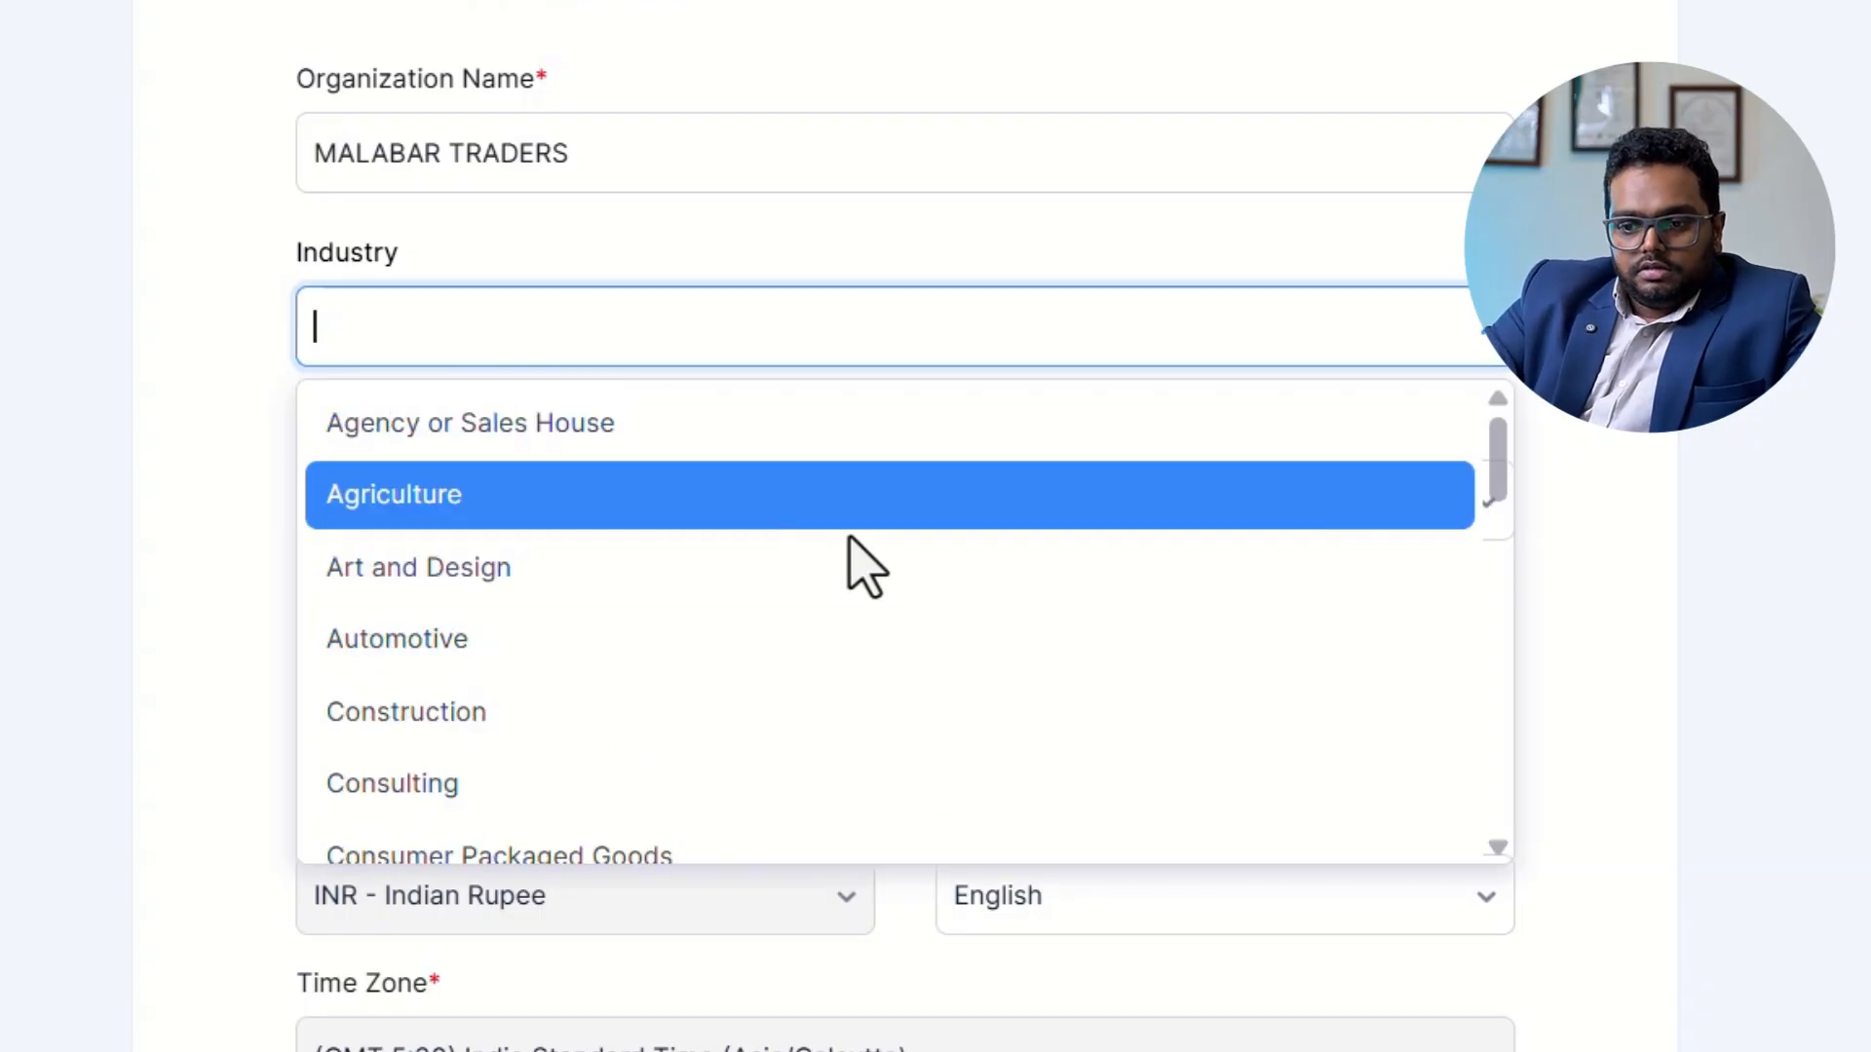
pyautogui.click(610, 448)
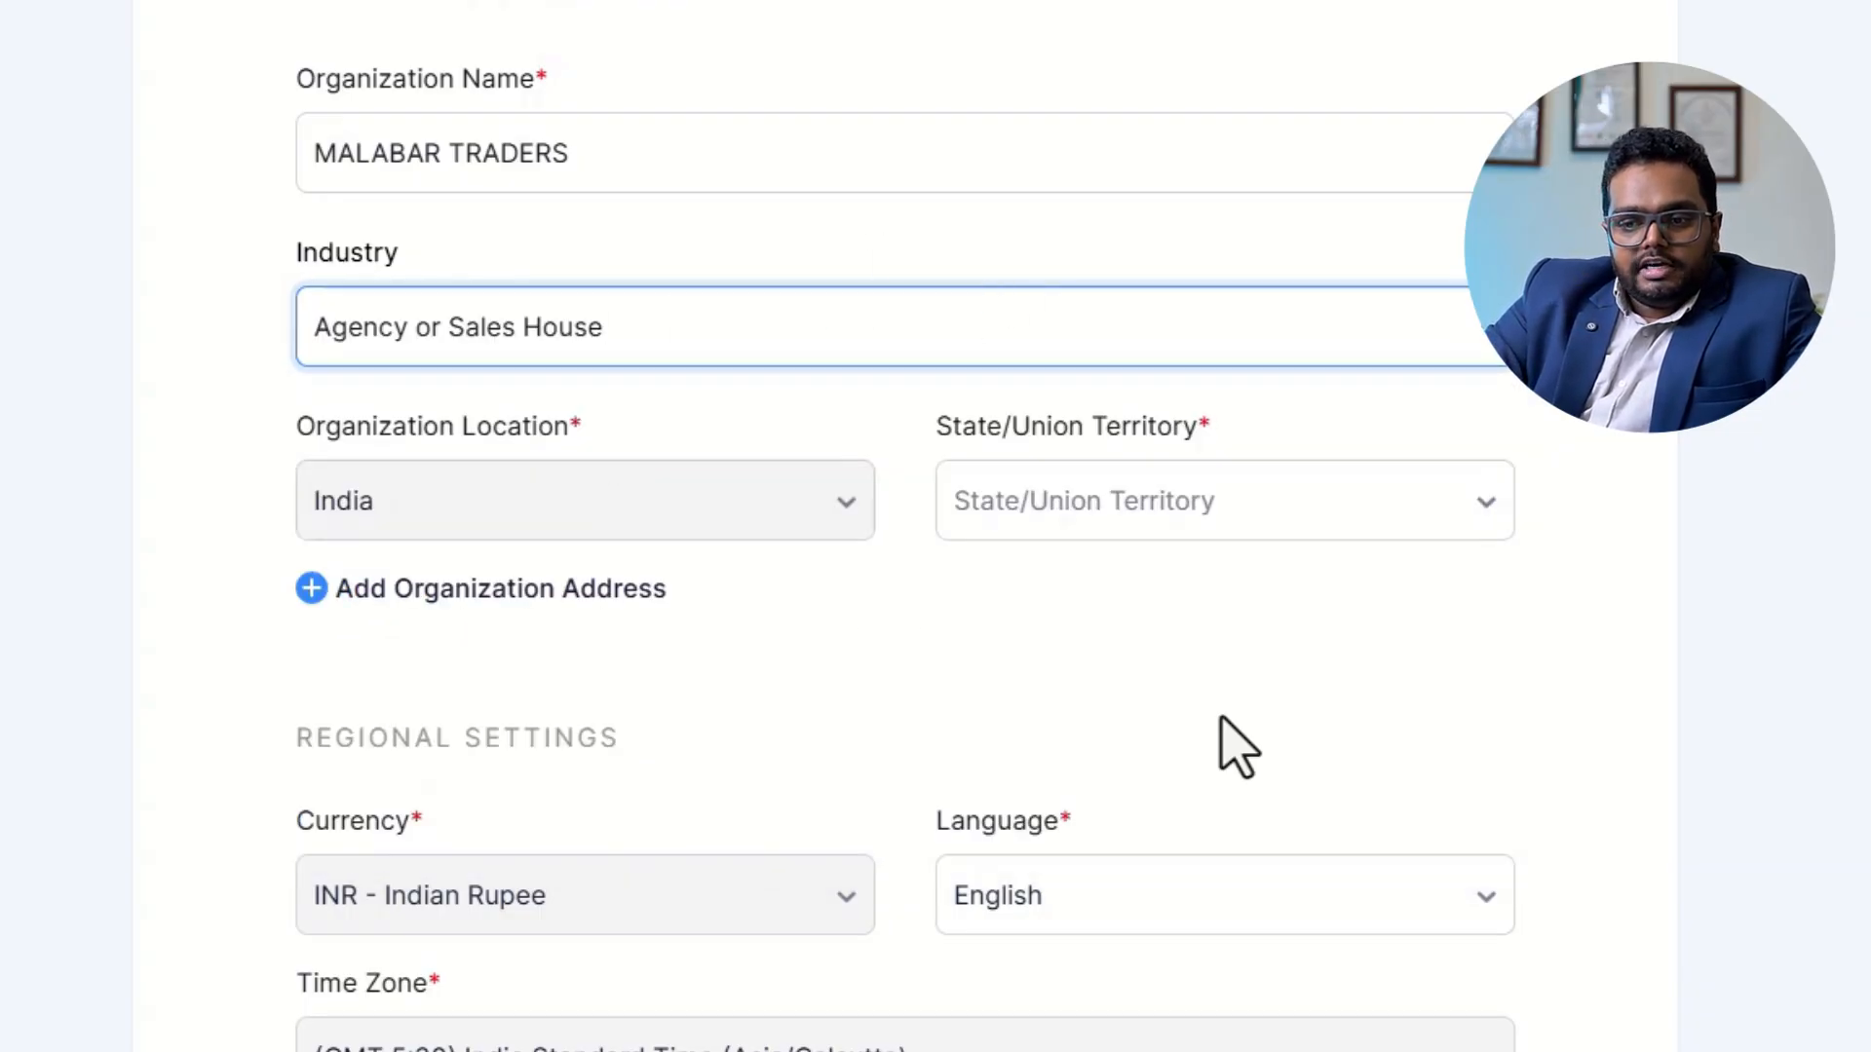
pyautogui.click(1191, 537)
pyautogui.write('KER')
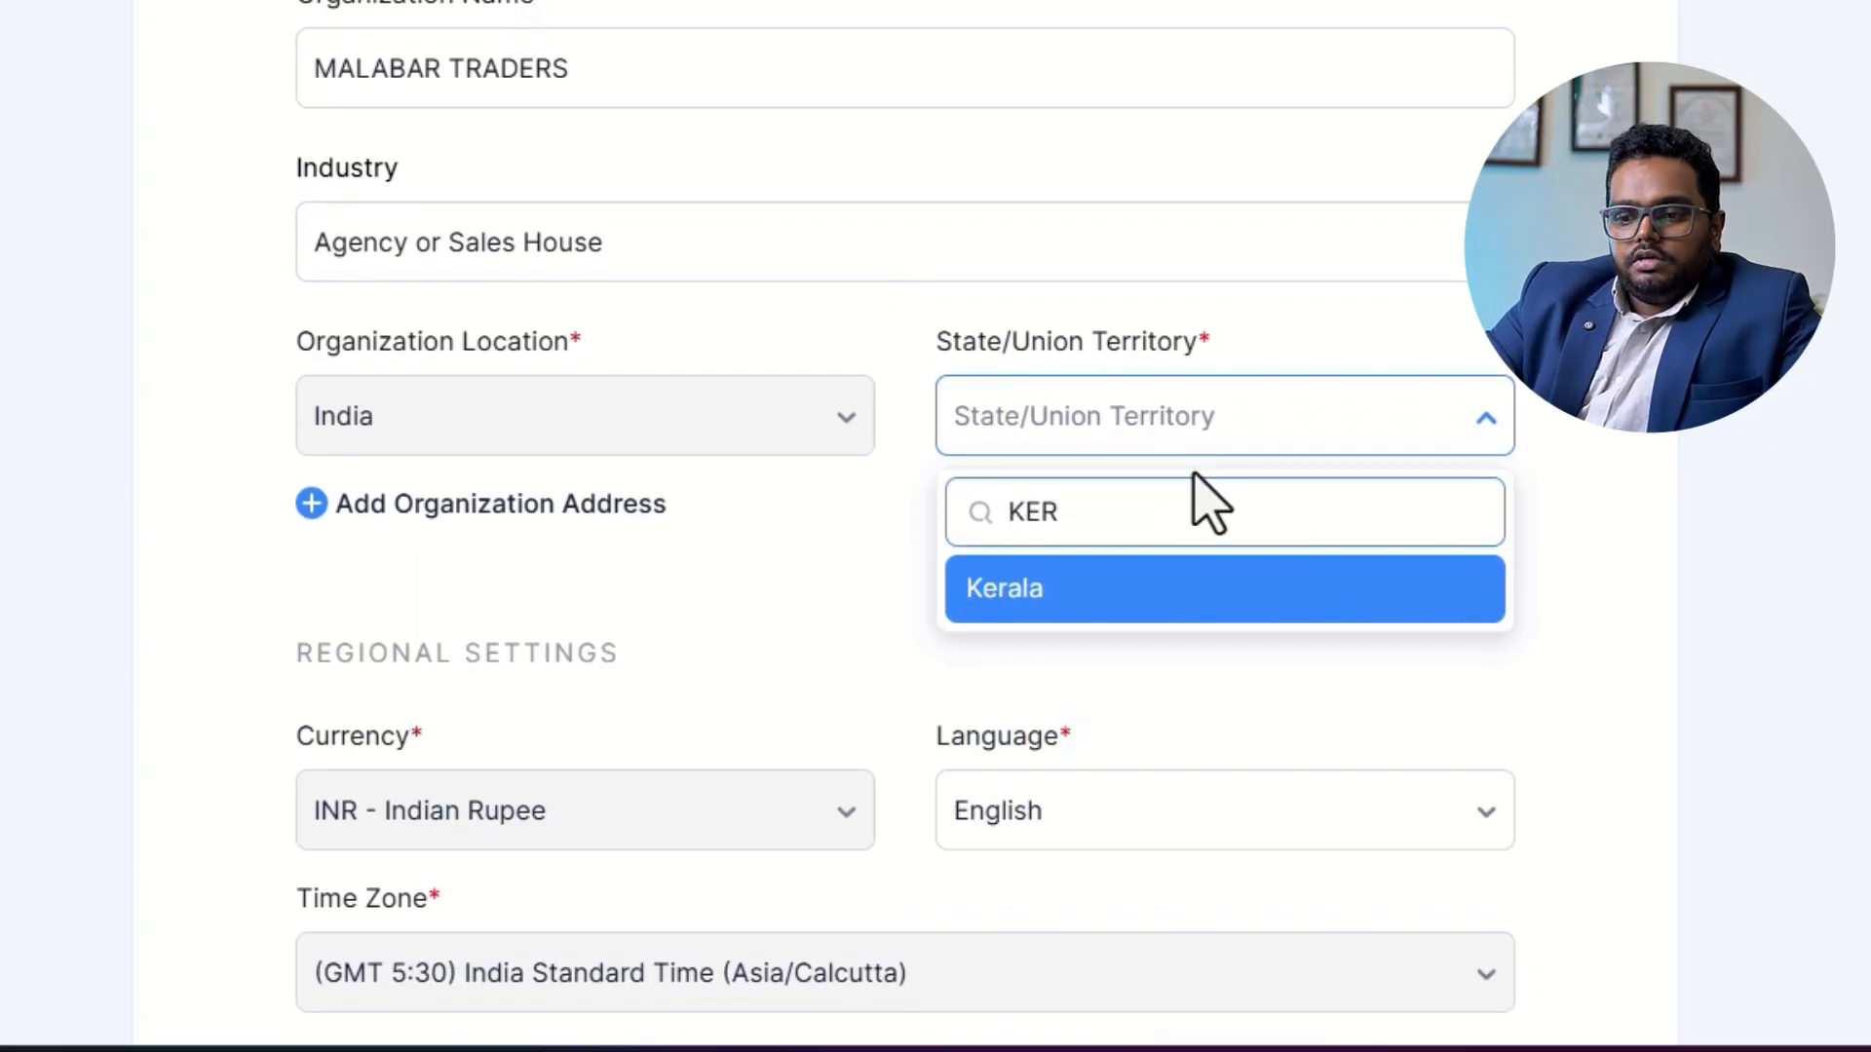
pyautogui.click(1102, 597)
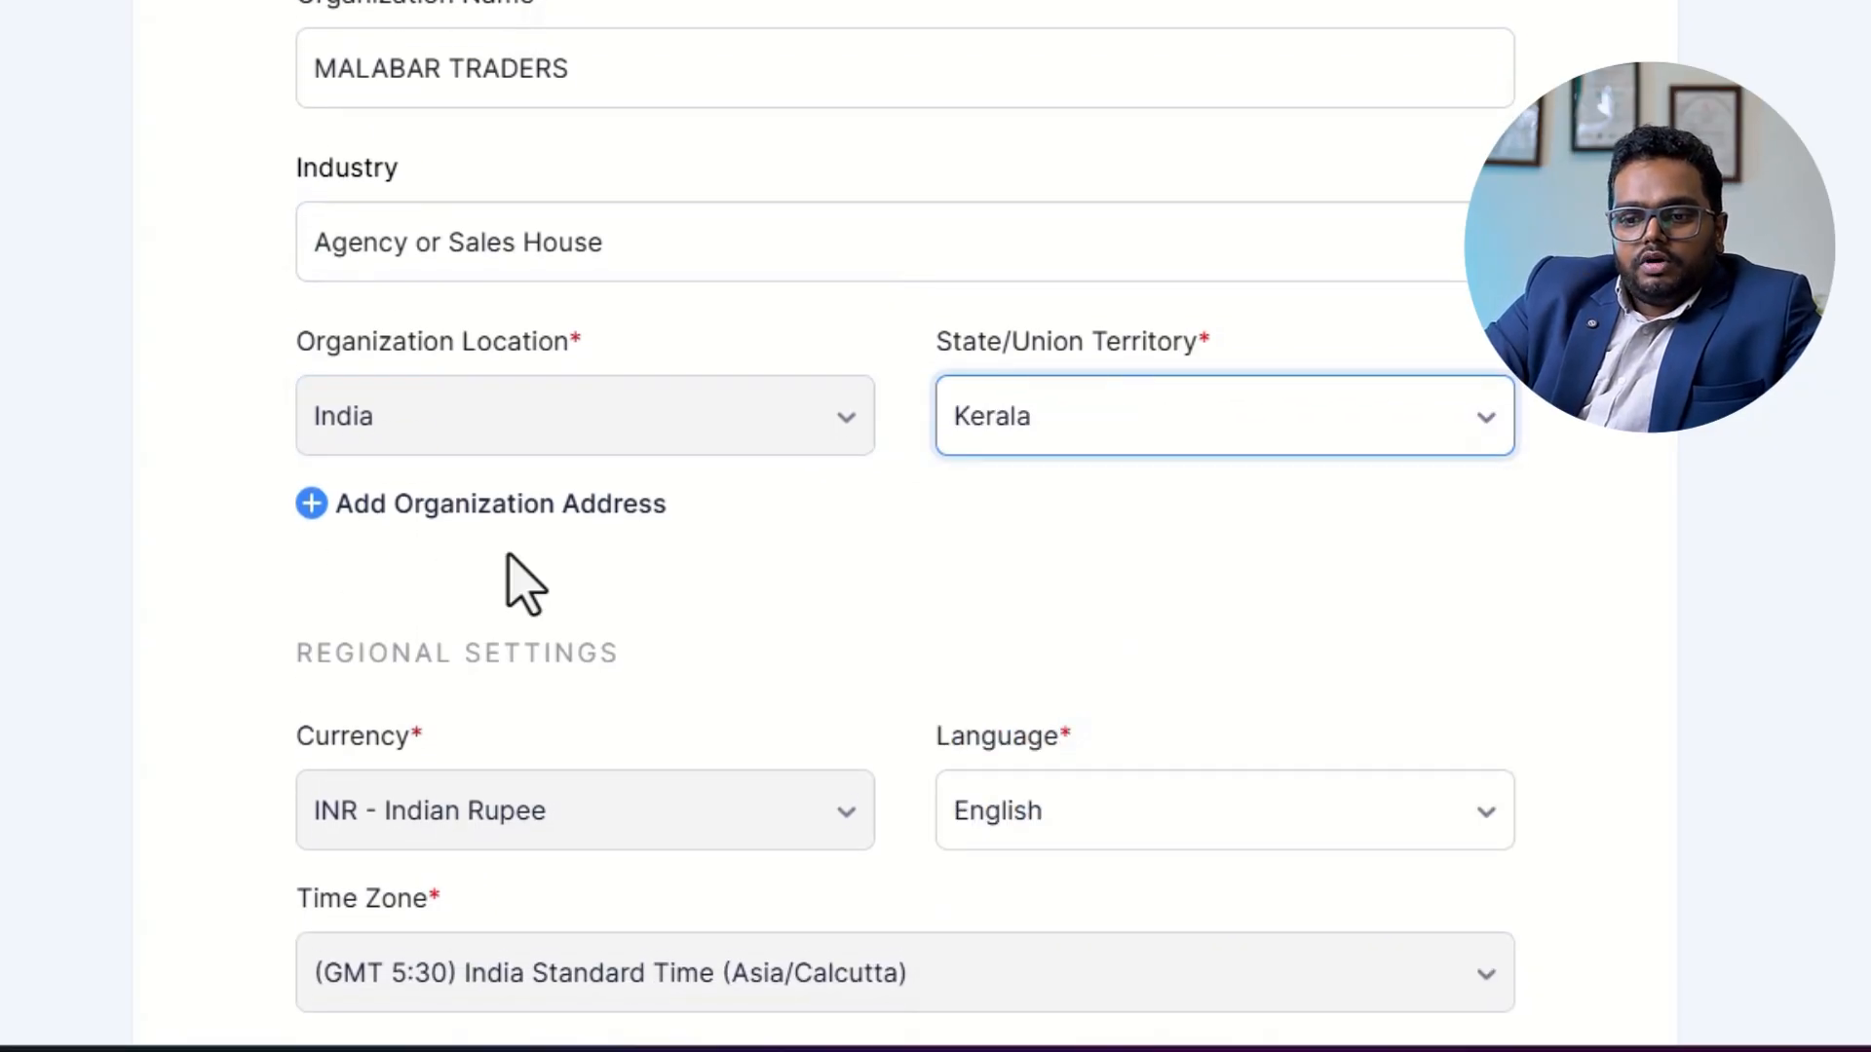
# Add the organization address, filling in both street lines, the city and the postal code.
pyautogui.click(544, 507)
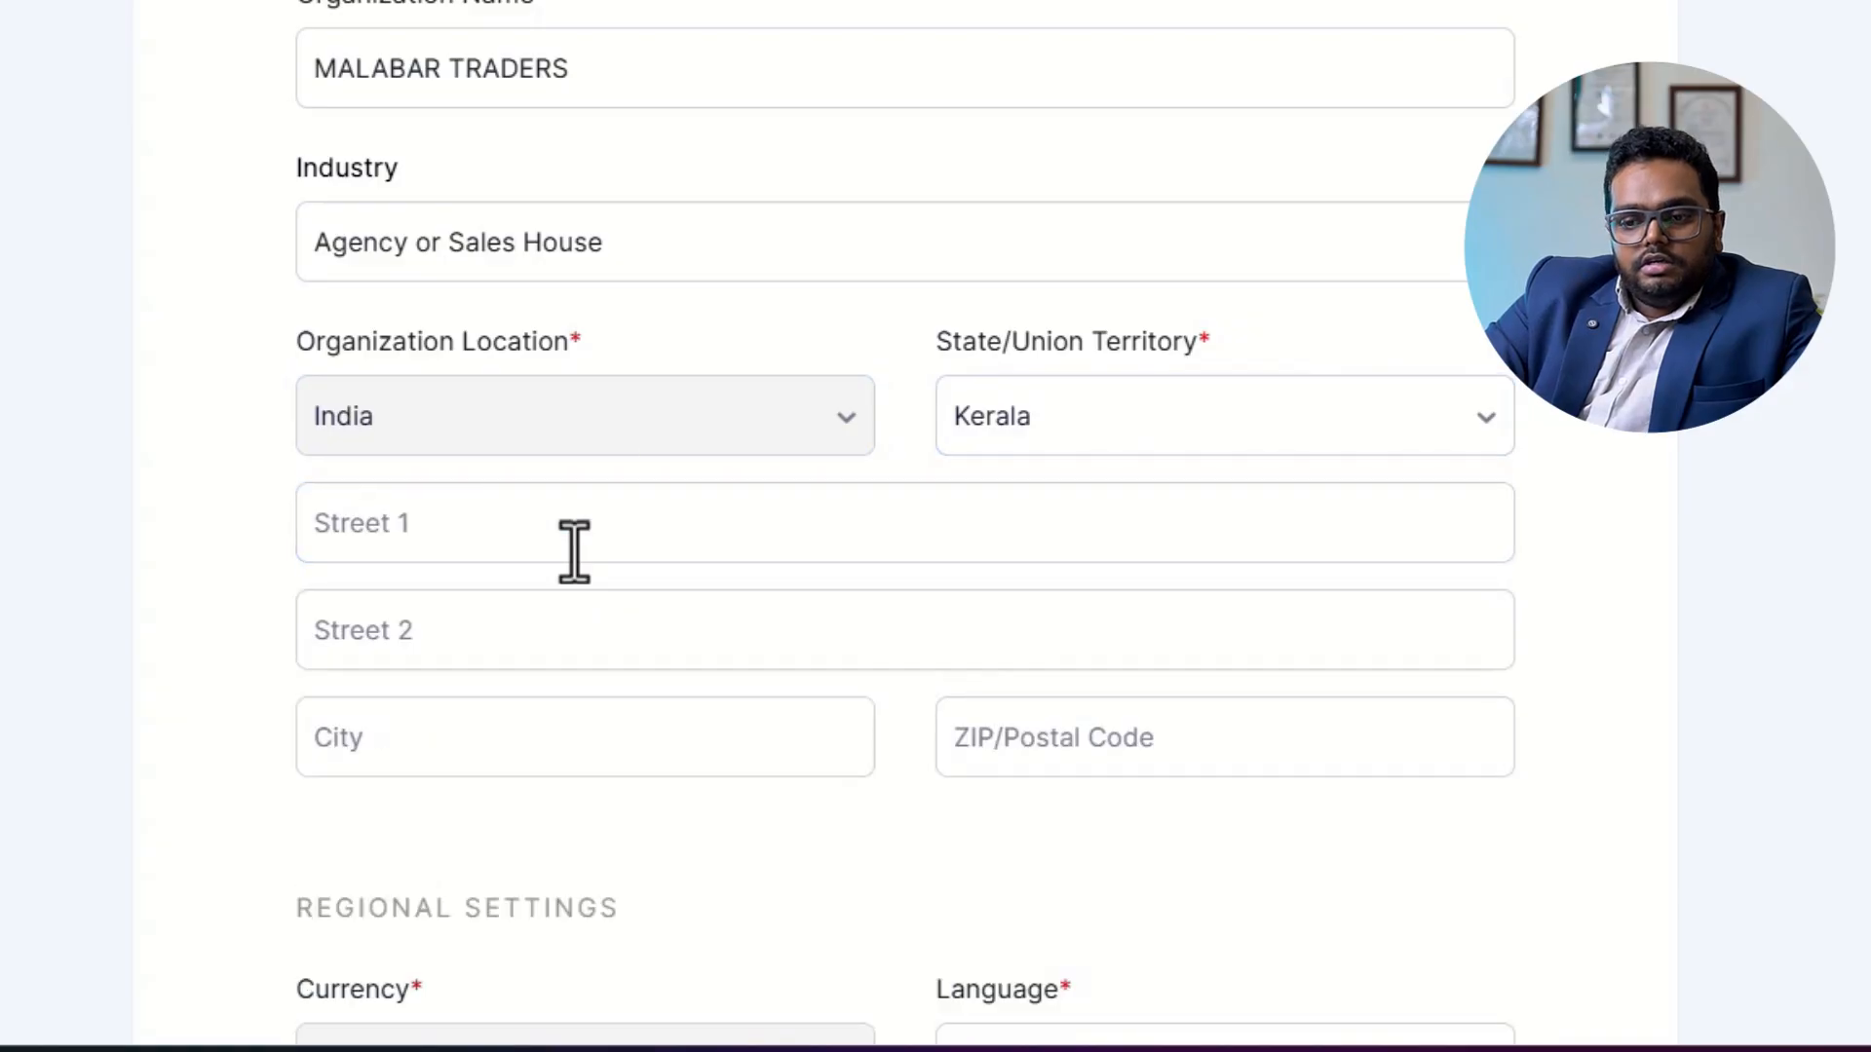
pyautogui.click(494, 531)
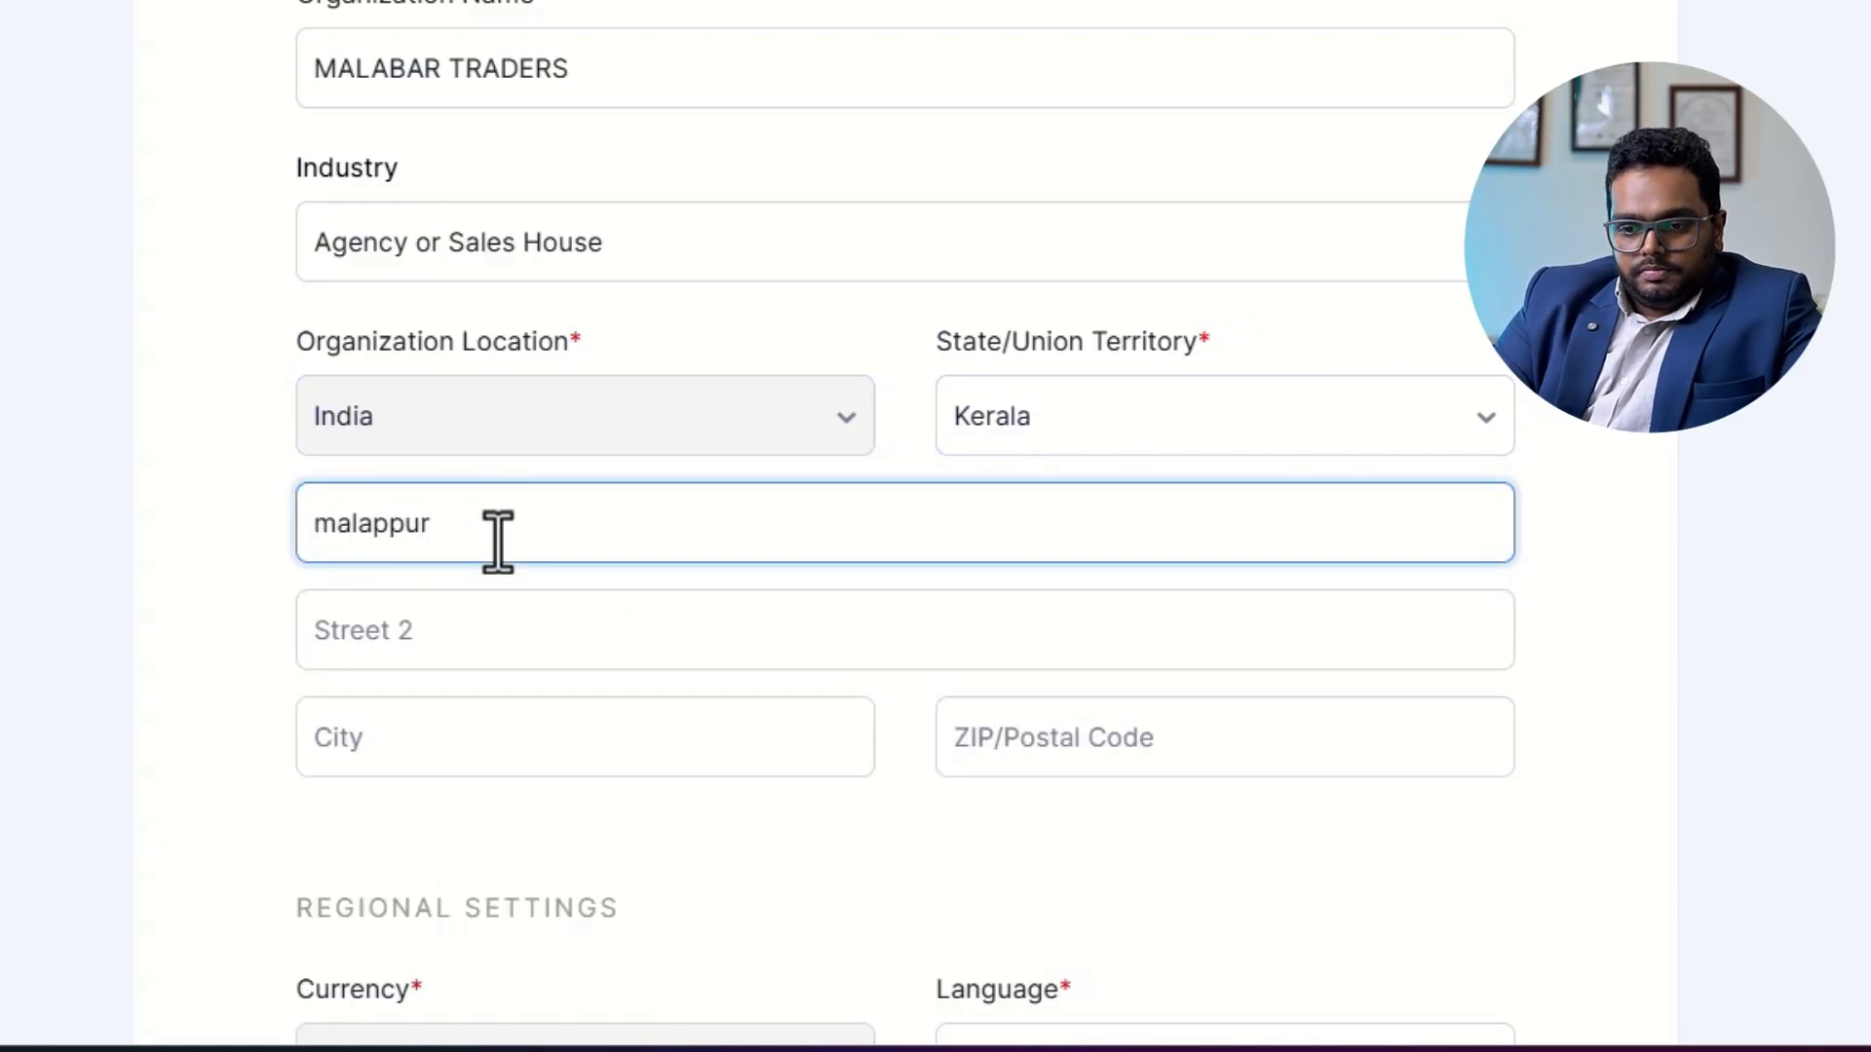
pyautogui.press('BackSpace')
pyautogui.press('BackSpace')
pyautogui.press('BackSpace')
pyautogui.press('BackSpace')
pyautogui.press('BackSpace')
pyautogui.press('BackSpace')
pyautogui.press('BackSpace')
pyautogui.press('BackSpace')
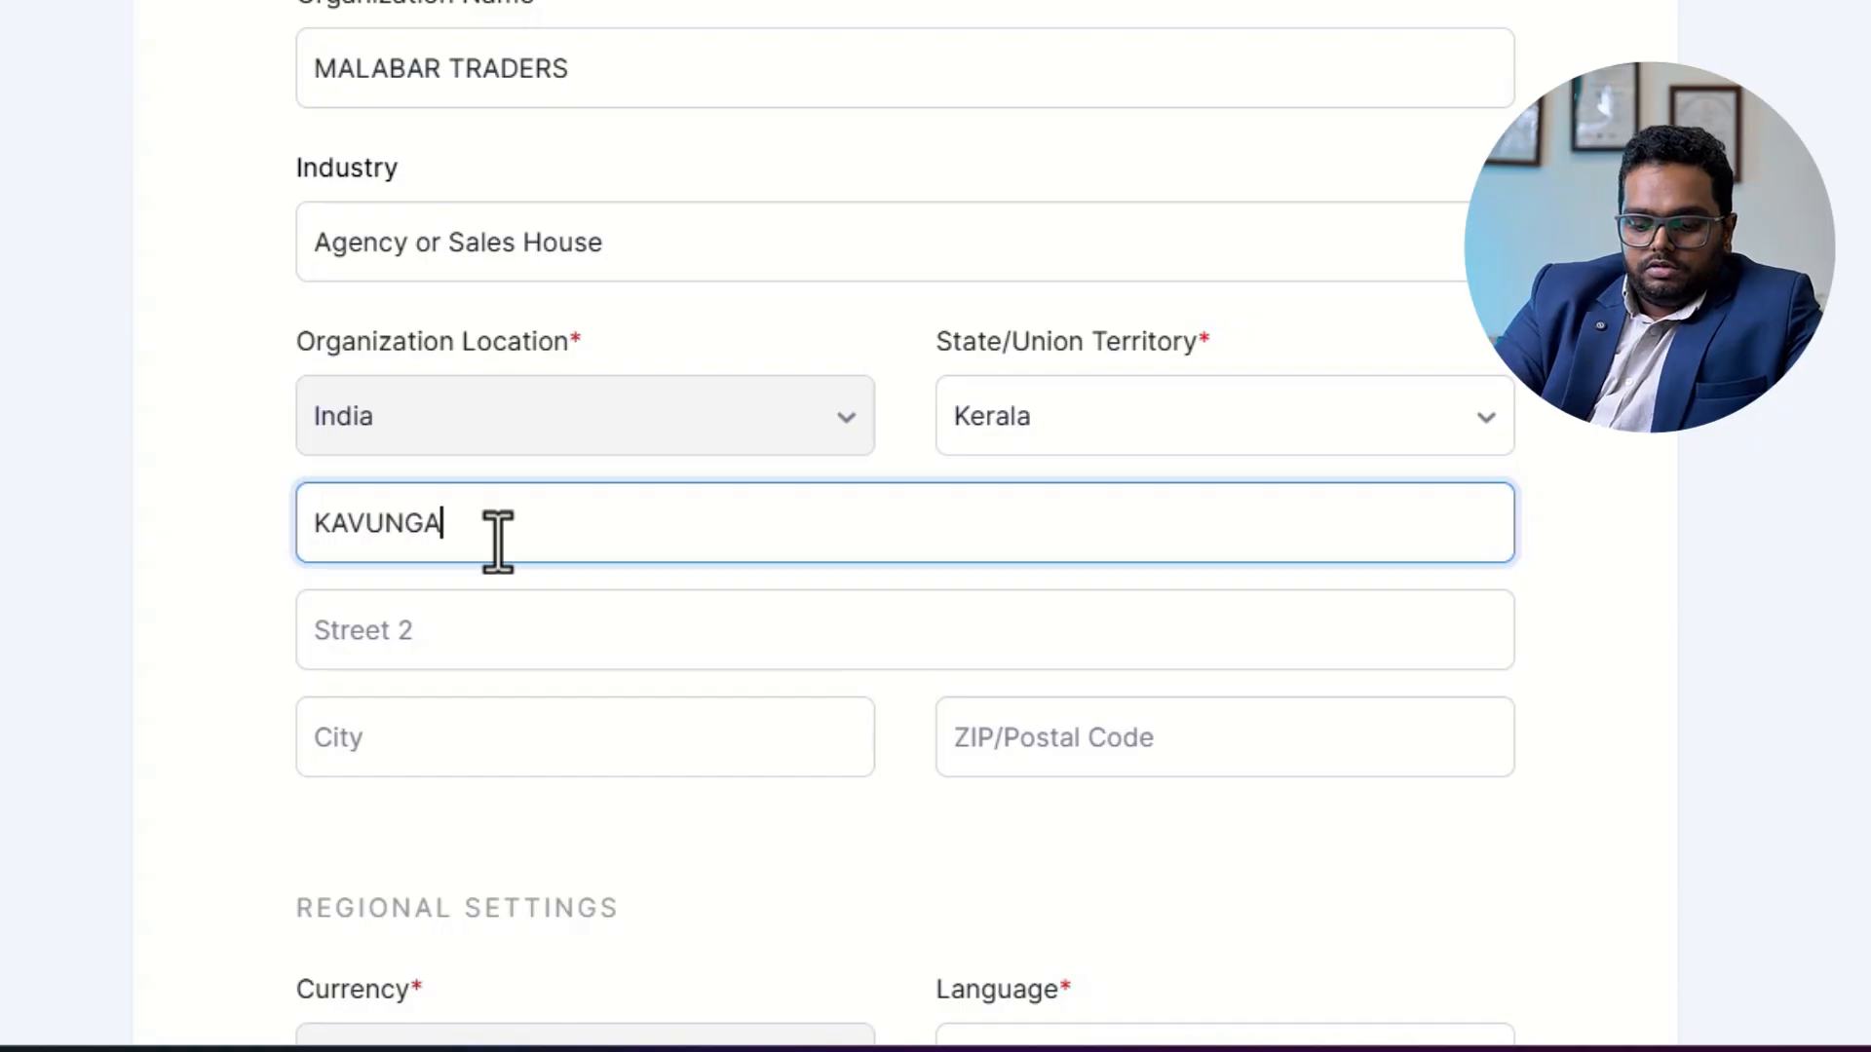
pyautogui.press('Tab')
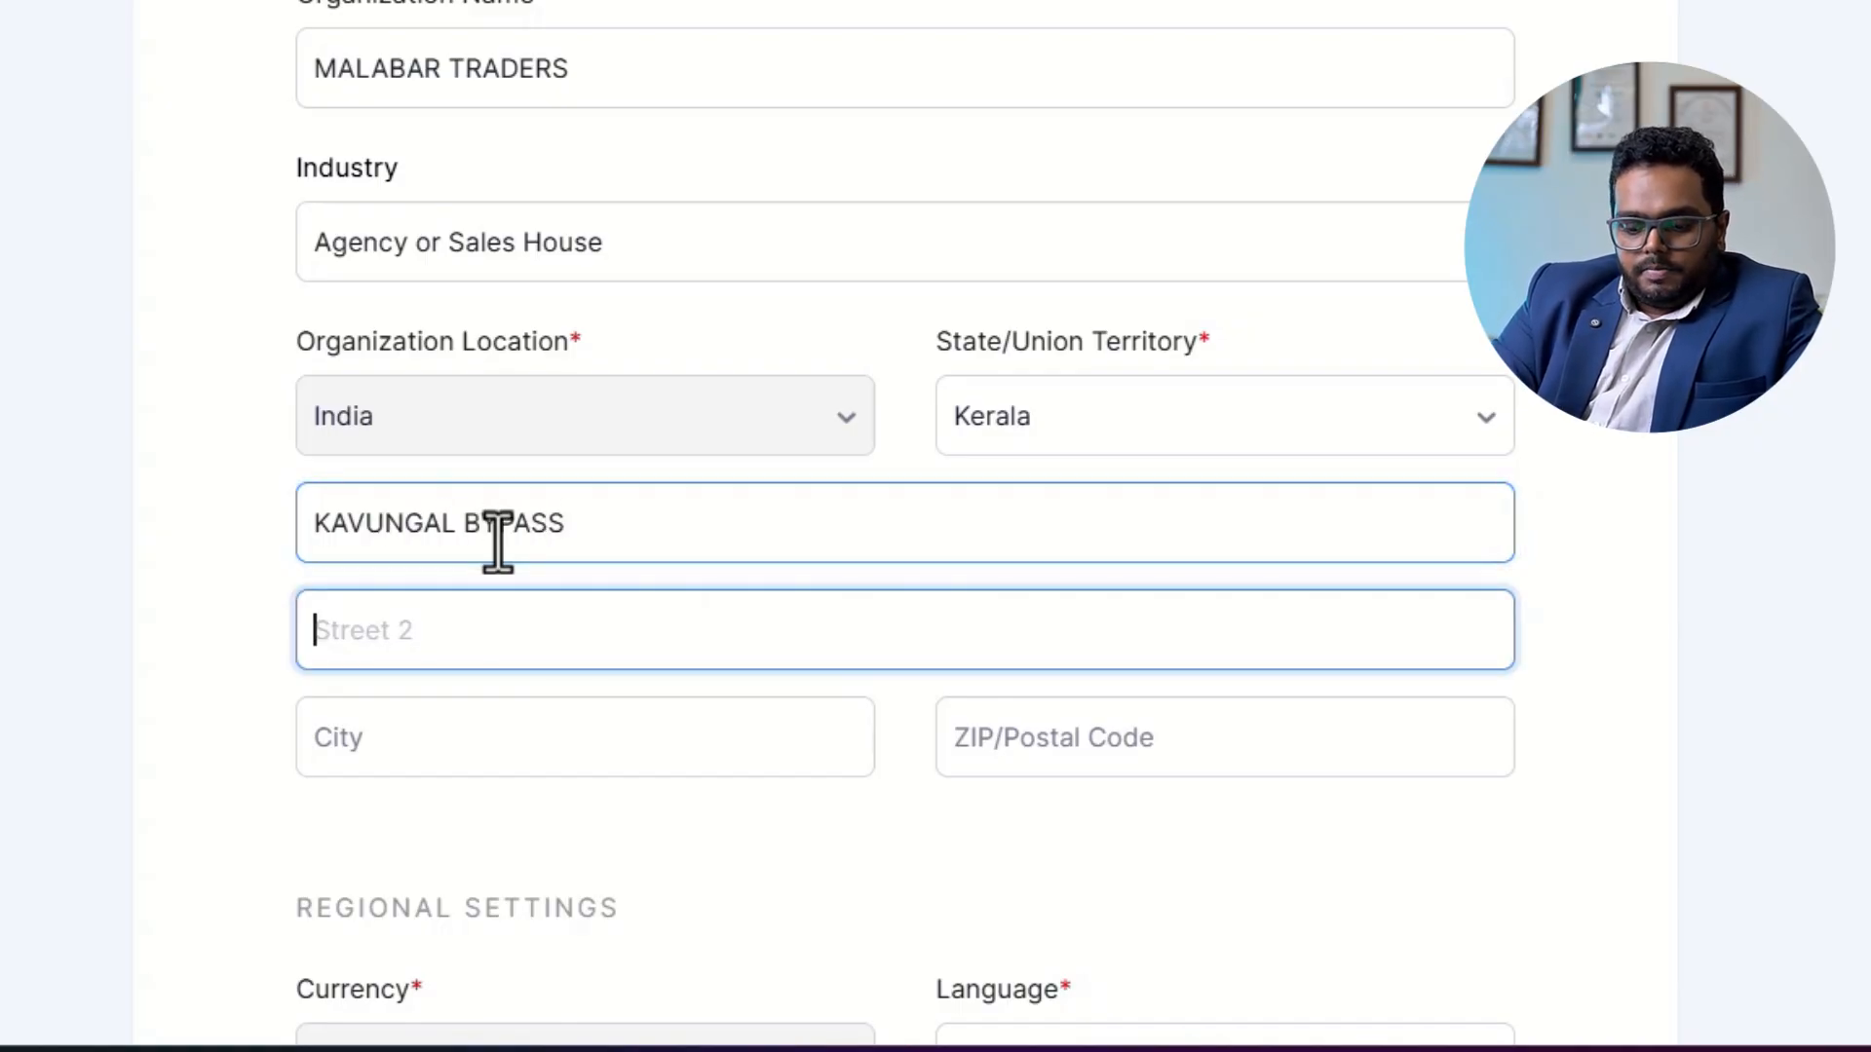
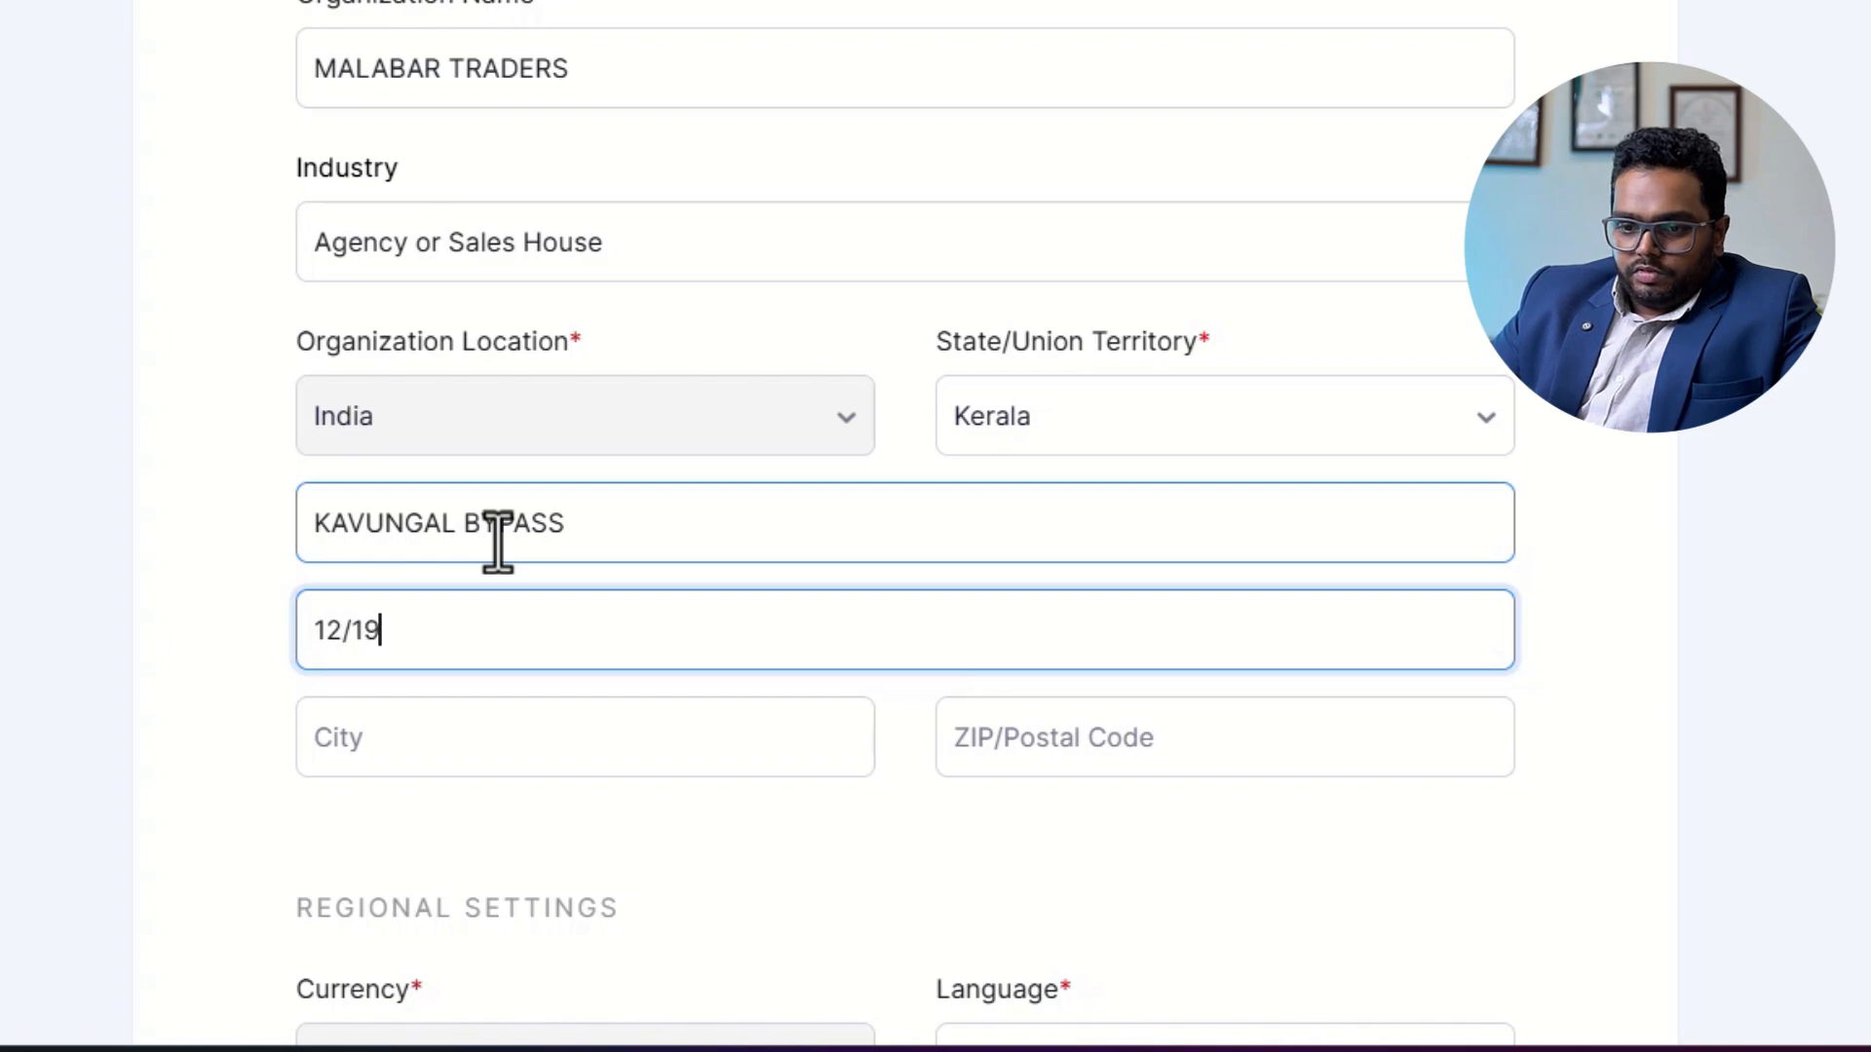
pyautogui.press('Tab')
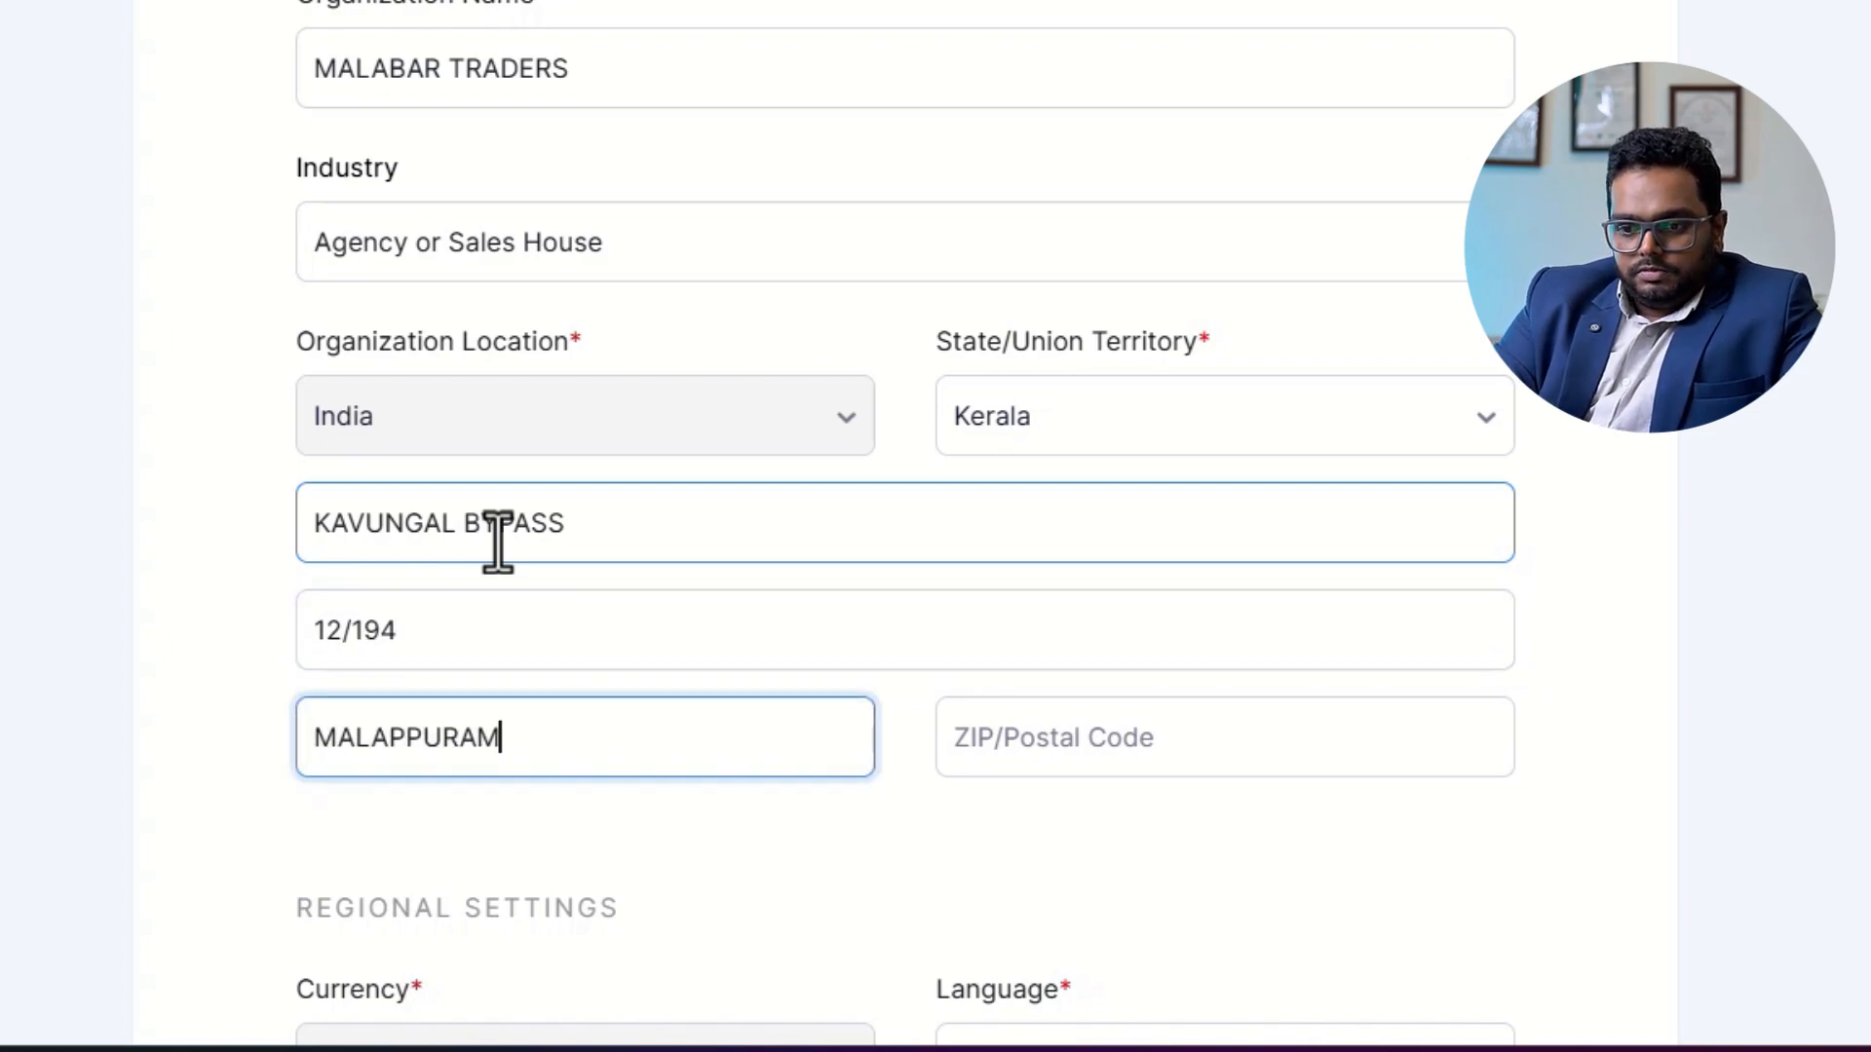
pyautogui.press('Tab')
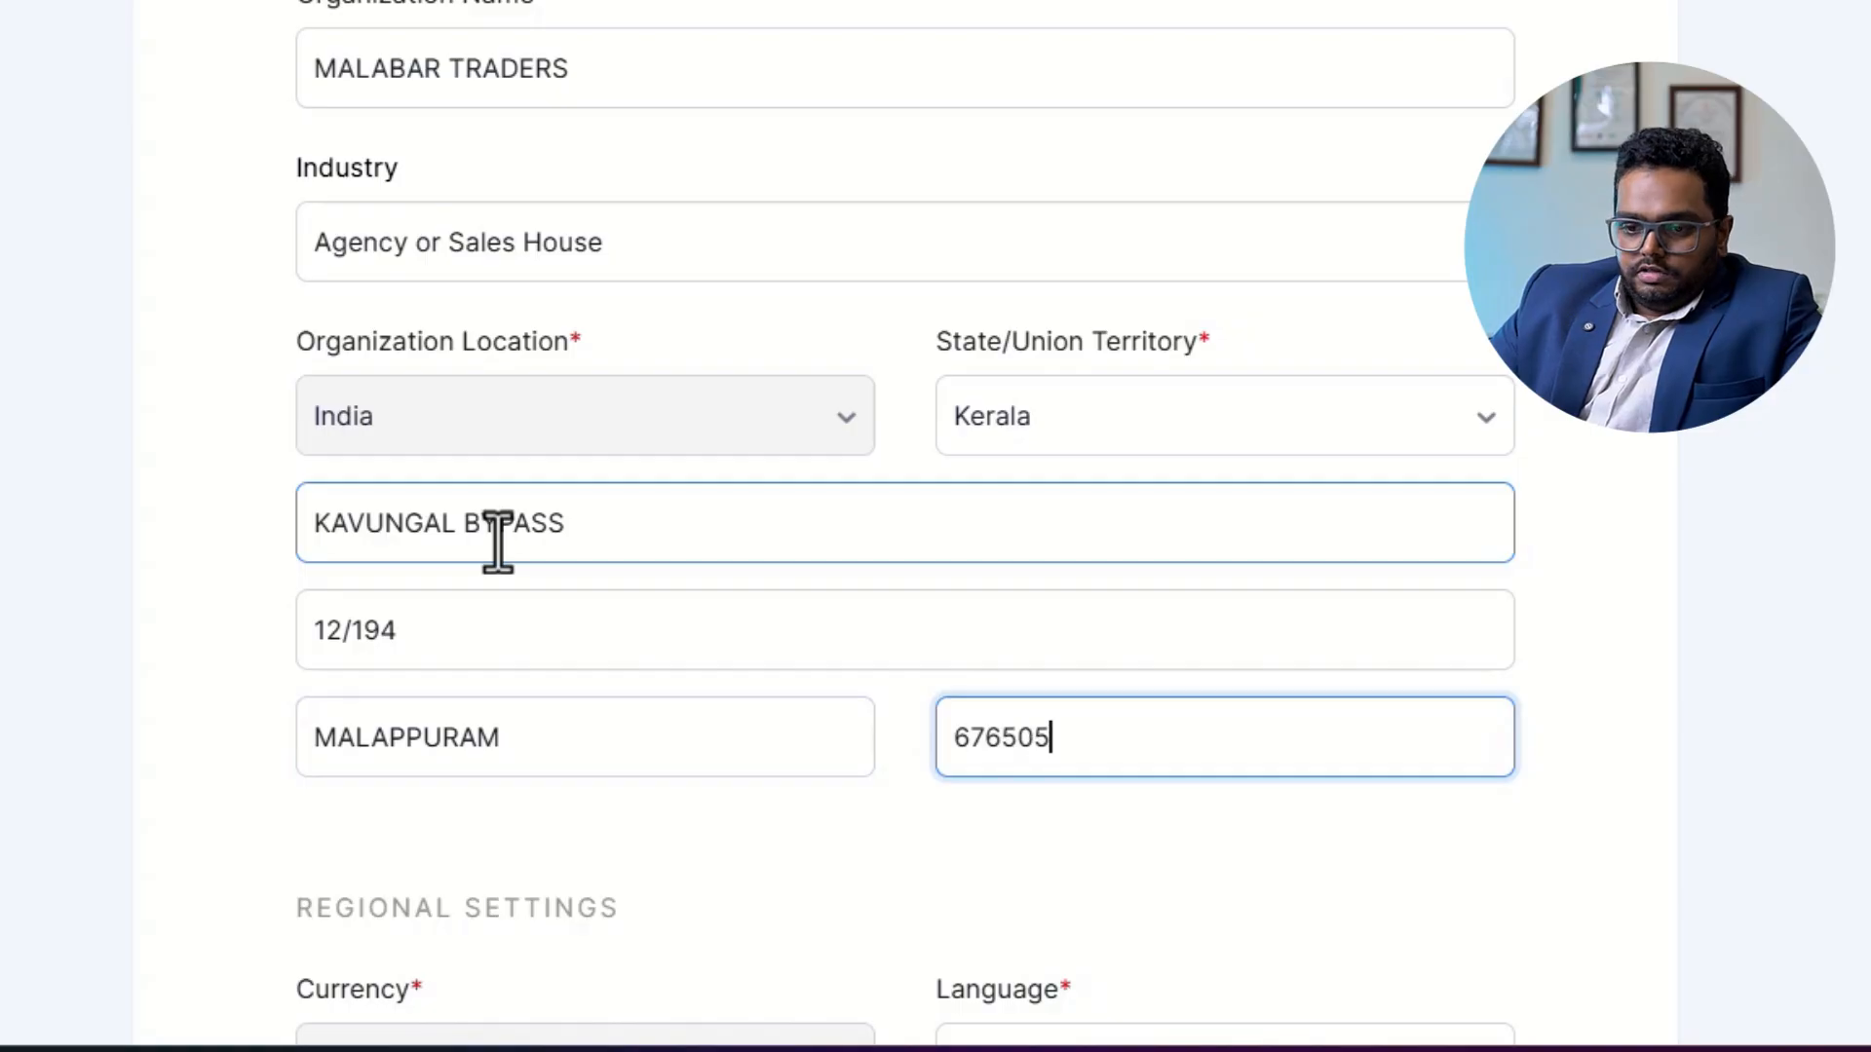
pyautogui.press('Tab')
# Mark the business as registered for GST, enter its GSTIN and submit the organization setup.
pyautogui.scroll(-5, 777, 597)
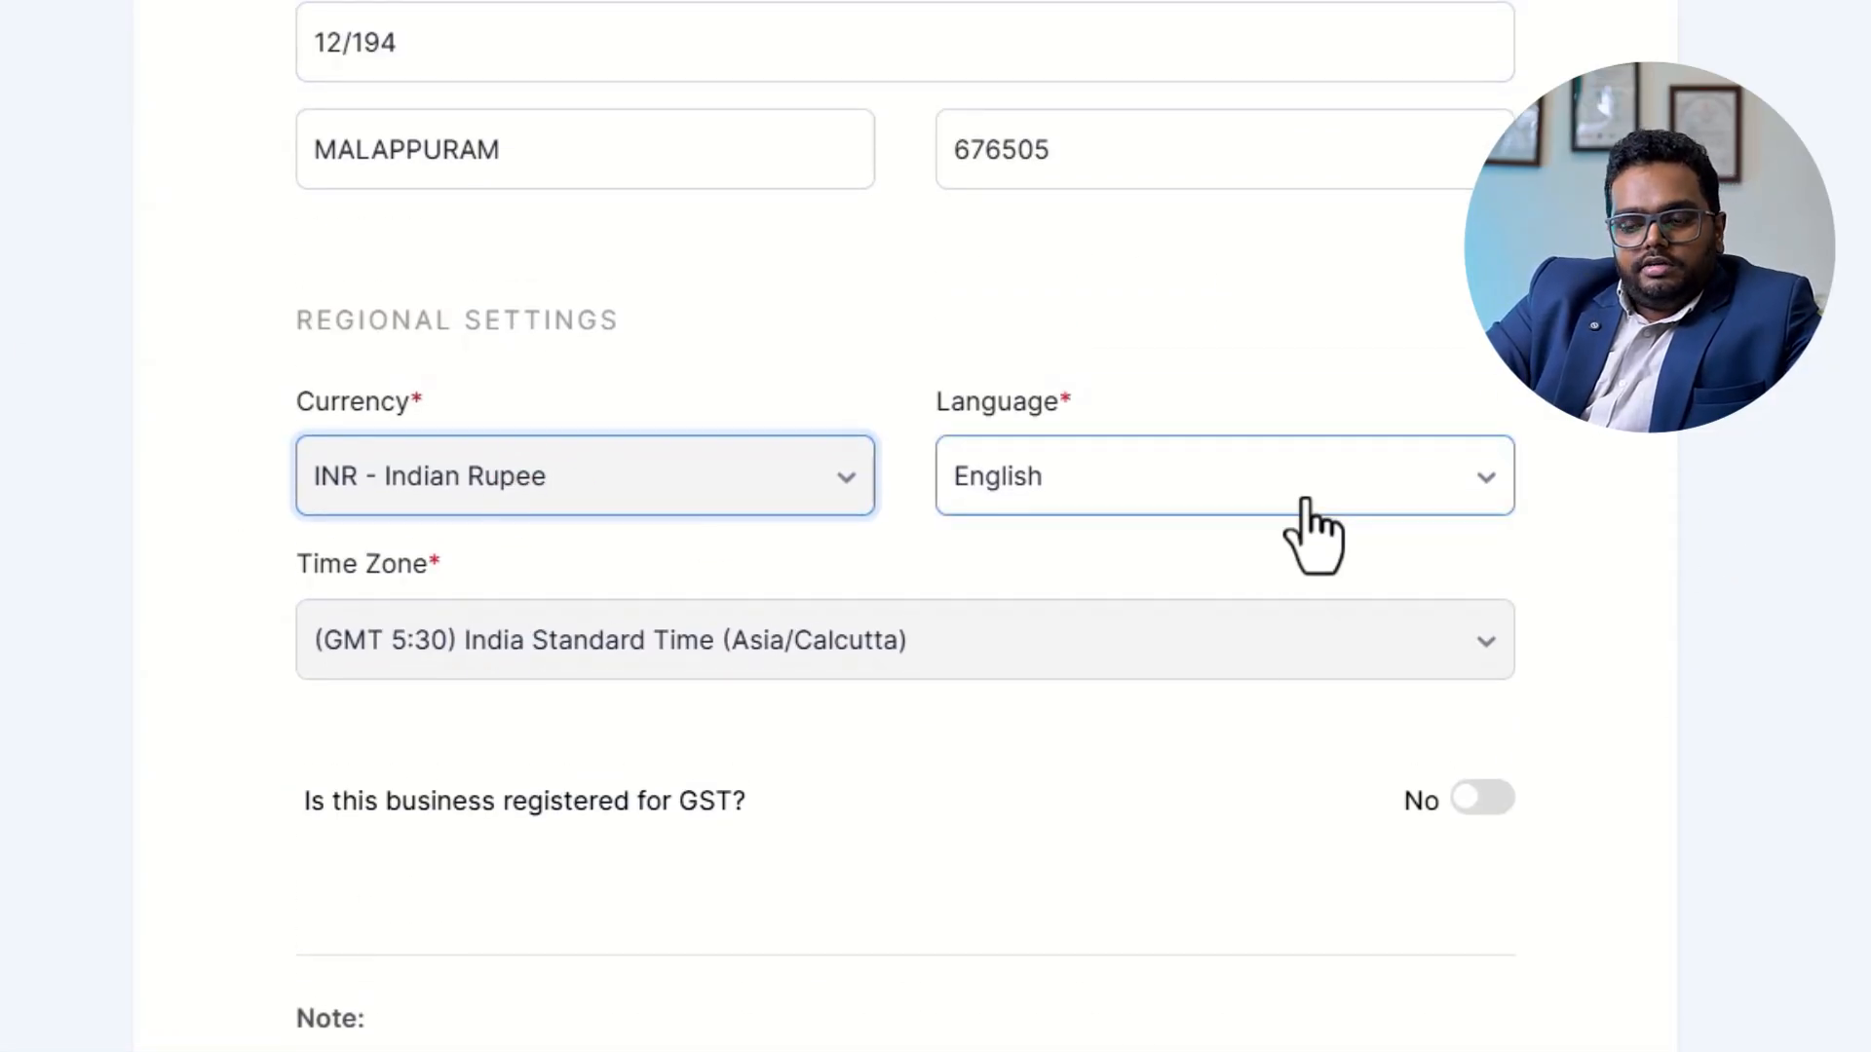
pyautogui.click(1474, 817)
pyautogui.scroll(-1, 1474, 799)
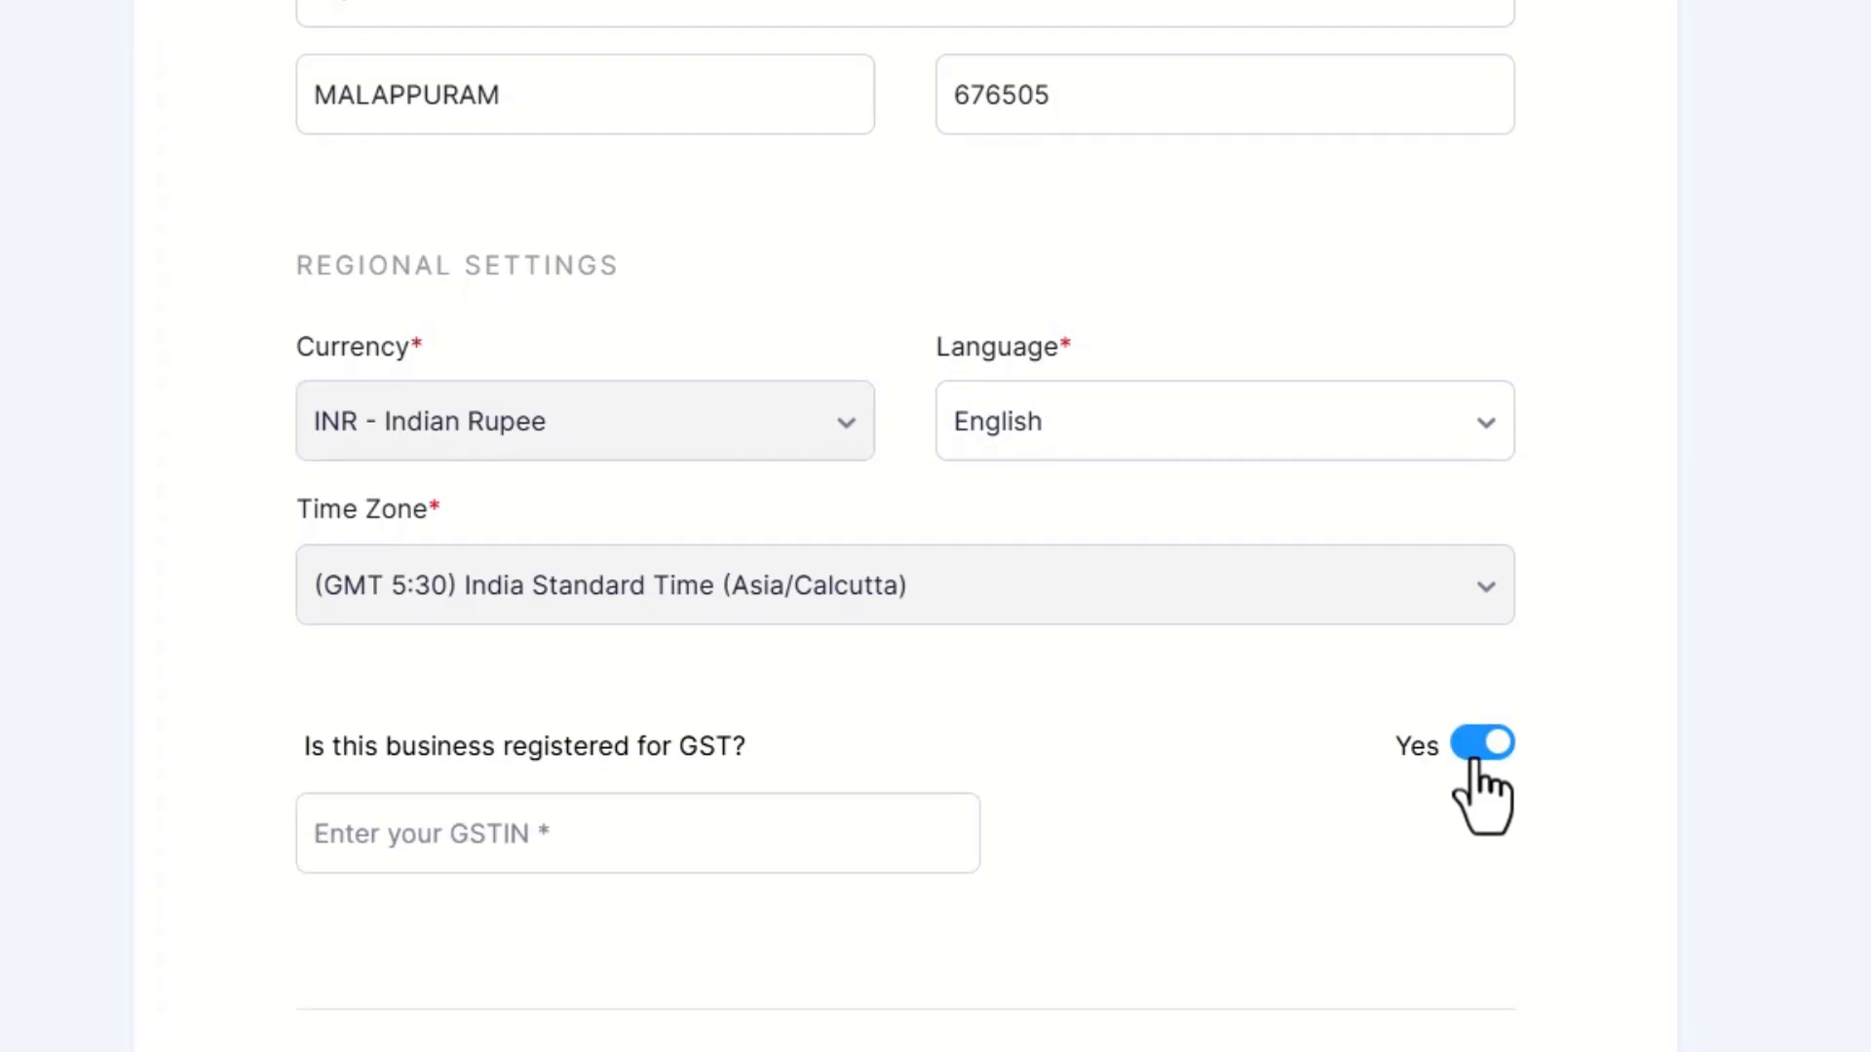
pyautogui.click(547, 817)
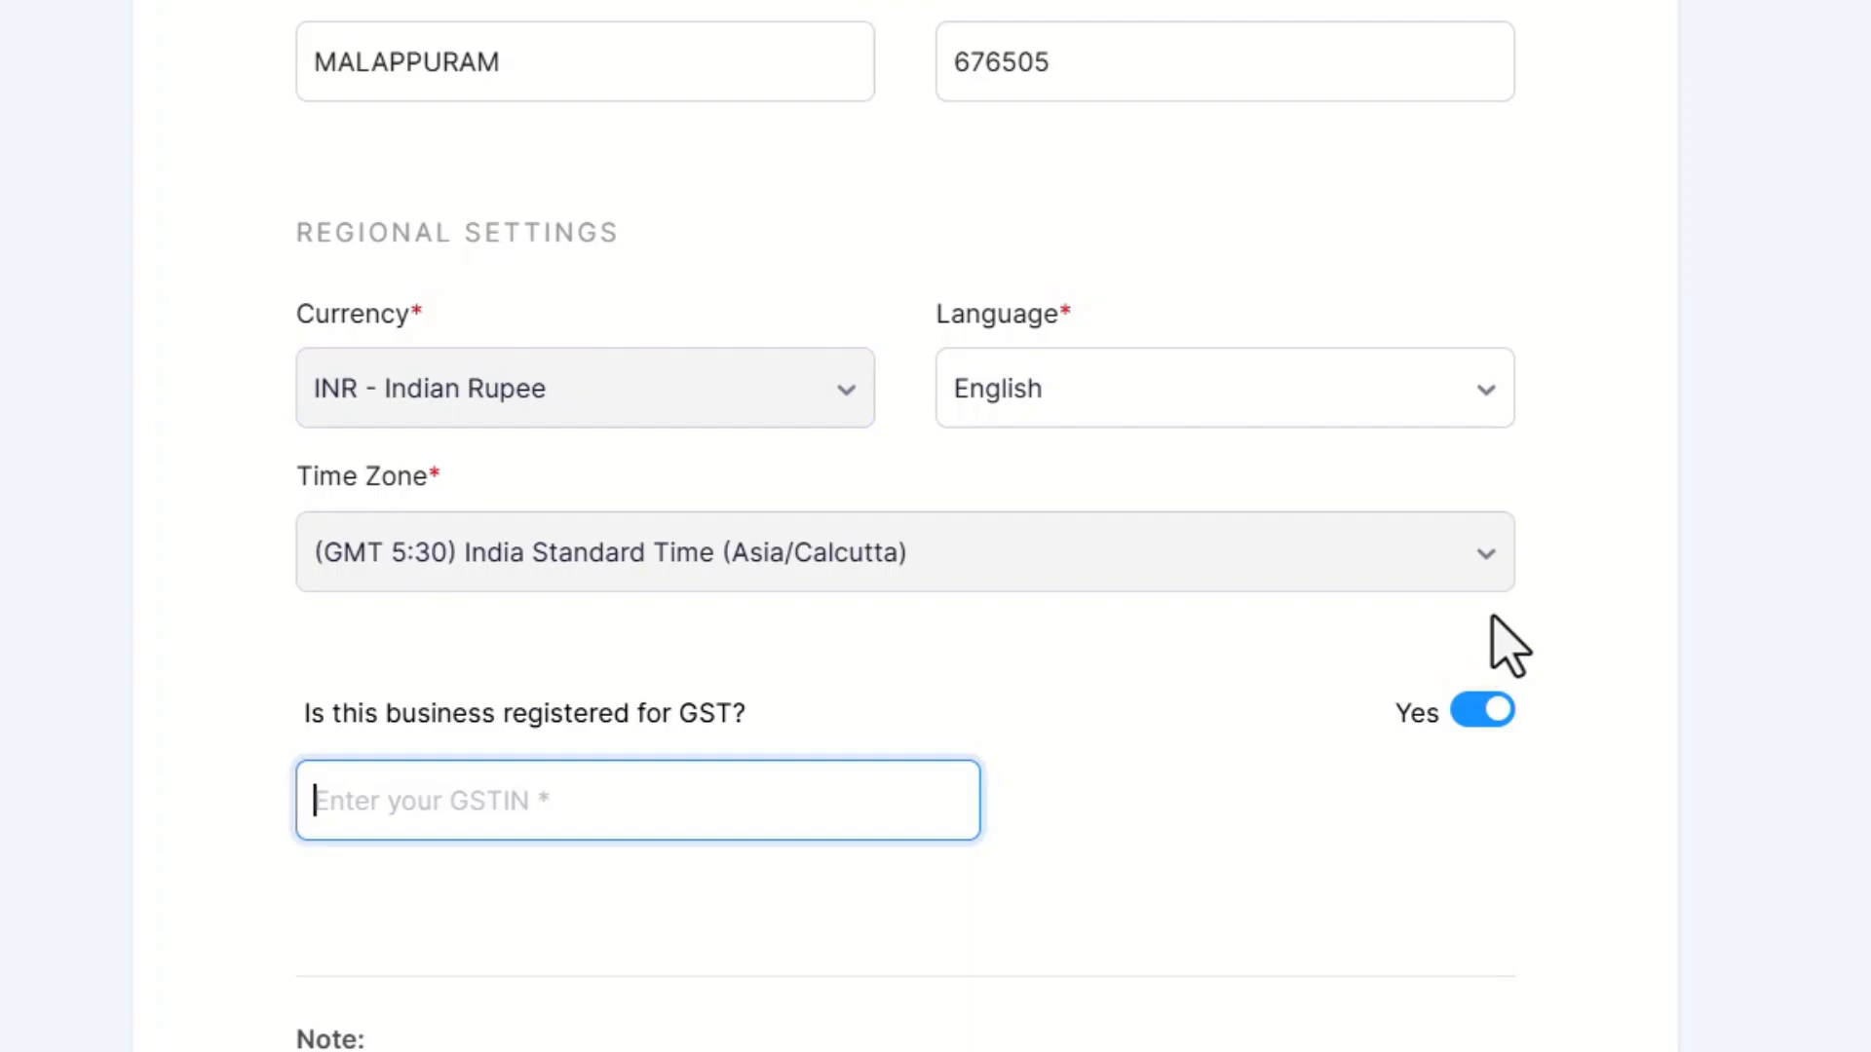
pyautogui.write('32AAAAA0000A')
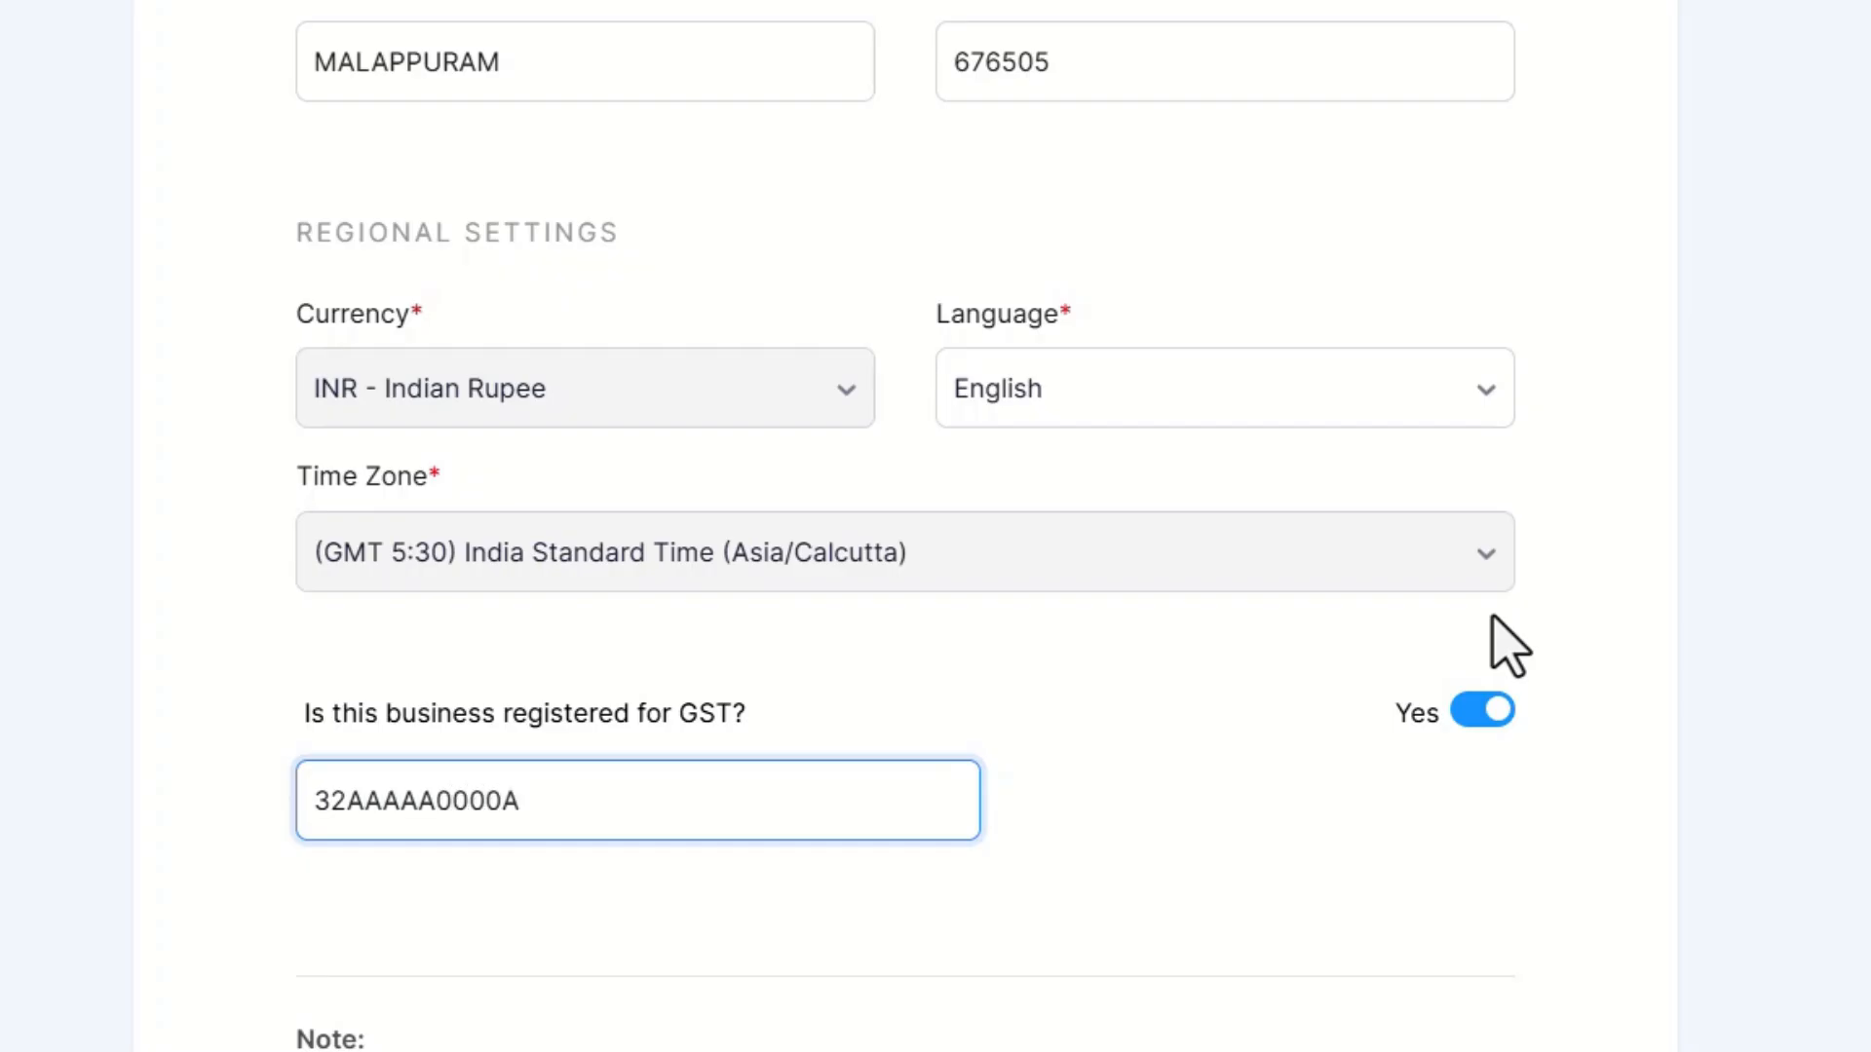
pyautogui.write('1Z5')
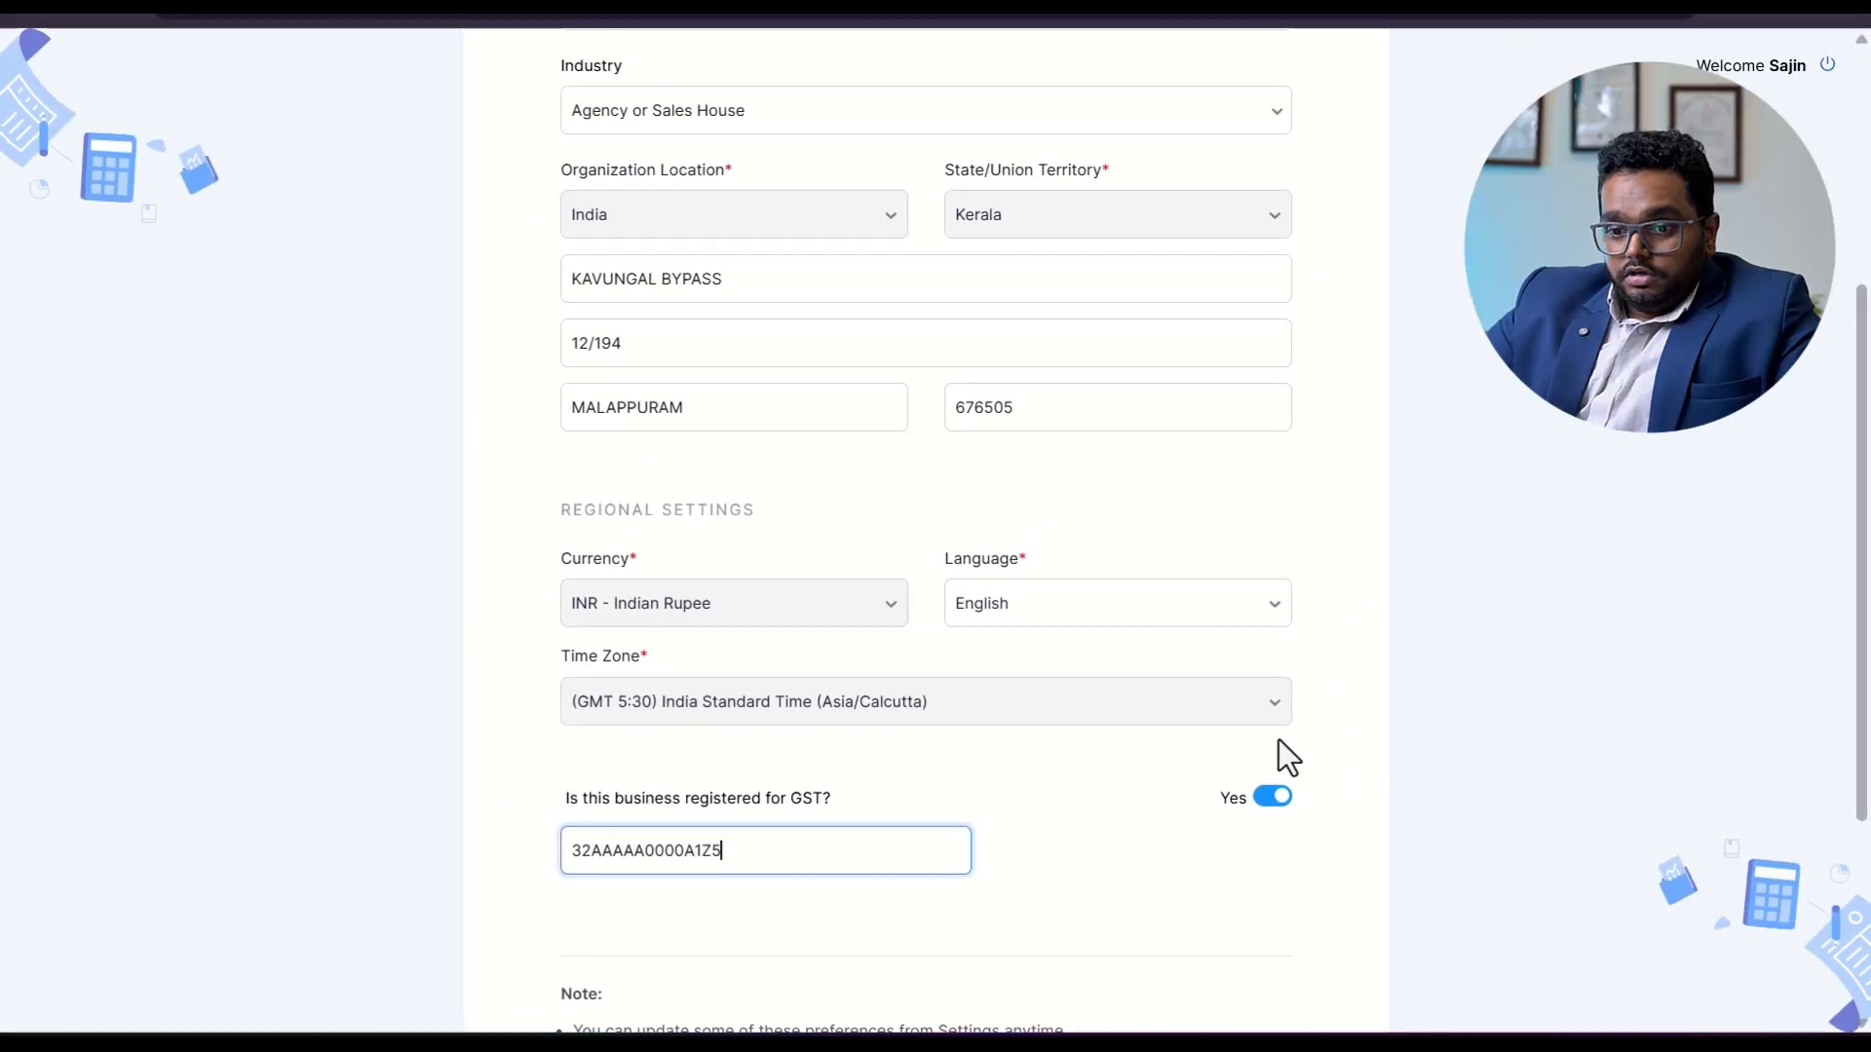
pyautogui.scroll(-3, 1507, 633)
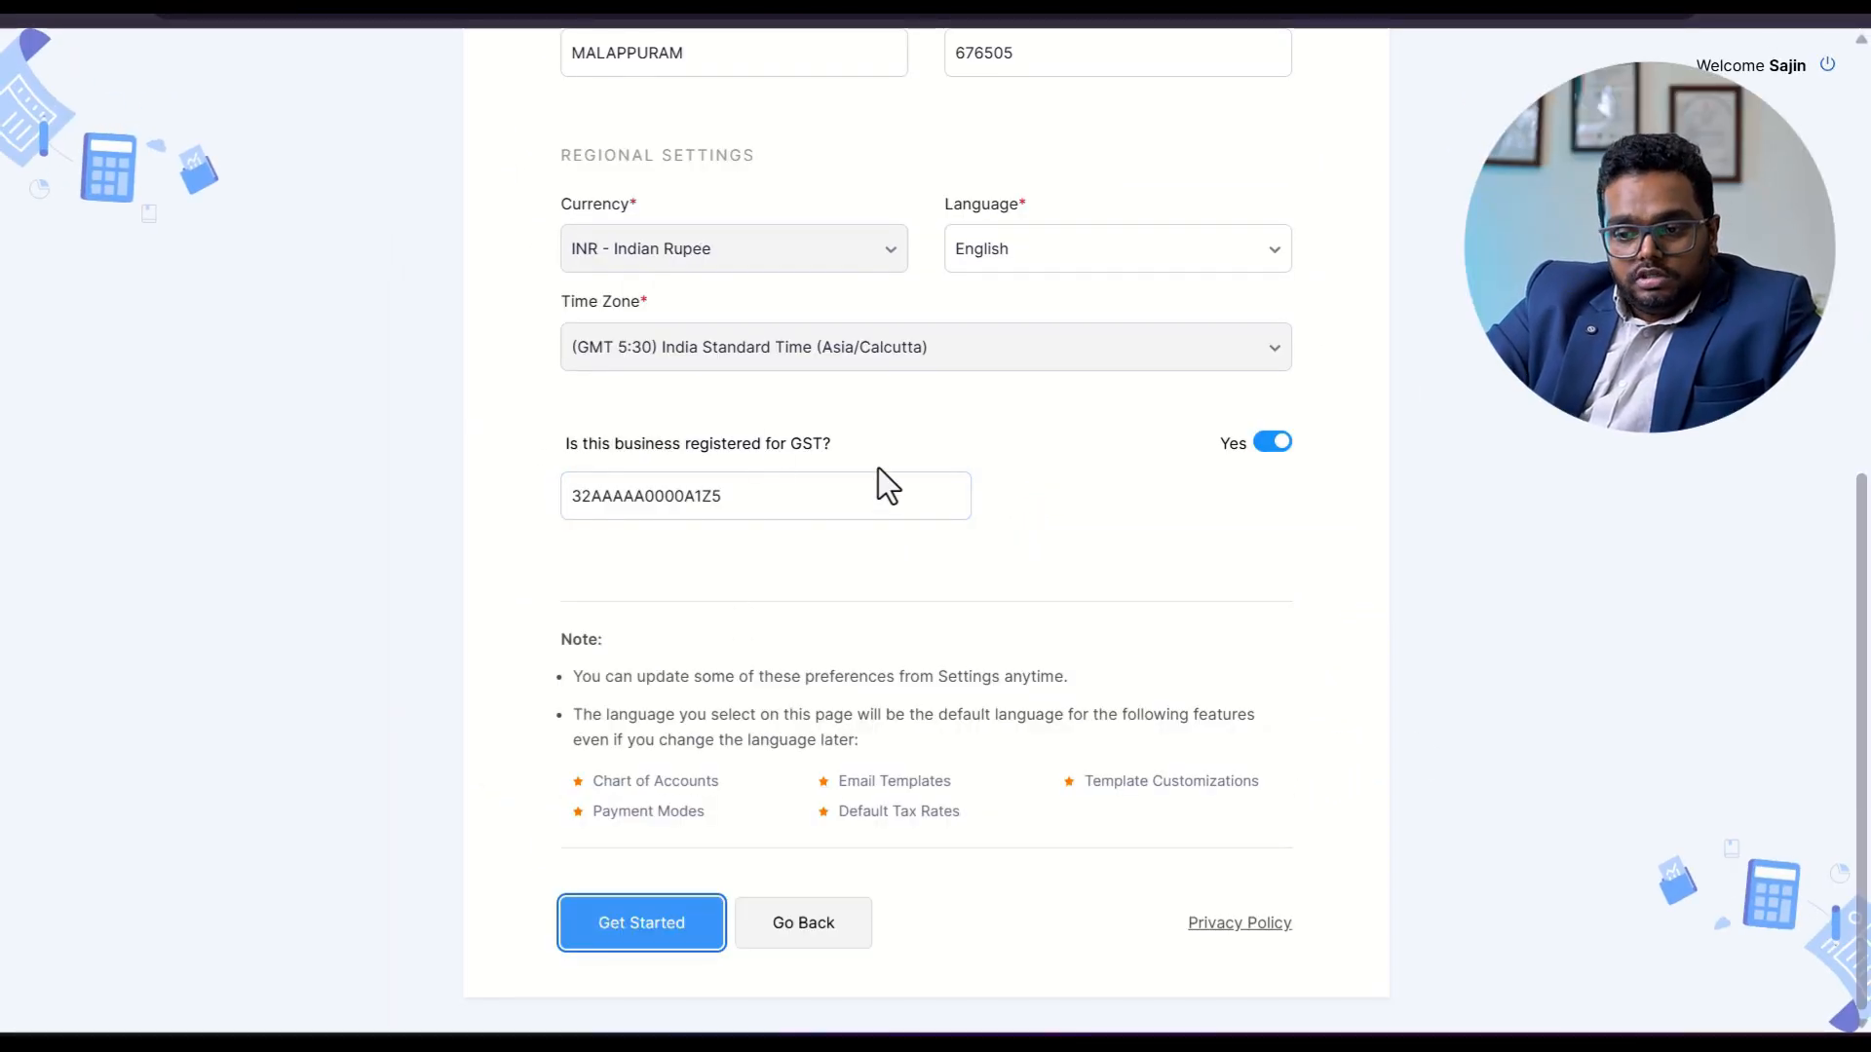
pyautogui.click(634, 923)
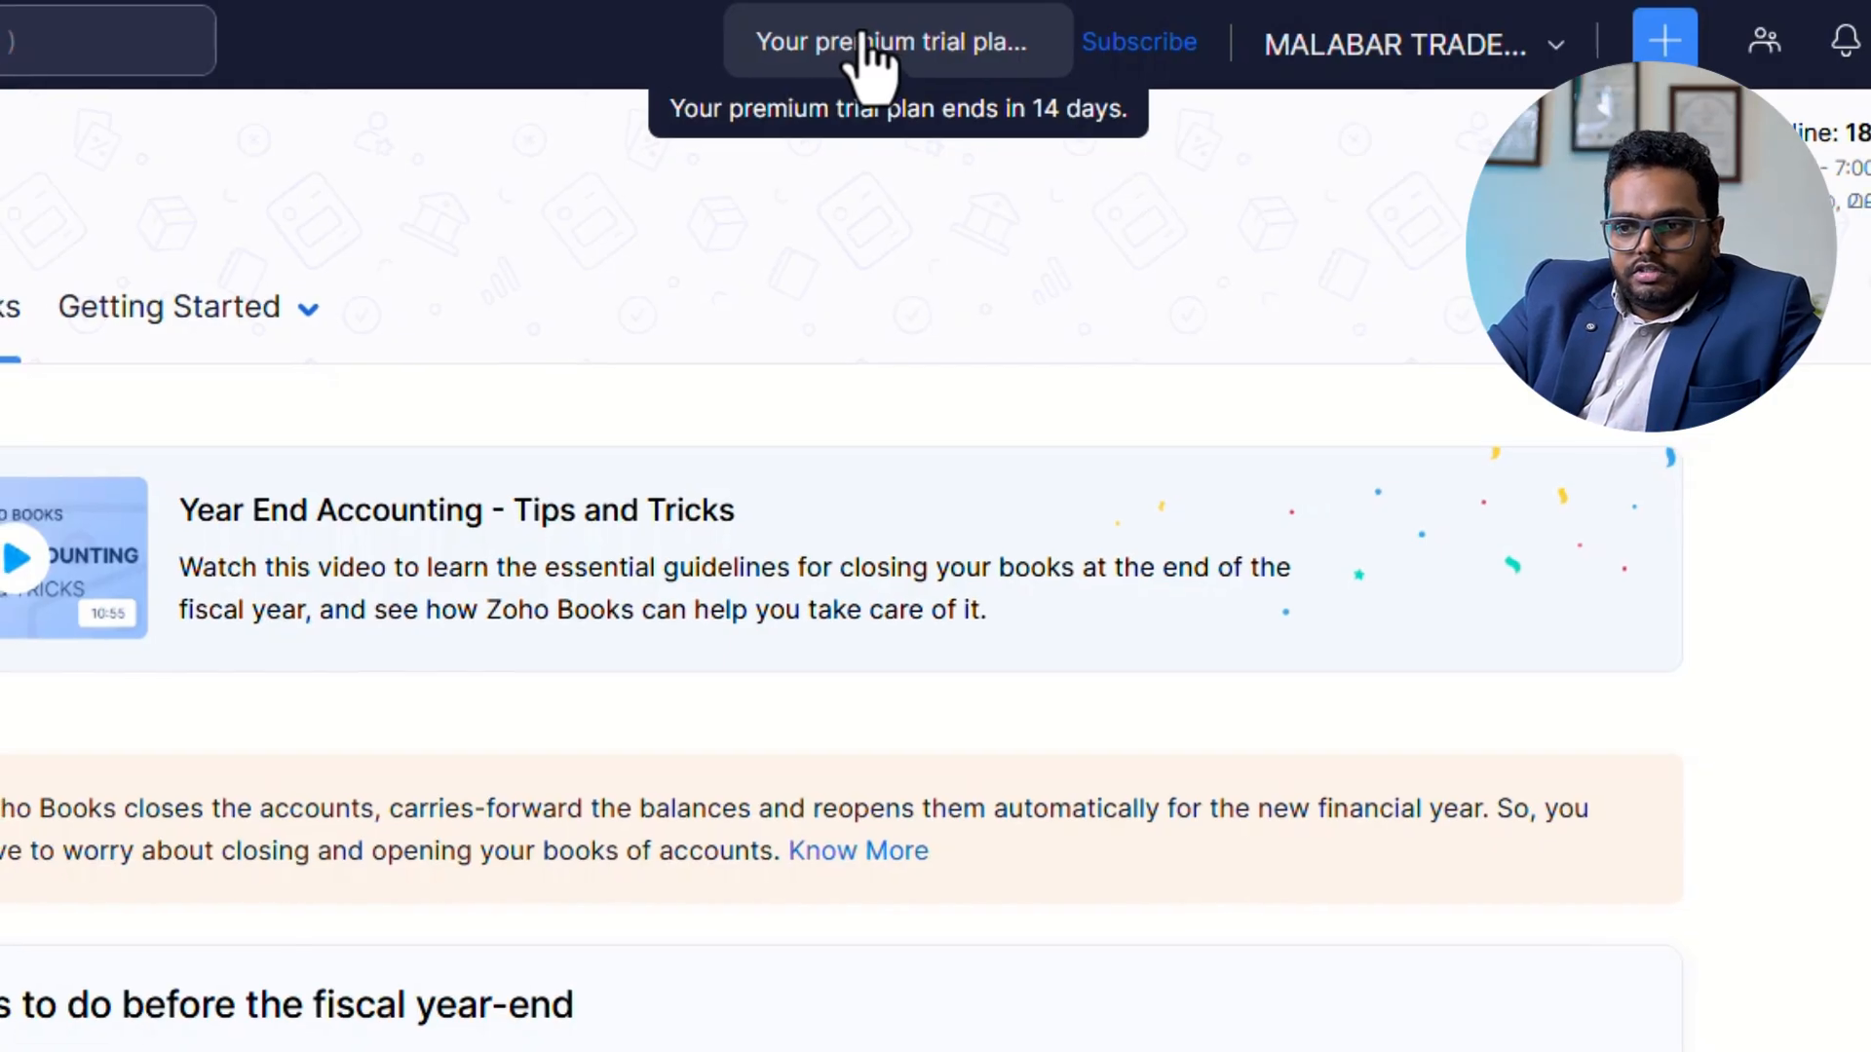
# Open the Chart of Accounts and examine the active accounts and their account types.
pyautogui.scroll(-4, 1127, 689)
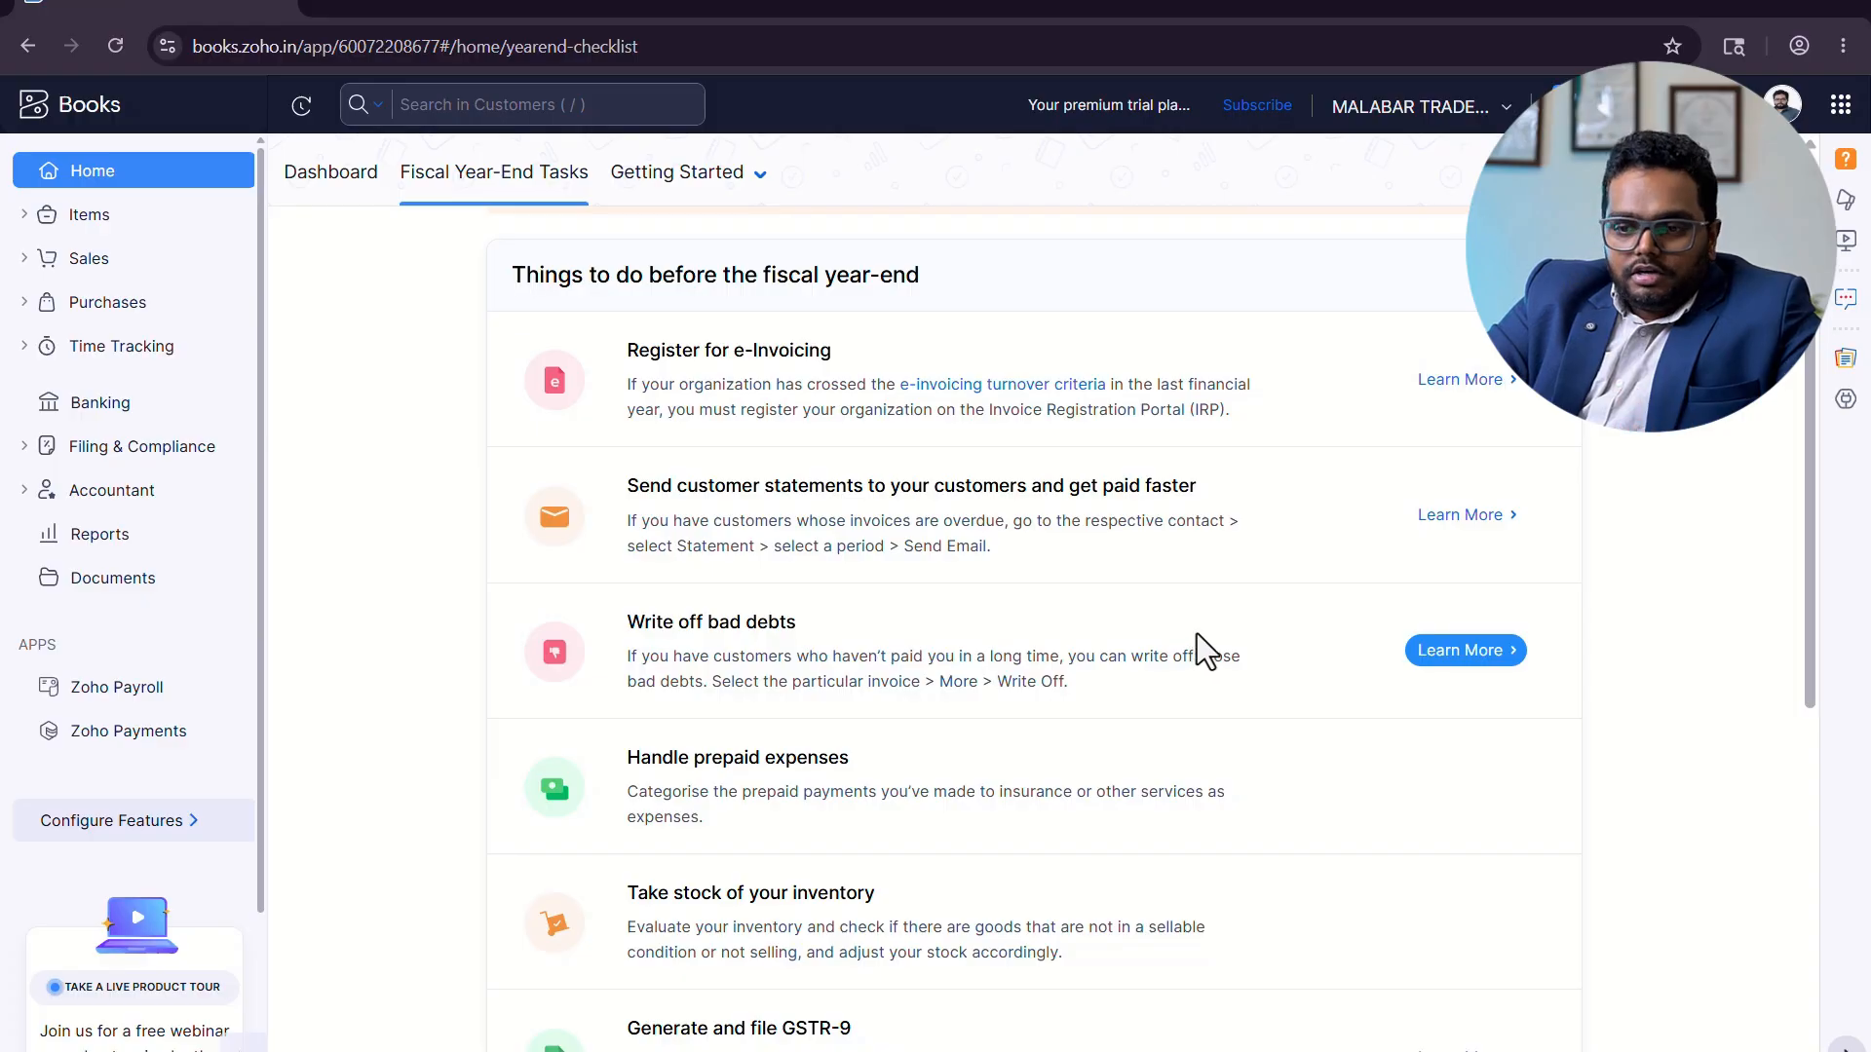
pyautogui.scroll(4, 1349, 510)
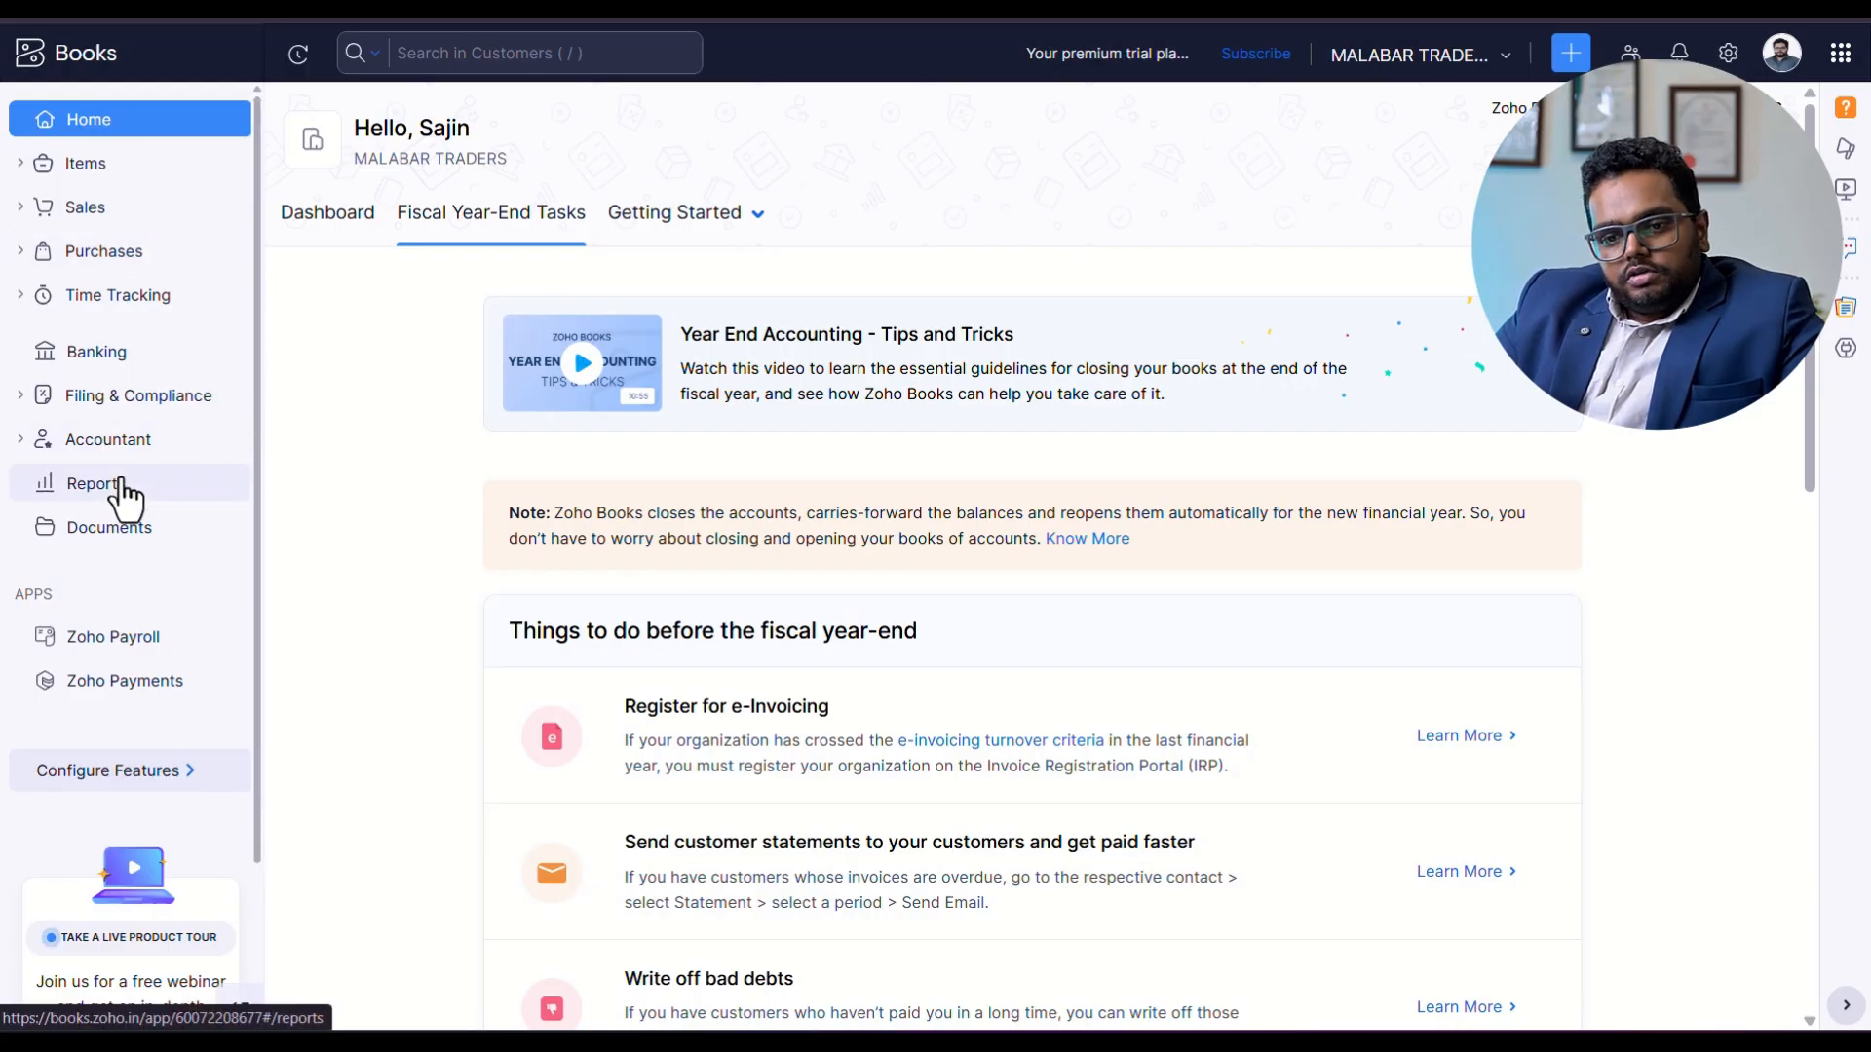
pyautogui.click(109, 440)
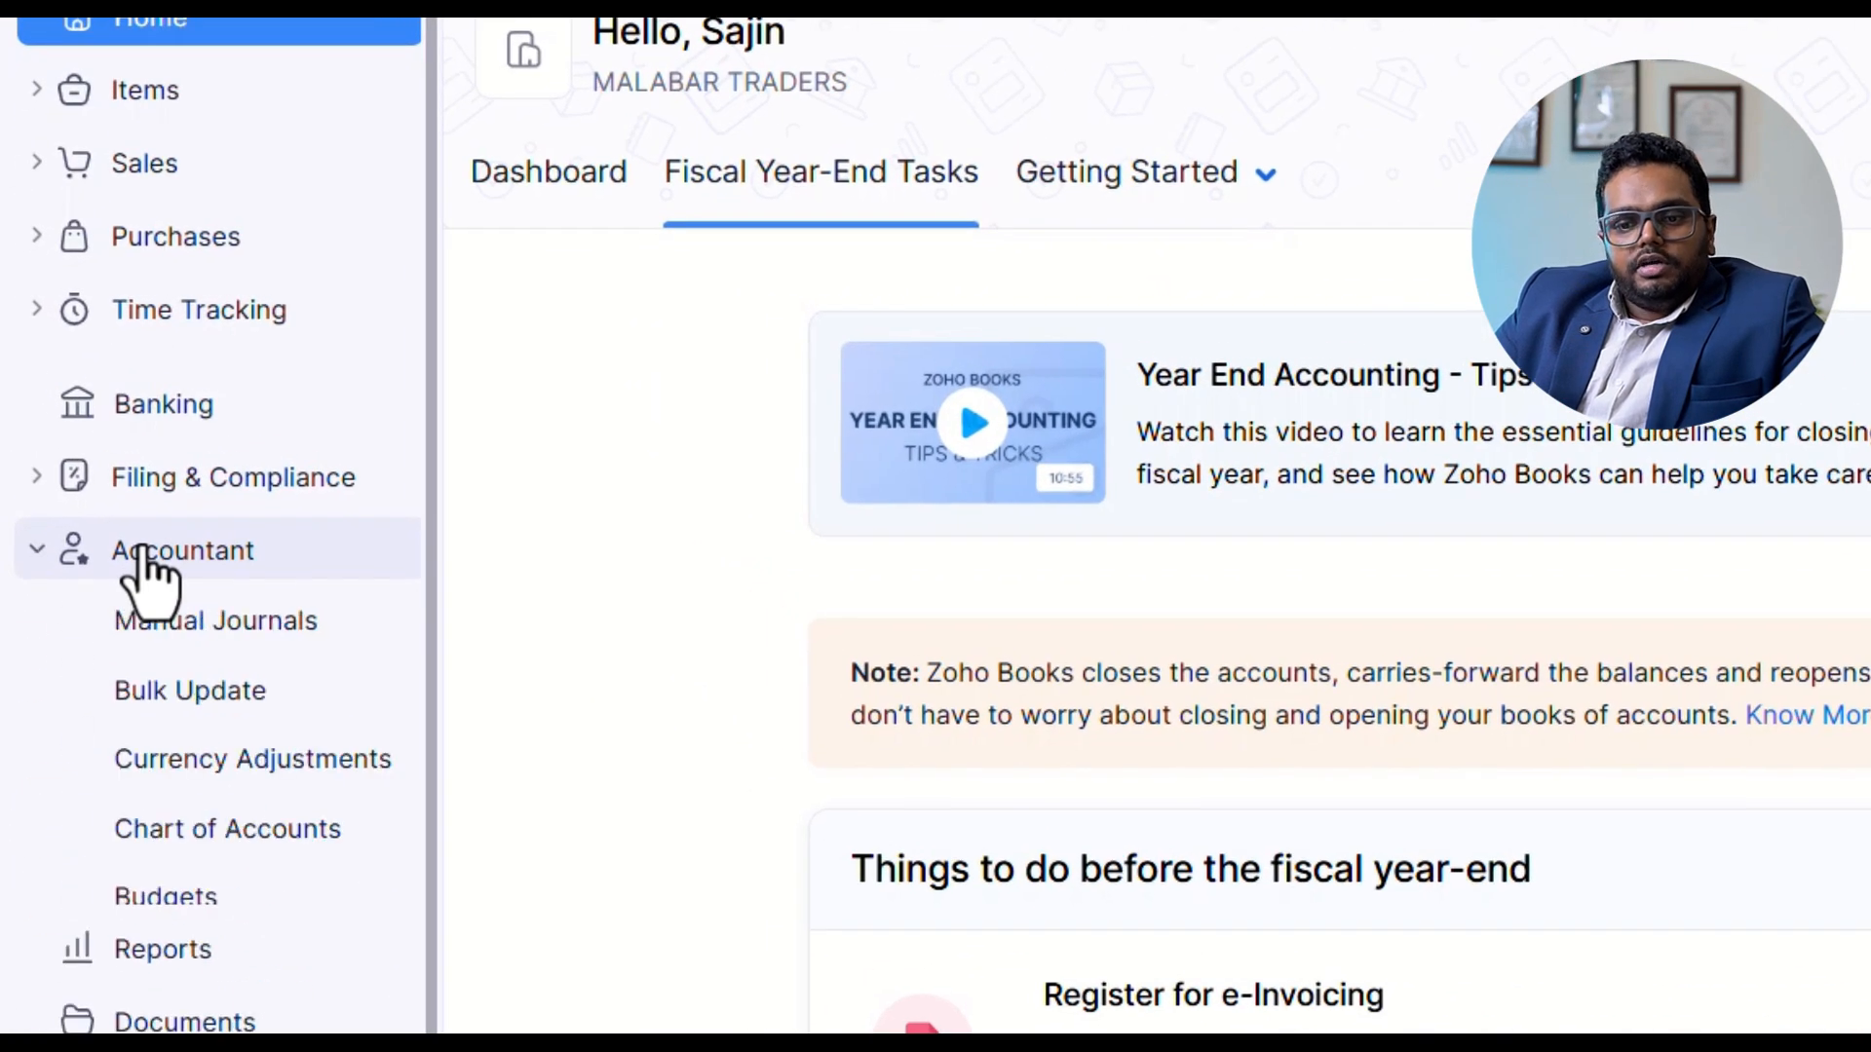
pyautogui.click(238, 838)
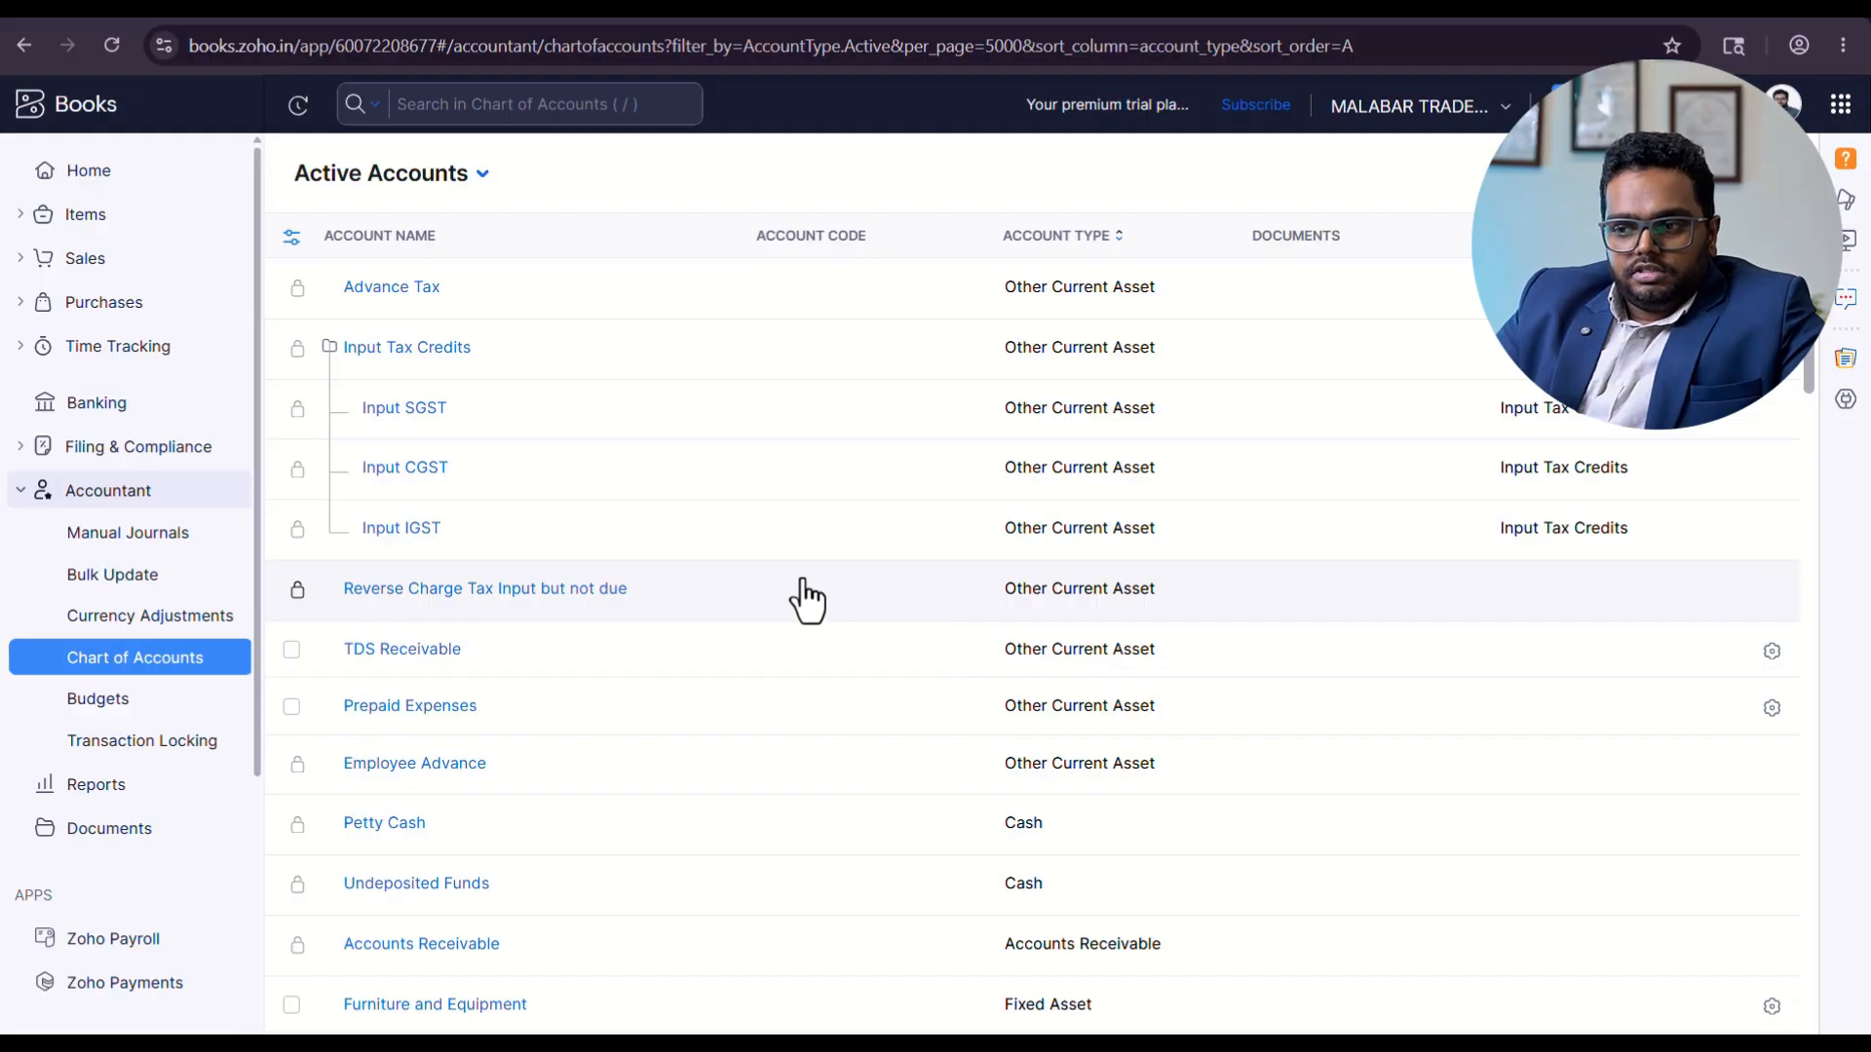
pyautogui.scroll(-4, 852, 669)
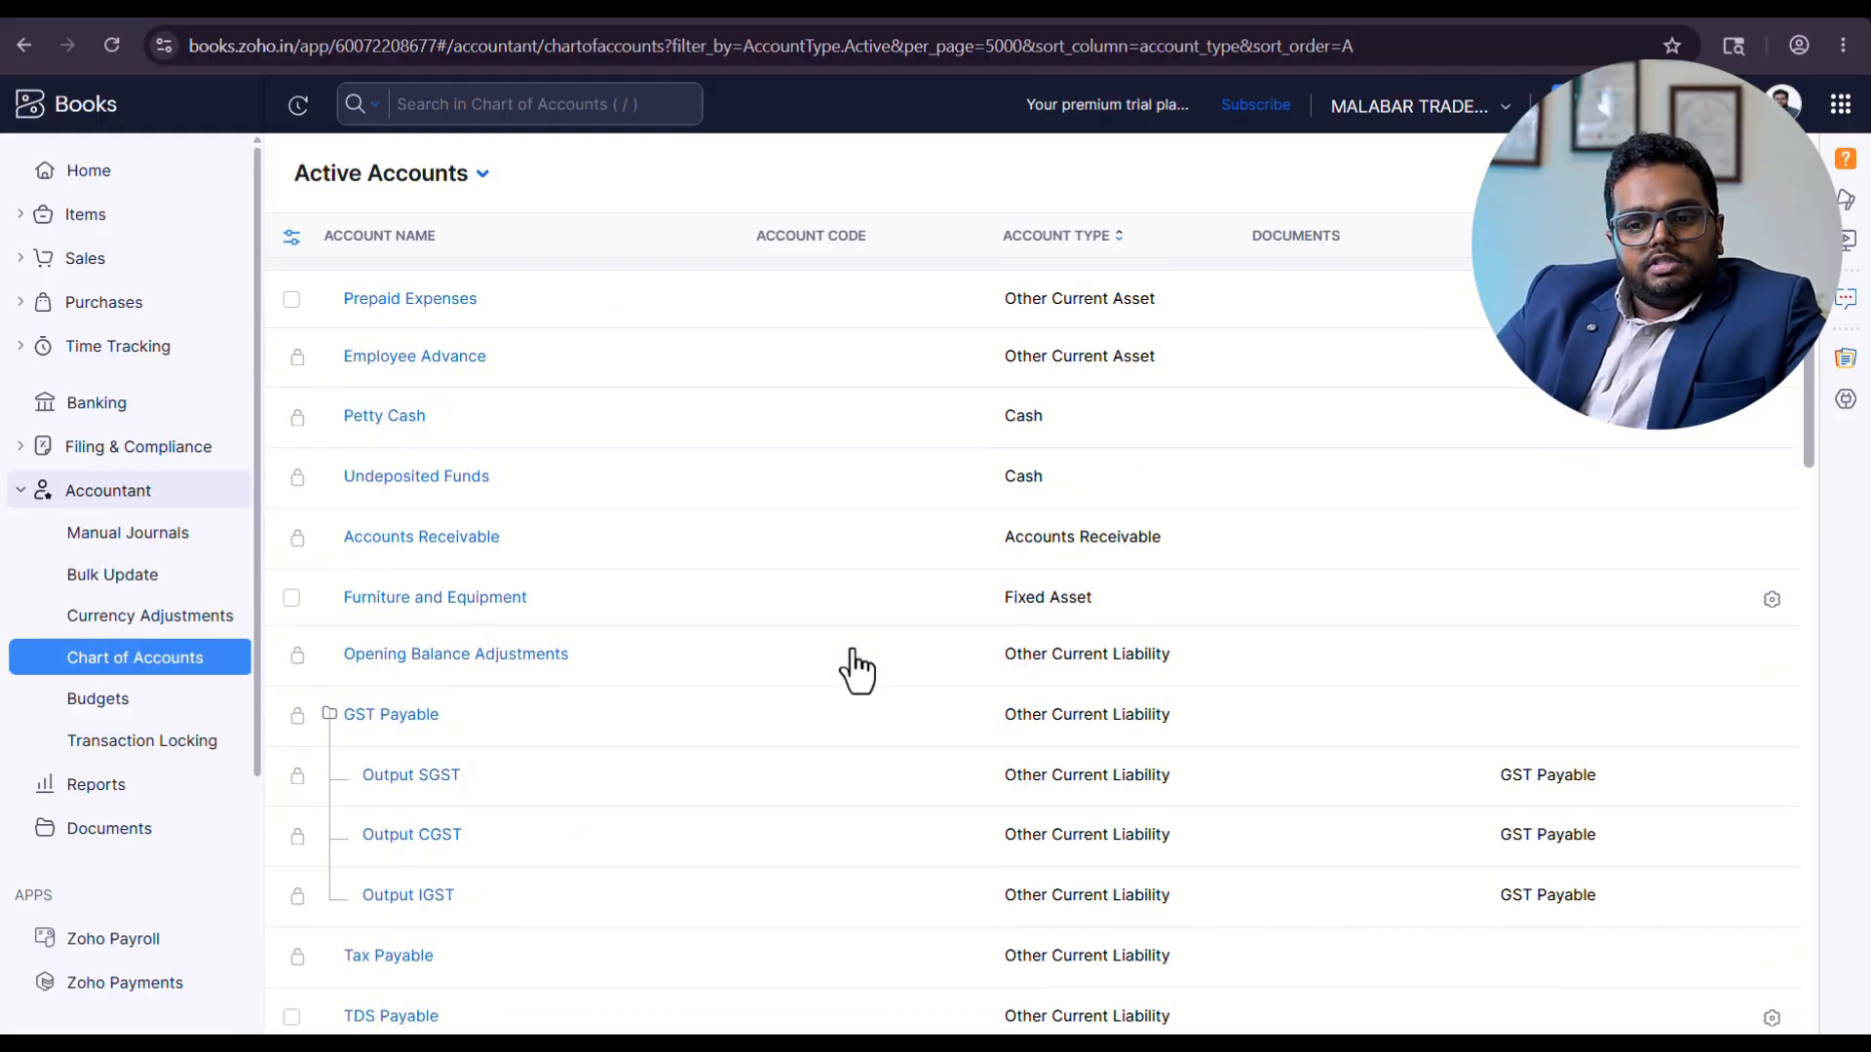
pyautogui.scroll(-4, 865, 670)
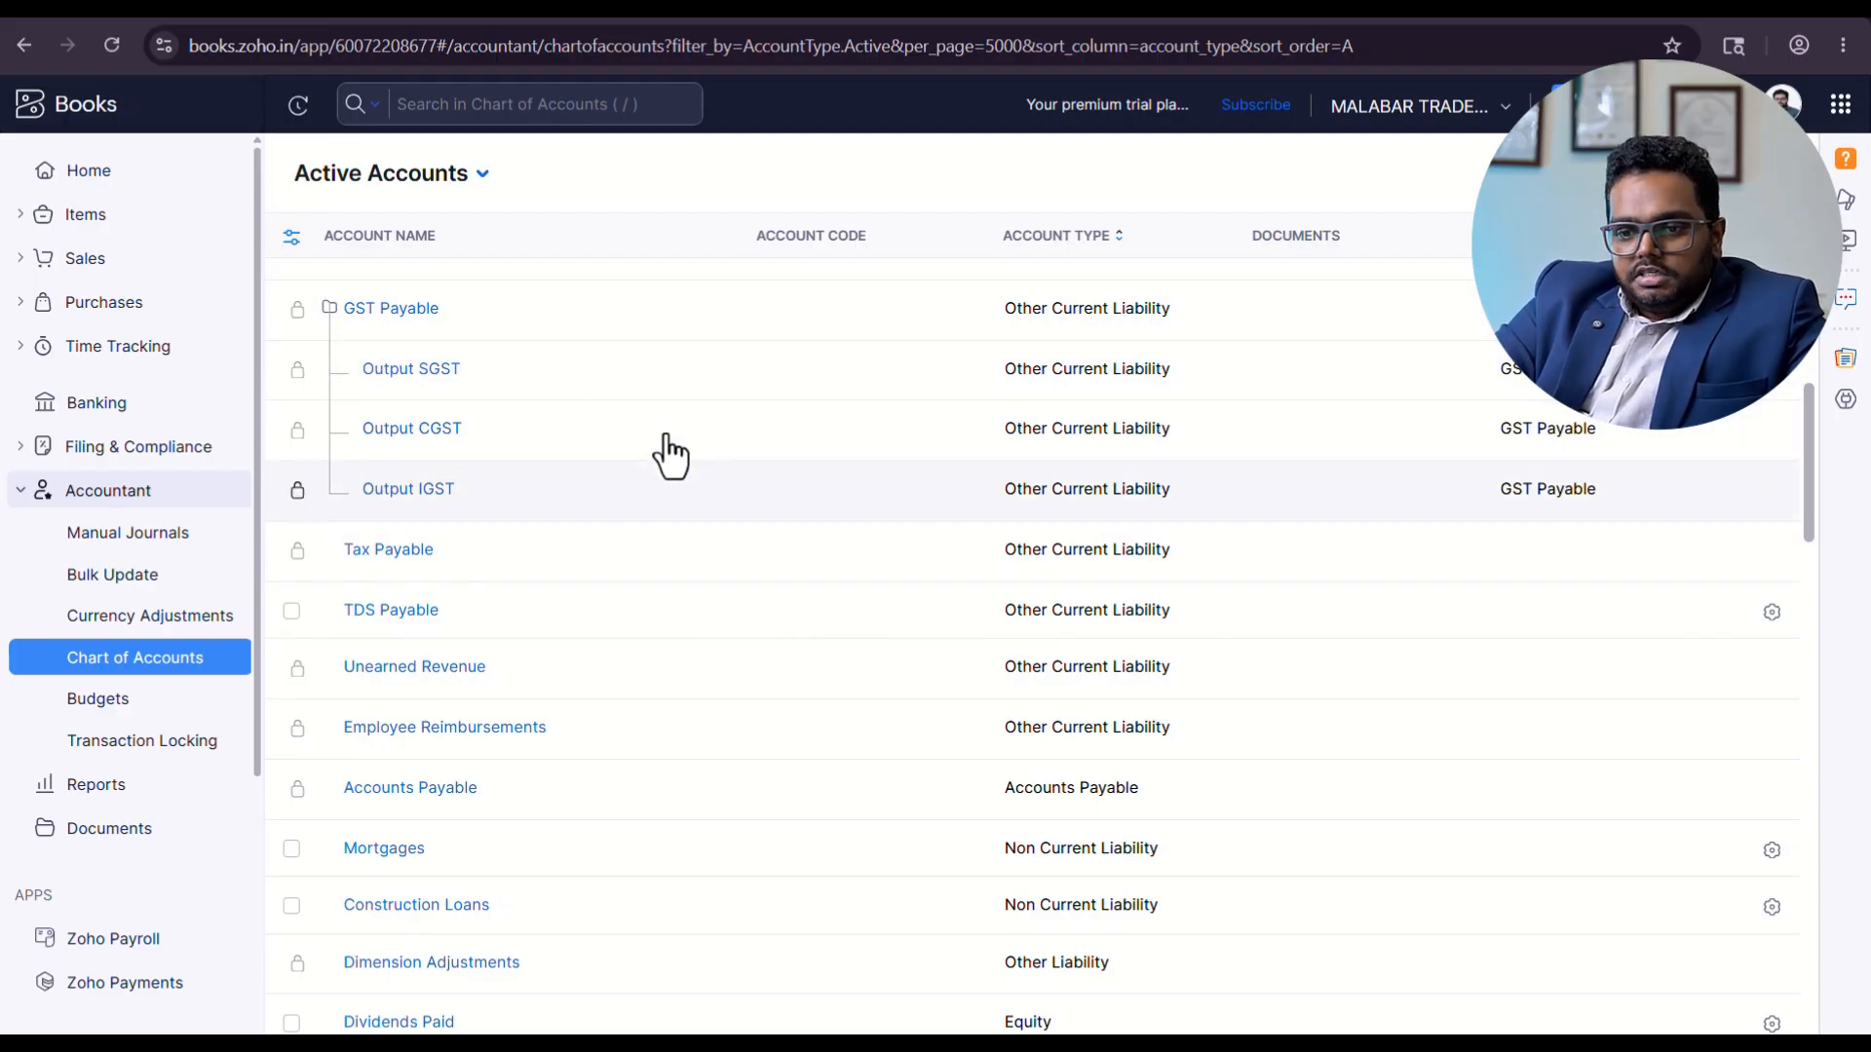
pyautogui.scroll(-4, 777, 562)
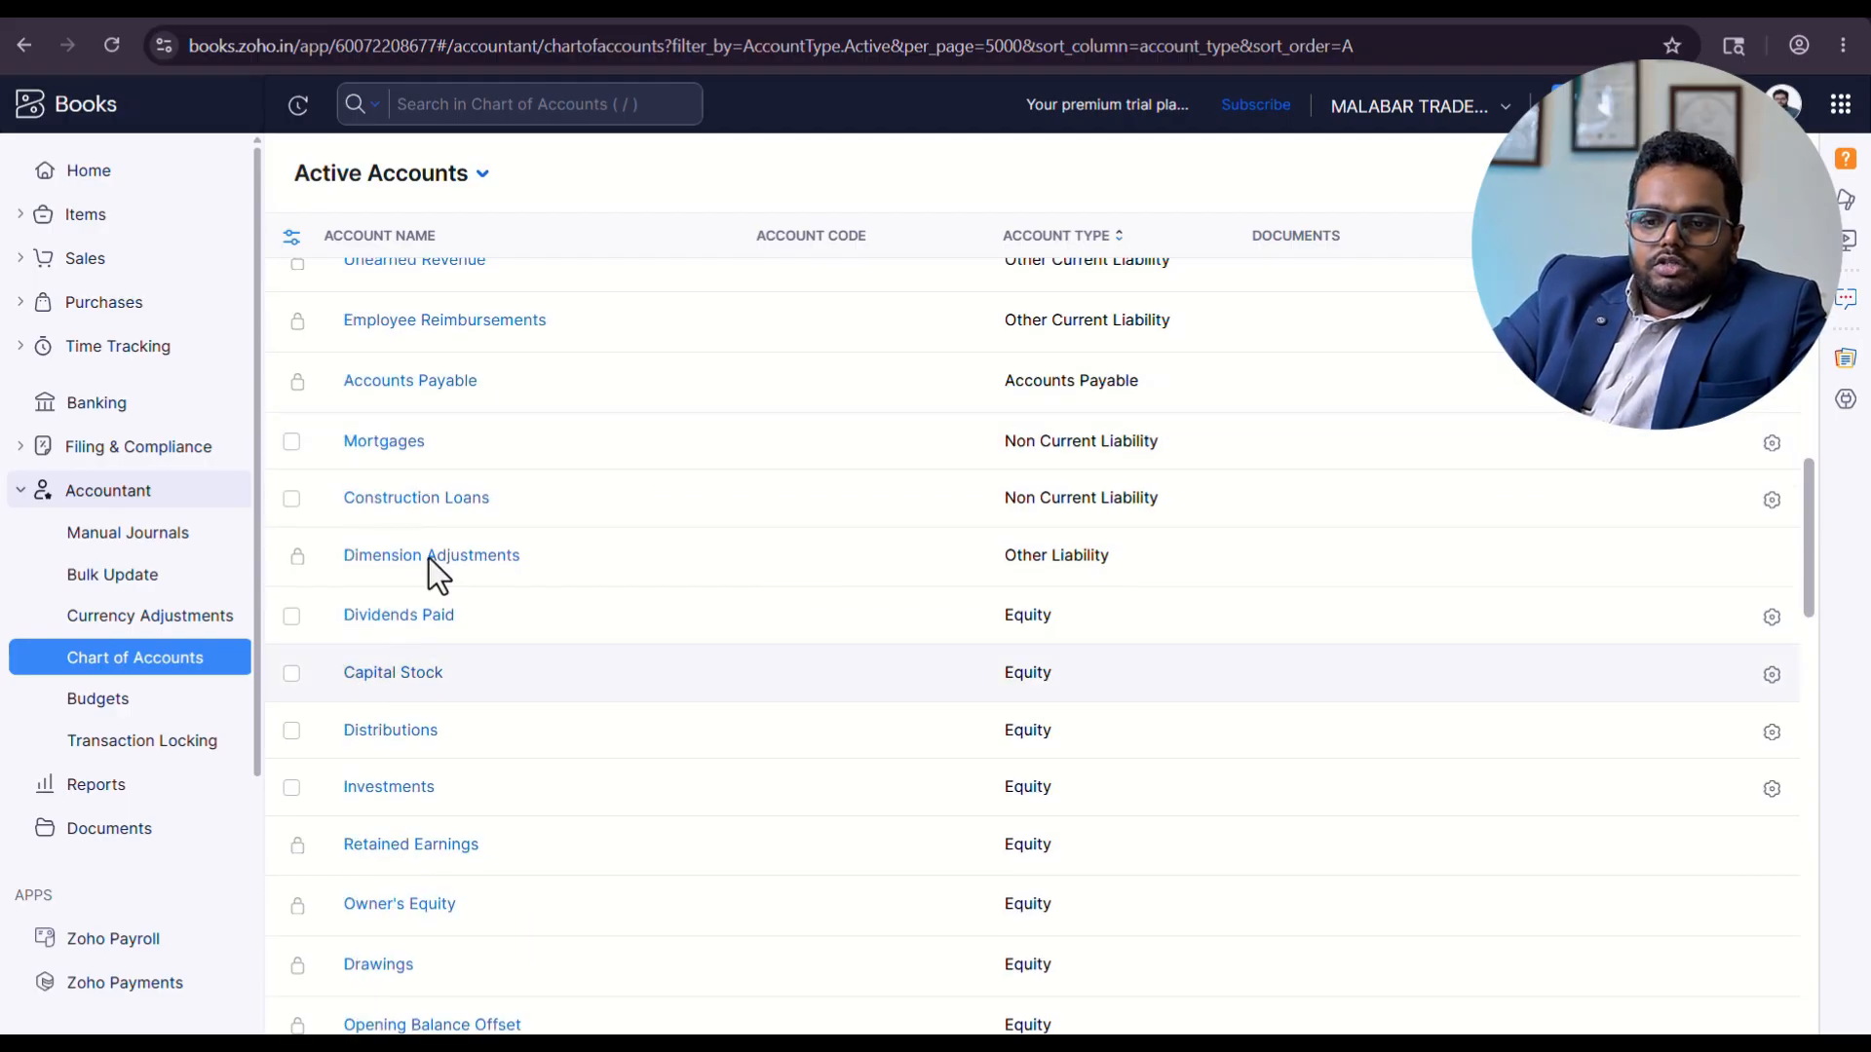
pyautogui.scroll(-8, 477, 448)
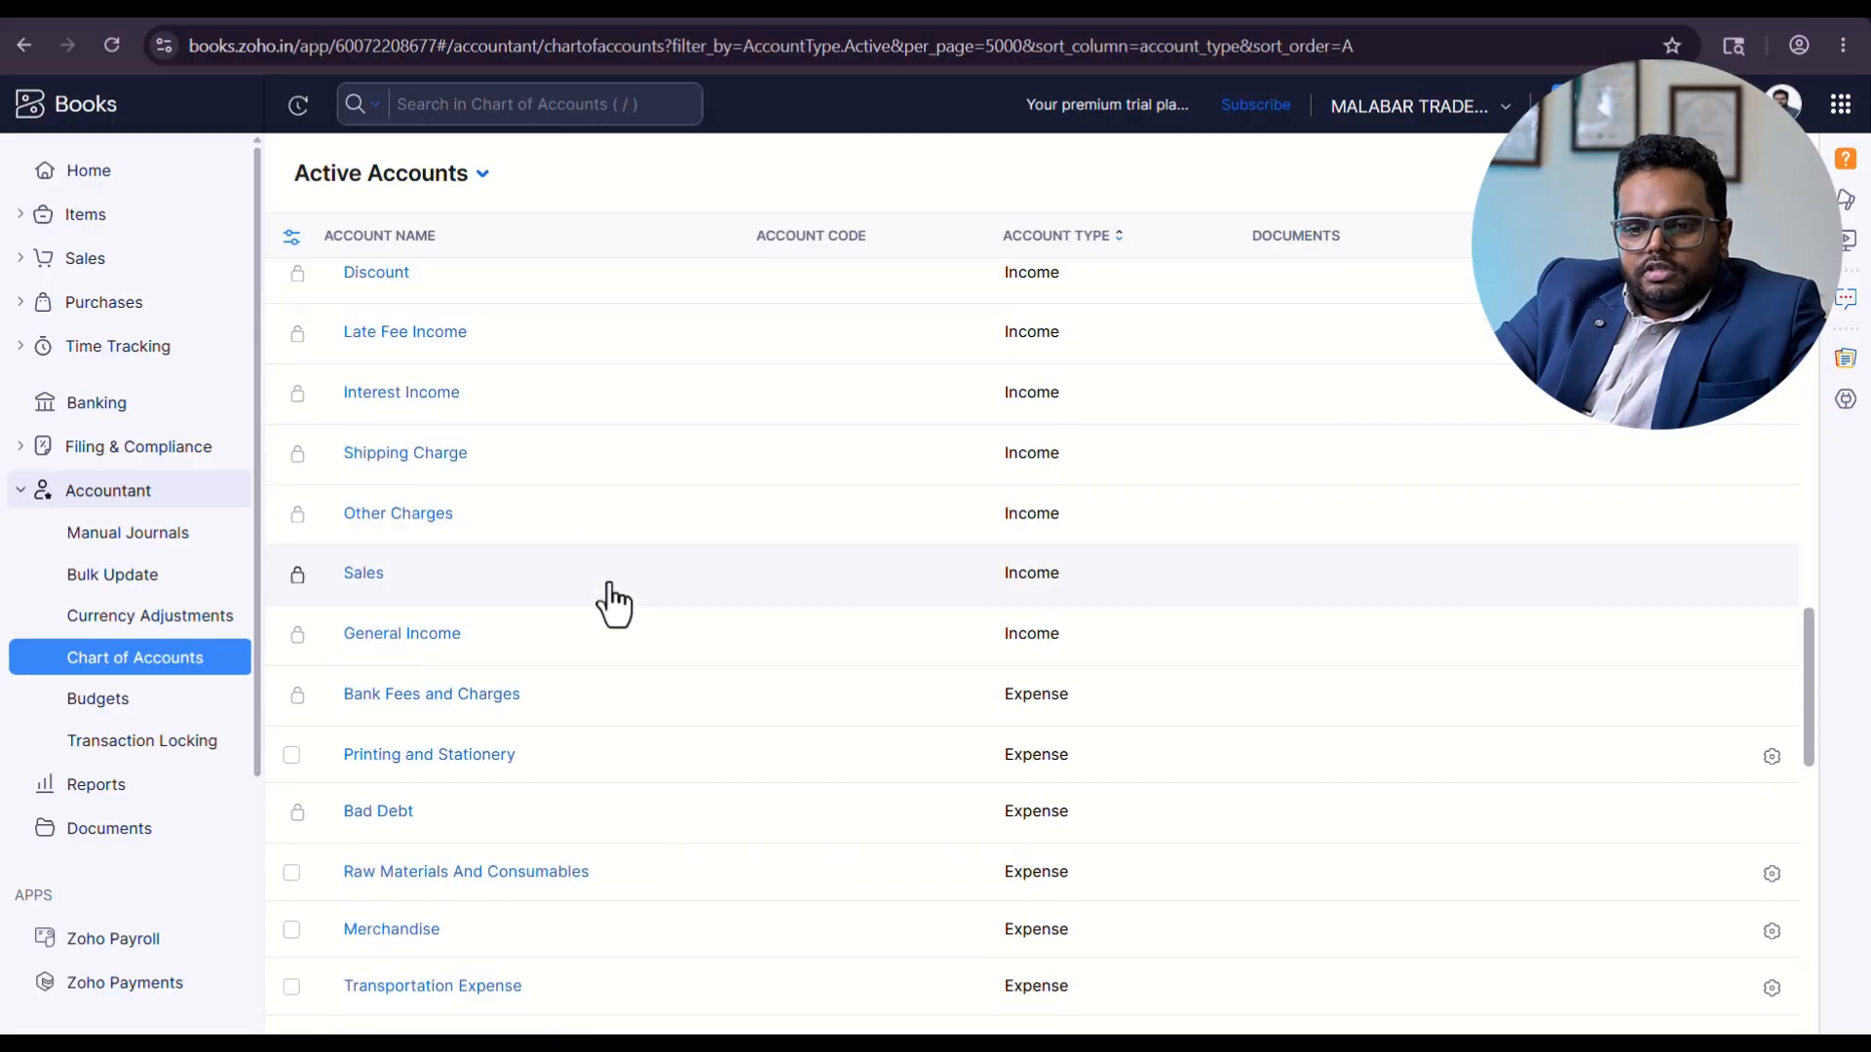
pyautogui.scroll(-16, 604, 599)
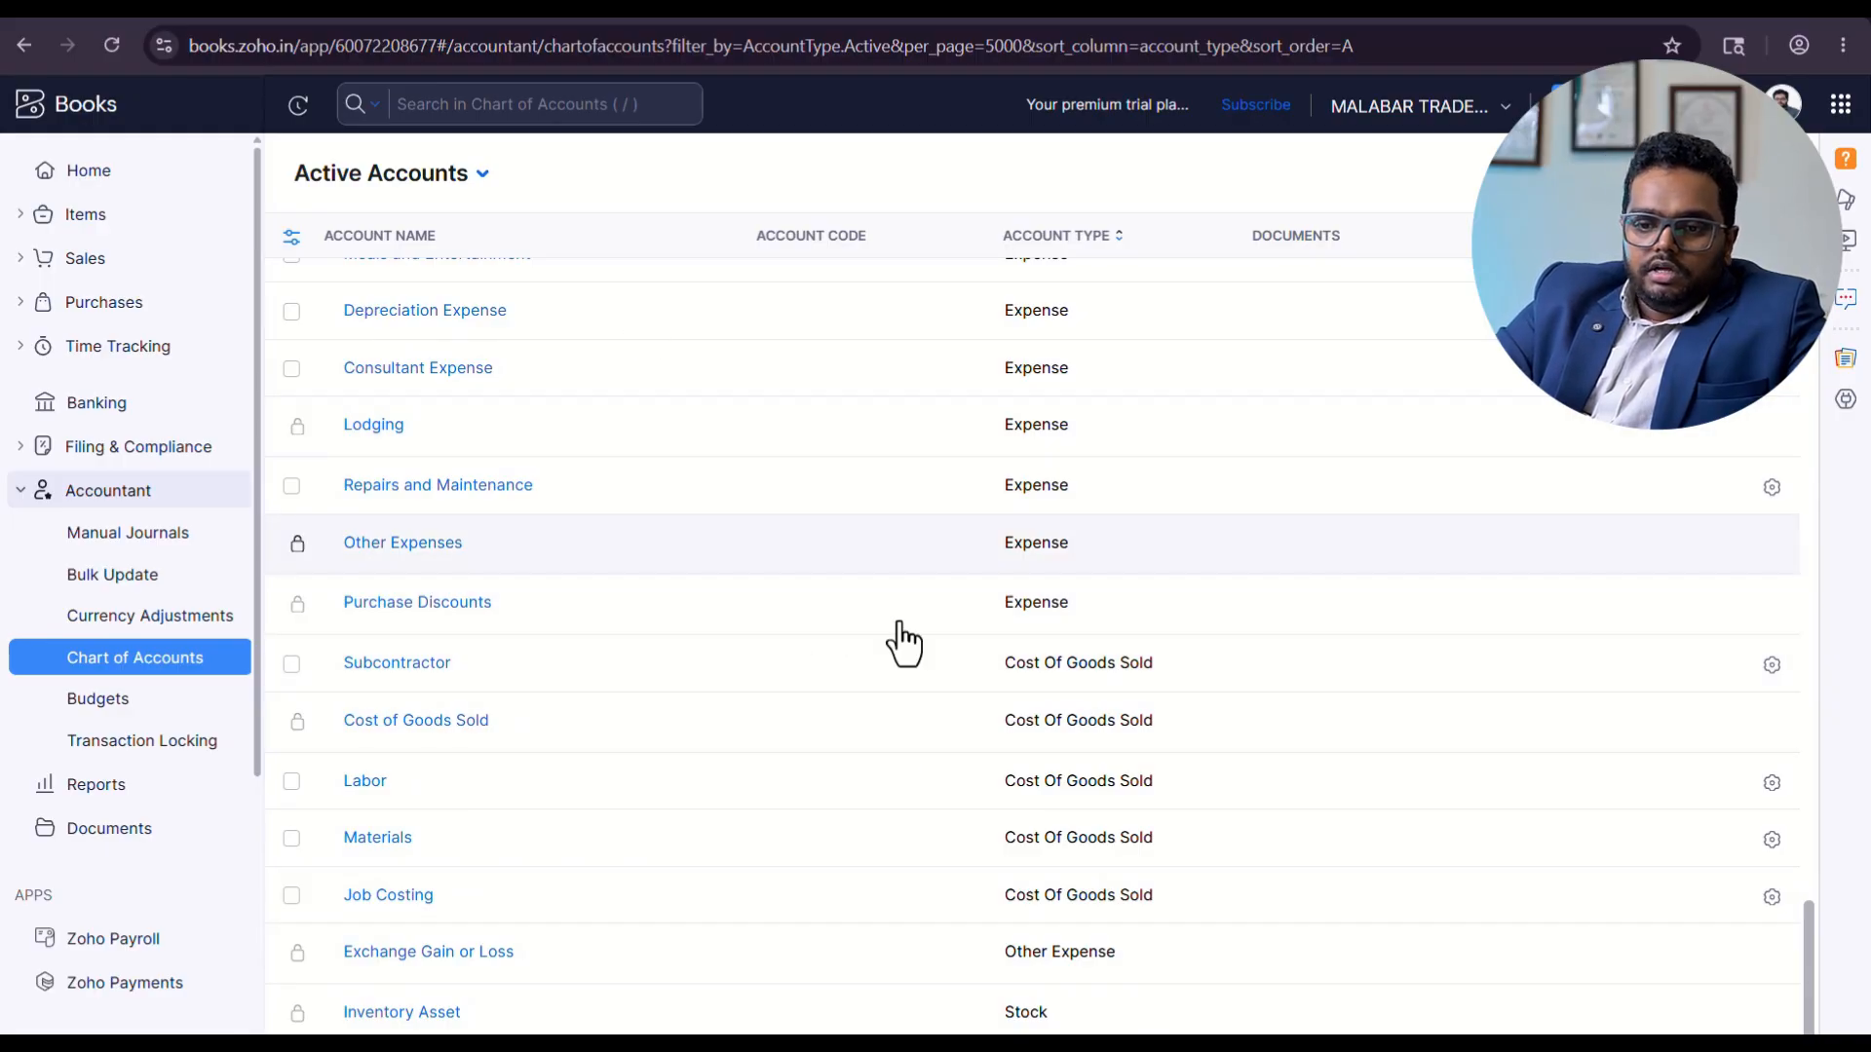
pyautogui.scroll(1, 282, 307)
pyautogui.scroll(20, 806, 709)
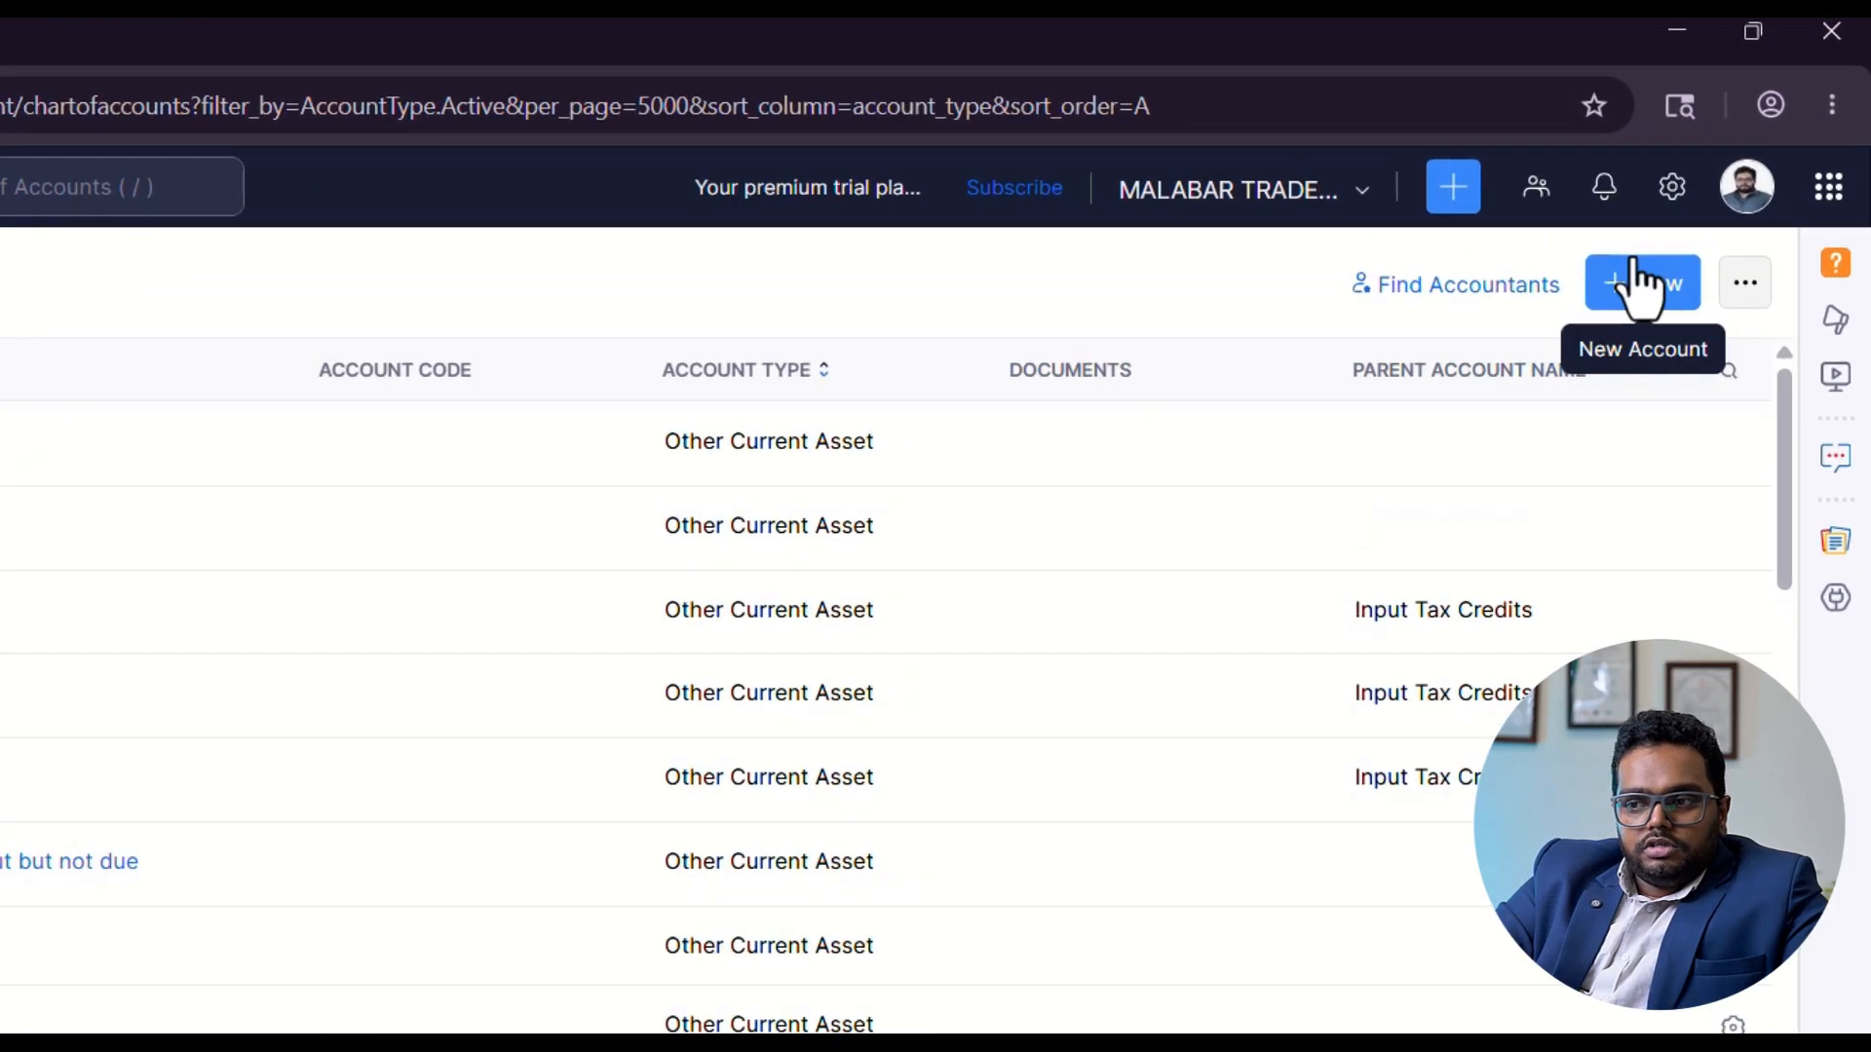
# Start a new account in the Chart of Accounts with the account type Bank.
pyautogui.click(1706, 174)
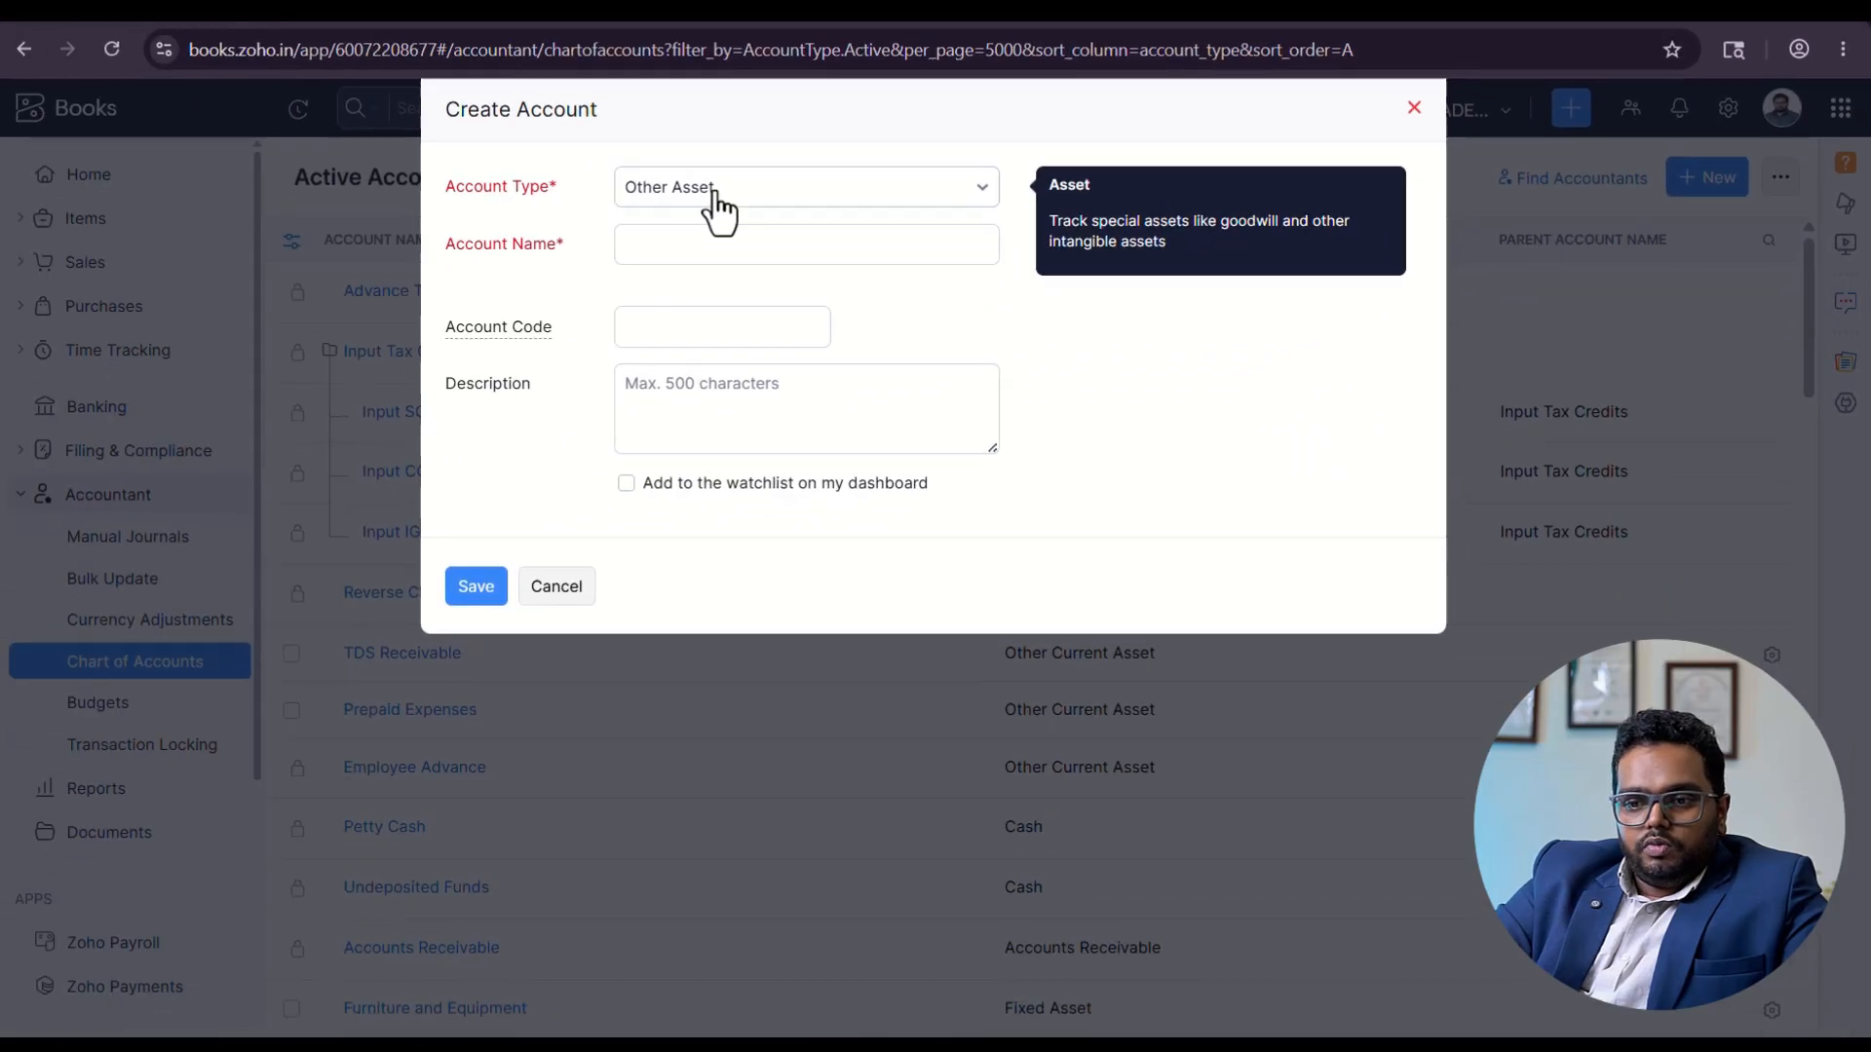
pyautogui.click(313, 292)
pyautogui.write('BA')
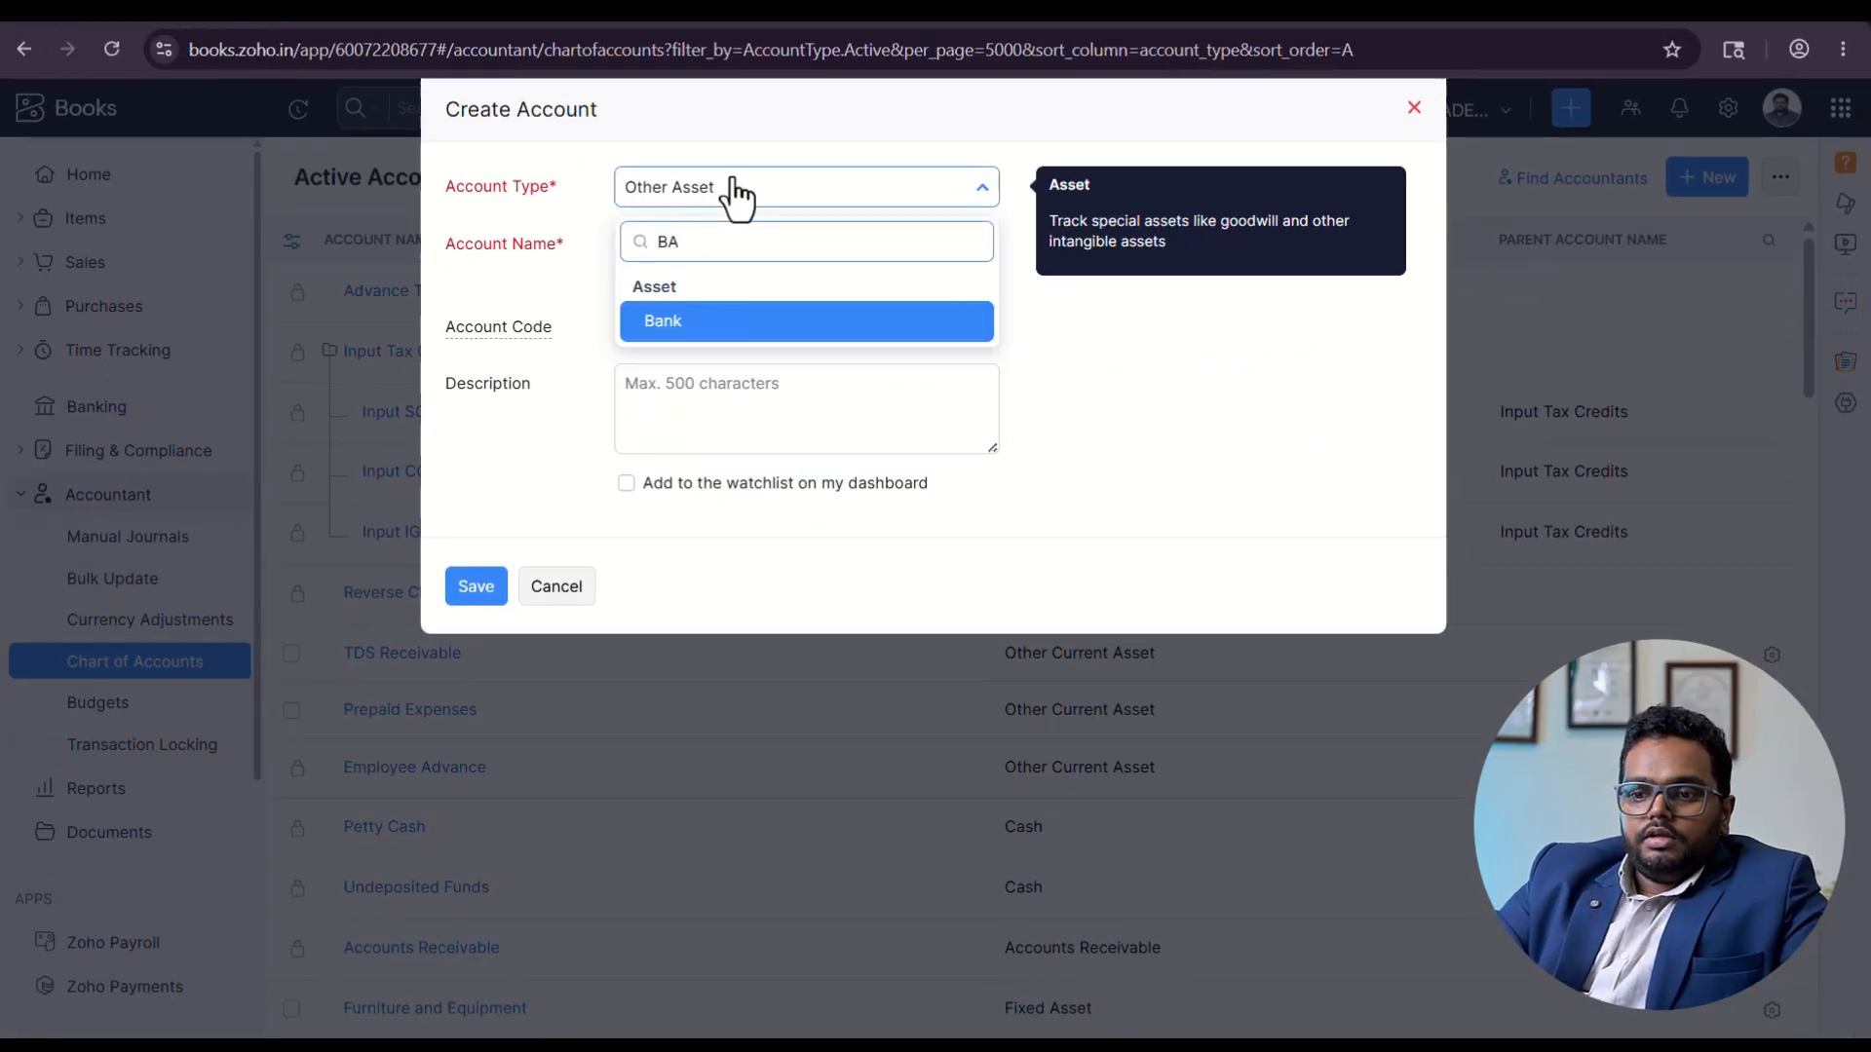
pyautogui.click(726, 324)
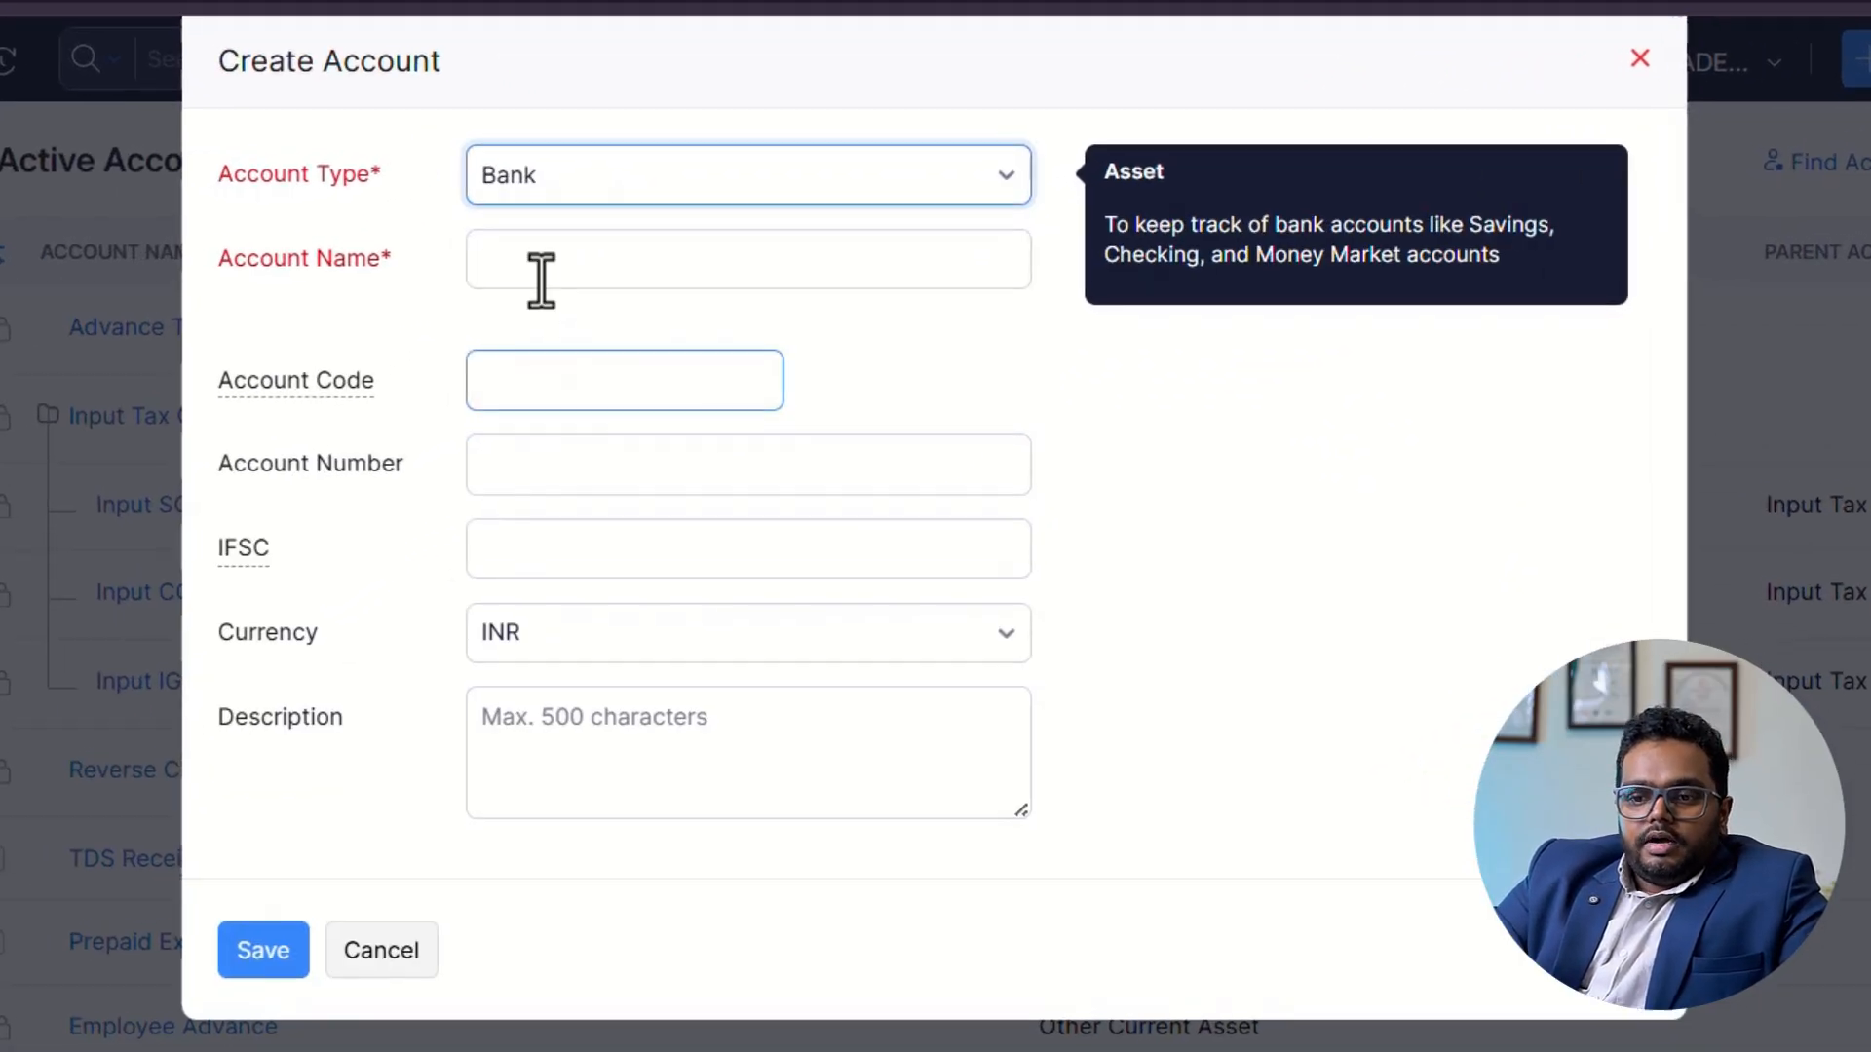
# Name the new bank account SBI CURRENT A/C.
pyautogui.click(541, 281)
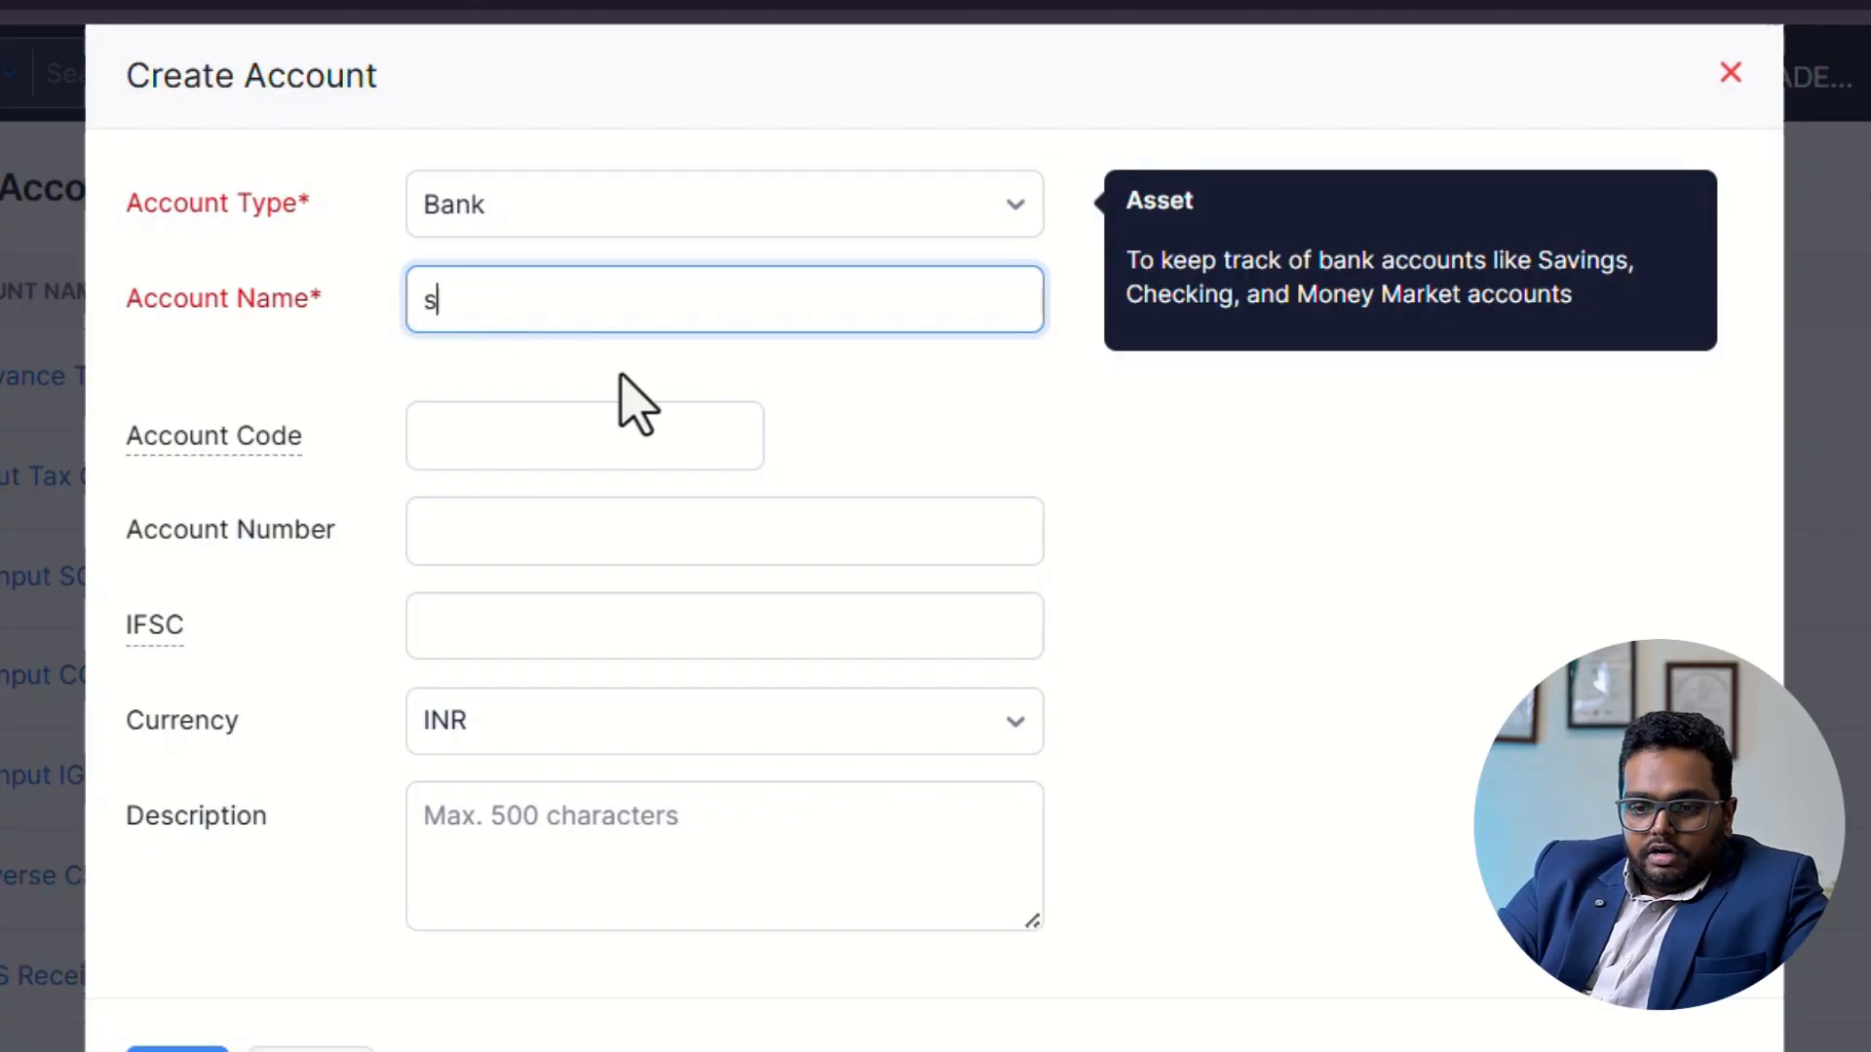
pyautogui.write('sbi current')
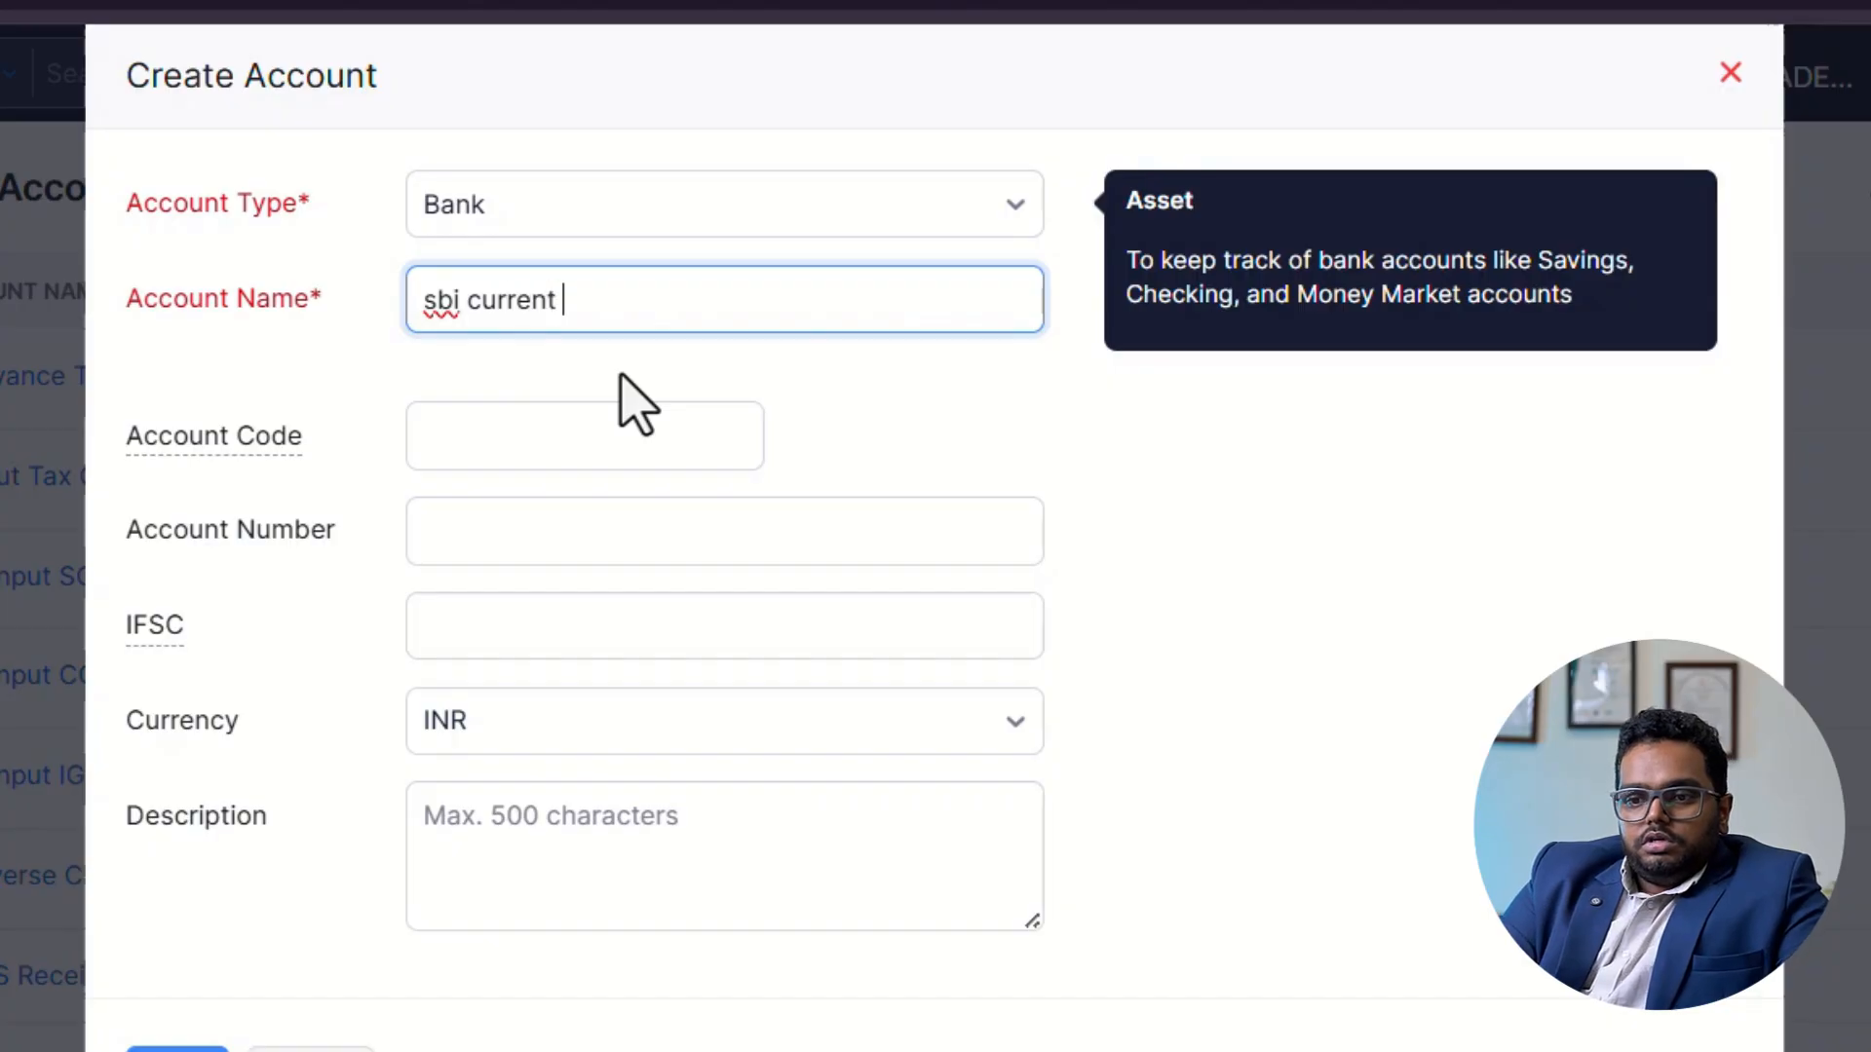
pyautogui.press('BackSpace')
pyautogui.press('BackSpace')
pyautogui.press('BackSpace')
pyautogui.press('BackSpace')
pyautogui.press('BackSpace')
pyautogui.write('SBI CURRE')
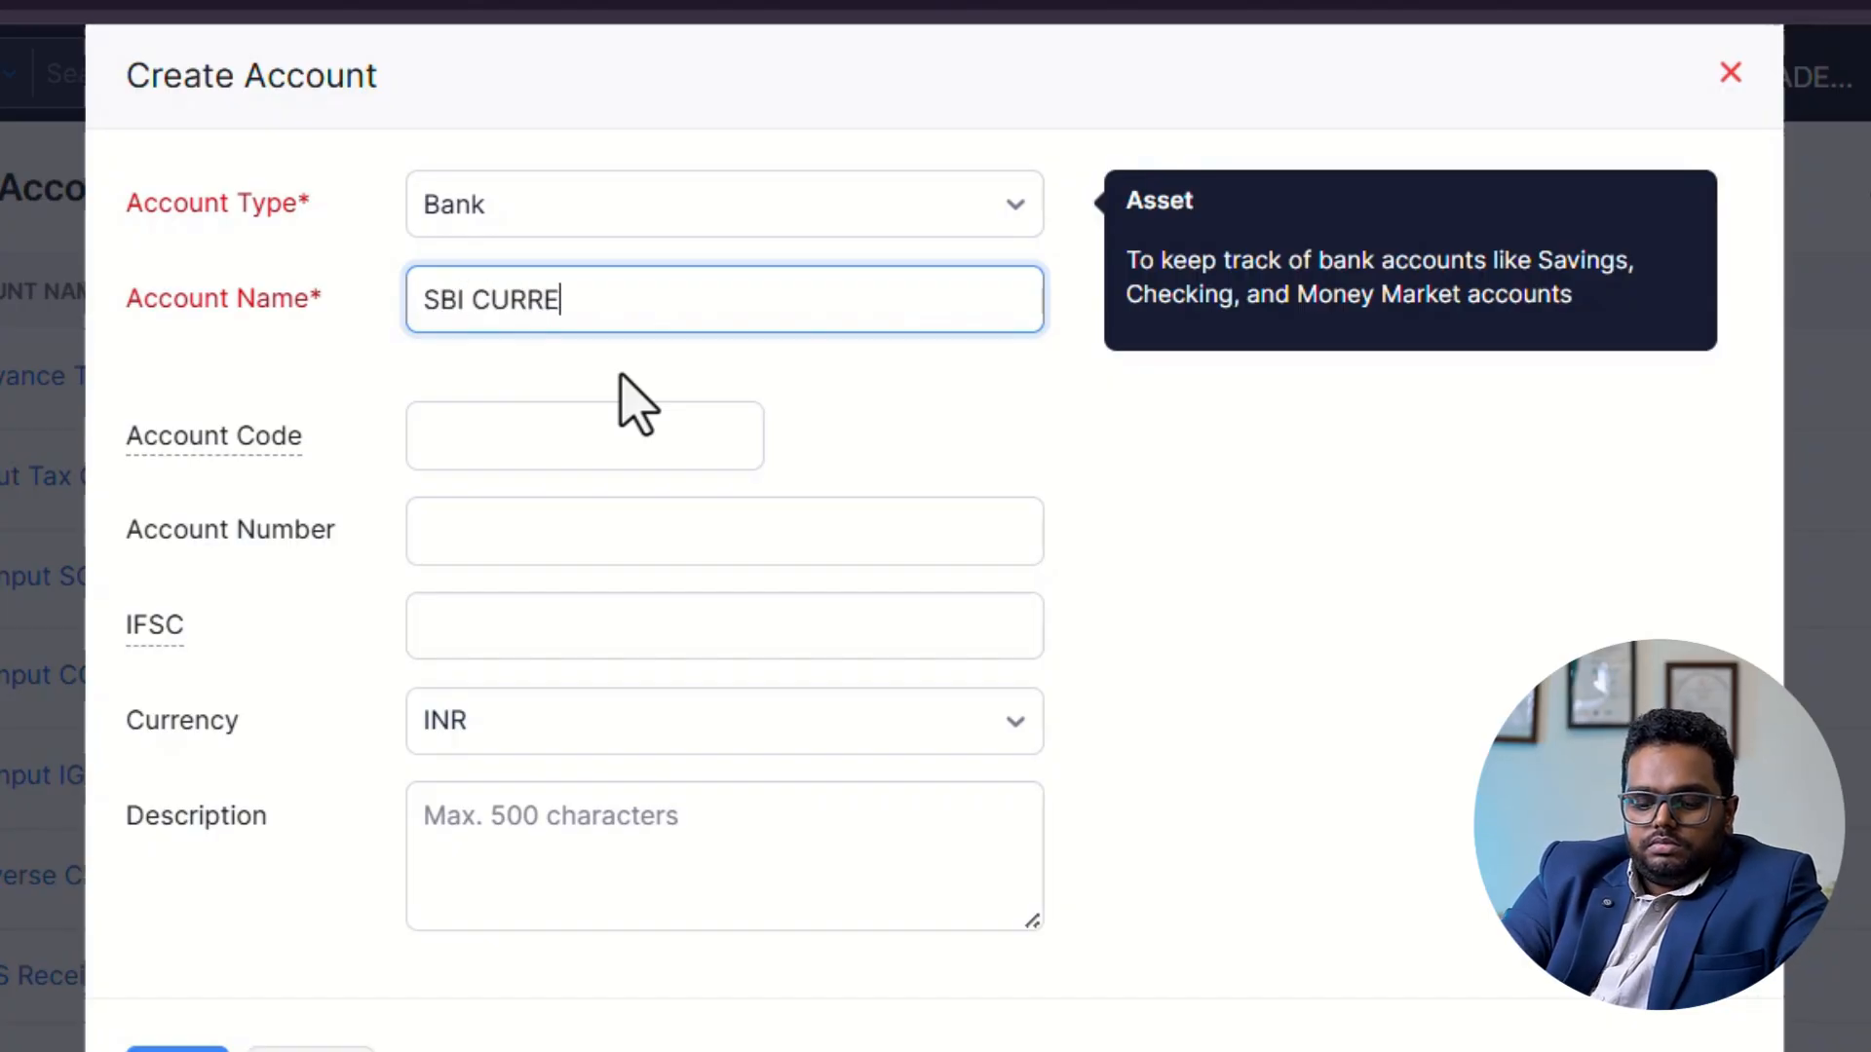
pyautogui.write('NT A/C')
pyautogui.press('Tab')
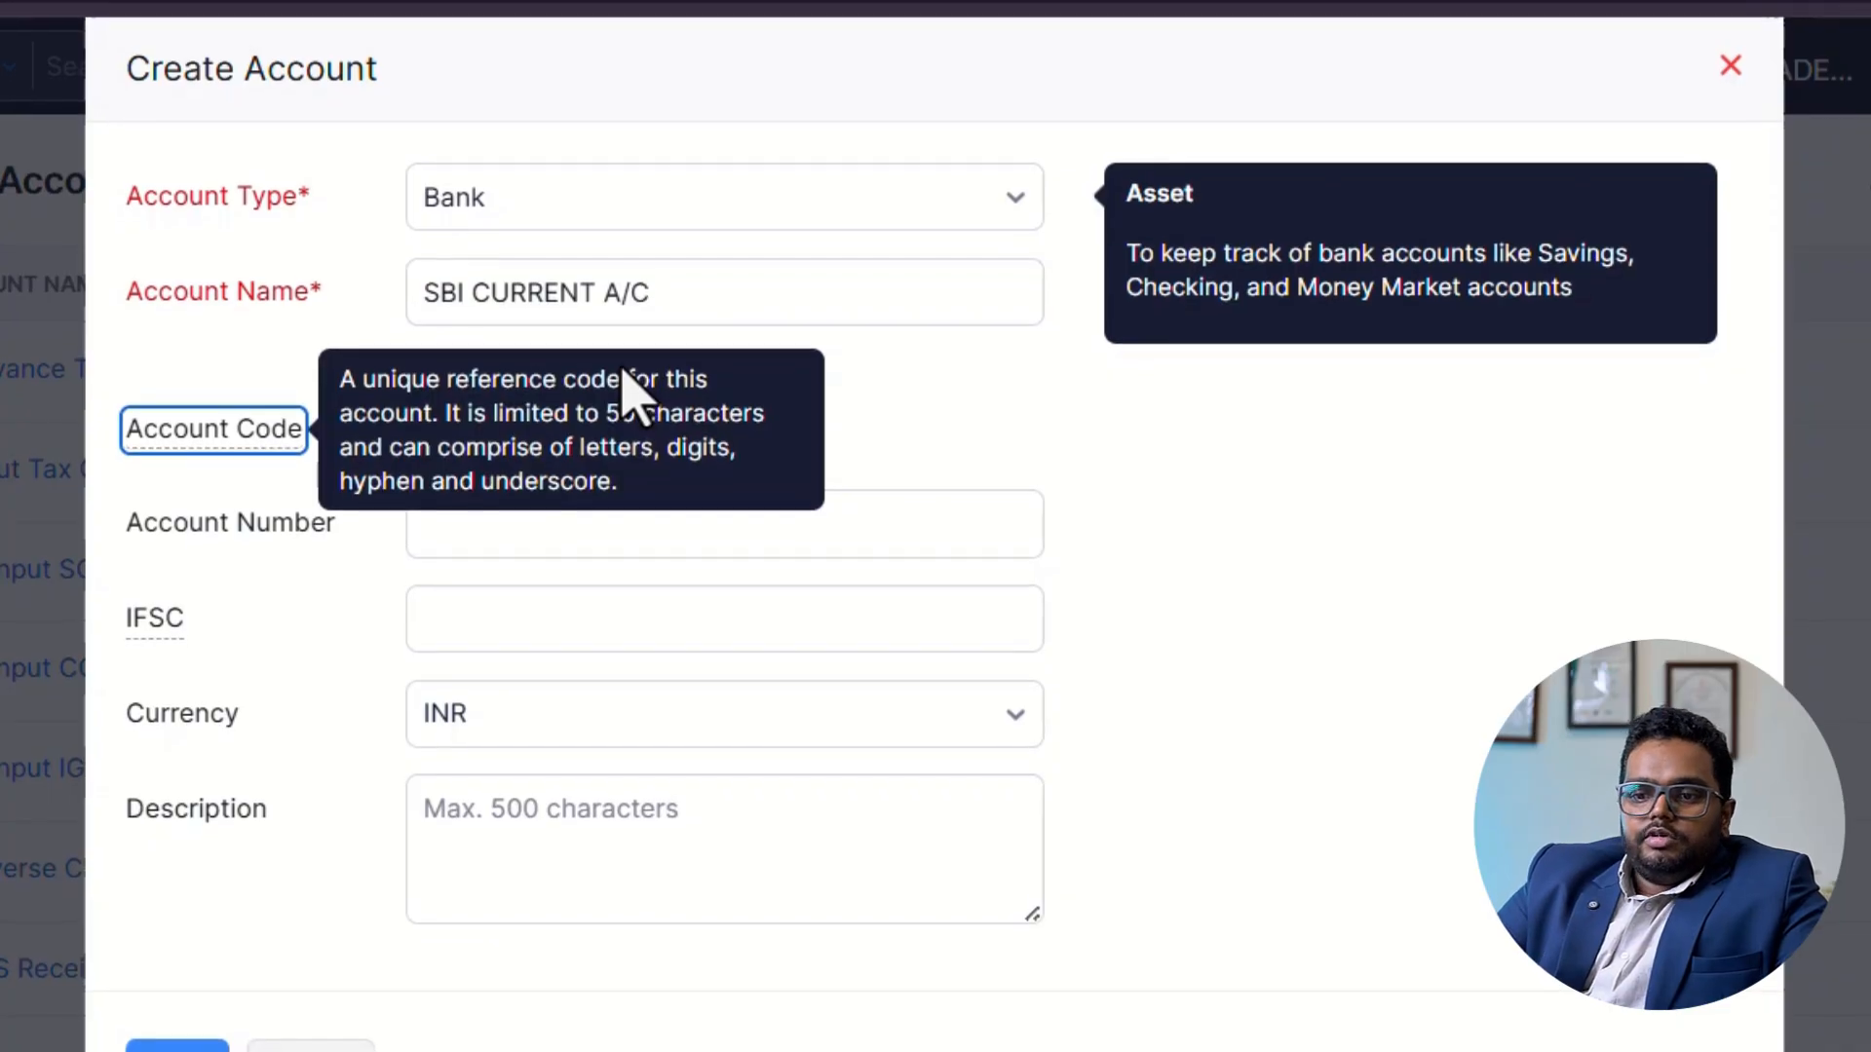
# Leave the account code empty and enter the account number for the new bank account.
pyautogui.press('Tab')
pyautogui.click(651, 417)
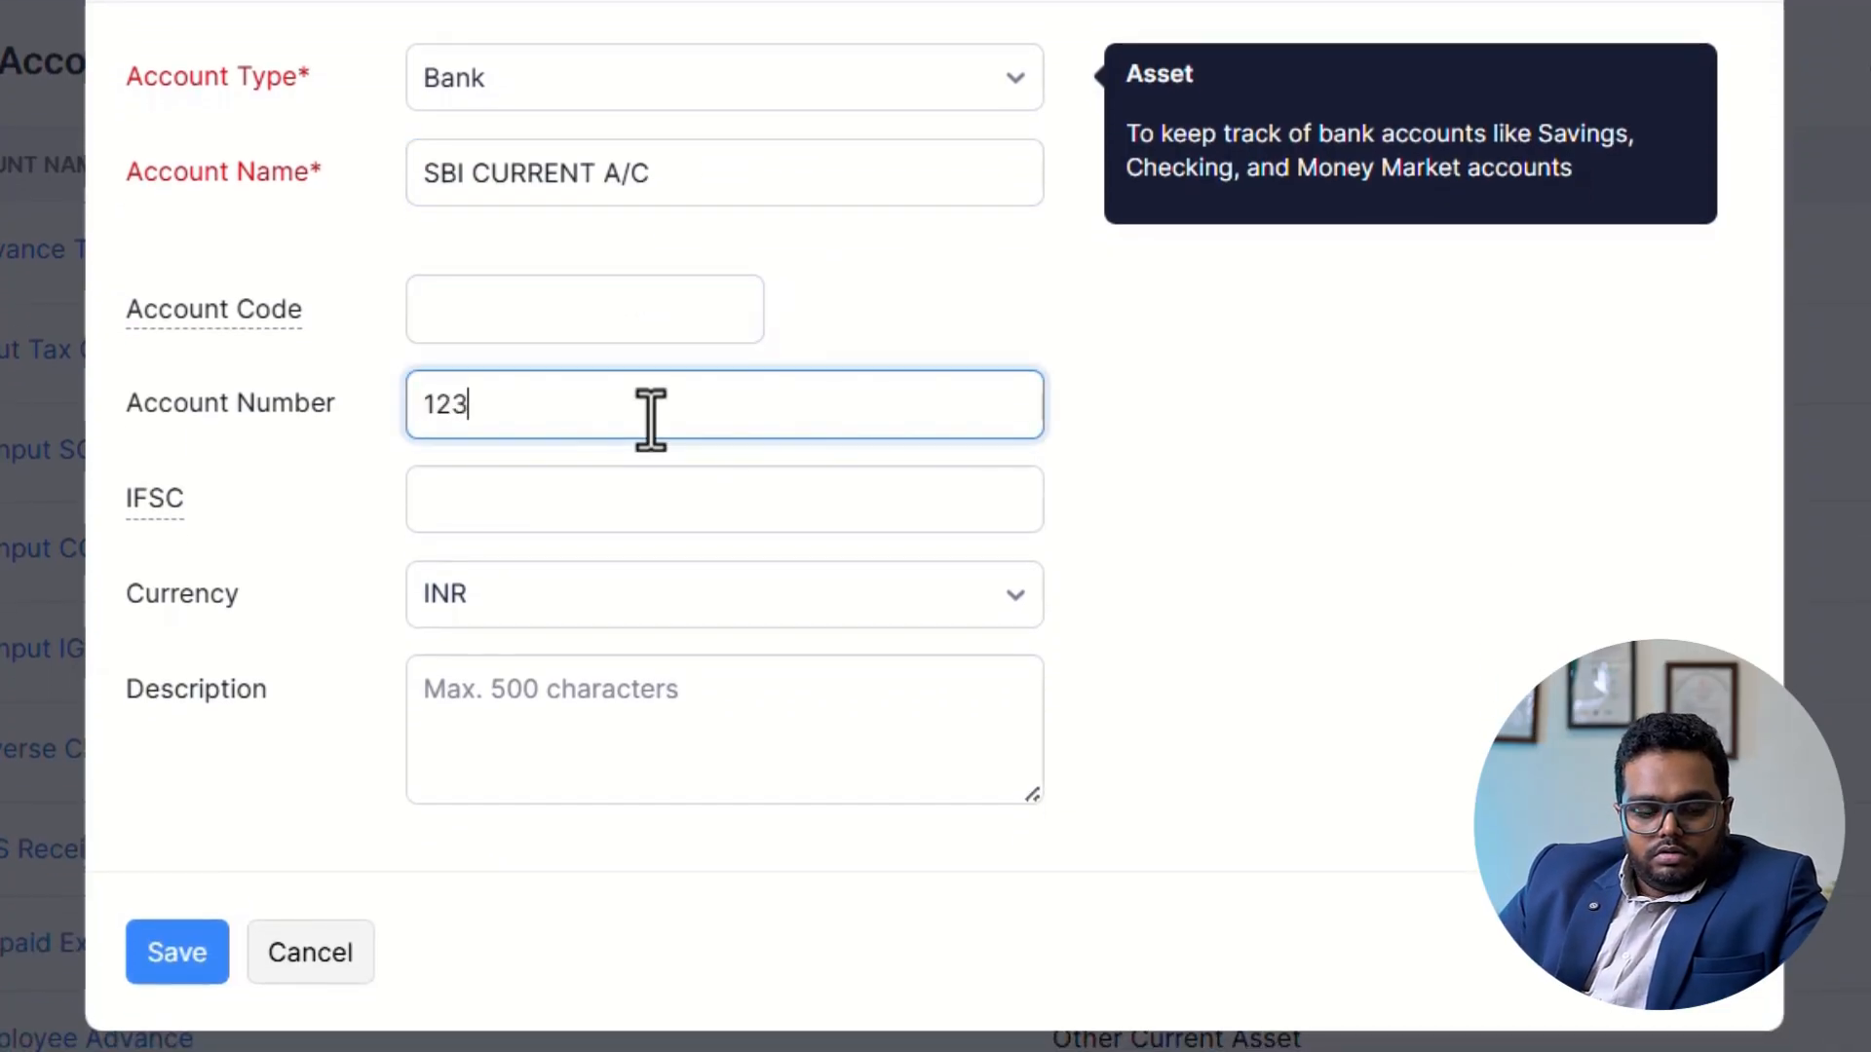
pyautogui.press('Tab')
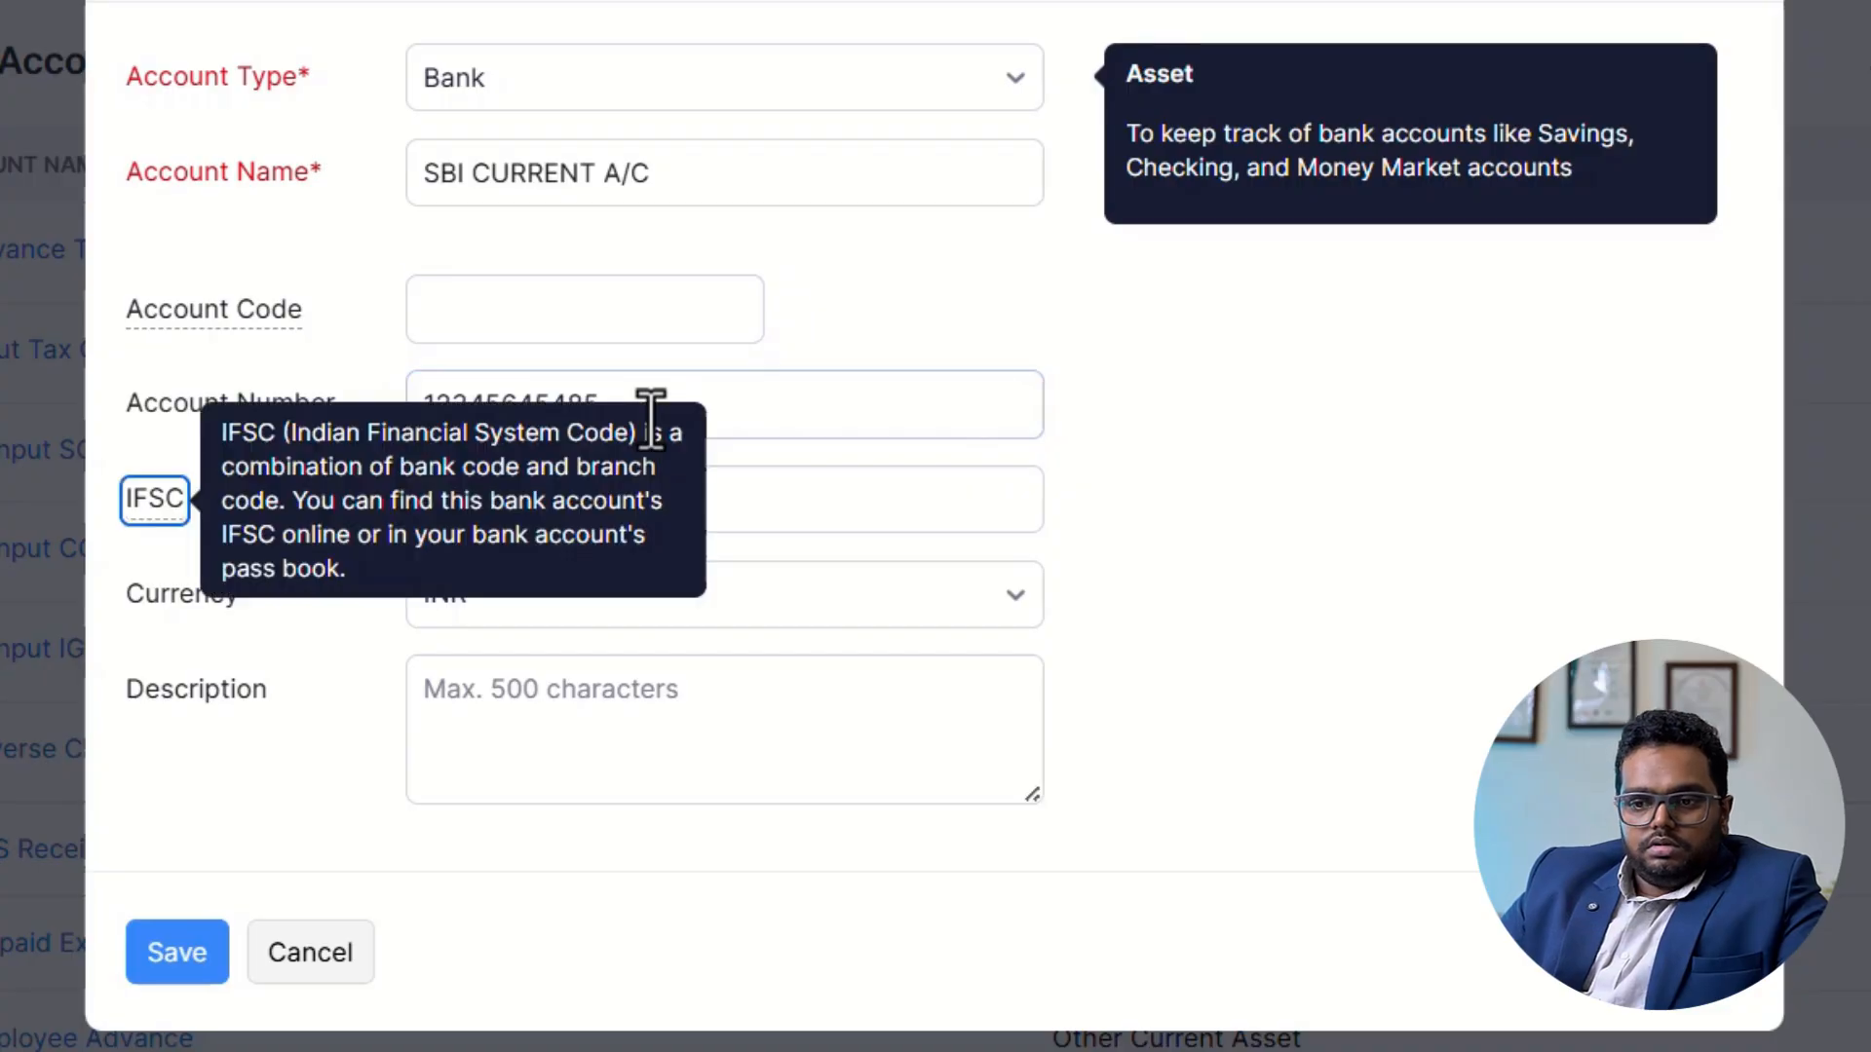
# Set the bank account's IFSC to SBIN0007151 and save the account with INR as its currency.
pyautogui.press('Tab')
pyautogui.write('S')
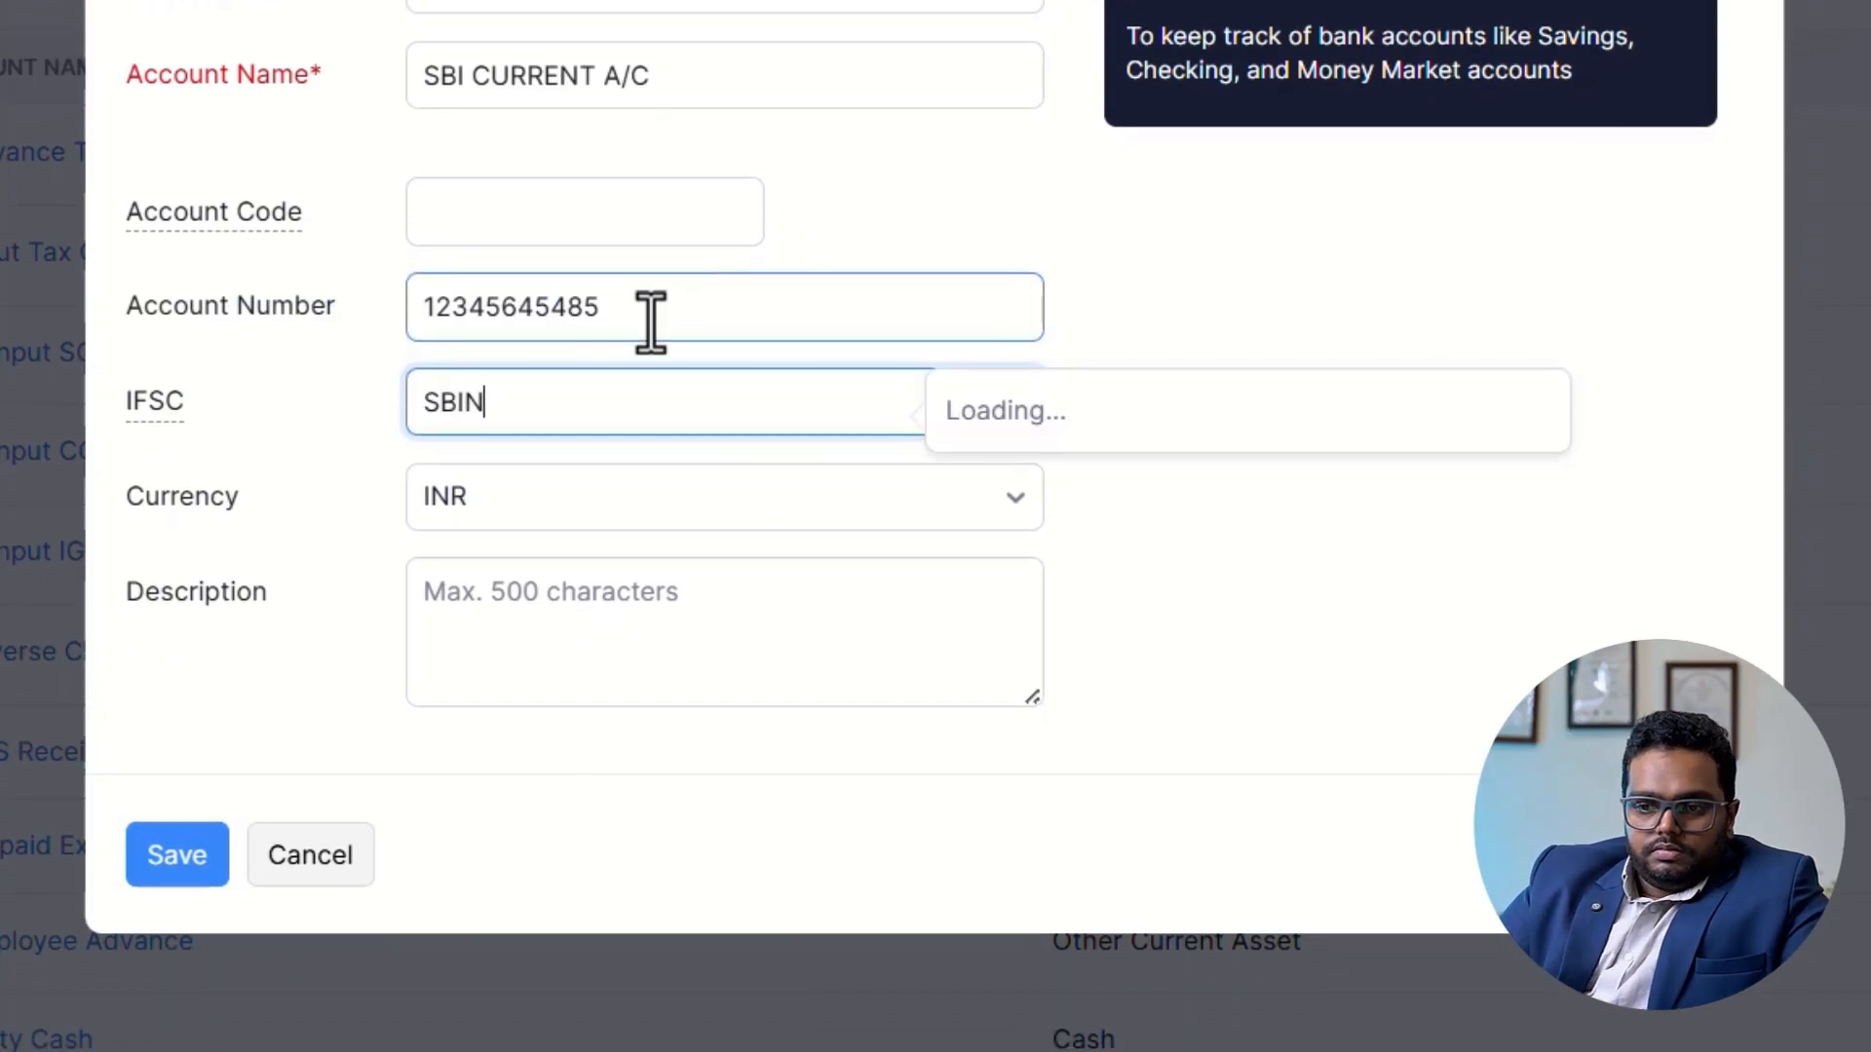
pyautogui.write('BIN0007151')
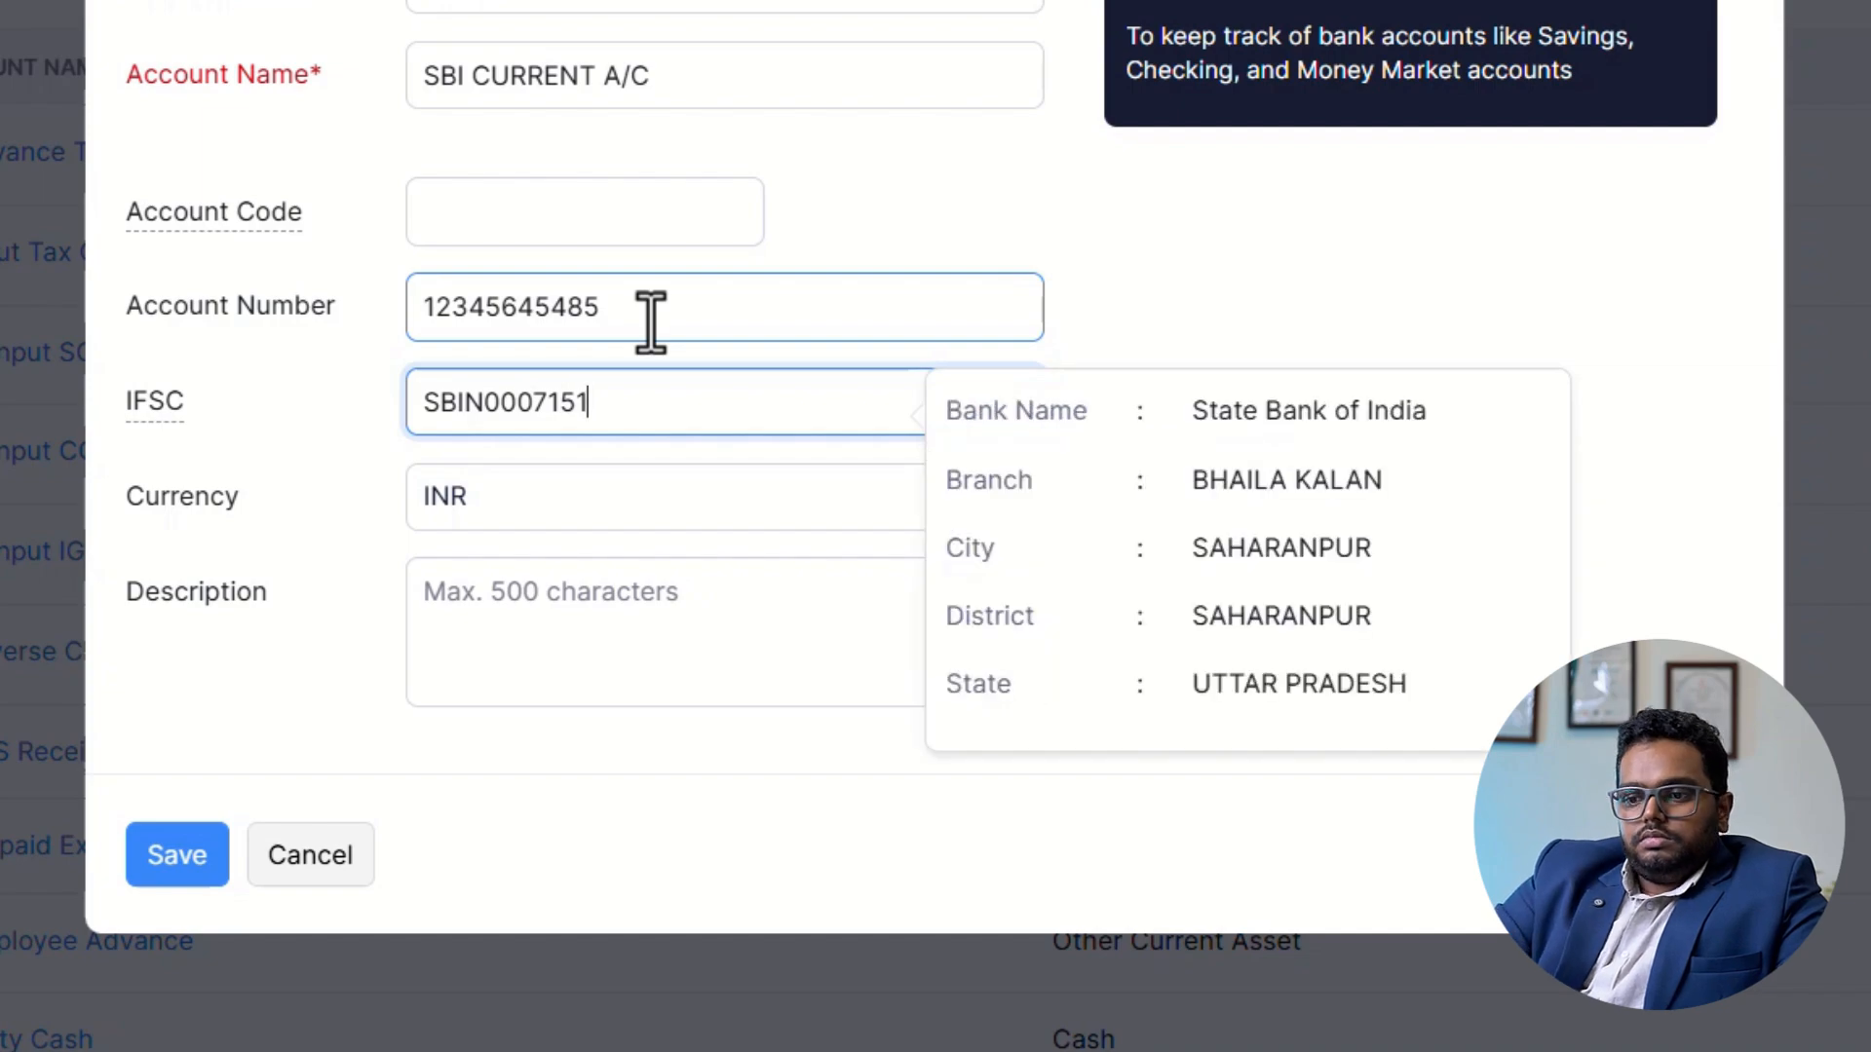
pyautogui.press('Tab')
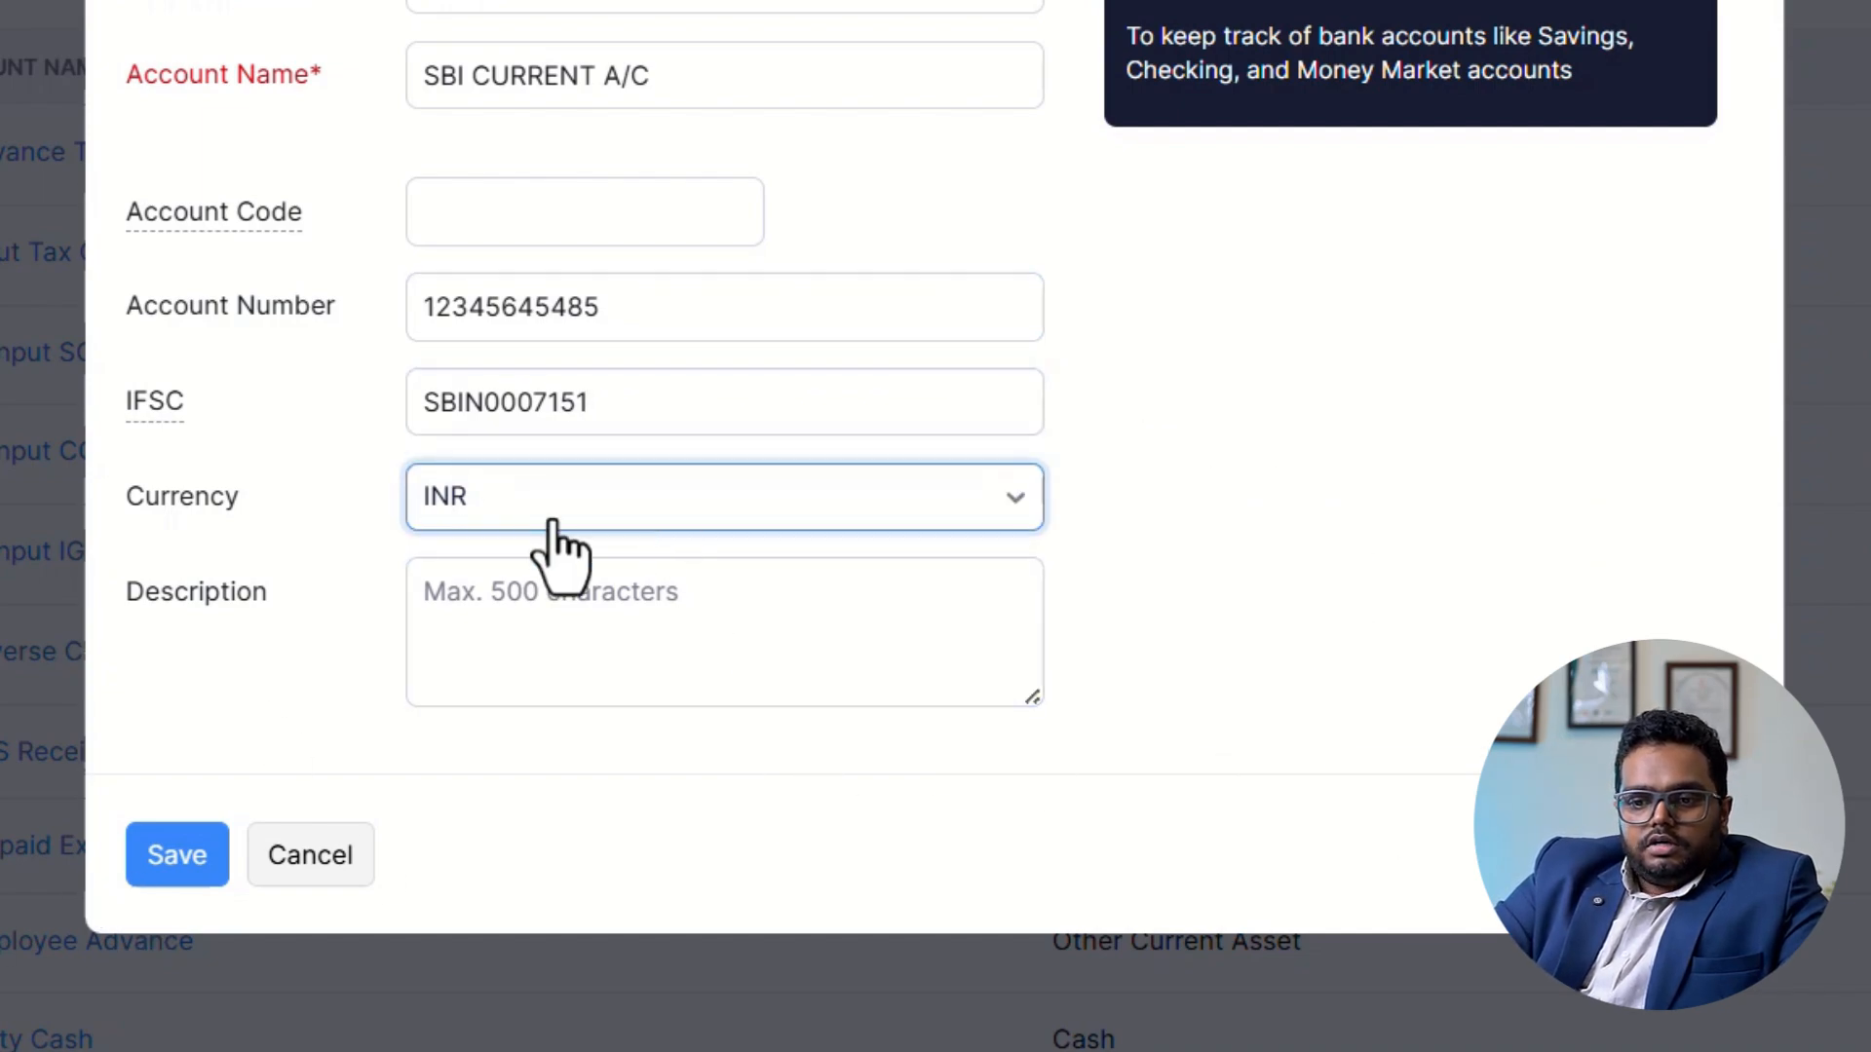
pyautogui.click(176, 863)
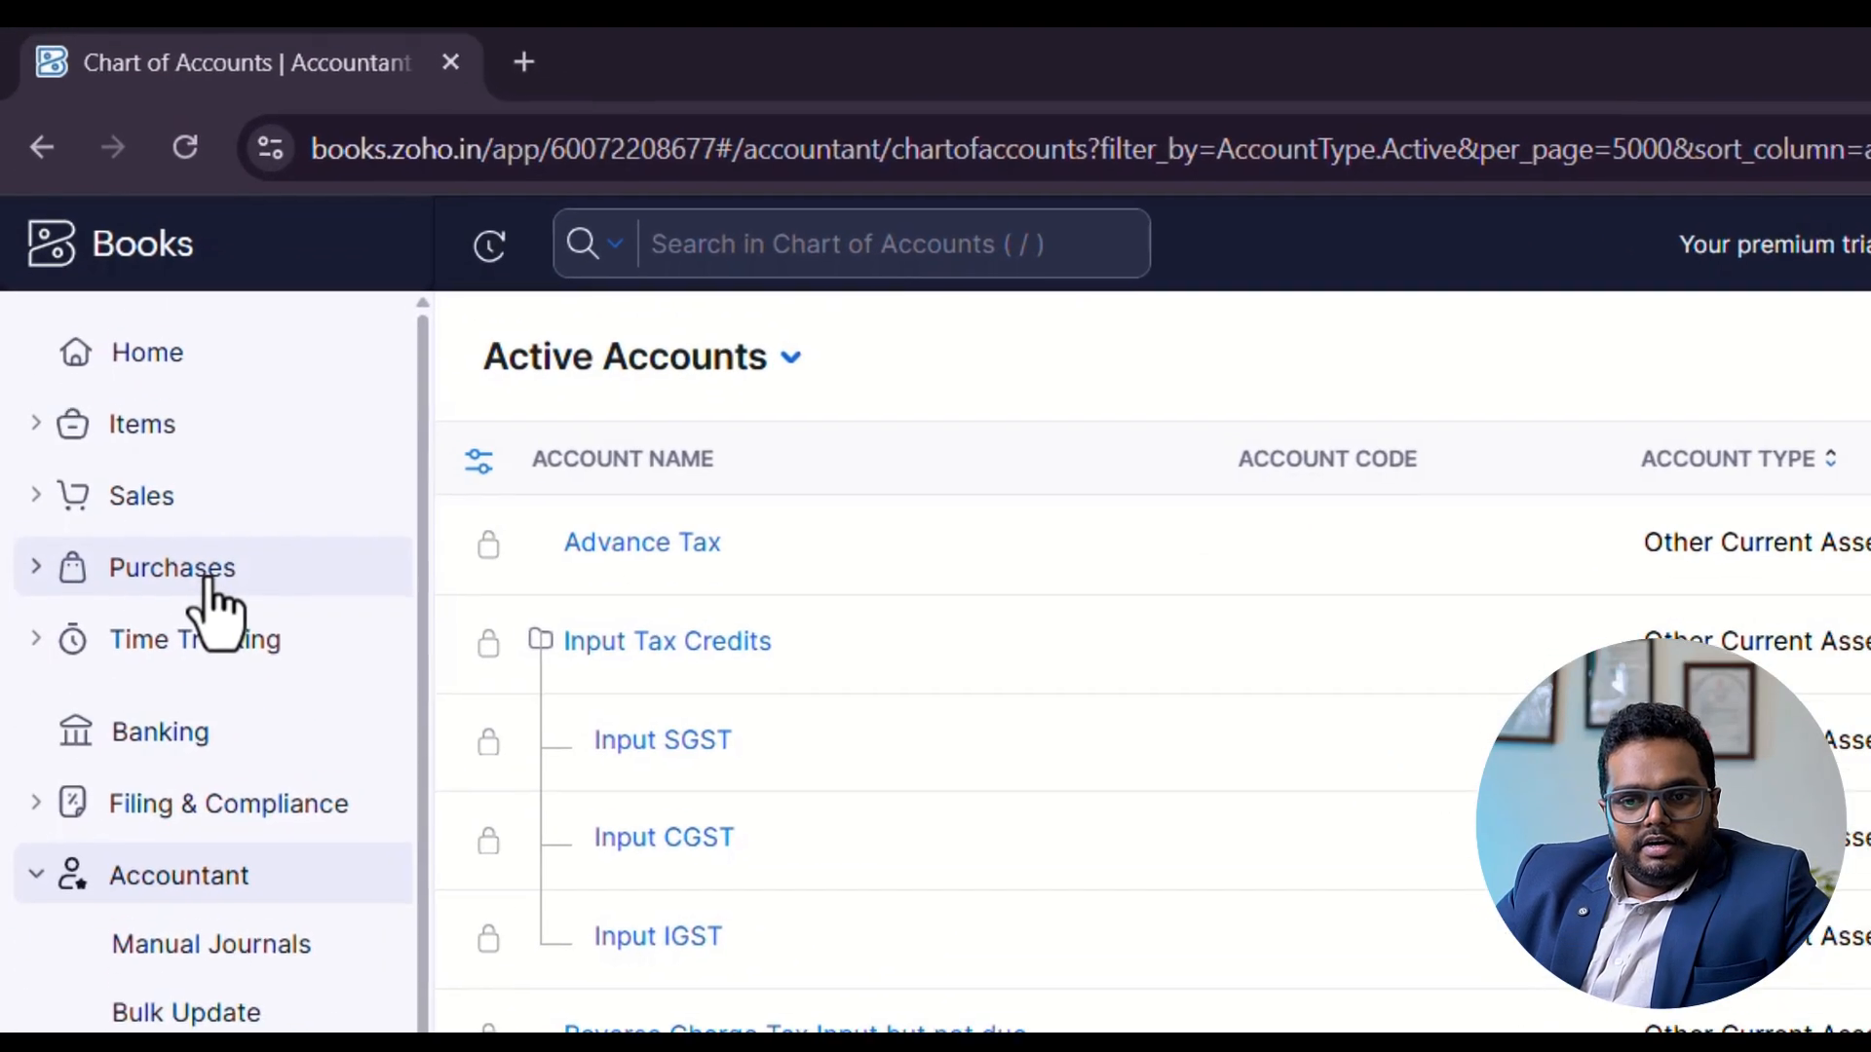
# Open the vendor list under Purchases and start a new vendor.
pyautogui.click(123, 253)
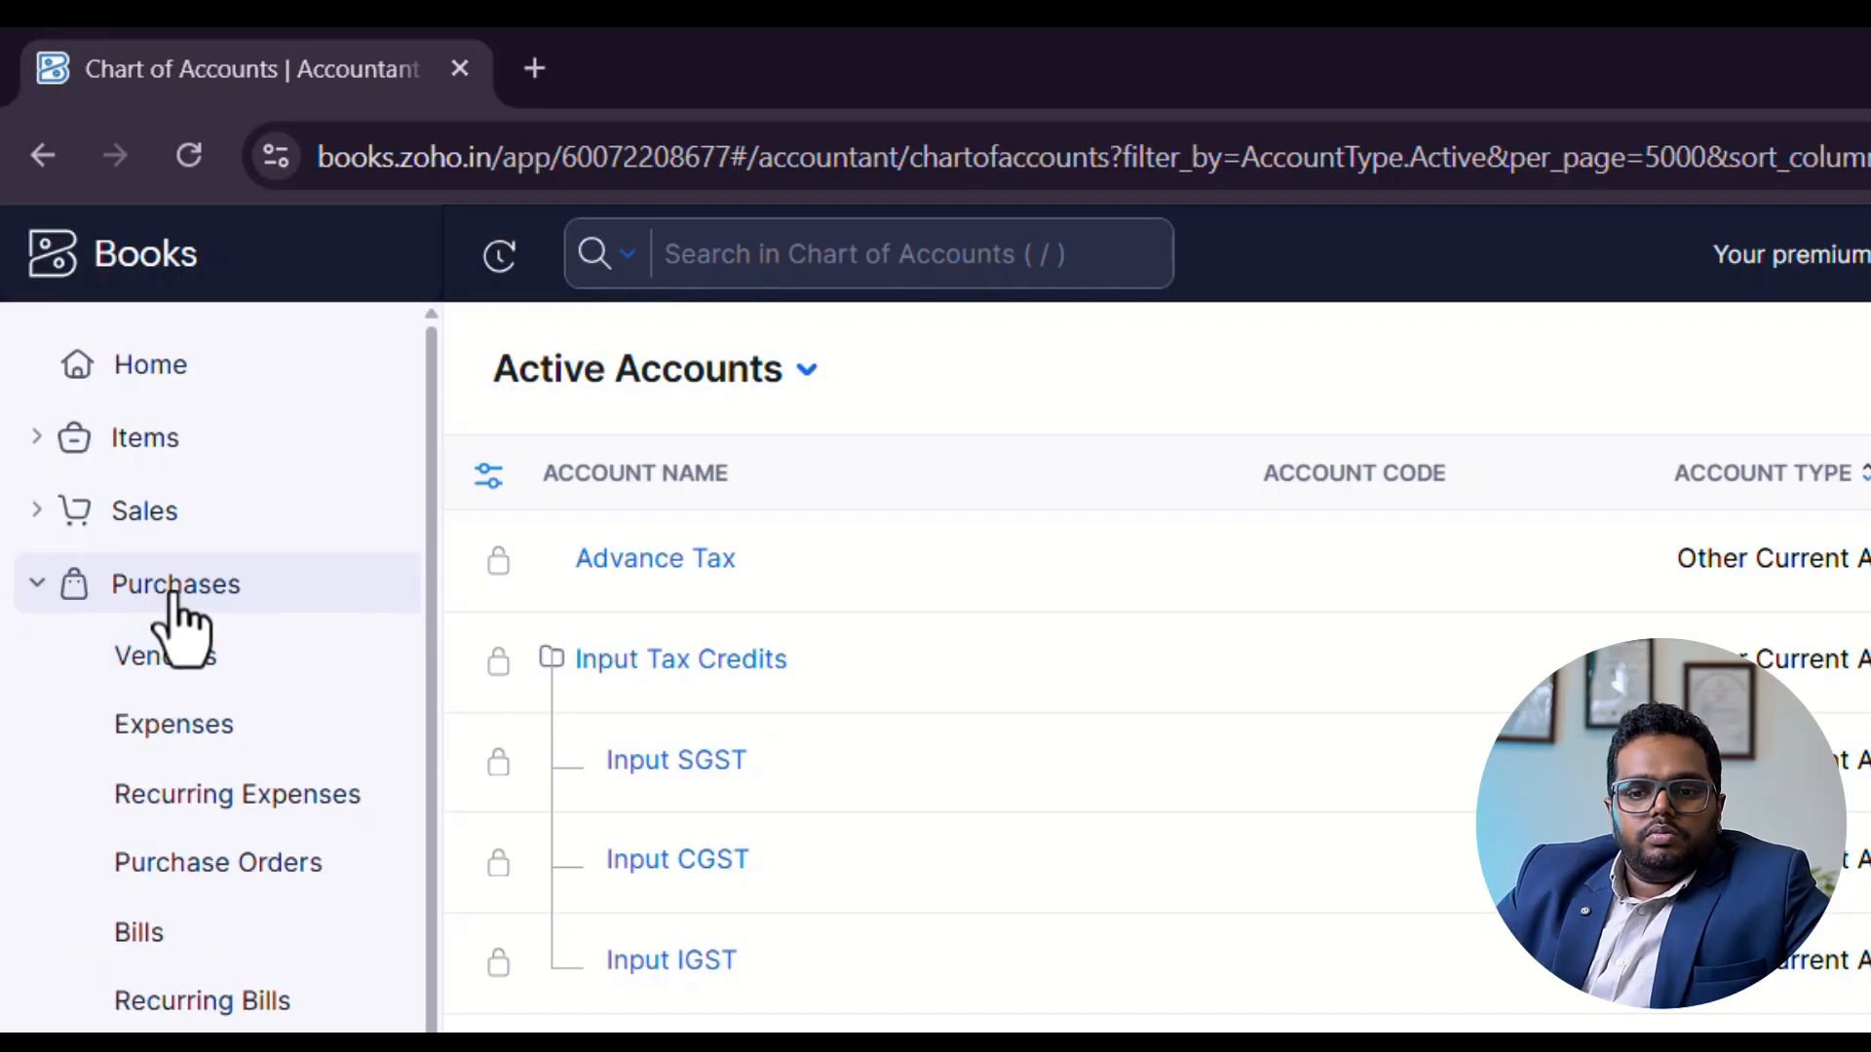
pyautogui.click(184, 656)
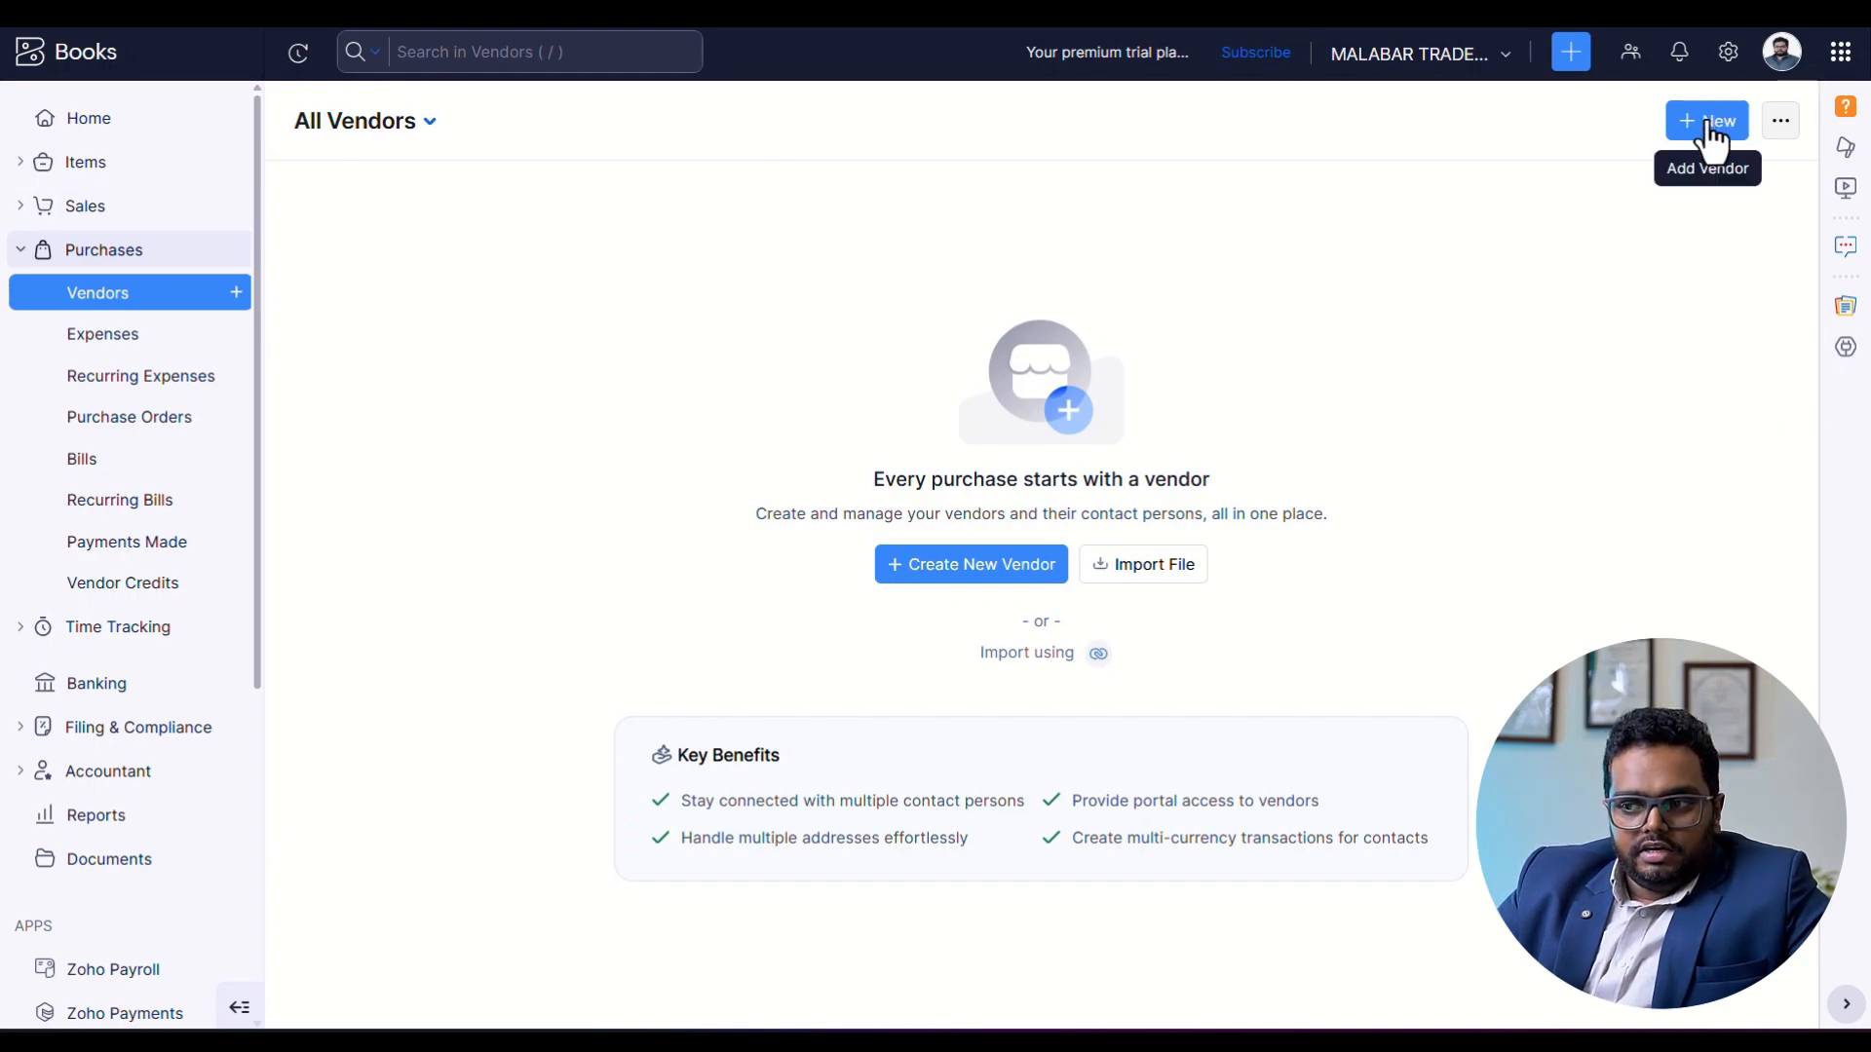
pyautogui.click(1601, 369)
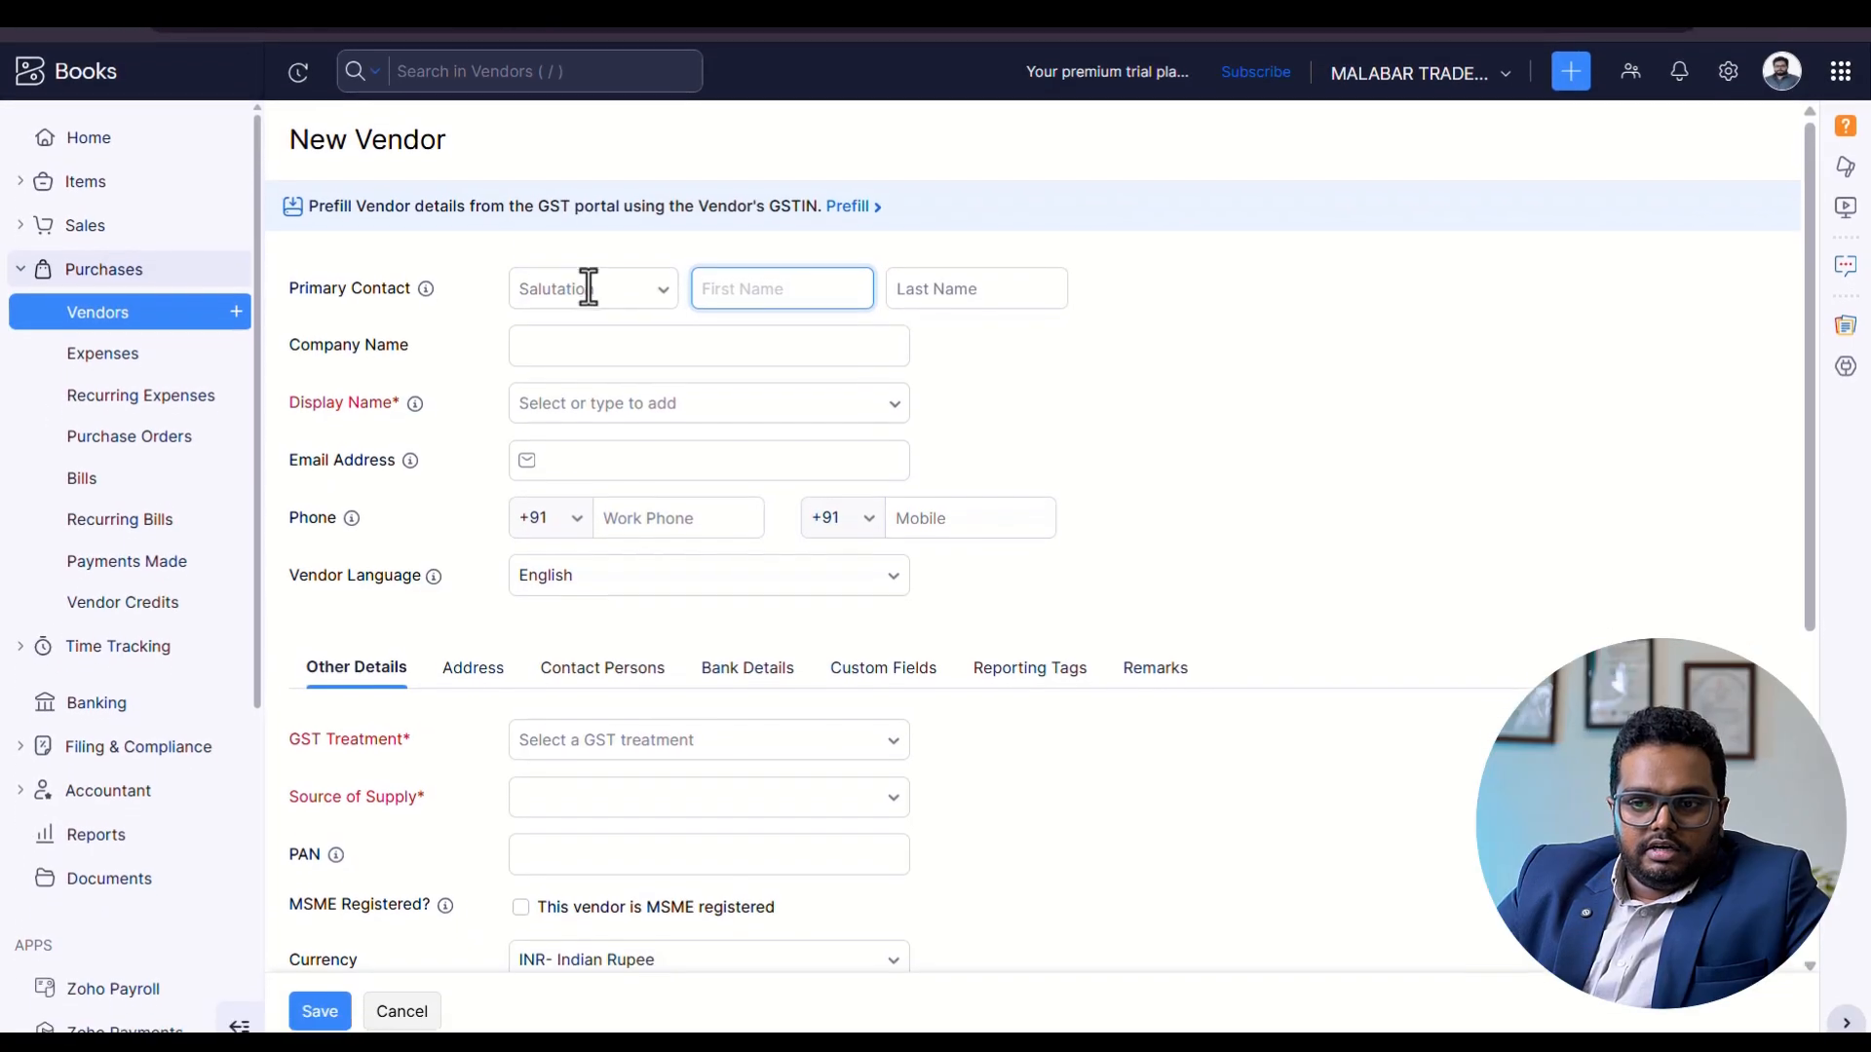
# Set the vendor's primary contact salutation to Mr. and fill in the contact's first and last name.
pyautogui.click(588, 288)
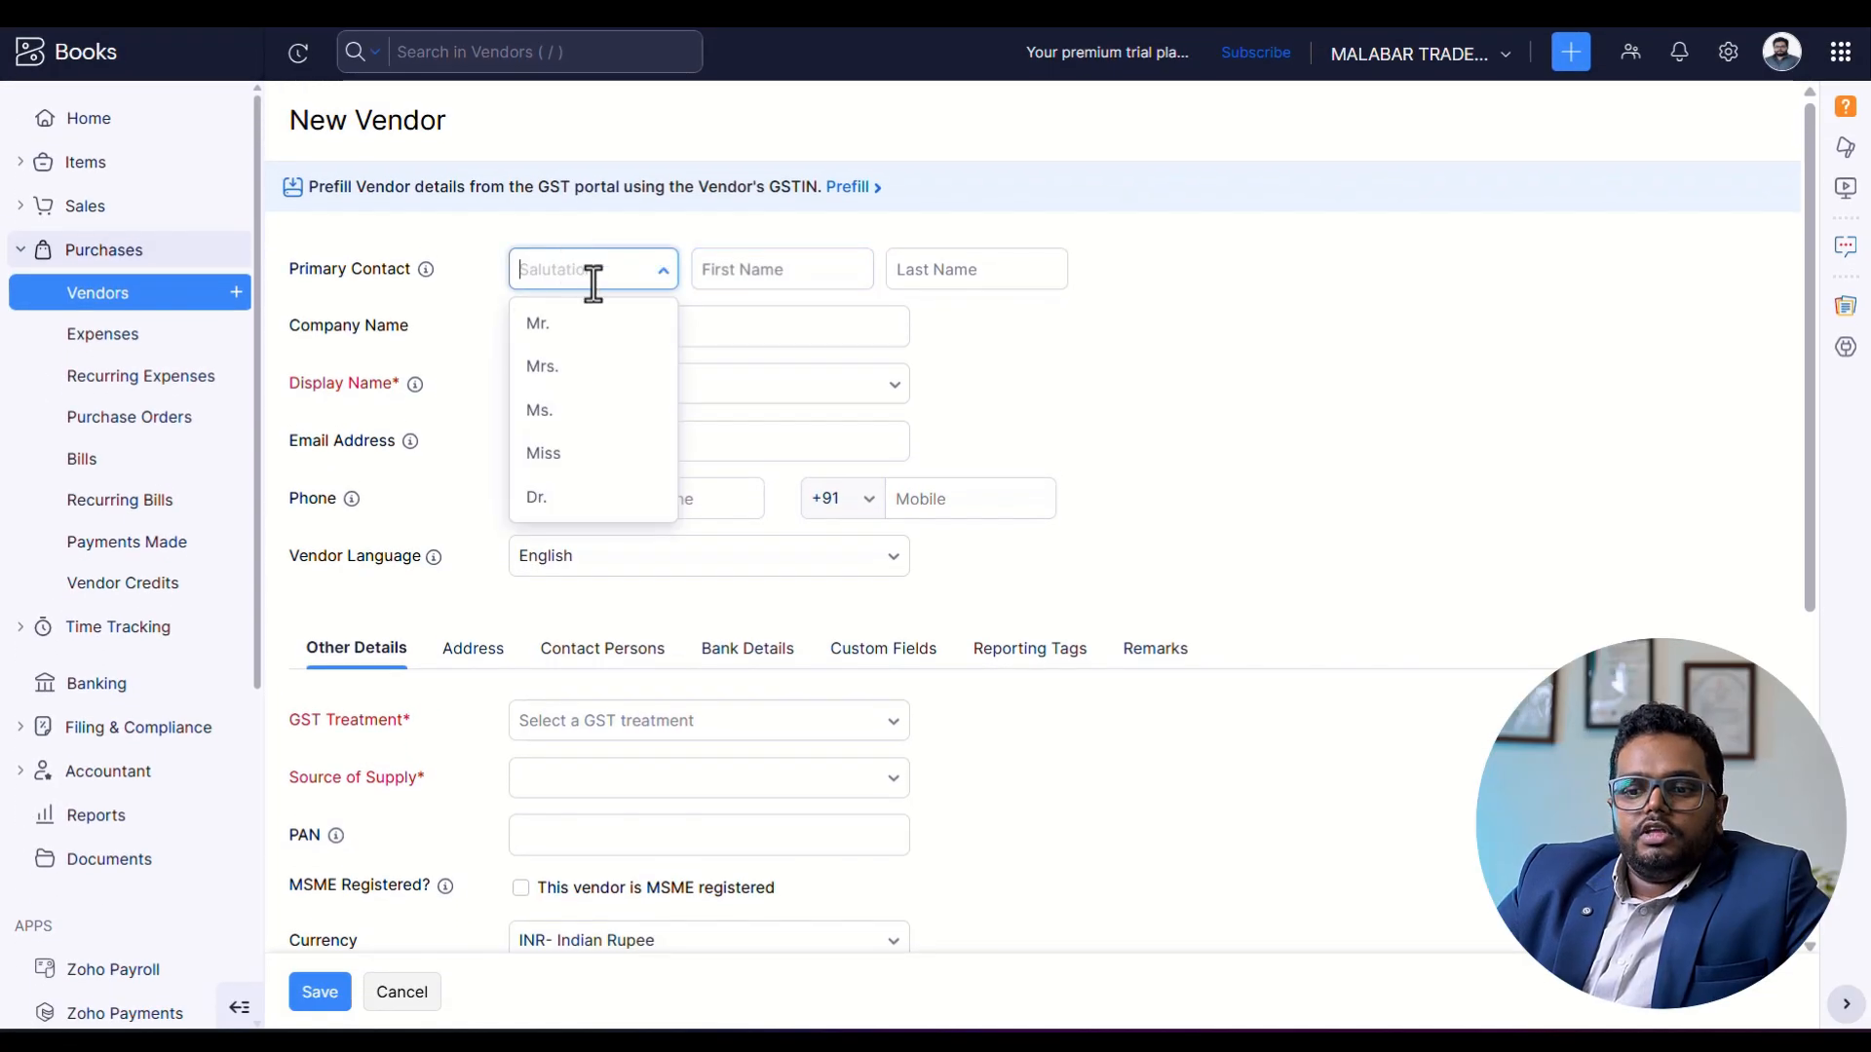
pyautogui.click(535, 318)
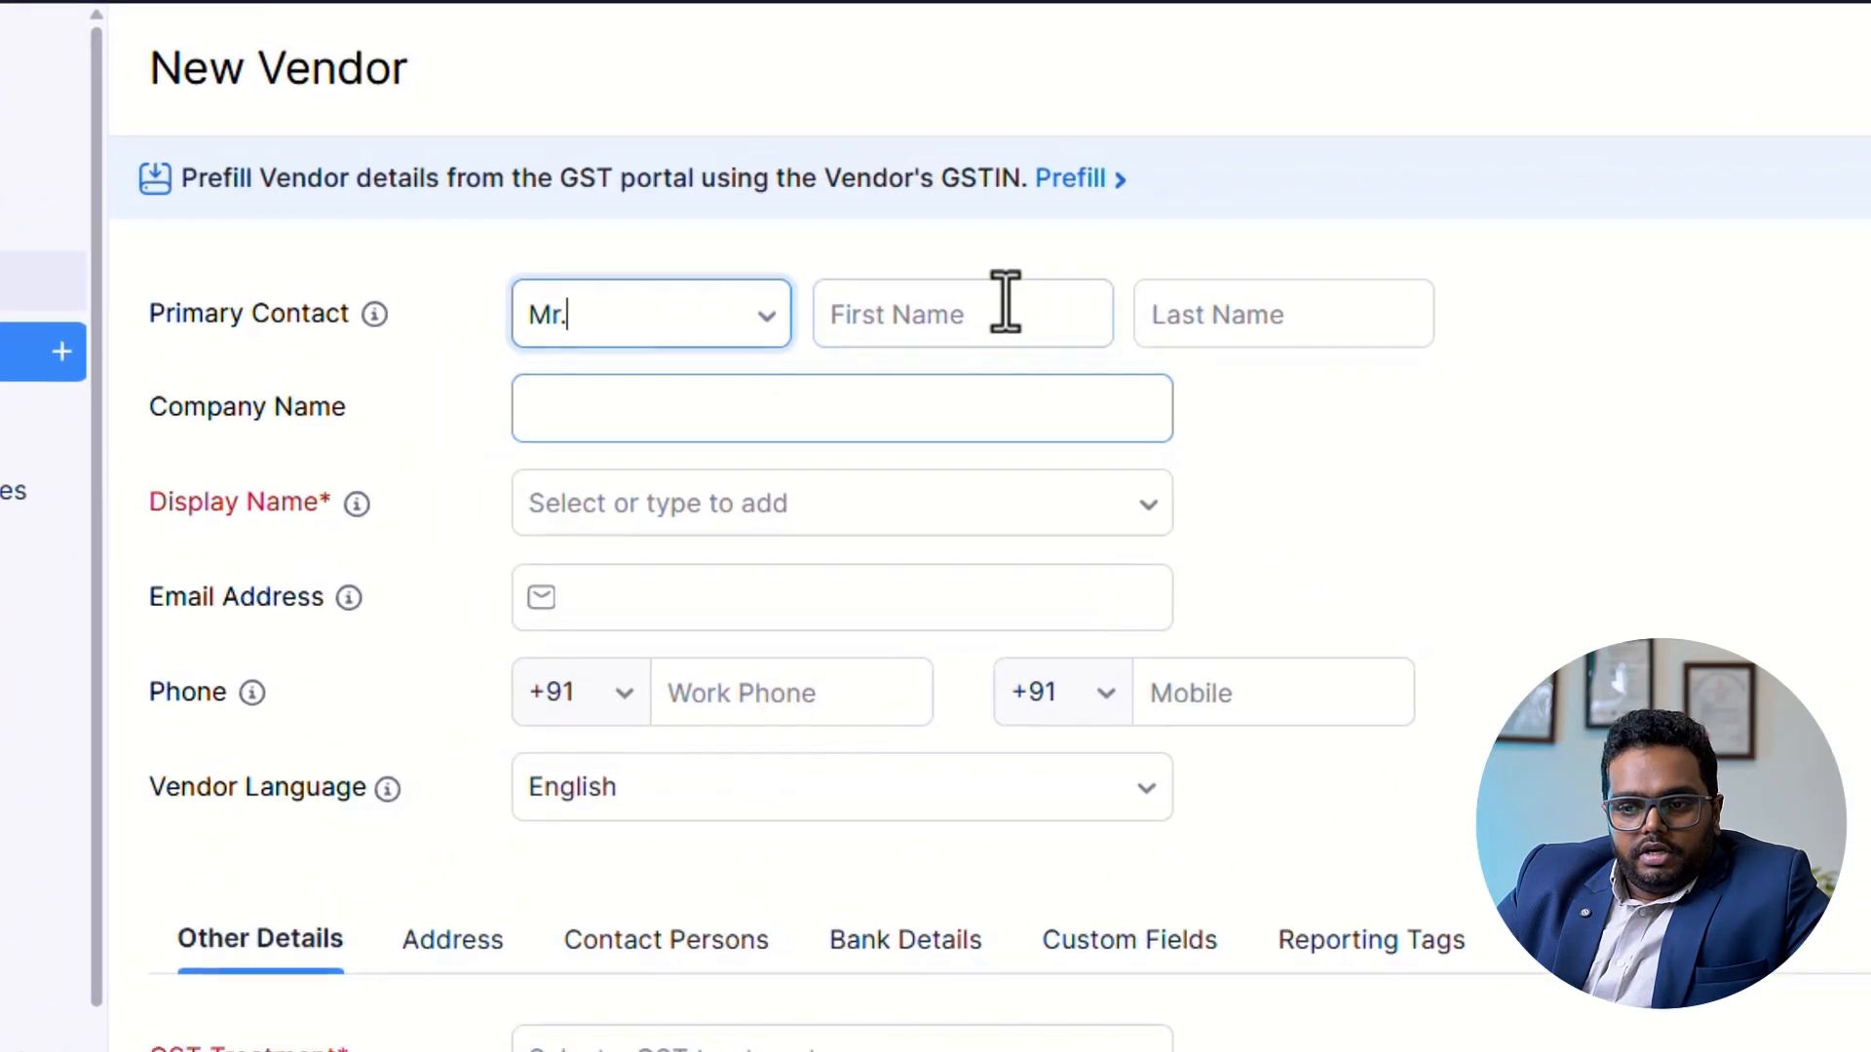
pyautogui.click(960, 314)
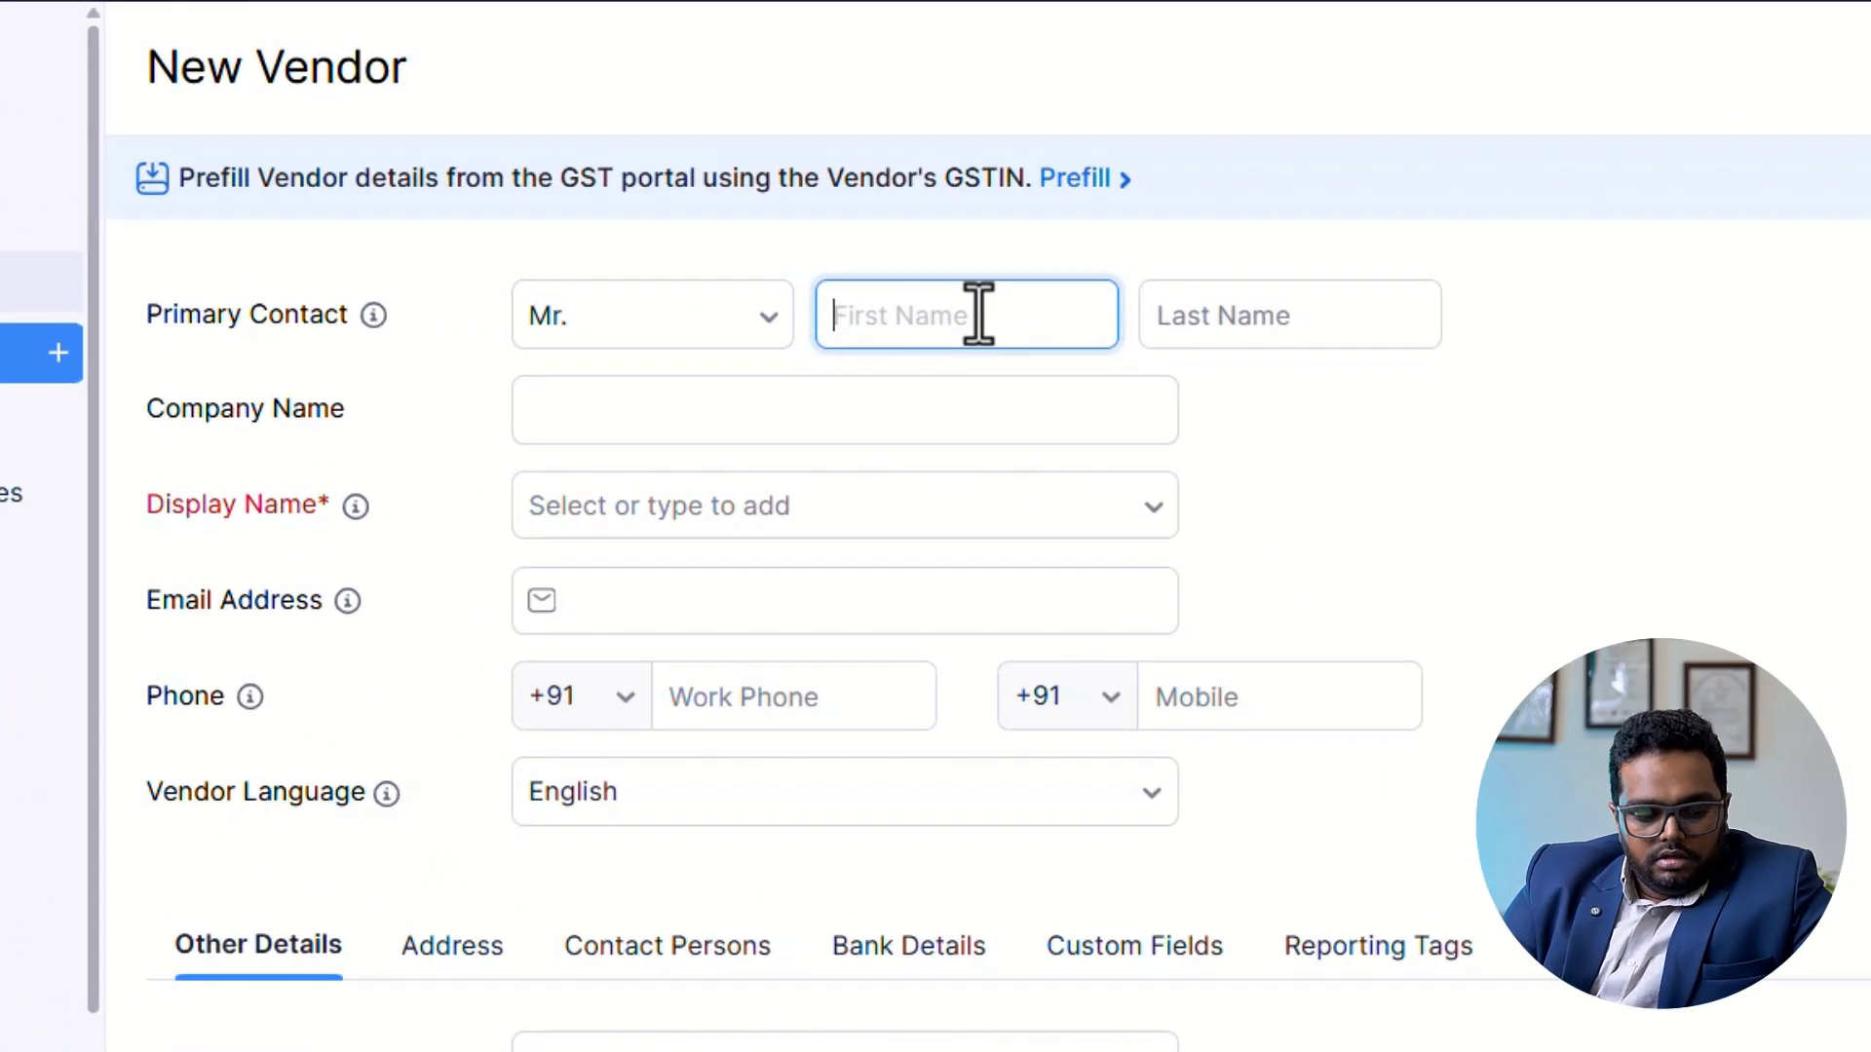
pyautogui.write('KER')
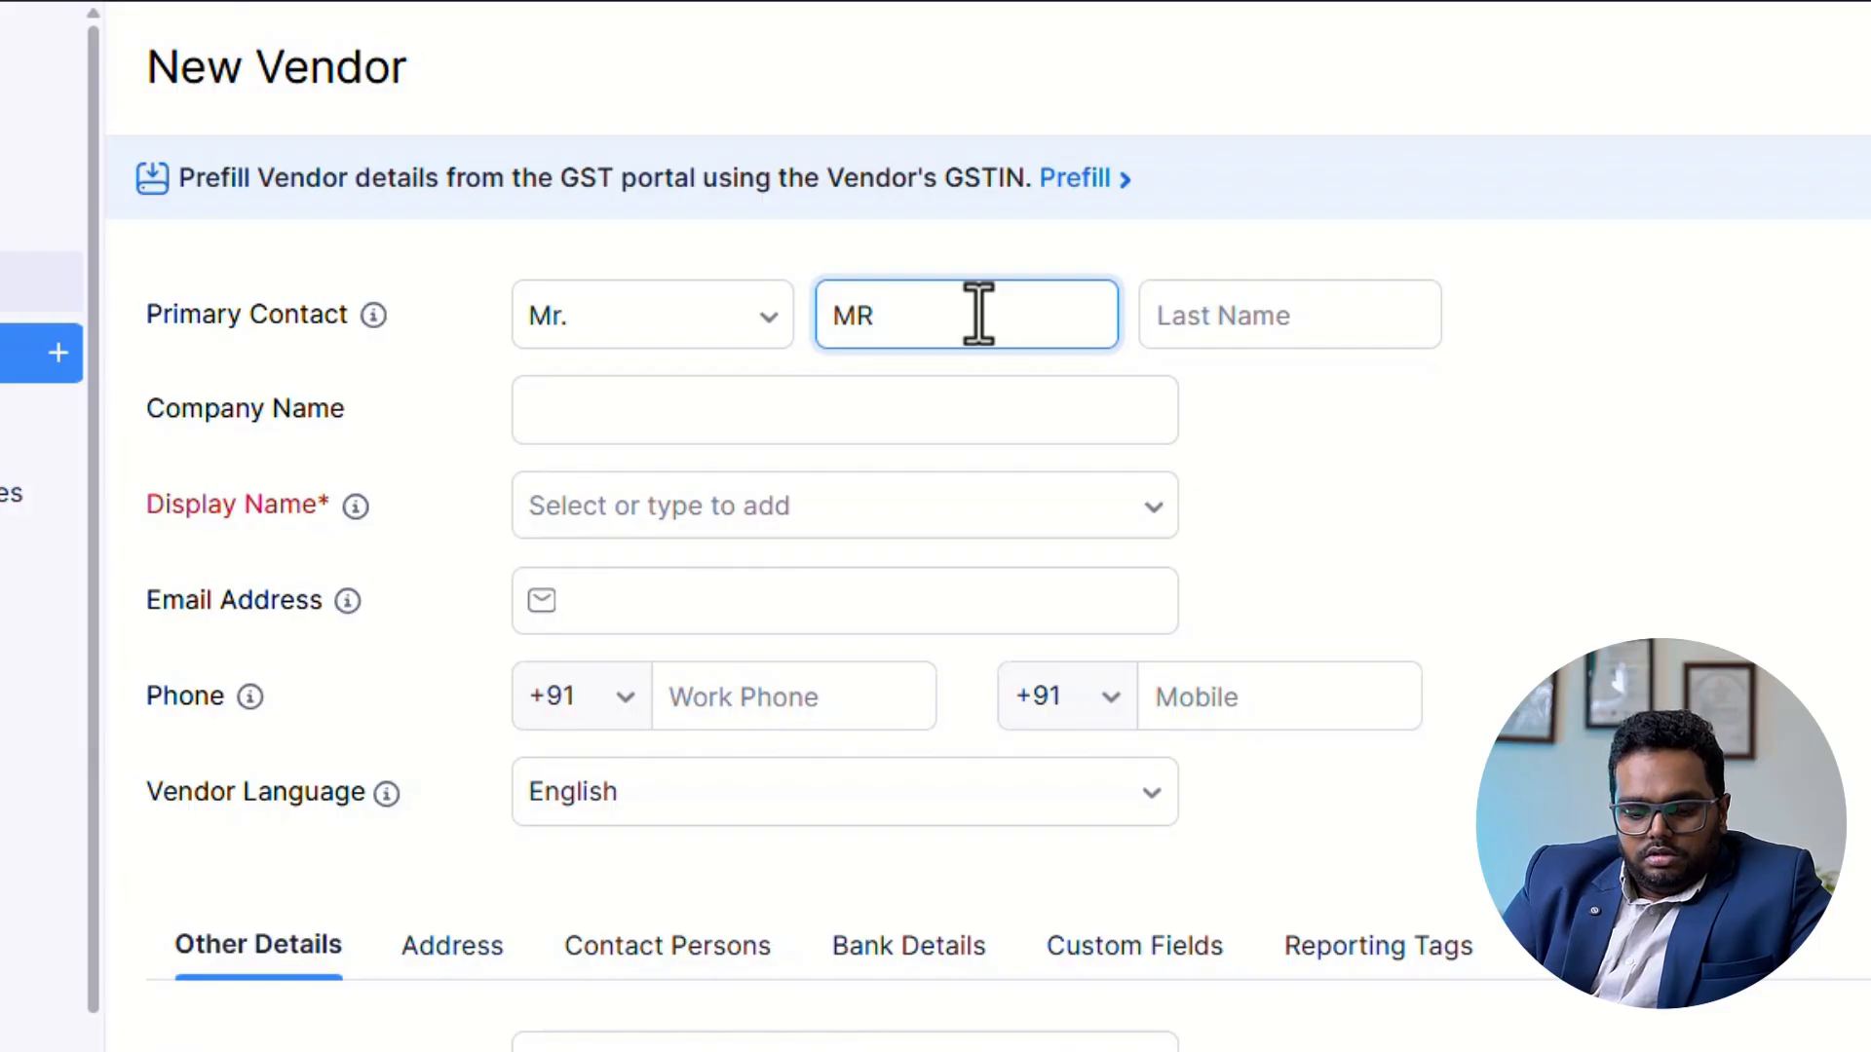
pyautogui.press('Tab')
pyautogui.write('ARUN')
pyautogui.press('Tab')
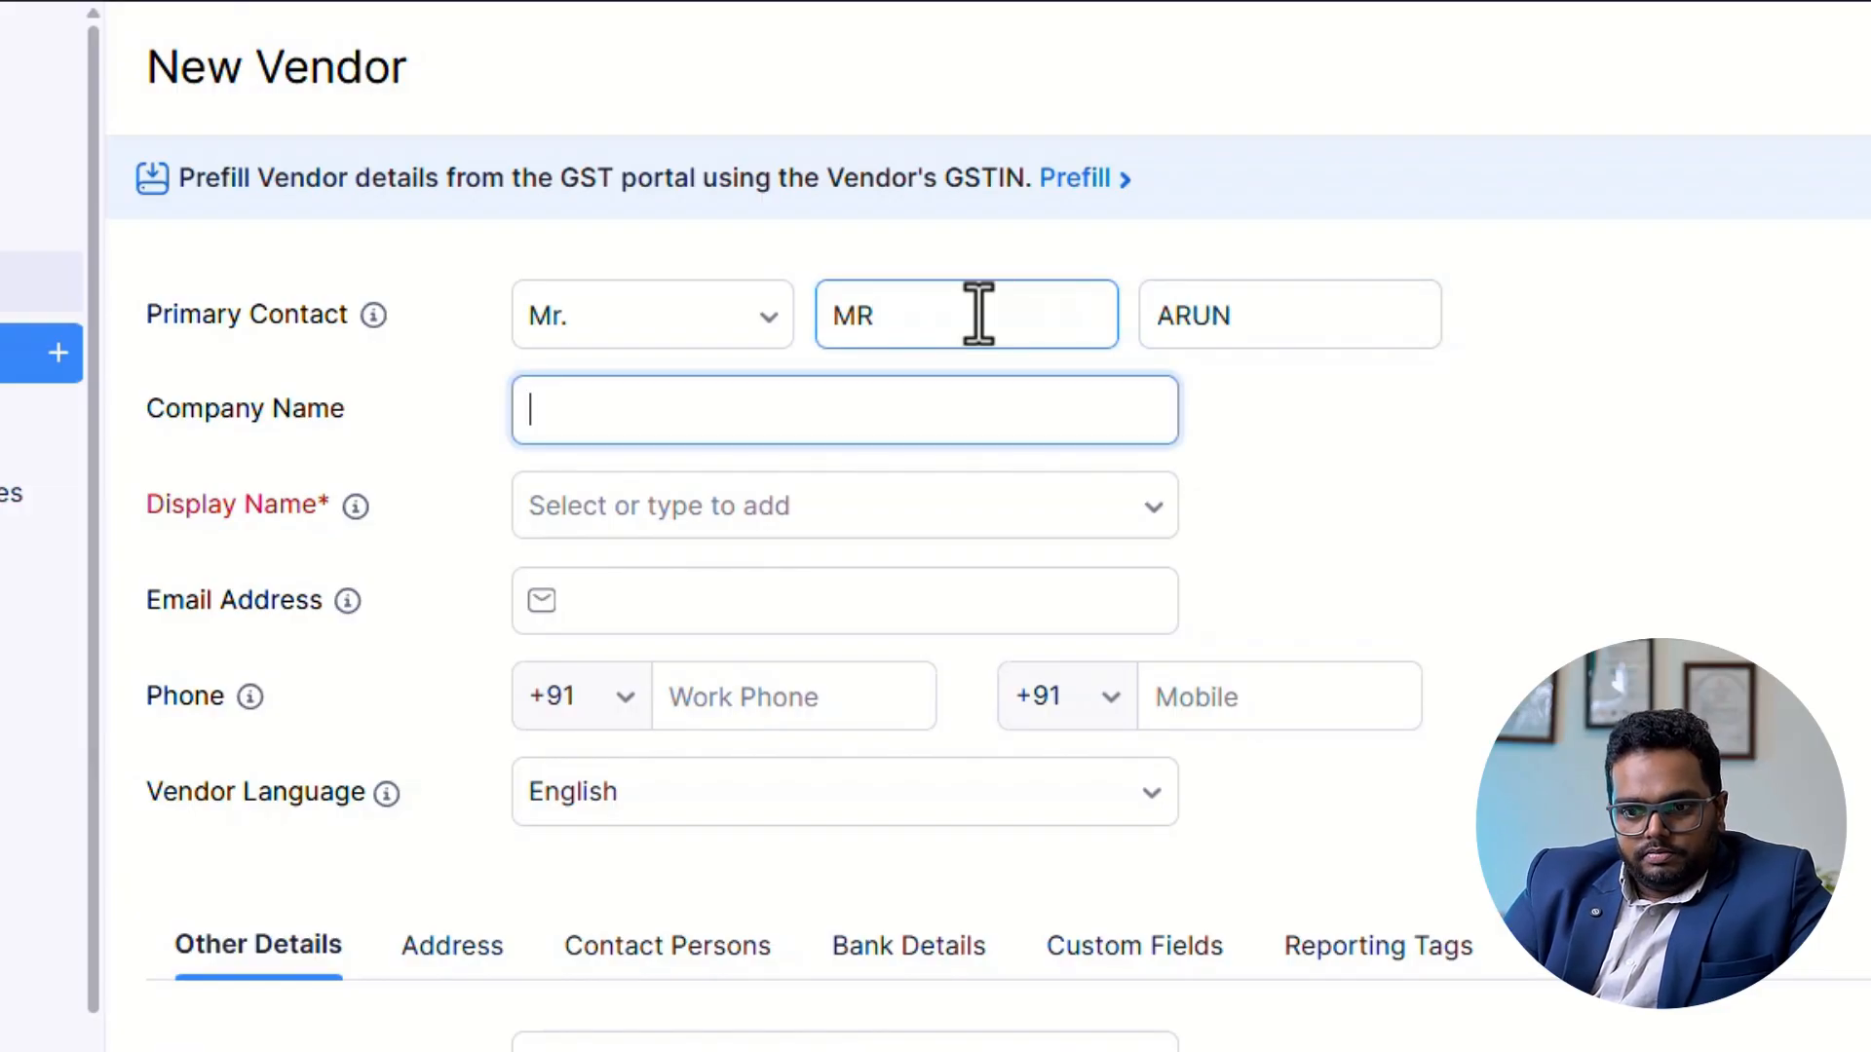
# Set the vendor's company name to KERALA DISTRUBUTORS PVT LTD and use the same text as its display name.
pyautogui.write('KERALA DISTRUBUTORS')
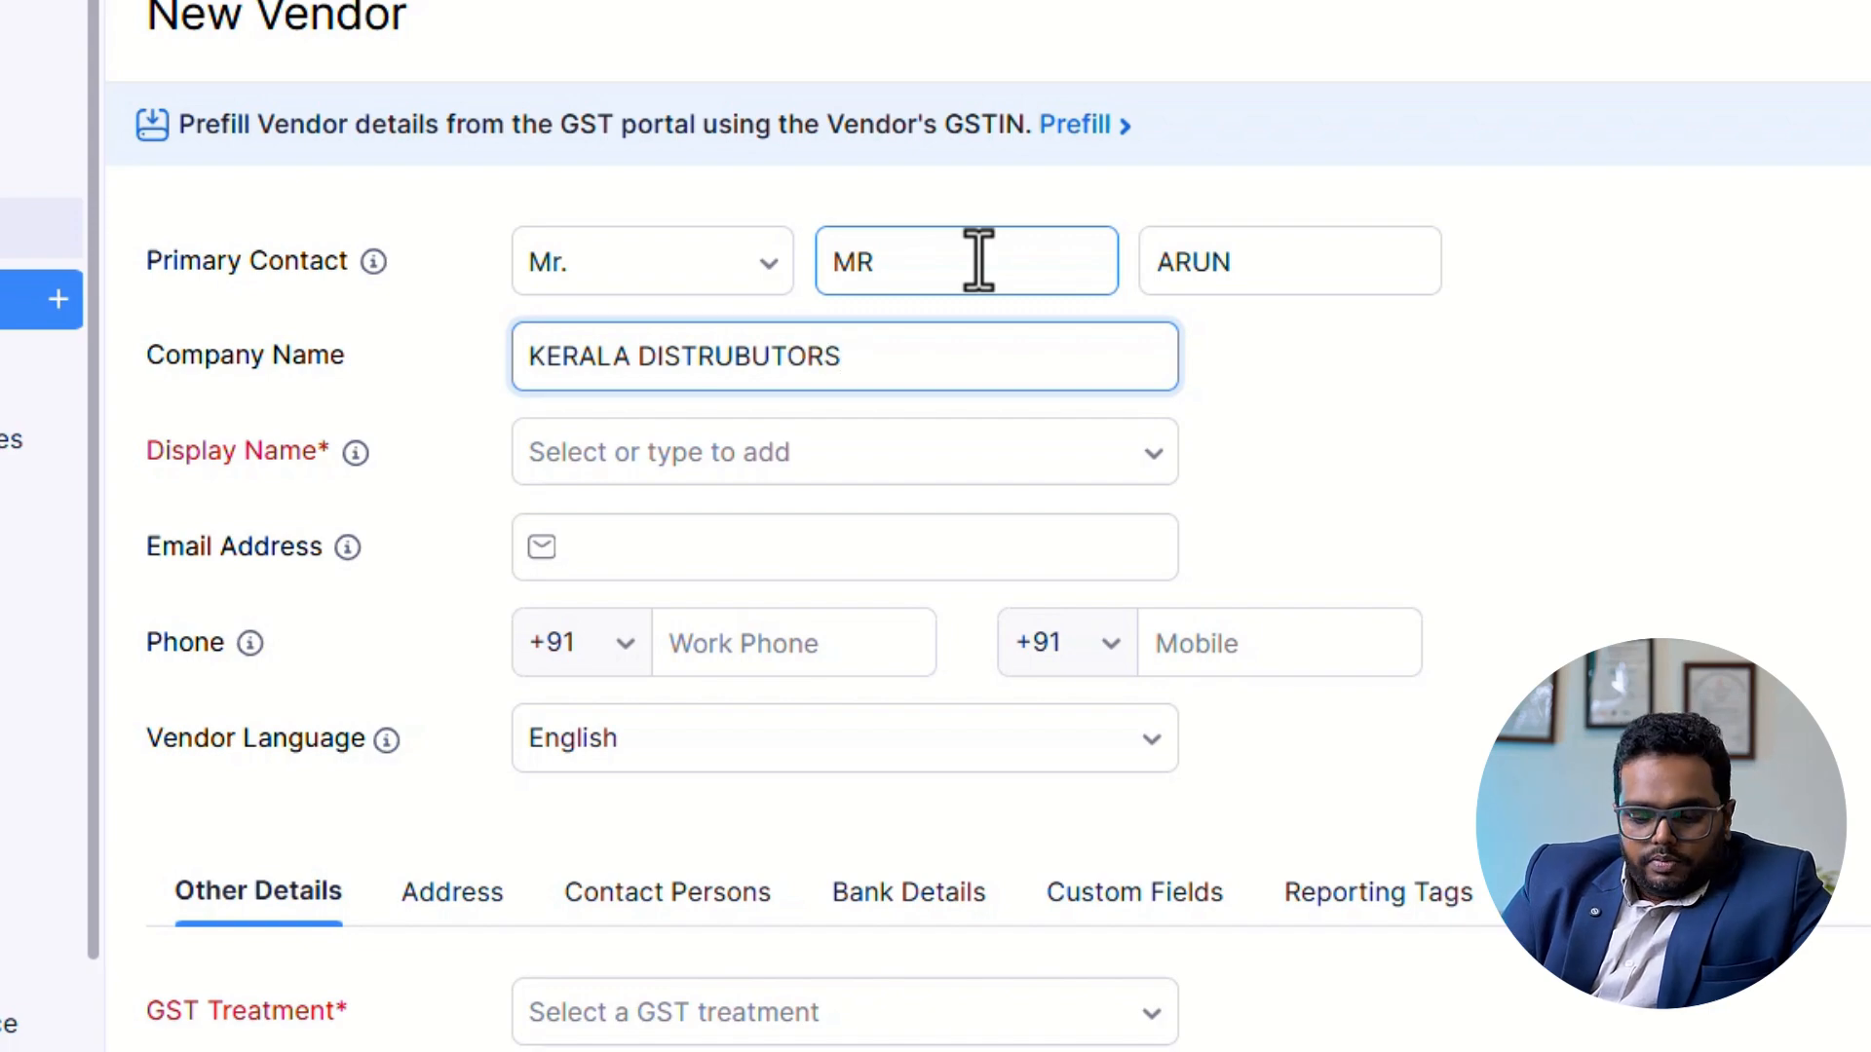
pyautogui.write('LTD')
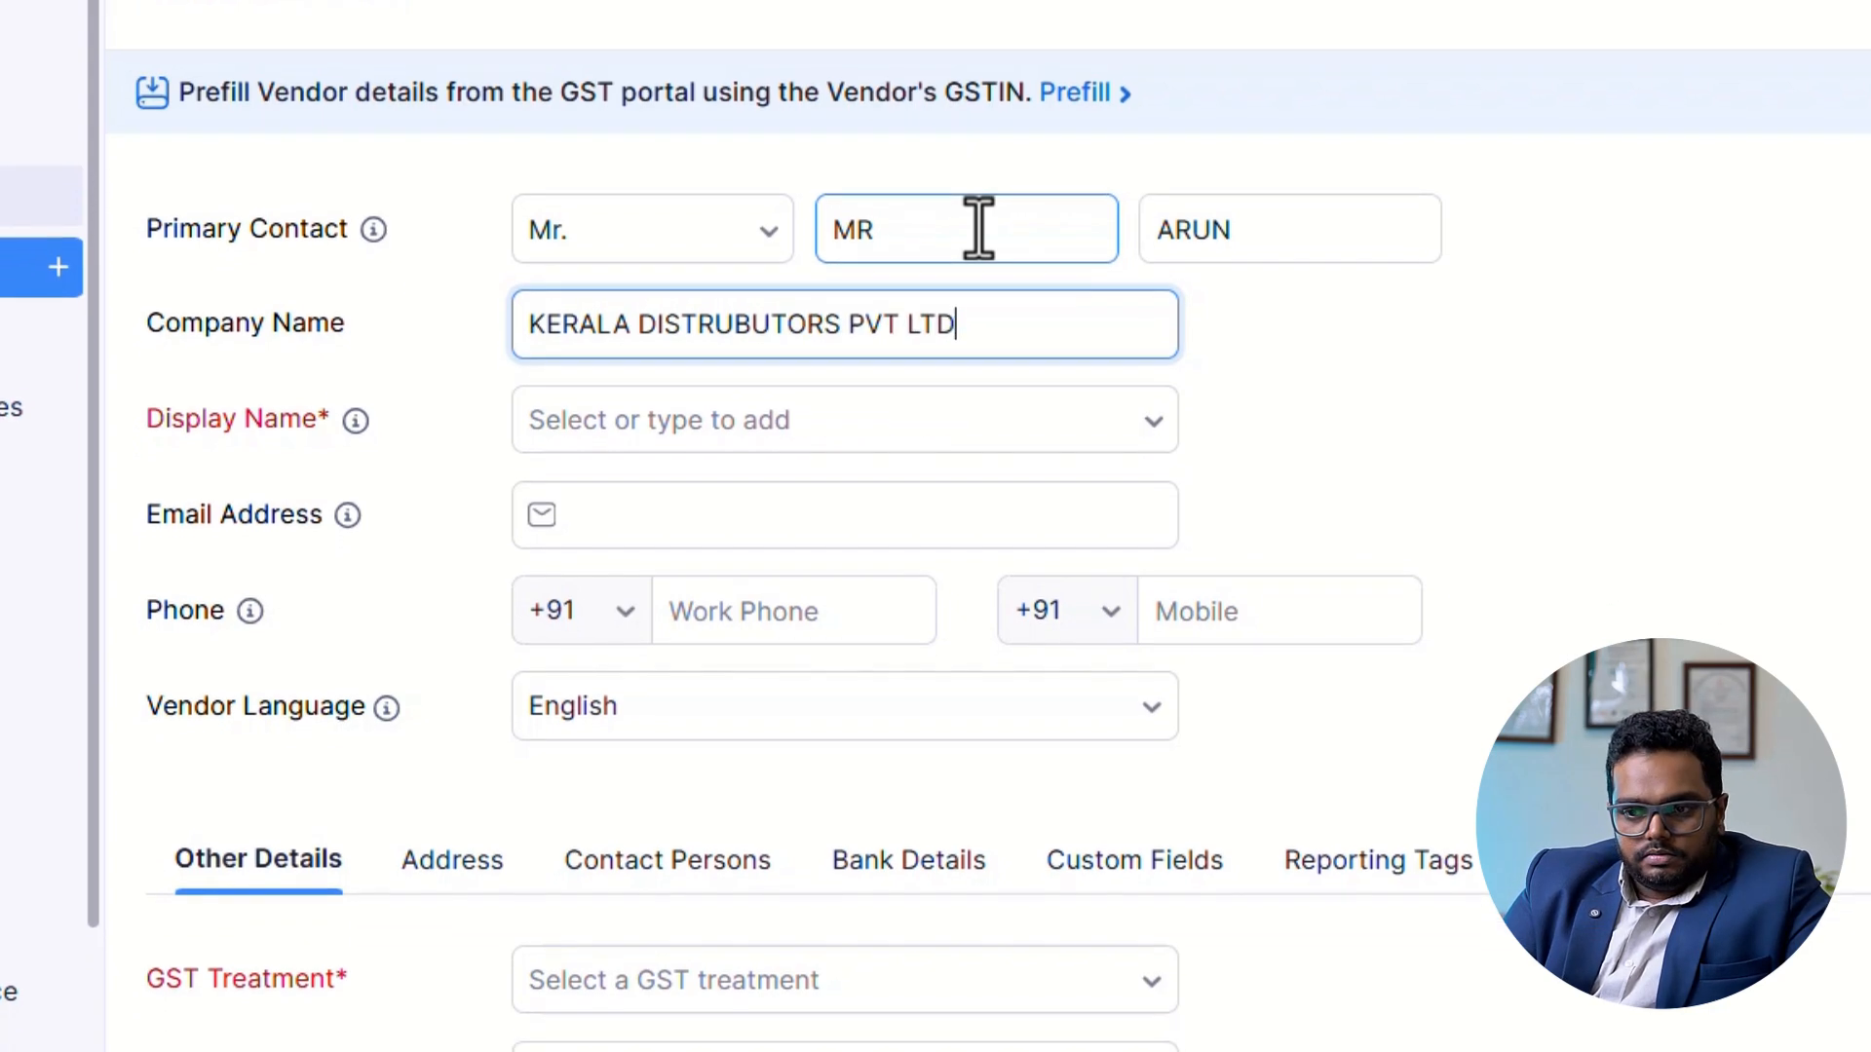
pyautogui.press('Tab')
pyautogui.press('Tab')
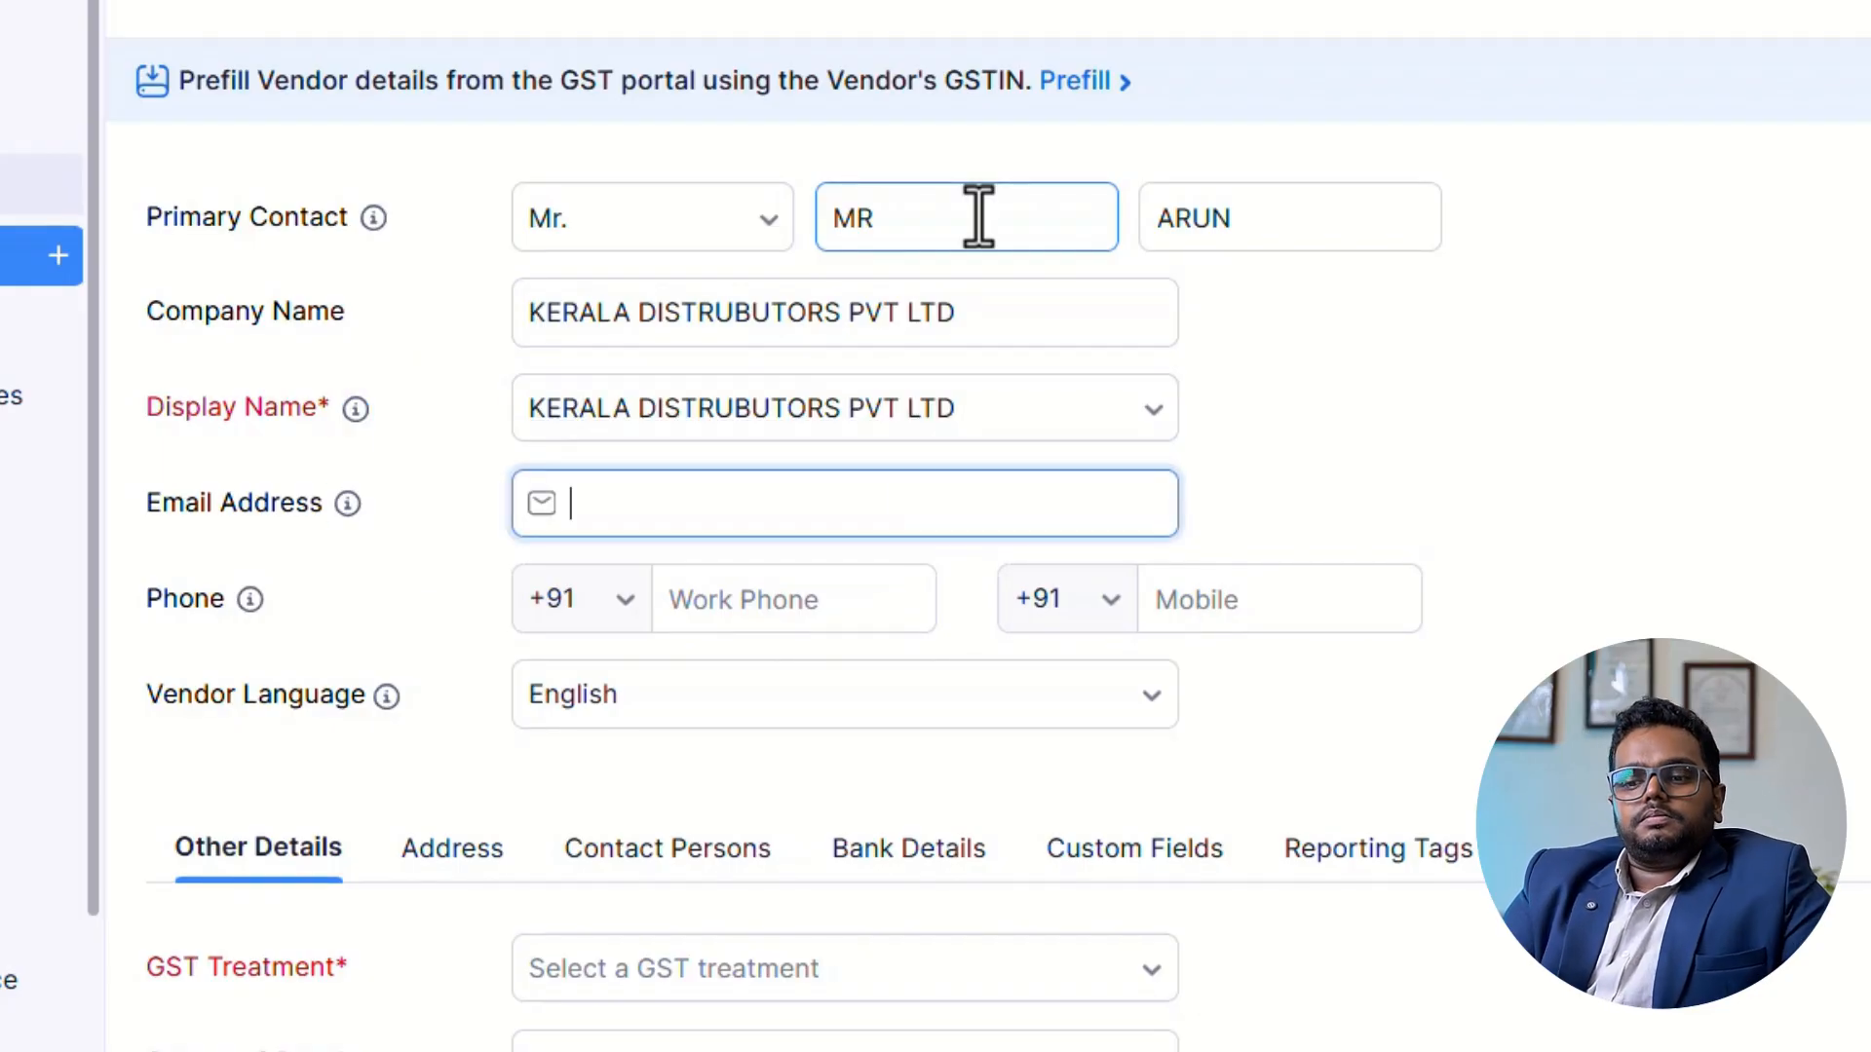
pyautogui.press('Tab')
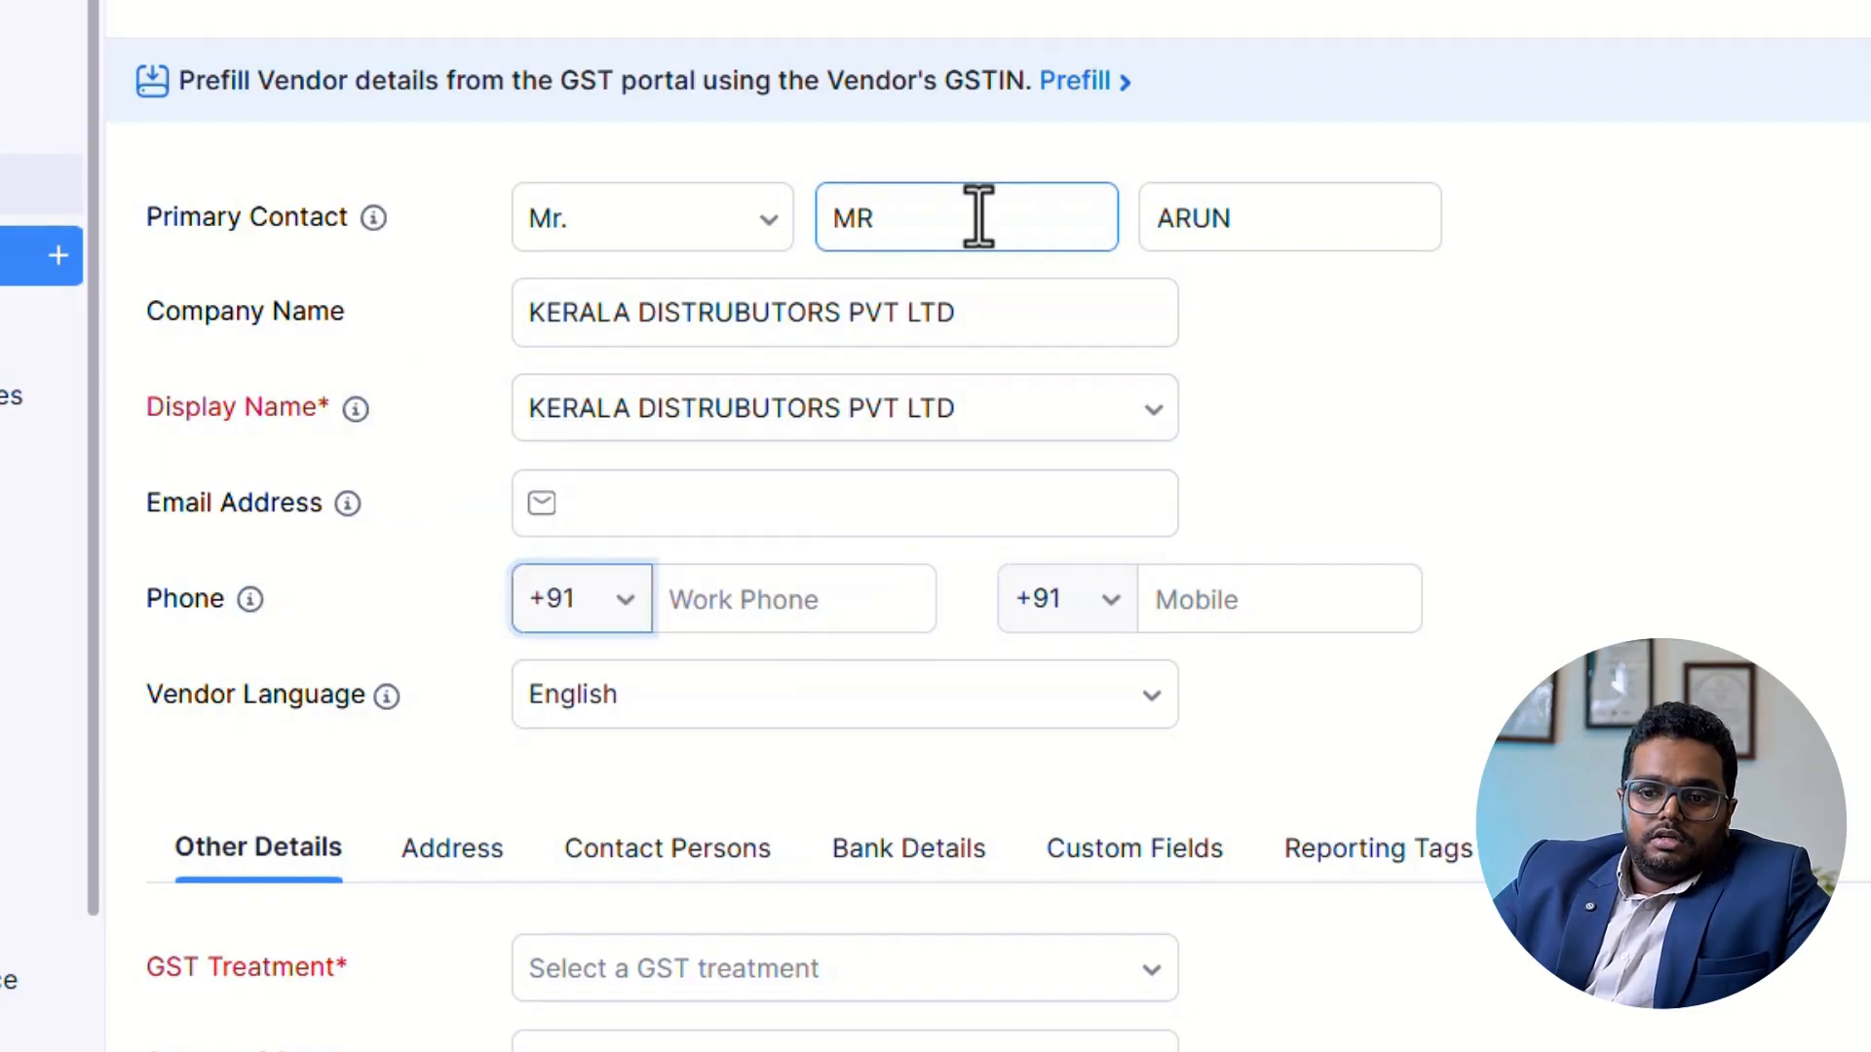
pyautogui.click(741, 512)
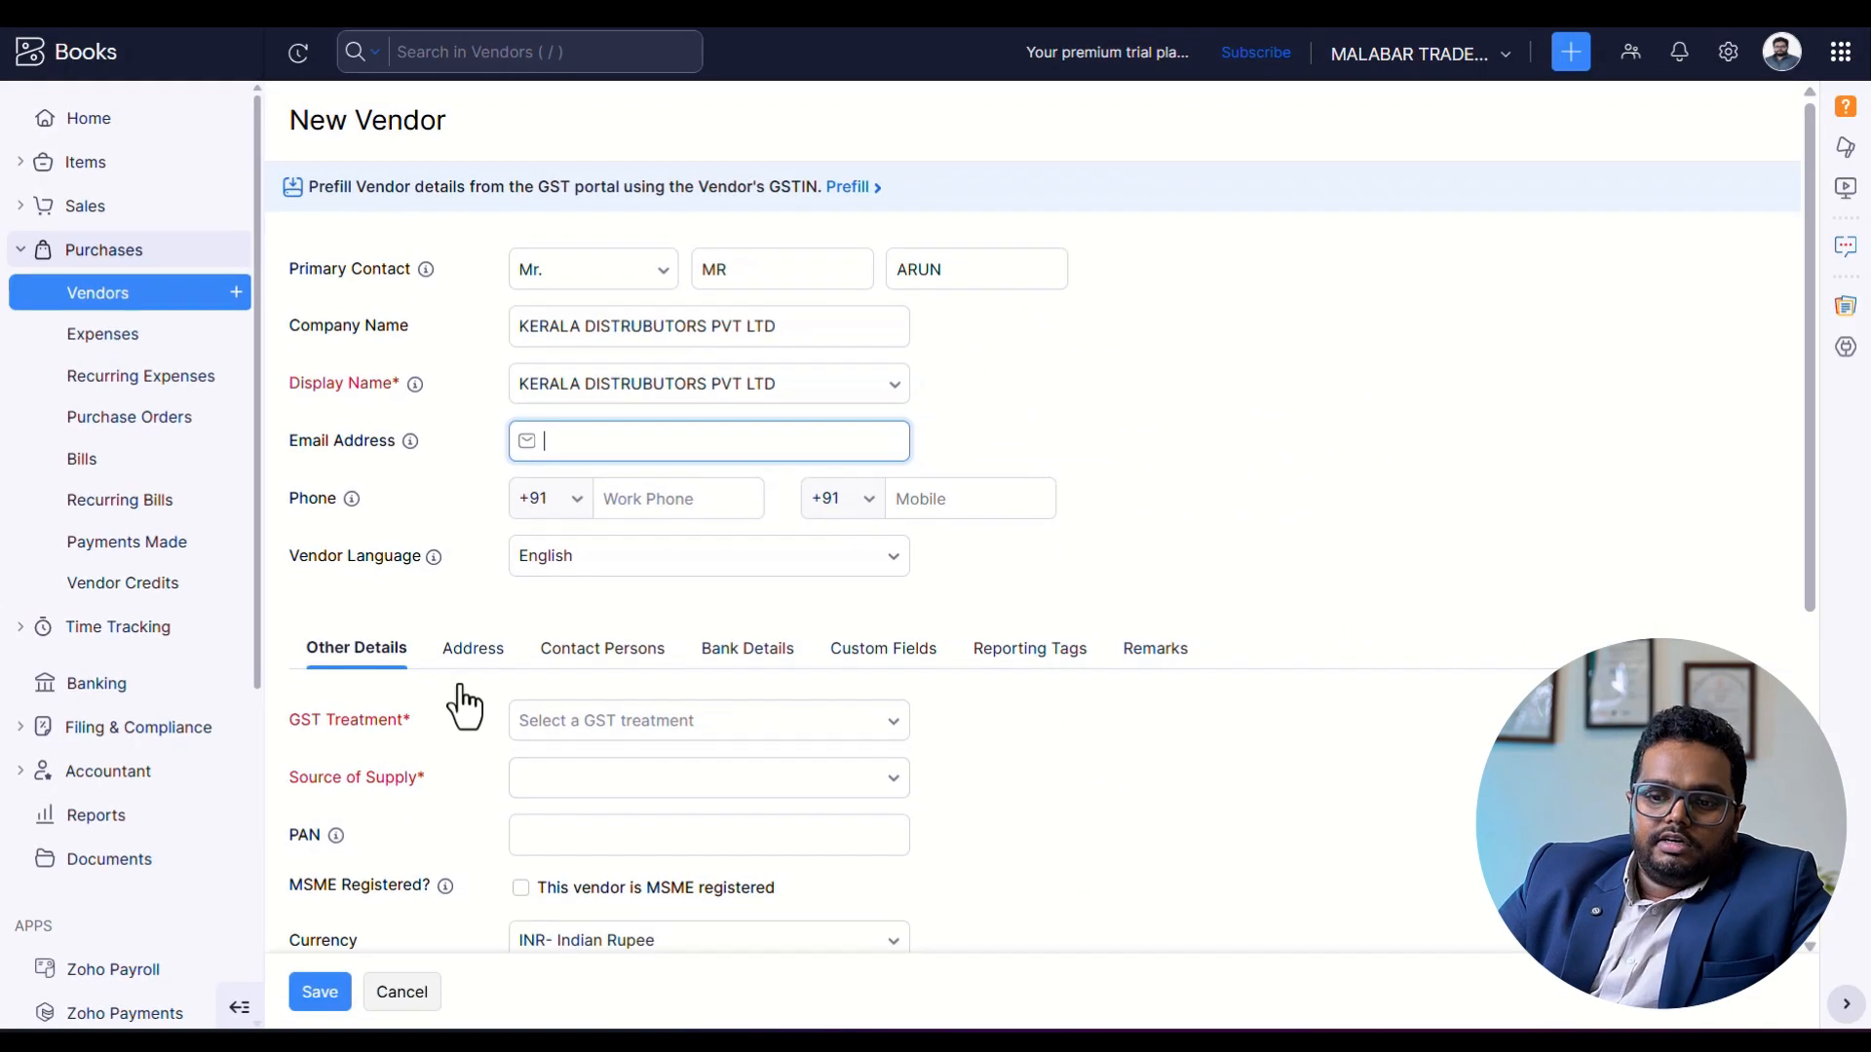
# Review the GST treatment options and set the vendor's GST treatment to Registered Business - Regular.
pyautogui.scroll(-5, 465, 741)
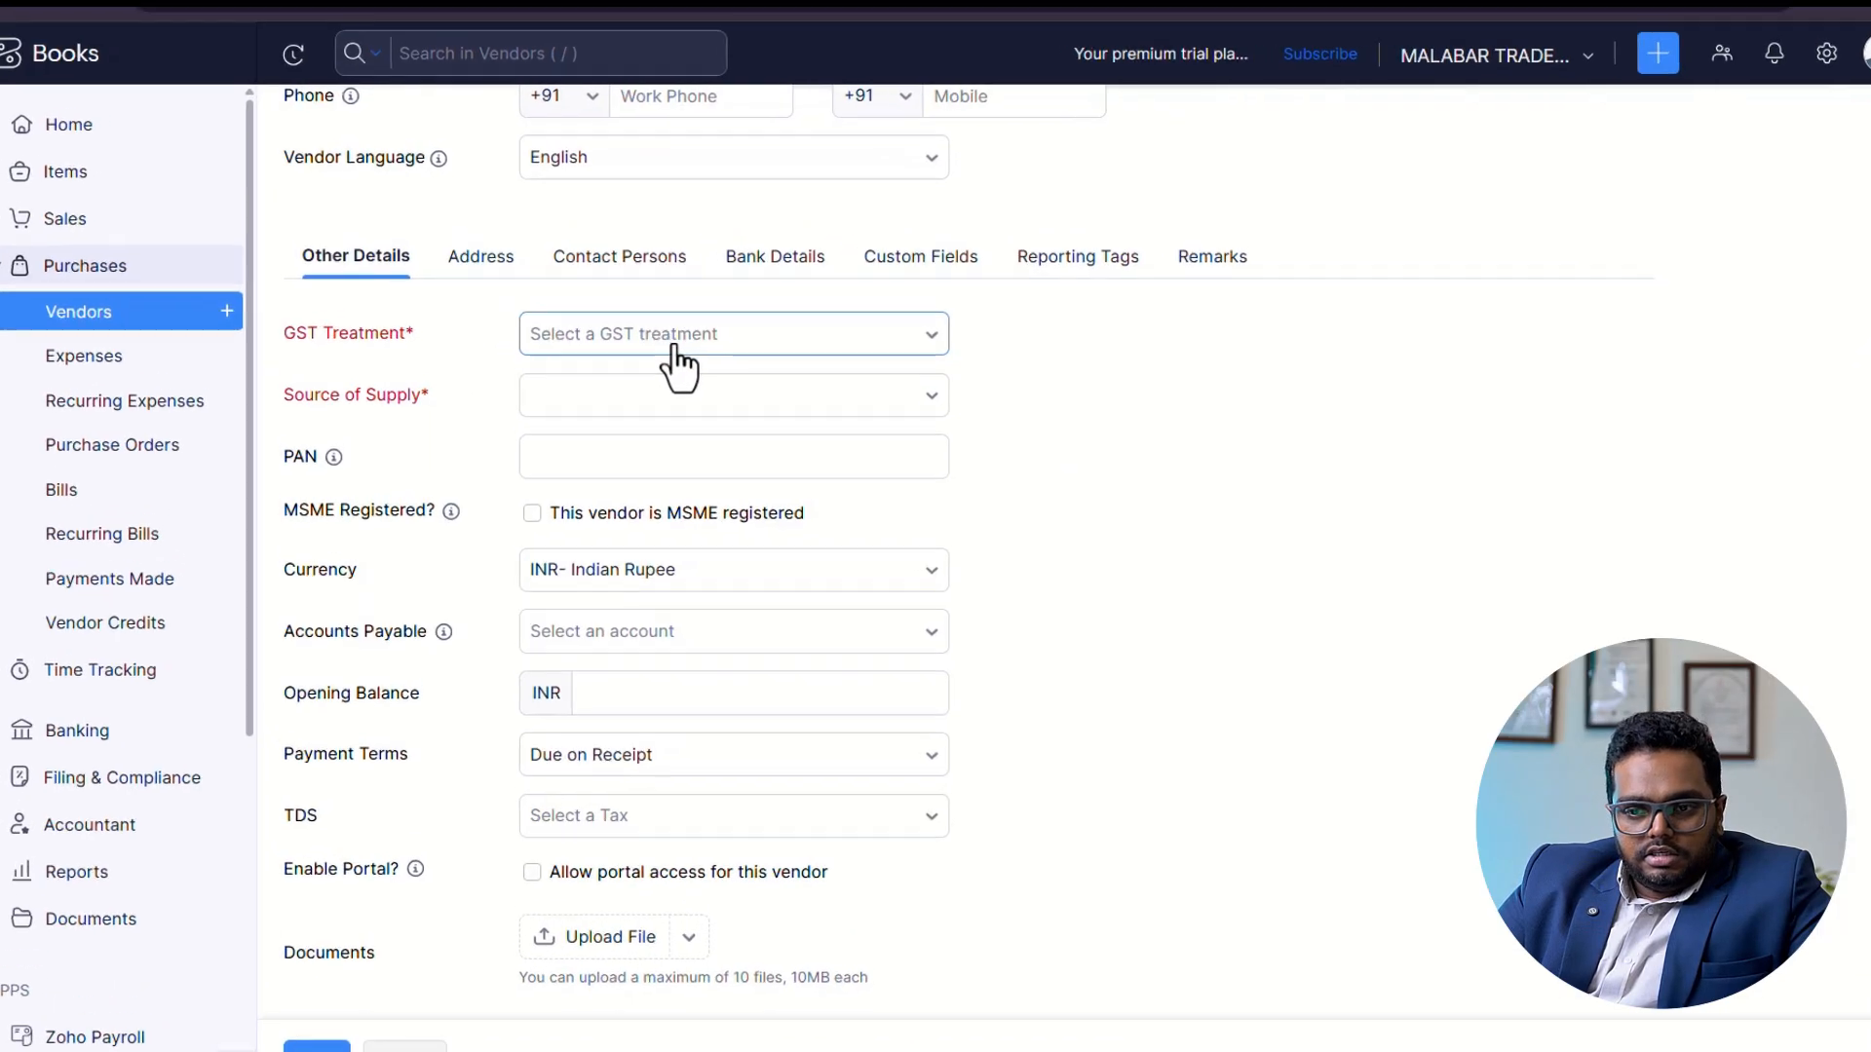
pyautogui.click(870, 511)
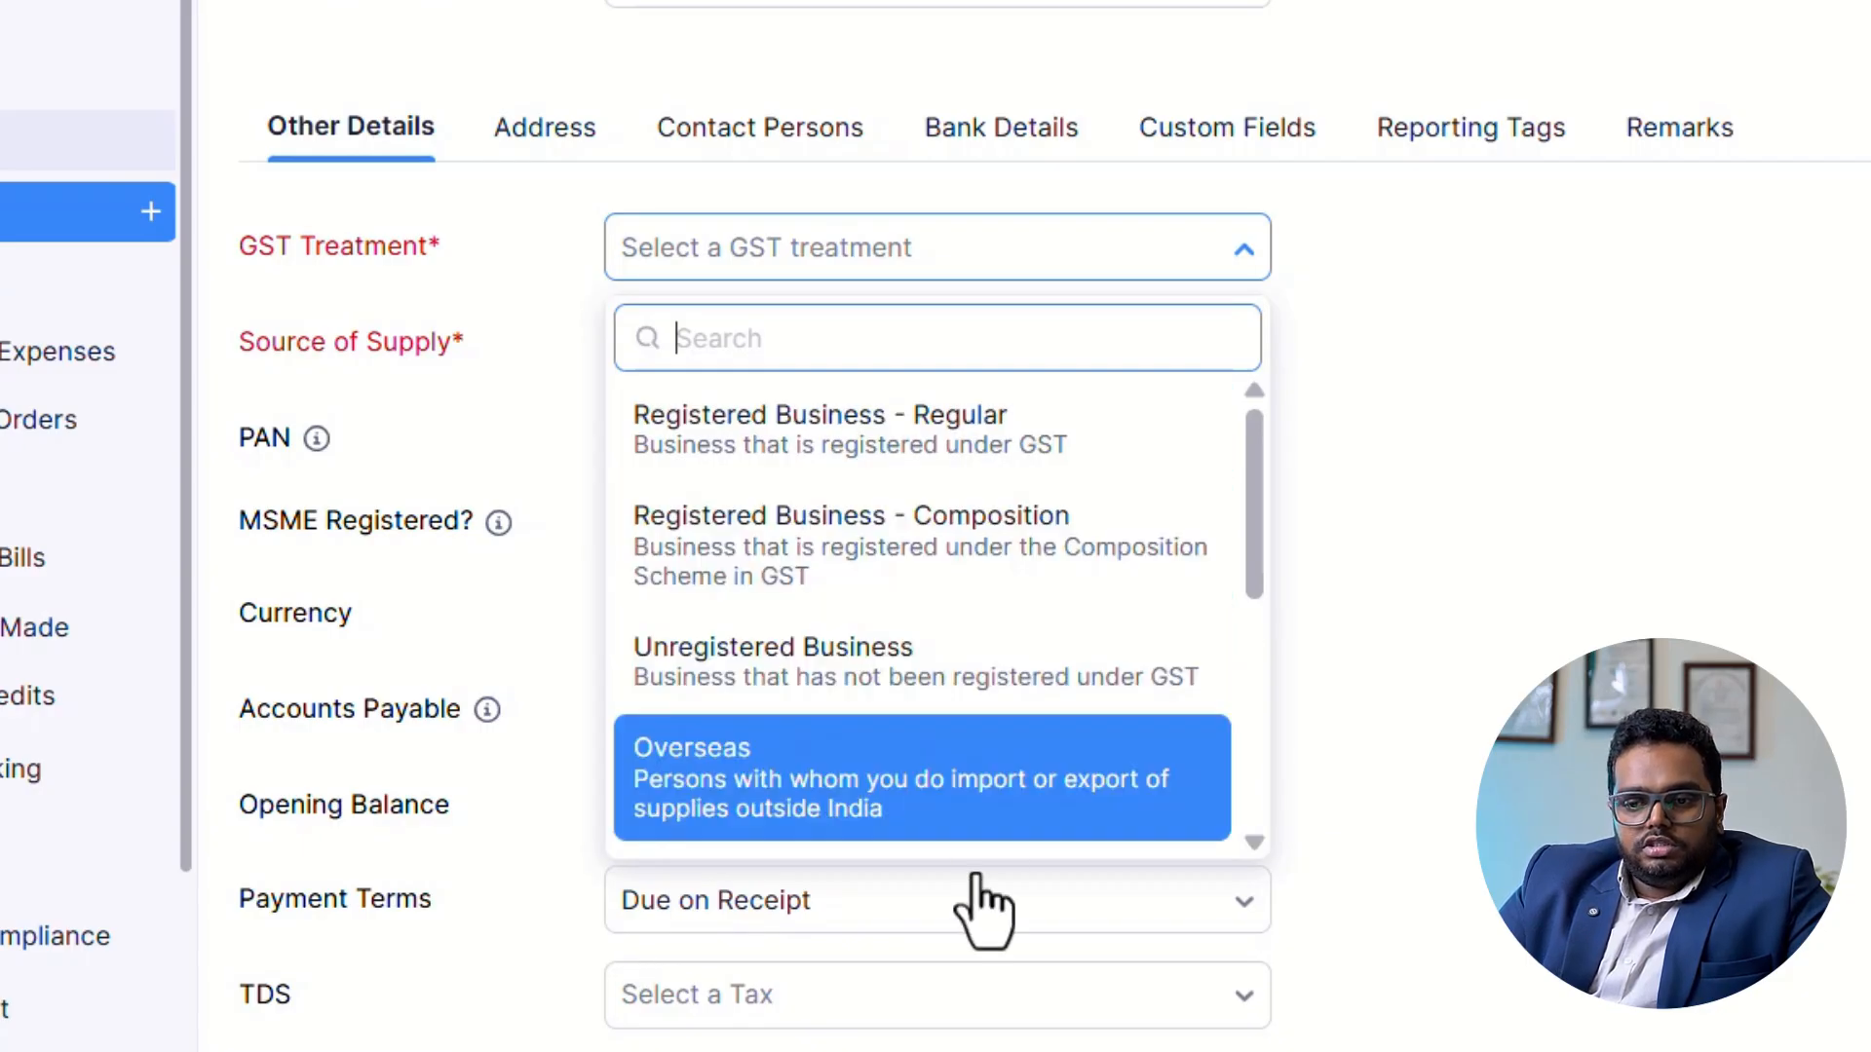
pyautogui.scroll(-3, 960, 789)
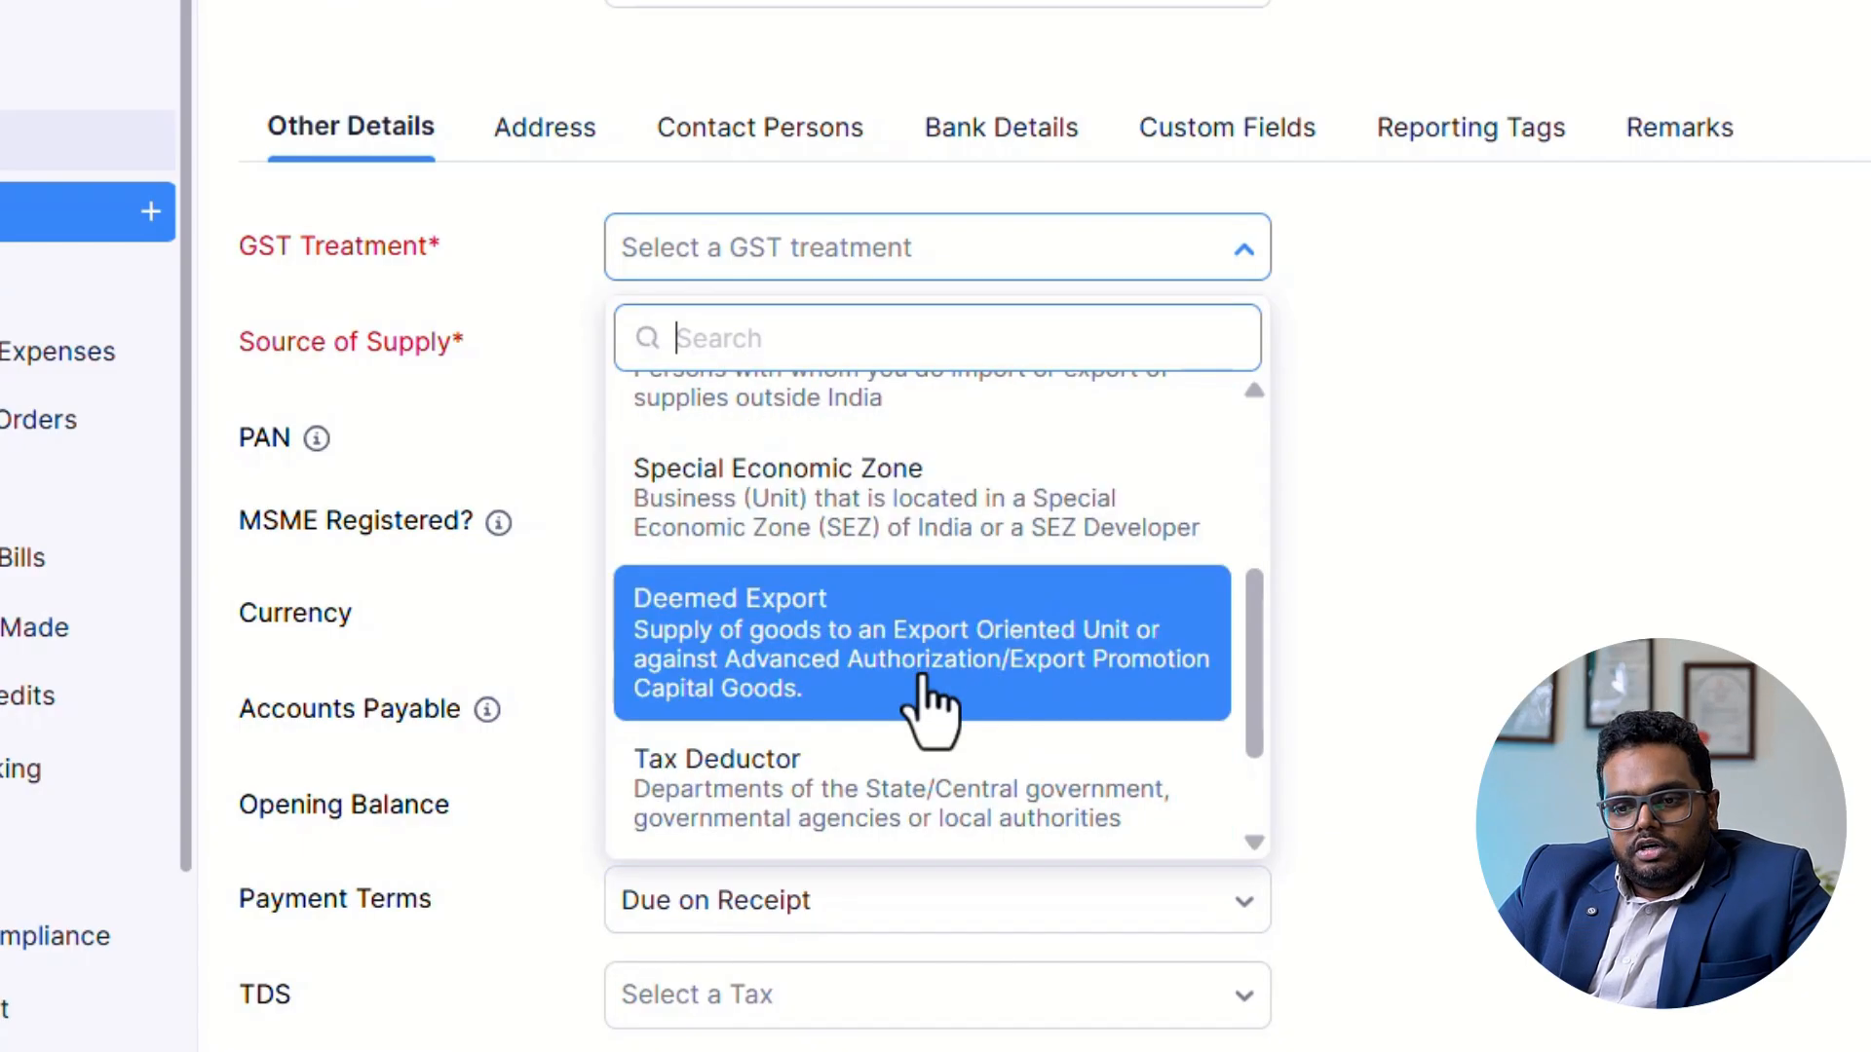
pyautogui.scroll(-4, 927, 585)
pyautogui.scroll(3, 936, 604)
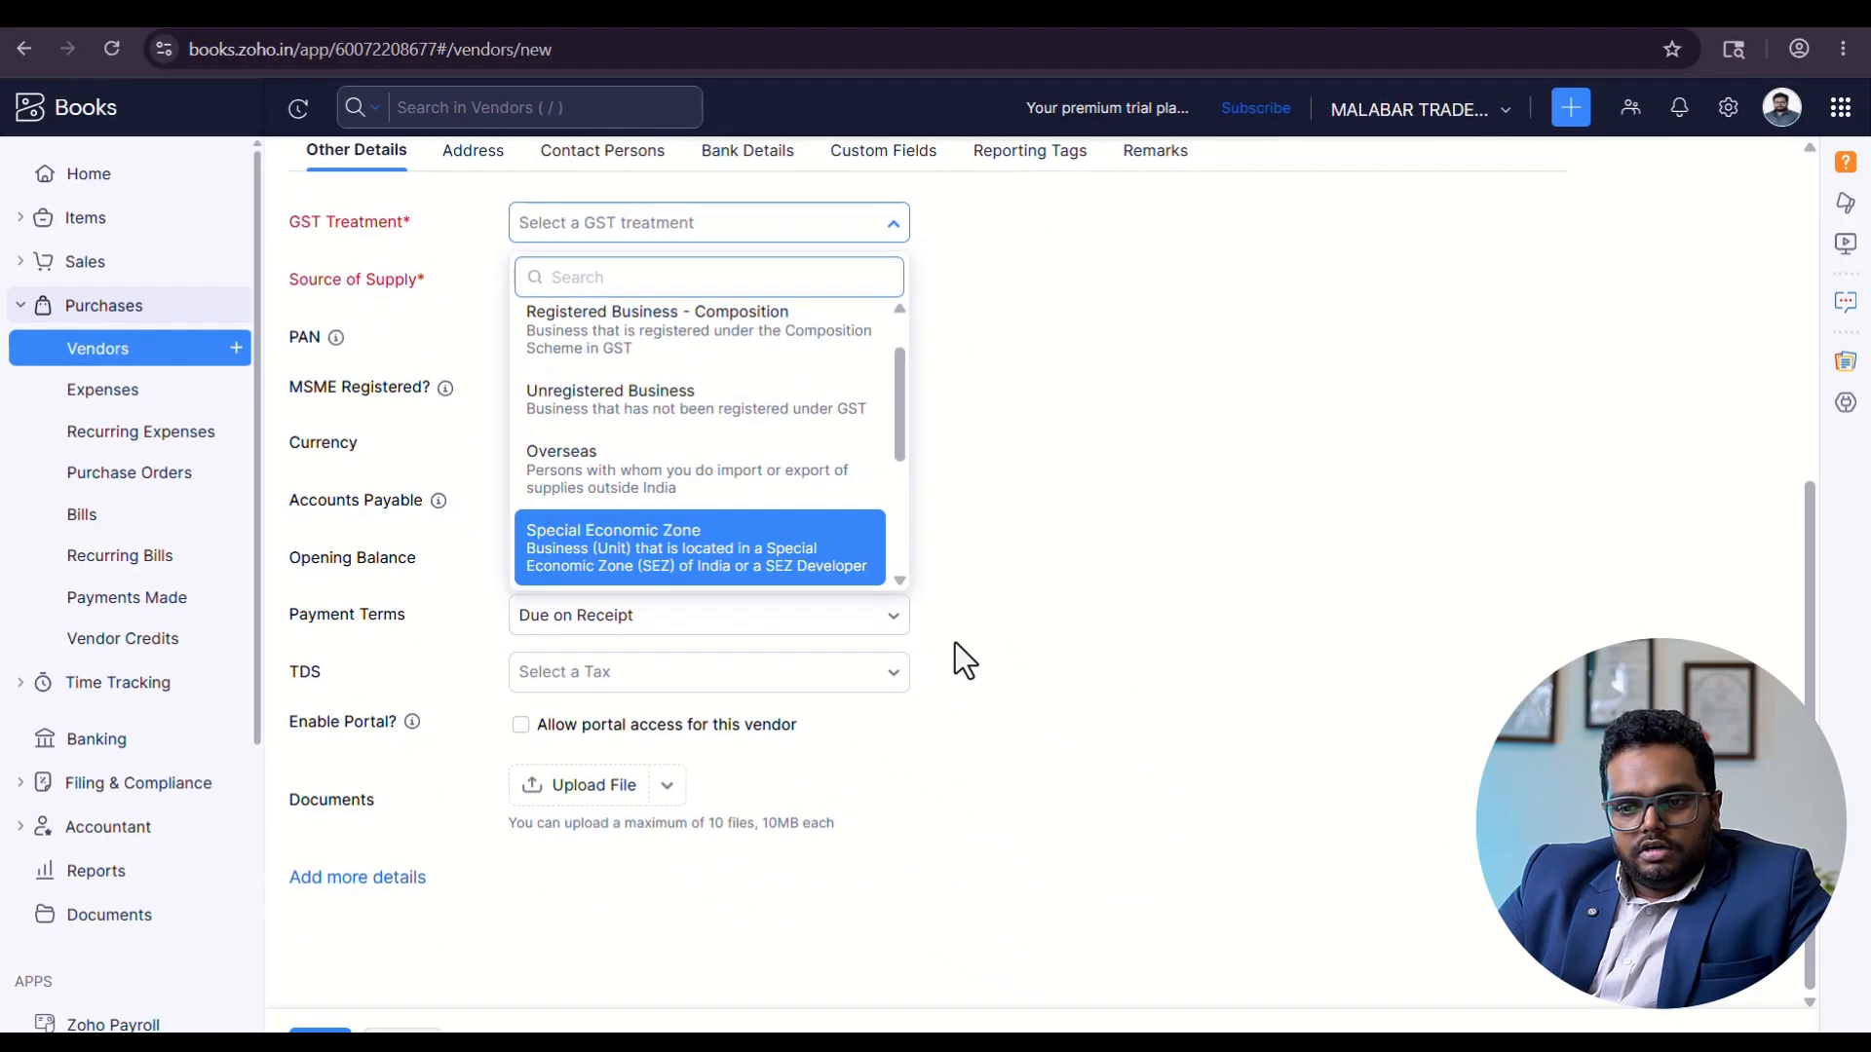
pyautogui.scroll(4, 1349, 743)
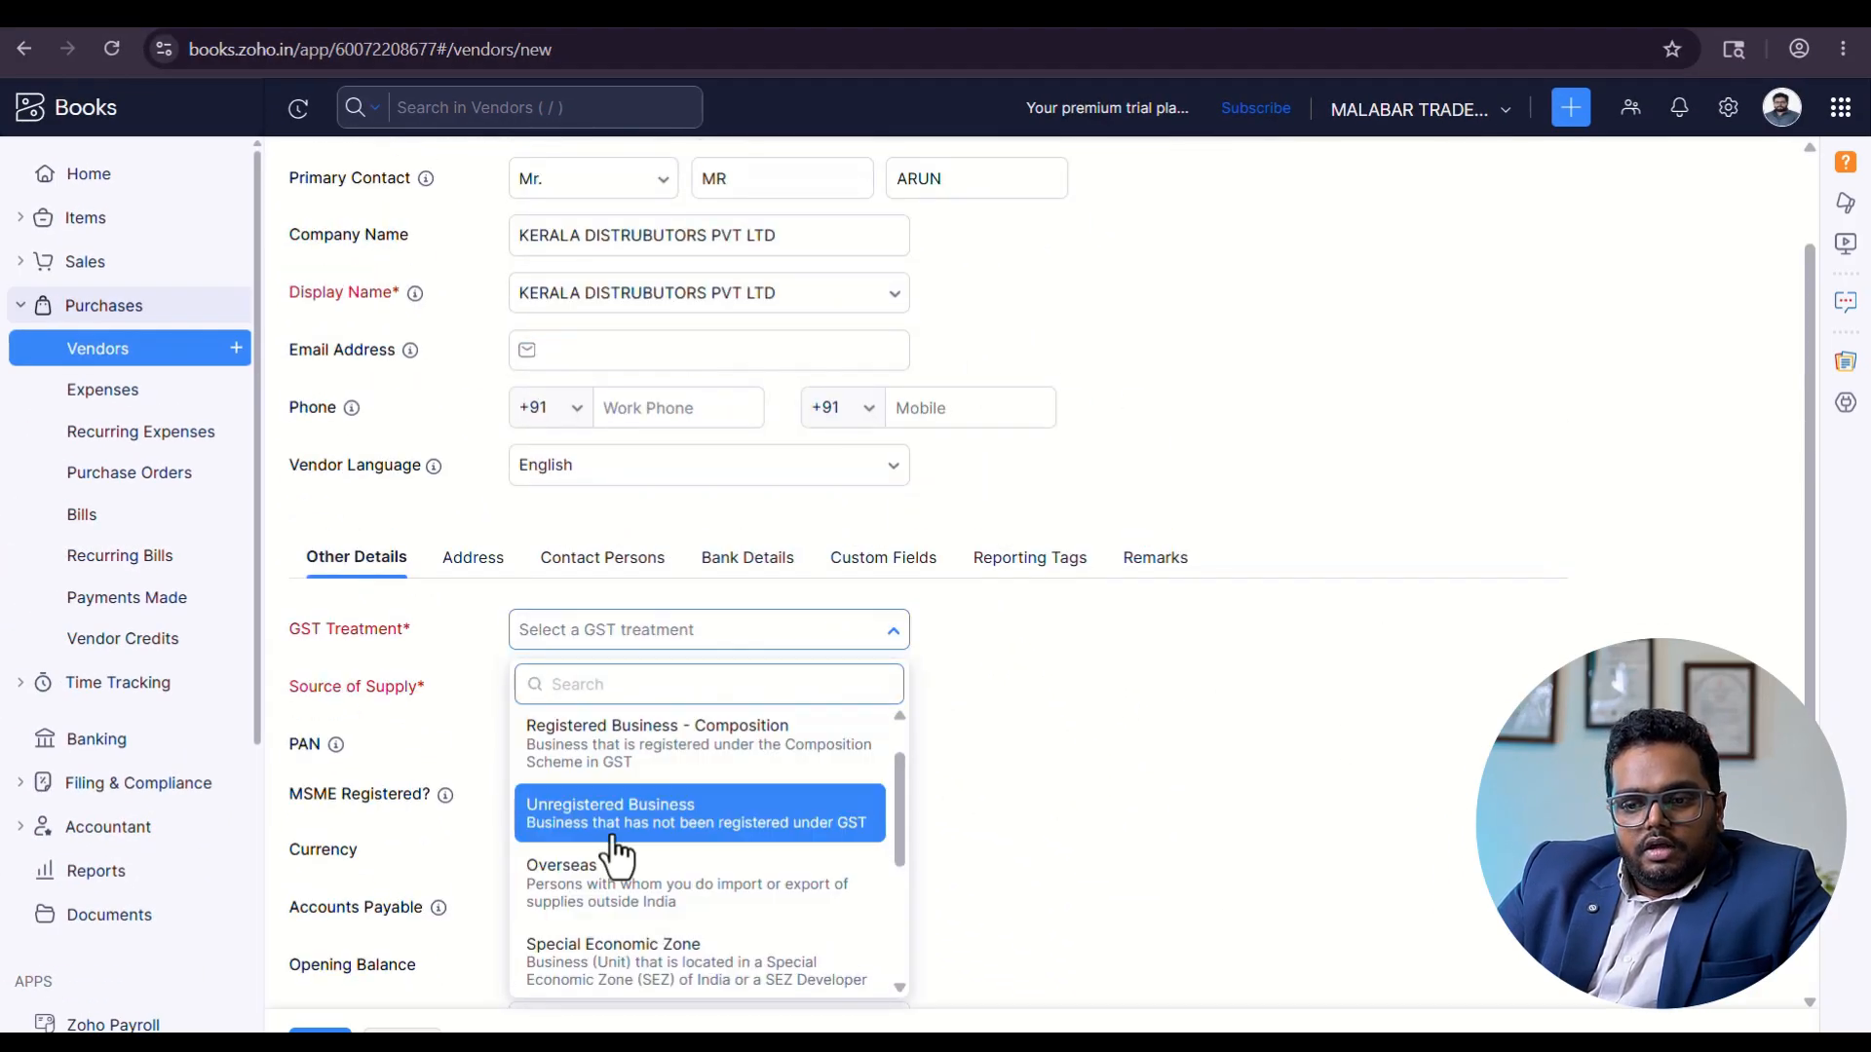
pyautogui.scroll(4, 649, 894)
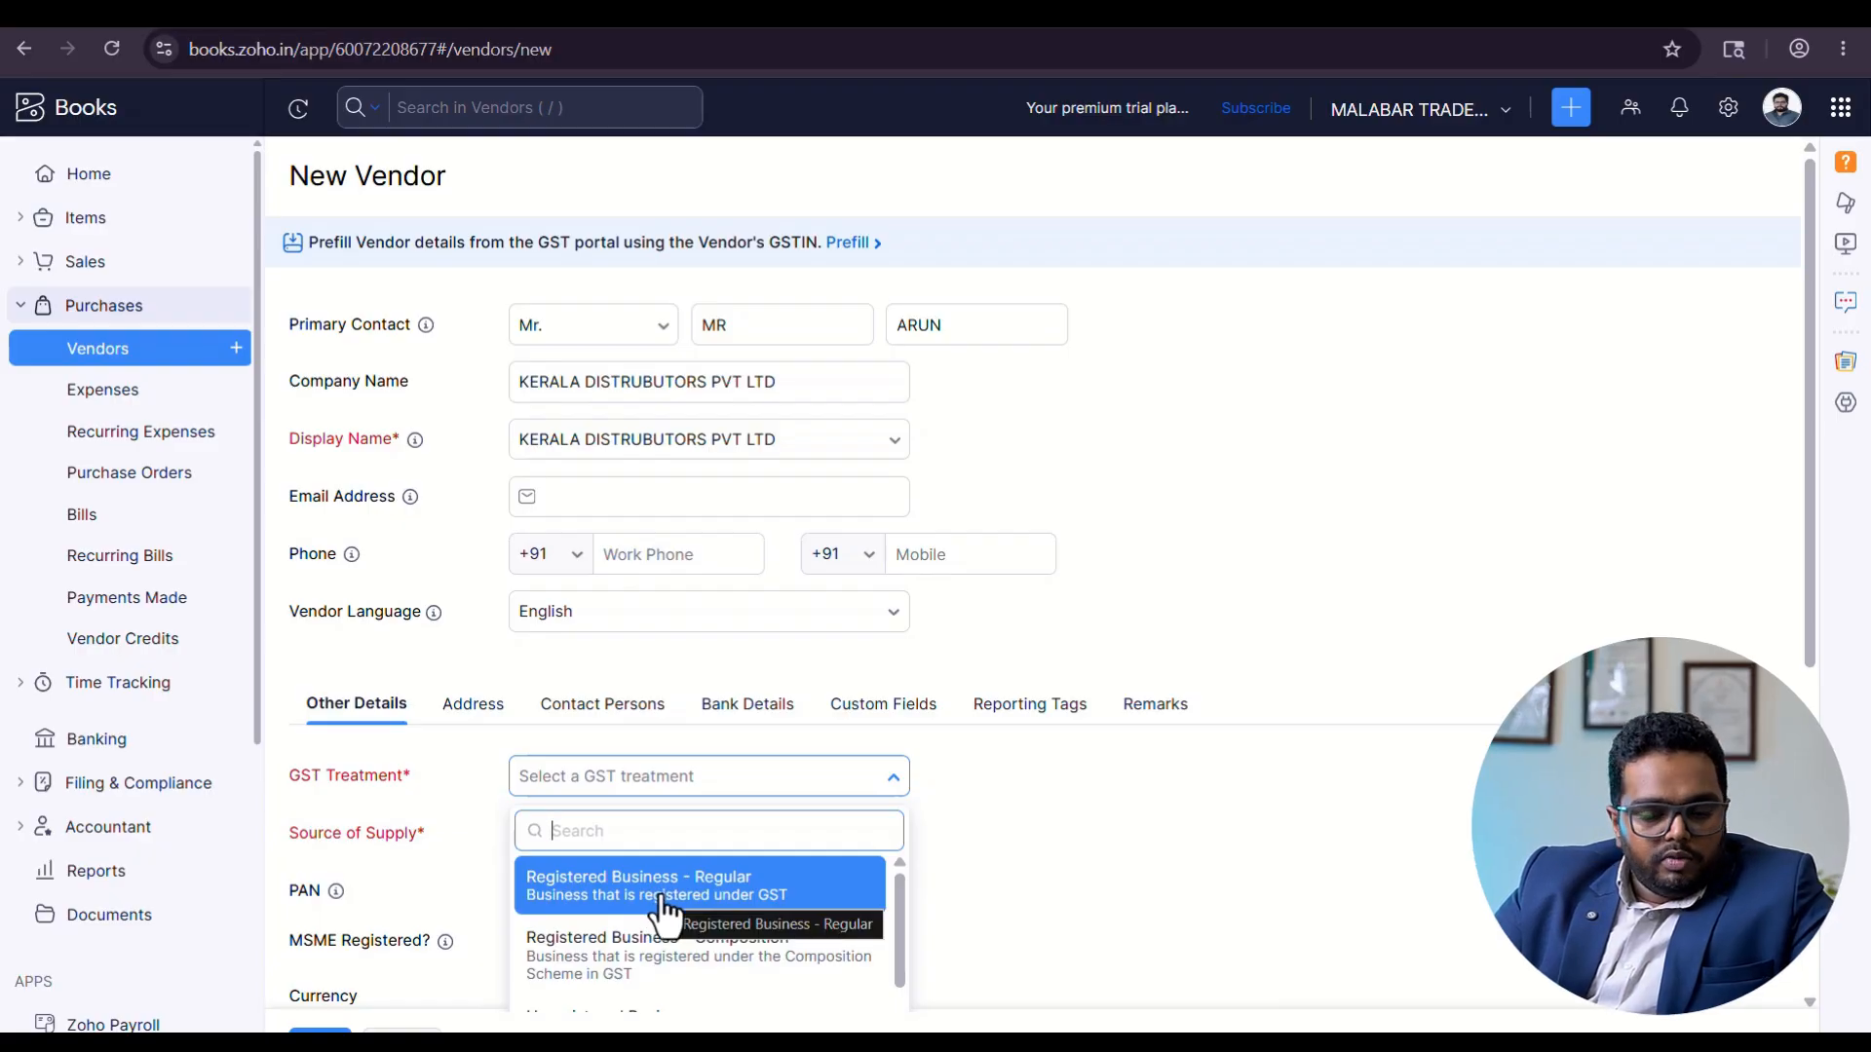
pyautogui.click(665, 902)
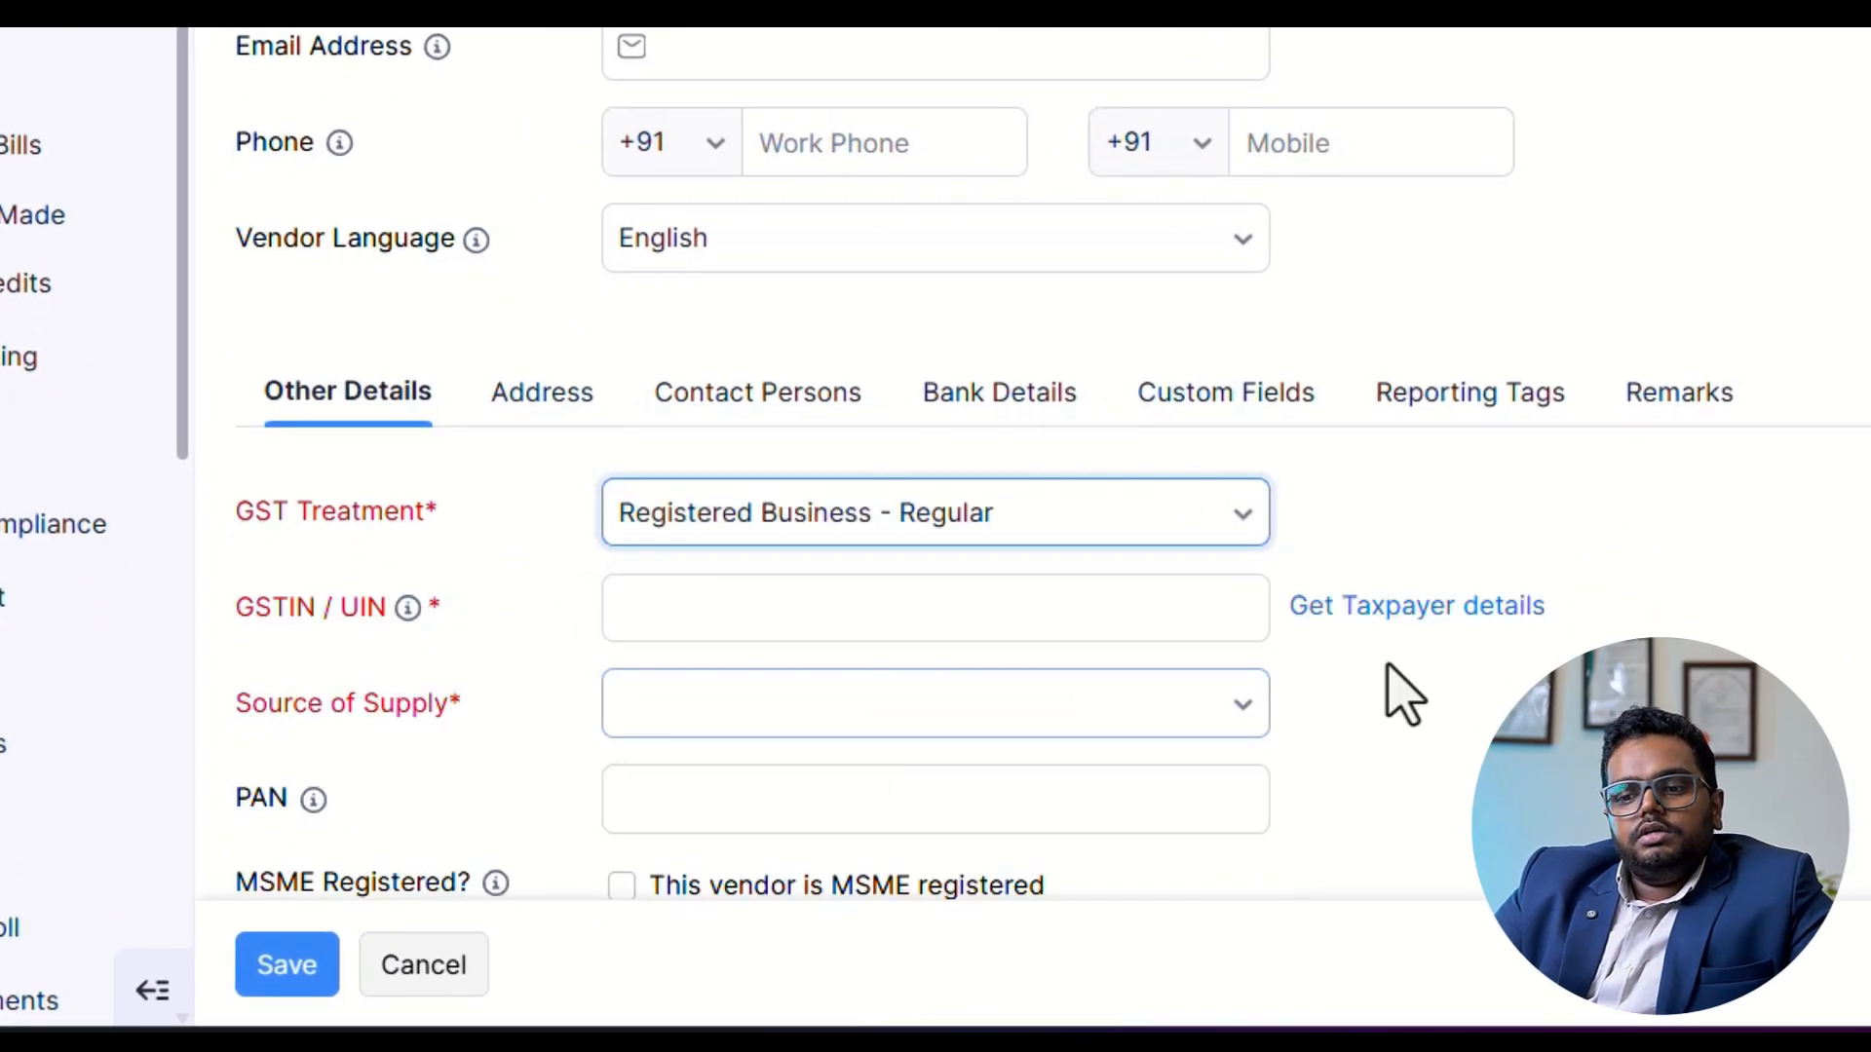
# Enter the vendor's GSTIN and try to fetch the taxpayer details for it.
pyautogui.click(803, 604)
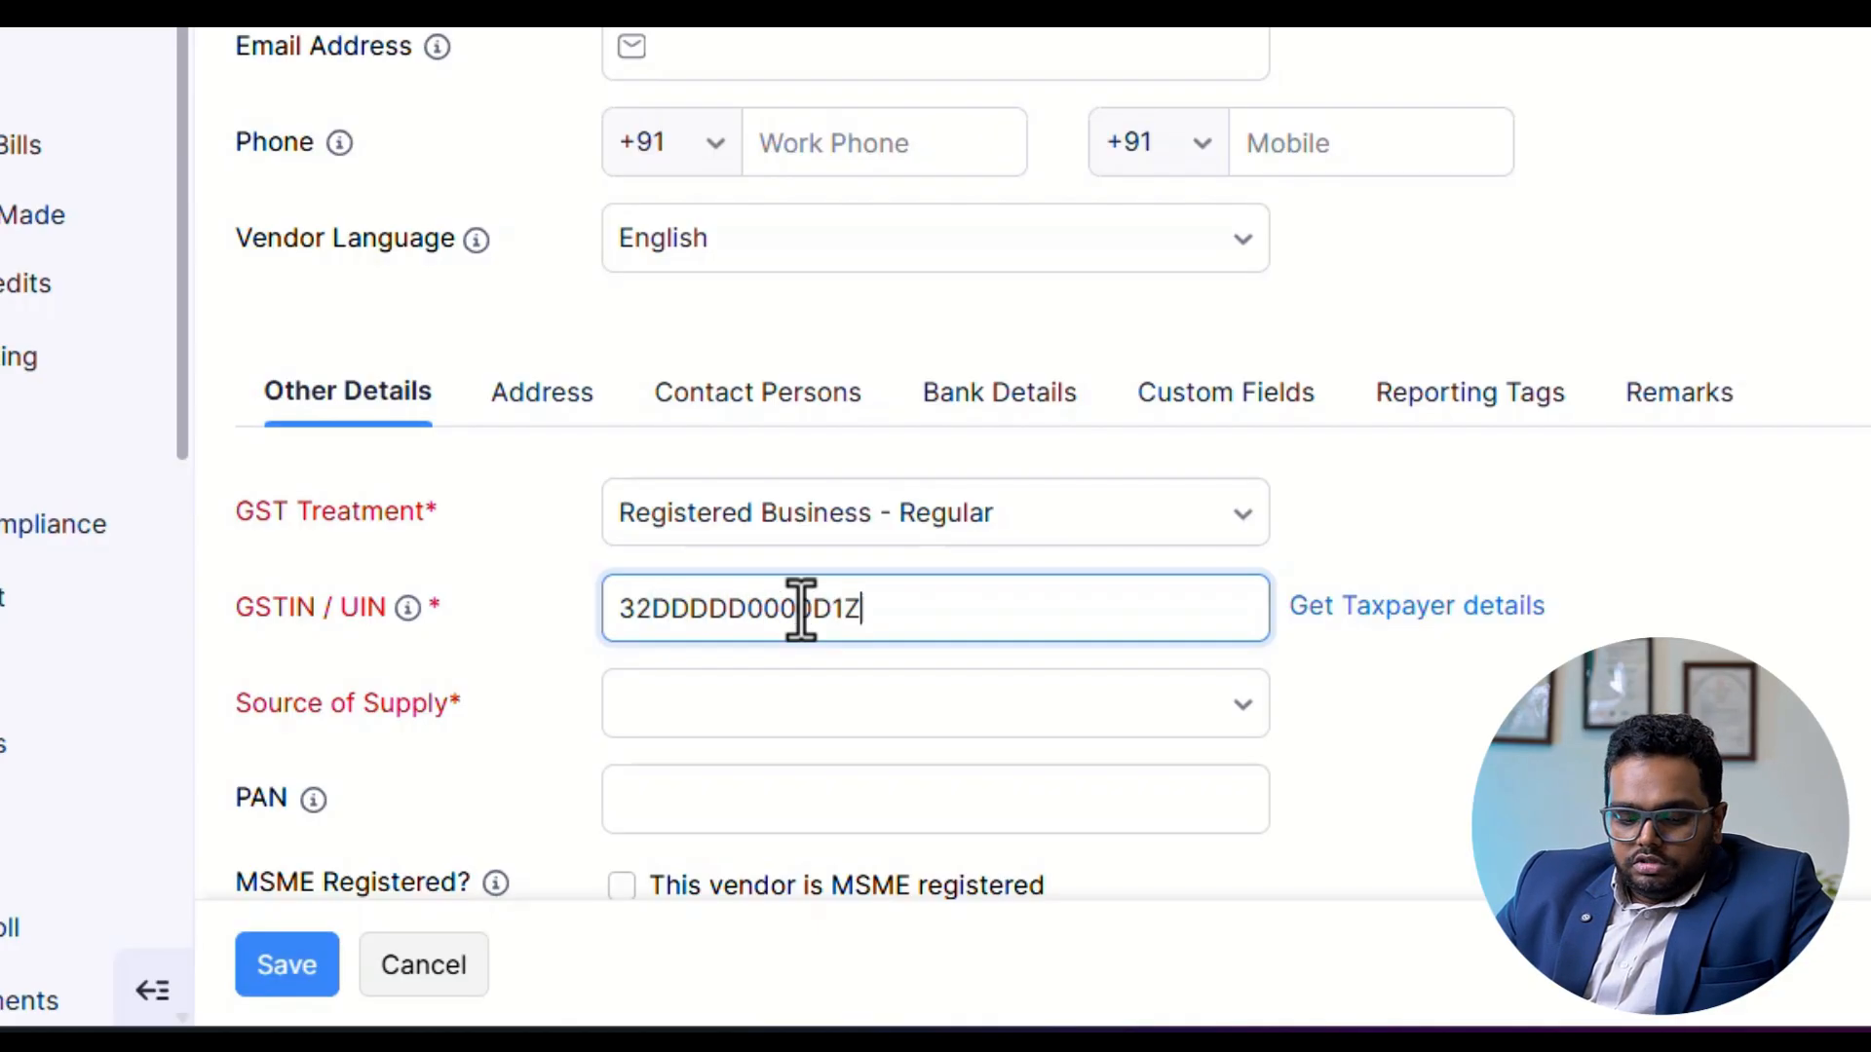
pyautogui.write('5')
pyautogui.press('Tab')
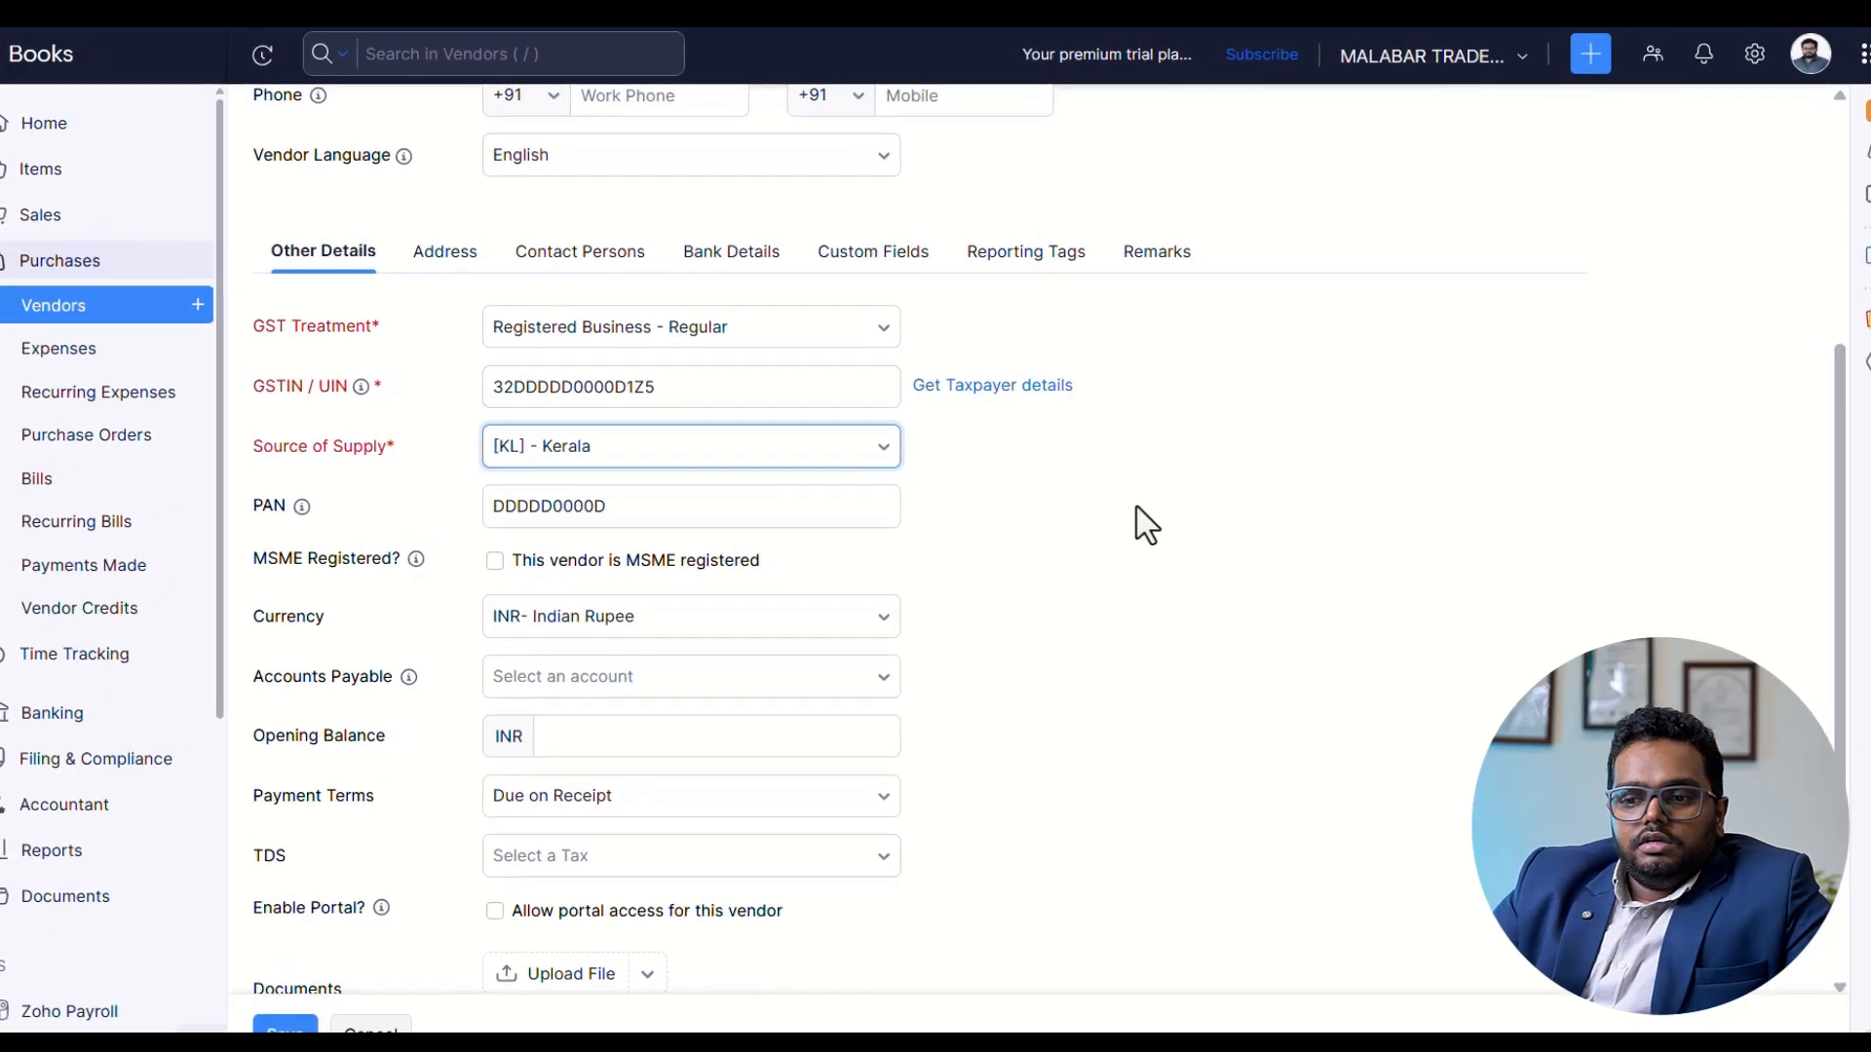
pyautogui.click(994, 372)
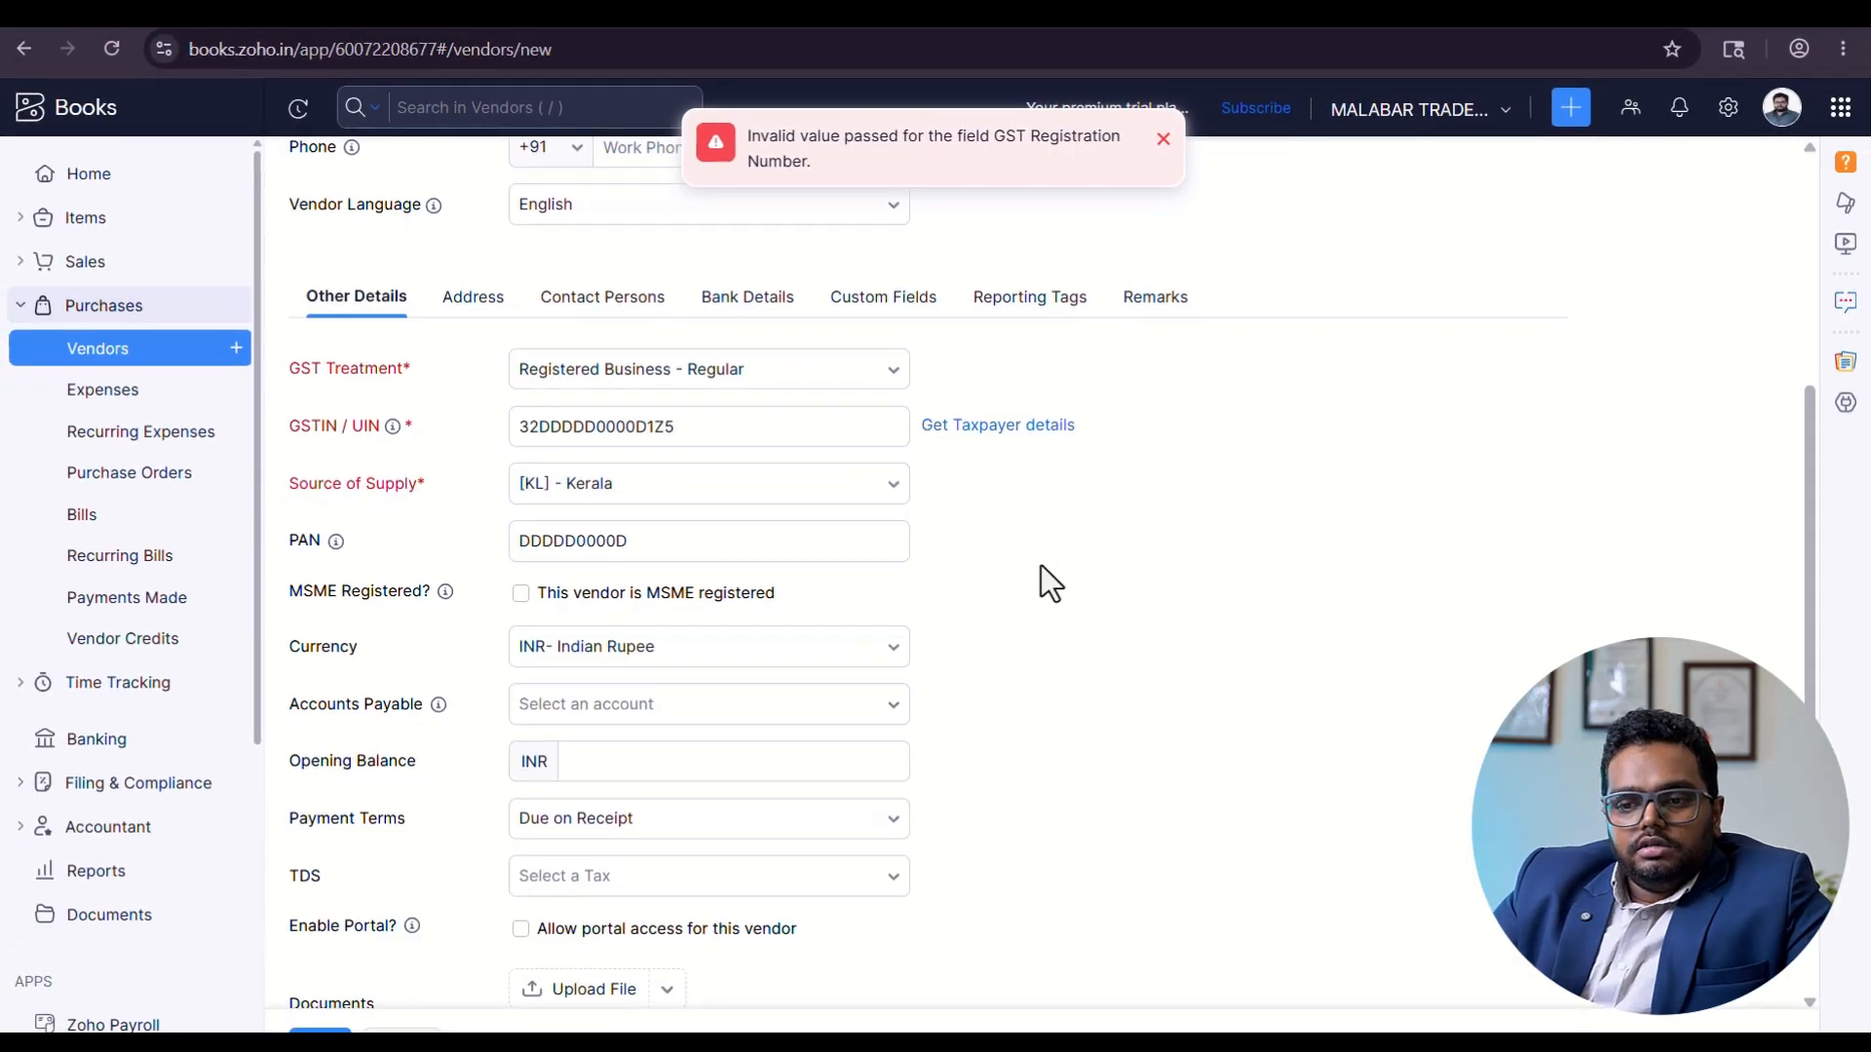
# Set the country of the vendor's billing address to India.
pyautogui.scroll(5, 1041, 565)
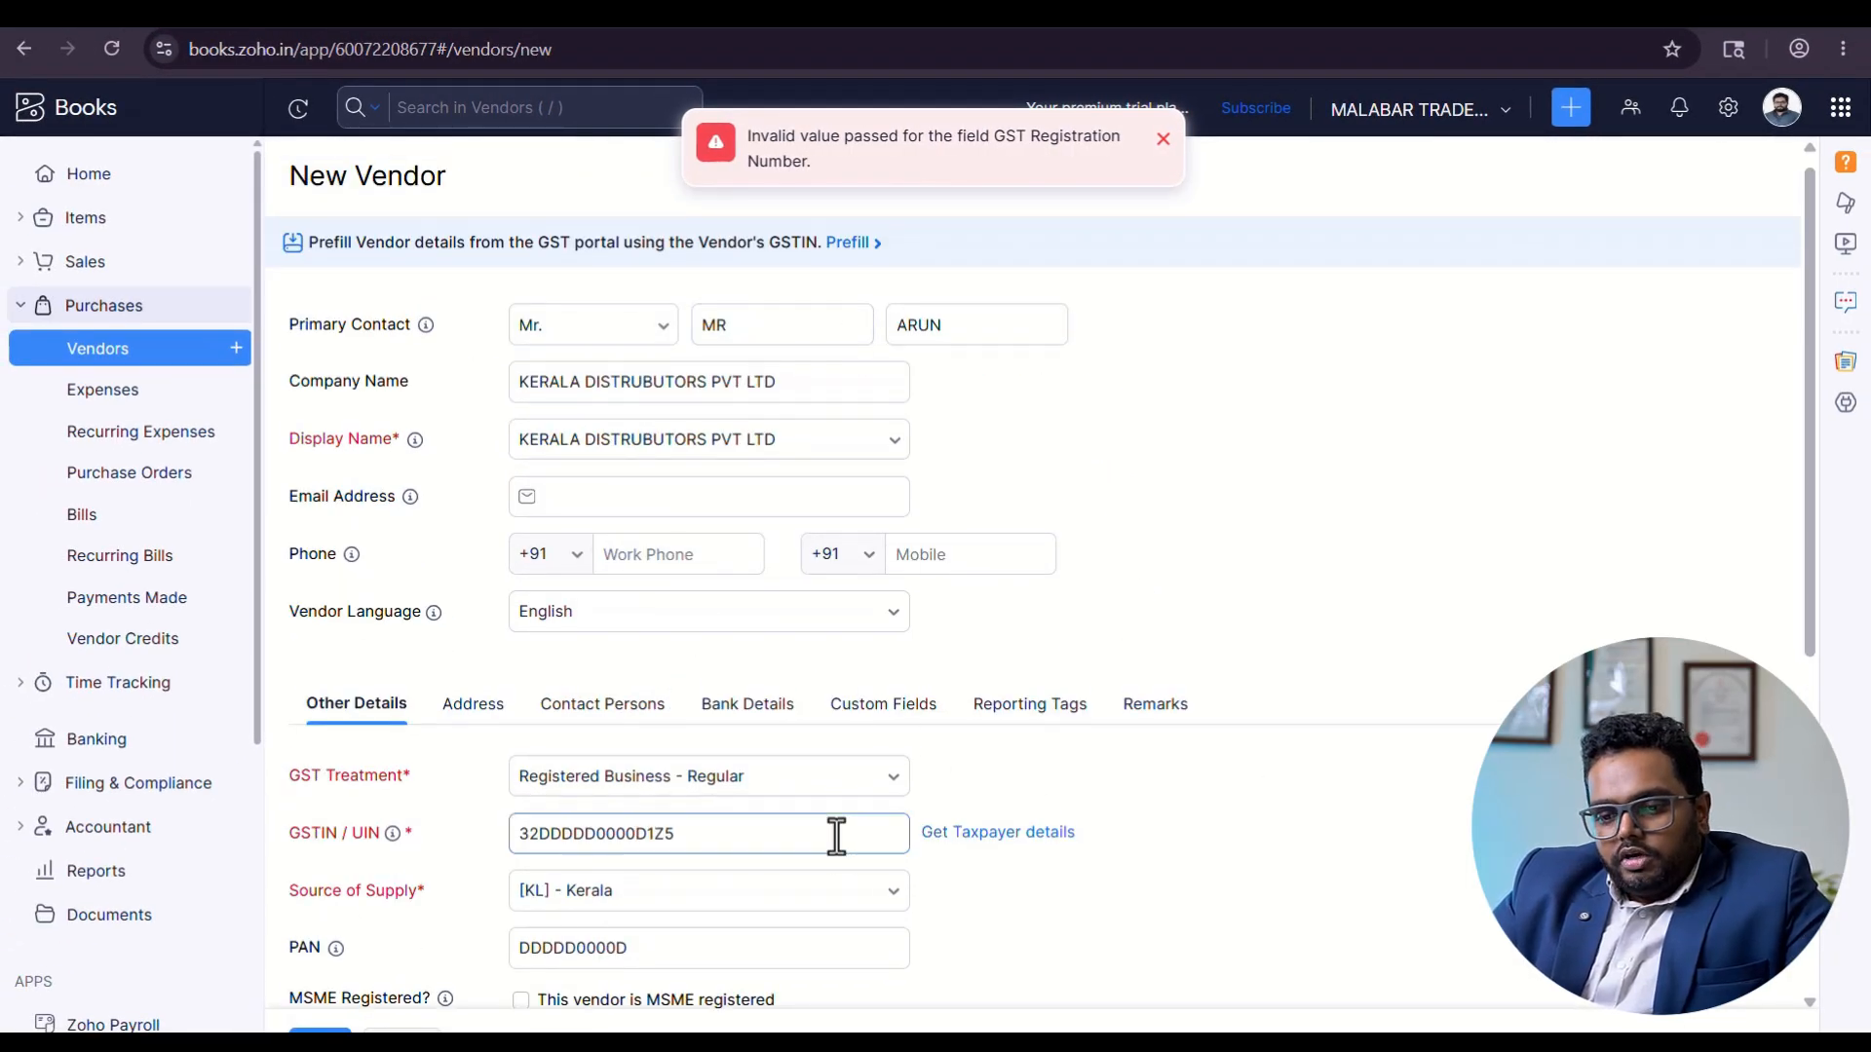
pyautogui.scroll(-4, 835, 835)
pyautogui.scroll(-2, 543, 780)
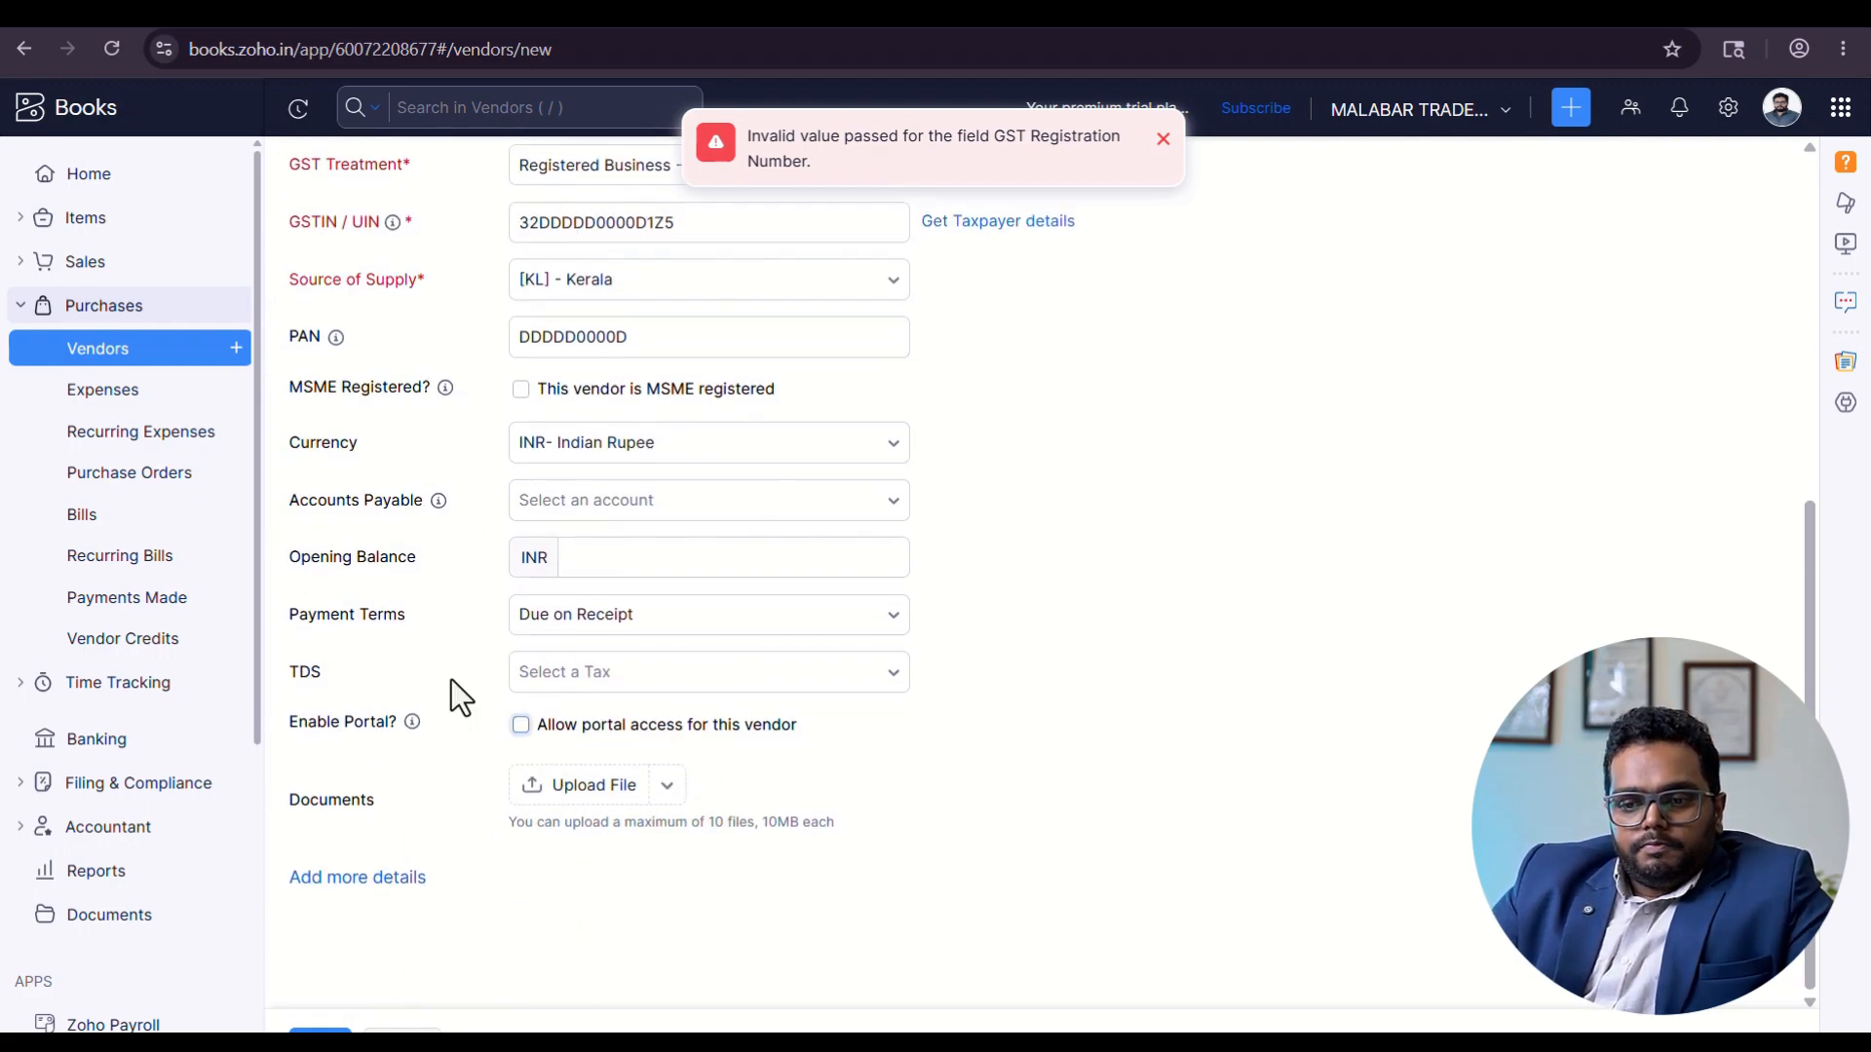
pyautogui.scroll(4, 626, 781)
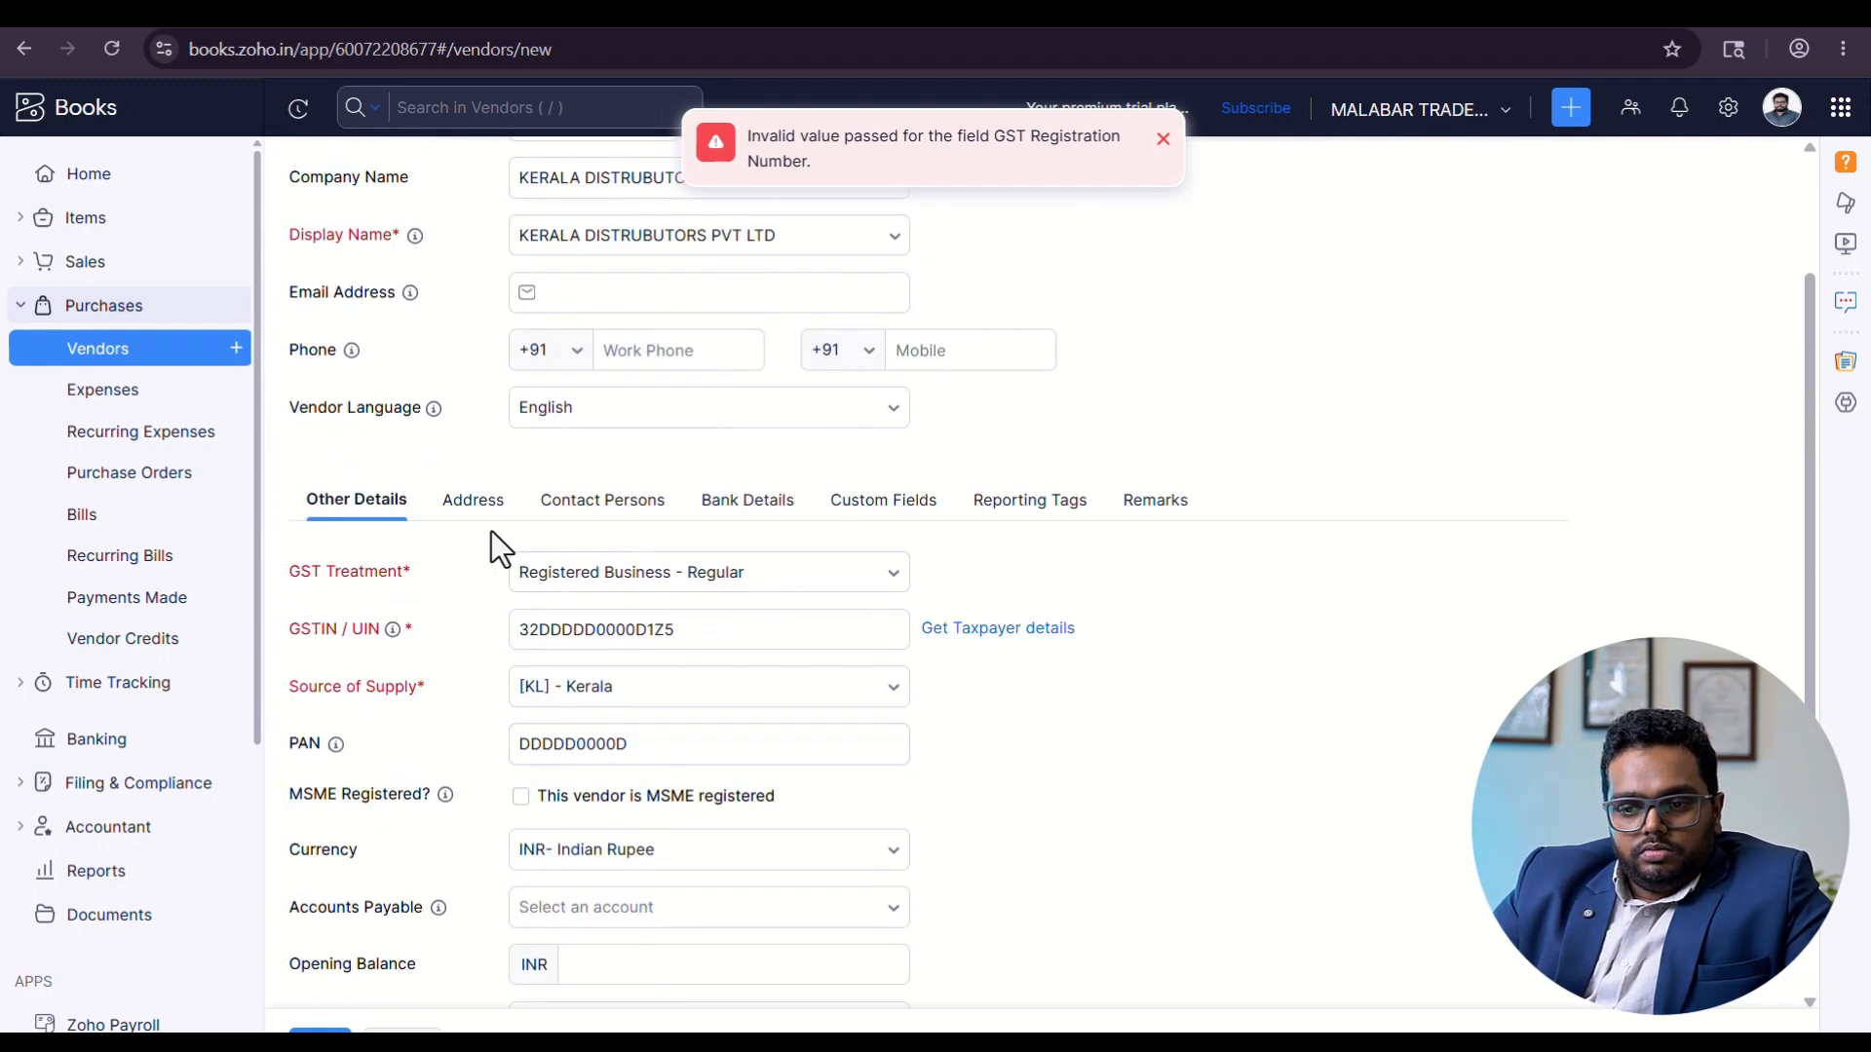
pyautogui.click(476, 505)
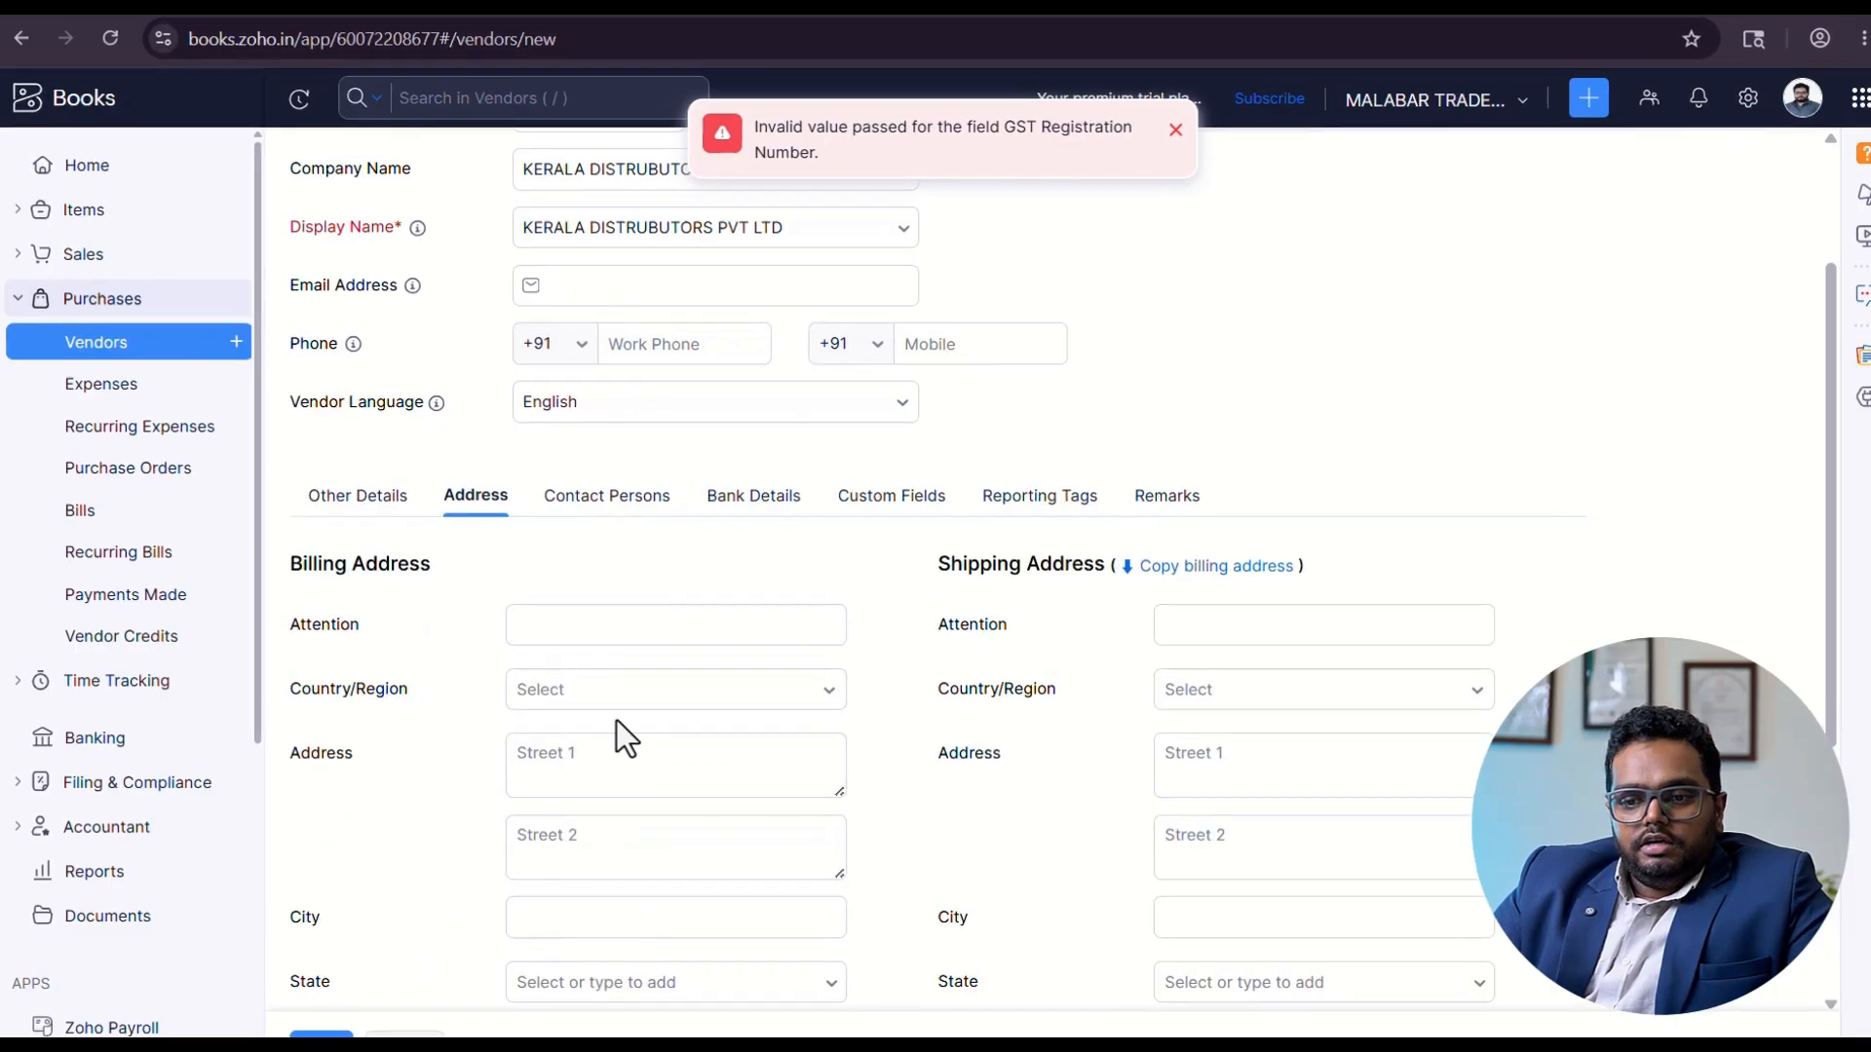
pyautogui.scroll(-5, 745, 794)
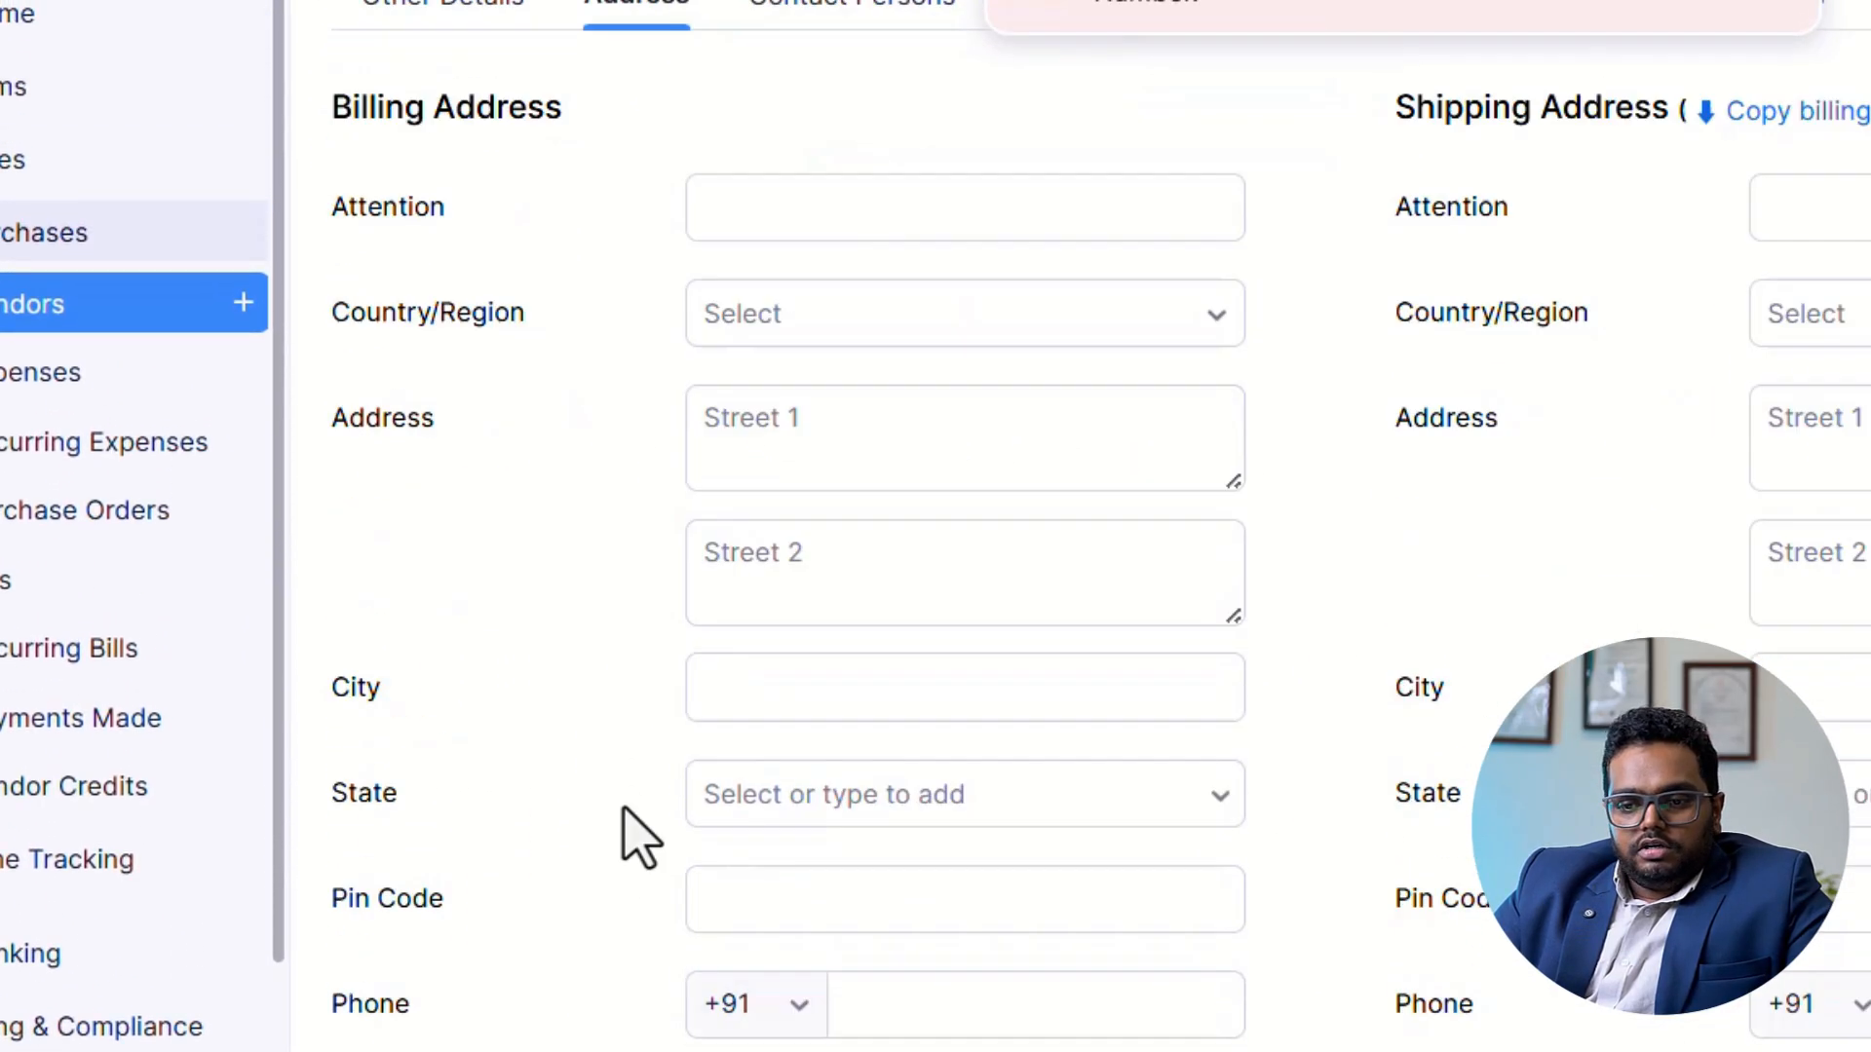
pyautogui.click(730, 210)
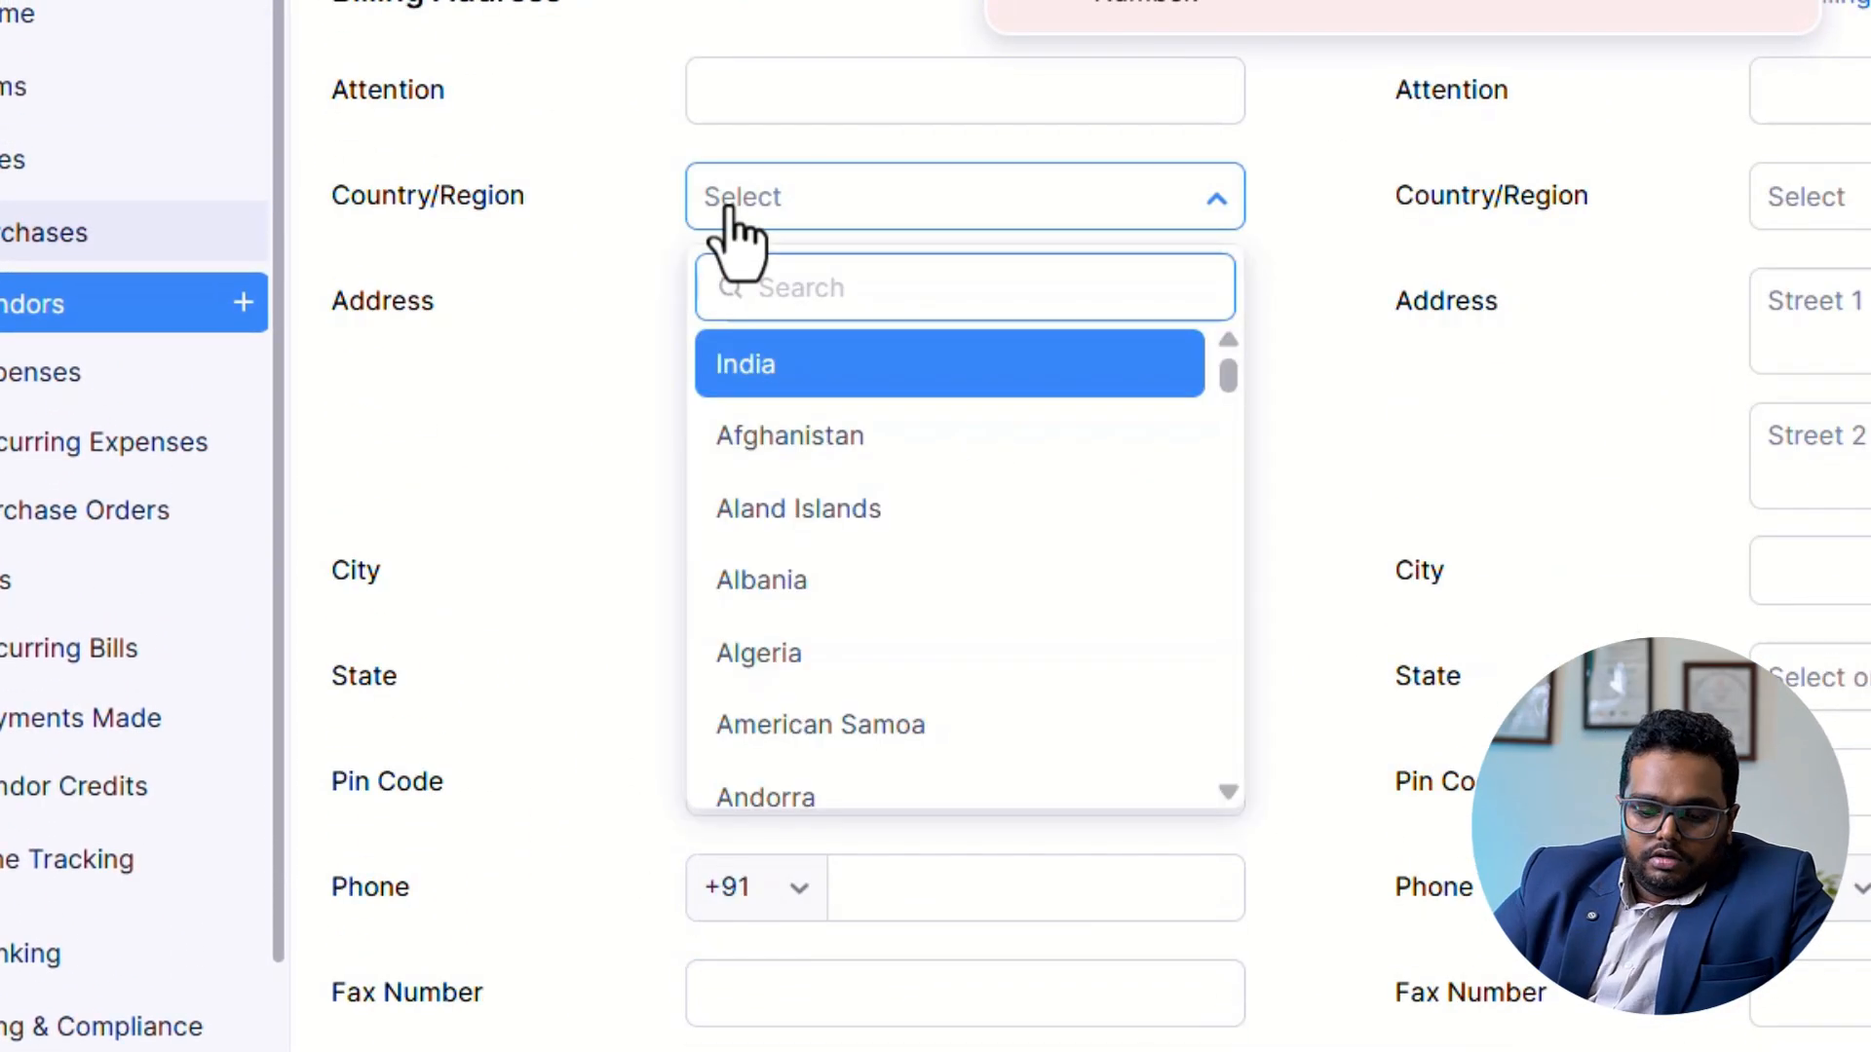
pyautogui.click(826, 378)
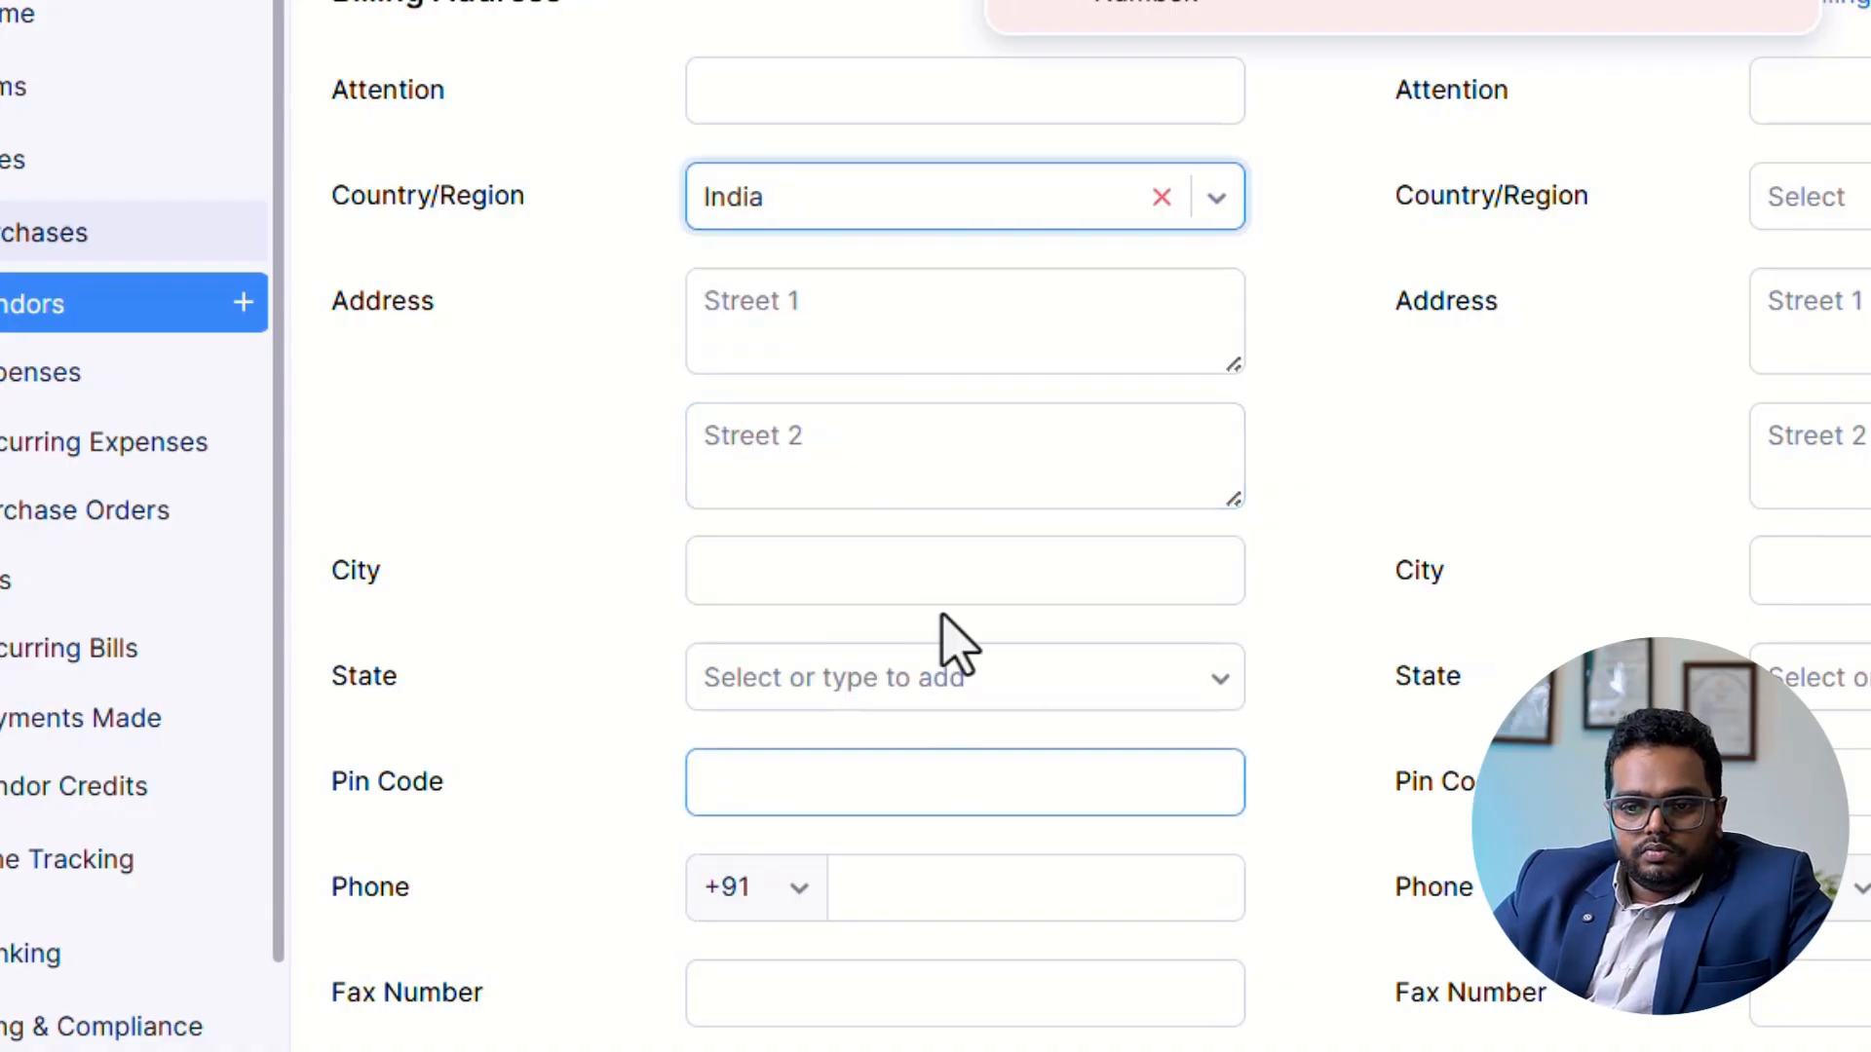
# Set the city of the vendor's billing address to MALAPPURAM and its state to Kerala.
pyautogui.click(916, 595)
pyautogui.write('MALAPPURAM')
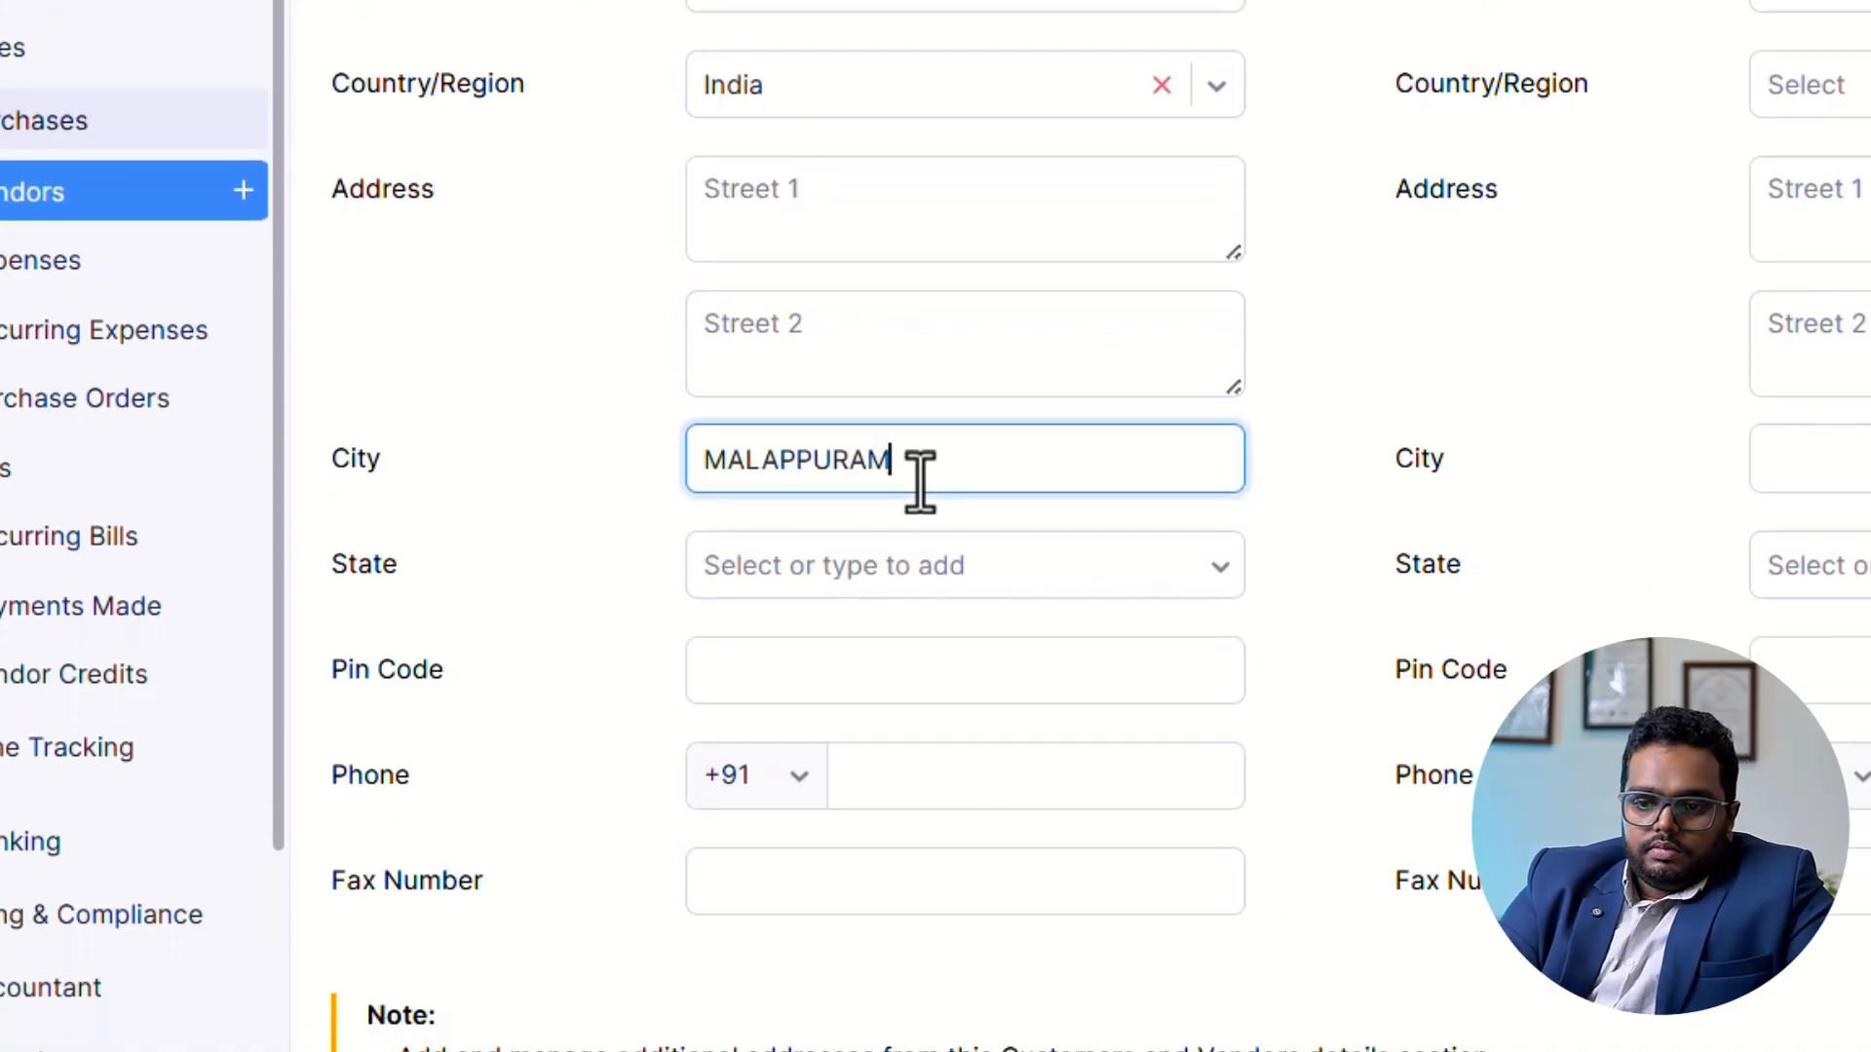
pyautogui.press('Tab')
pyautogui.write('KER')
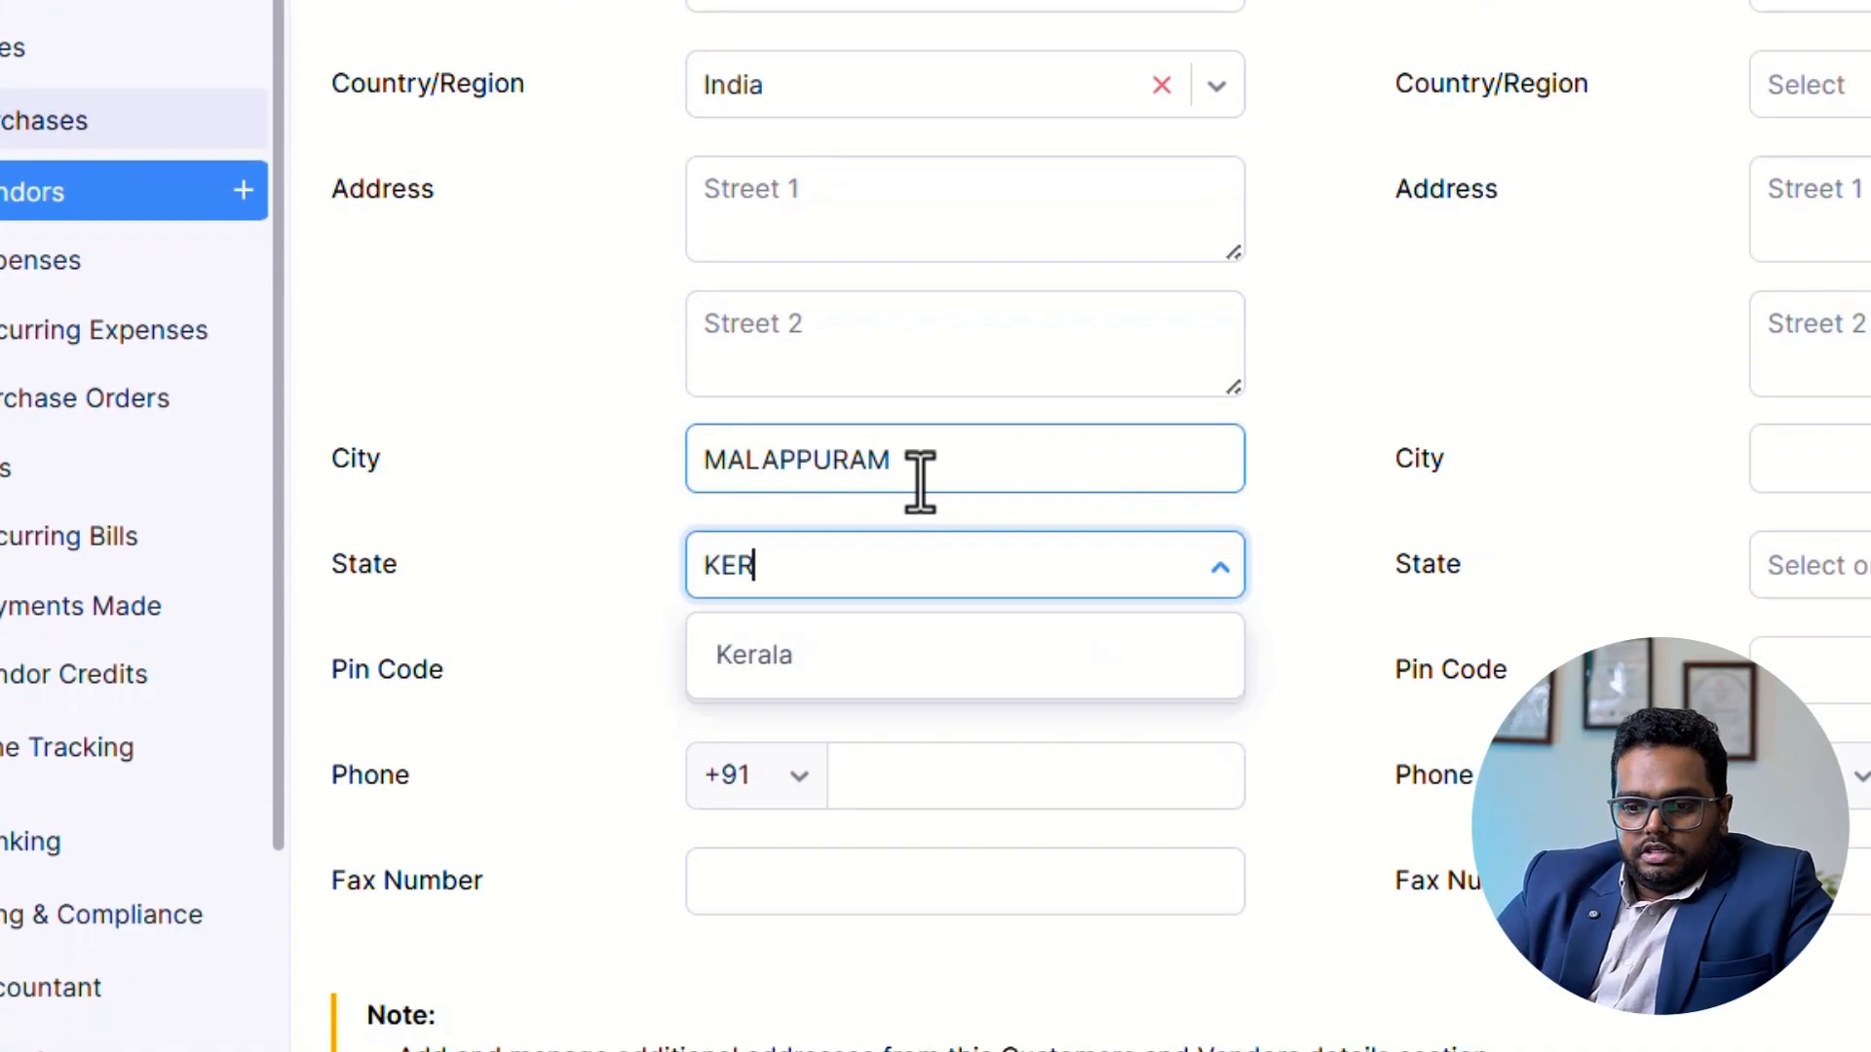
pyautogui.click(950, 677)
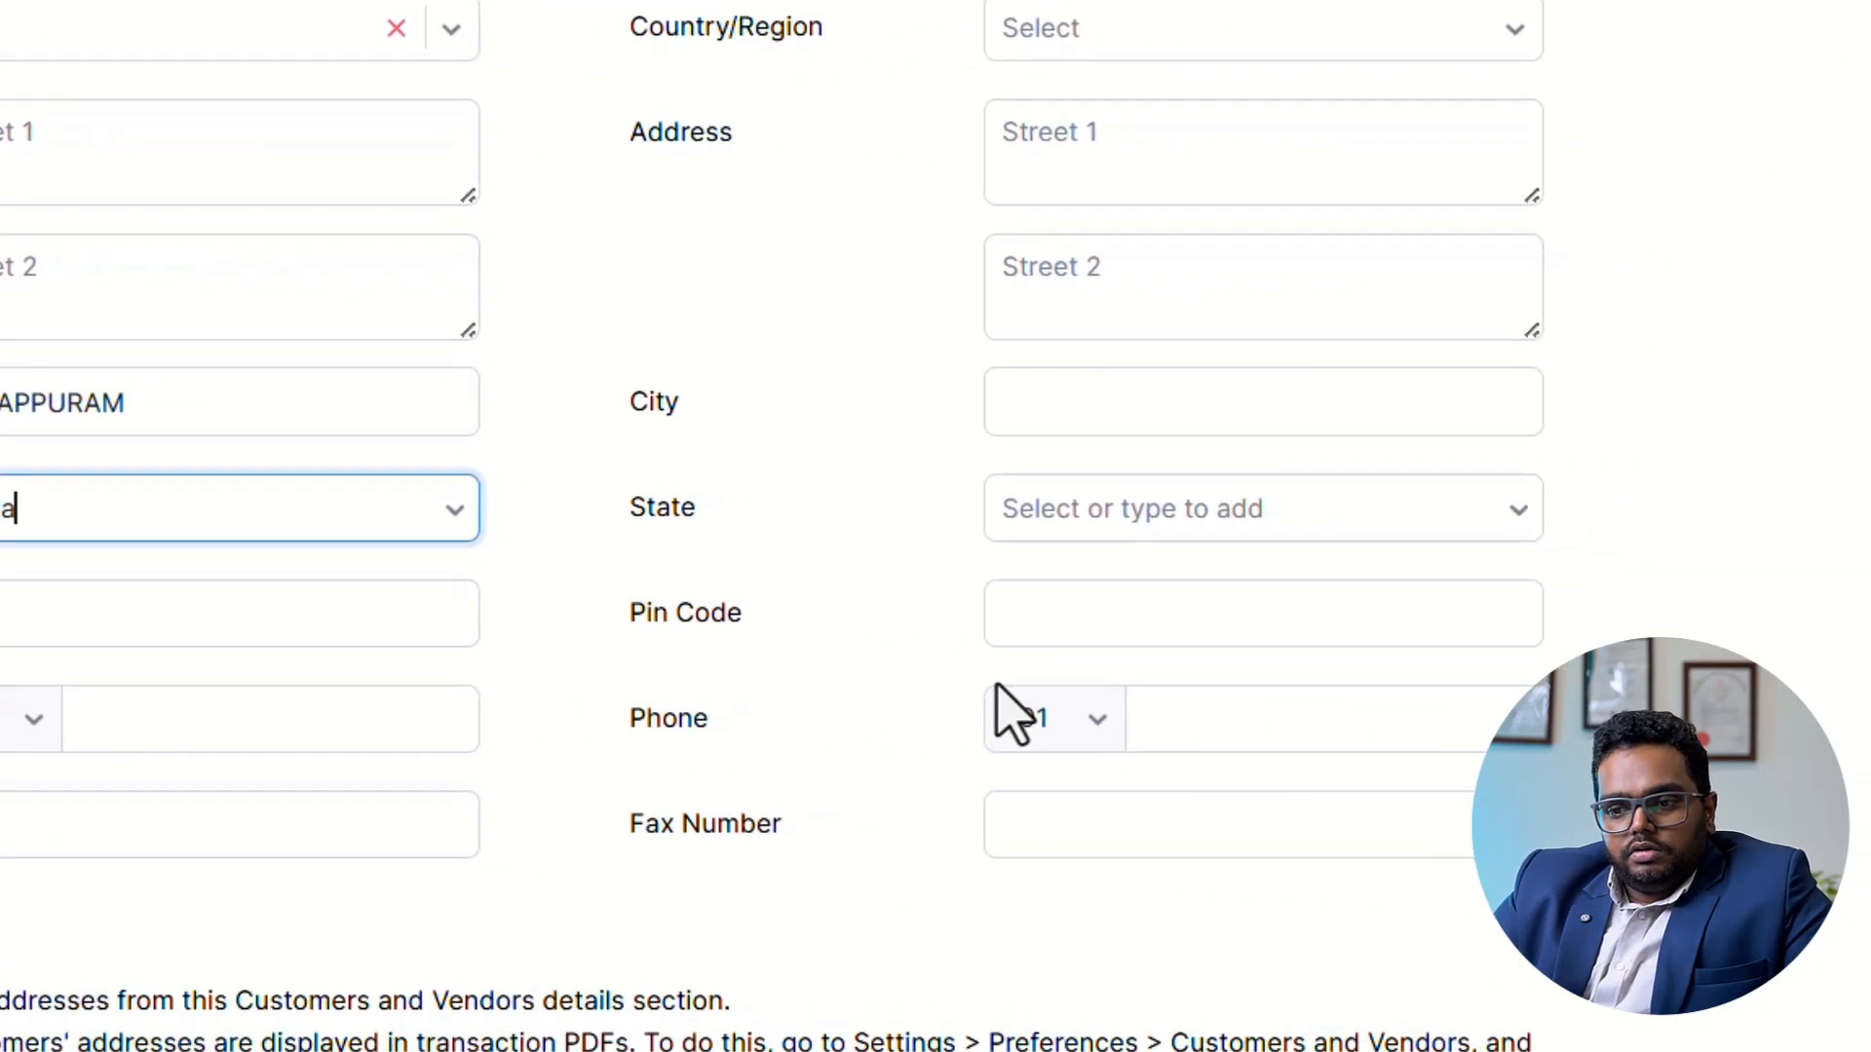
# Set the state of the vendor's shipping address to Kerala.
pyautogui.click(1189, 506)
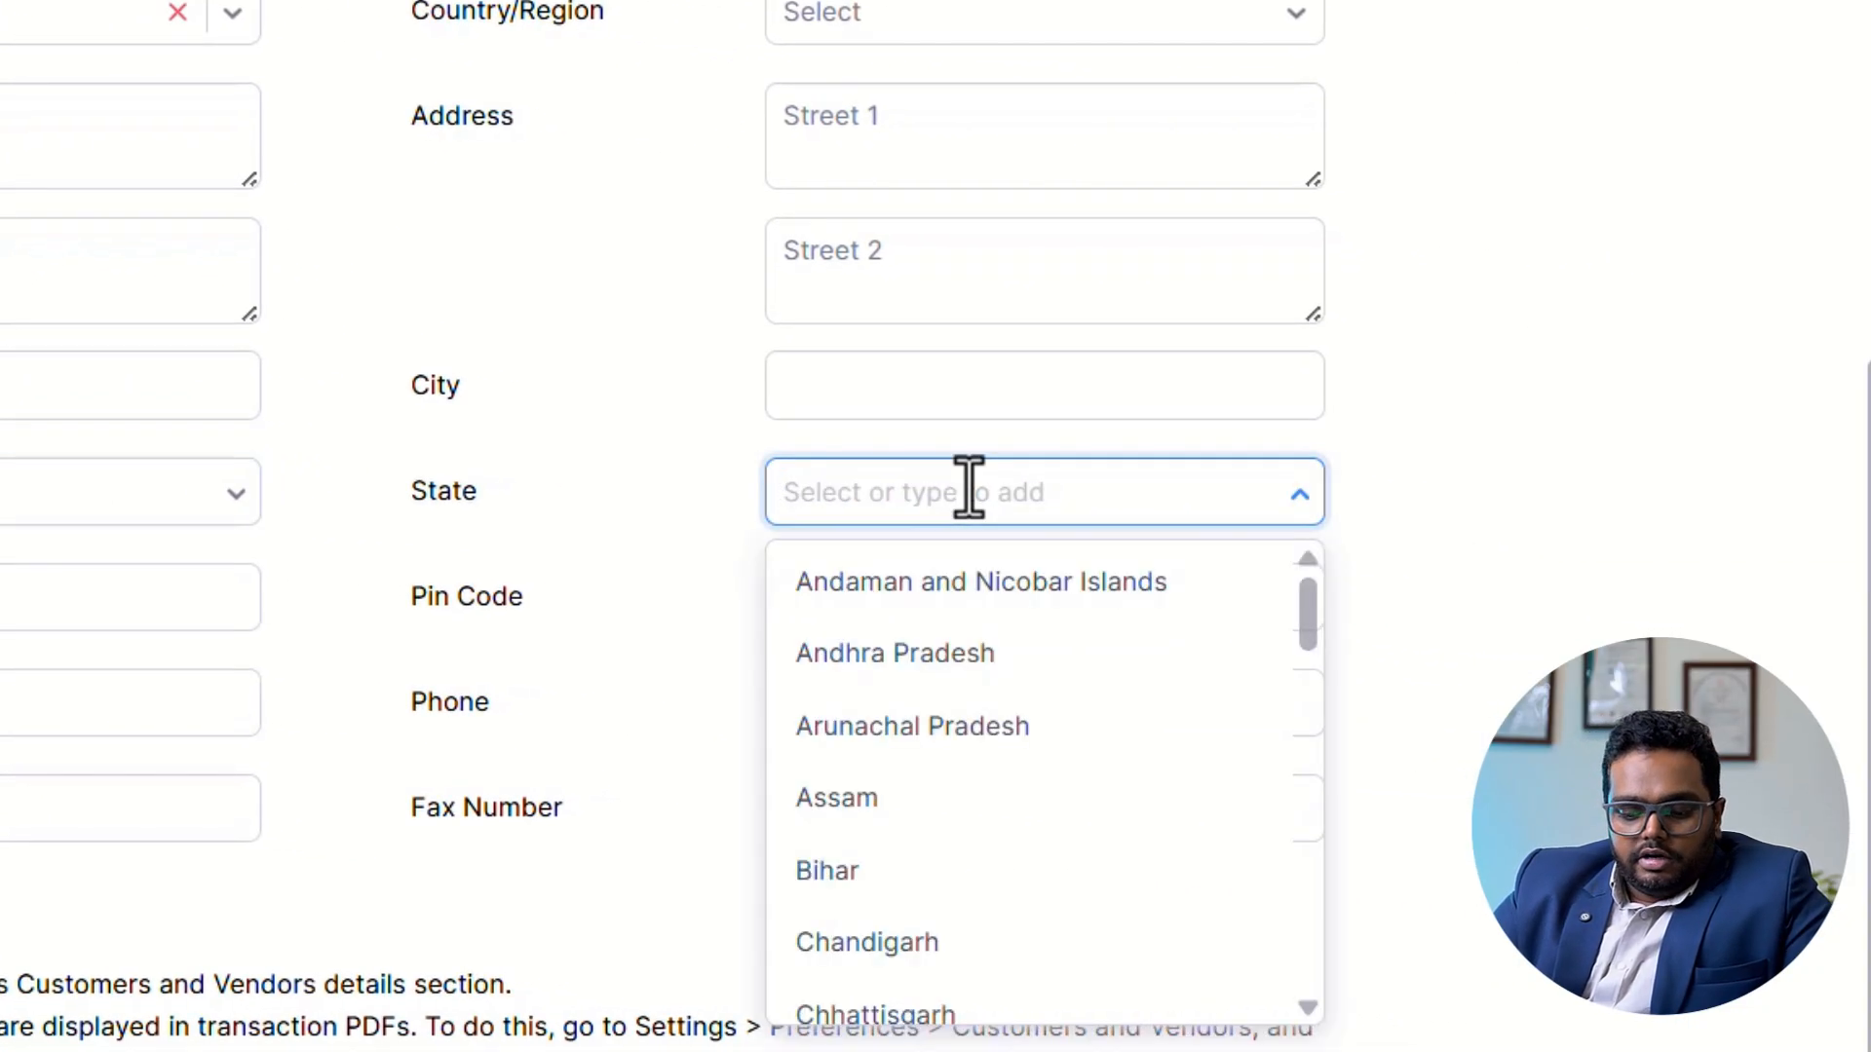
pyautogui.write('KER')
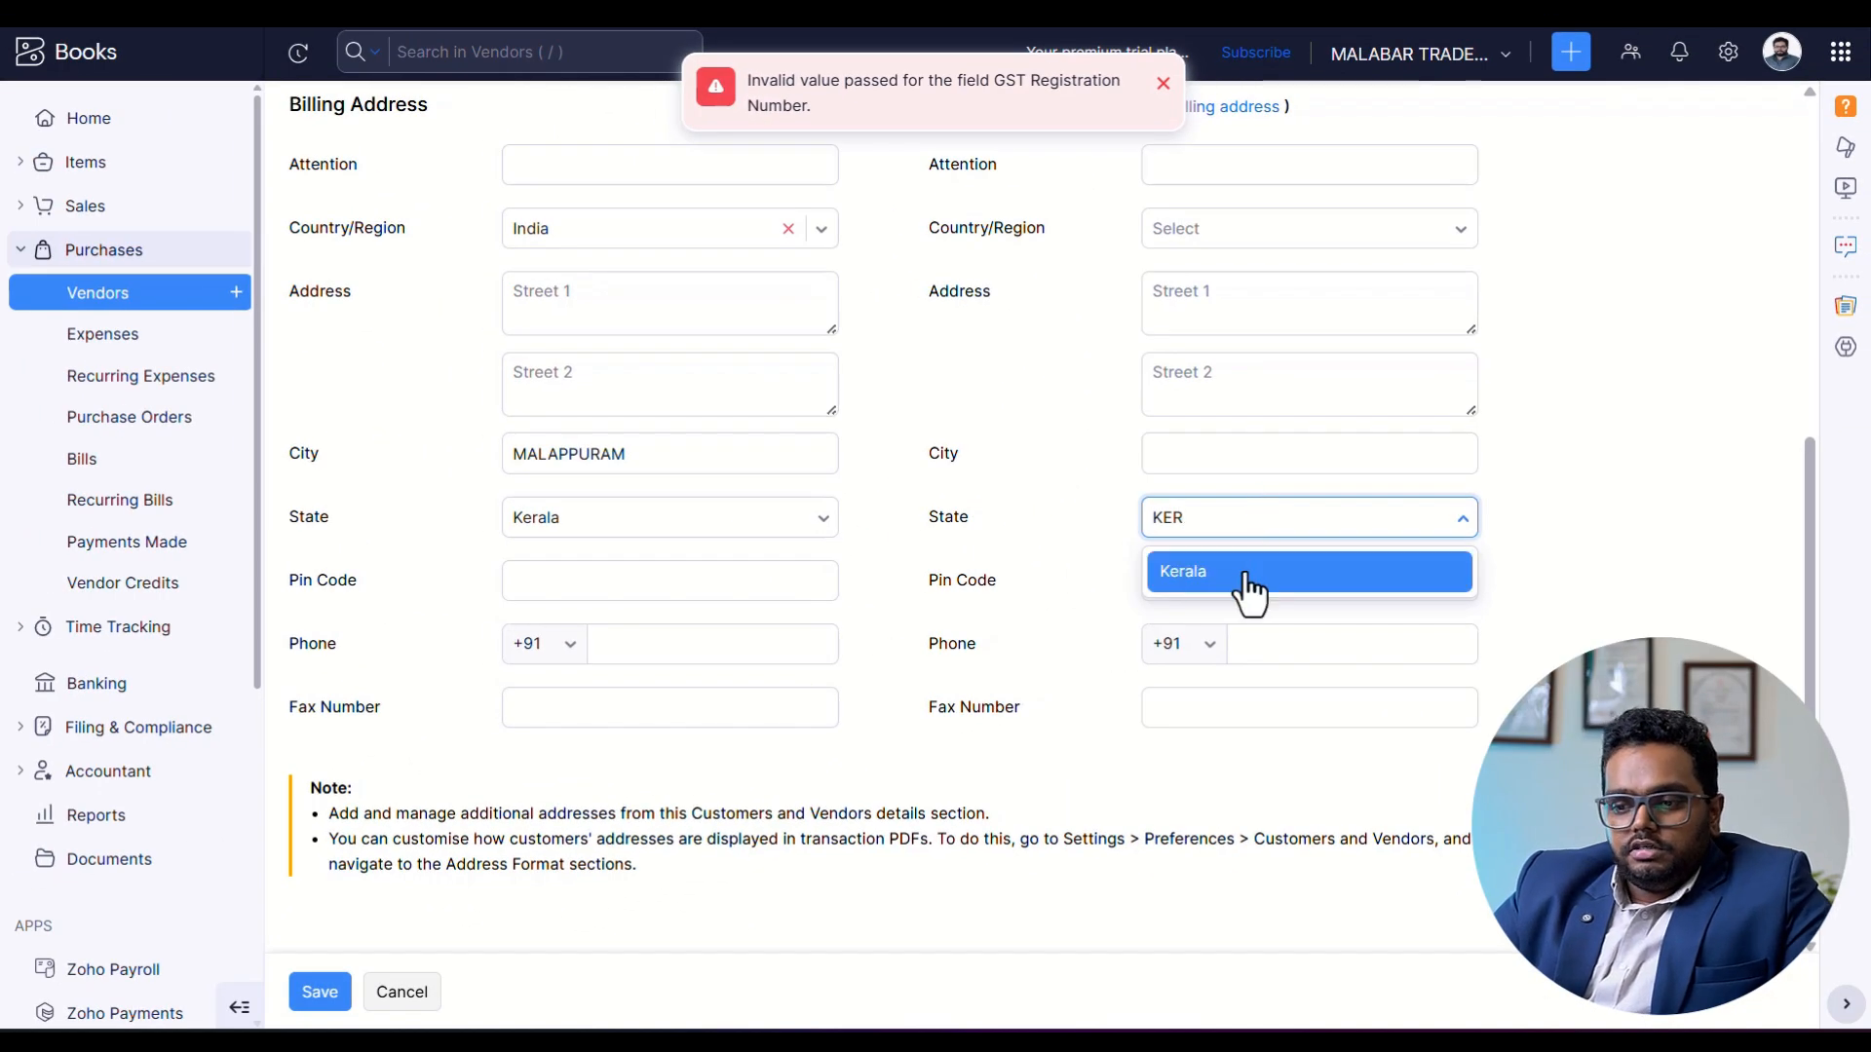
pyautogui.click(1247, 575)
pyautogui.scroll(6, 1070, 591)
pyautogui.scroll(-4, 1150, 648)
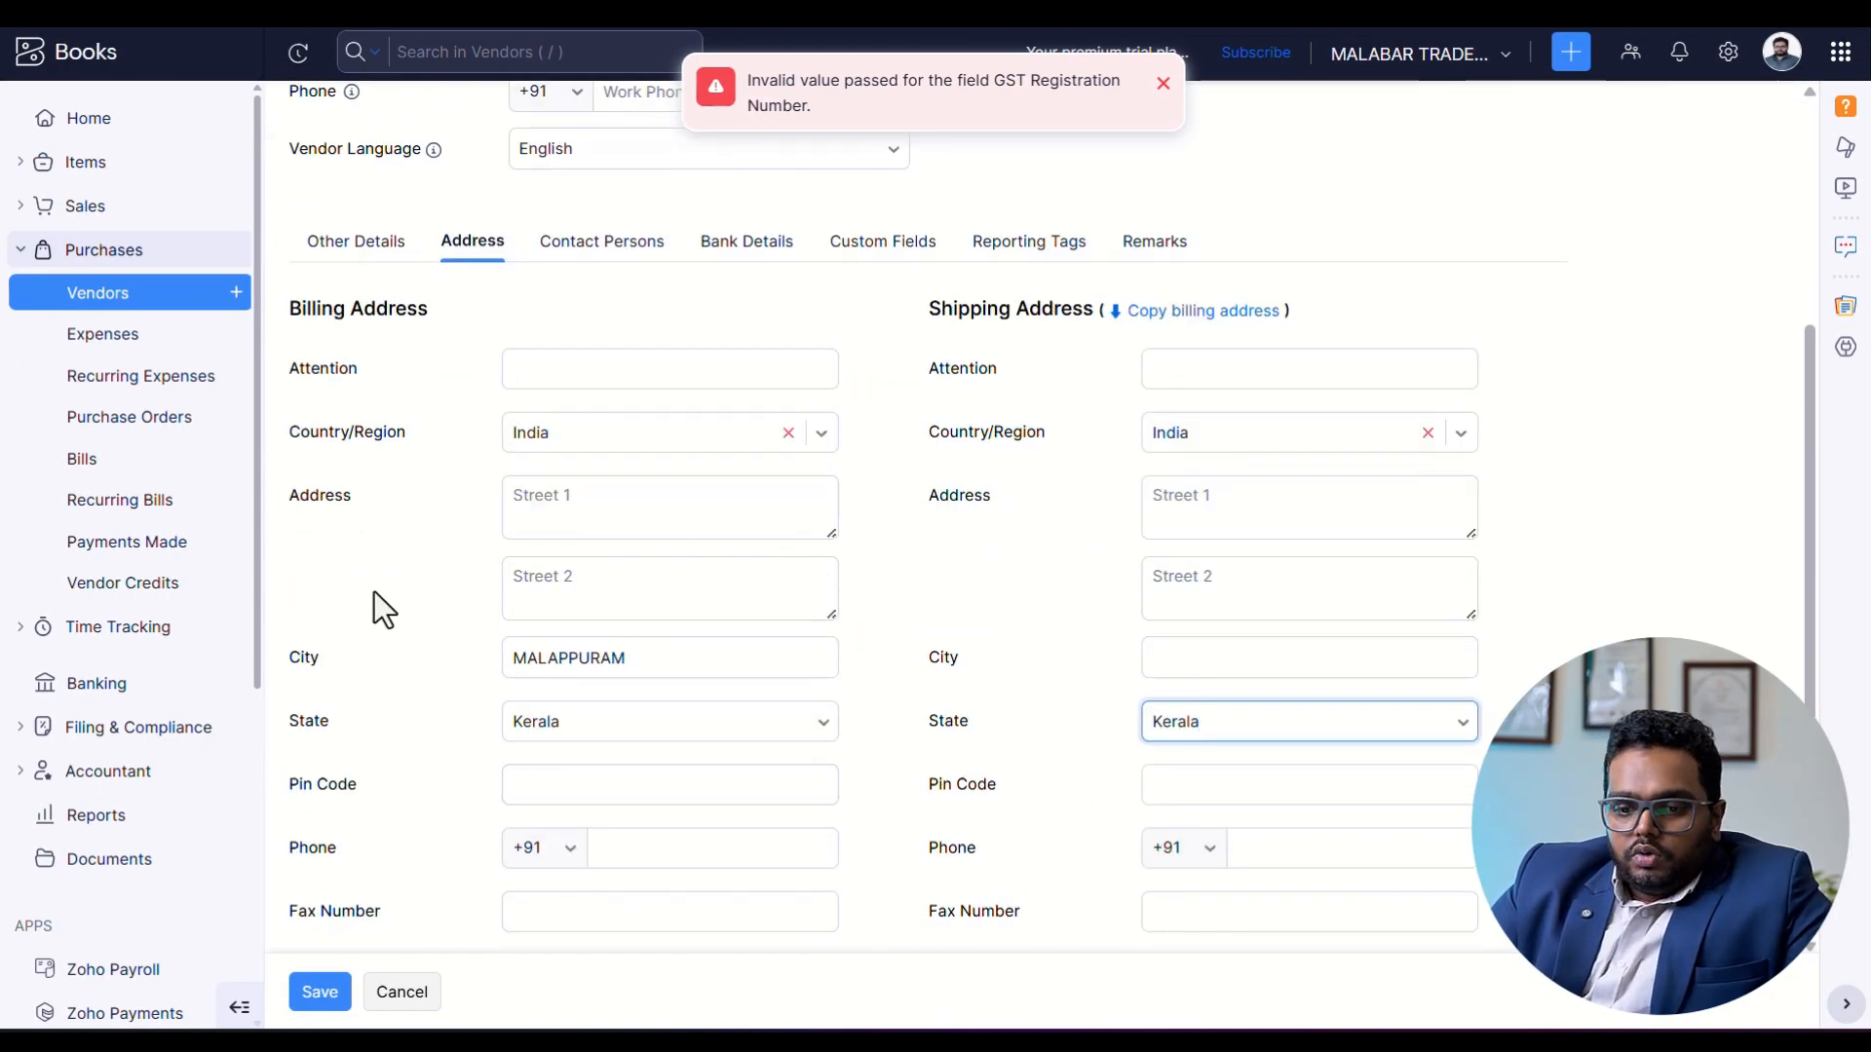
pyautogui.scroll(-2, 399, 686)
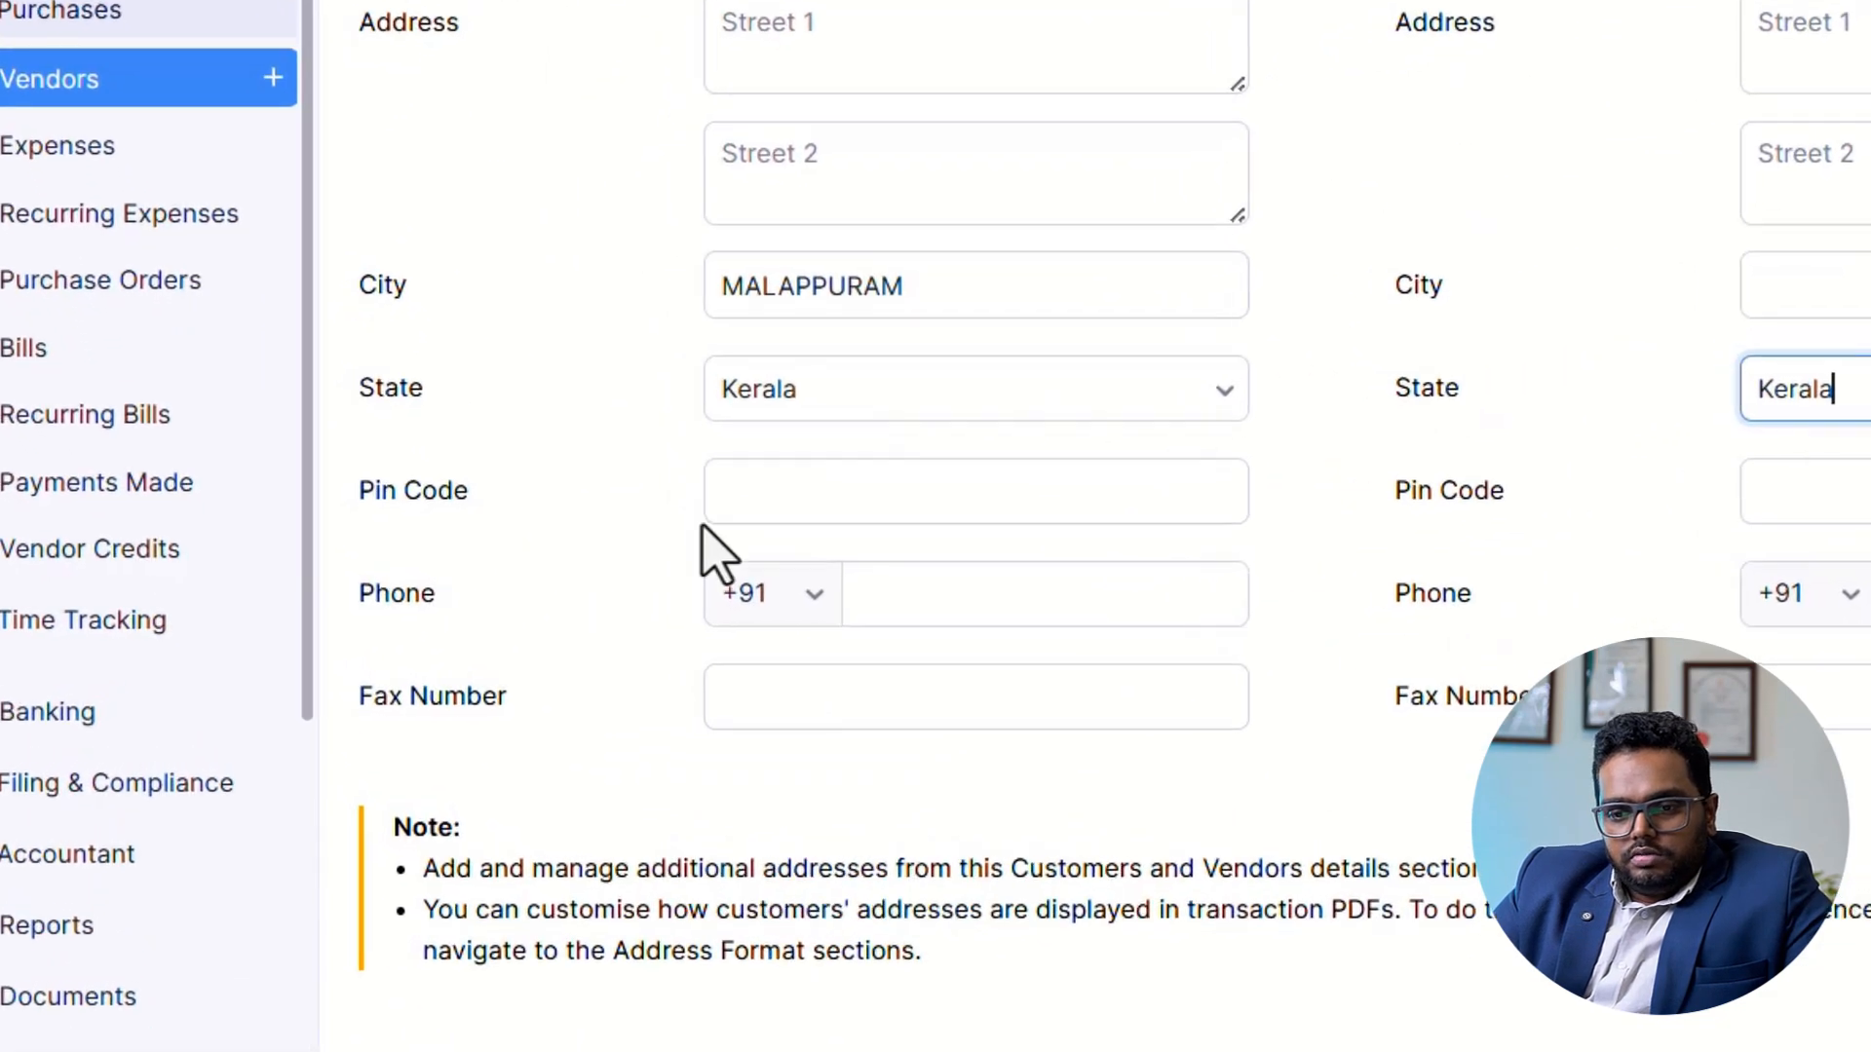
# Enter the postal code in the vendor's billing and shipping addresses and save the vendor.
pyautogui.click(576, 543)
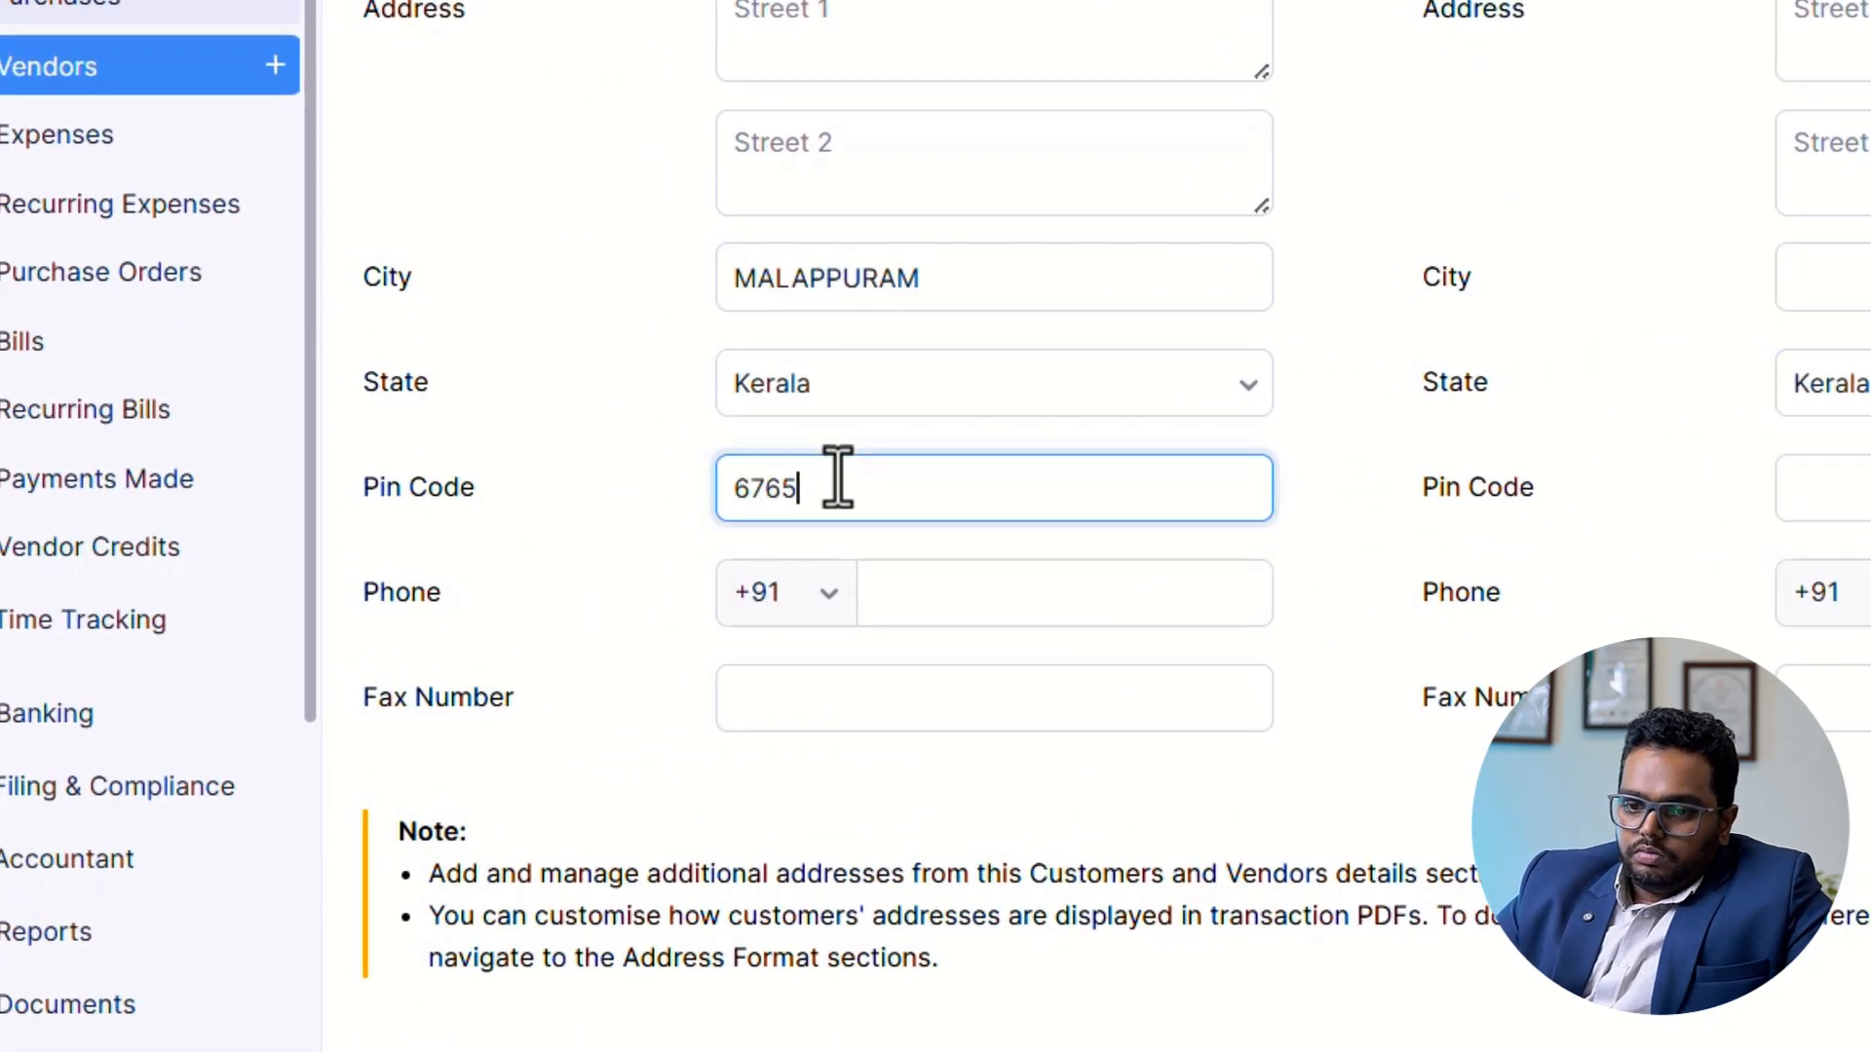
pyautogui.press('Tab')
pyautogui.click(1282, 501)
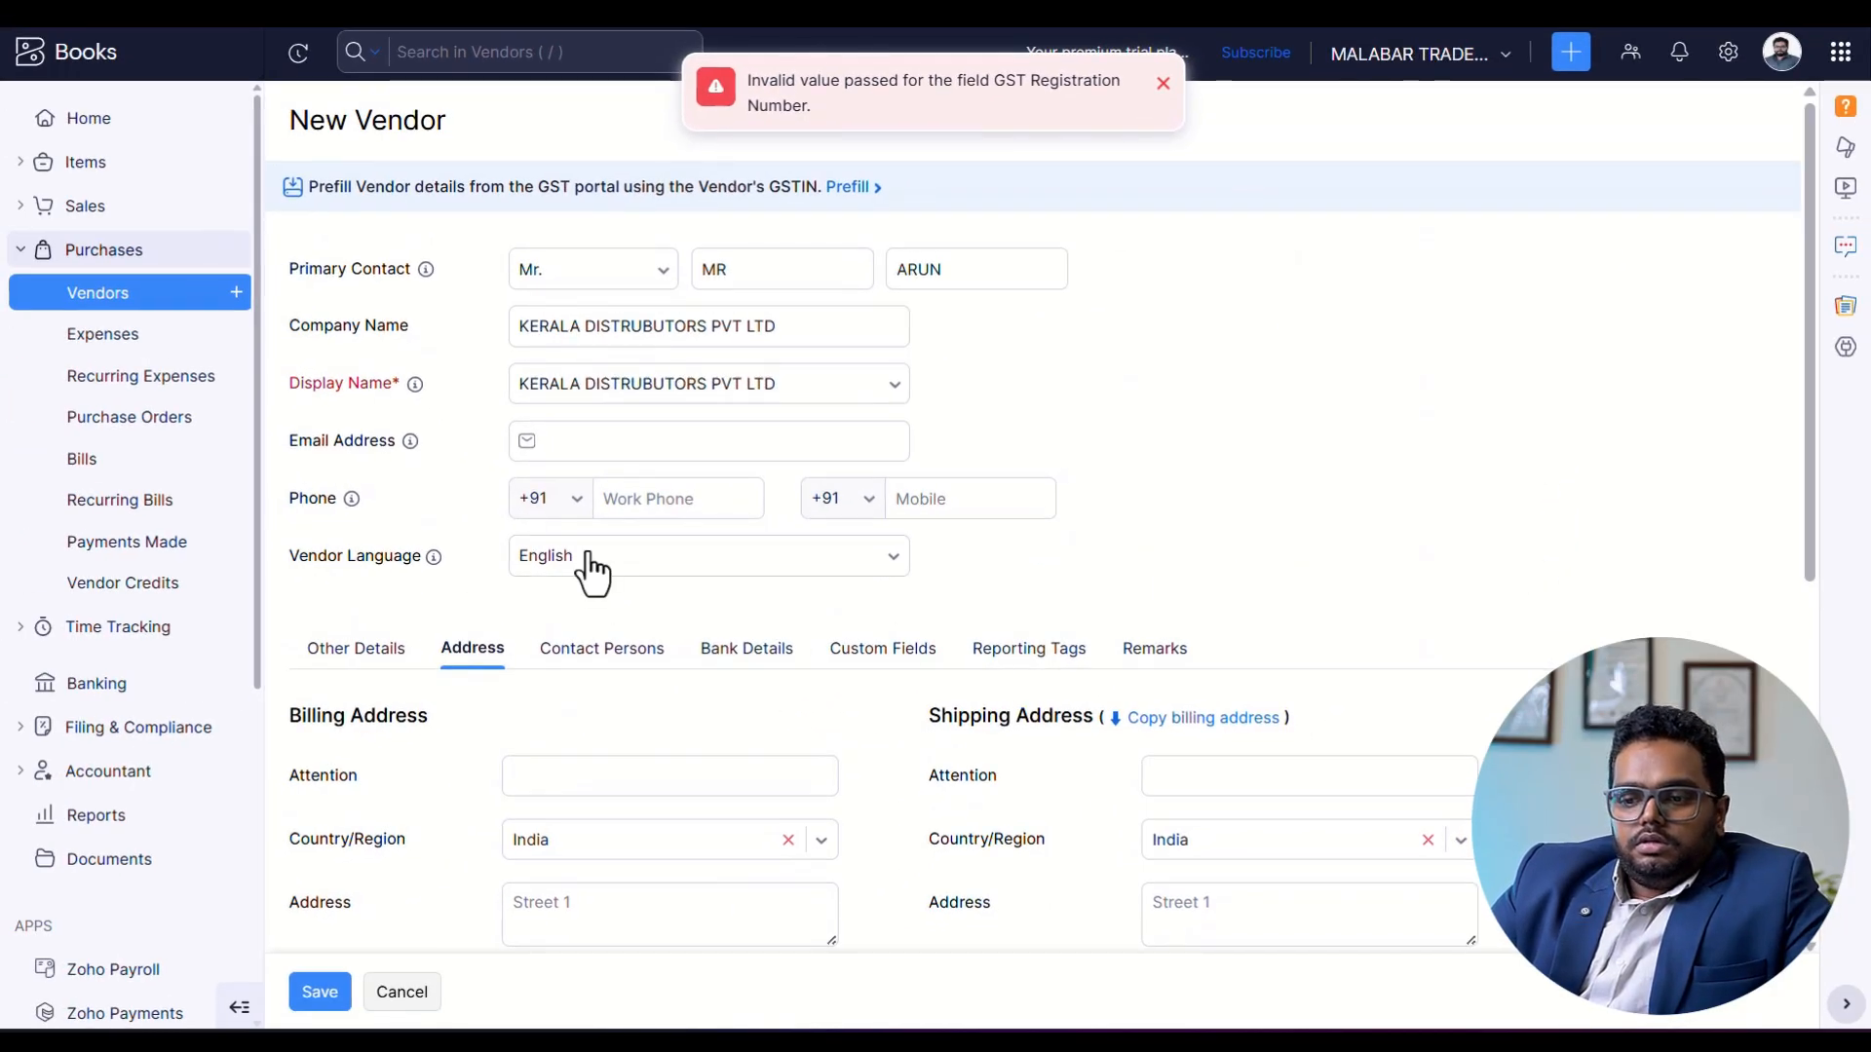
pyautogui.click(319, 991)
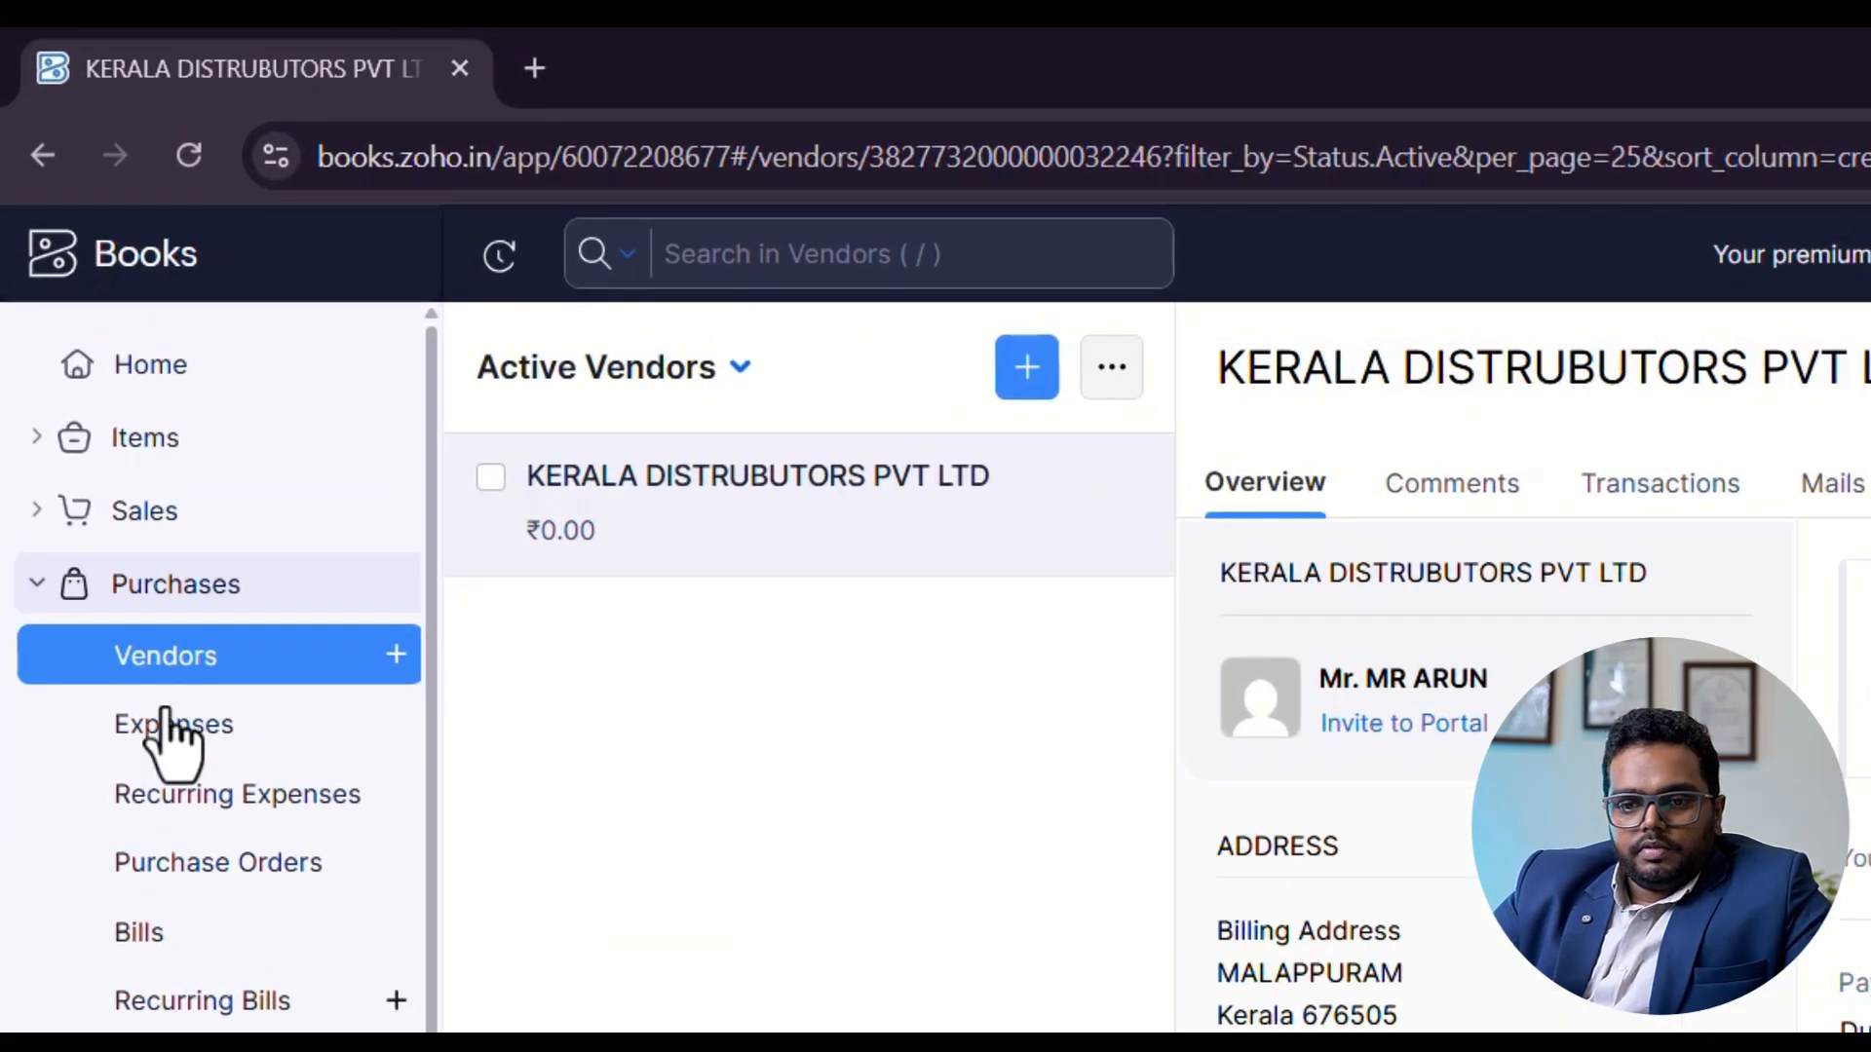
# Start a new customer and enter the primary contact's salutation Mr., first name and last name.
pyautogui.click(190, 512)
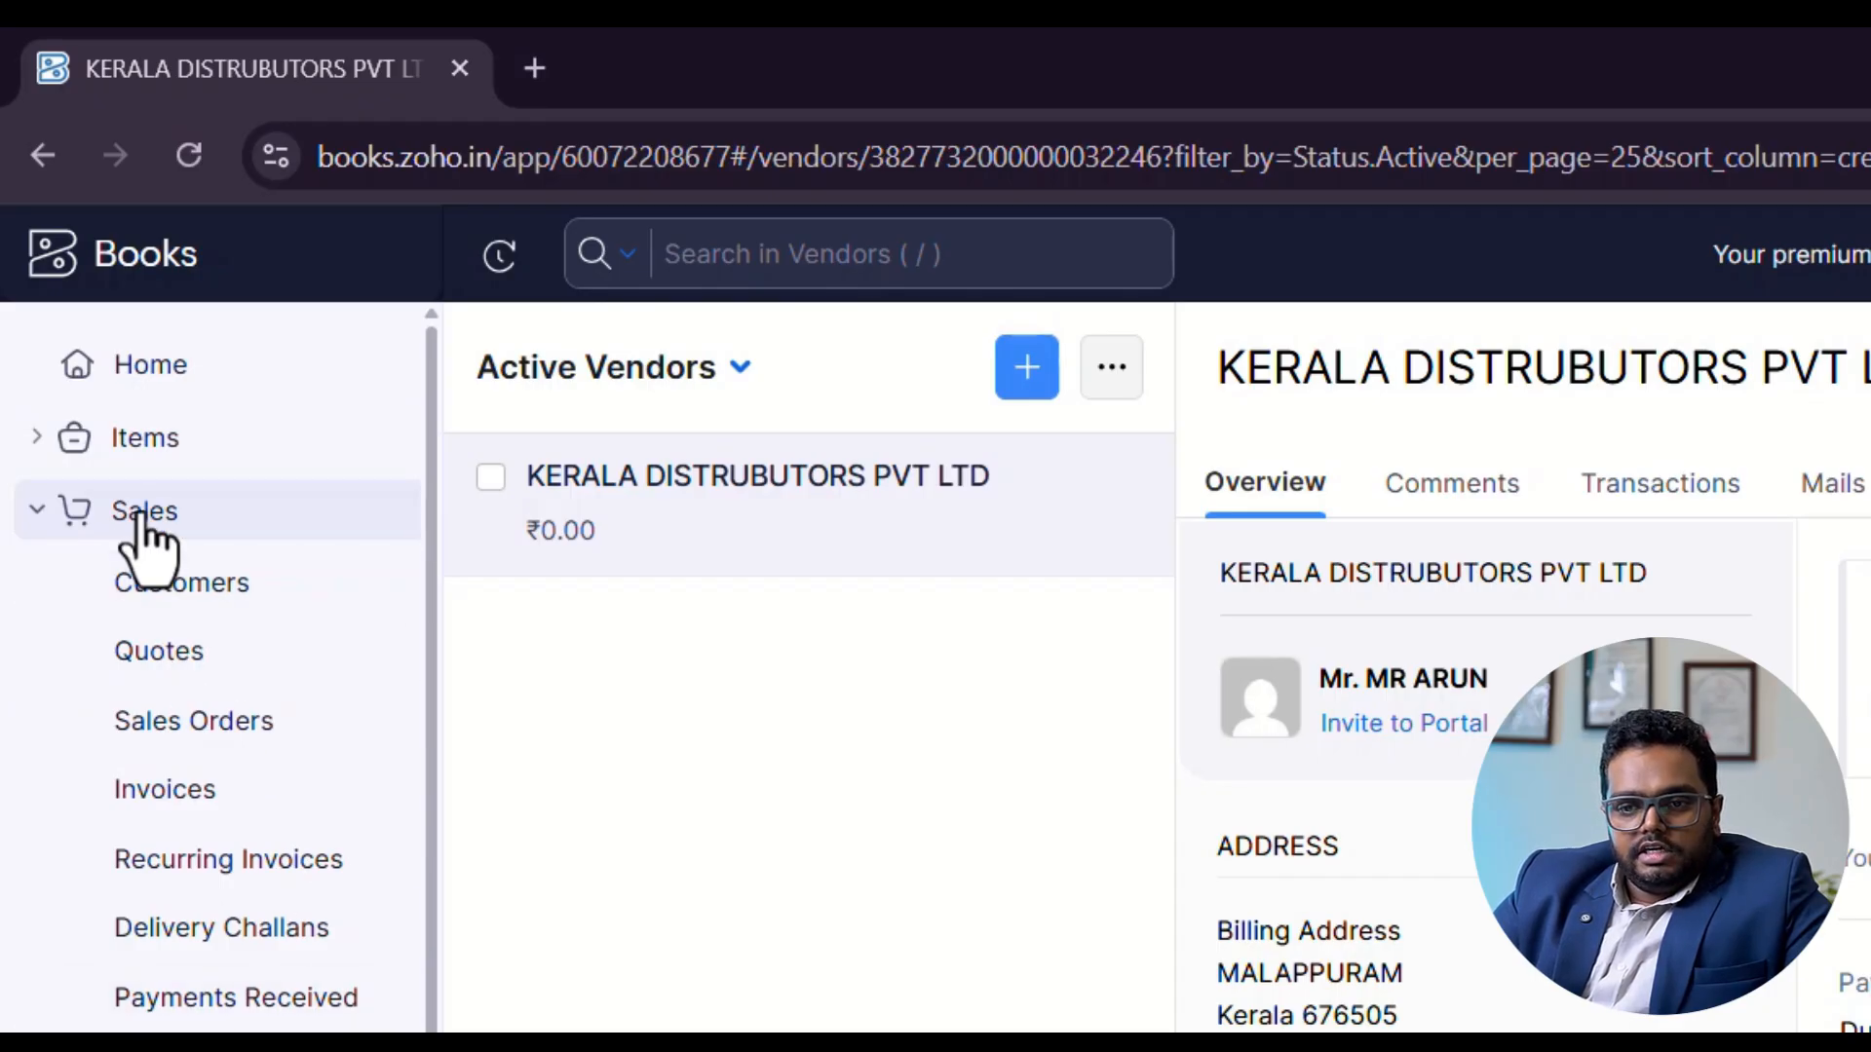
pyautogui.click(195, 592)
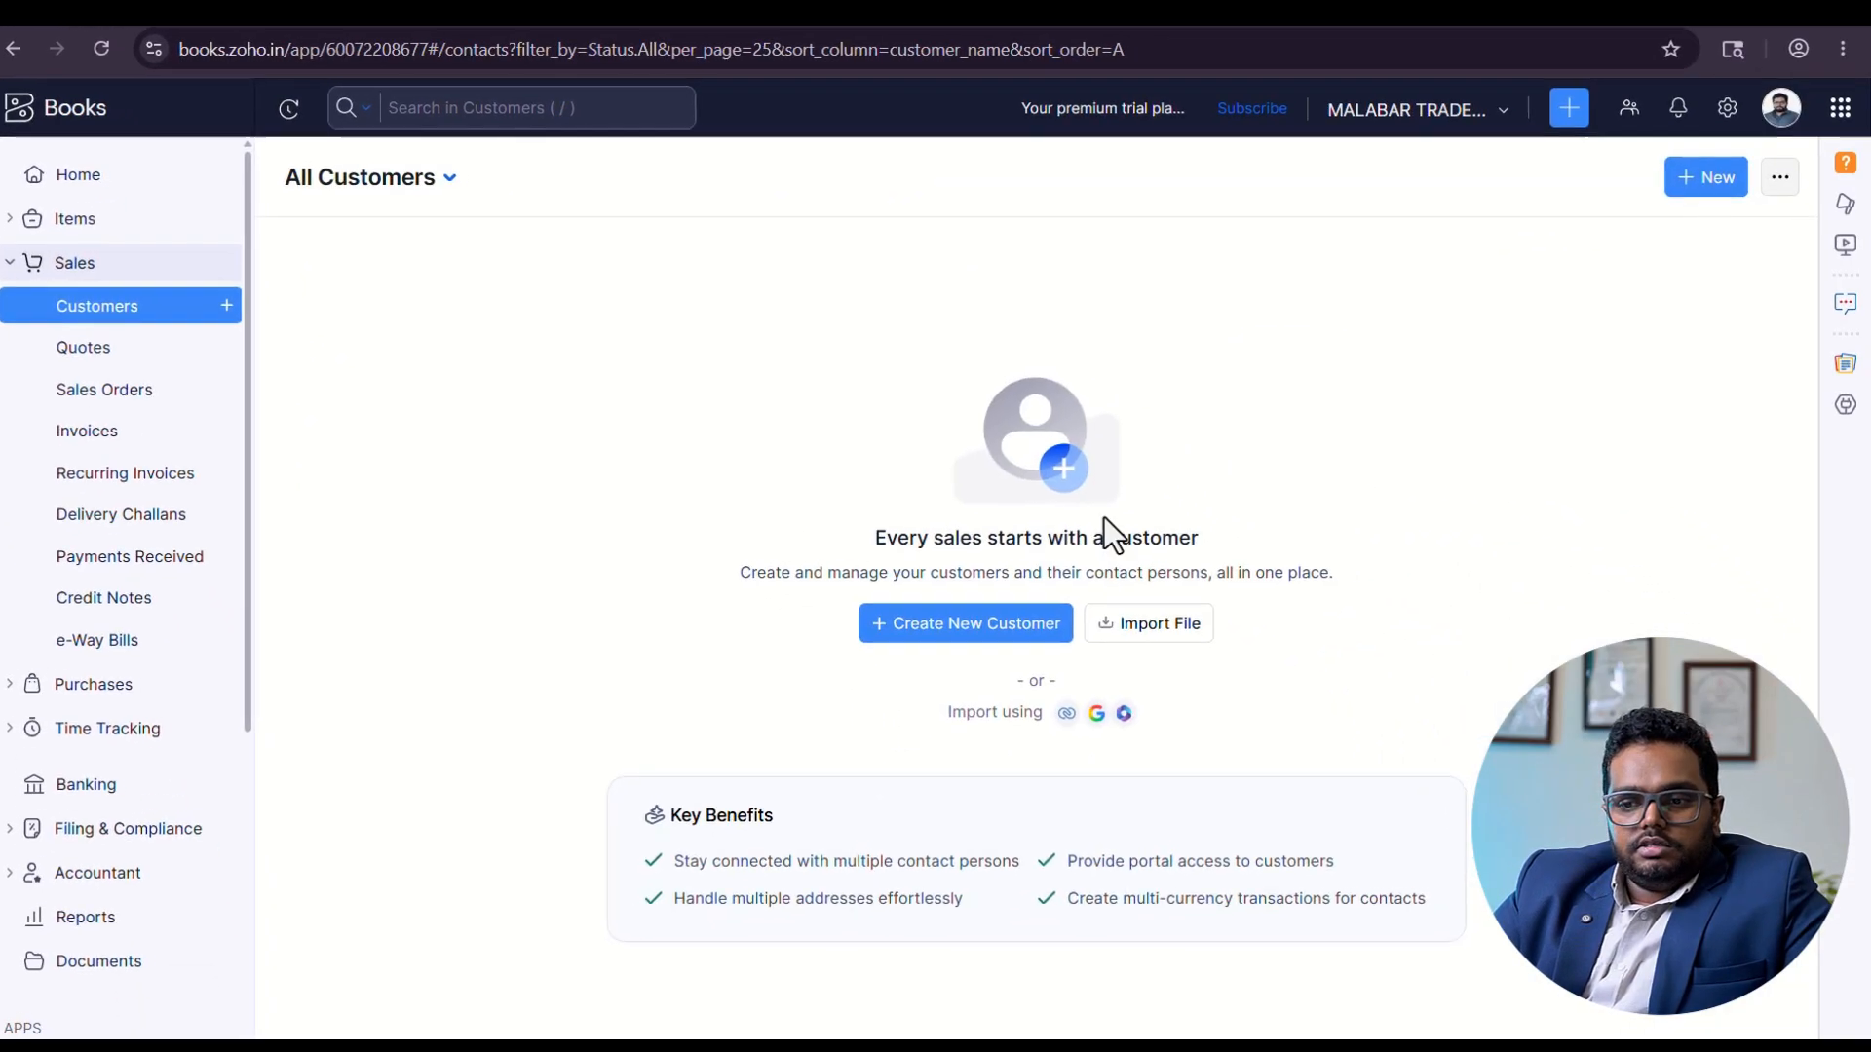
pyautogui.click(1705, 178)
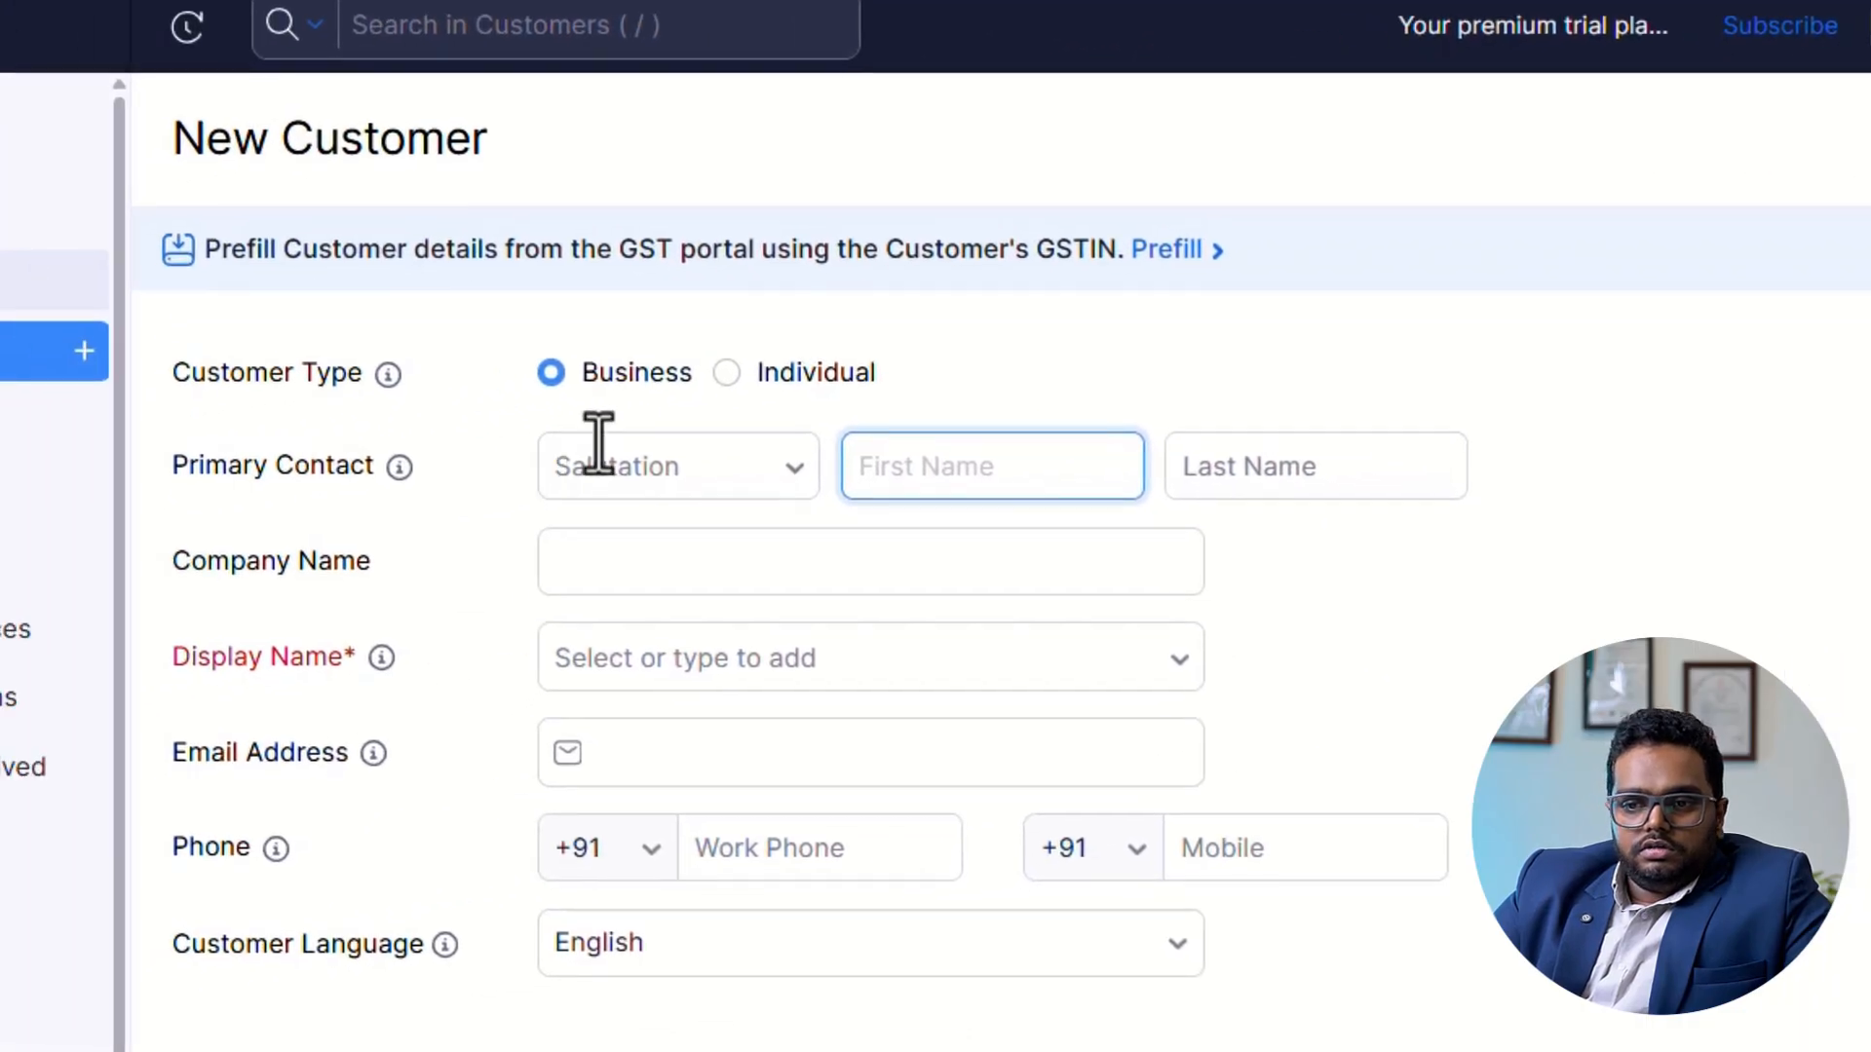
pyautogui.click(660, 481)
pyautogui.click(698, 552)
pyautogui.click(1023, 464)
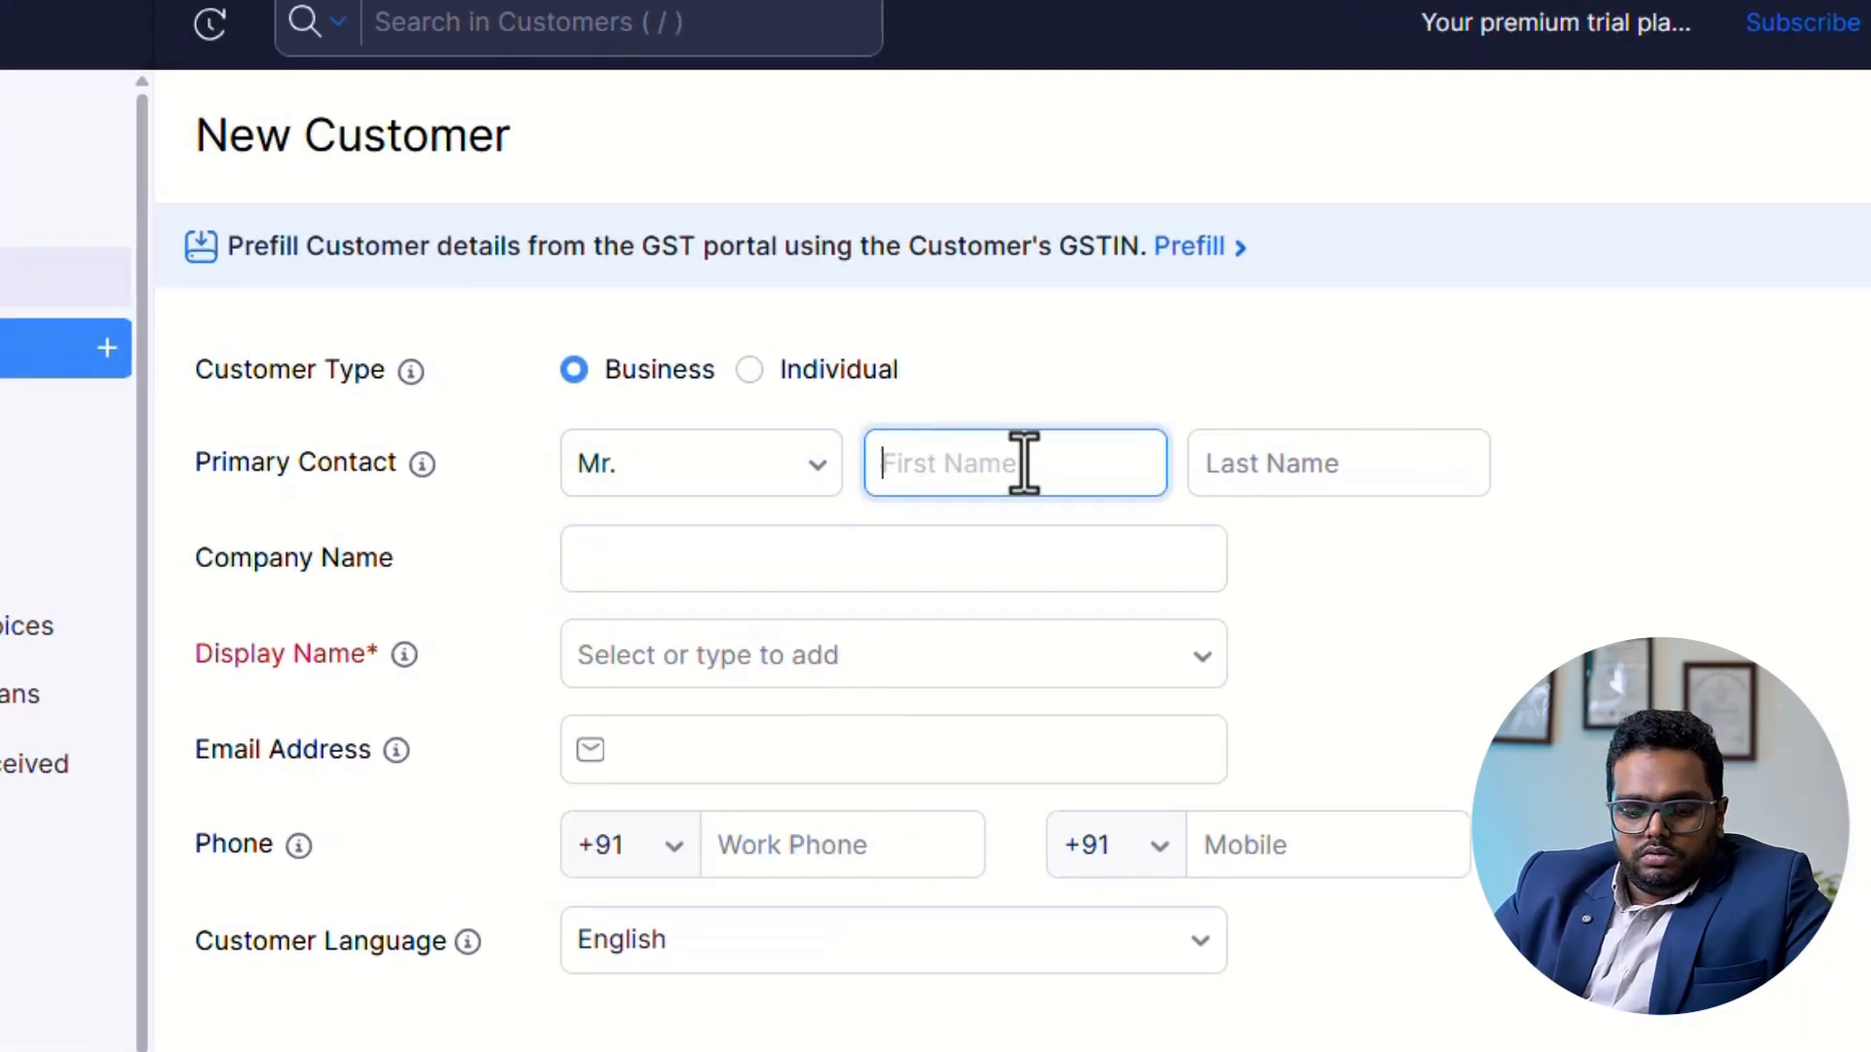
pyautogui.press('Tab')
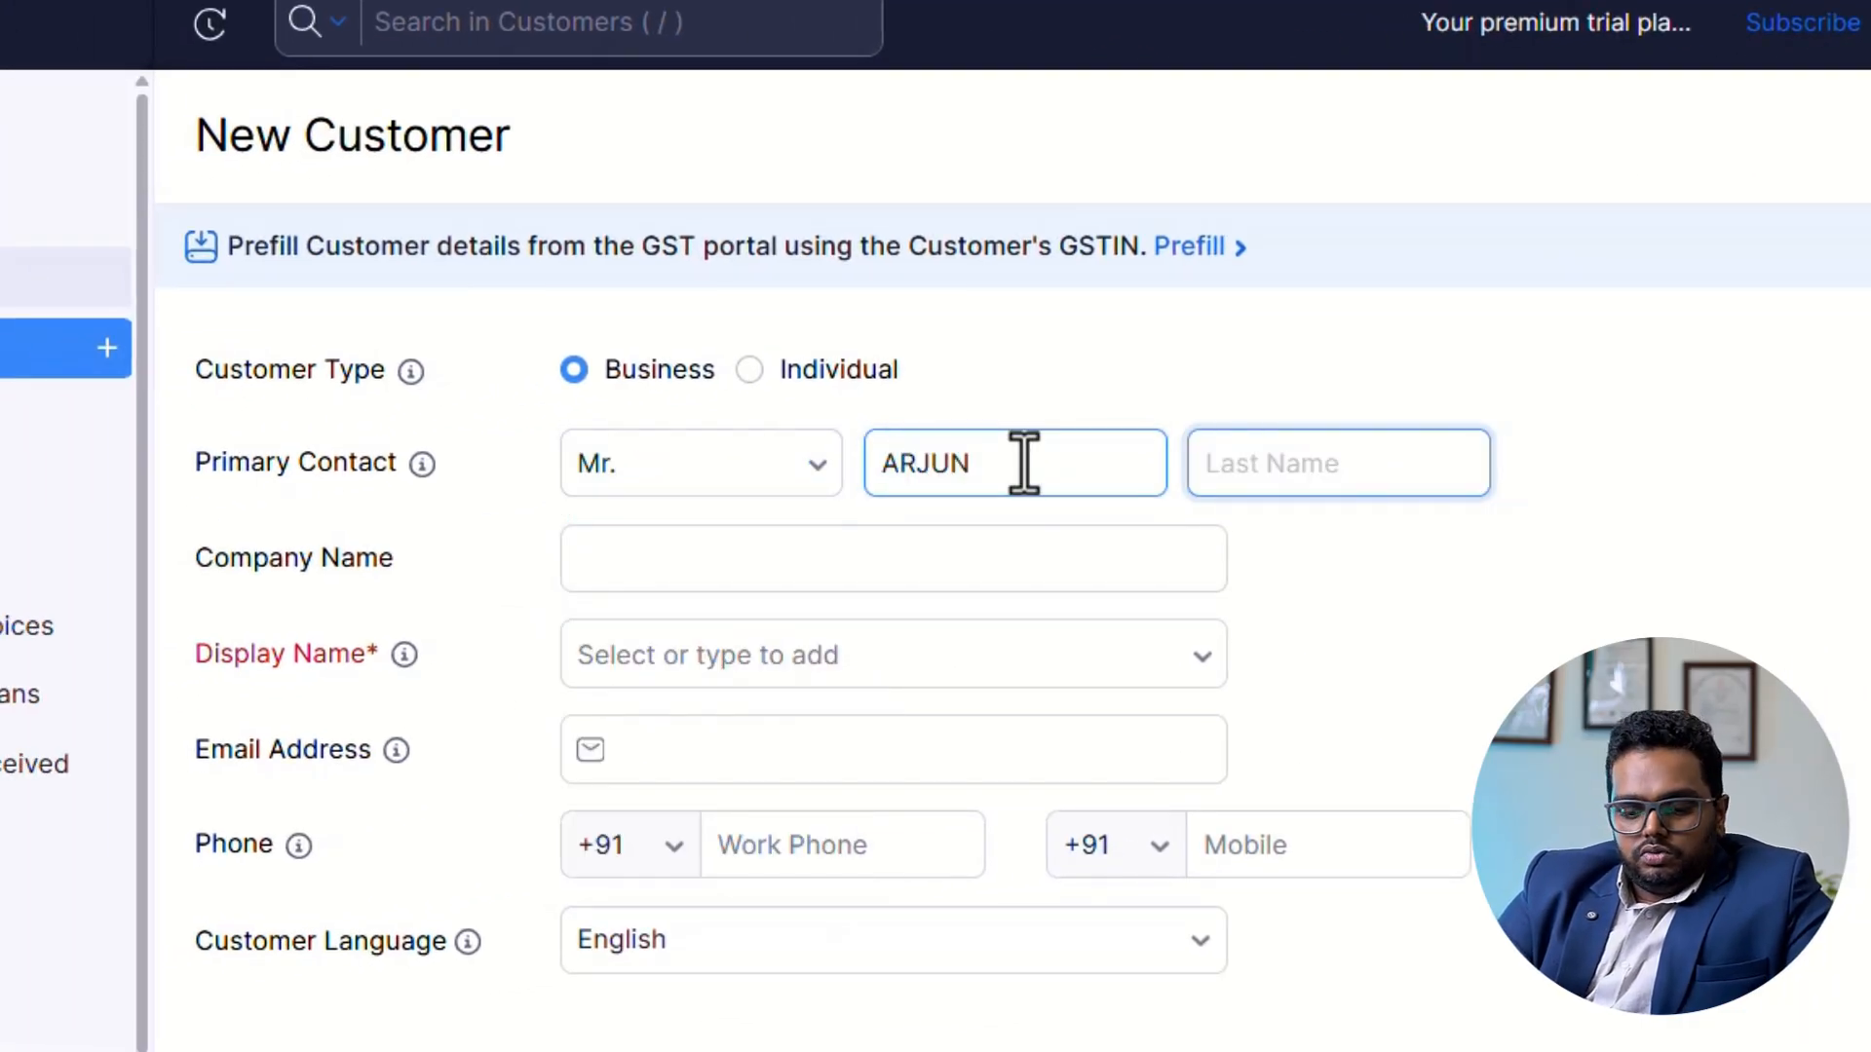
pyautogui.press('Tab')
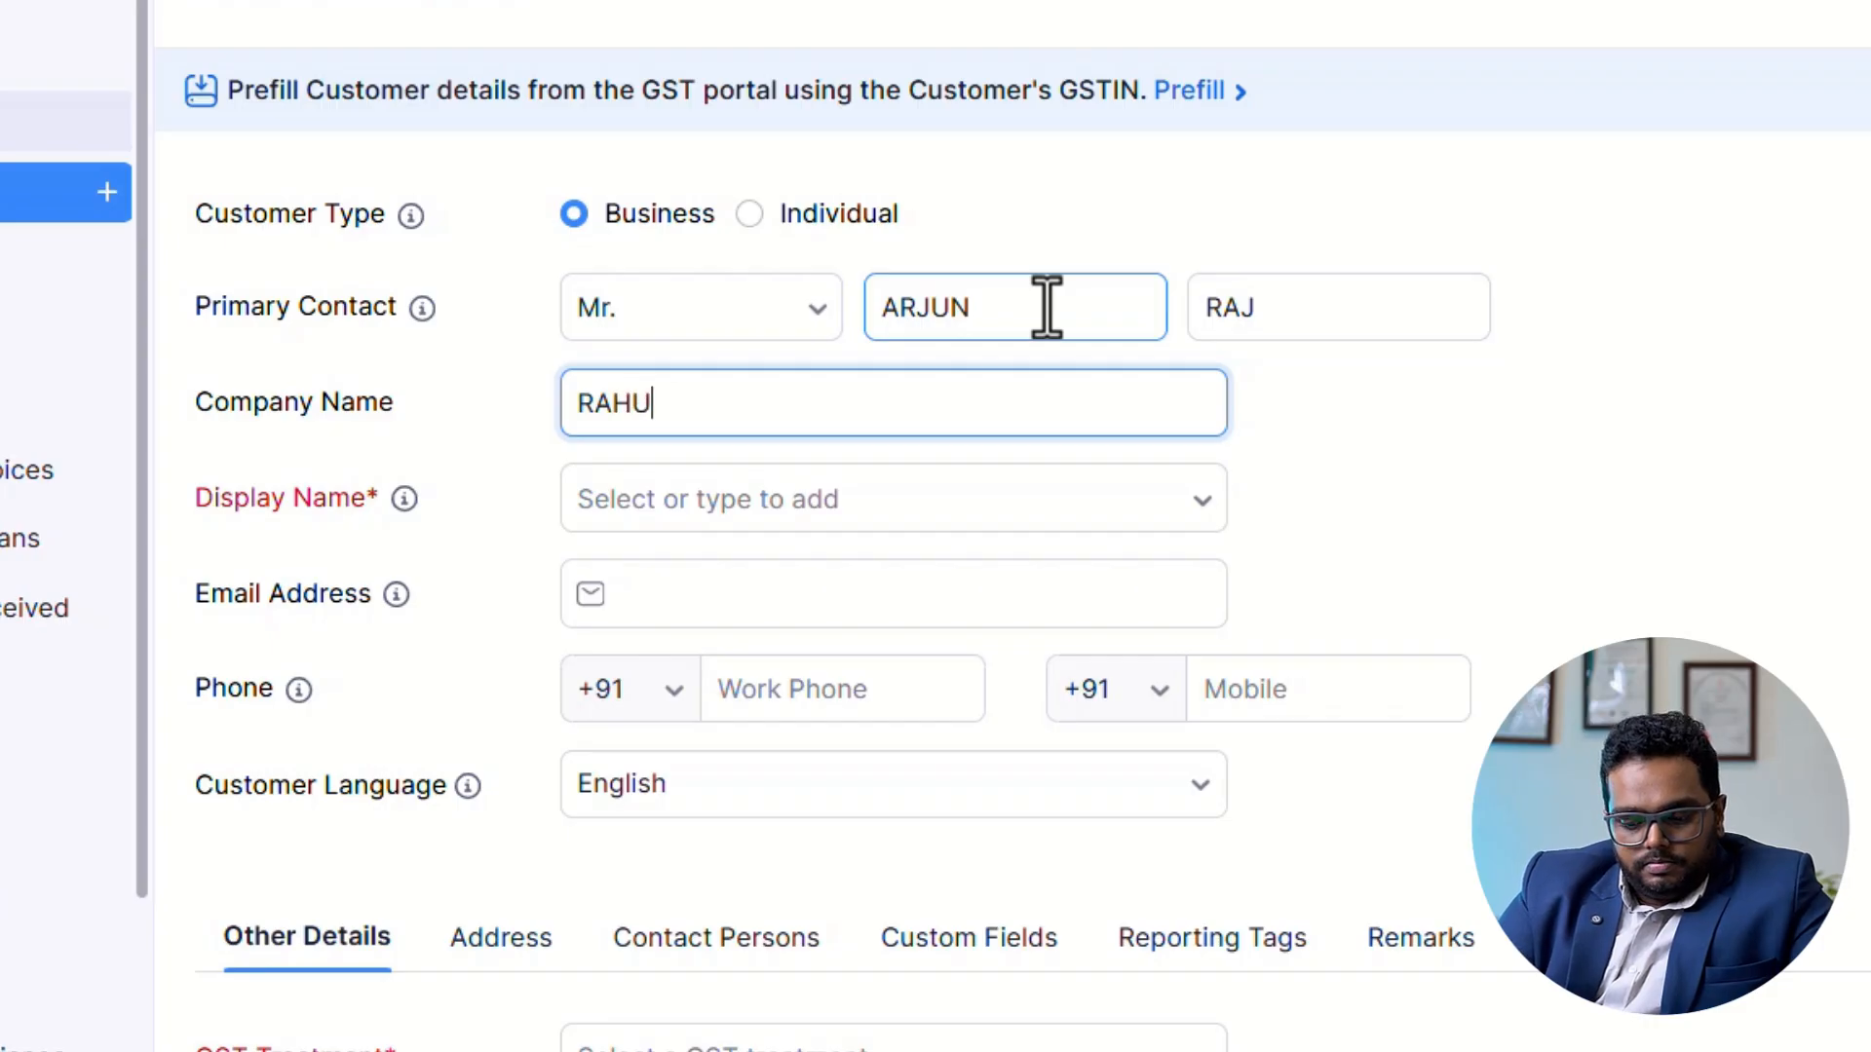
# Replace the first name of the customer's primary contact and clear the last name.
pyautogui.moveTo(1047, 307); pyautogui.dragTo(667, 307)
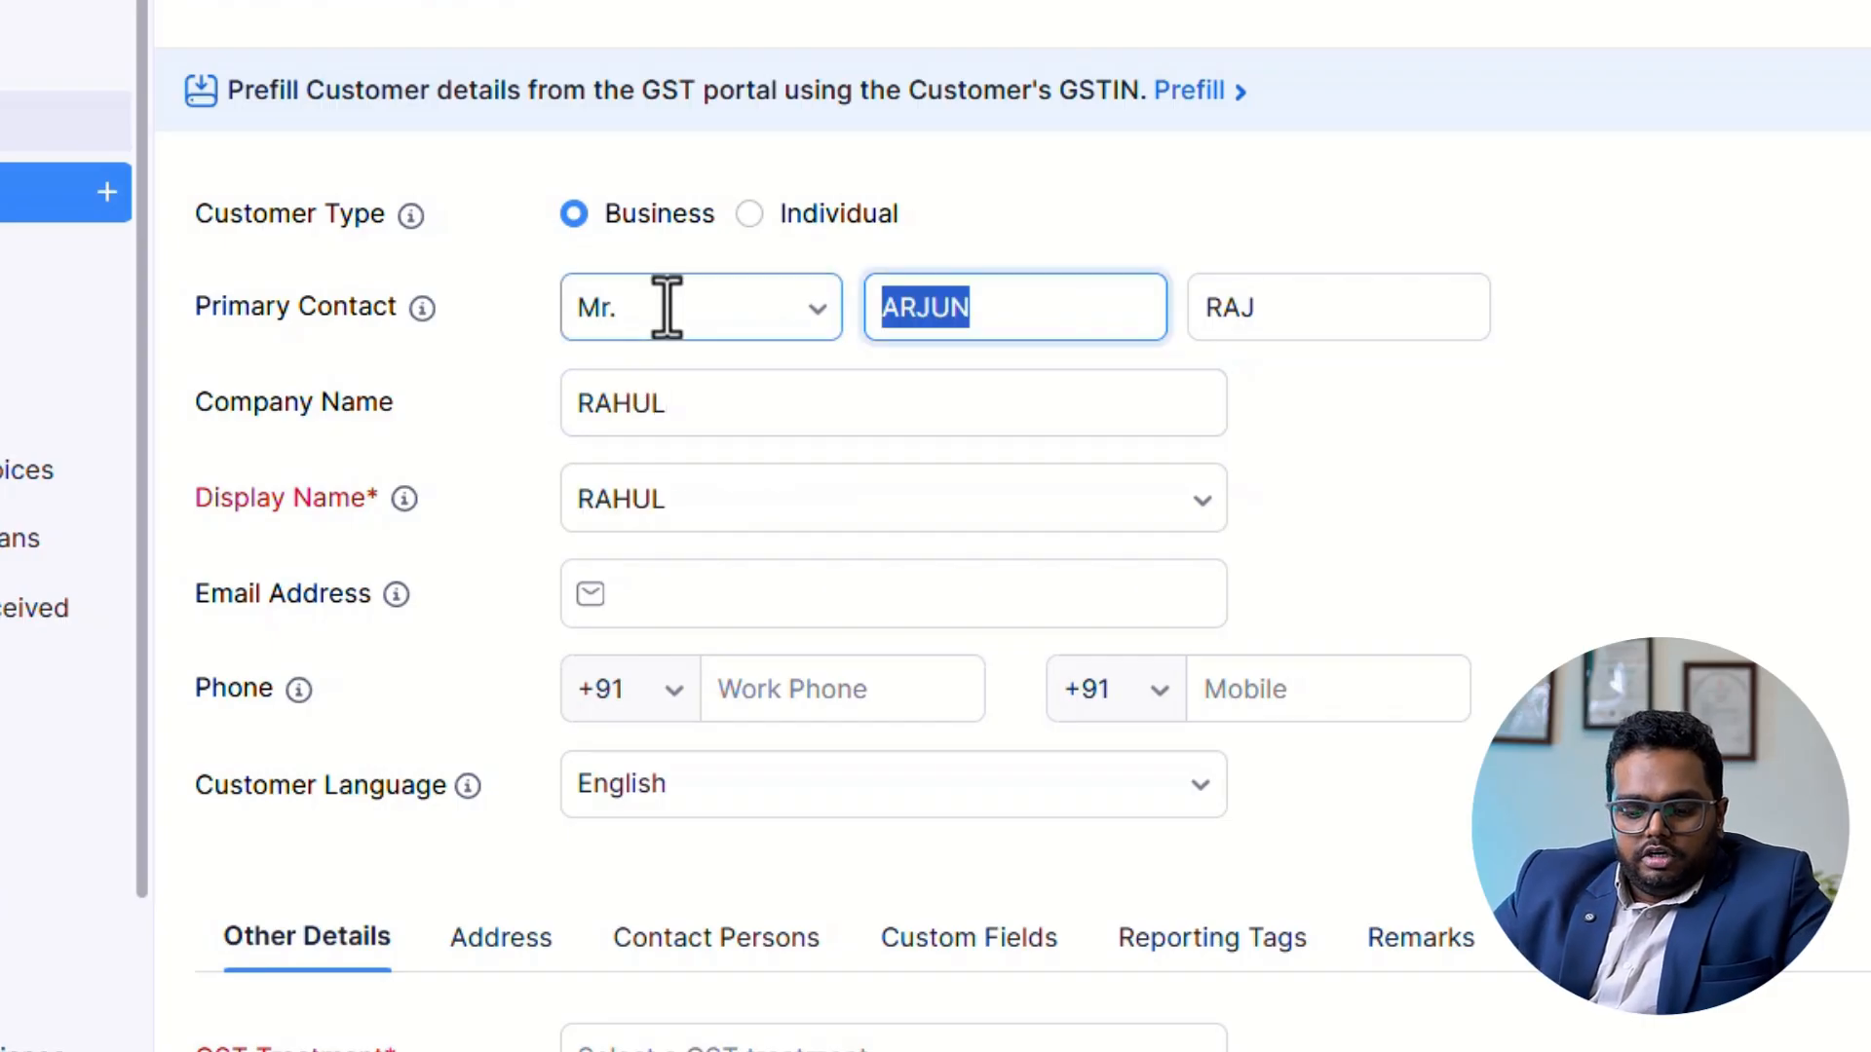
pyautogui.write('RAHUL')
pyautogui.press('Tab')
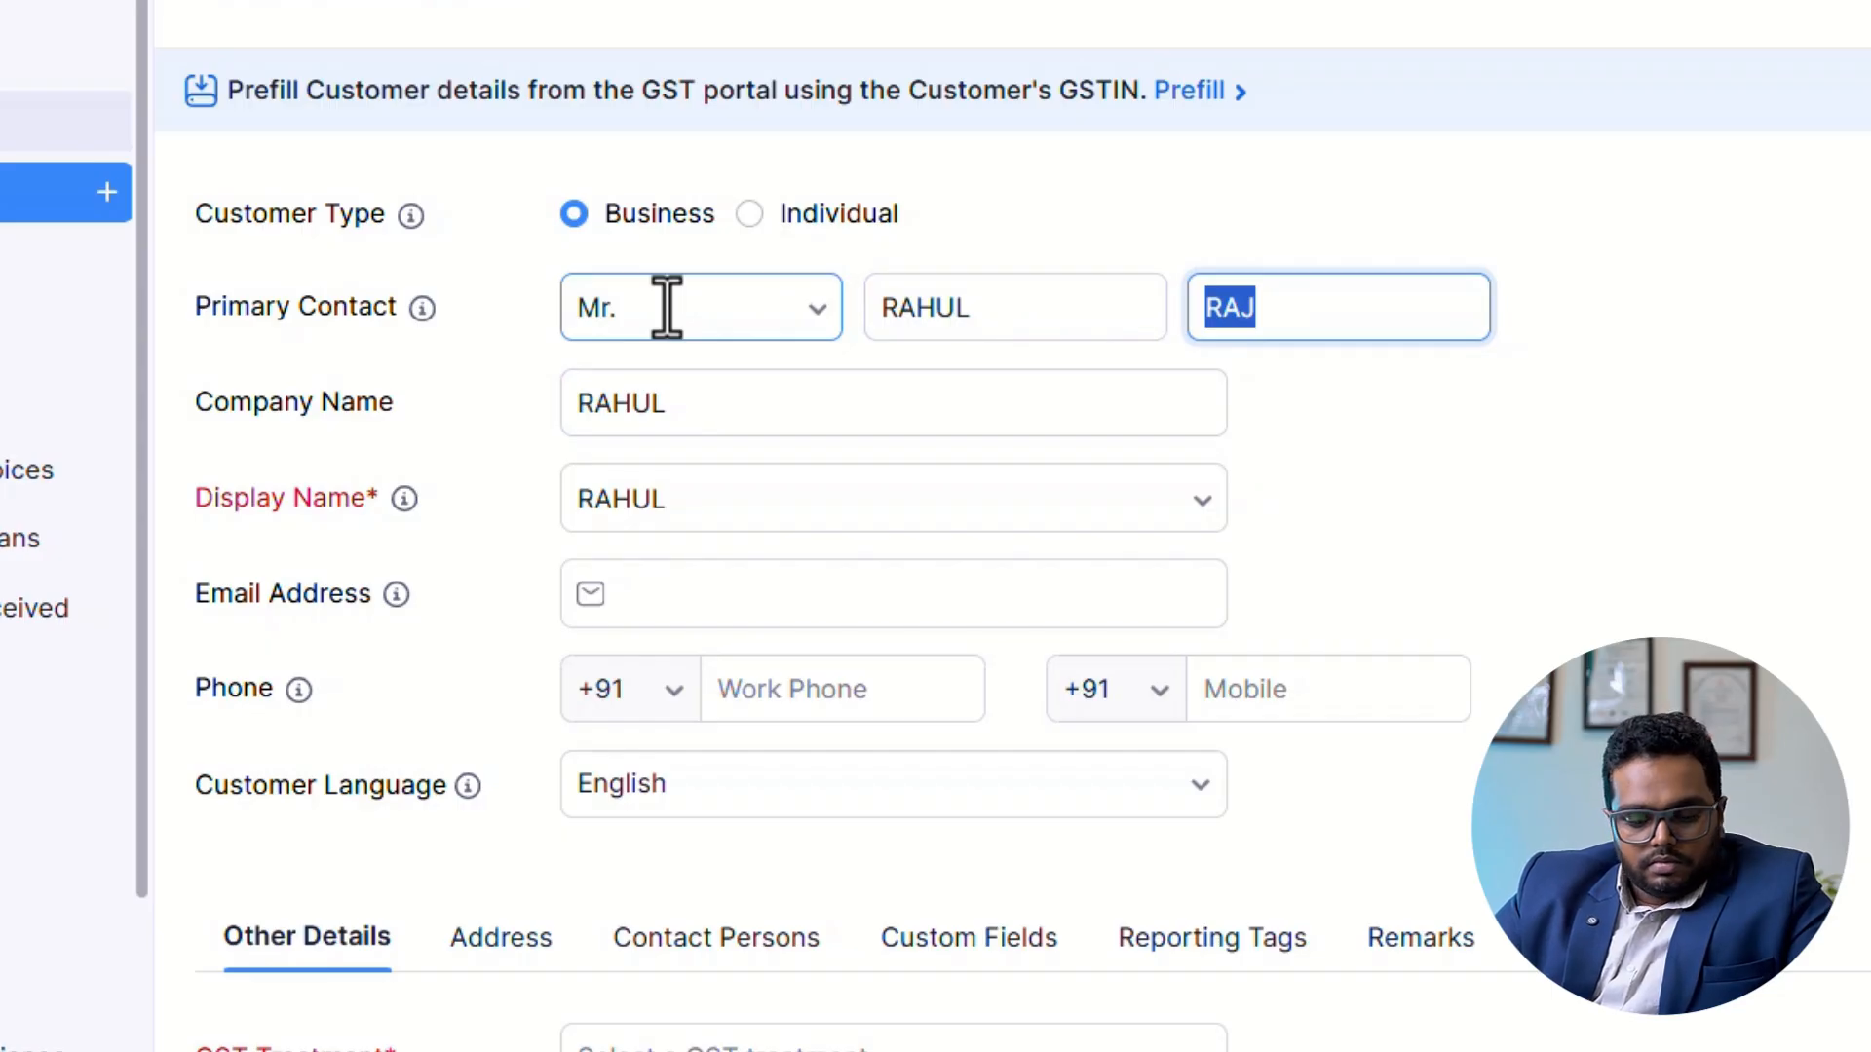
pyautogui.press('BackSpace')
pyautogui.scroll(-2, 376, 585)
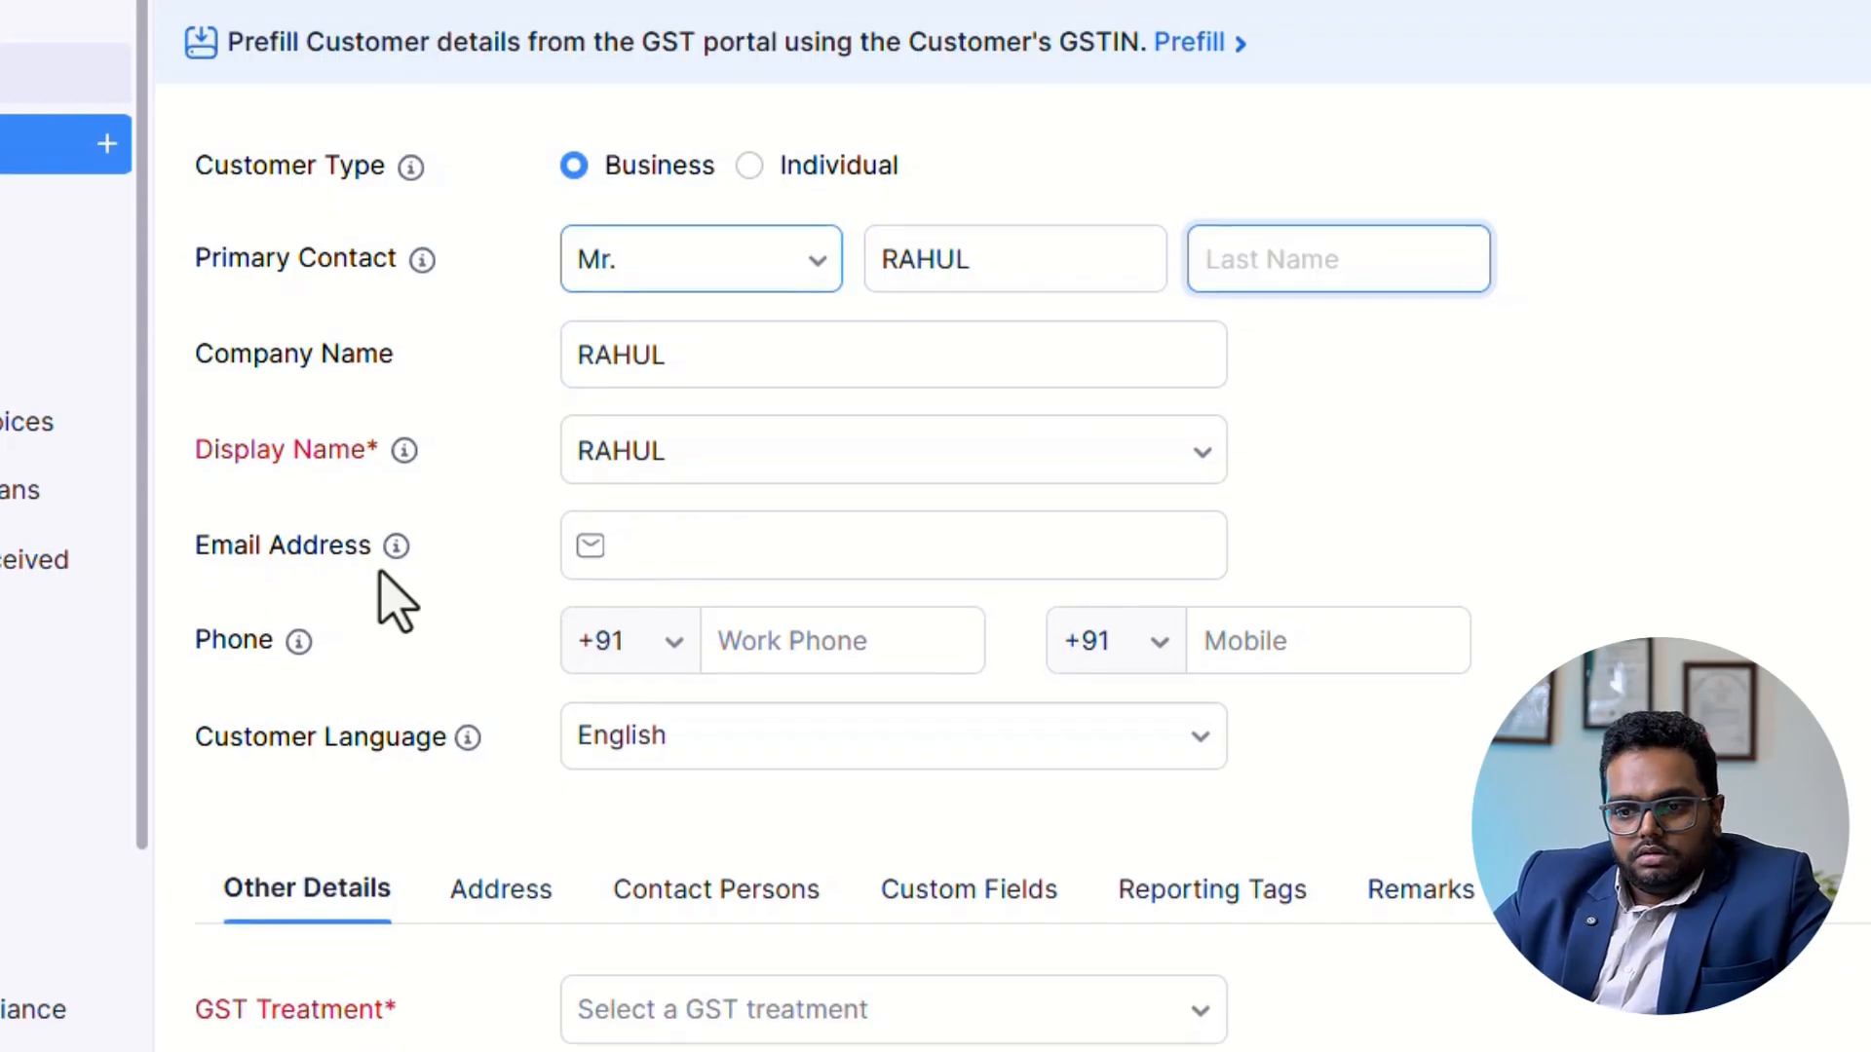
# Set the customer's company name to RAHUL STORES and review the display name choices.
pyautogui.click(770, 287)
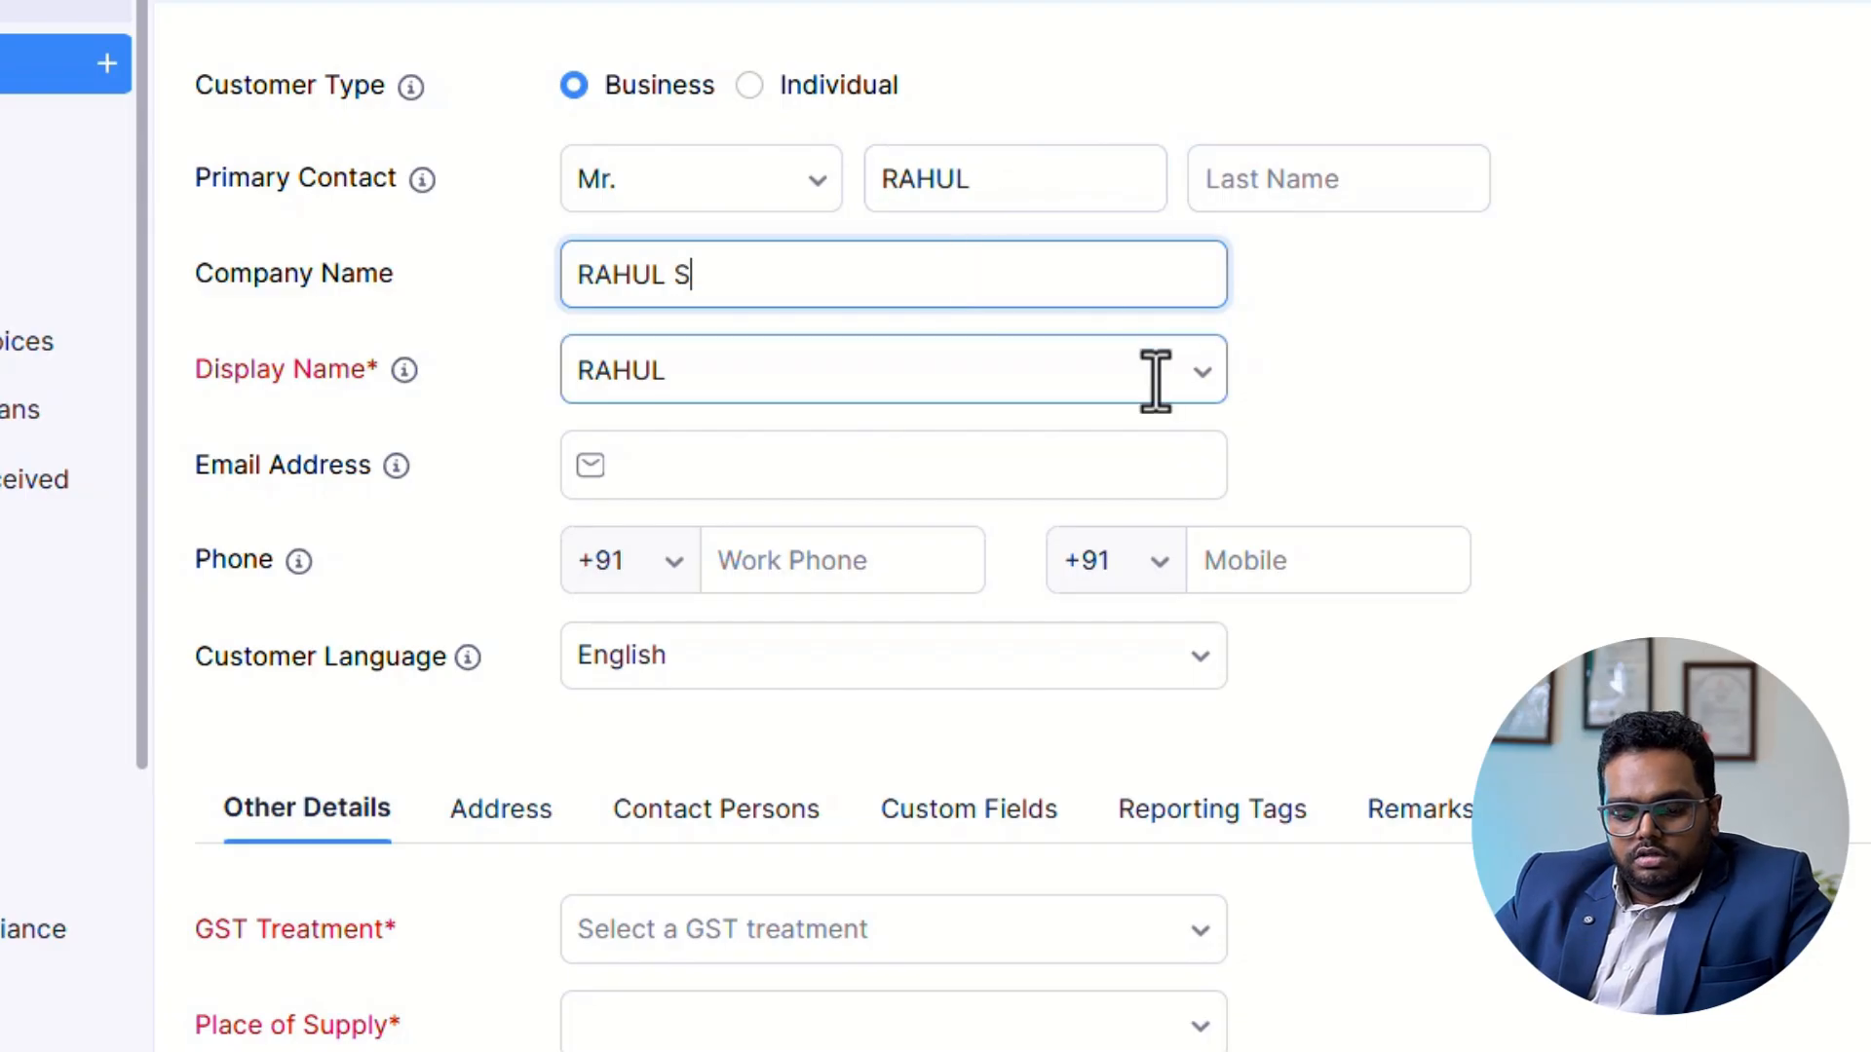
pyautogui.write('STORES')
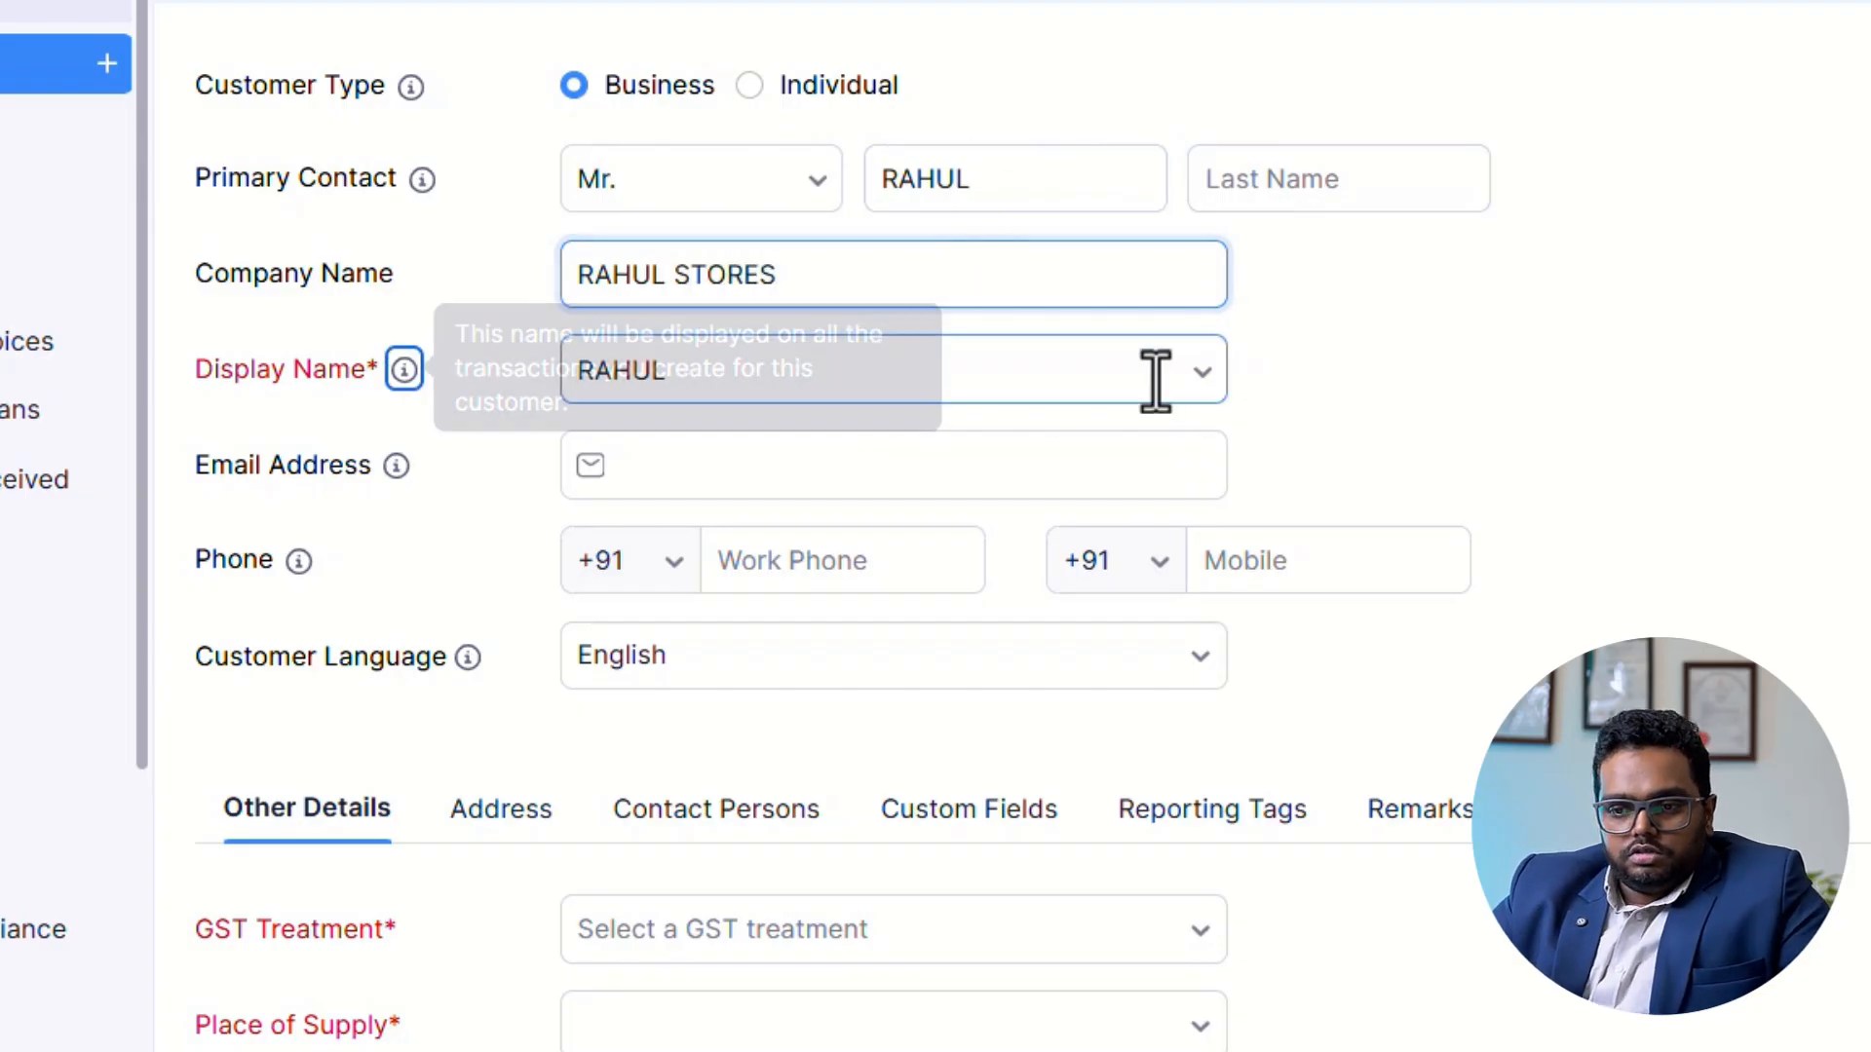
pyautogui.click(1107, 390)
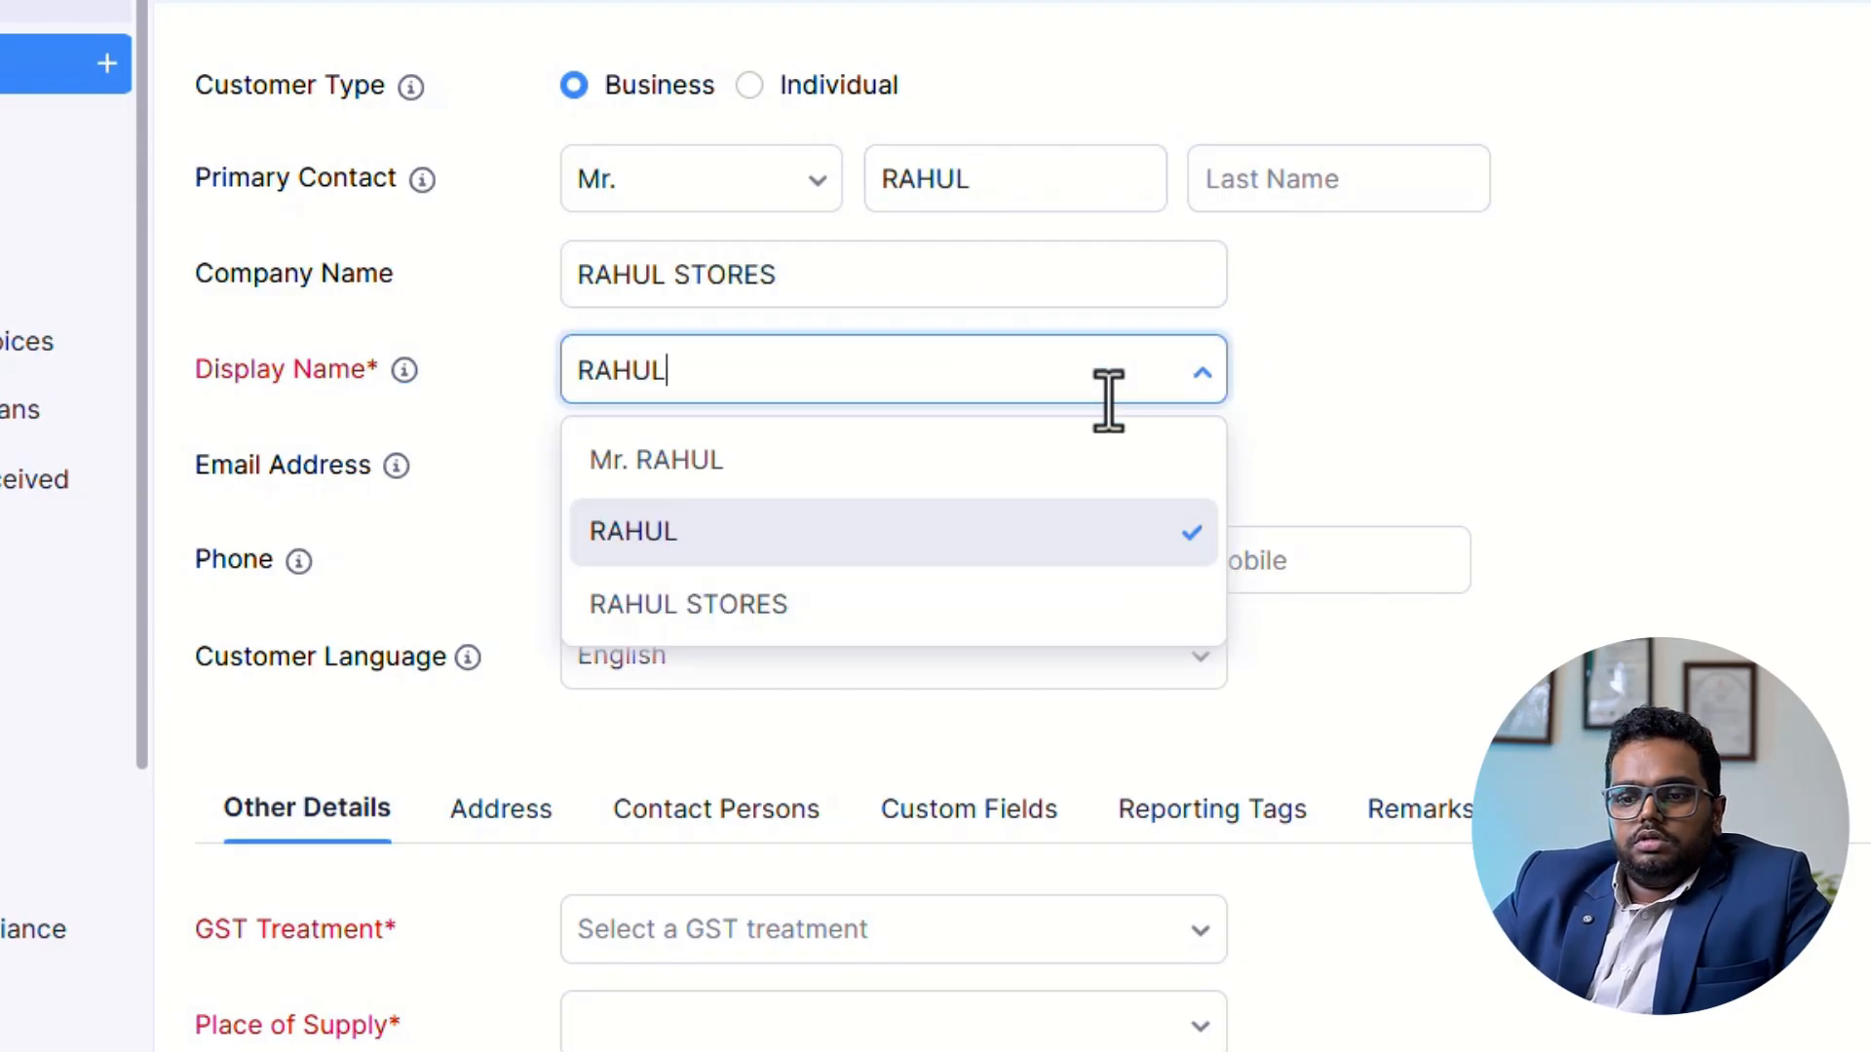
pyautogui.click(1263, 585)
pyautogui.click(834, 480)
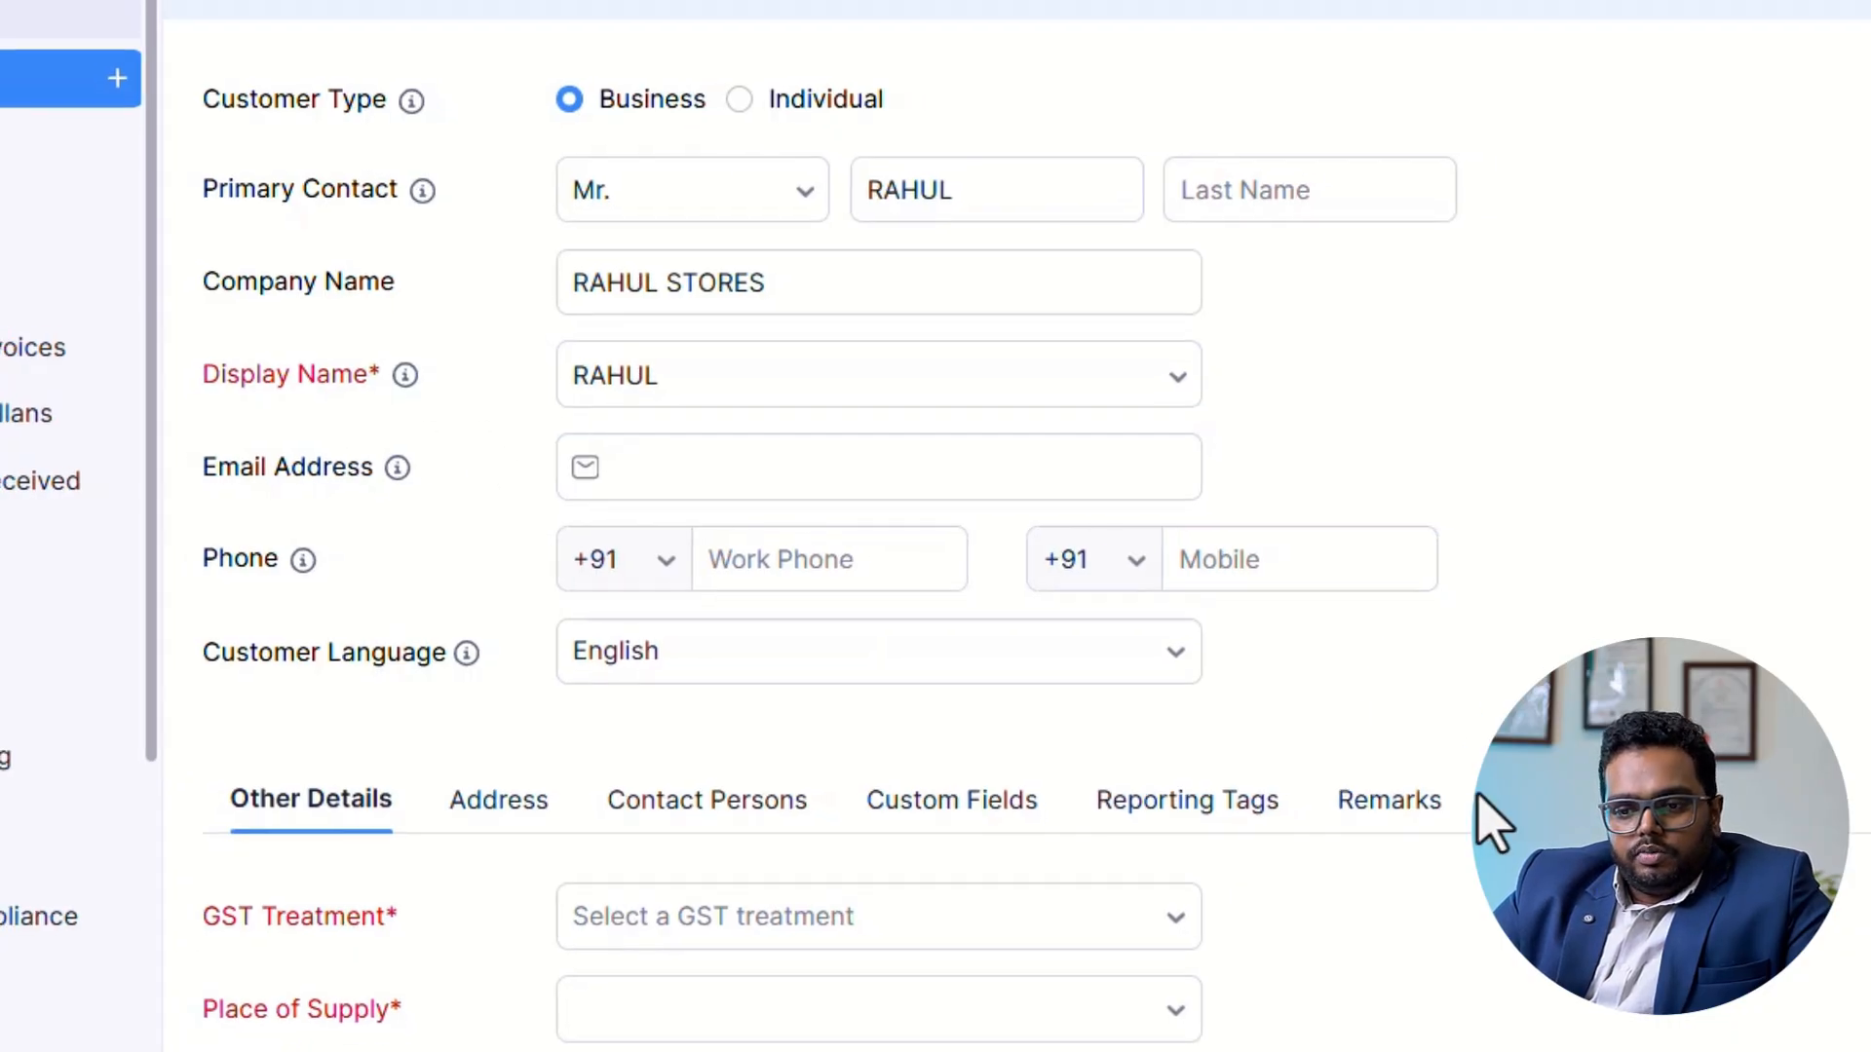
# Set the customer's GST treatment to Registered Business - Regular and enter the customer's GSTIN.
pyautogui.scroll(-5, 1452, 662)
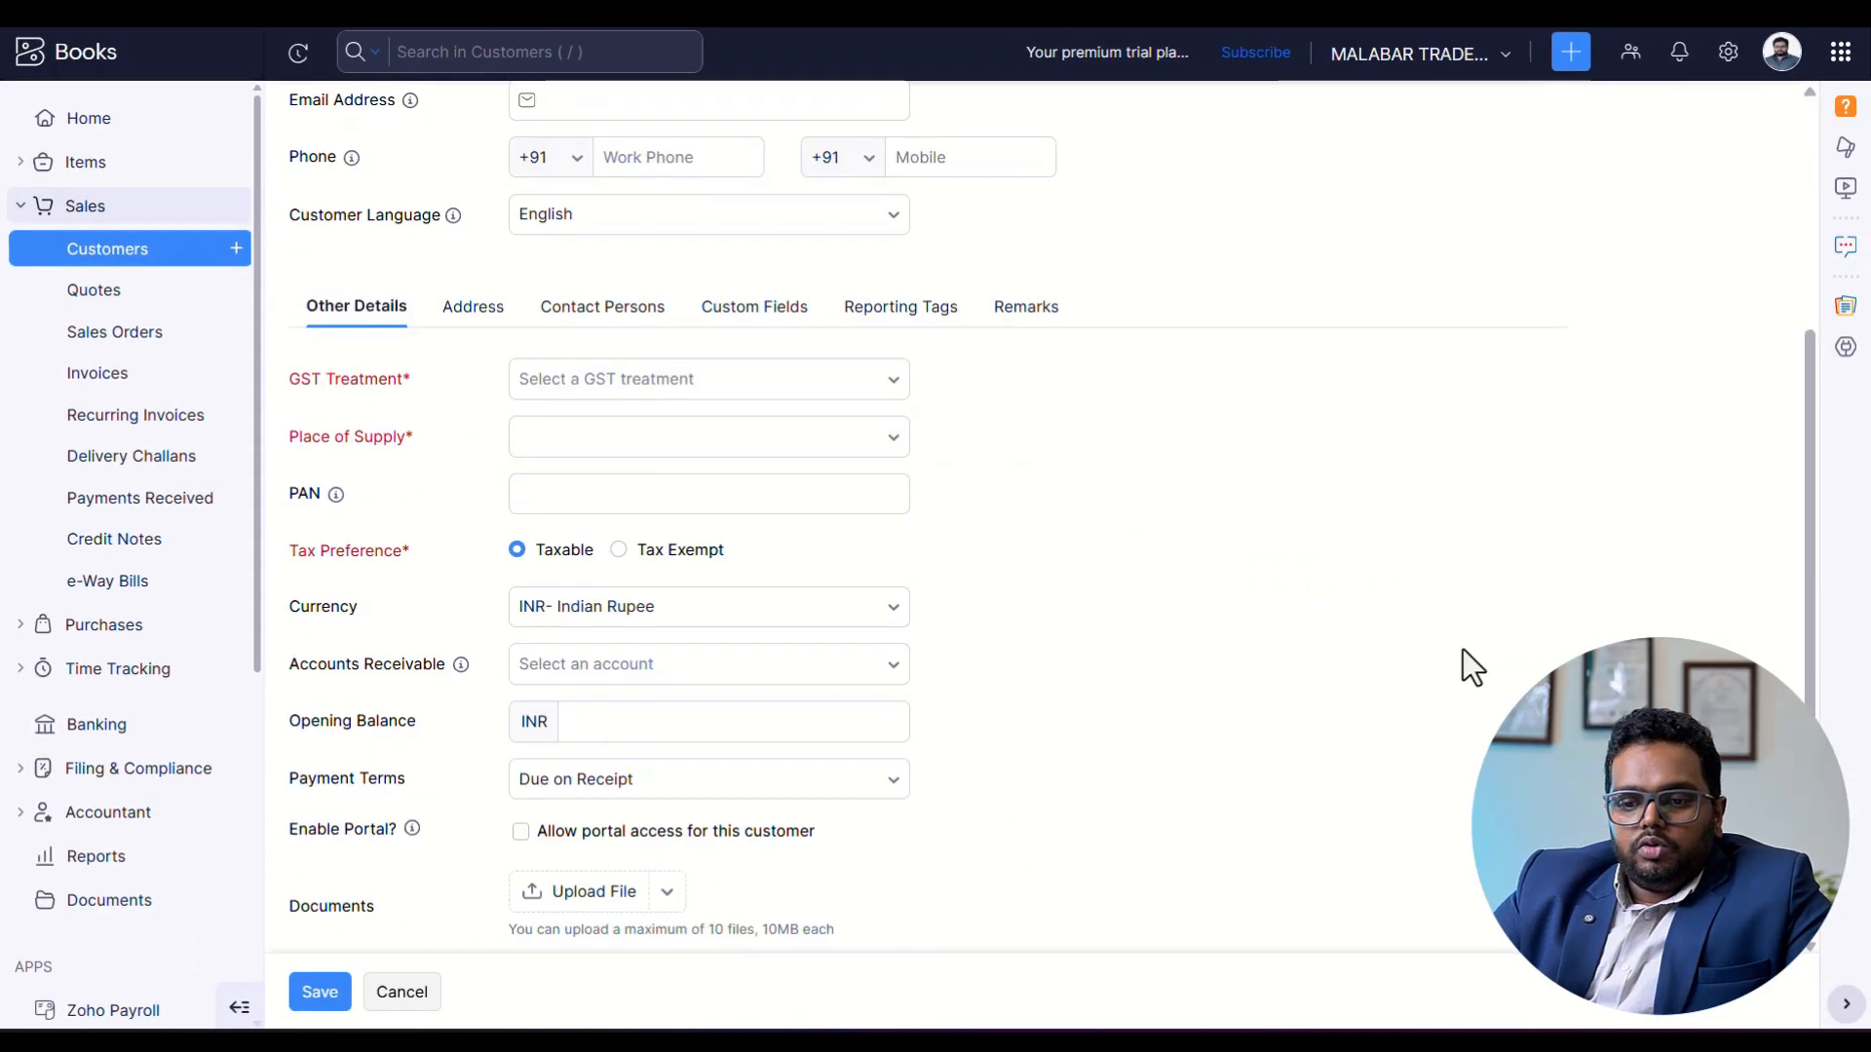
pyautogui.click(789, 472)
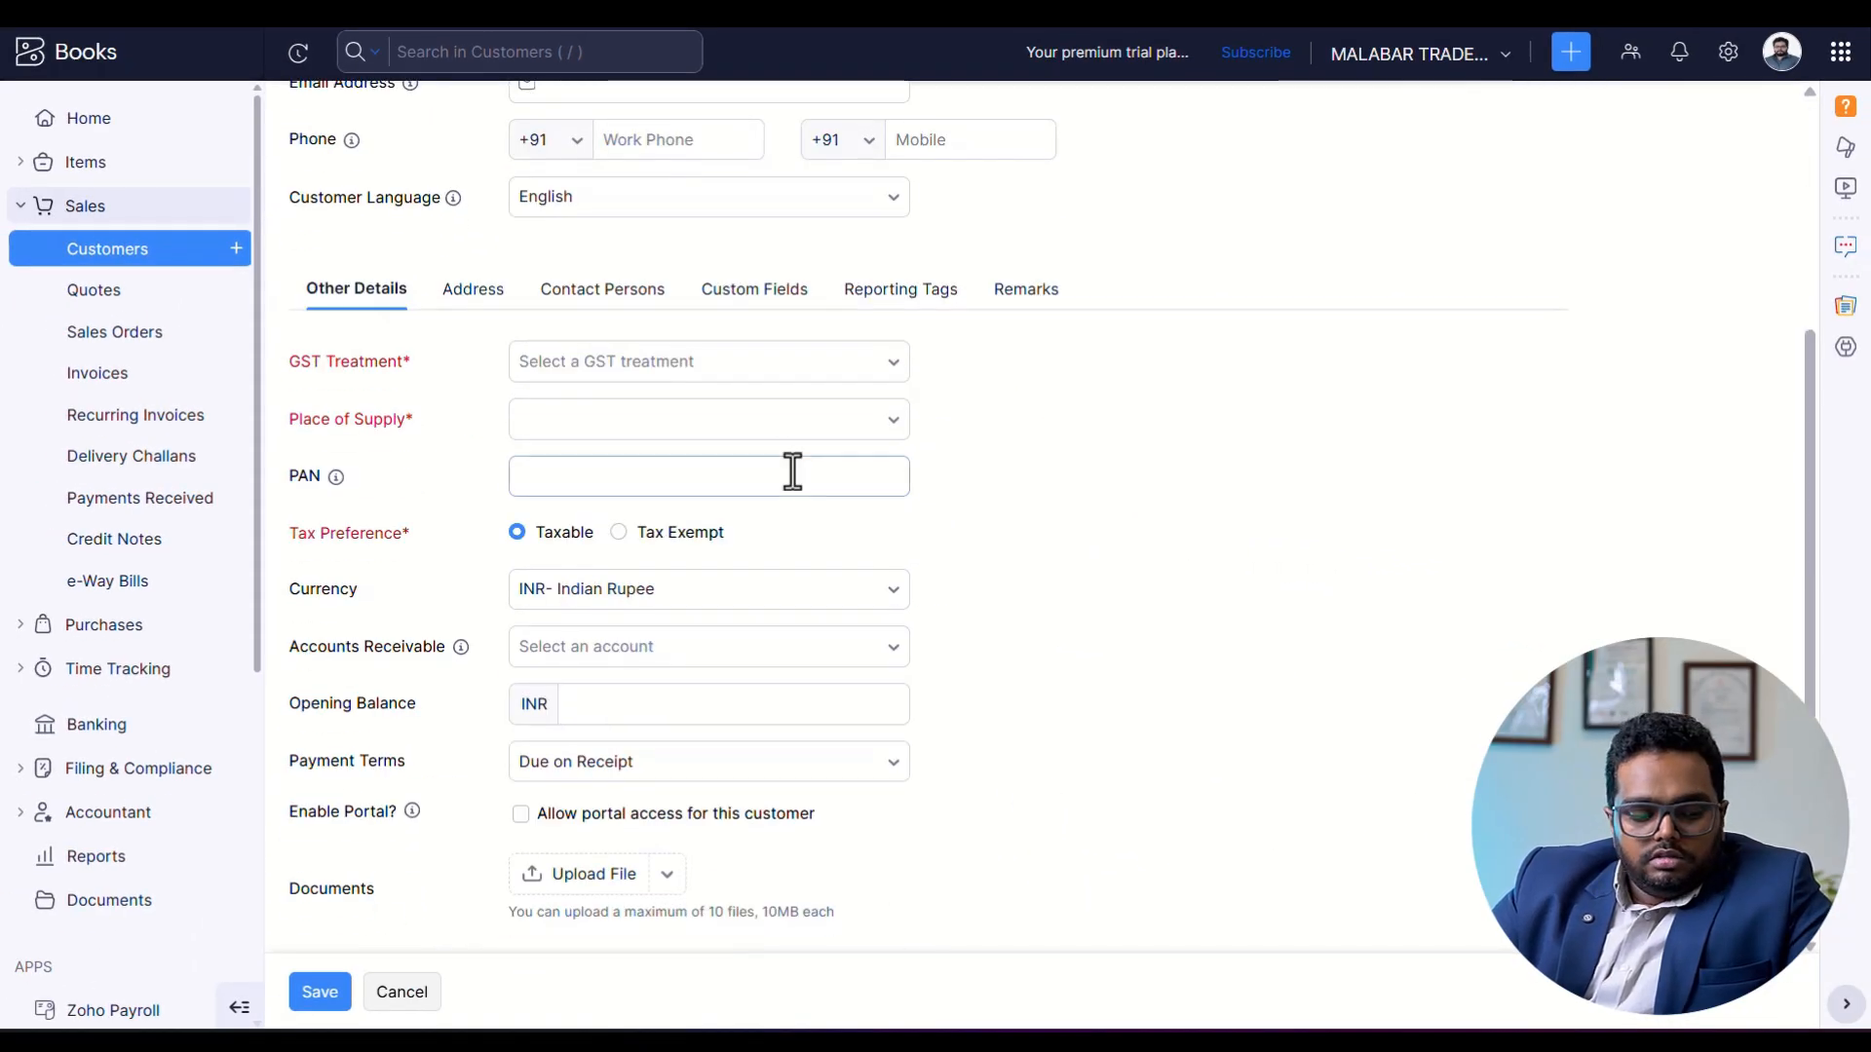
pyautogui.click(617, 370)
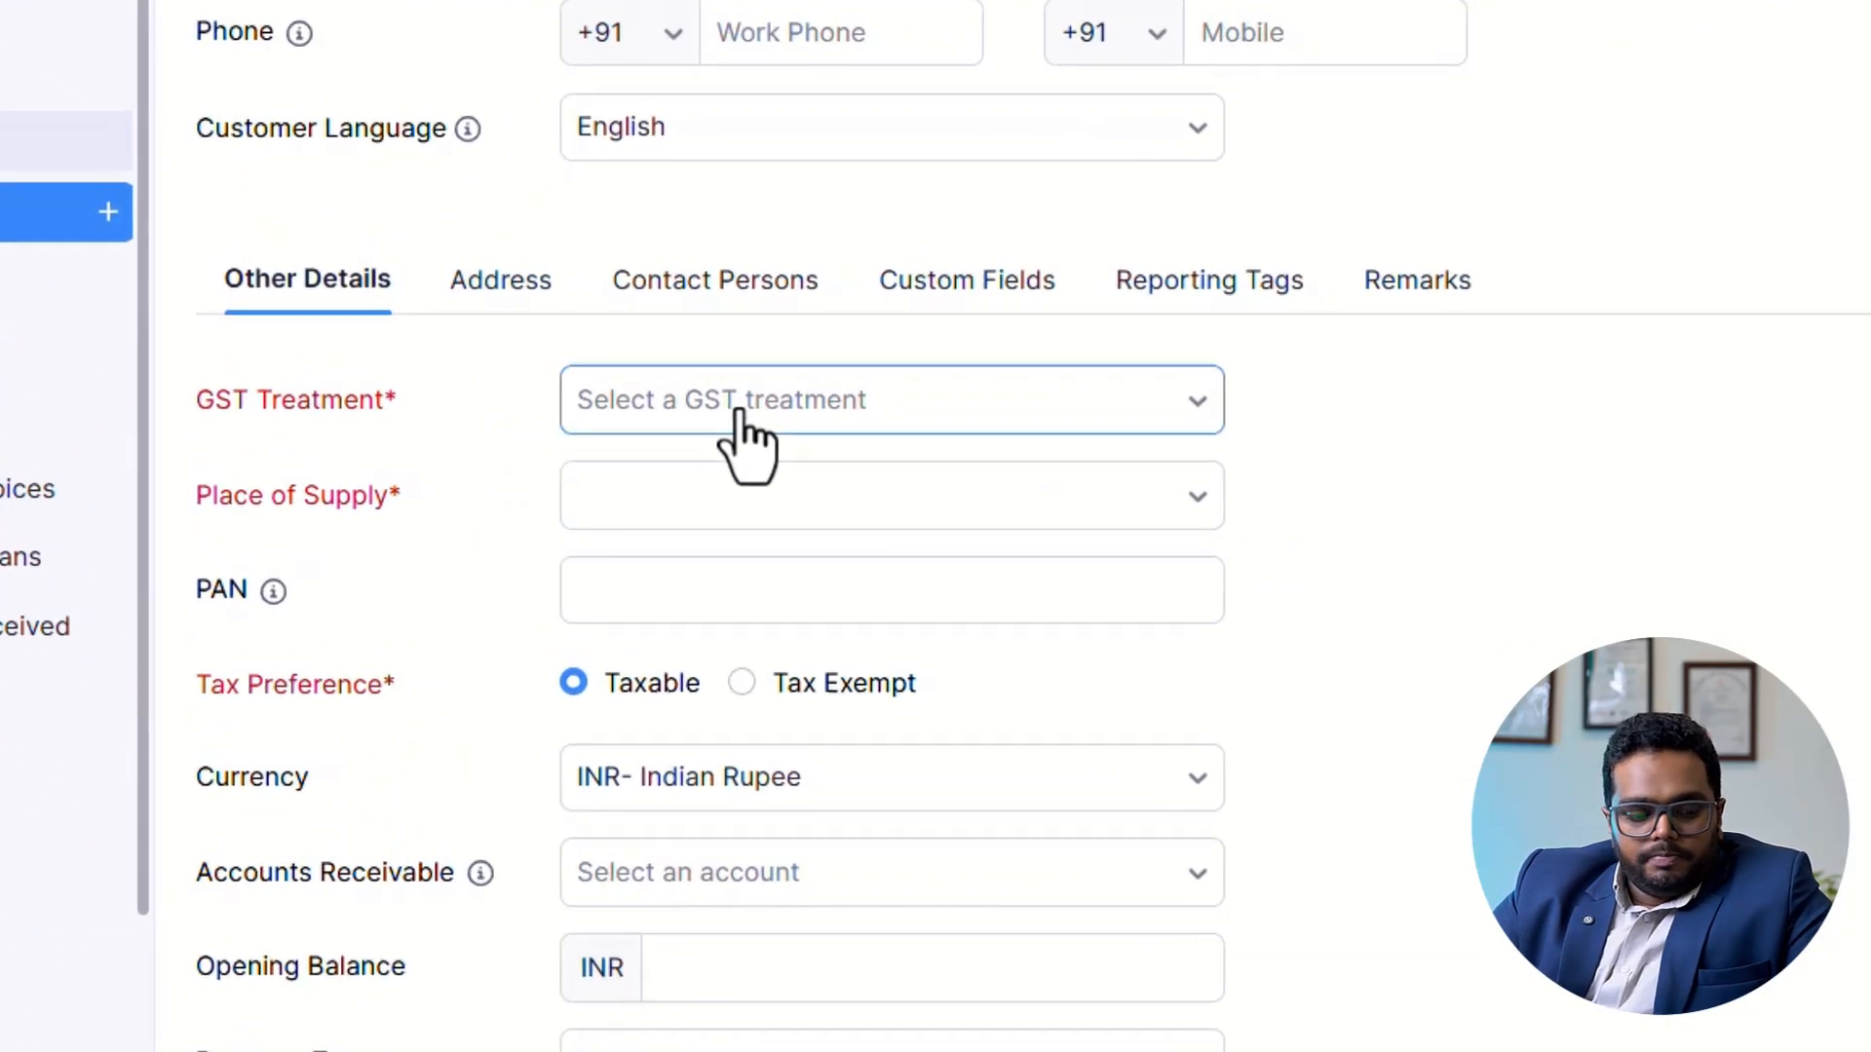
pyautogui.click(741, 413)
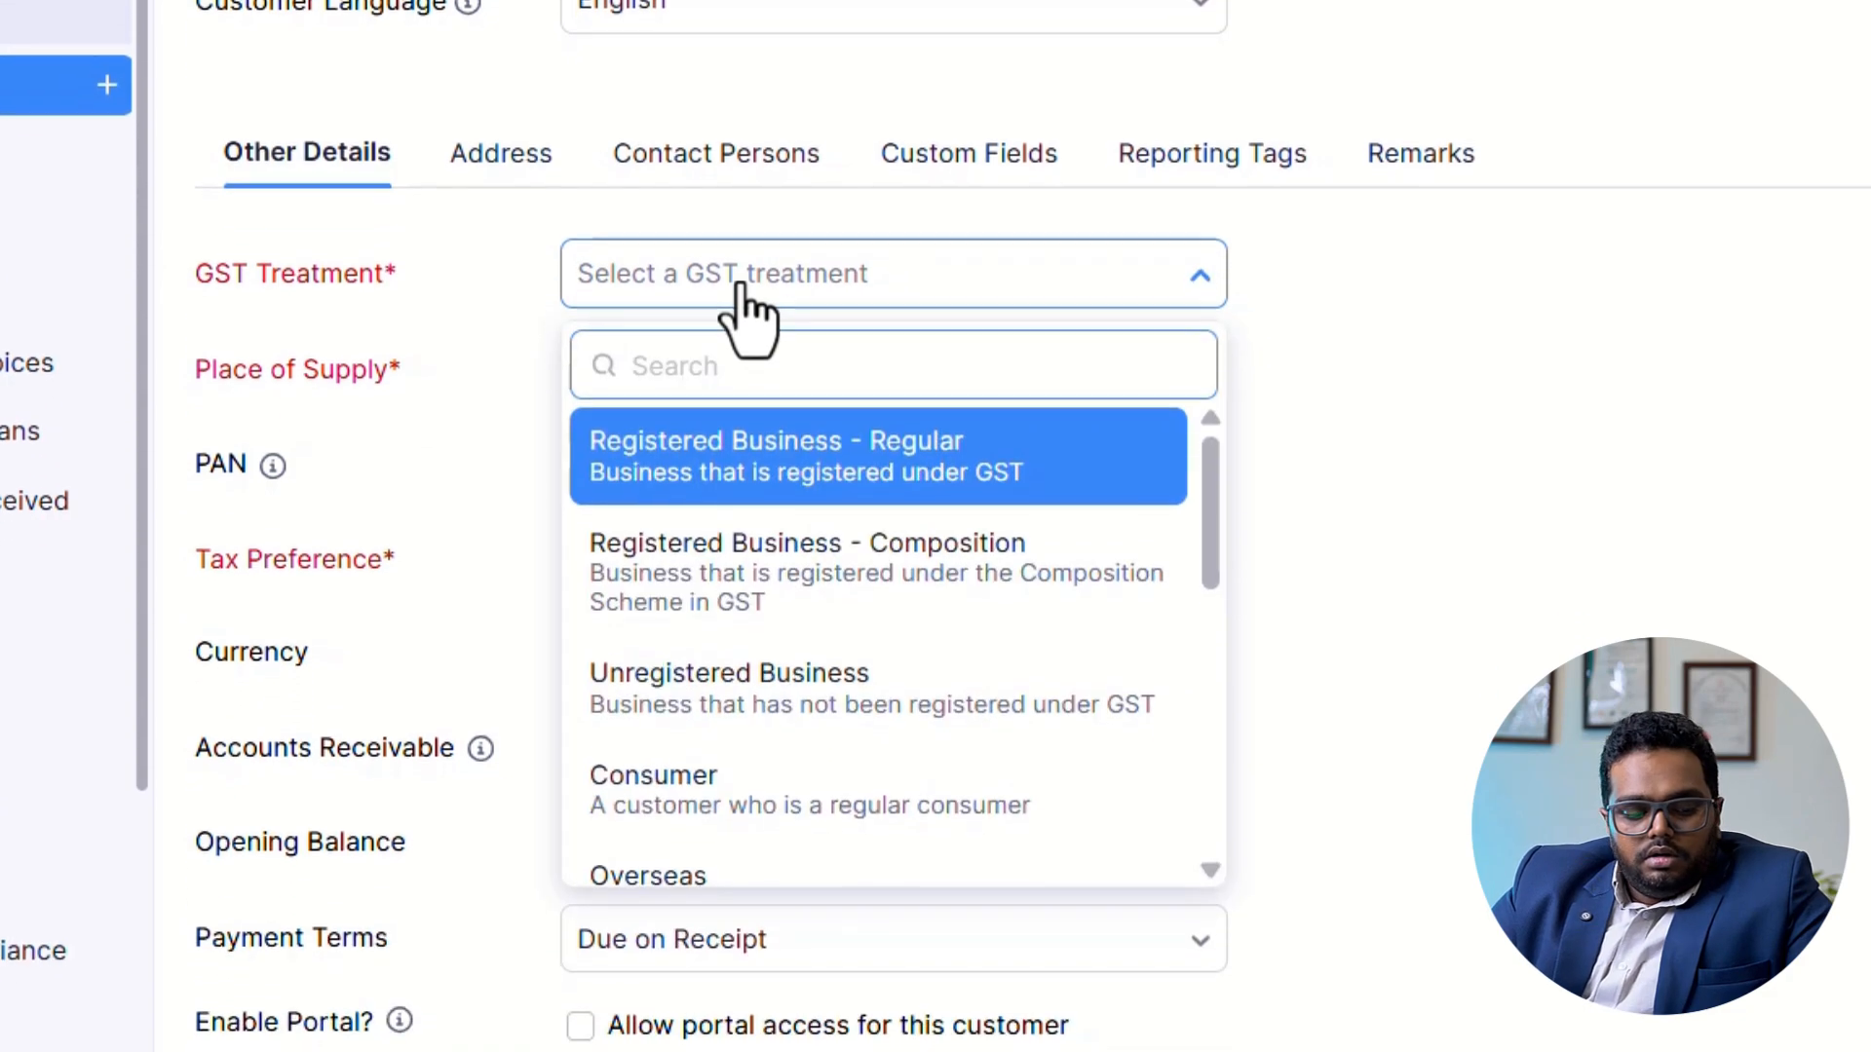
pyautogui.click(815, 492)
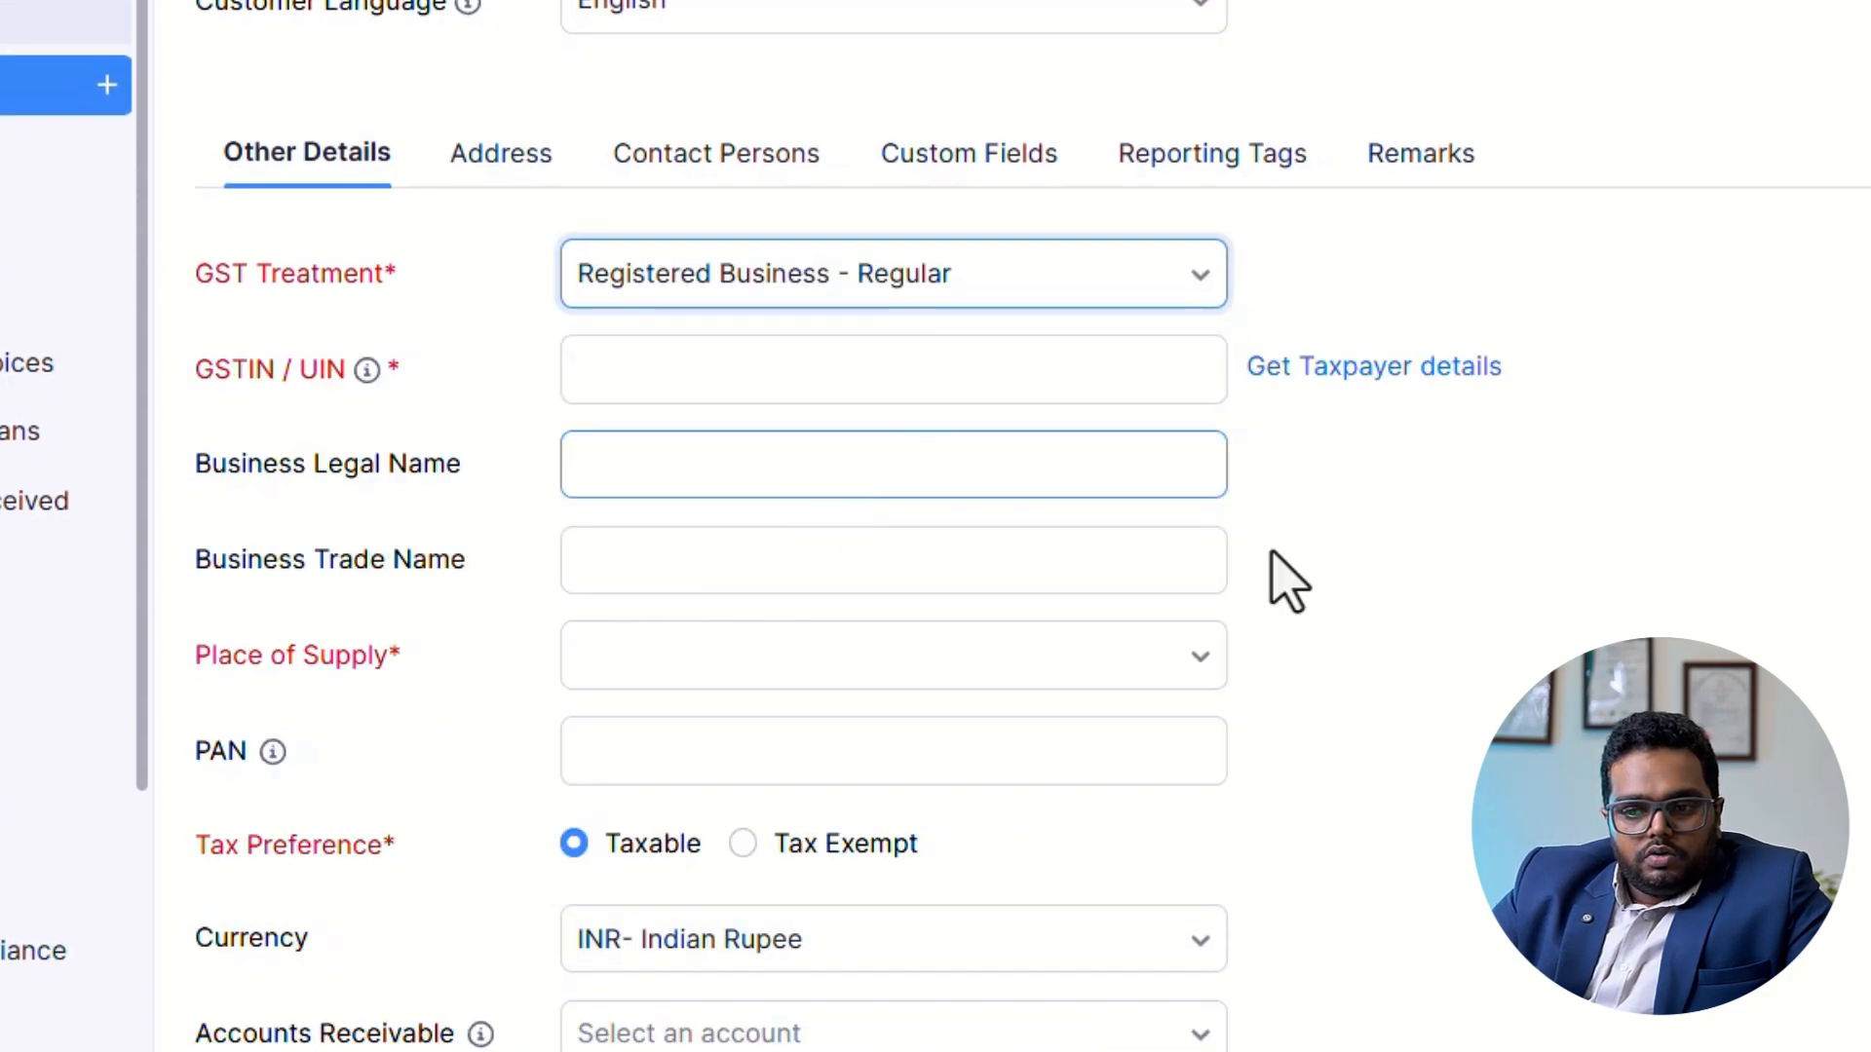
pyautogui.click(745, 379)
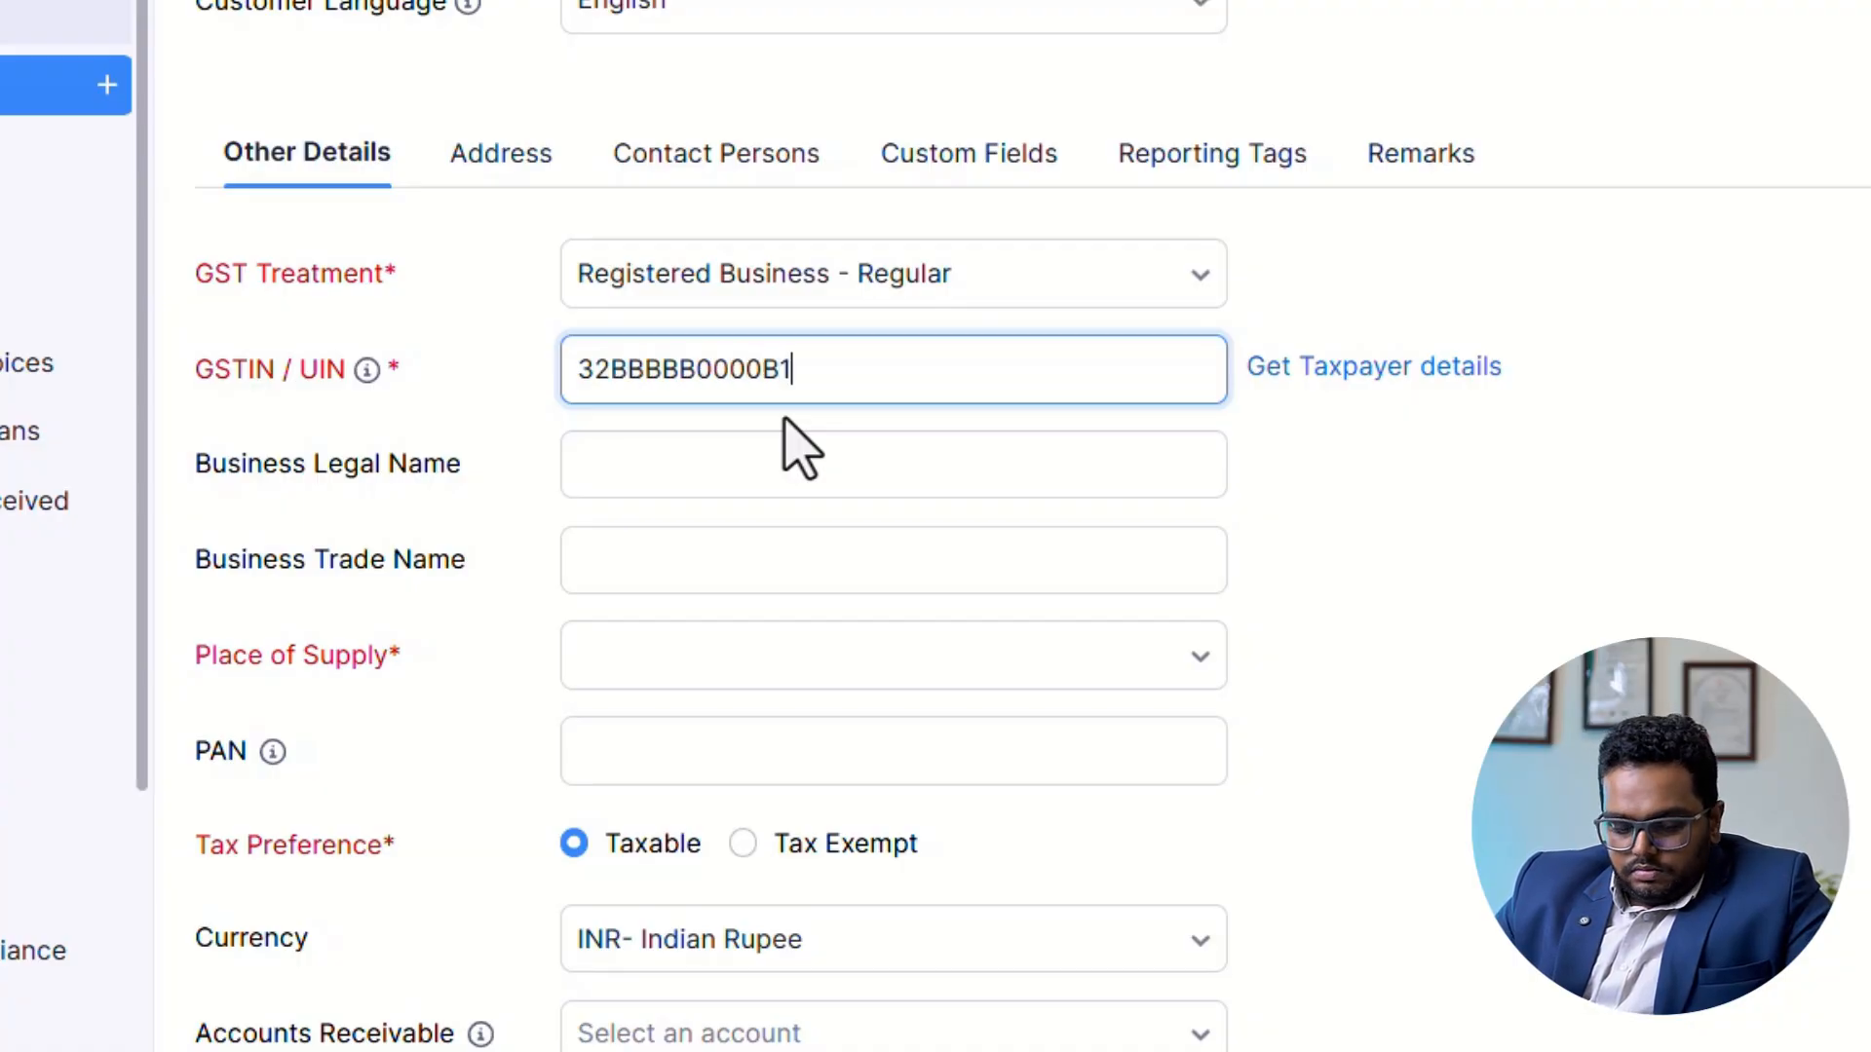
pyautogui.write('Z5')
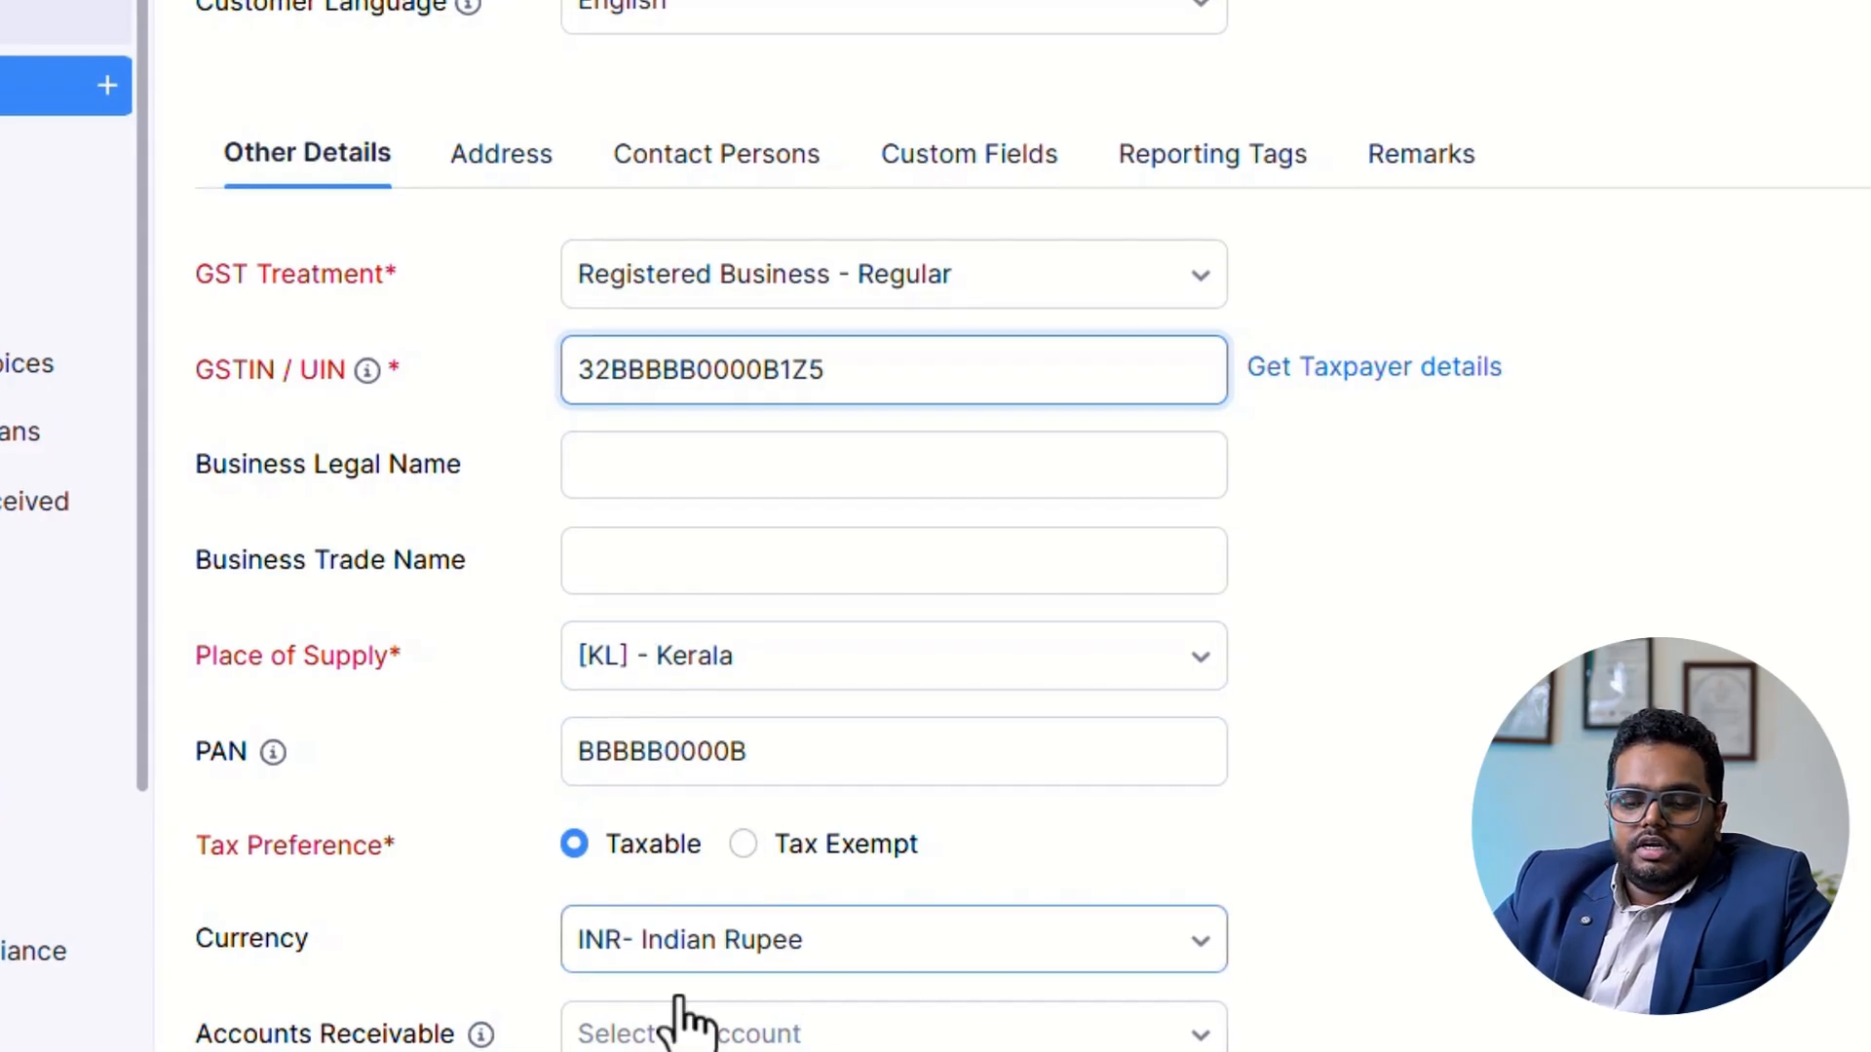
# Set the customer's billing address to country India, city WAYANAD and state Kerala, and copy it to the shipping address.
pyautogui.click(488, 170)
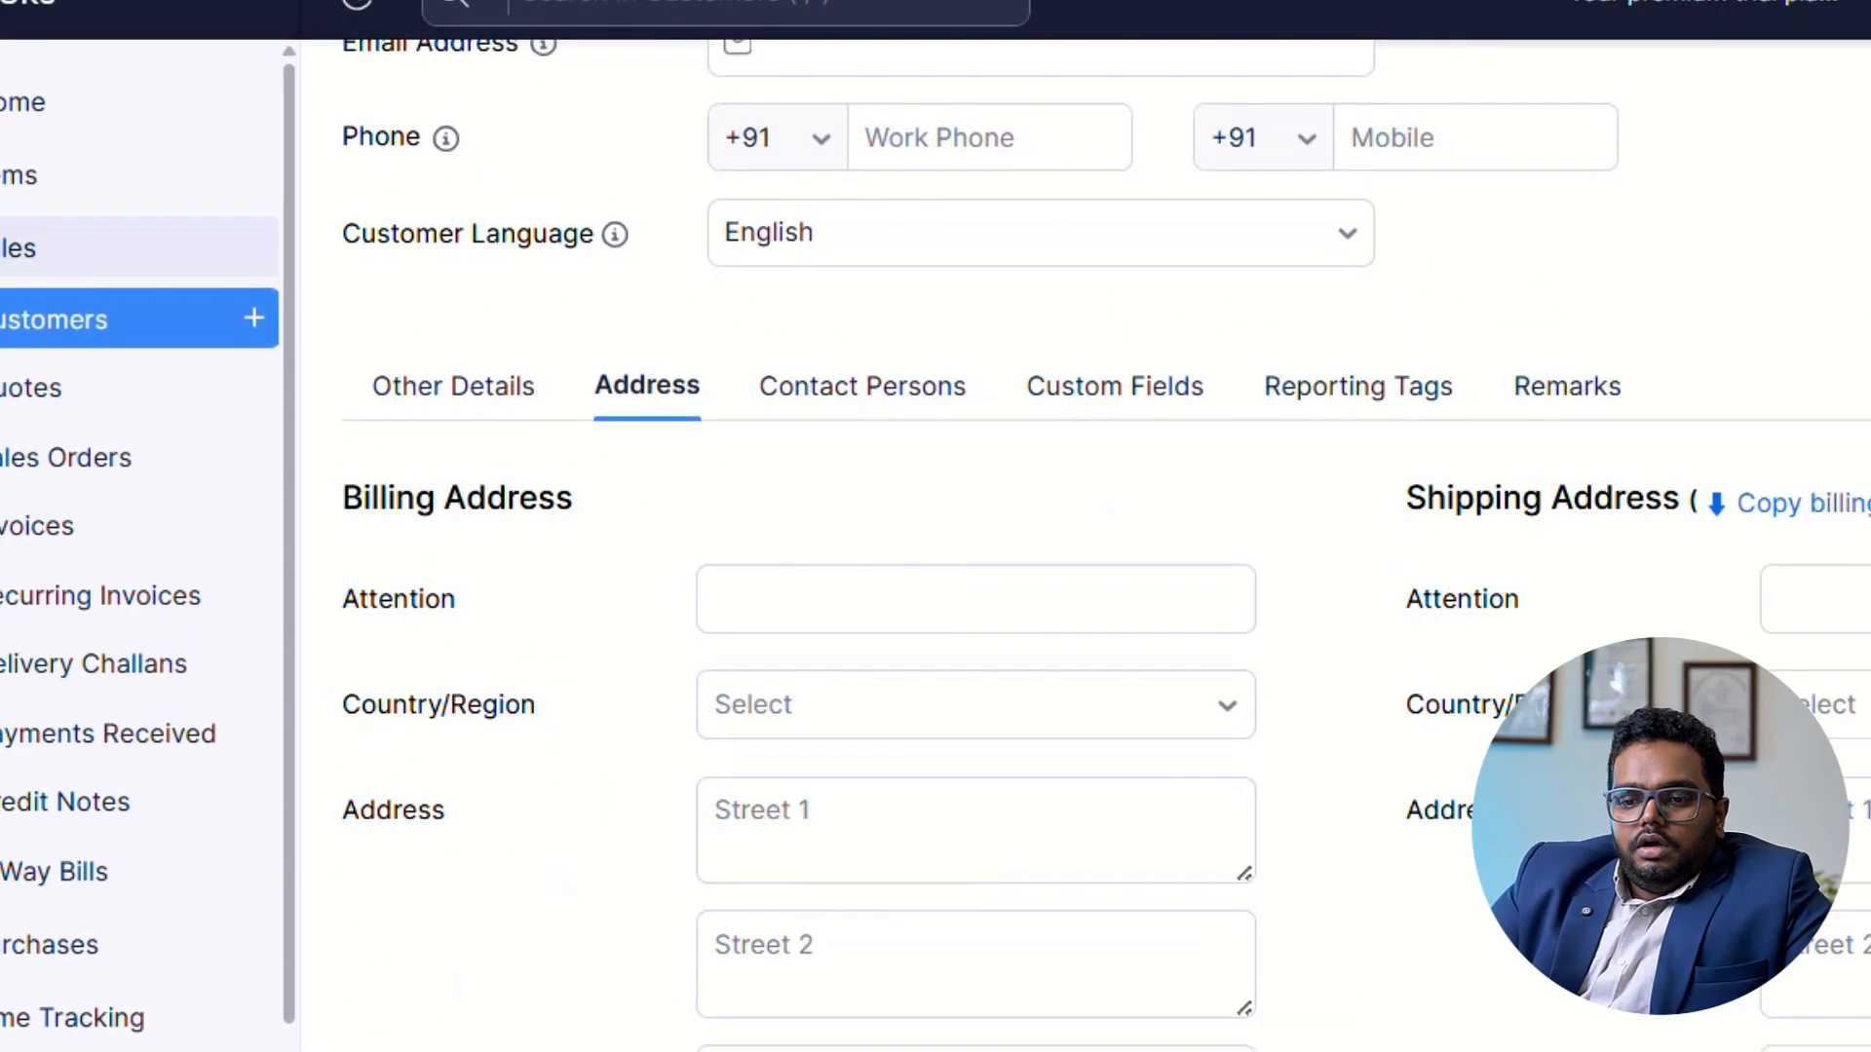
pyautogui.click(976, 711)
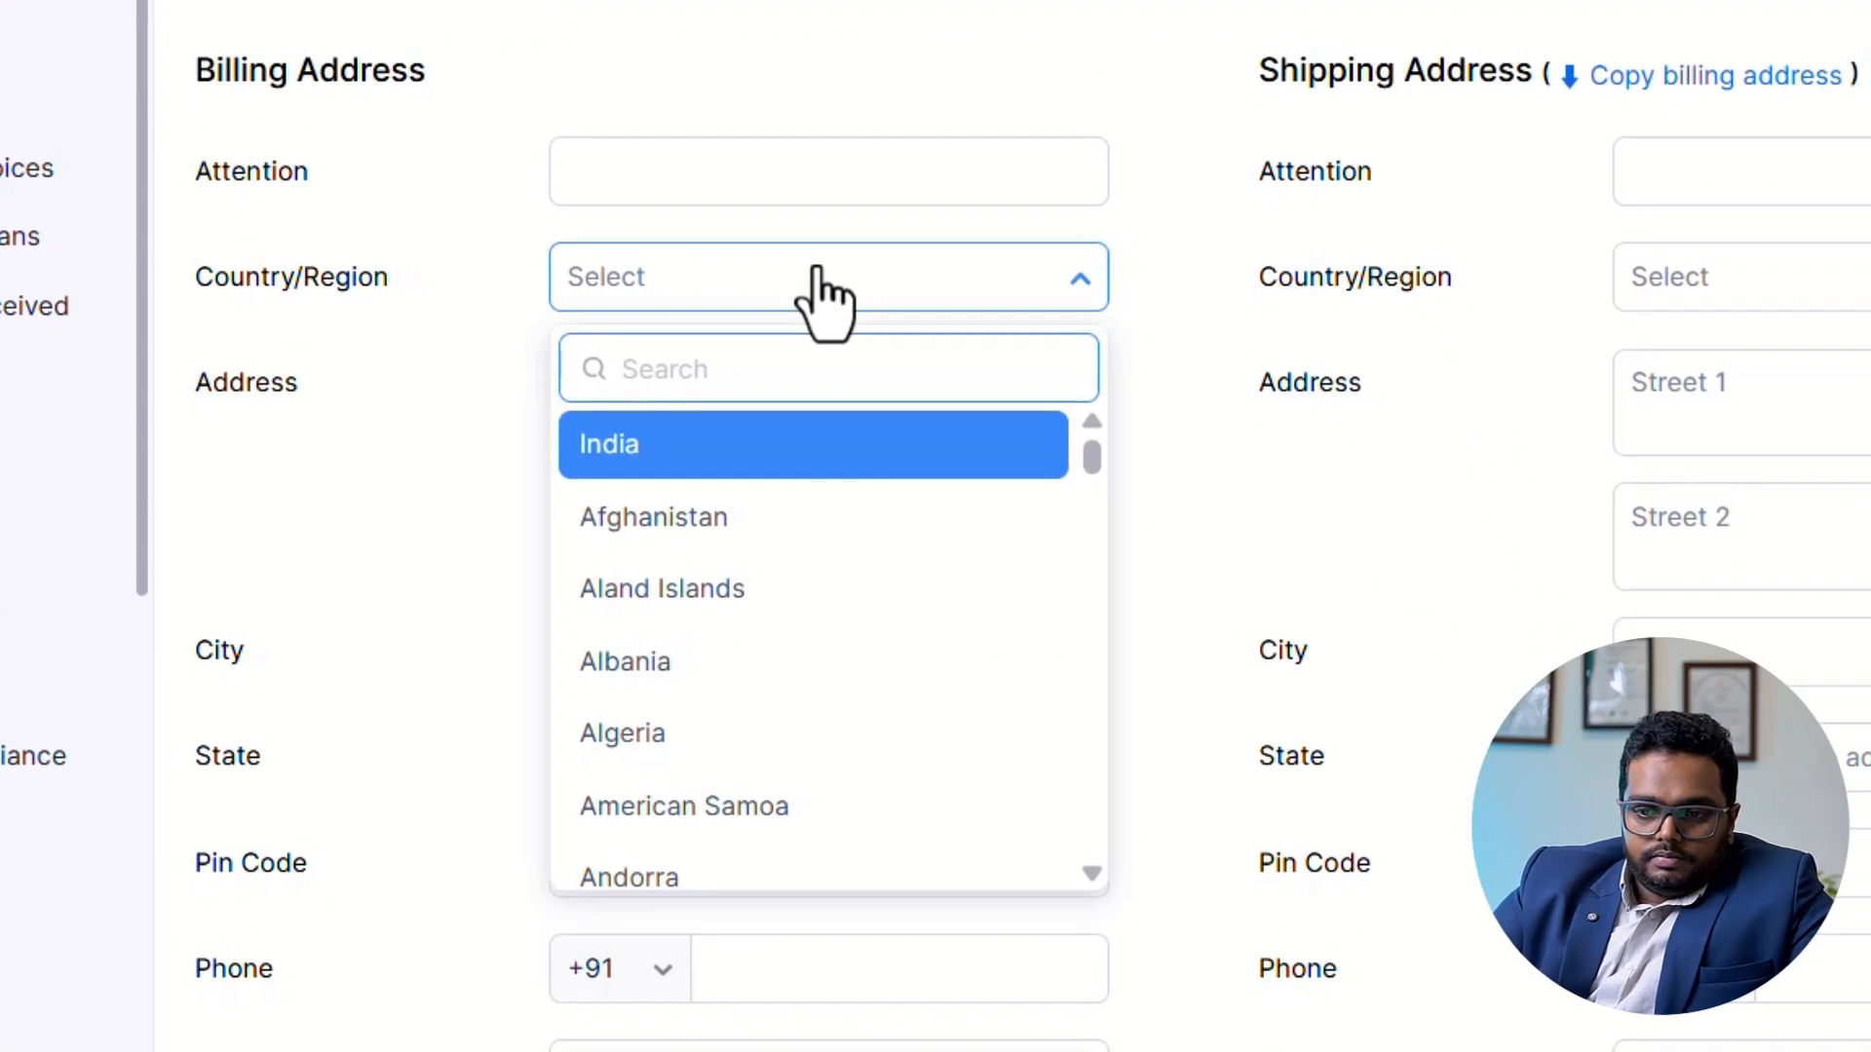
pyautogui.click(781, 444)
pyautogui.click(819, 649)
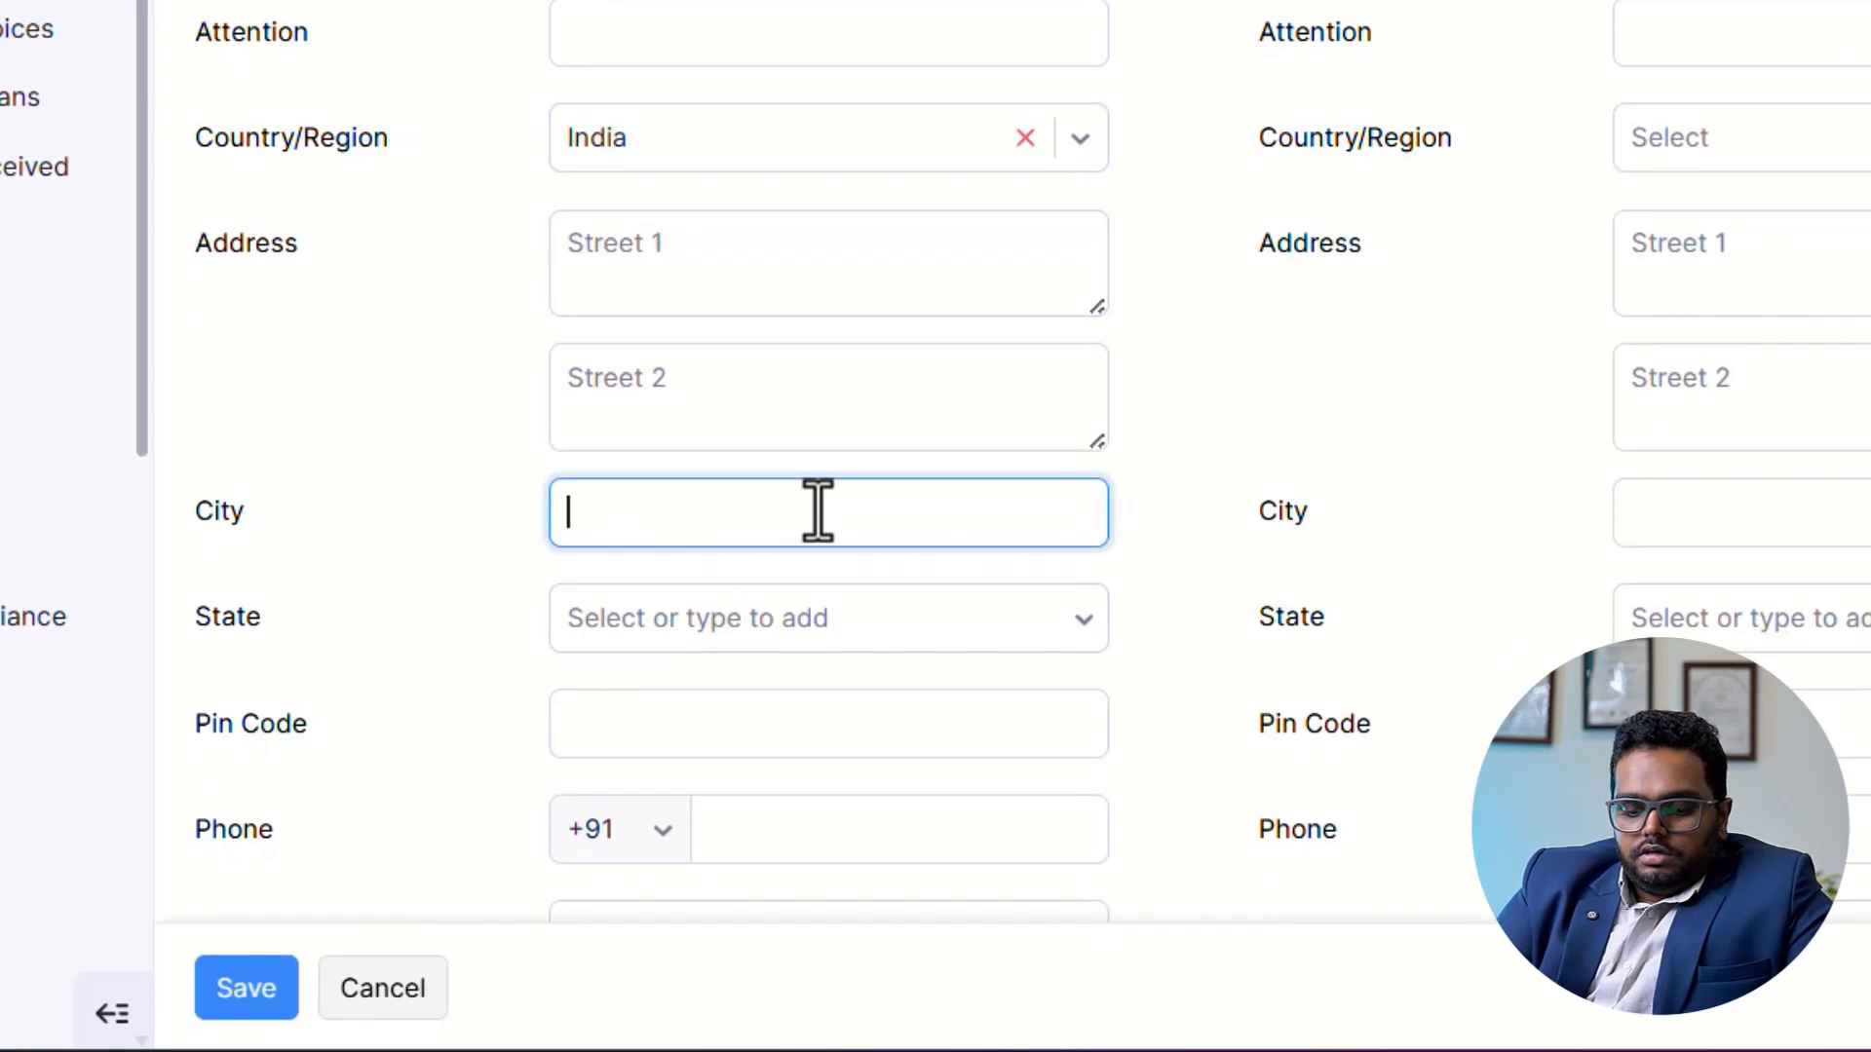
pyautogui.write('WAYANAD')
pyautogui.press('Tab')
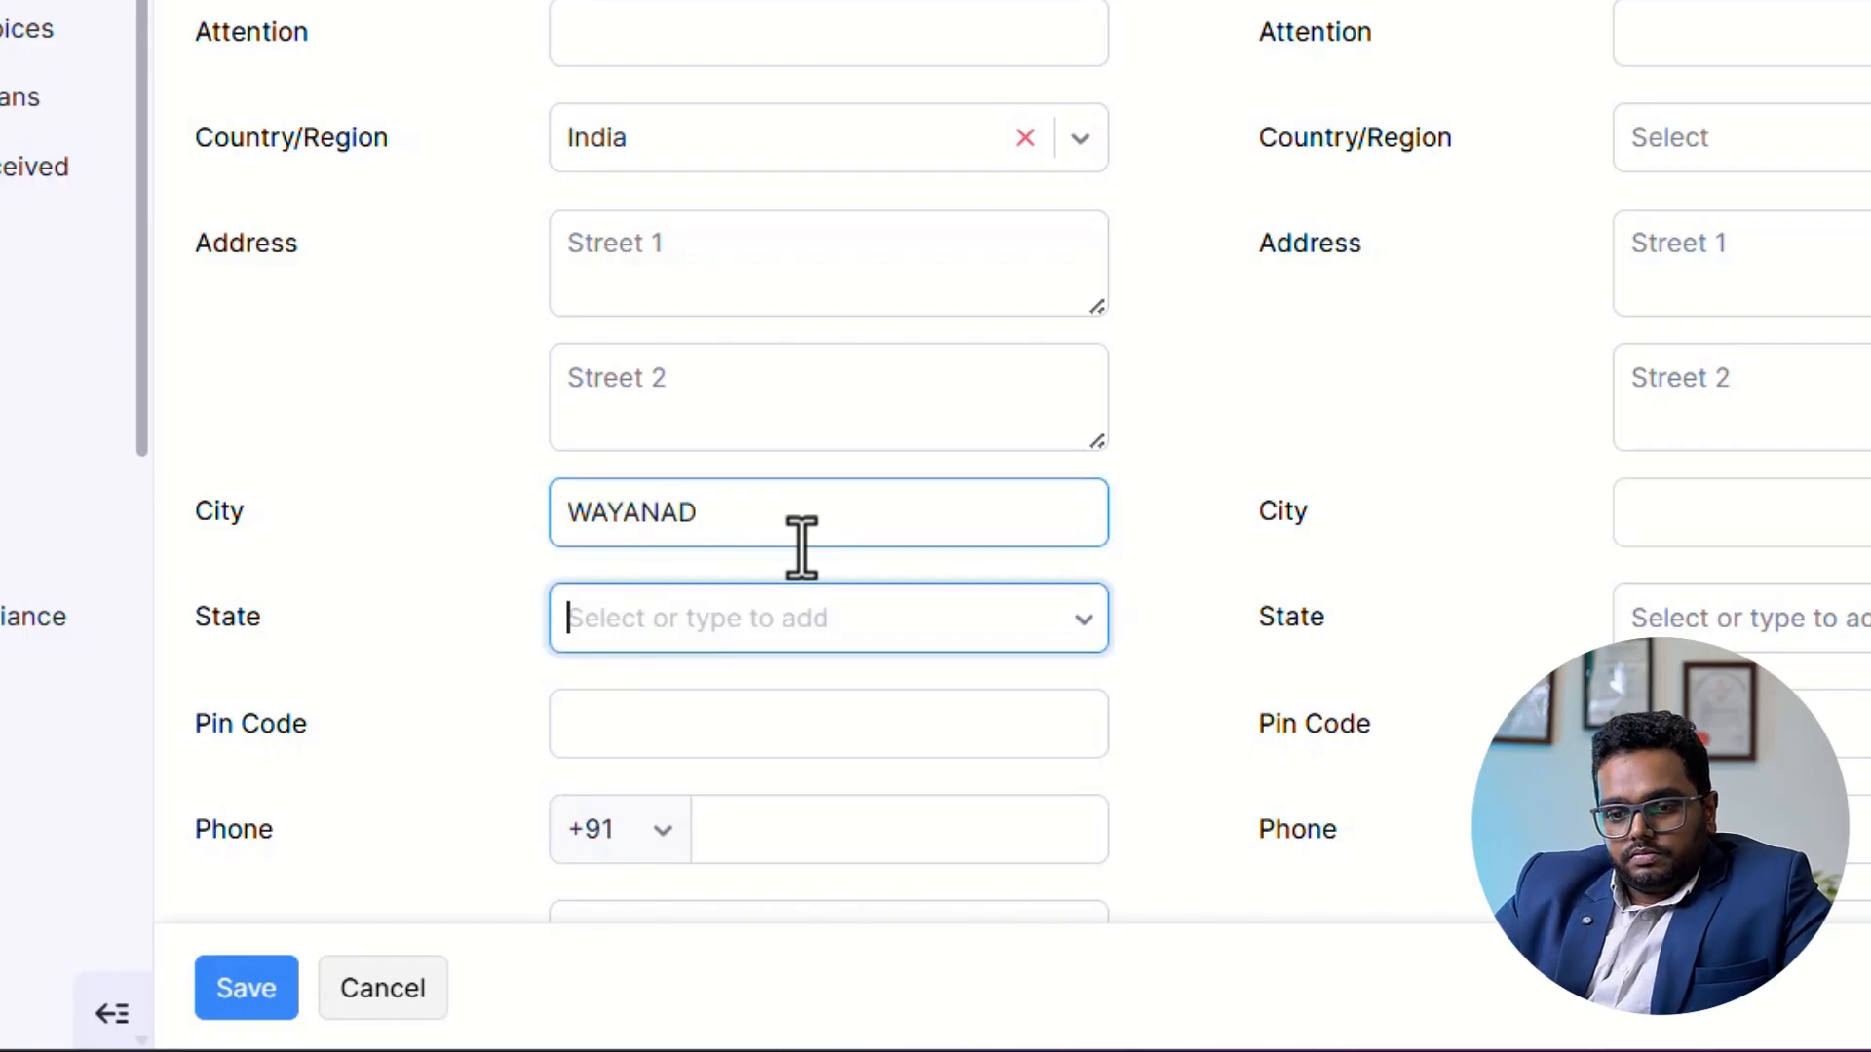
pyautogui.write('KER')
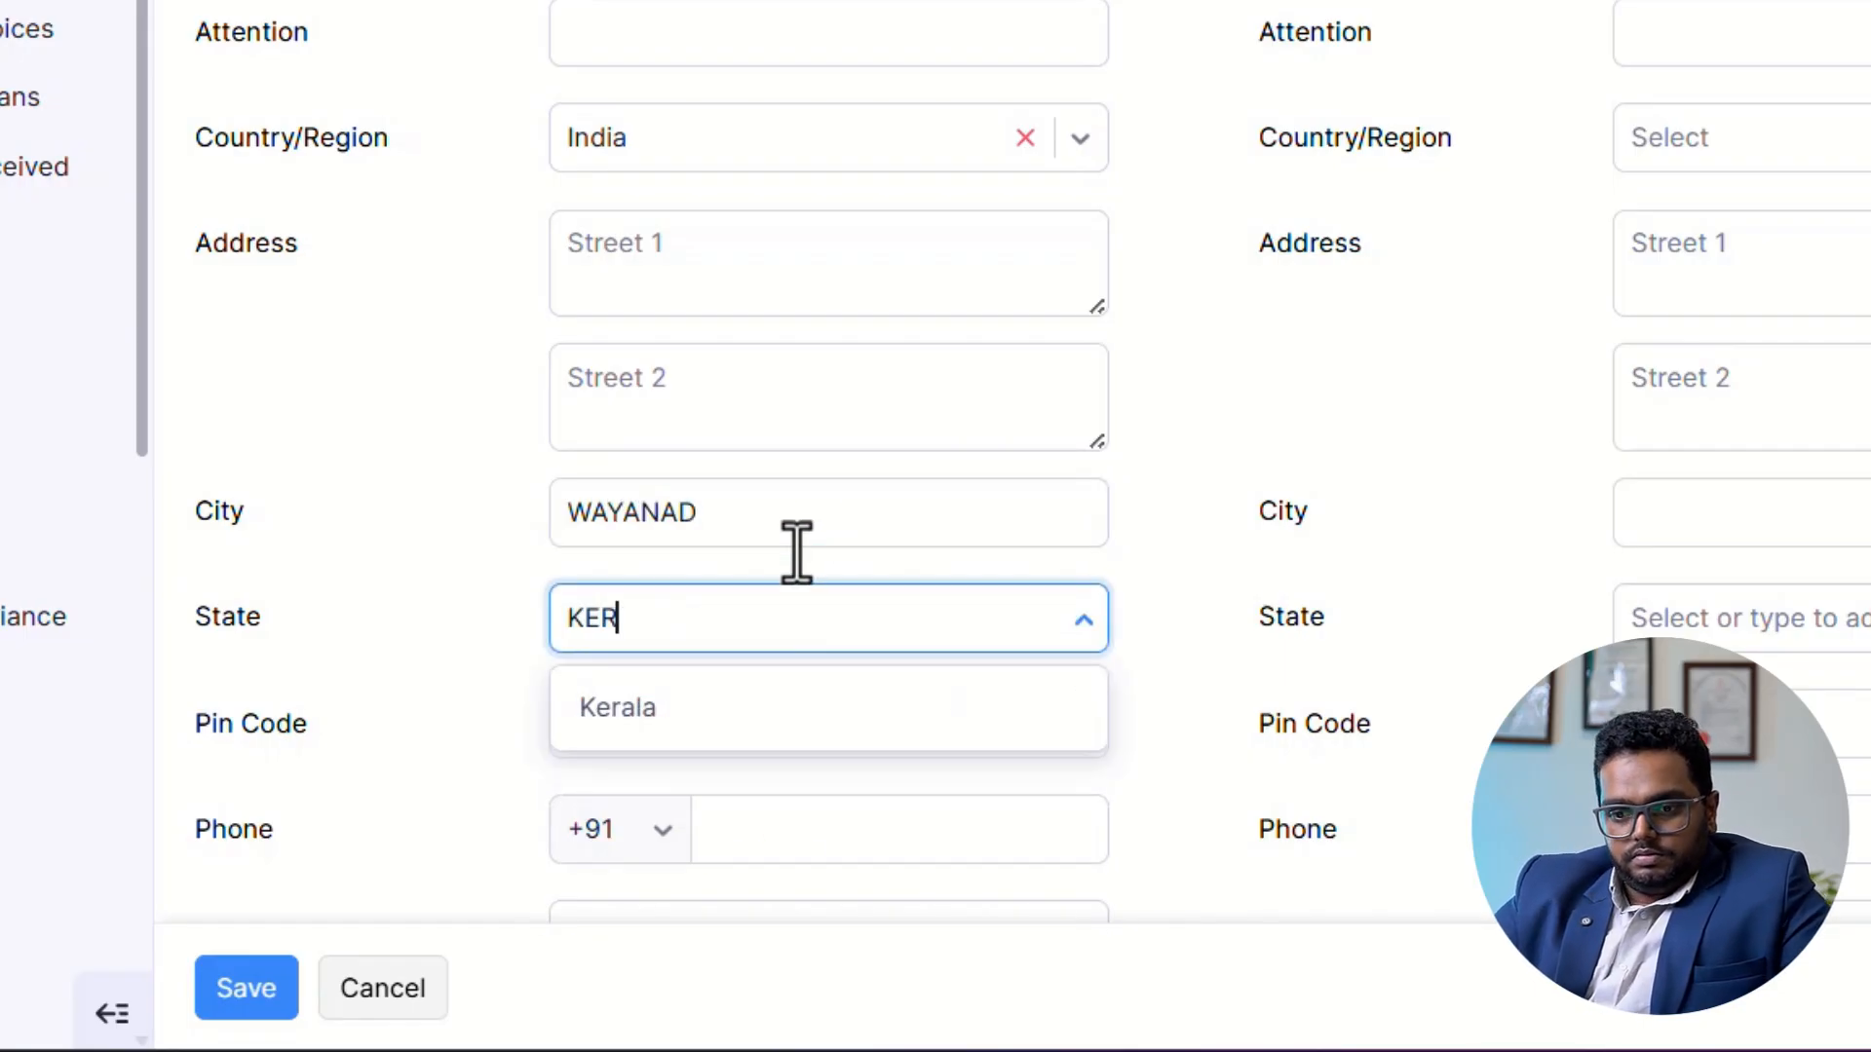
pyautogui.click(760, 726)
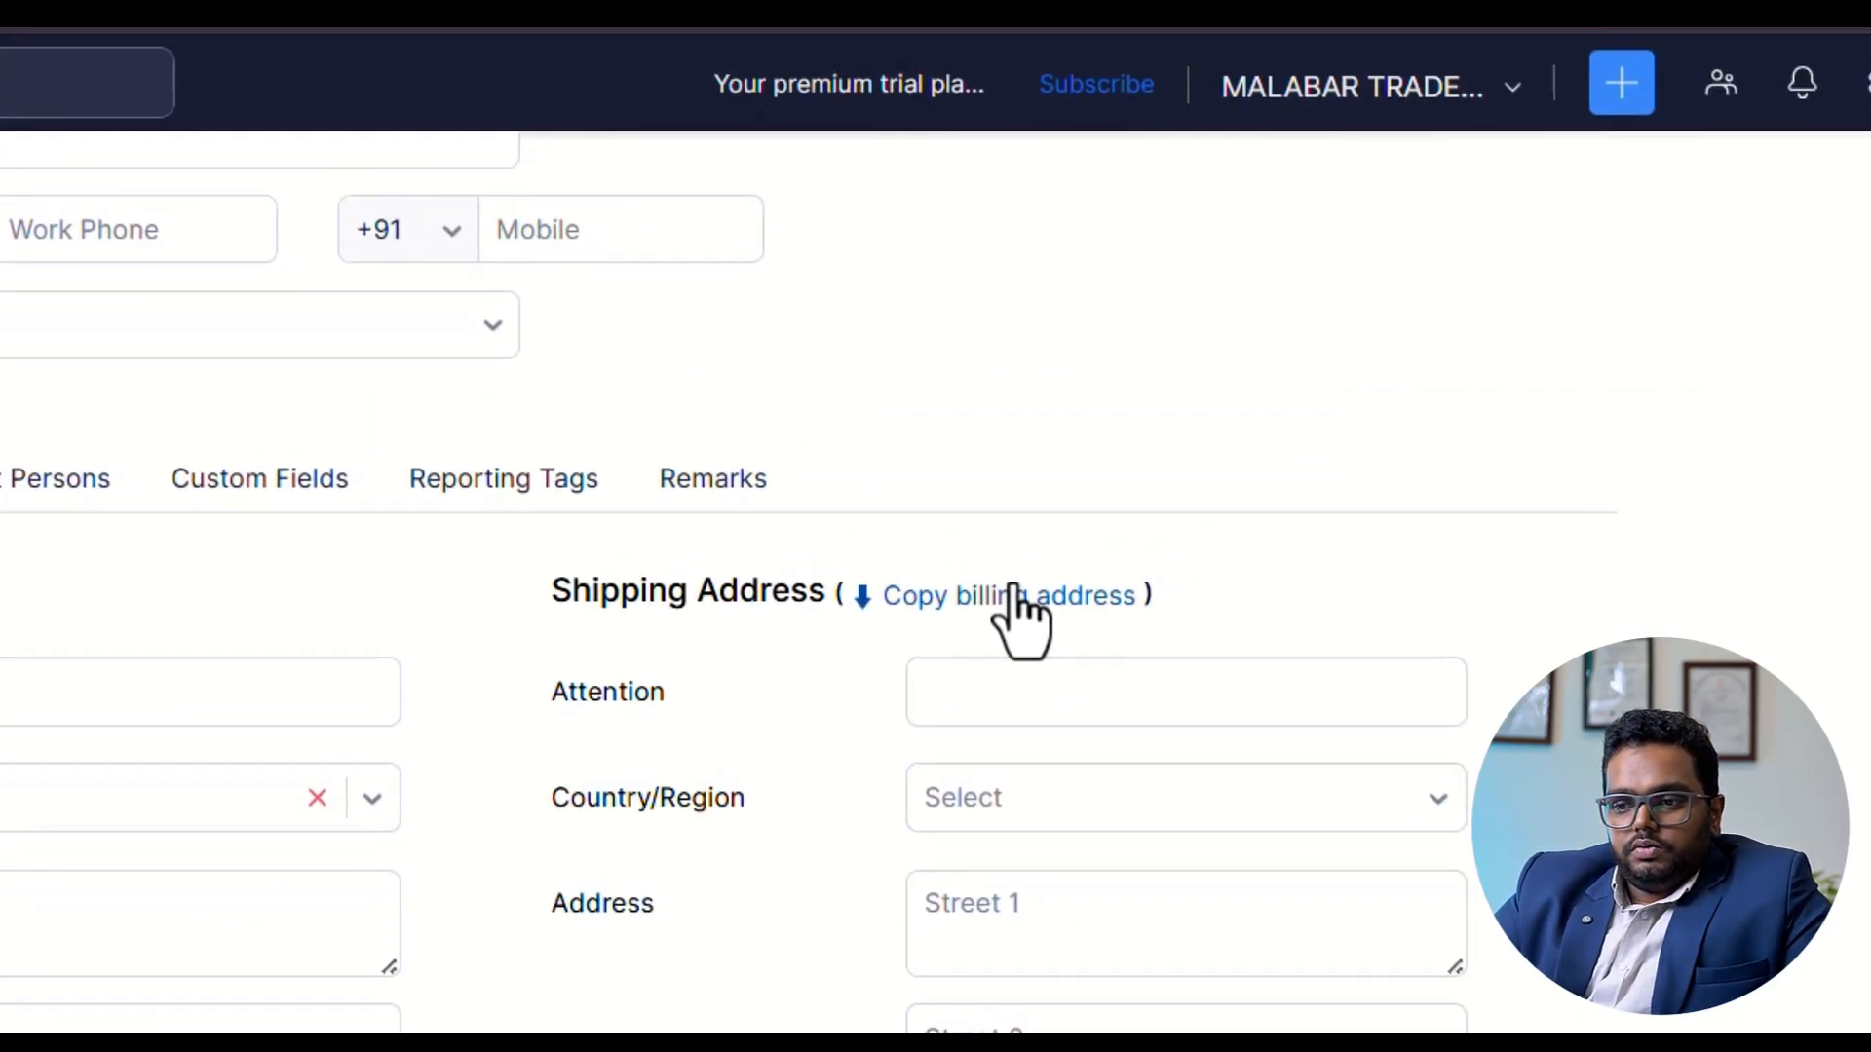
pyautogui.click(1014, 595)
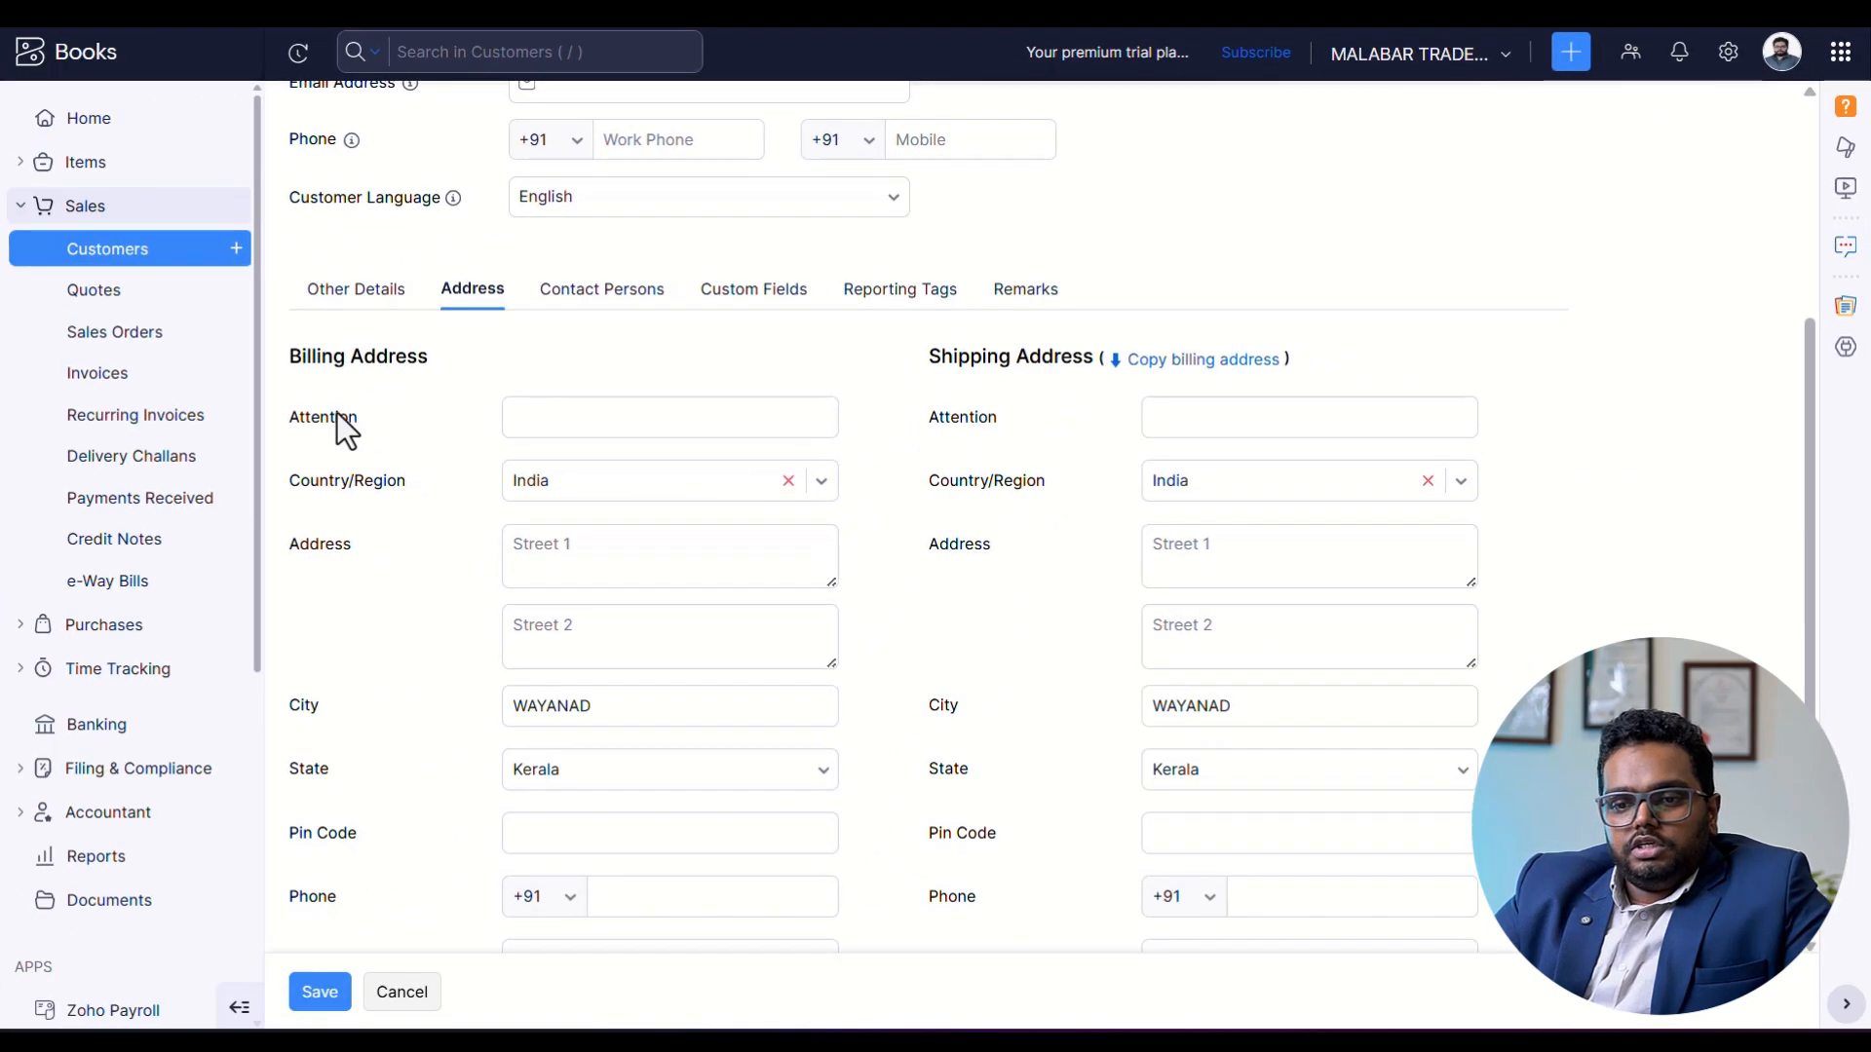
# Check the rest of the address details and save the new customer RAHUL STORES.
pyautogui.scroll(-2, 1064, 400)
pyautogui.scroll(-2, 1263, 518)
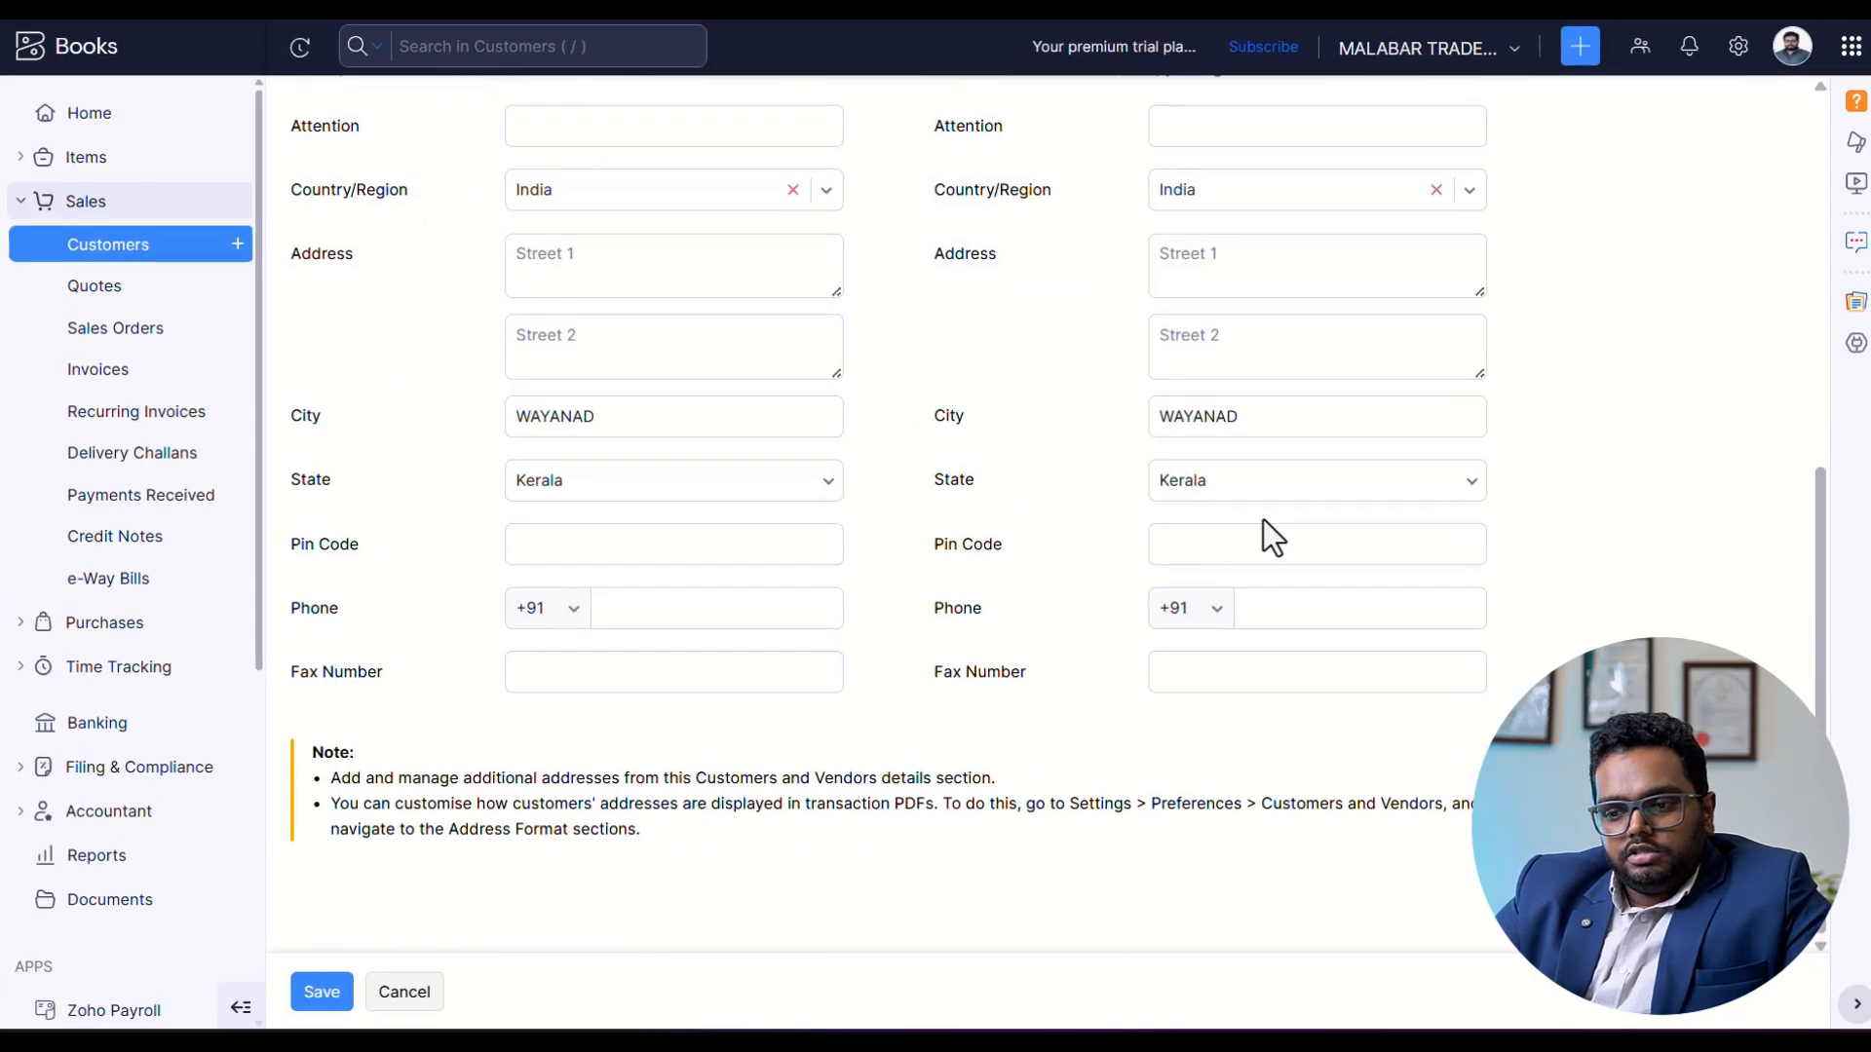
pyautogui.click(332, 992)
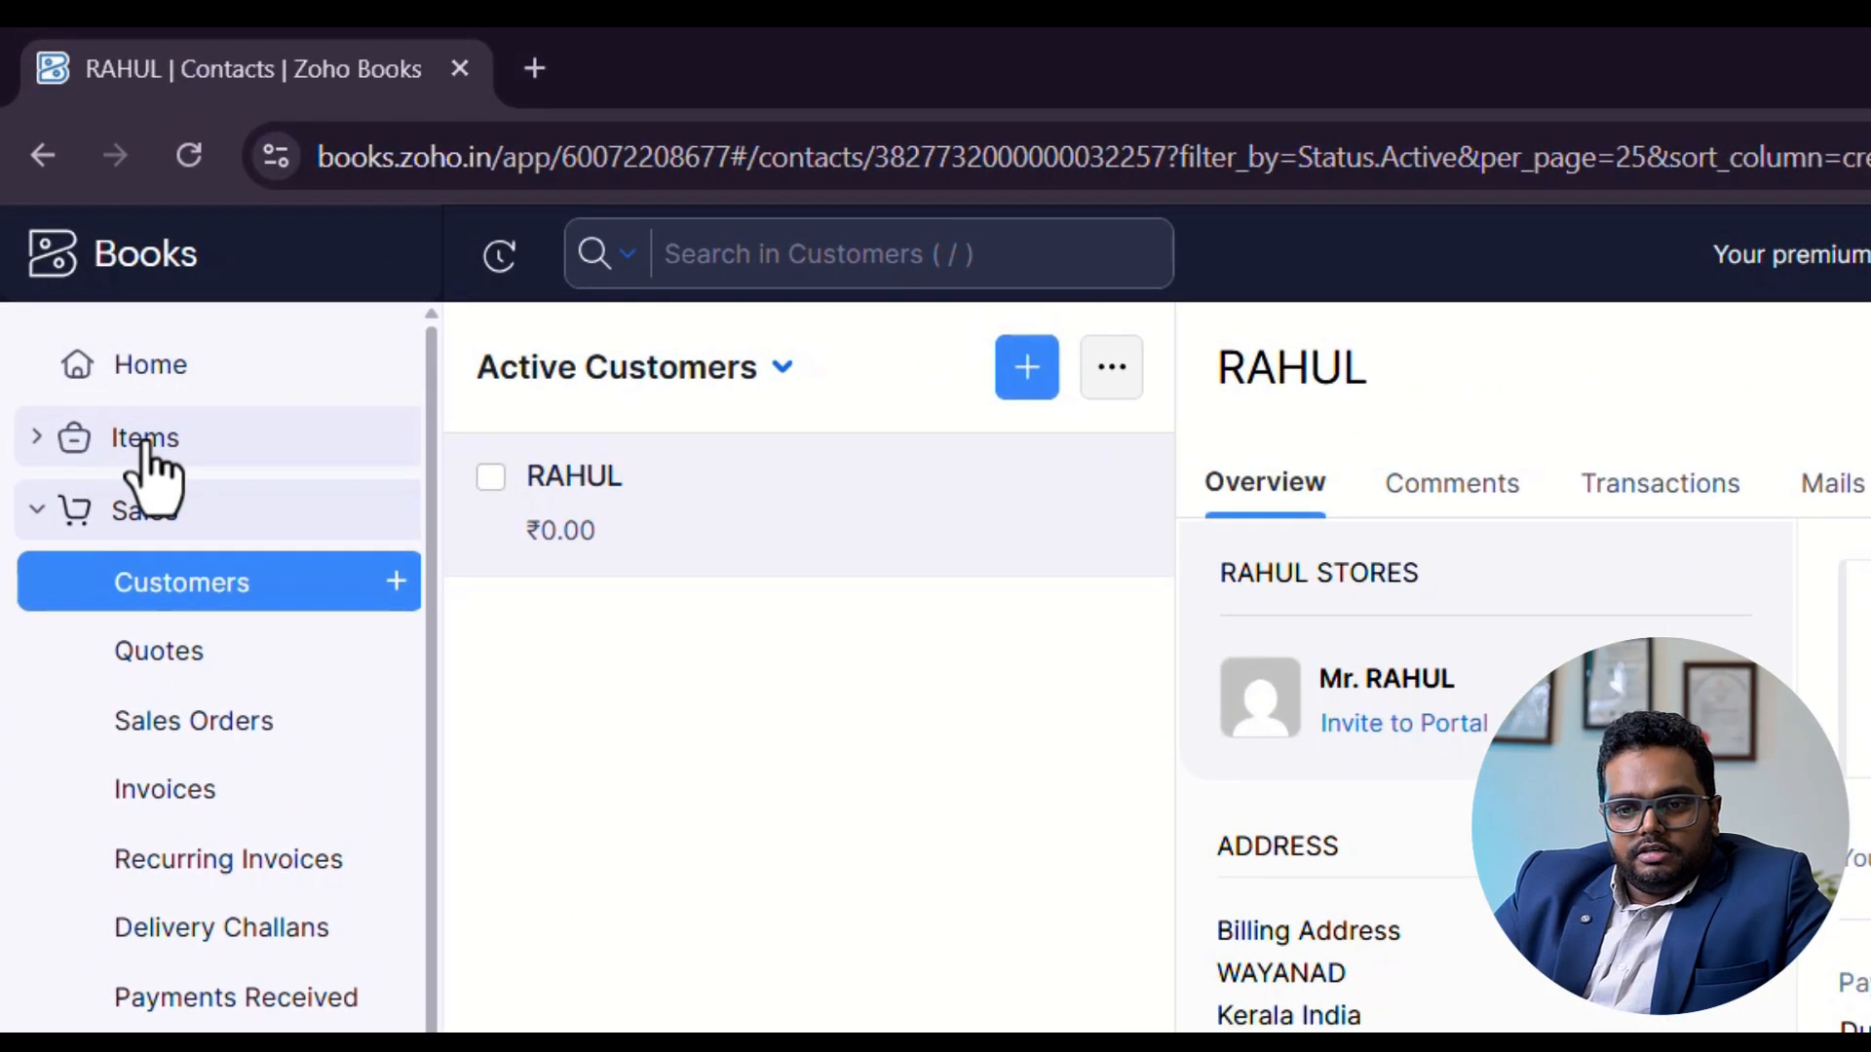
# Create a new goods item named KERALA SPICES.
pyautogui.click(124, 376)
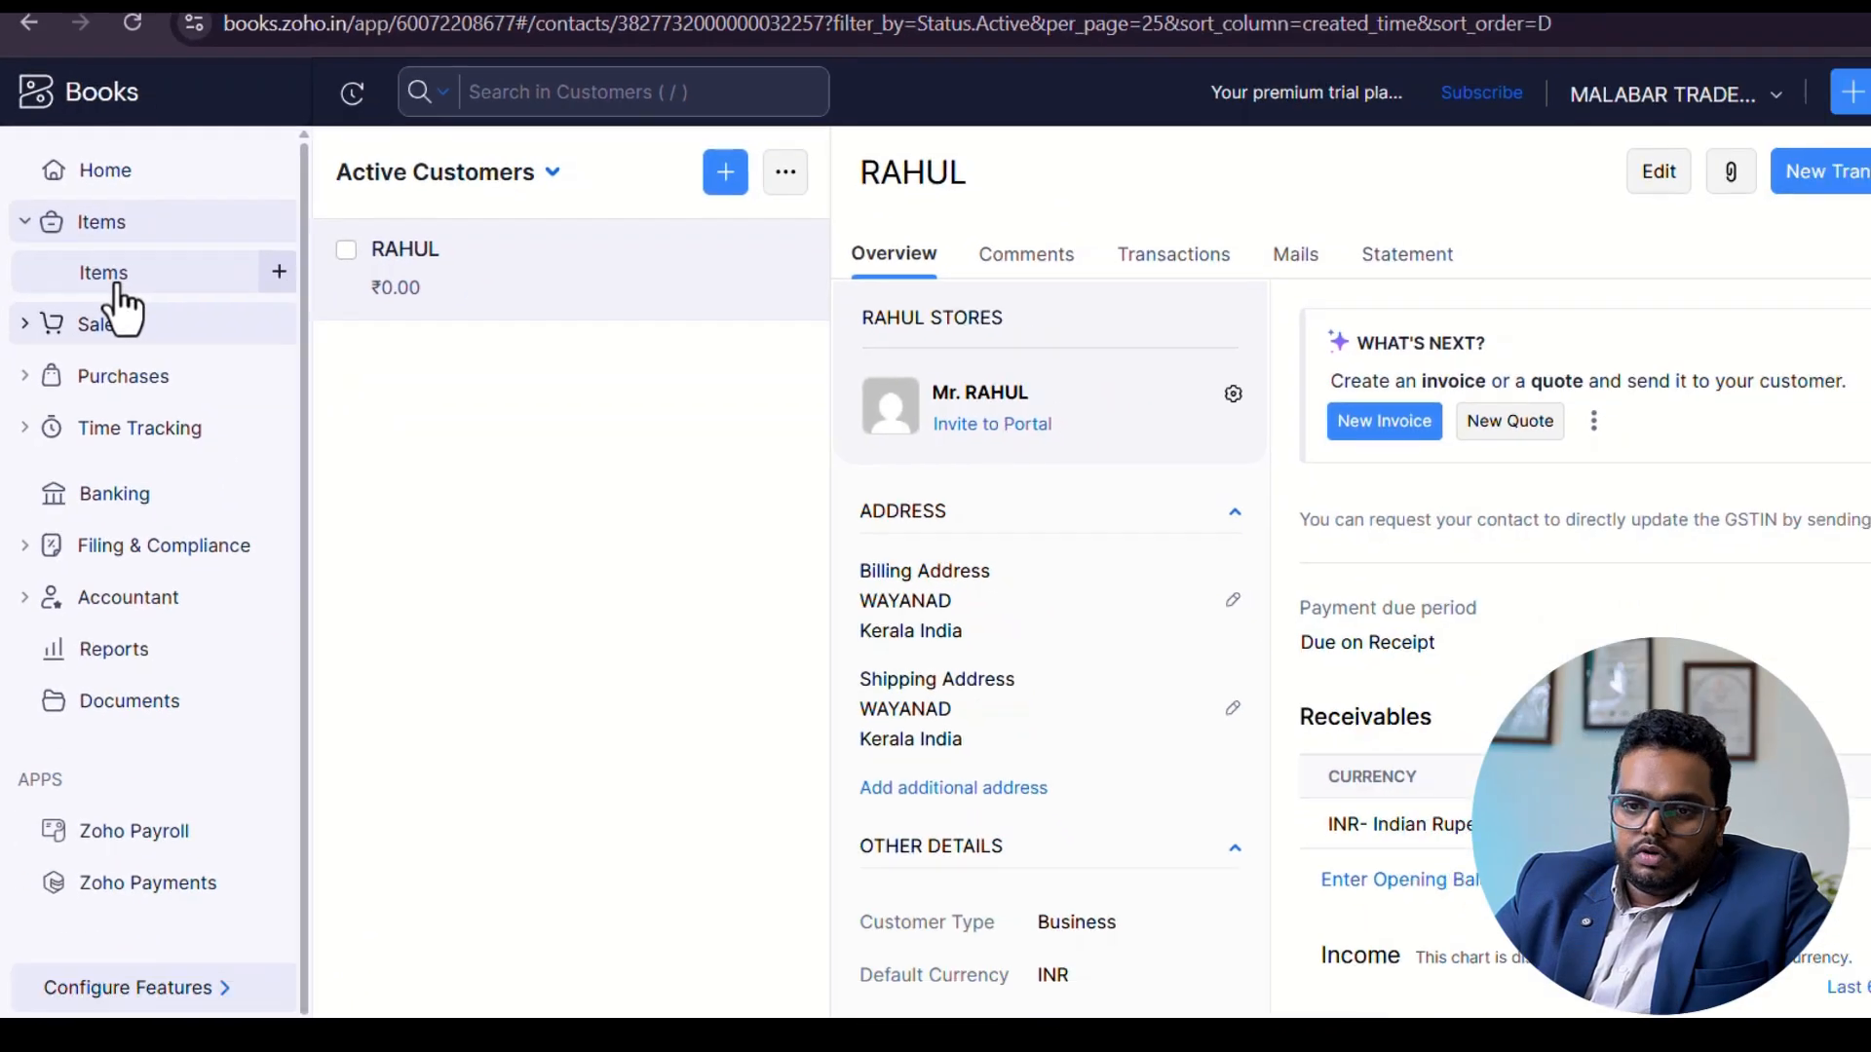
pyautogui.click(148, 509)
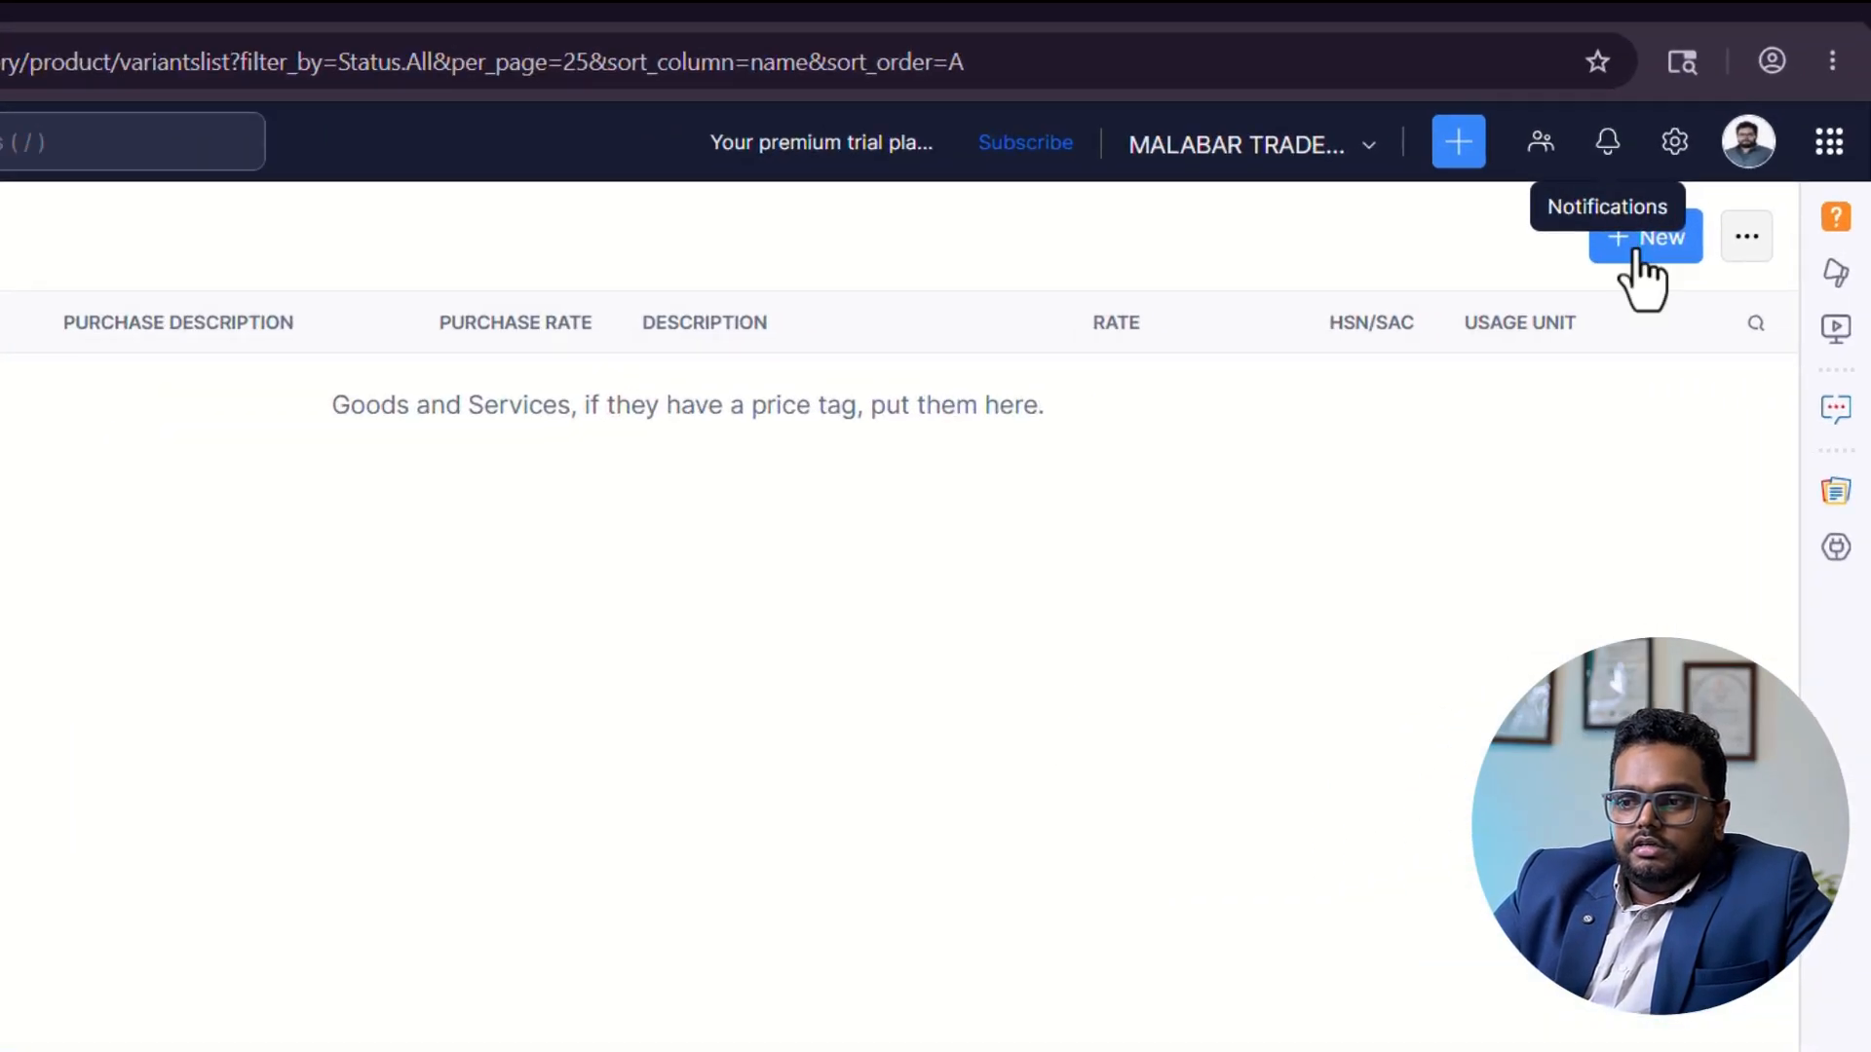
pyautogui.click(1641, 245)
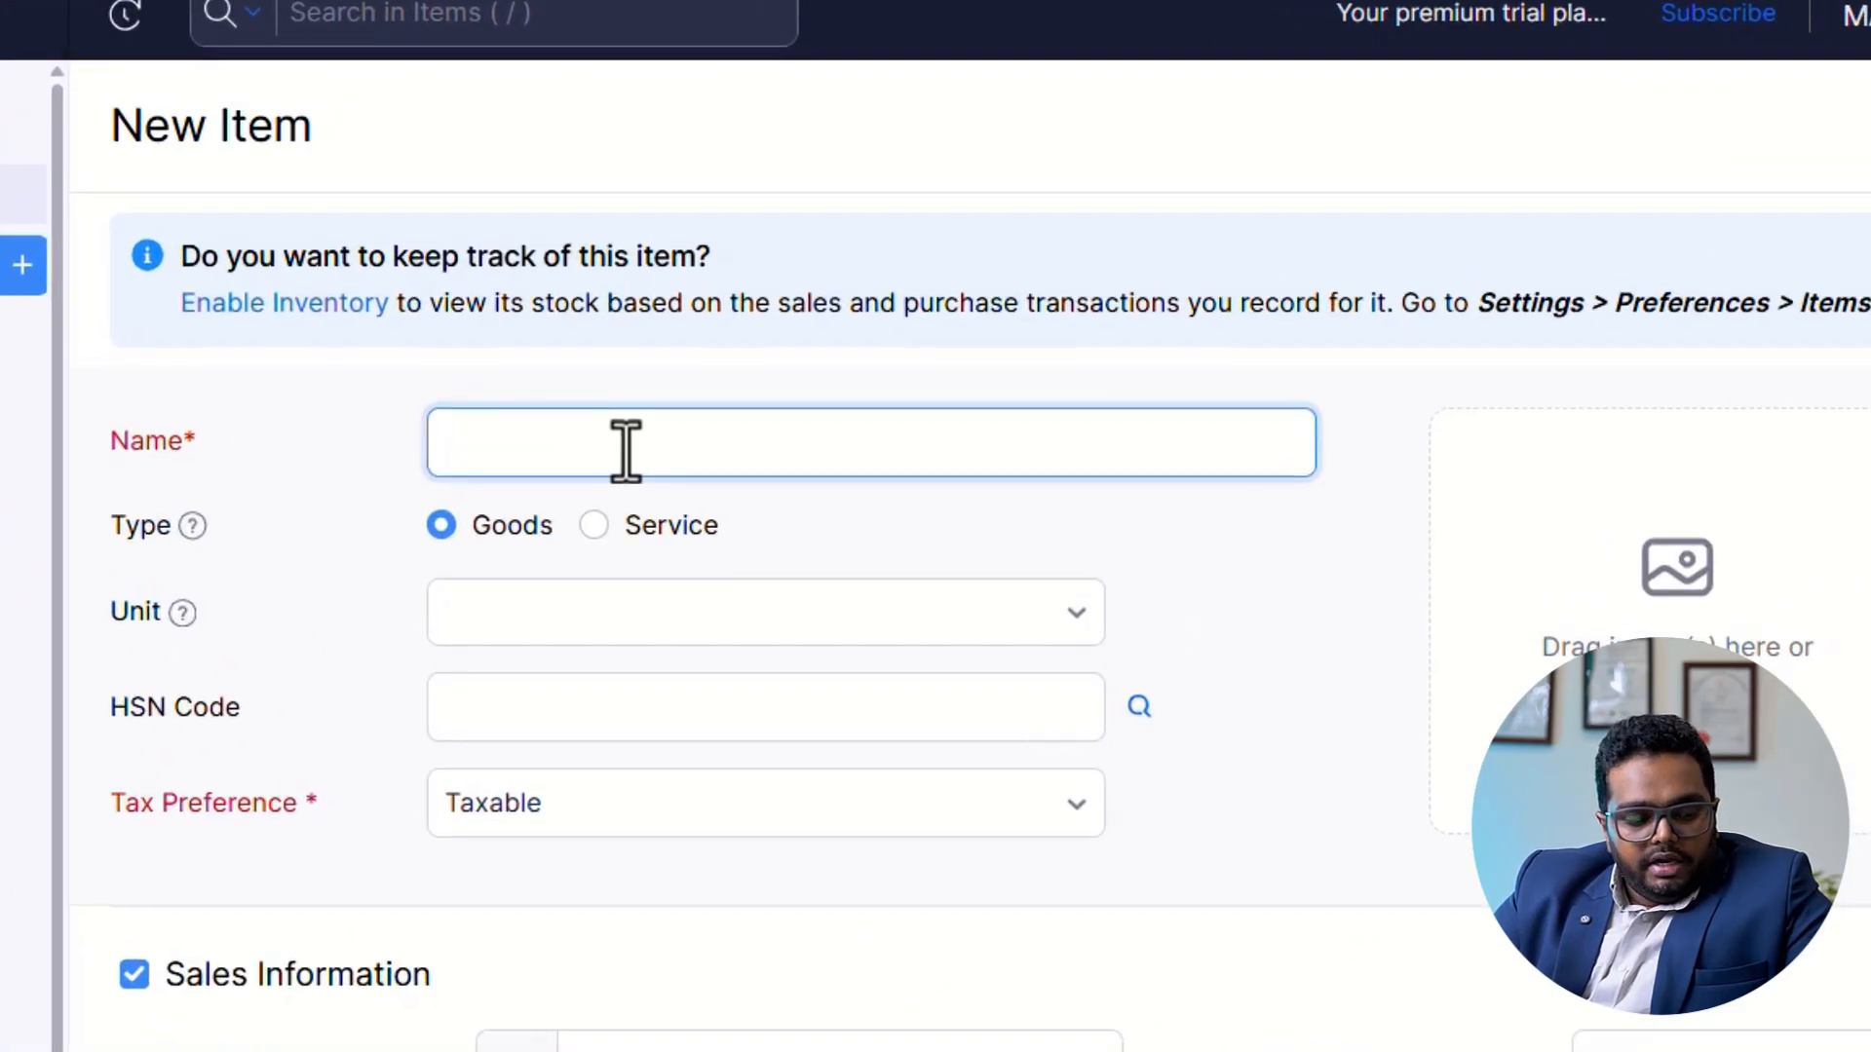
pyautogui.write('KERALA SPICES')
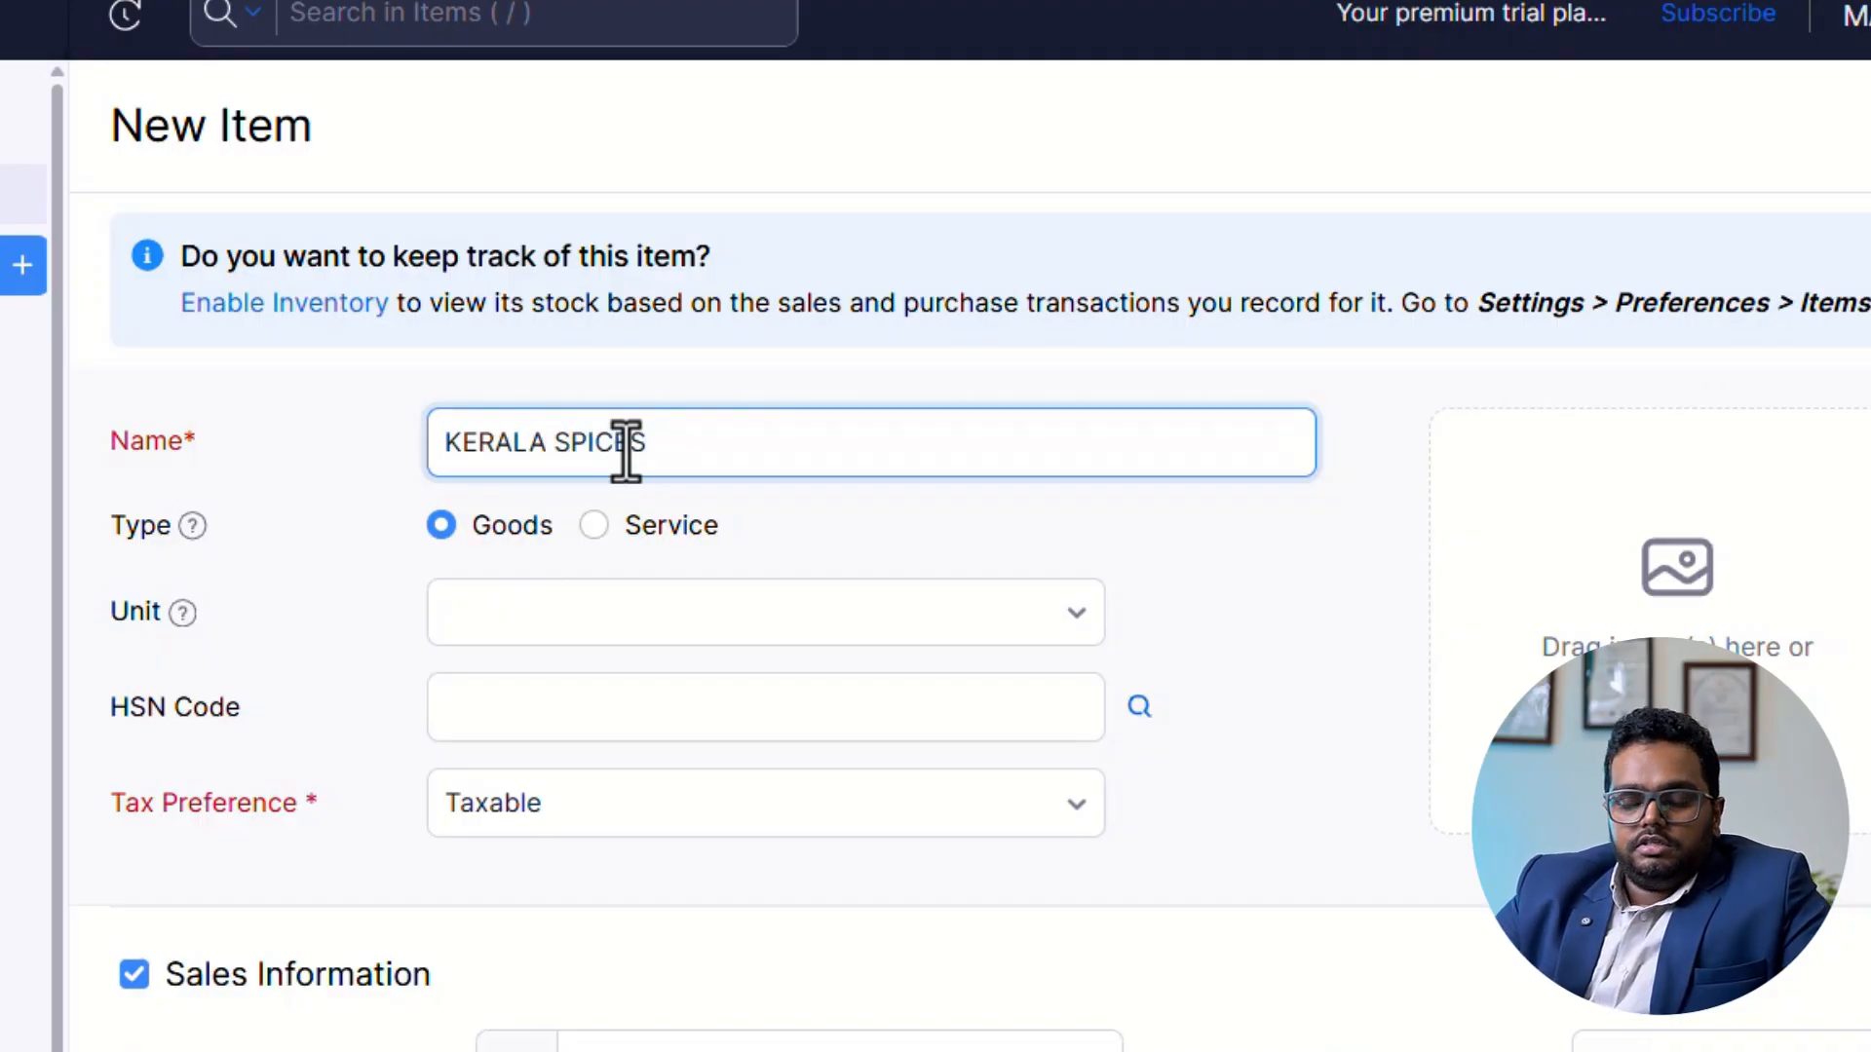
pyautogui.press('Tab')
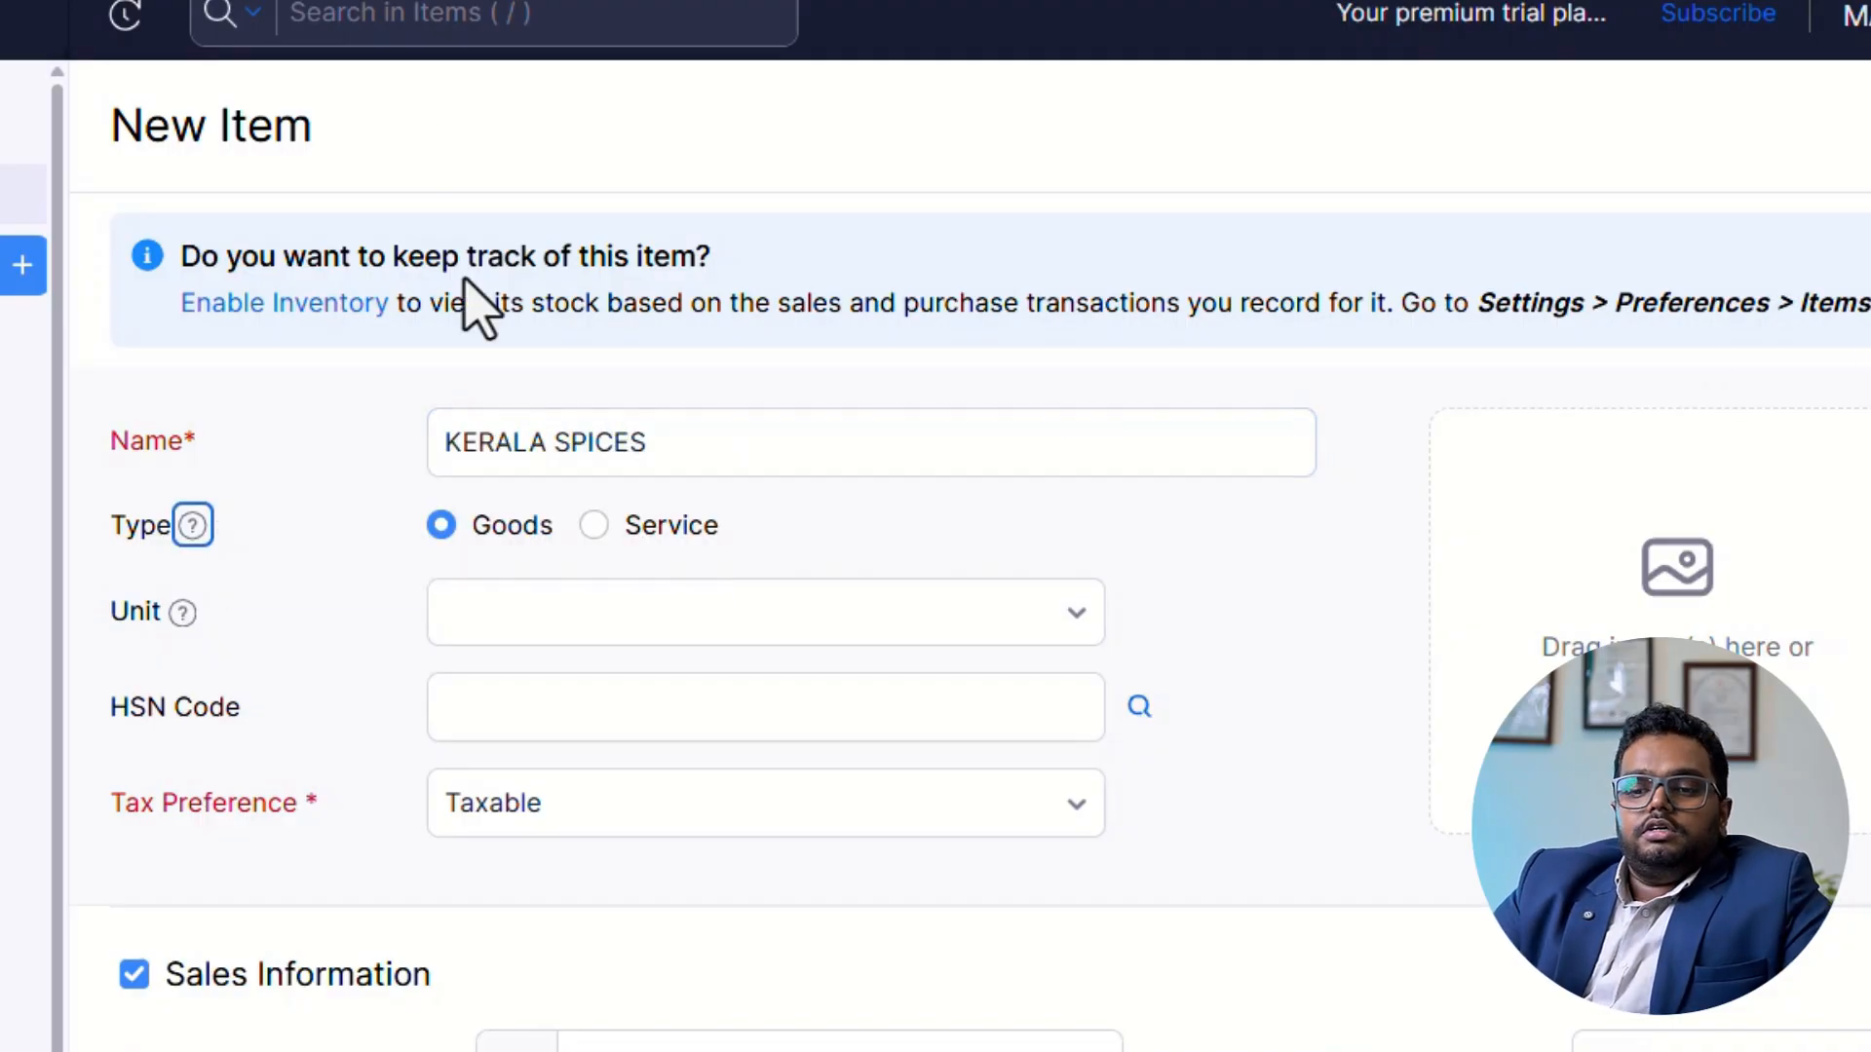
# Set the item's unit to kg (Kilograms) and enter the HSN code 0910.
pyautogui.scroll(-1, 451, 535)
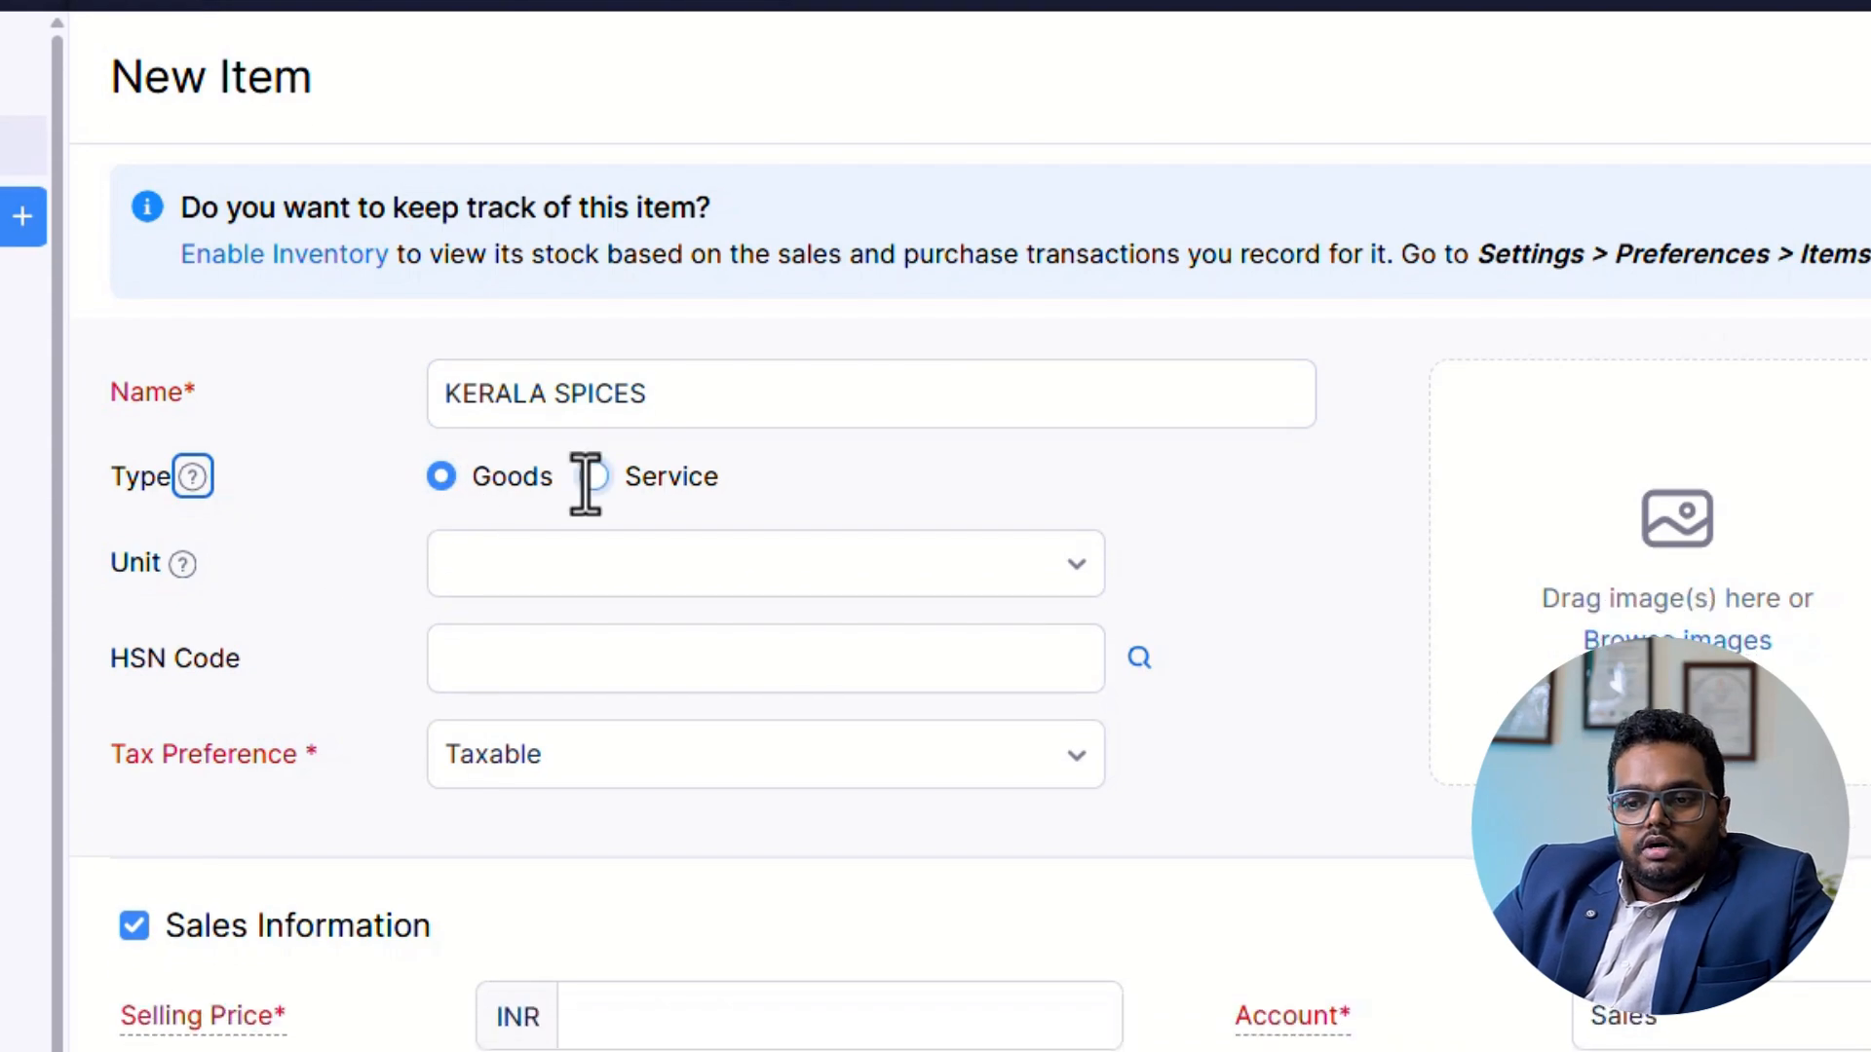
pyautogui.scroll(-1, 619, 560)
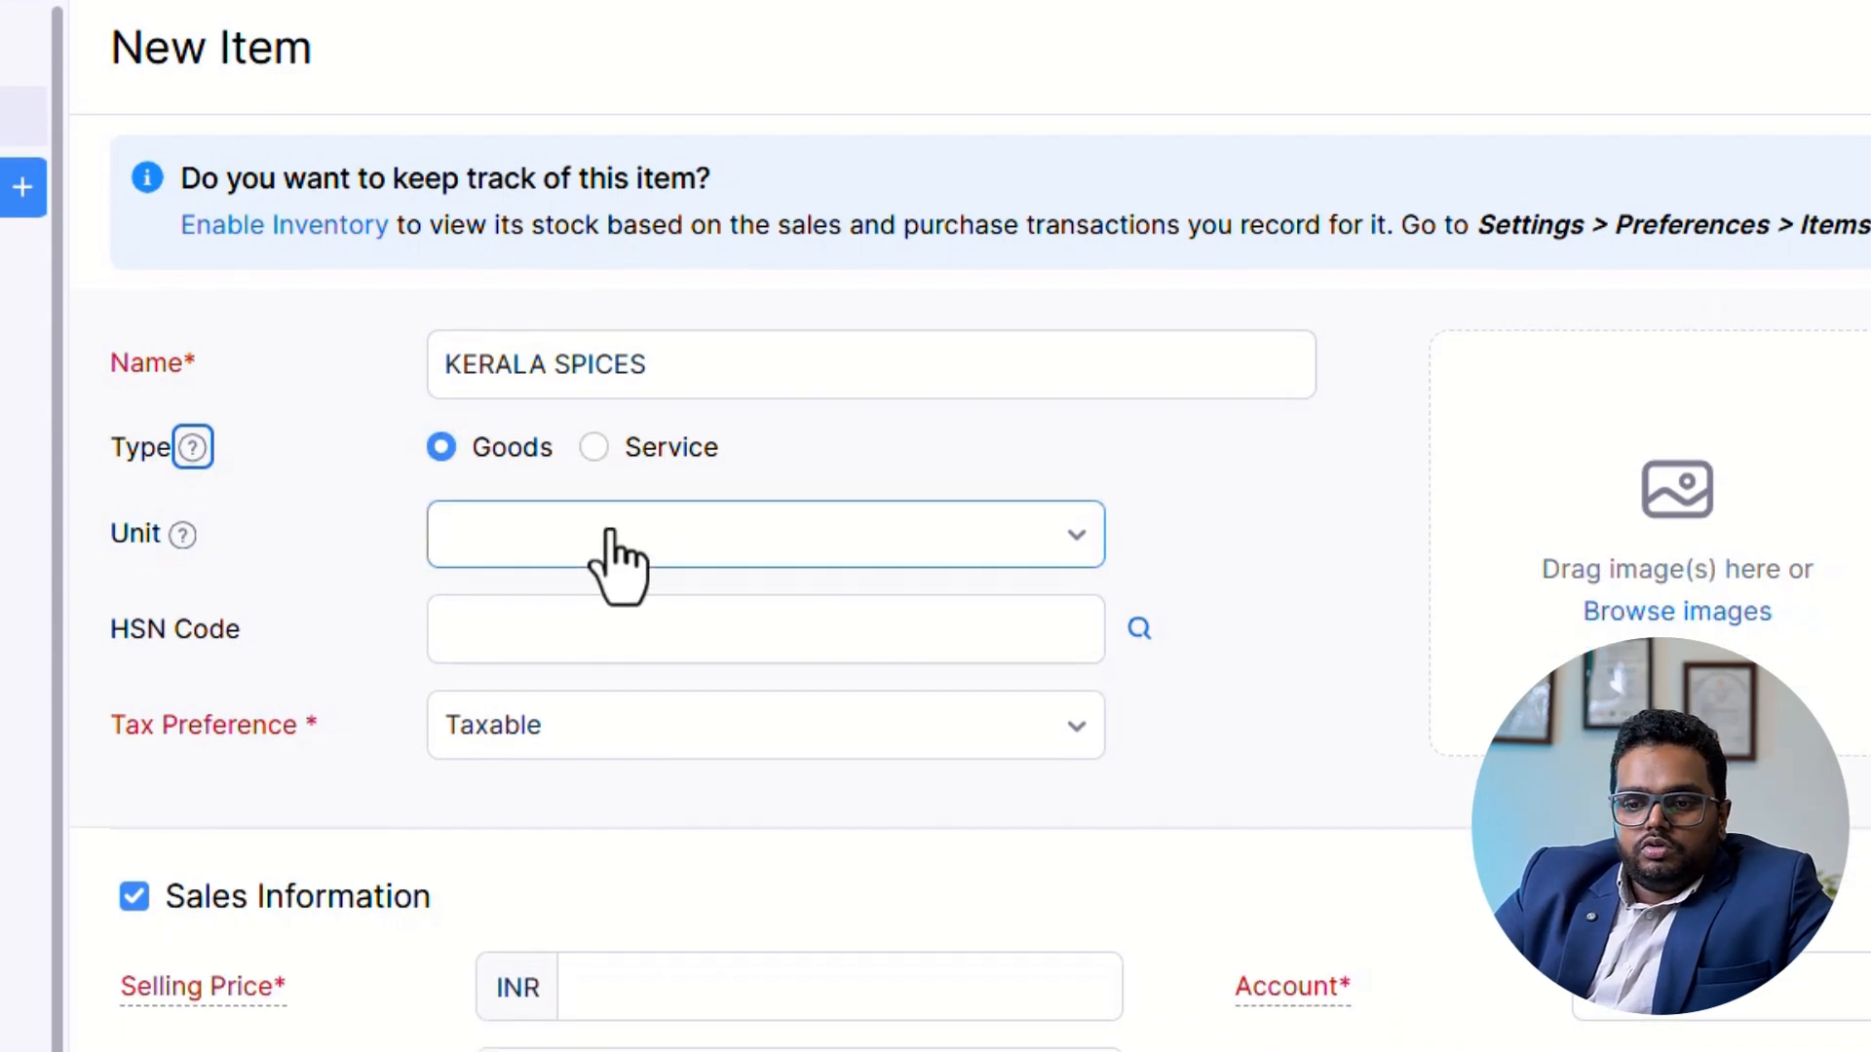
pyautogui.click(619, 507)
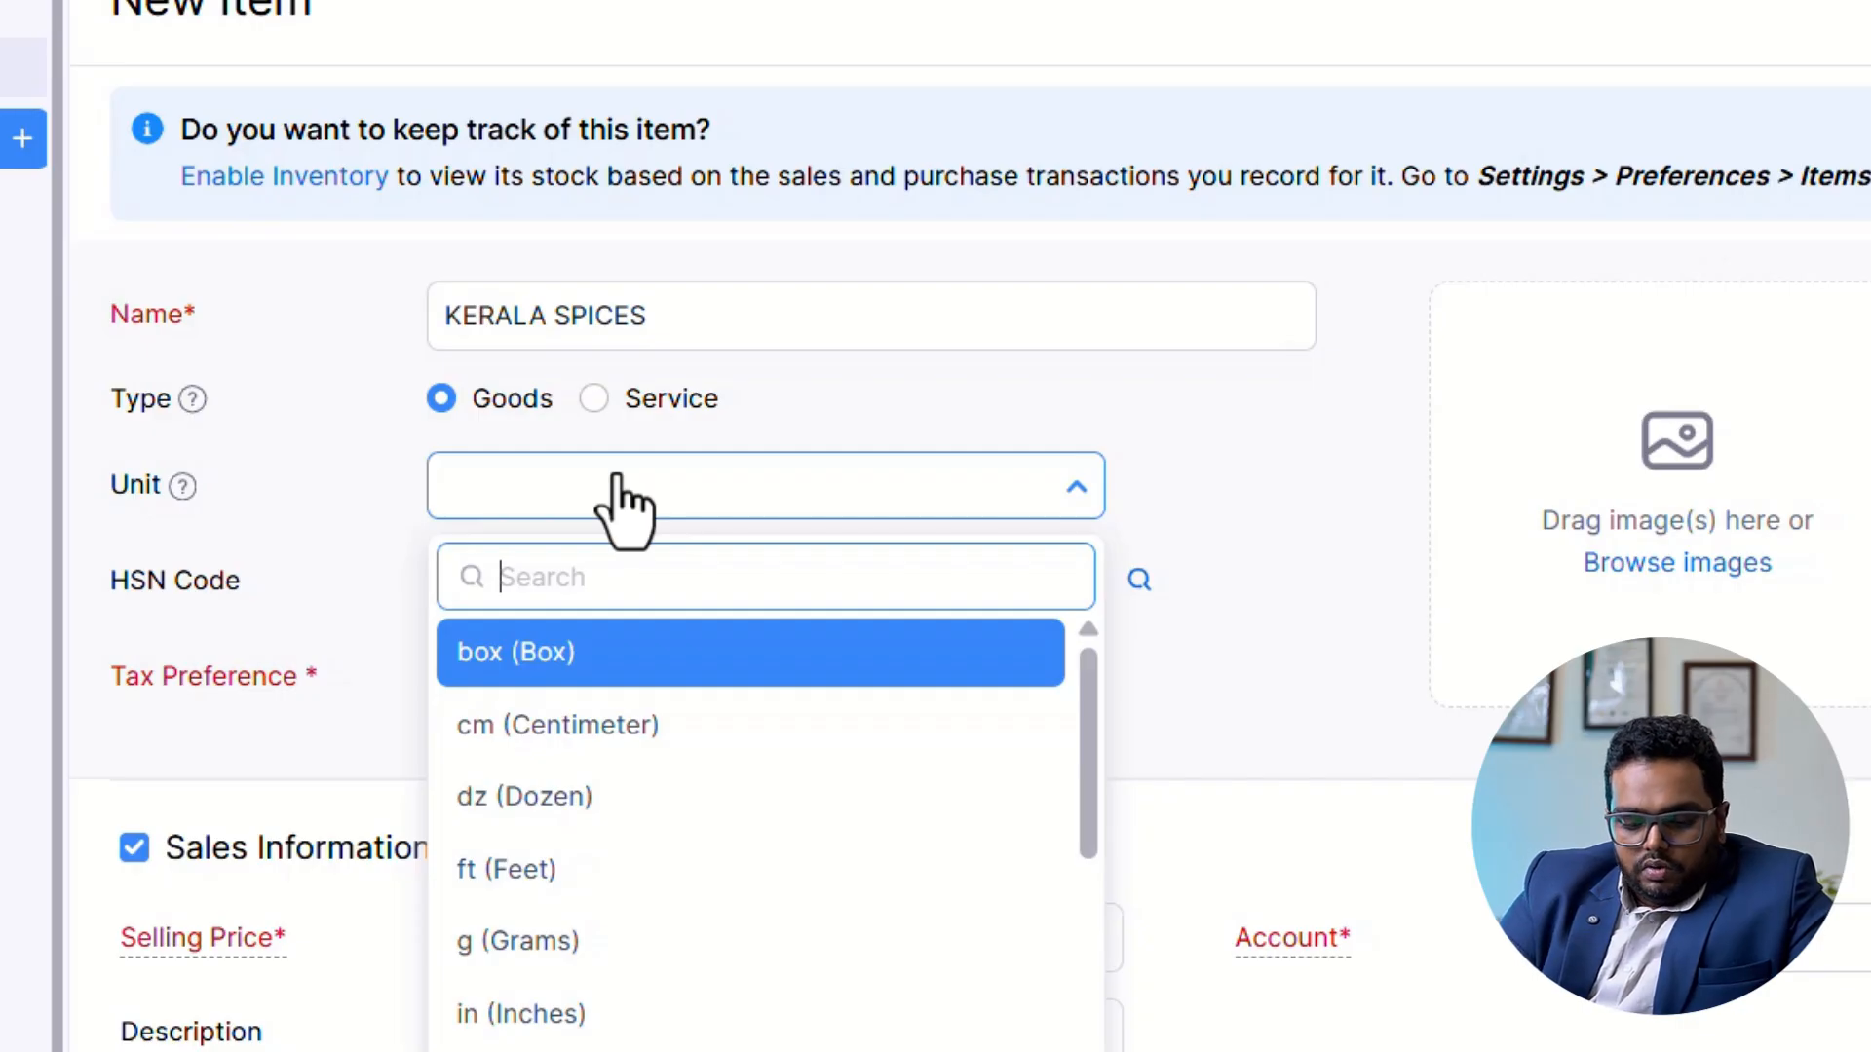
pyautogui.write('KG')
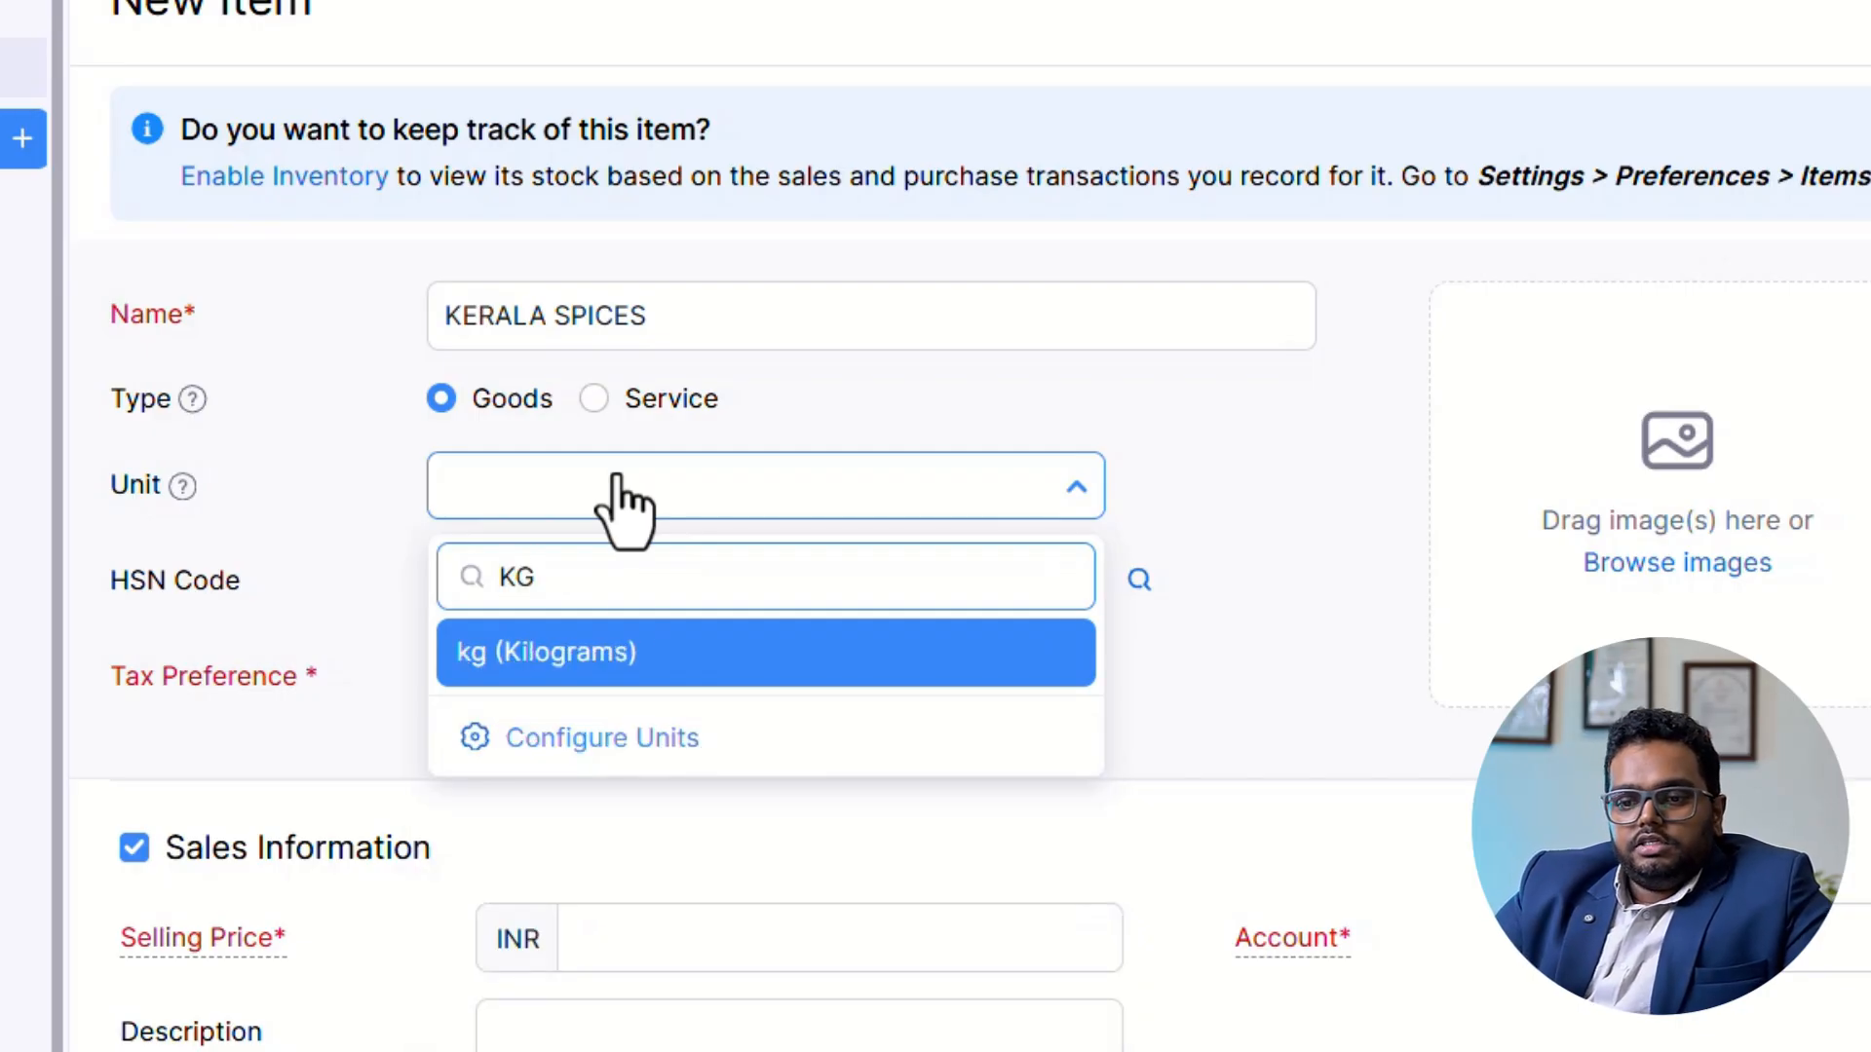
pyautogui.click(618, 655)
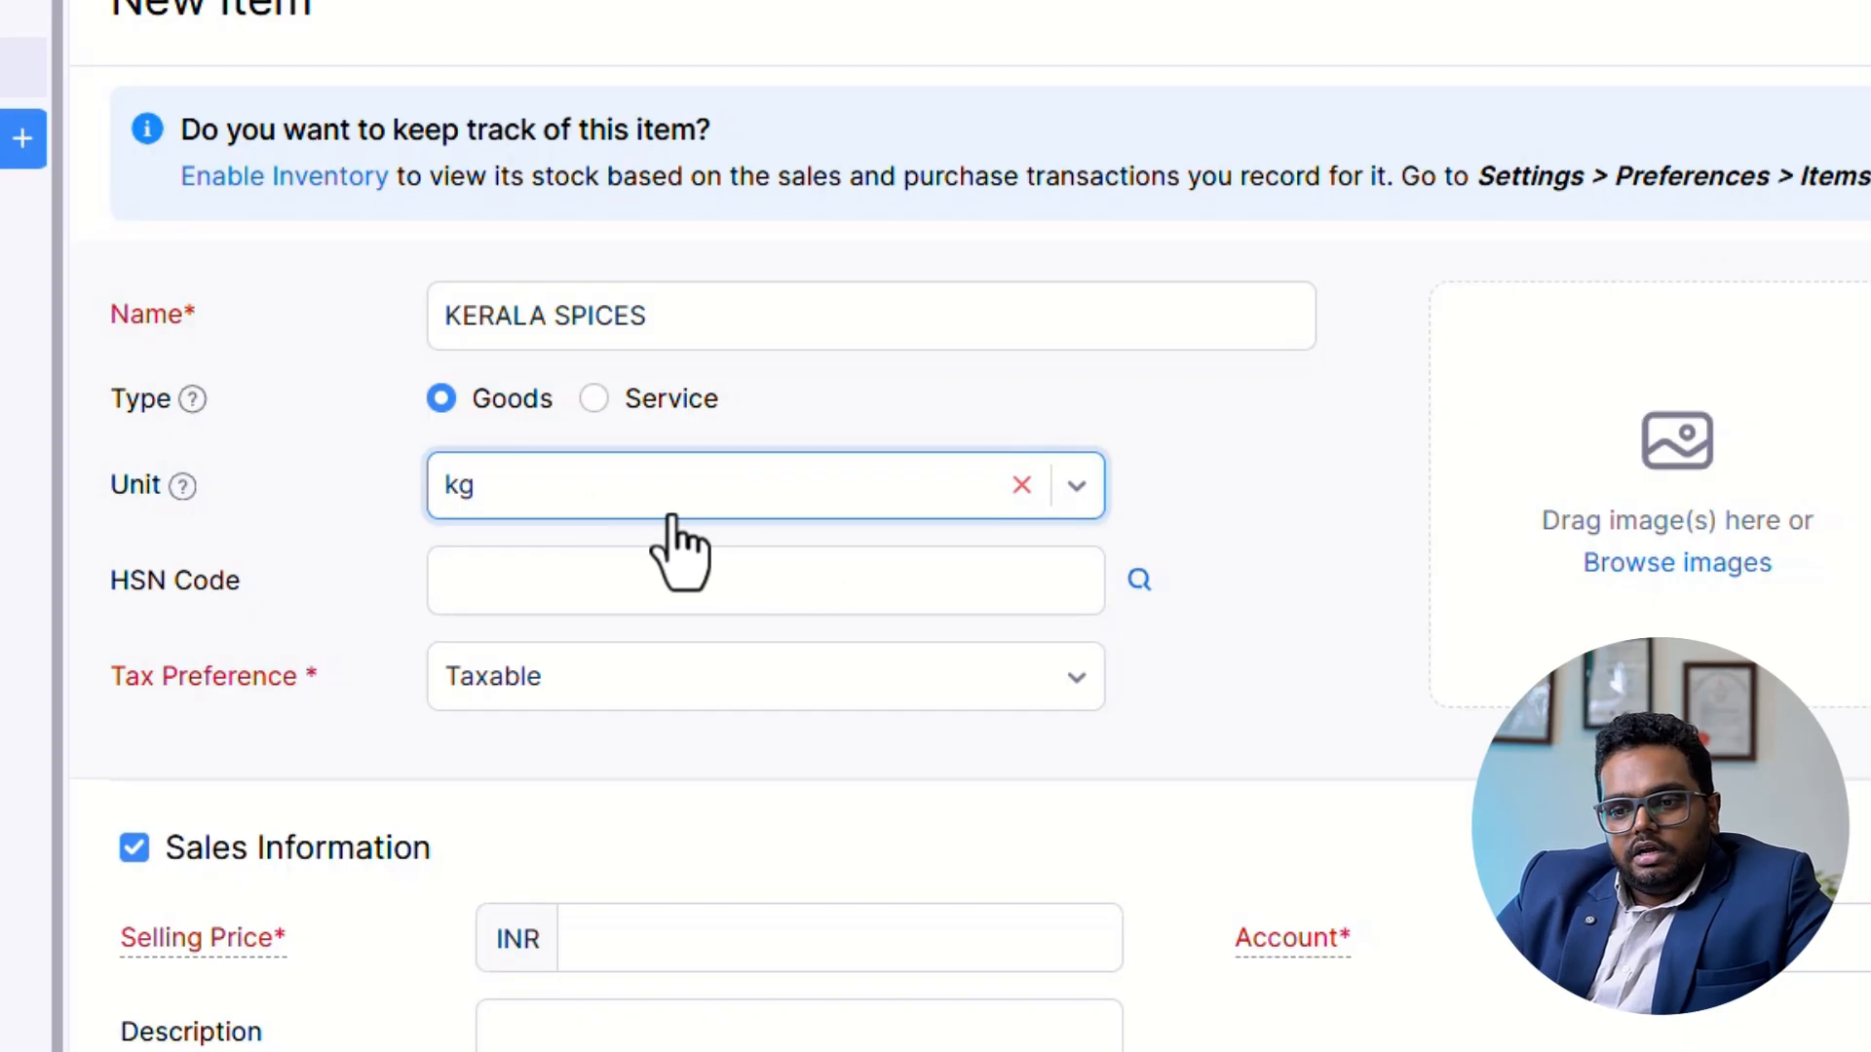
pyautogui.scroll(-1, 597, 543)
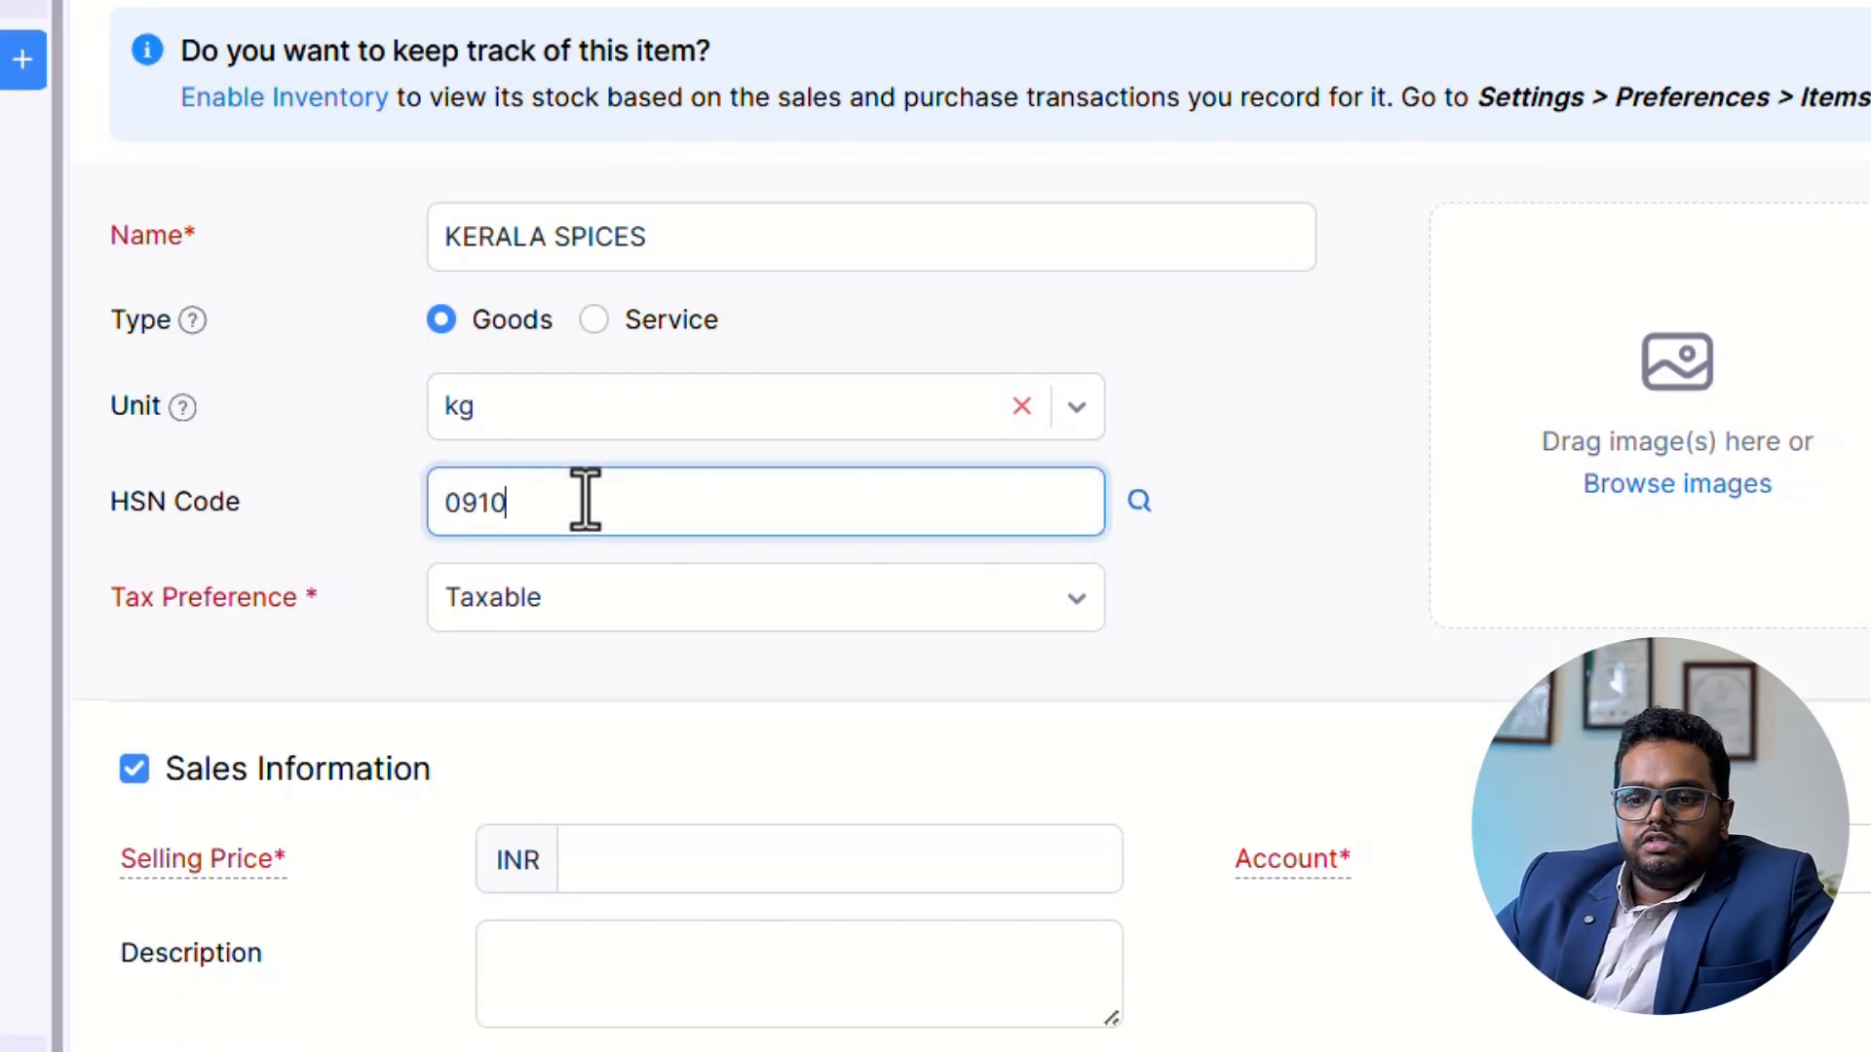
# Set the item's selling price to INR 500 and its cost price to INR 350.
pyautogui.scroll(-4, 687, 828)
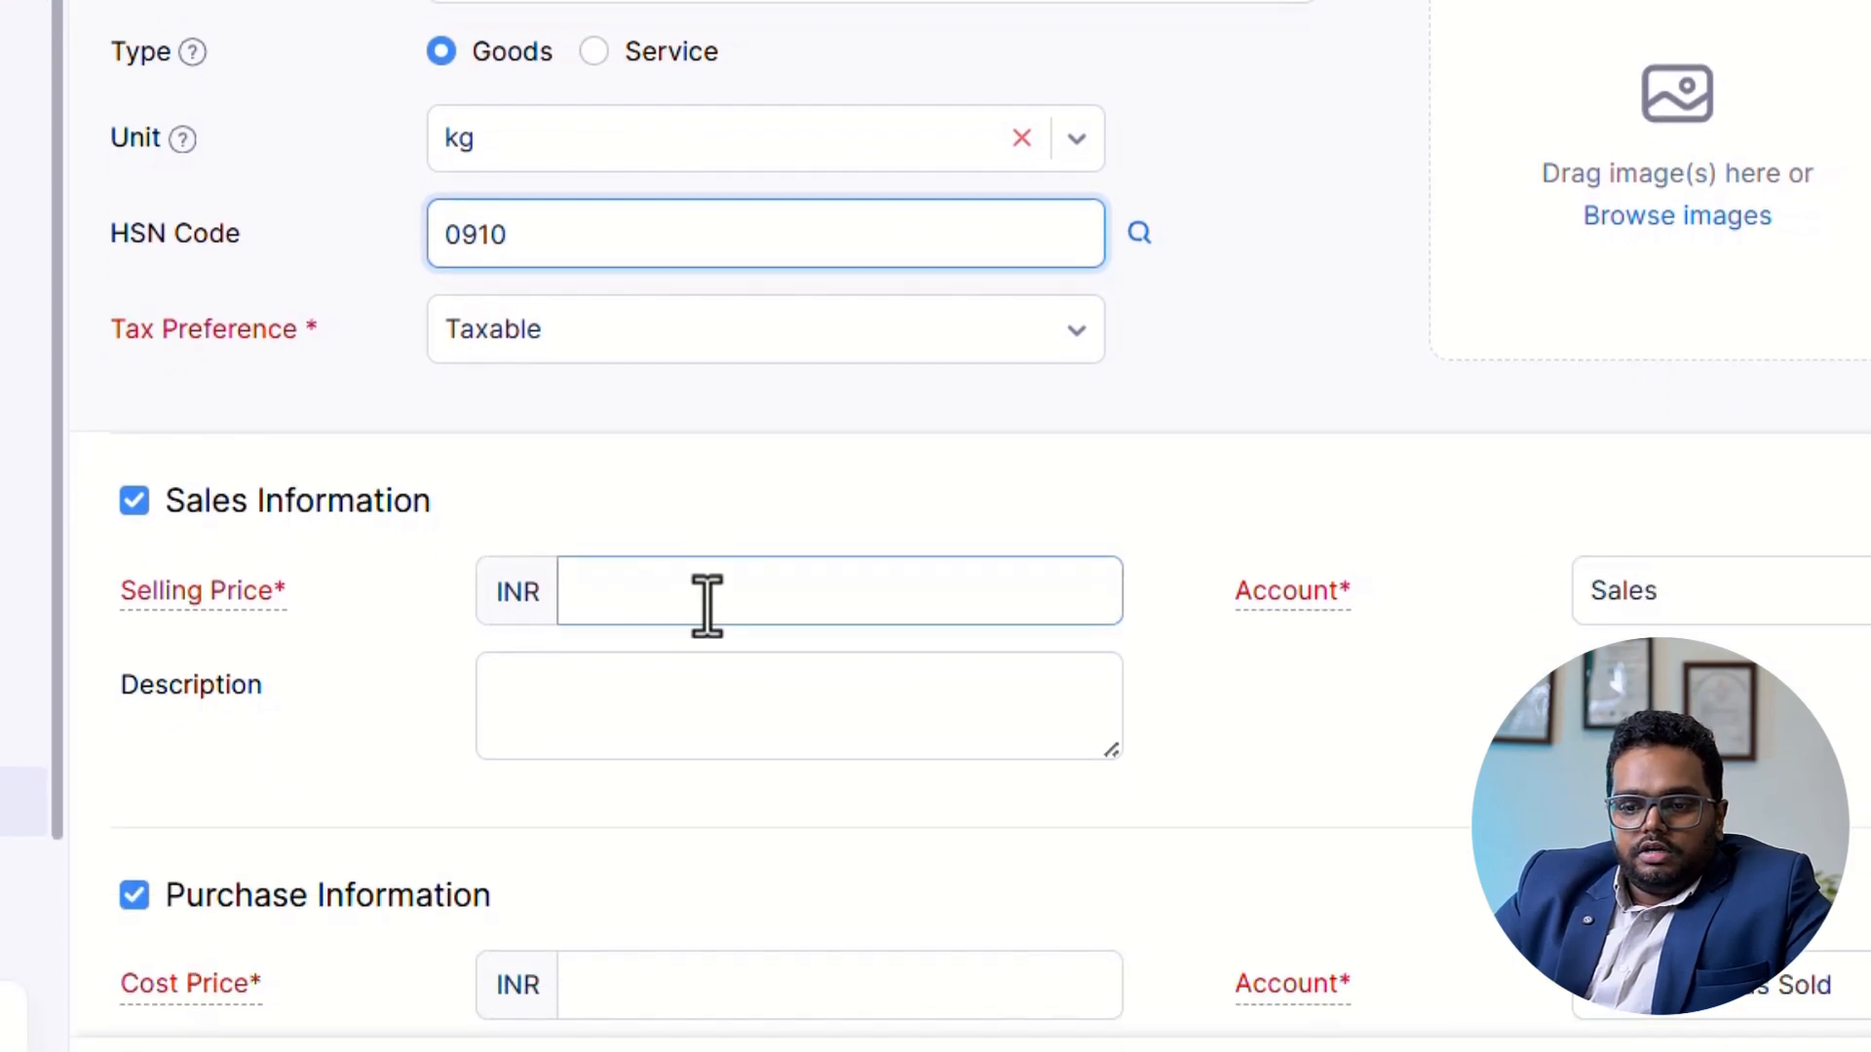
pyautogui.click(707, 570)
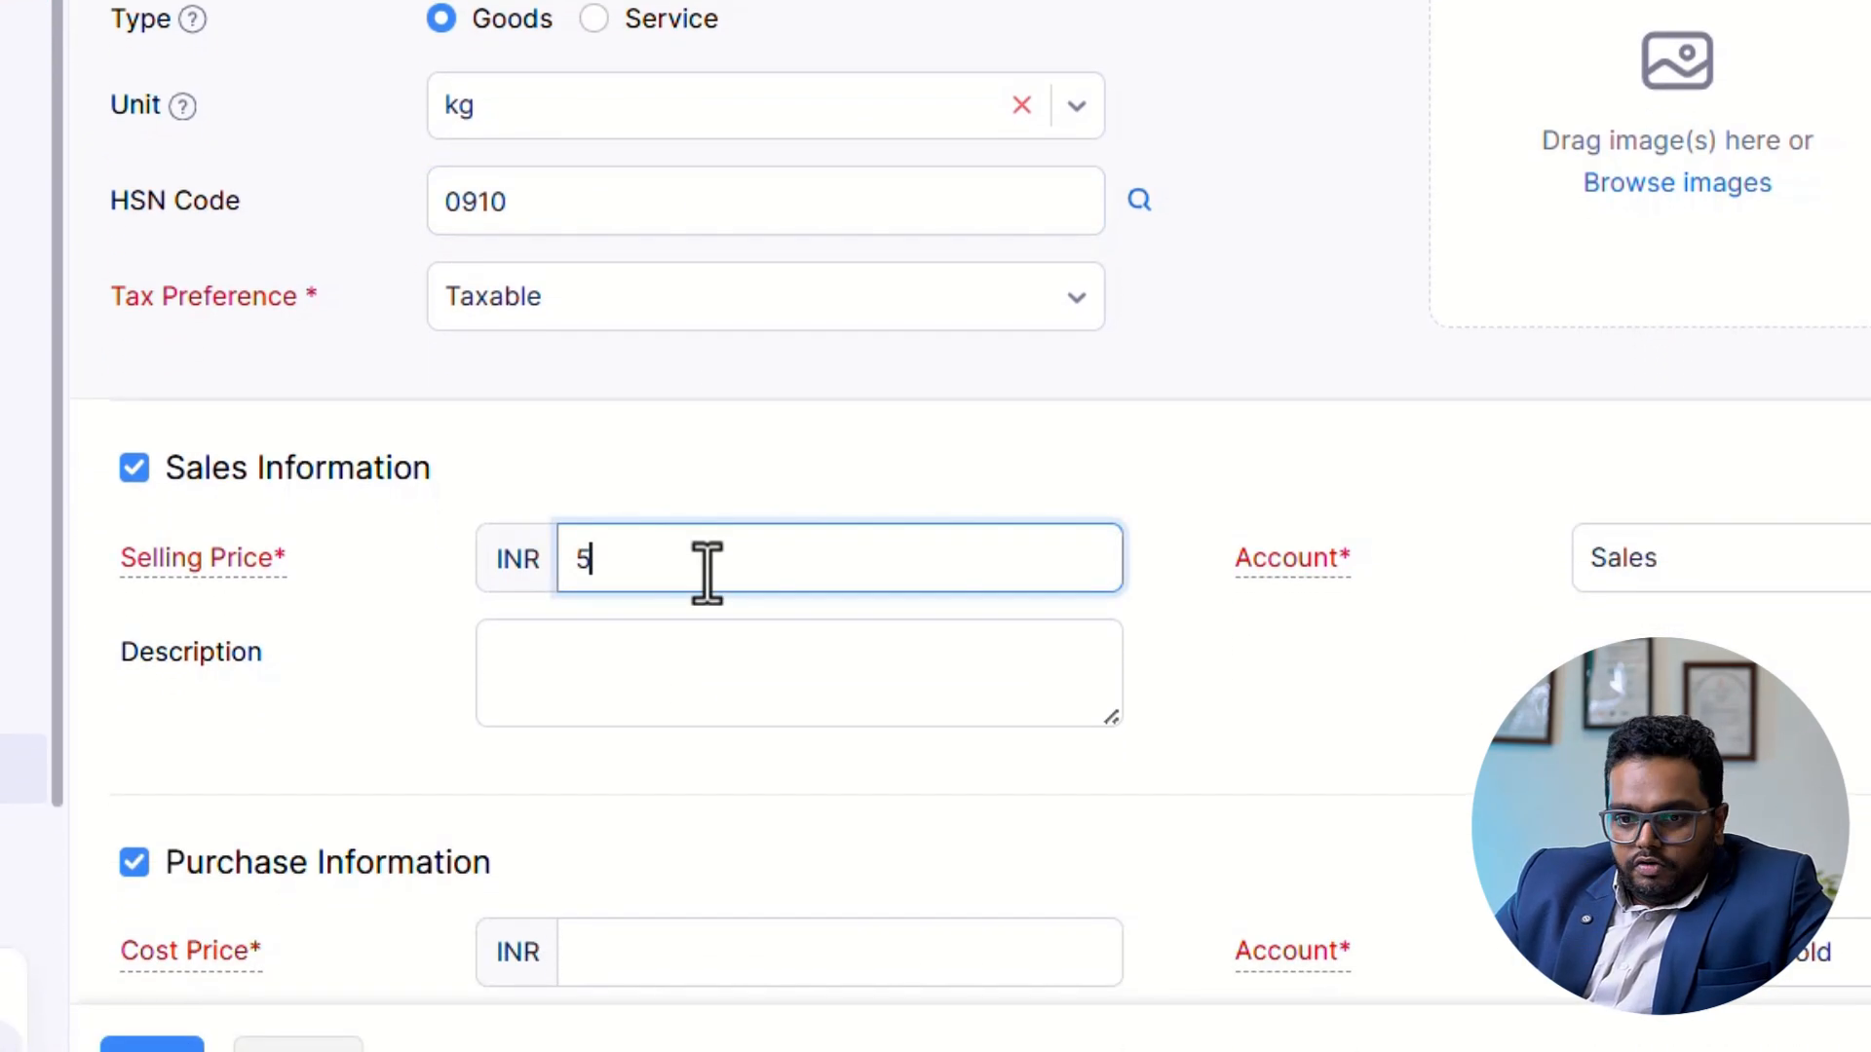
pyautogui.scroll(-7, 896, 541)
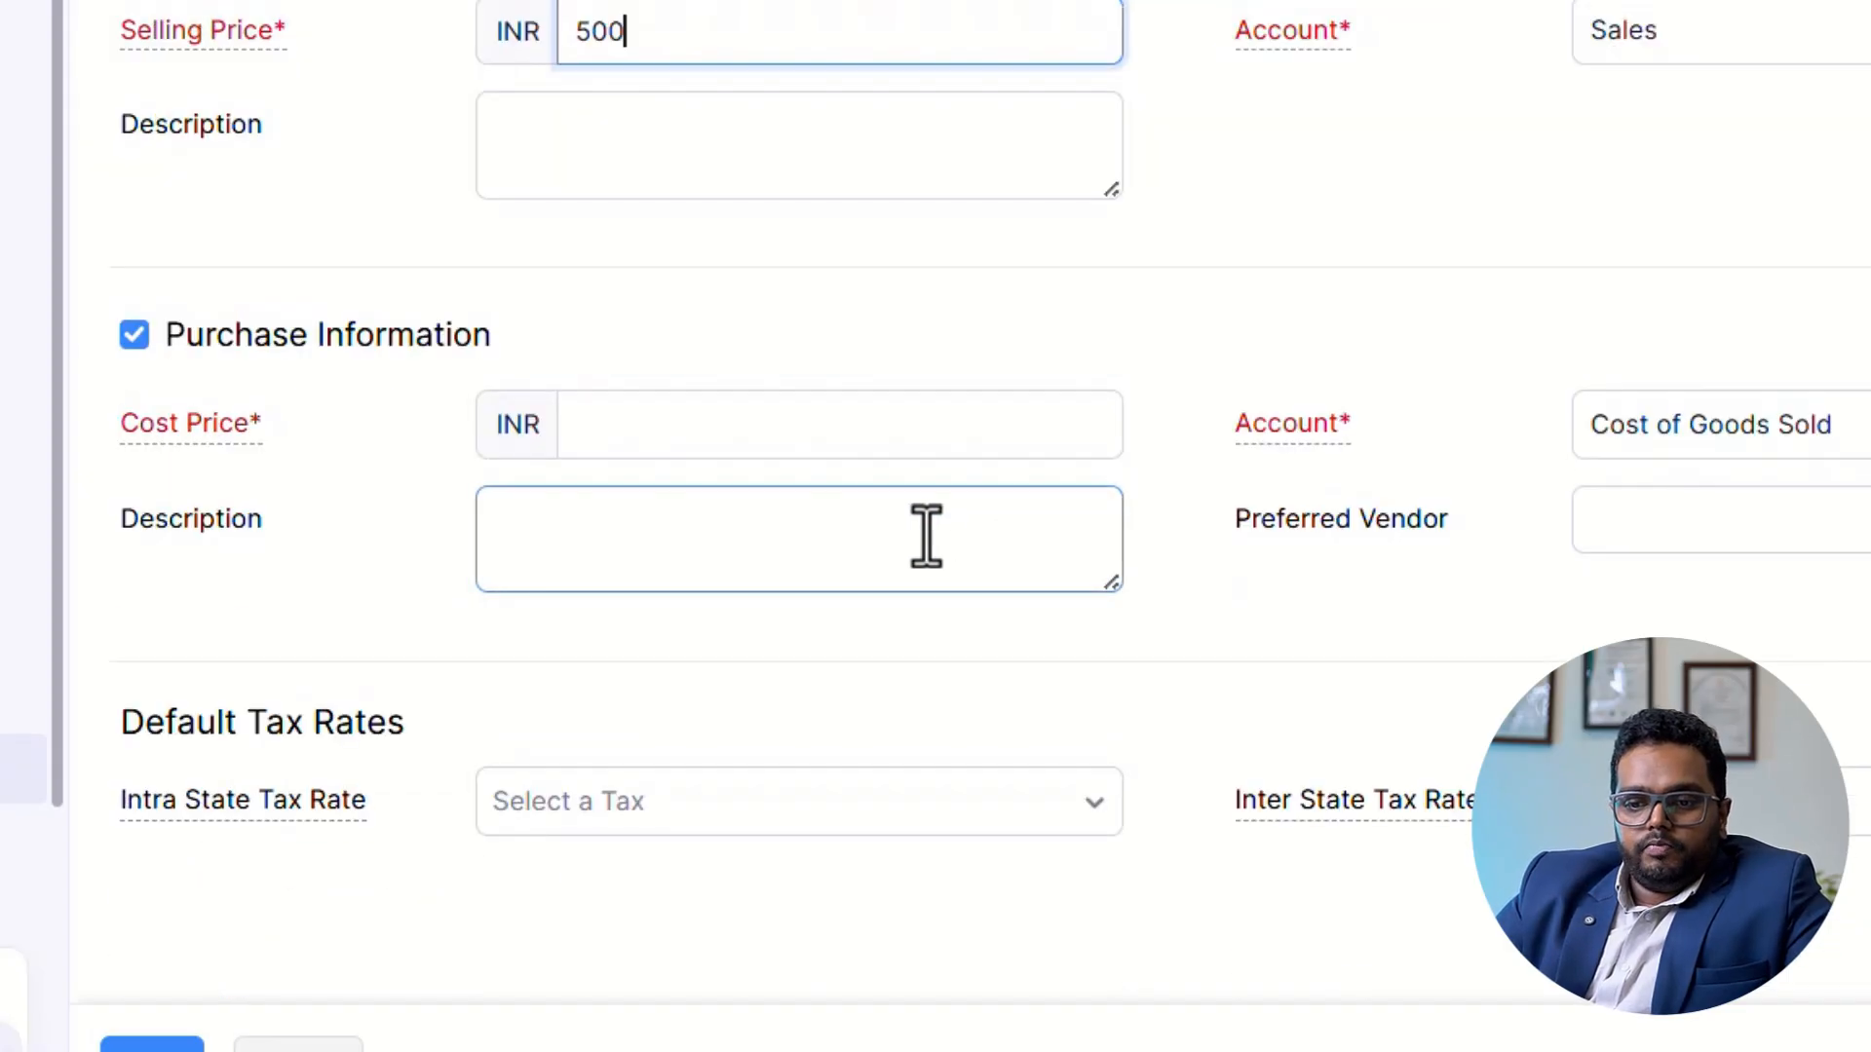
pyautogui.click(660, 431)
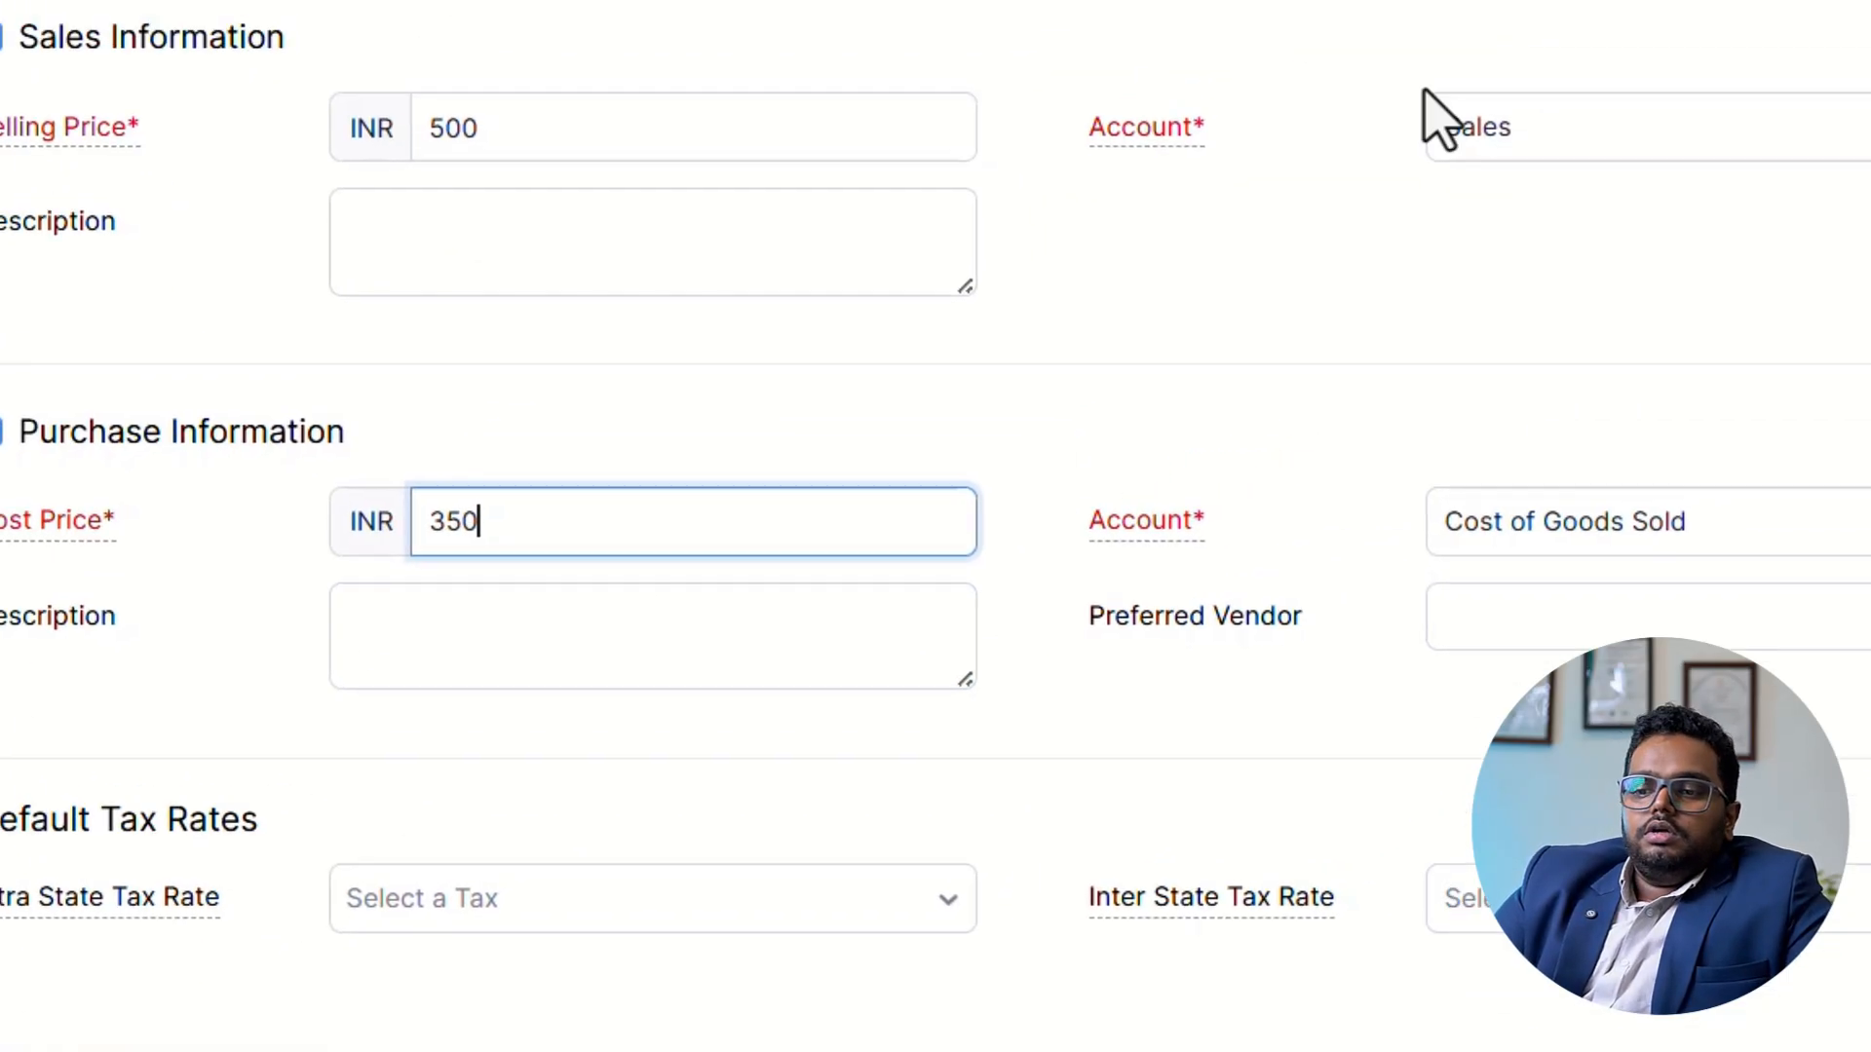
# Check the item's sales account and purchase account selections.
pyautogui.click(1793, 39)
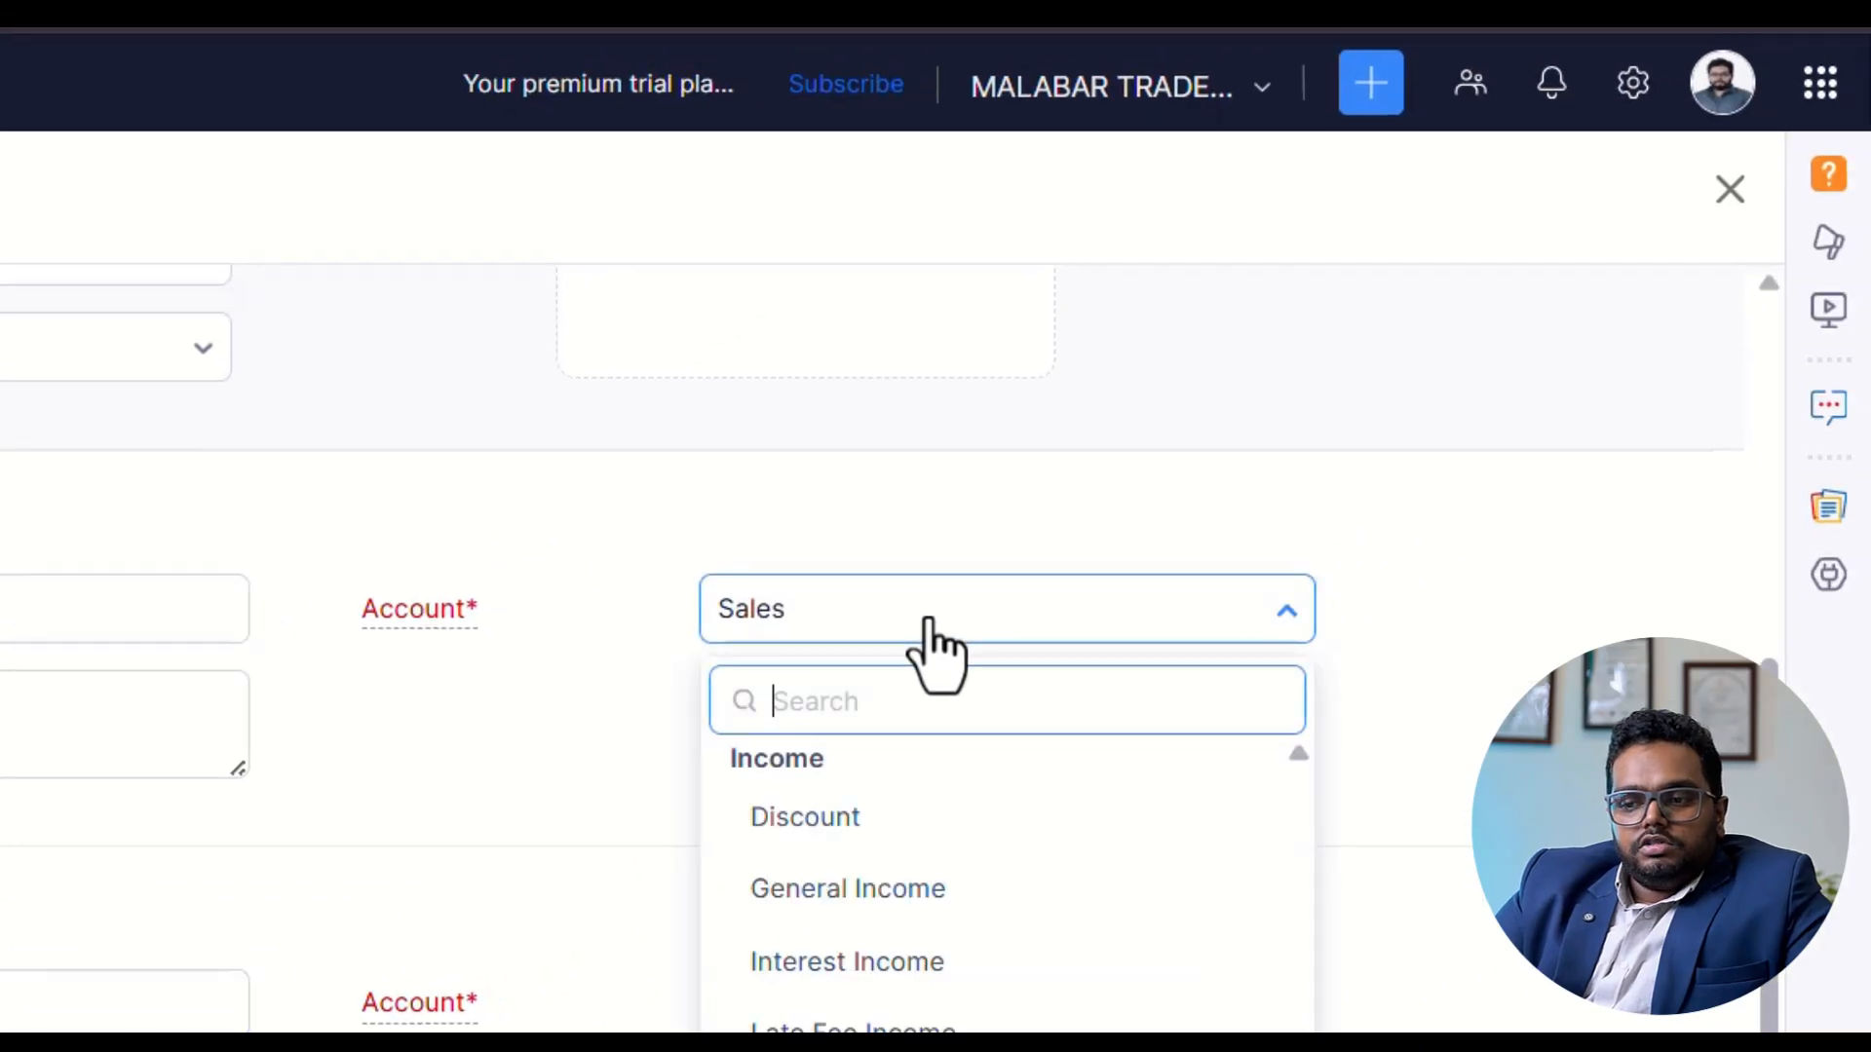
pyautogui.click(927, 624)
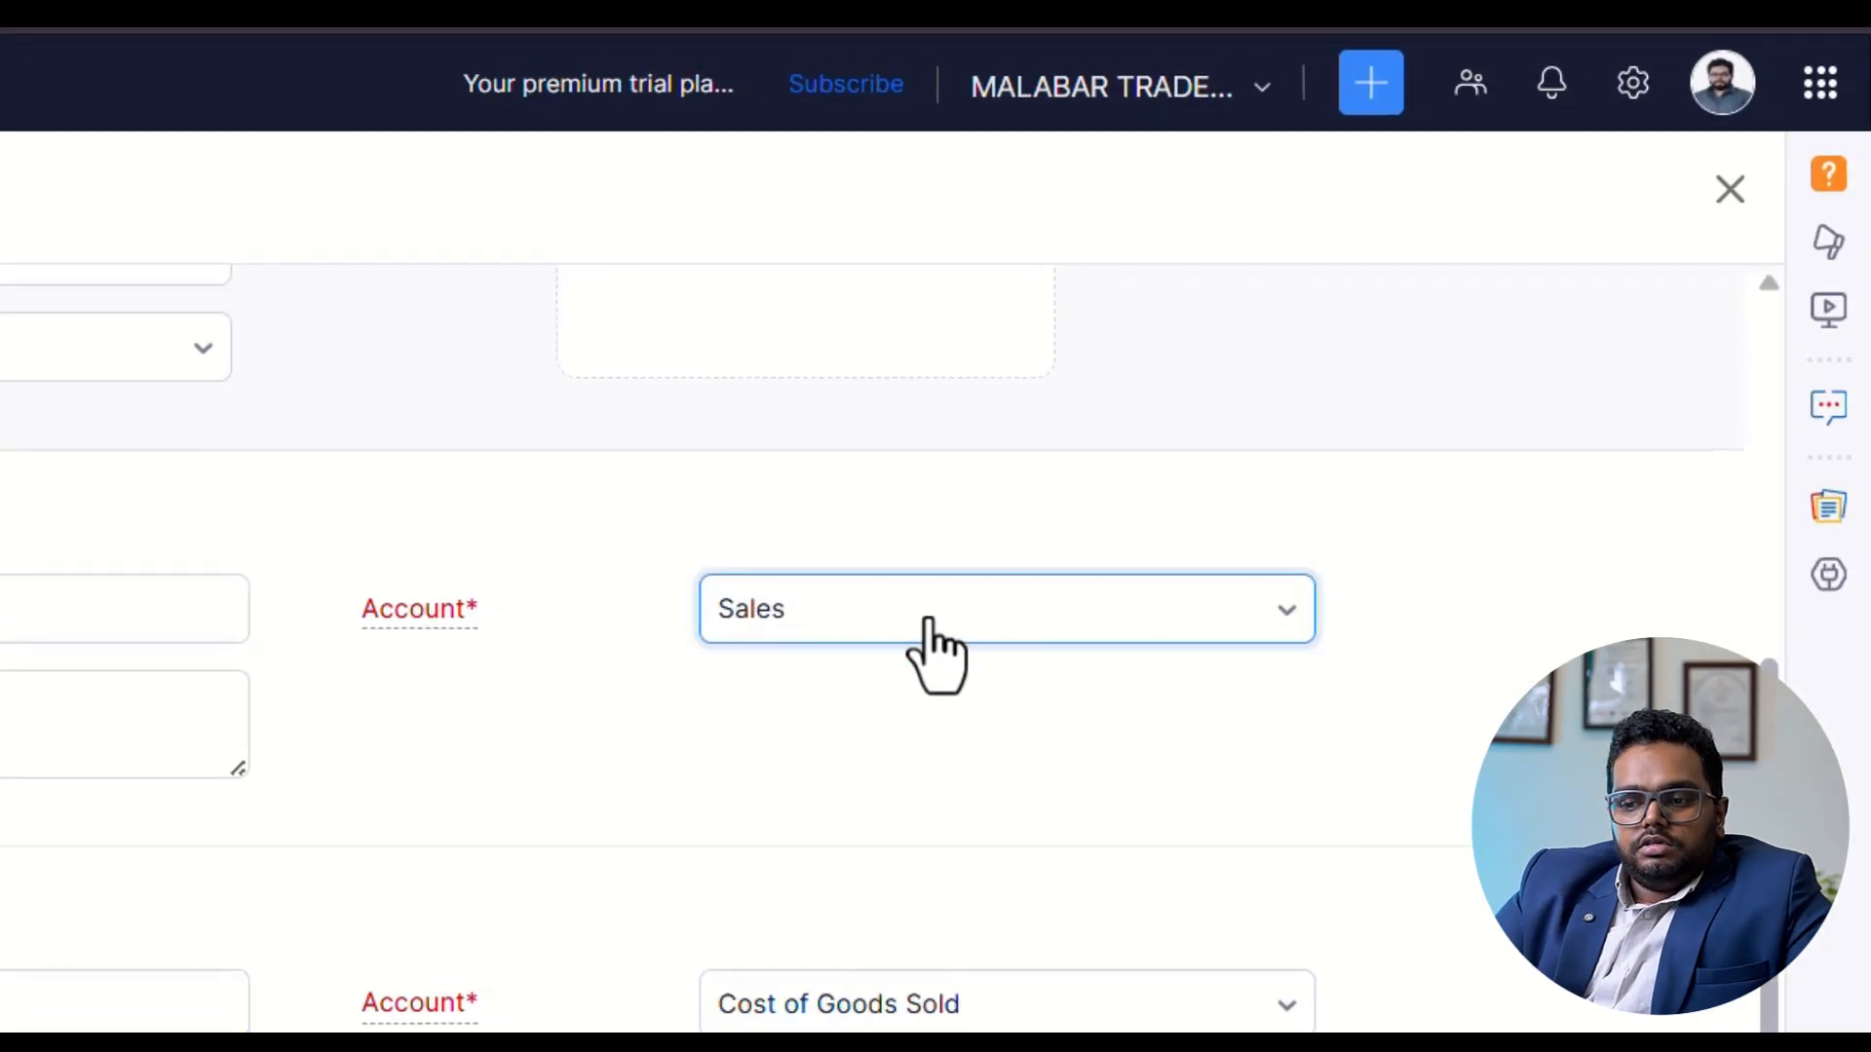
pyautogui.click(861, 1002)
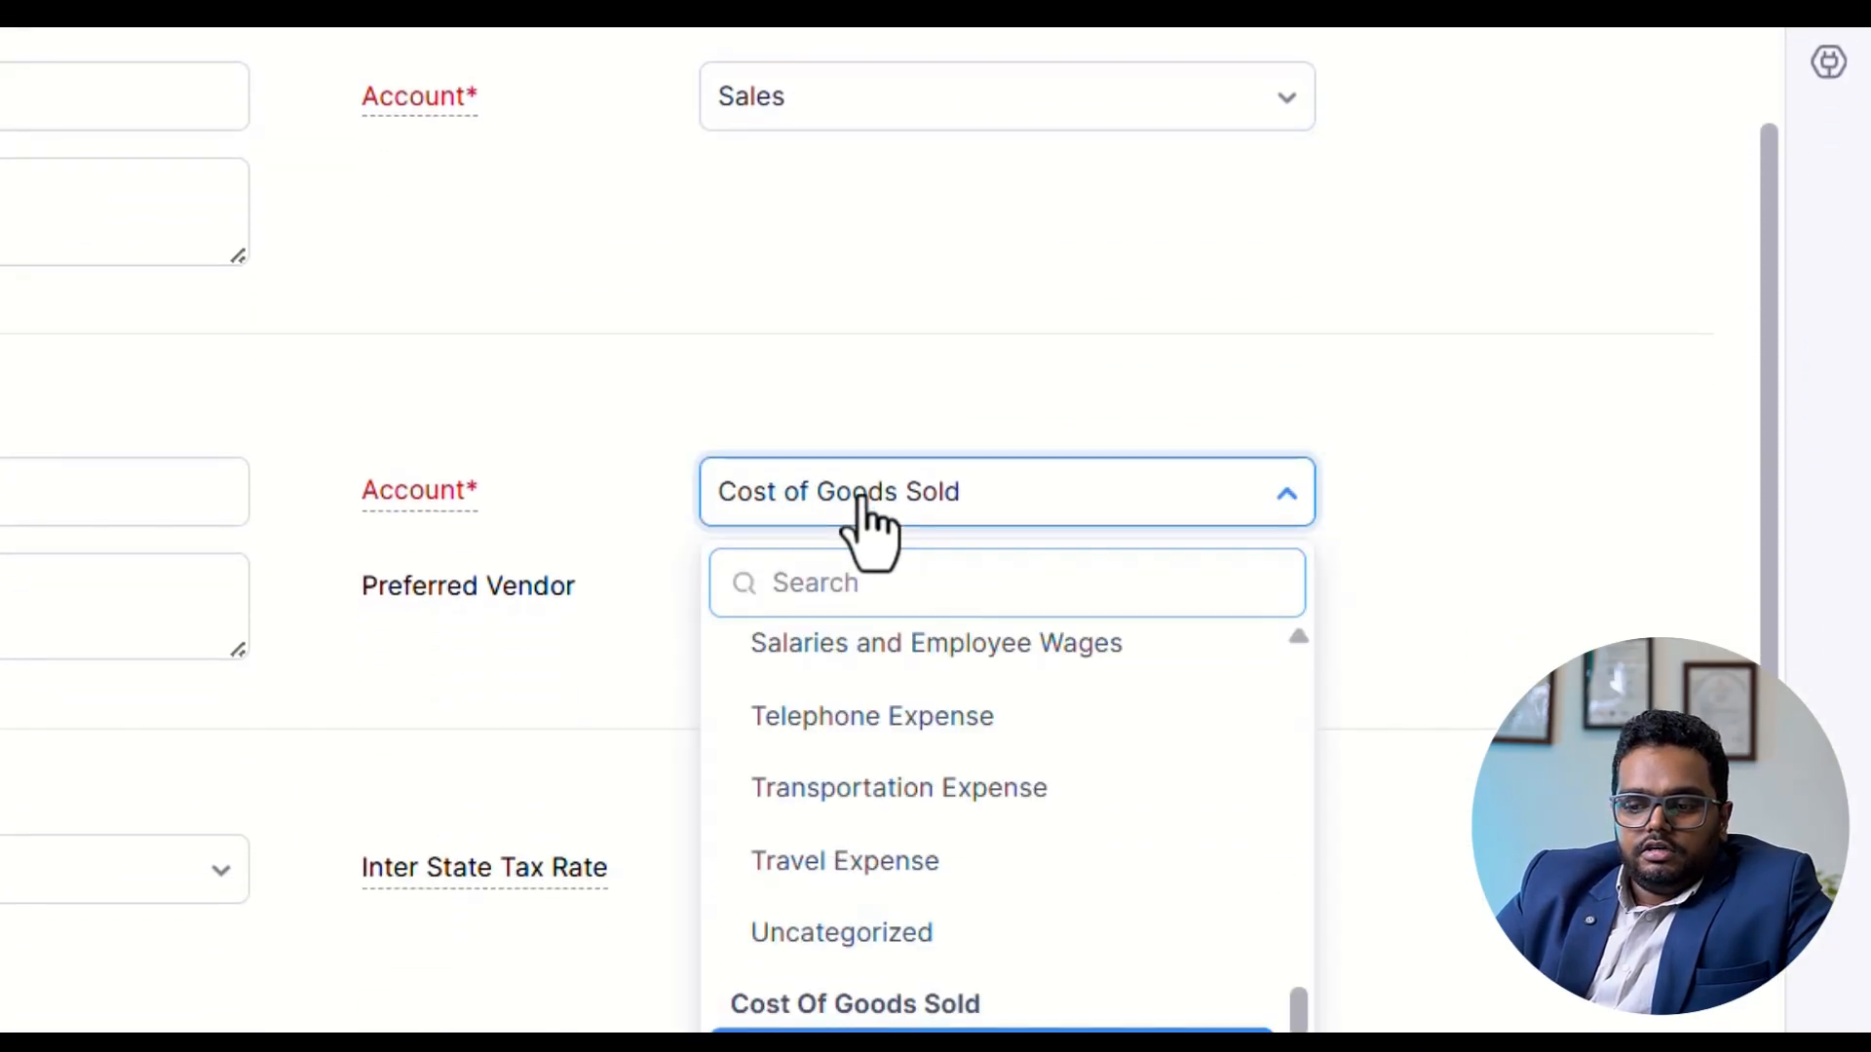
pyautogui.click(864, 499)
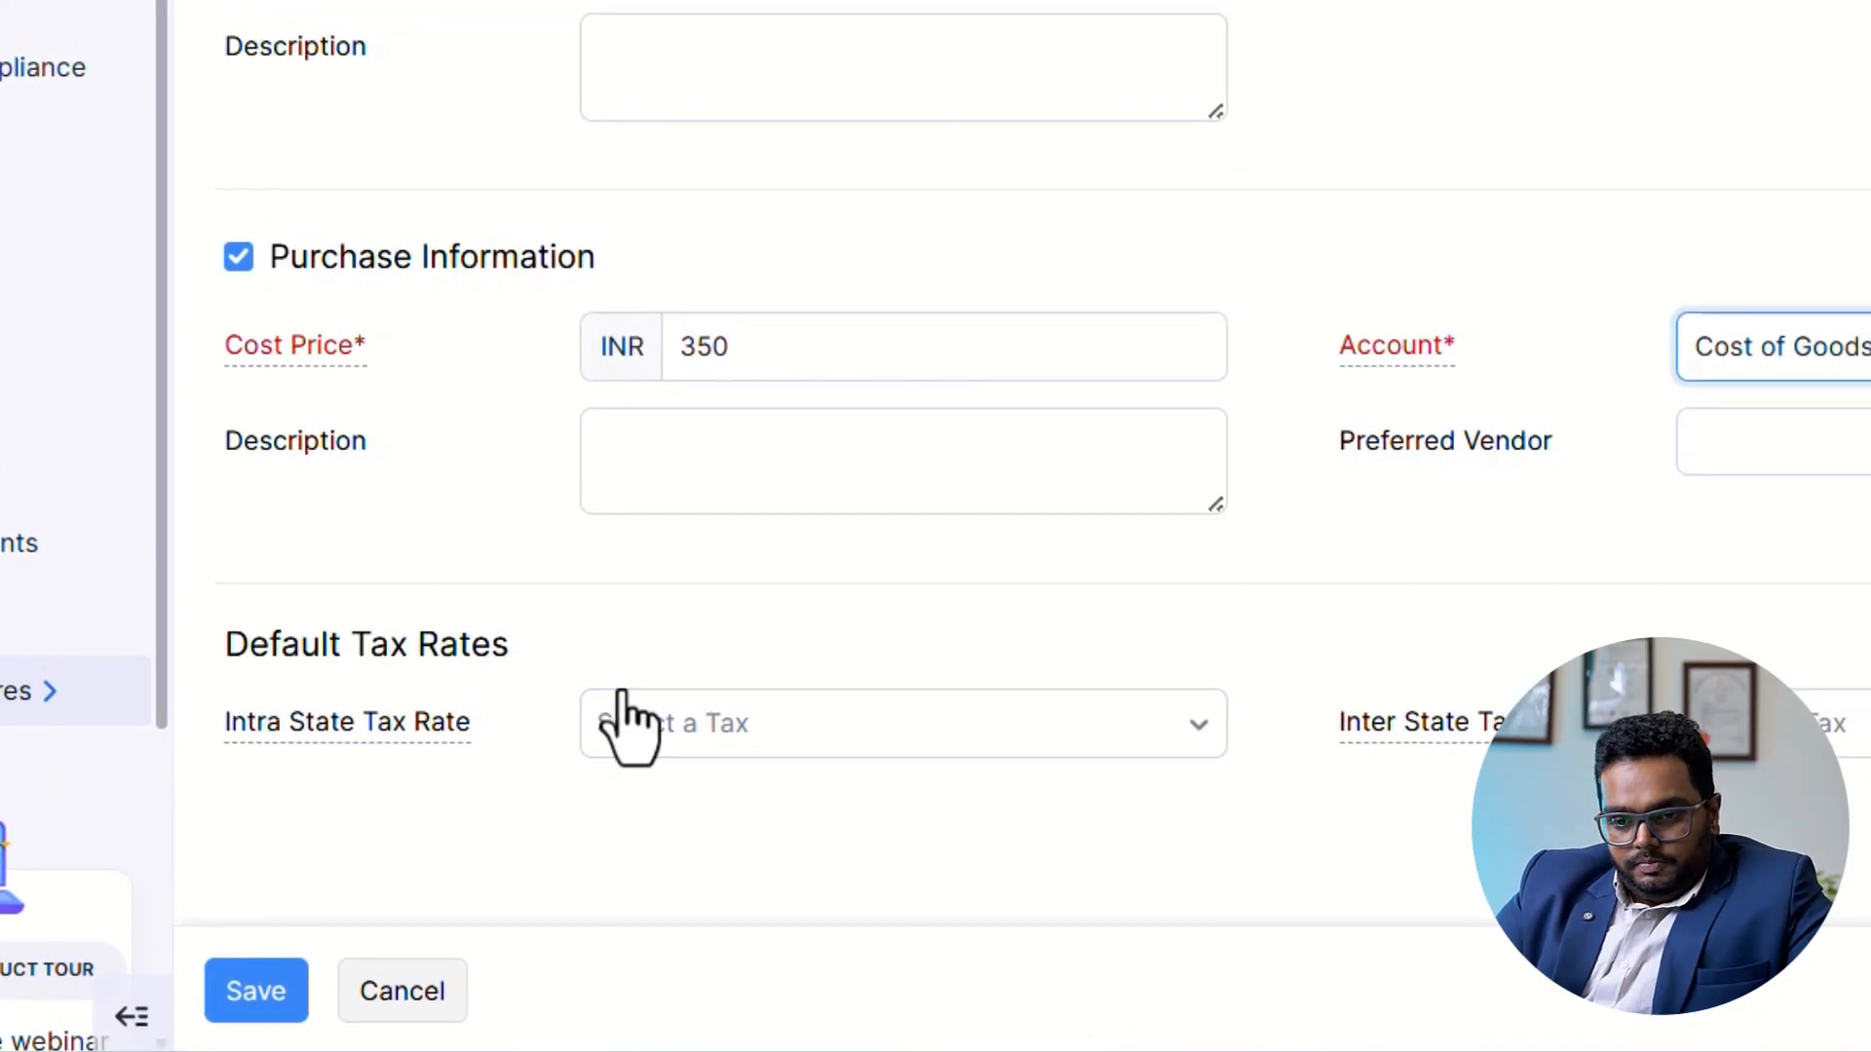
# Set the item's intra-state tax rate to GST5 [5%] and inter-state rate to IGST5 [5%], and save the item.
pyautogui.click(782, 729)
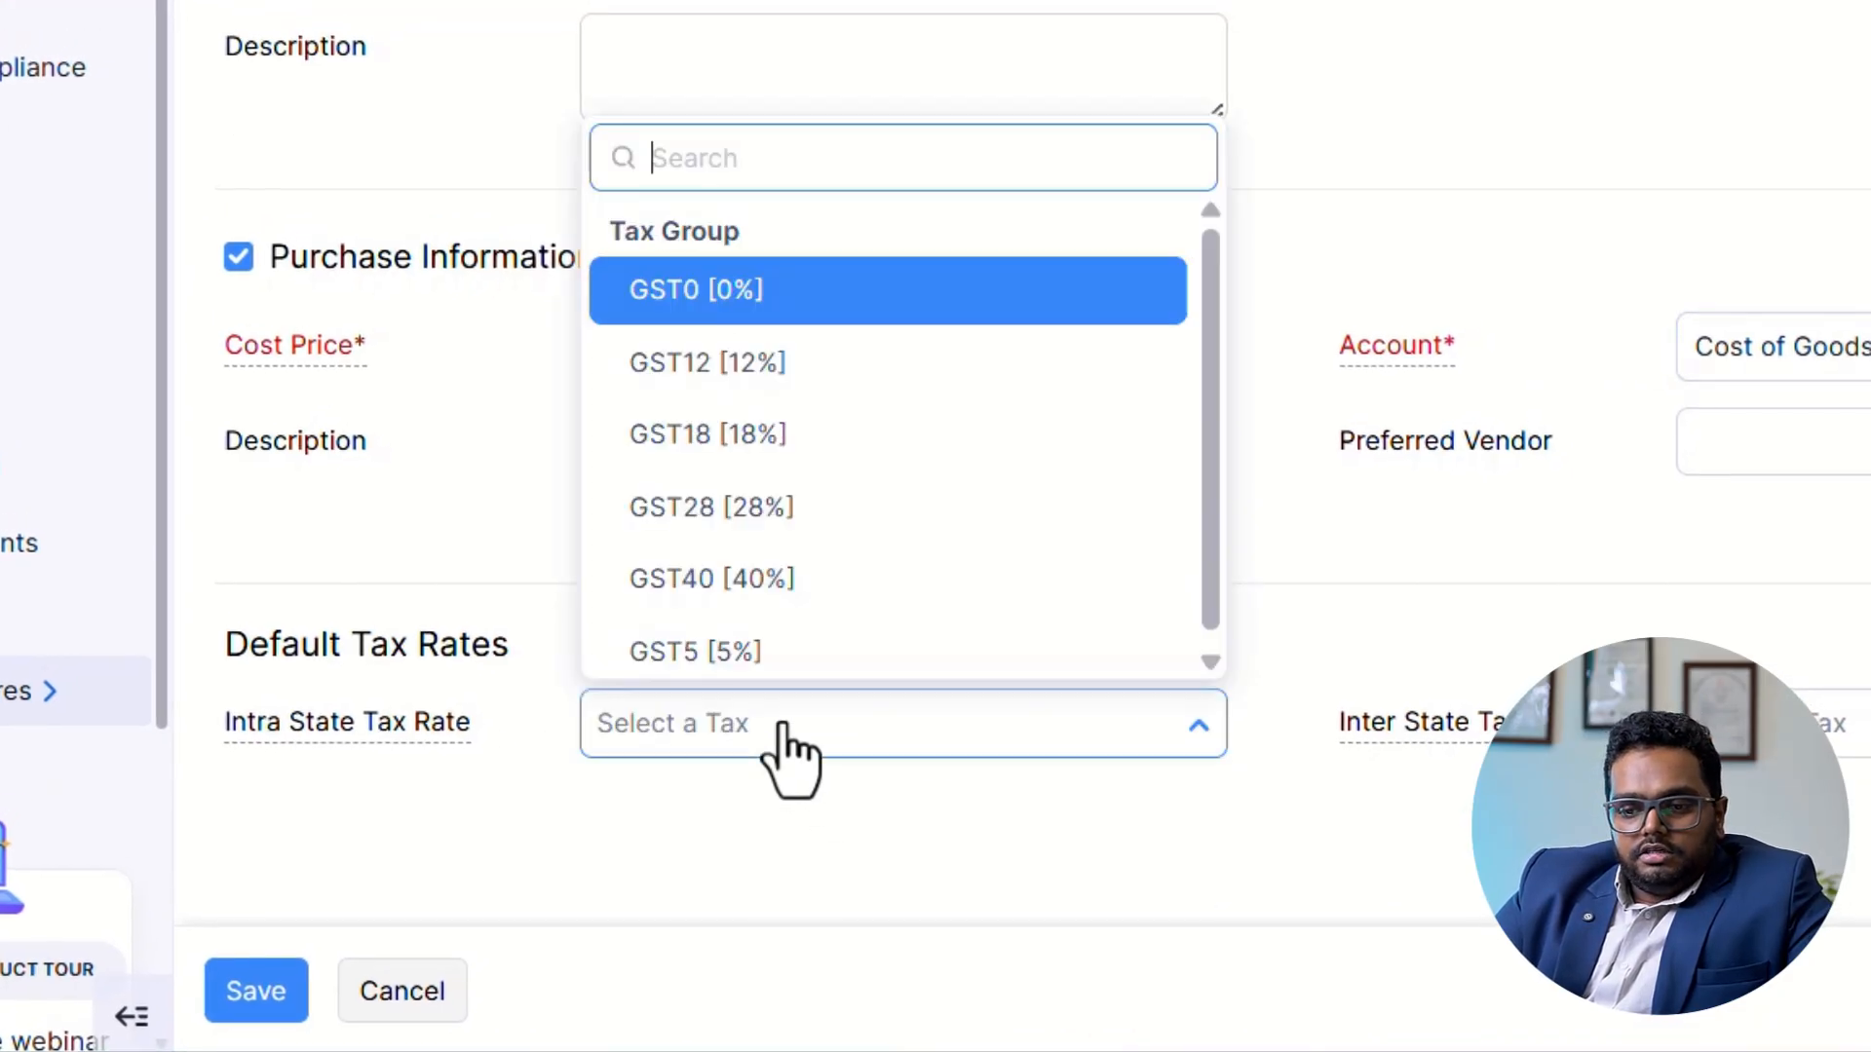
pyautogui.click(774, 651)
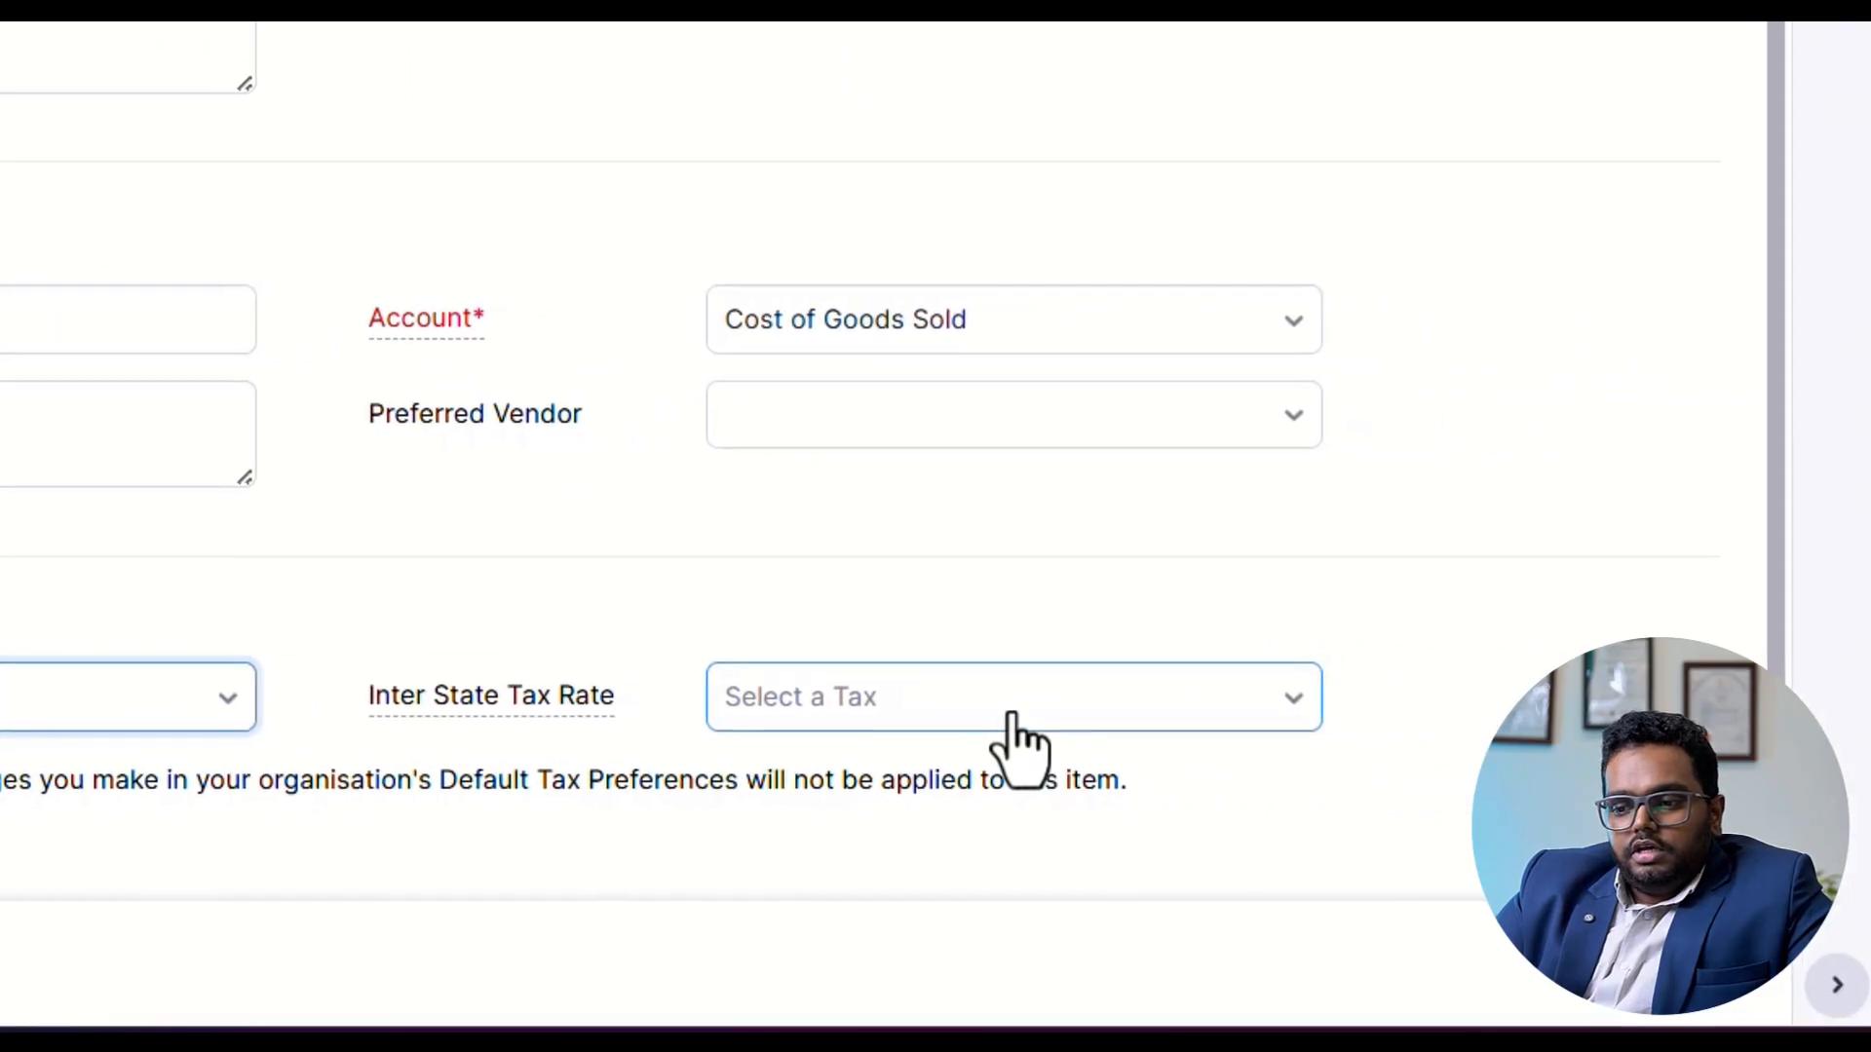
pyautogui.click(1013, 740)
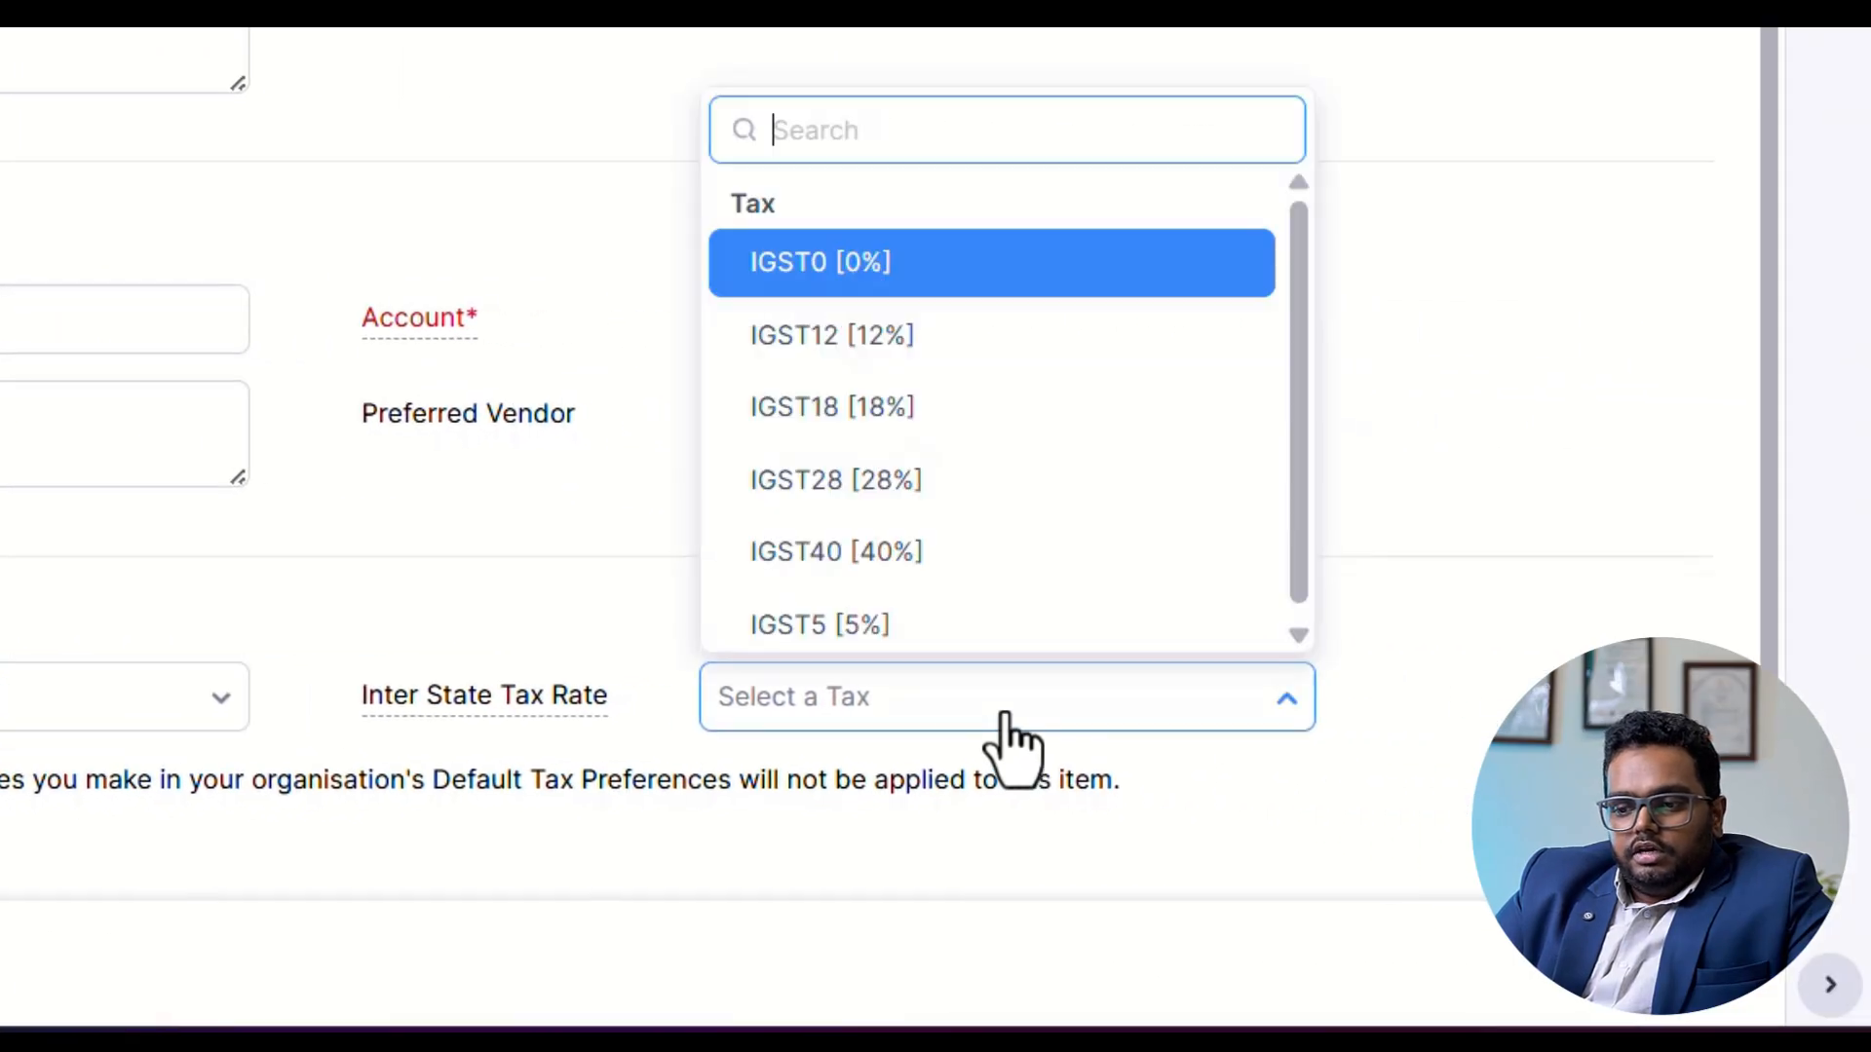
pyautogui.click(926, 614)
pyautogui.scroll(-1, 410, 663)
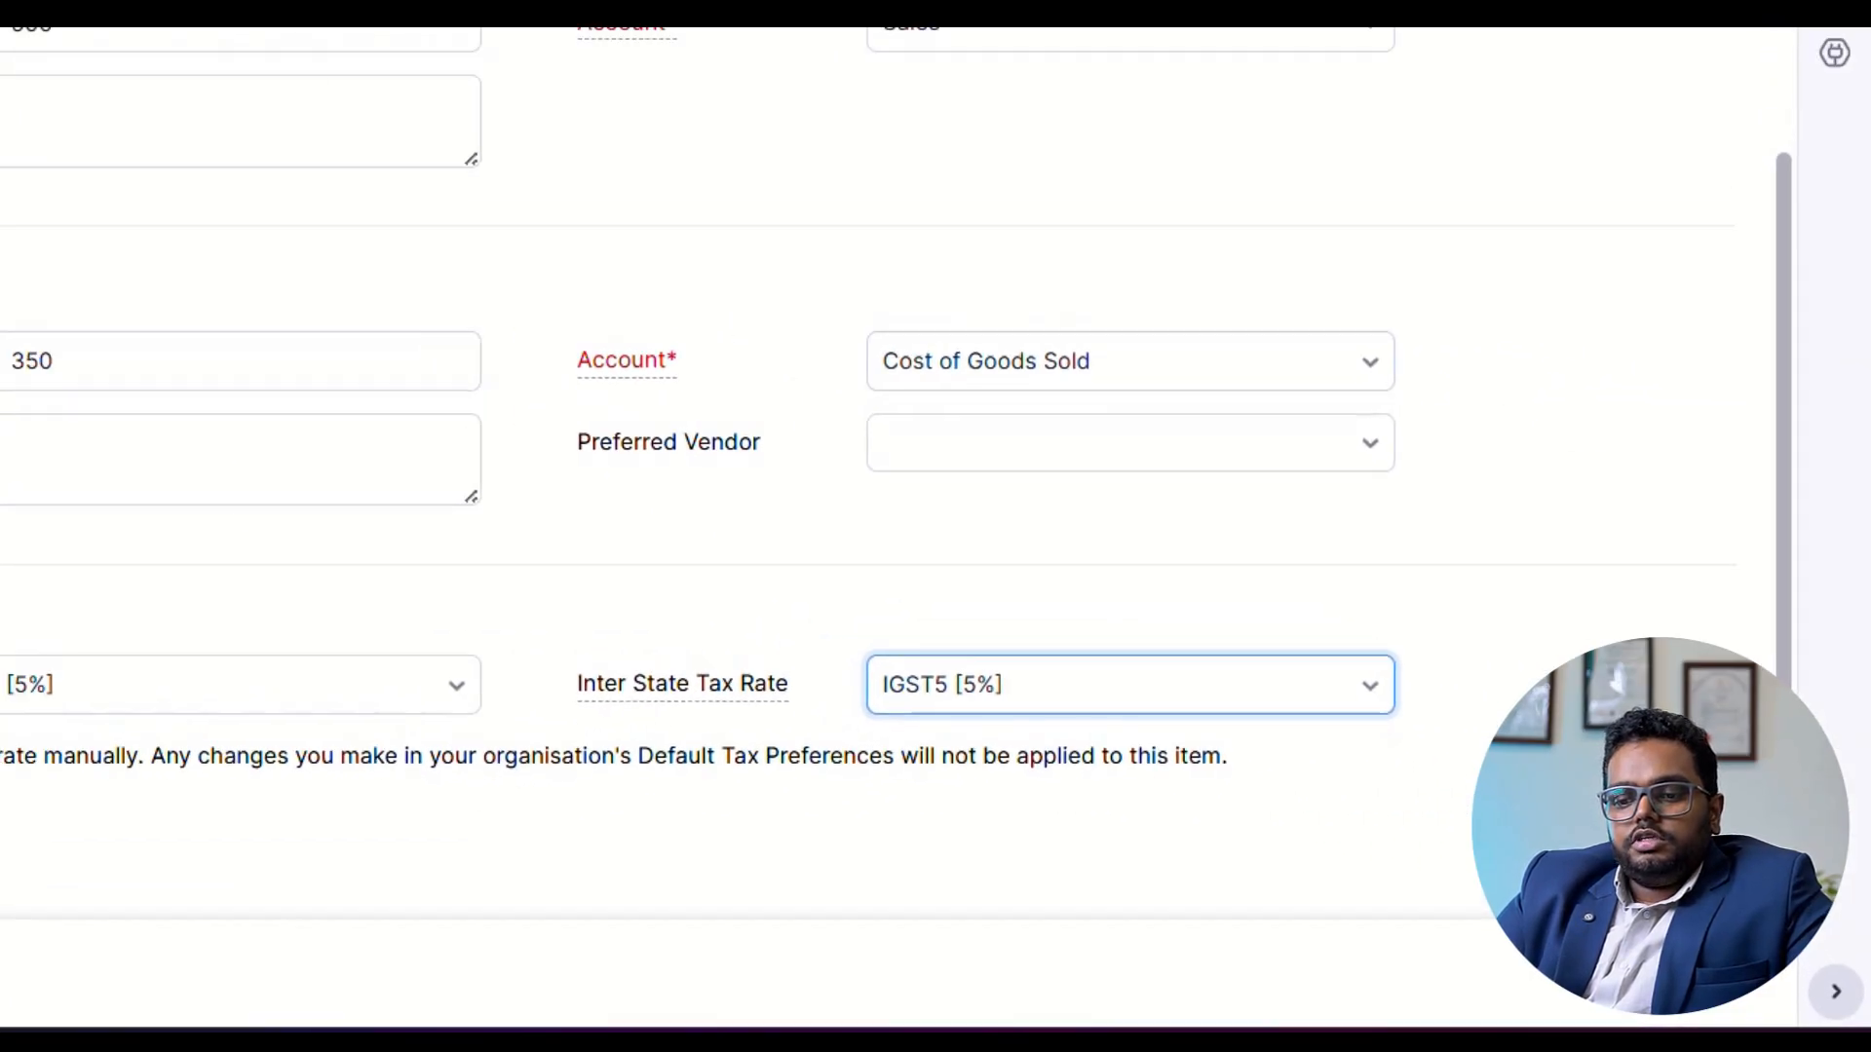
pyautogui.click(322, 992)
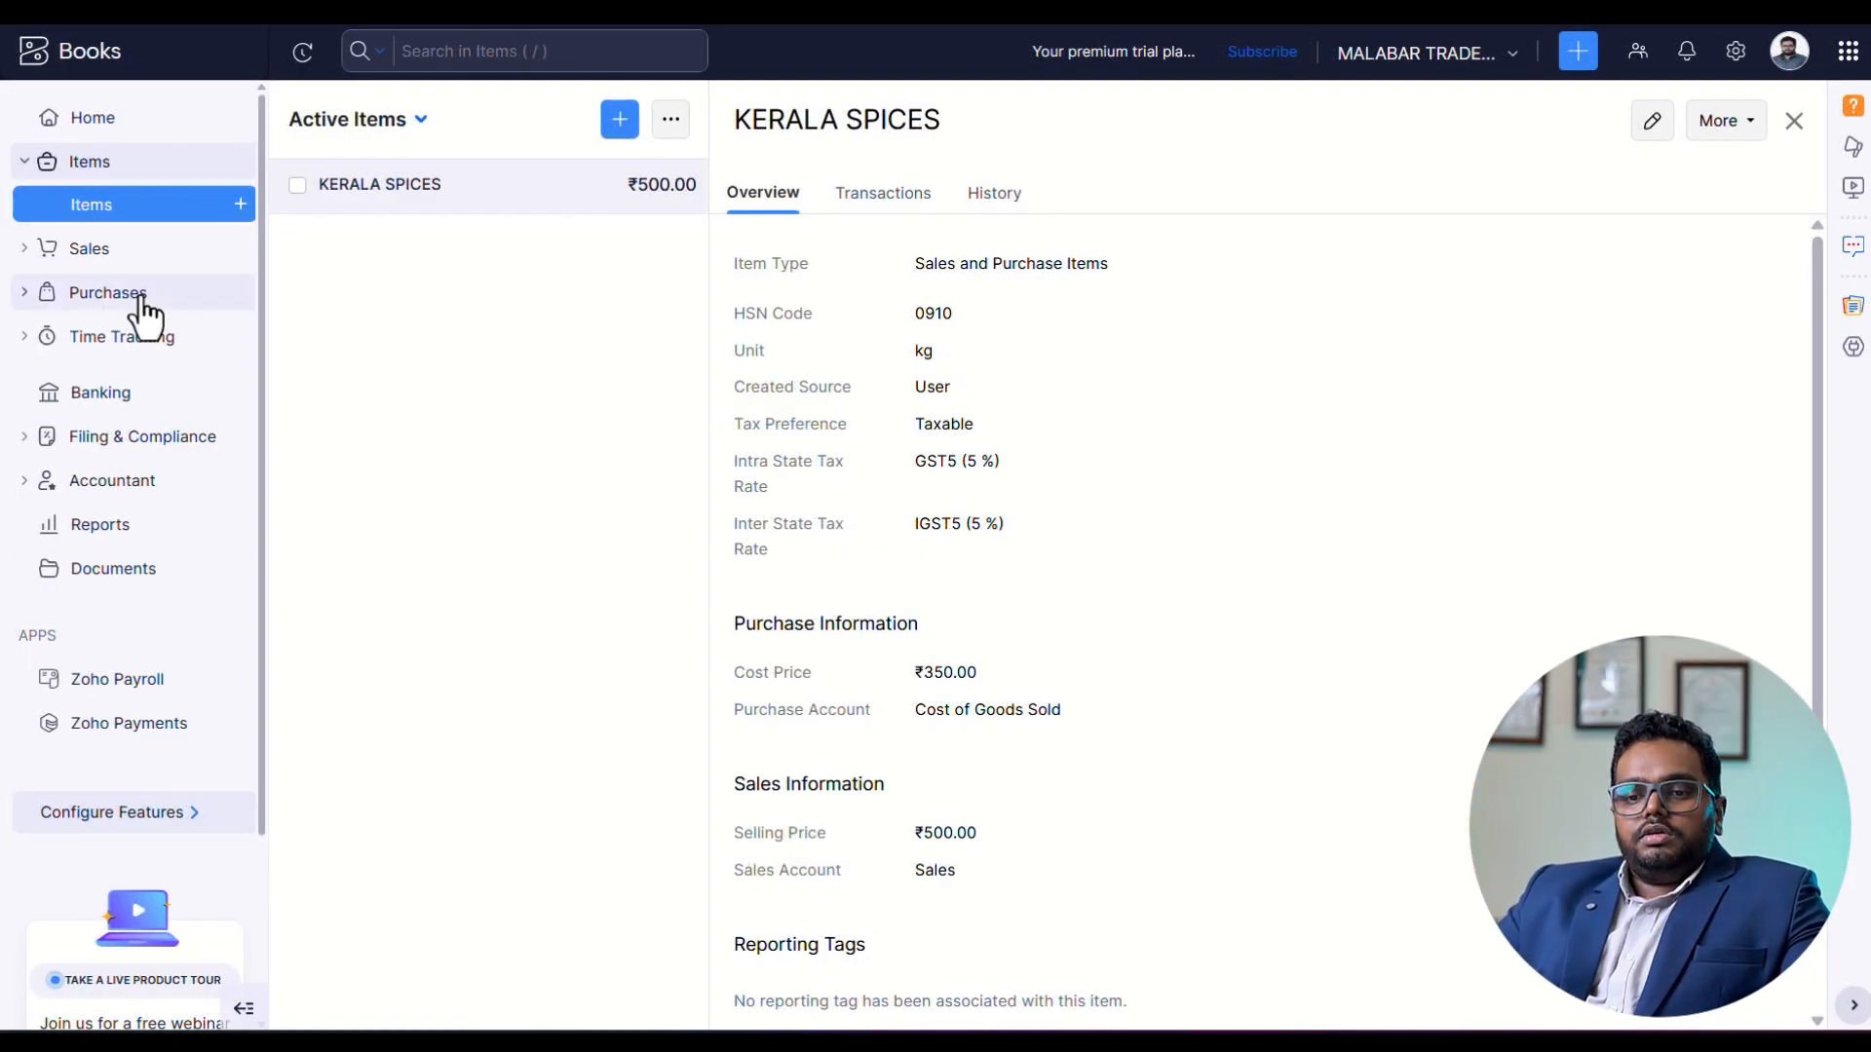
# Start a new purchase bill for the vendor KERALA DISTRUBUTORS PVT LTD and dismiss the line-item discount tip.
pyautogui.click(138, 297)
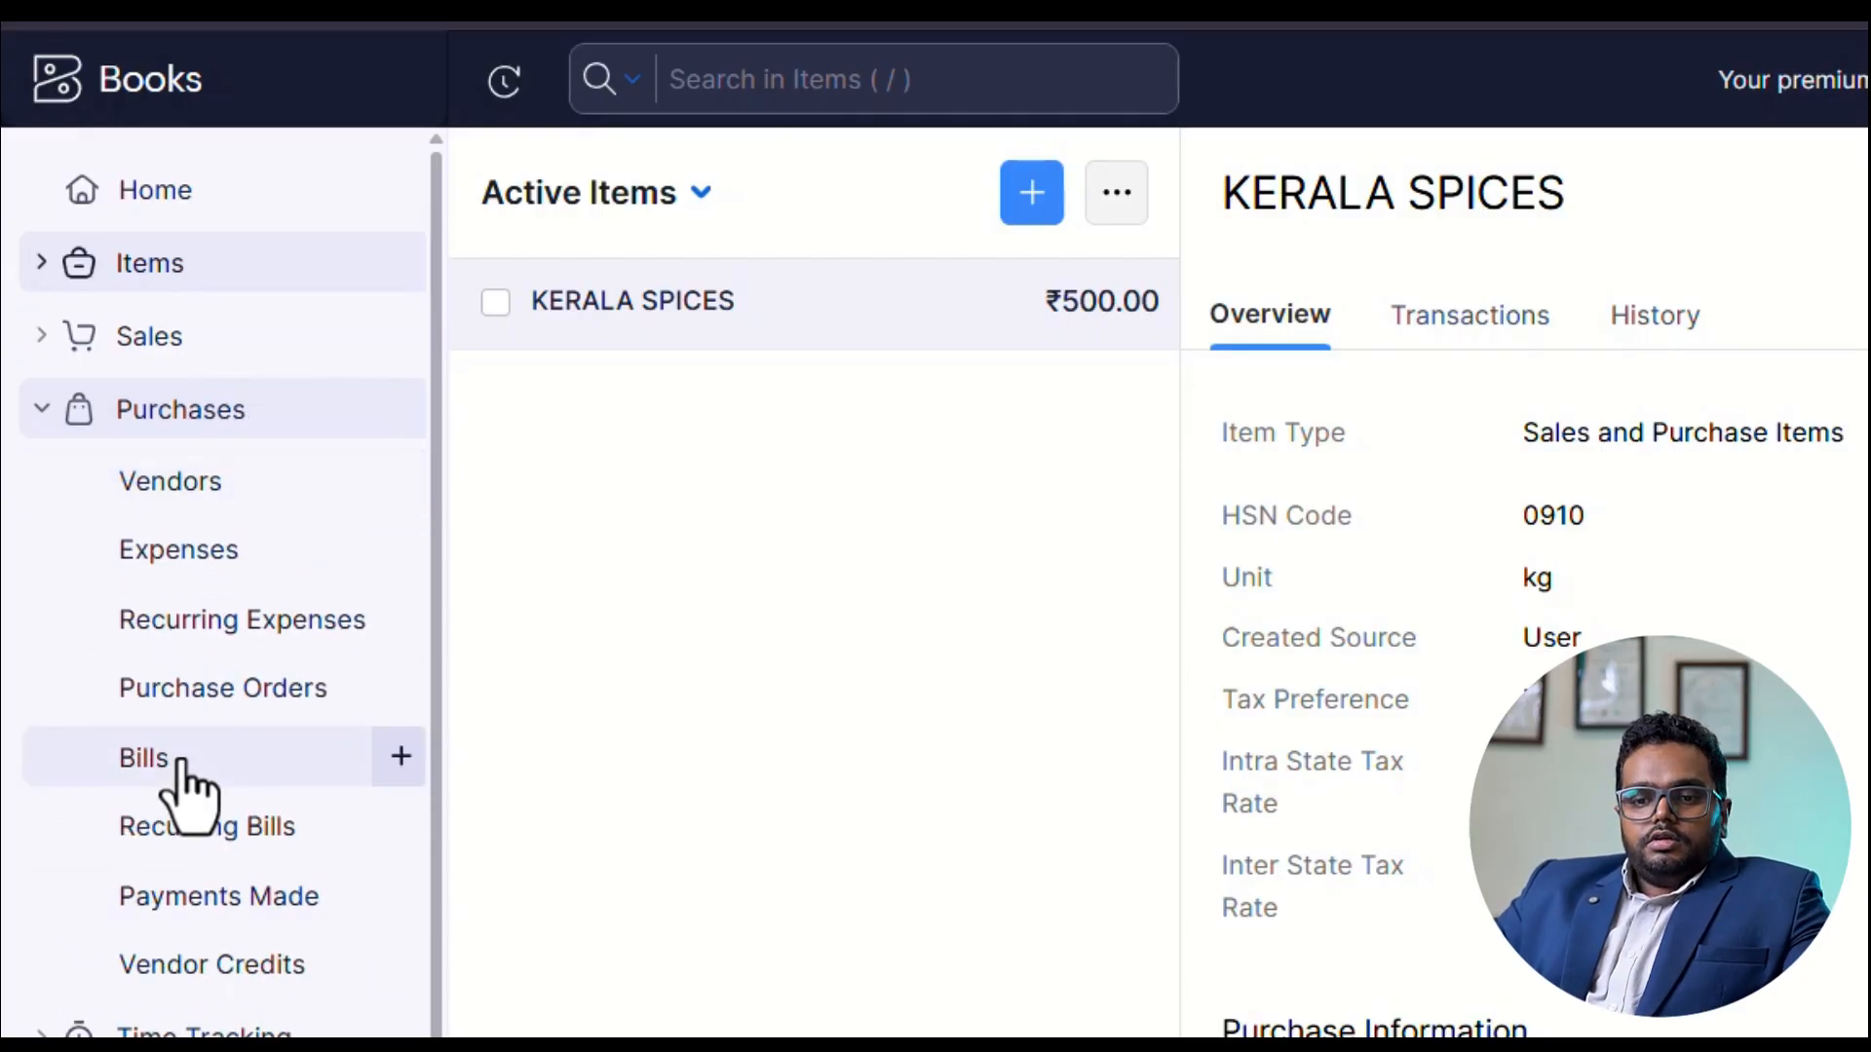
pyautogui.click(181, 760)
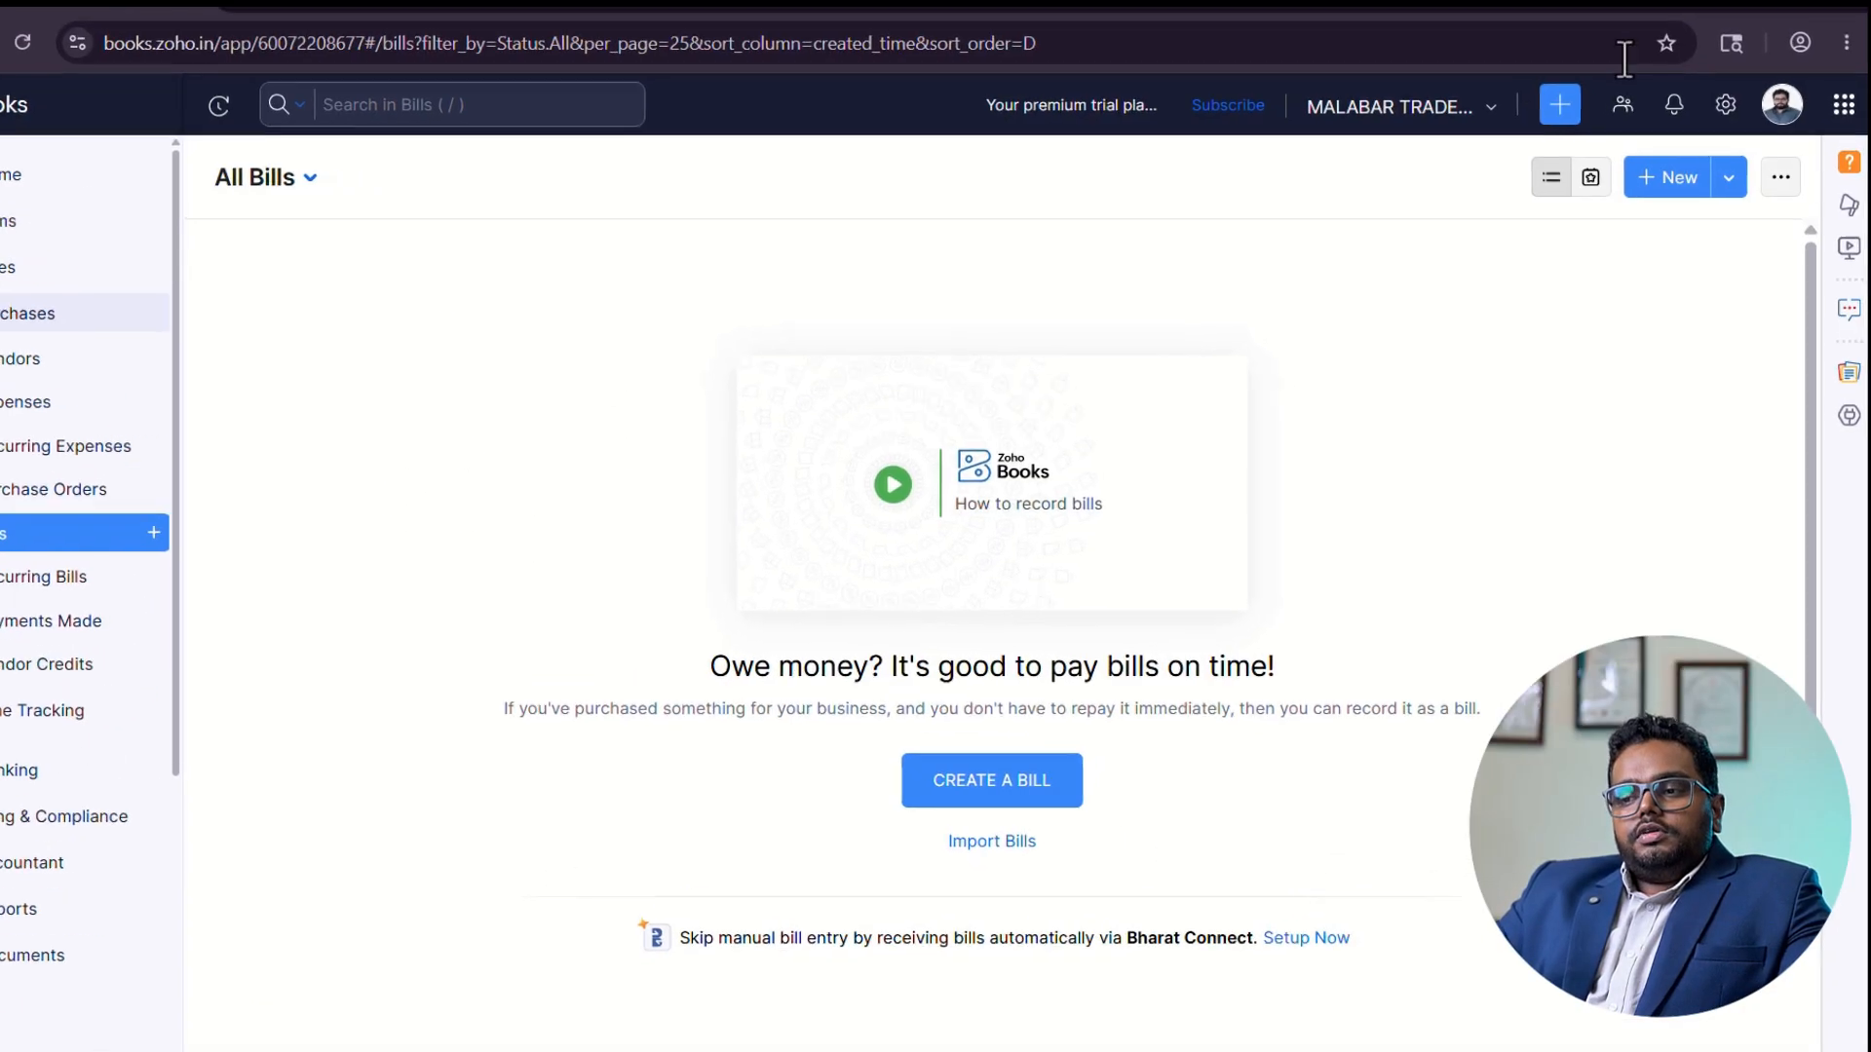
pyautogui.click(1677, 176)
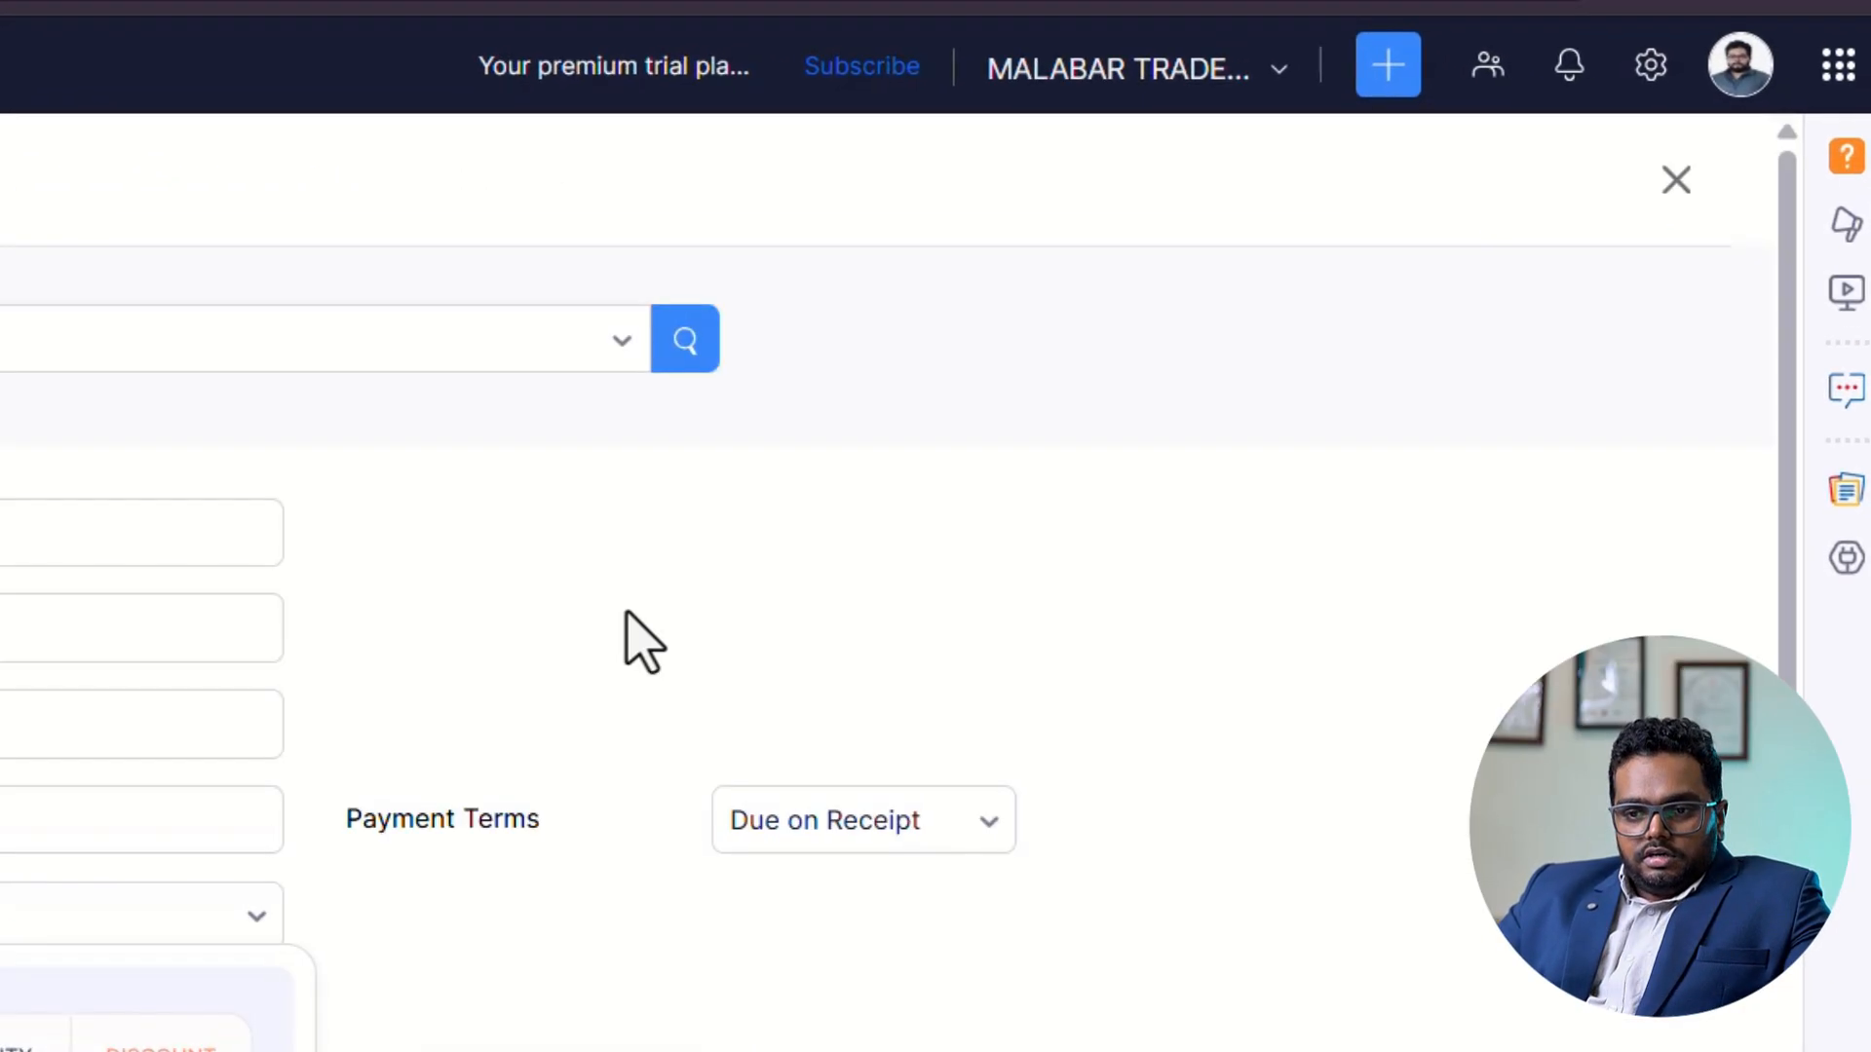
pyautogui.click(611, 336)
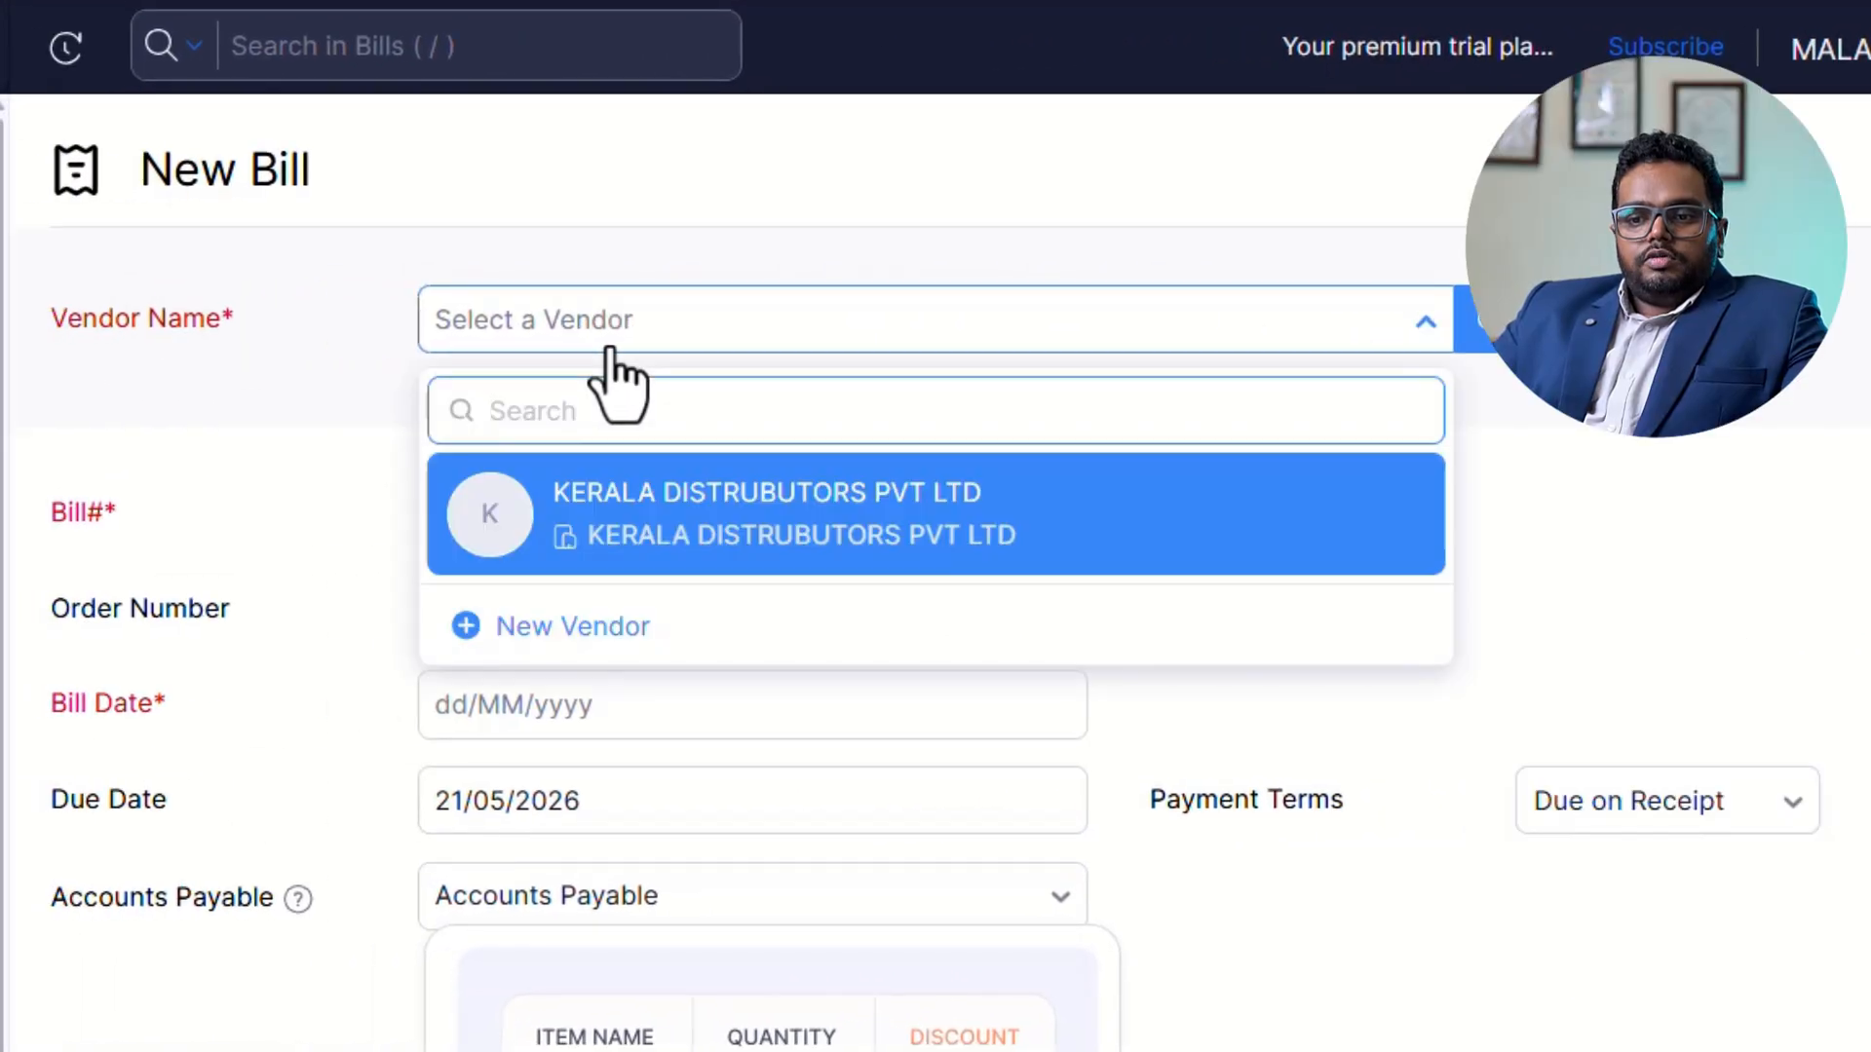
pyautogui.click(854, 545)
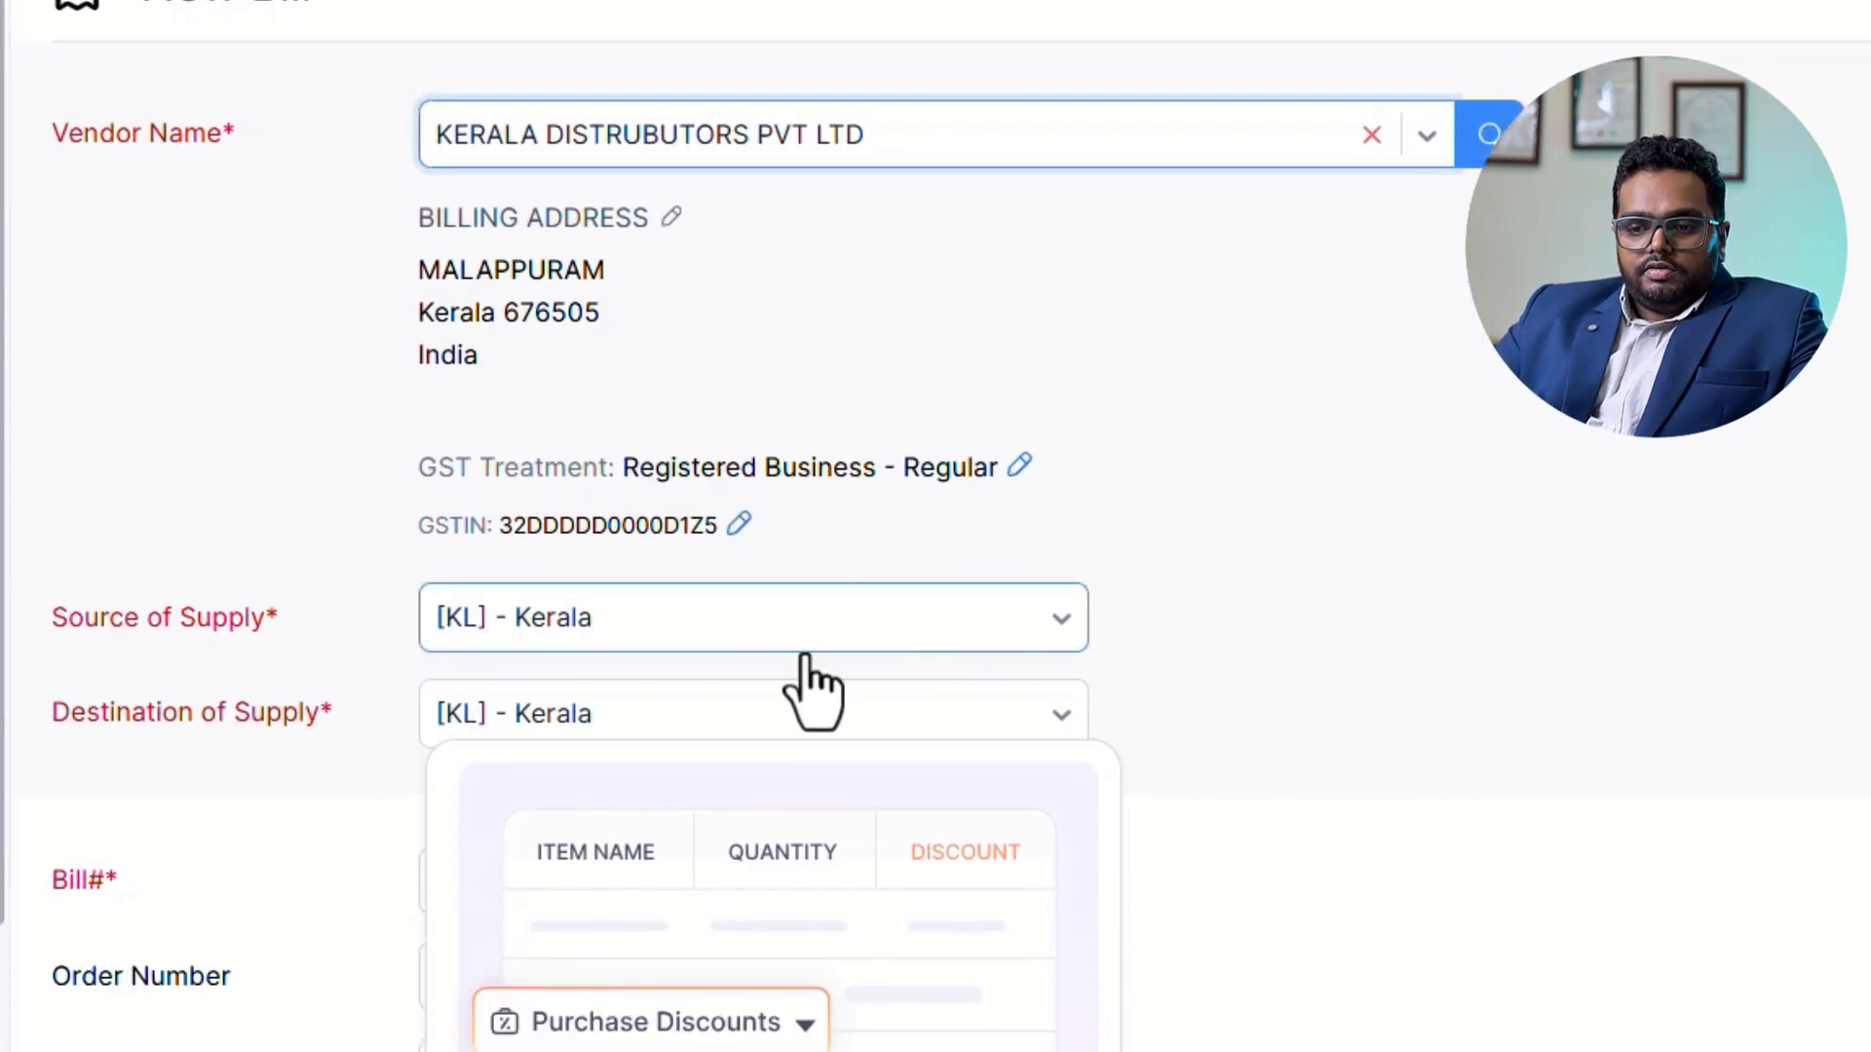
pyautogui.scroll(-8, 1657, 629)
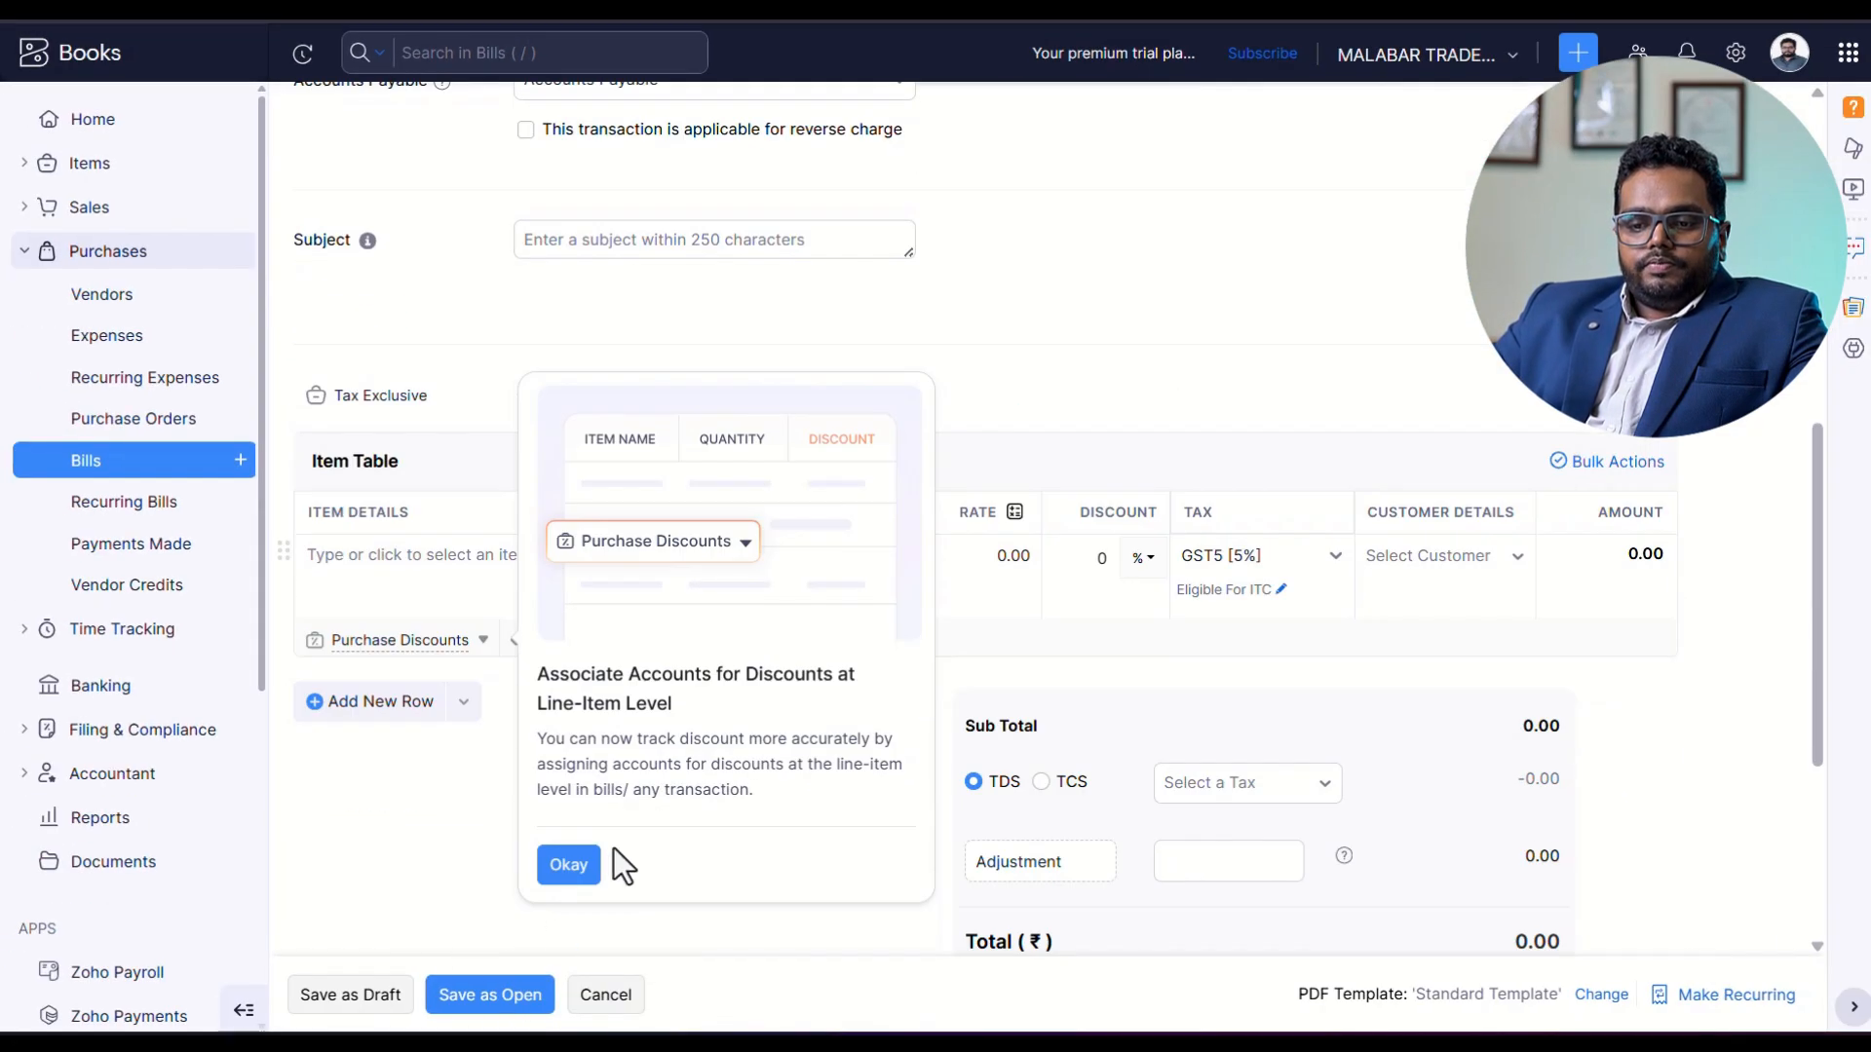
pyautogui.click(568, 866)
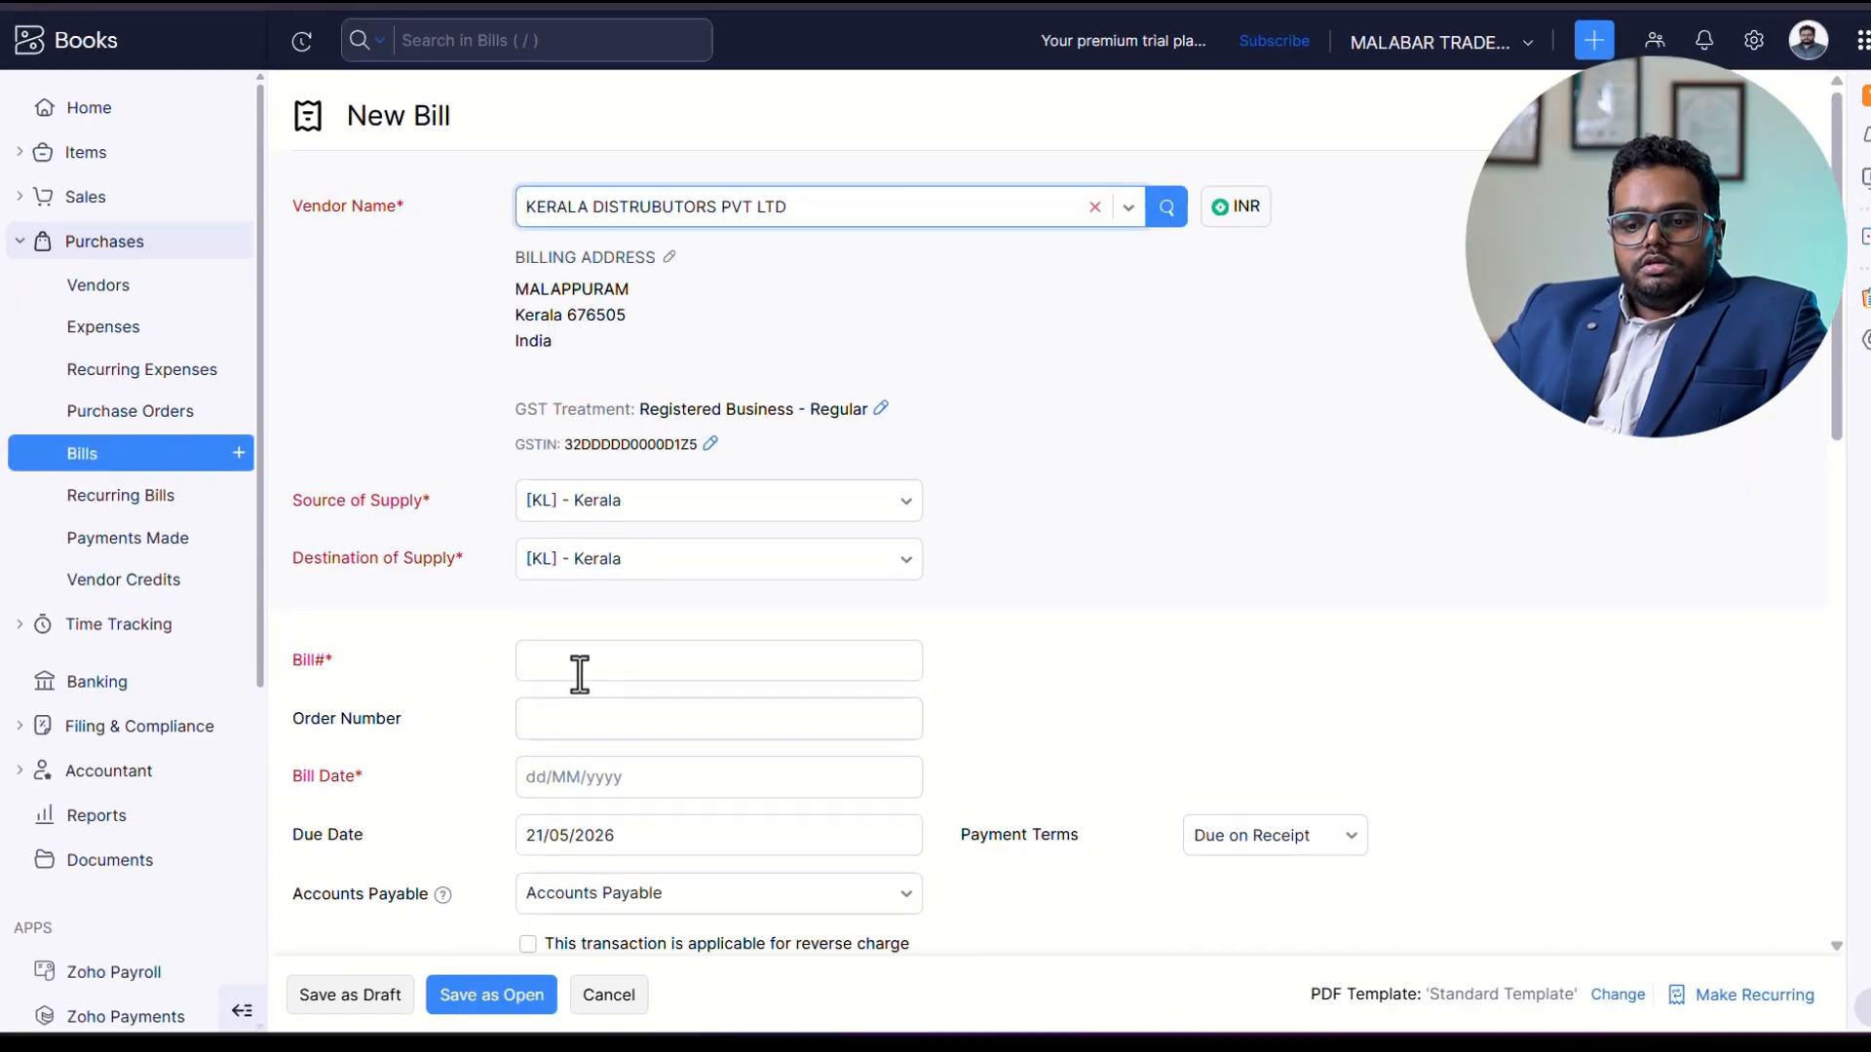
# Enter a bill number beginning with KD-2025- and set the bill date to 01-04-2025.
pyautogui.click(580, 673)
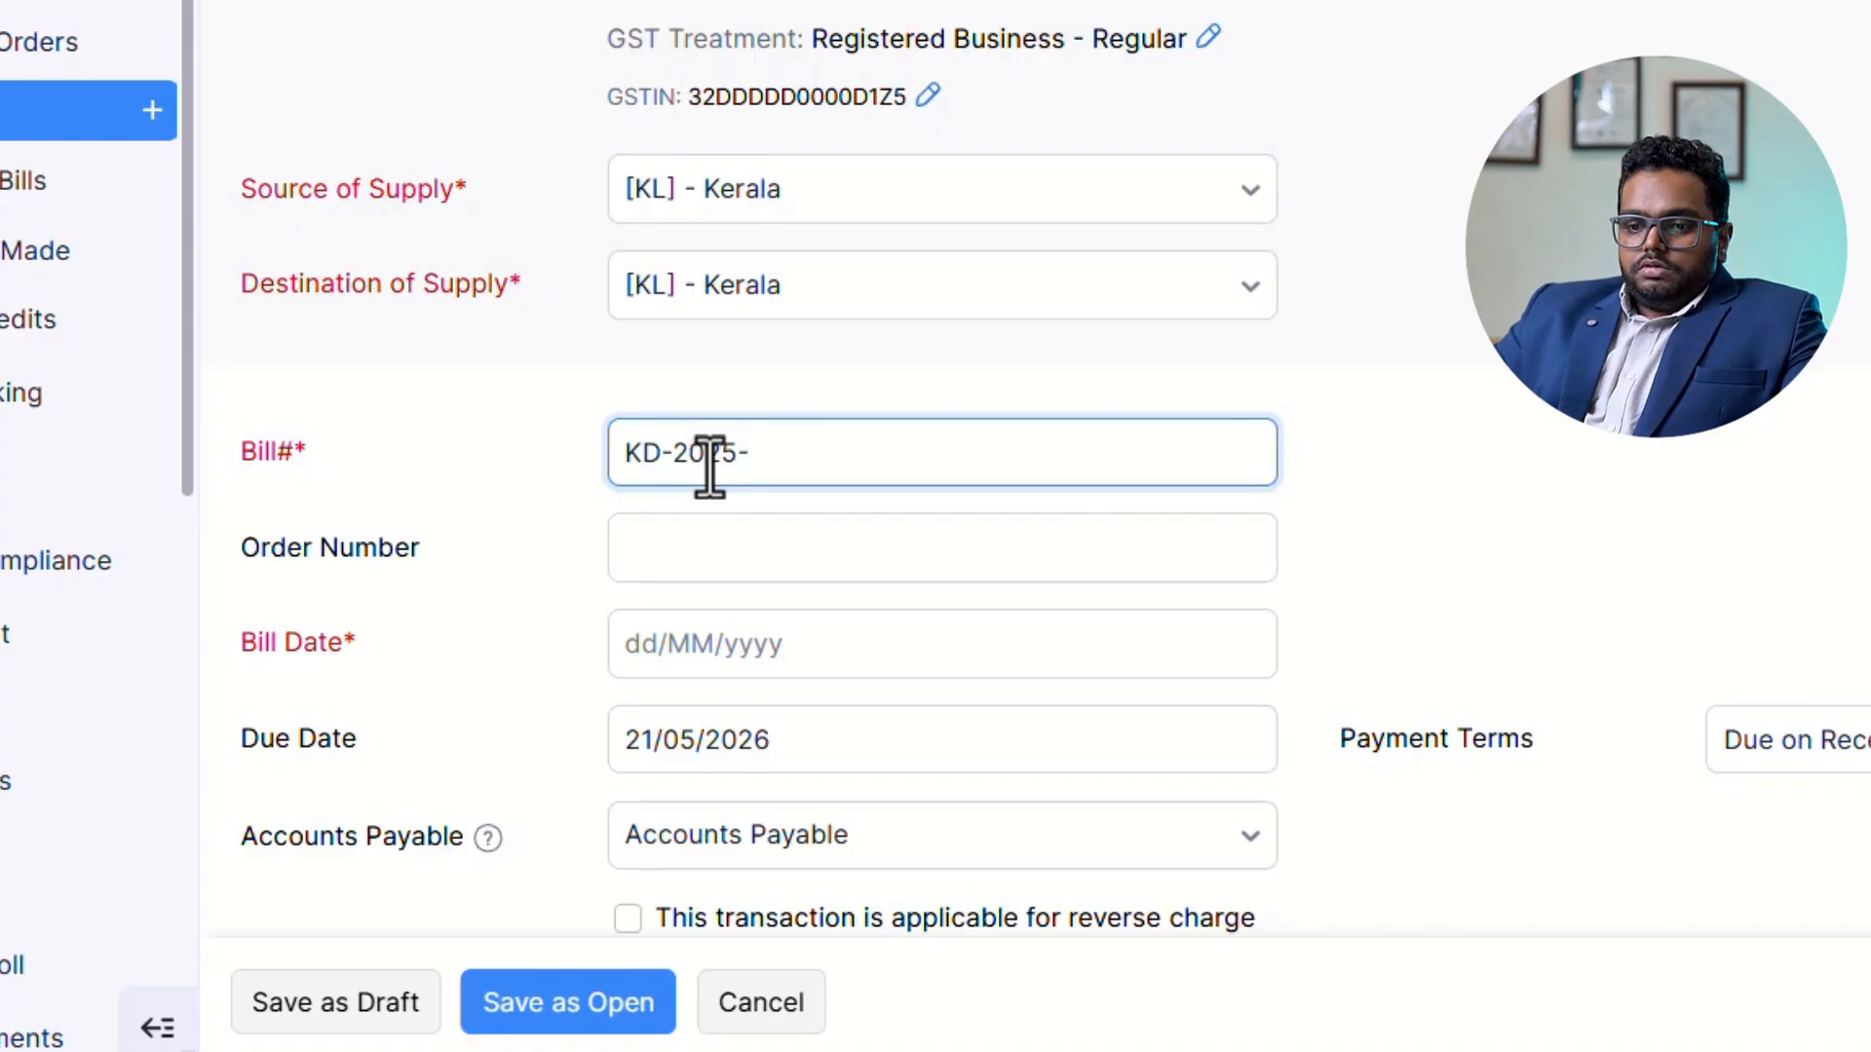
pyautogui.press('Tab')
pyautogui.press('Tab')
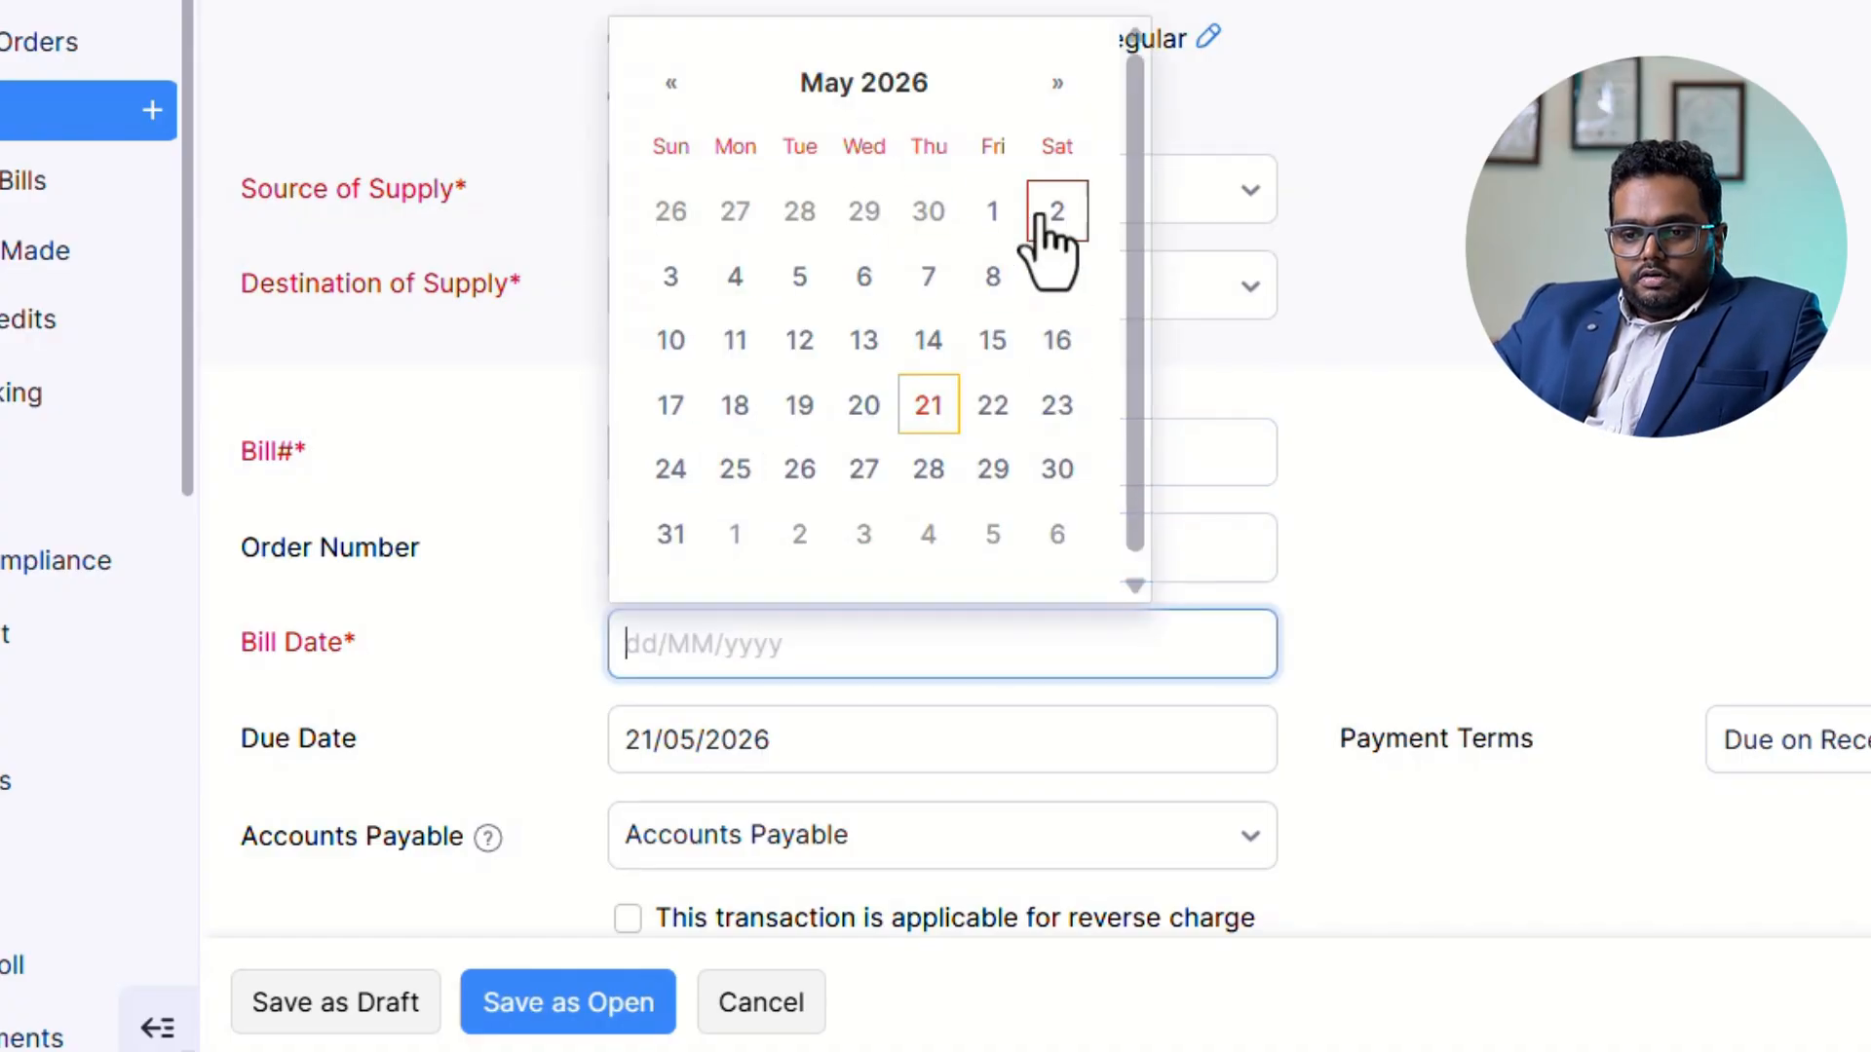
pyautogui.write('01-0')
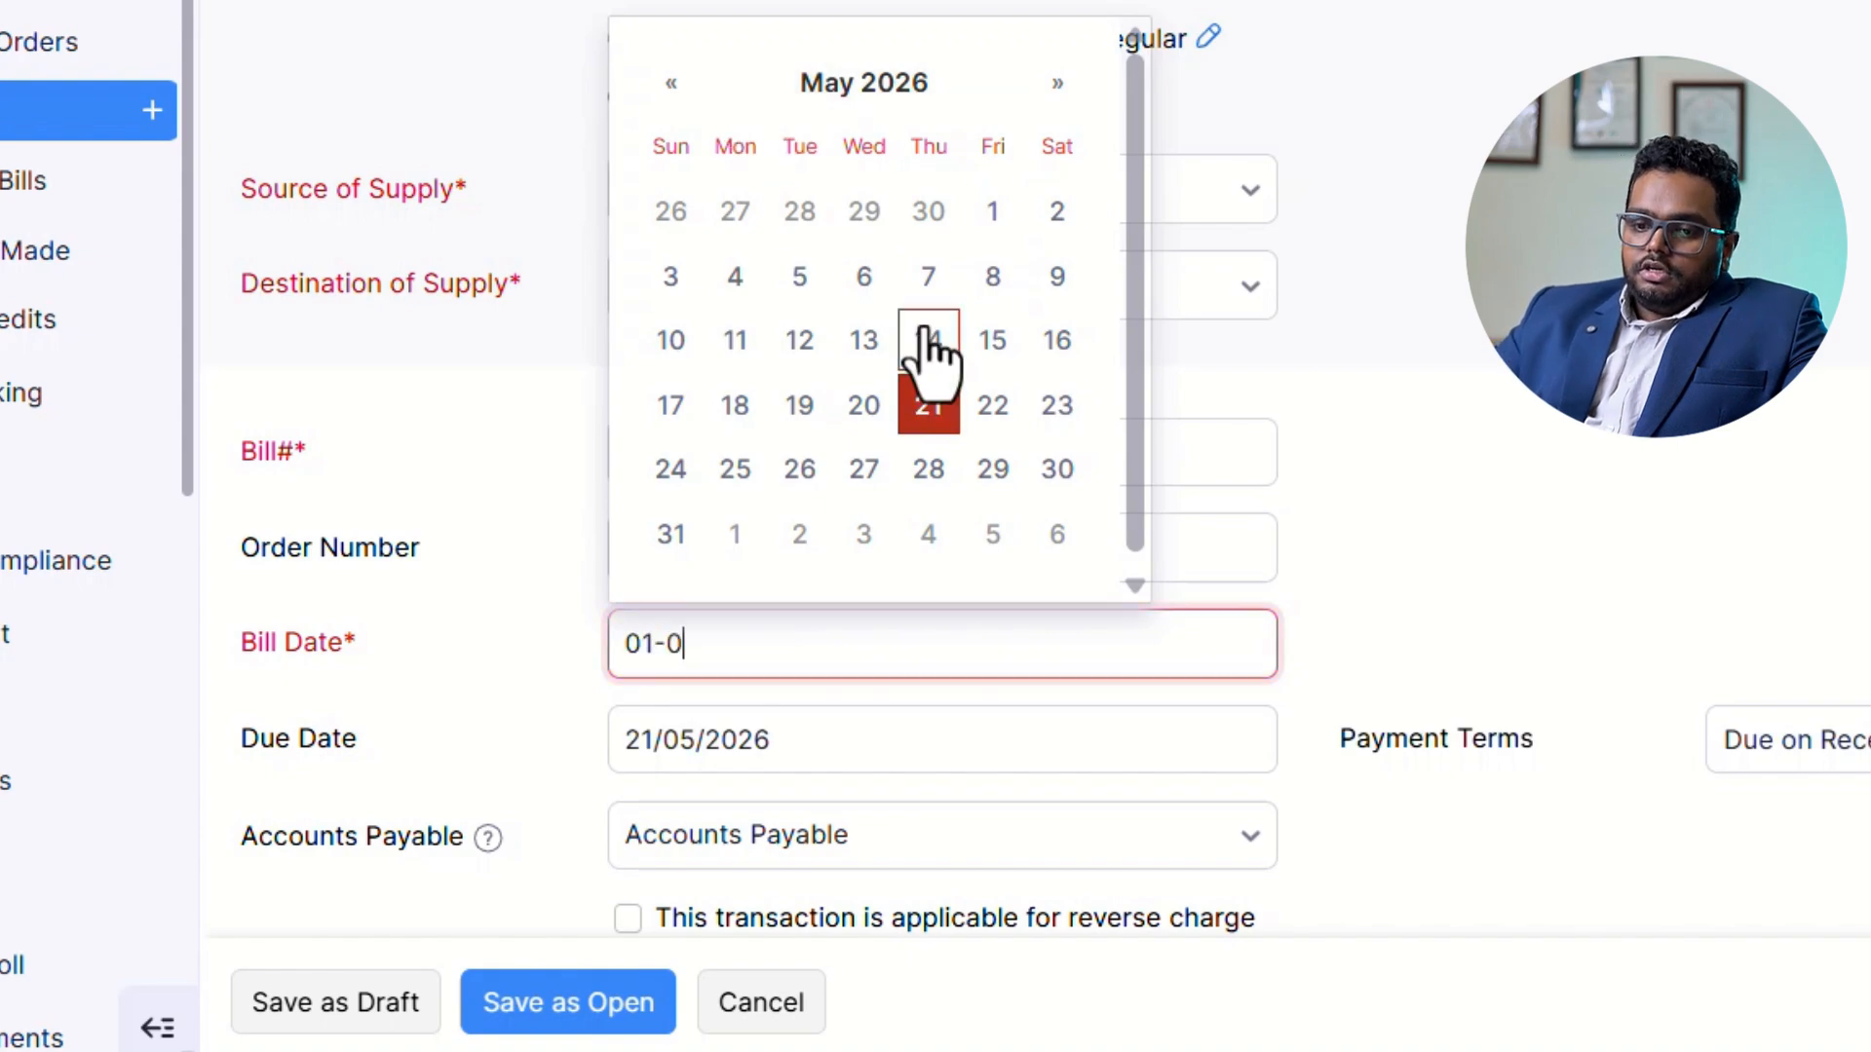
pyautogui.write('4-2025')
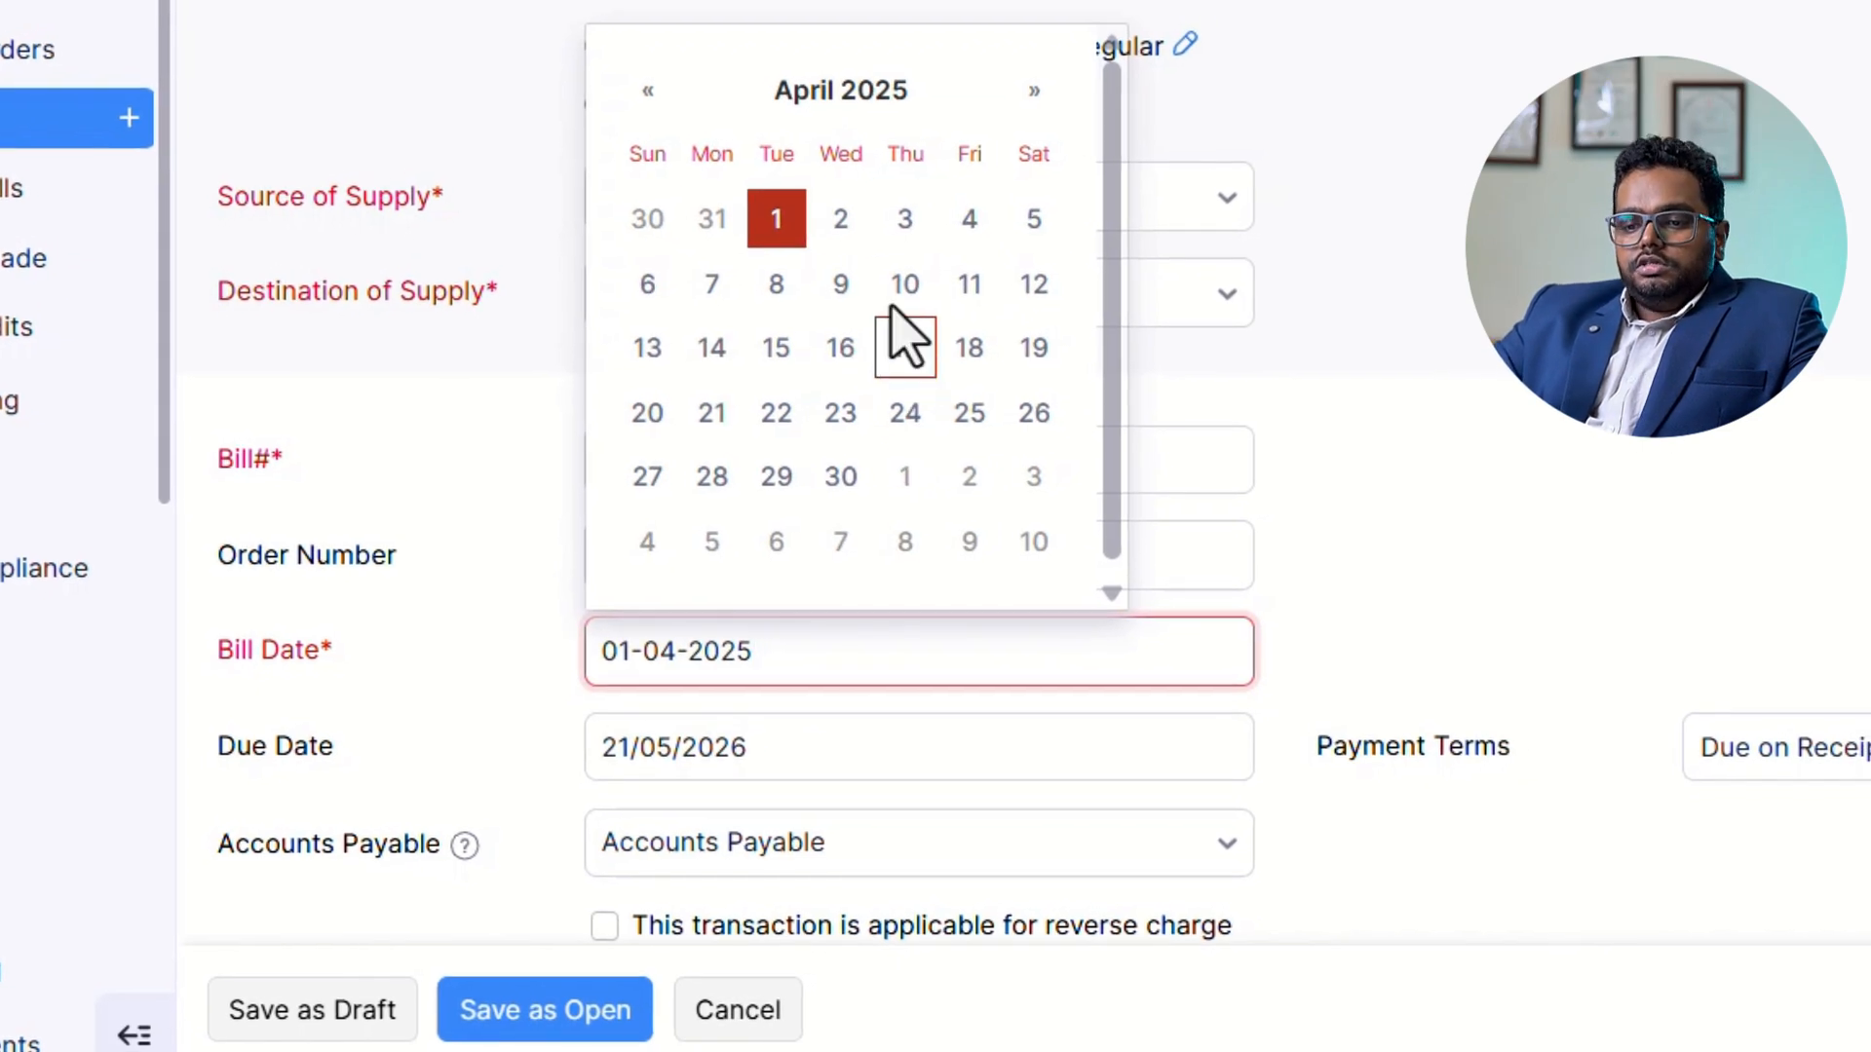
# Set the purchase bill's payment terms to Net 15.
pyautogui.press('Tab')
pyautogui.press('Tab')
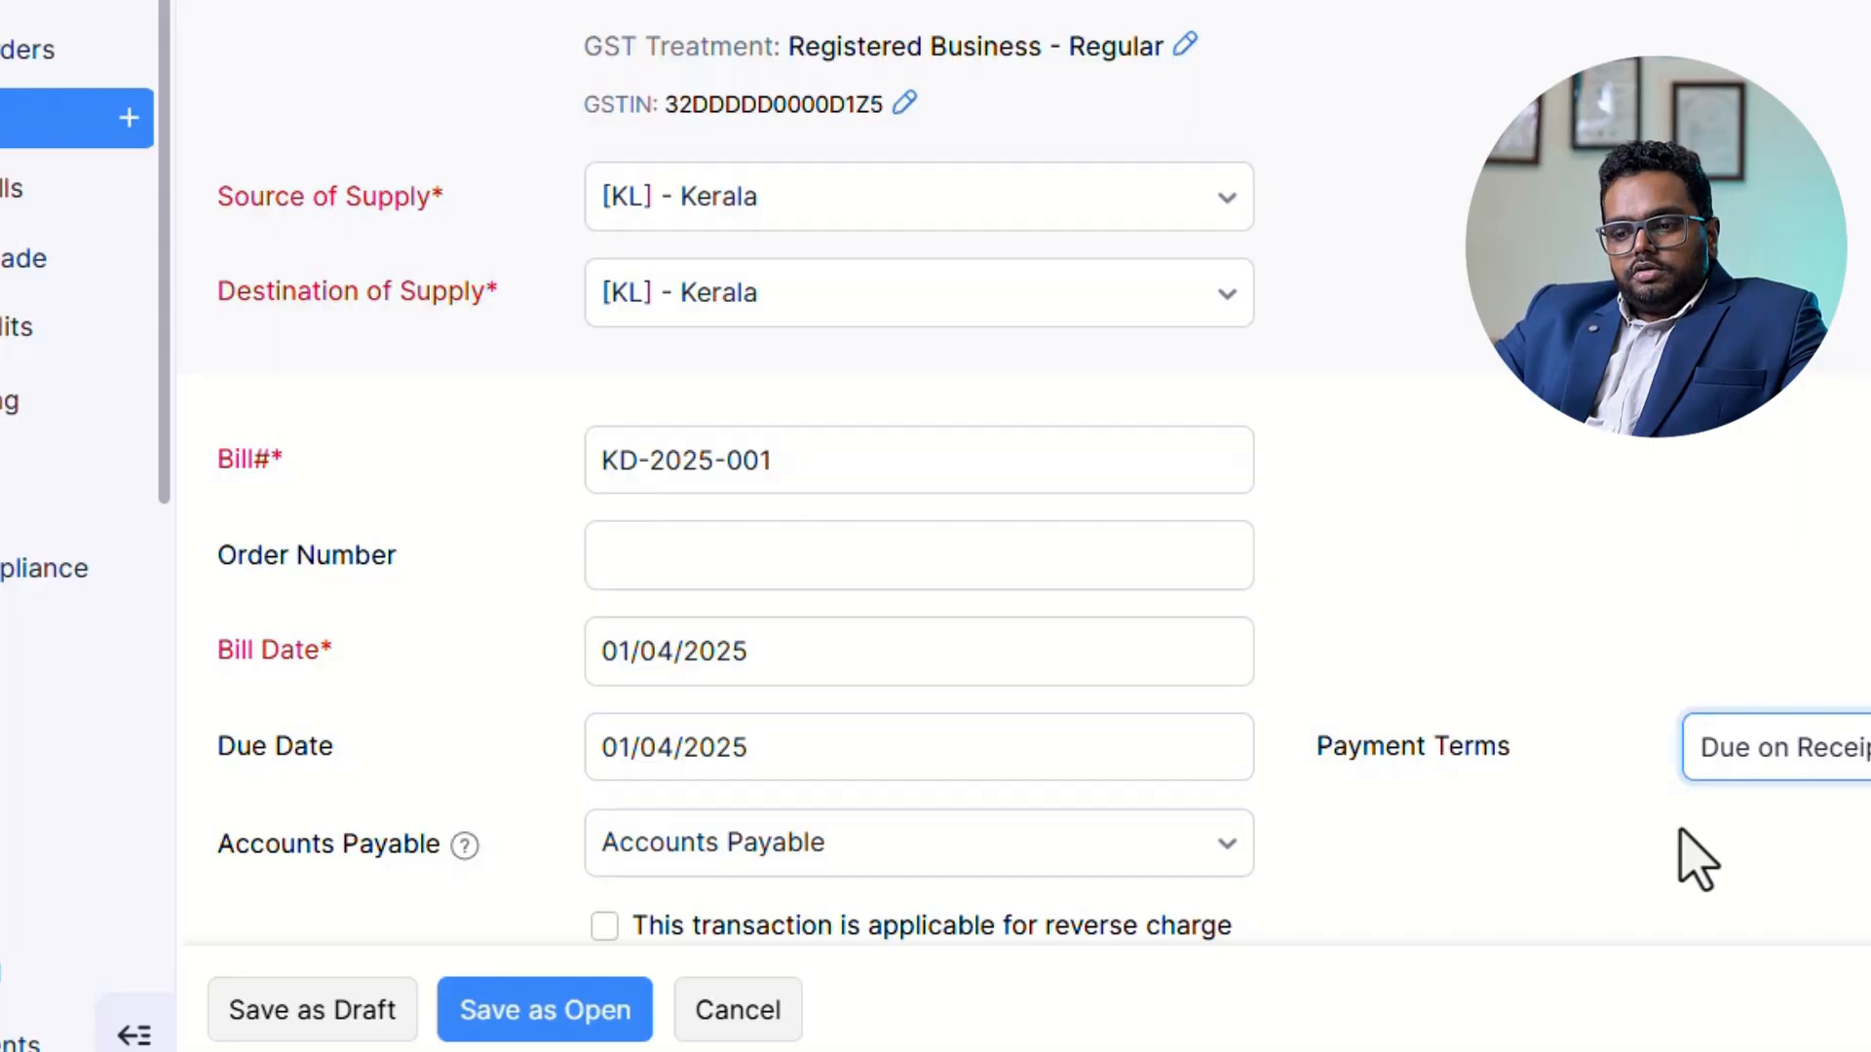
pyautogui.click(1832, 760)
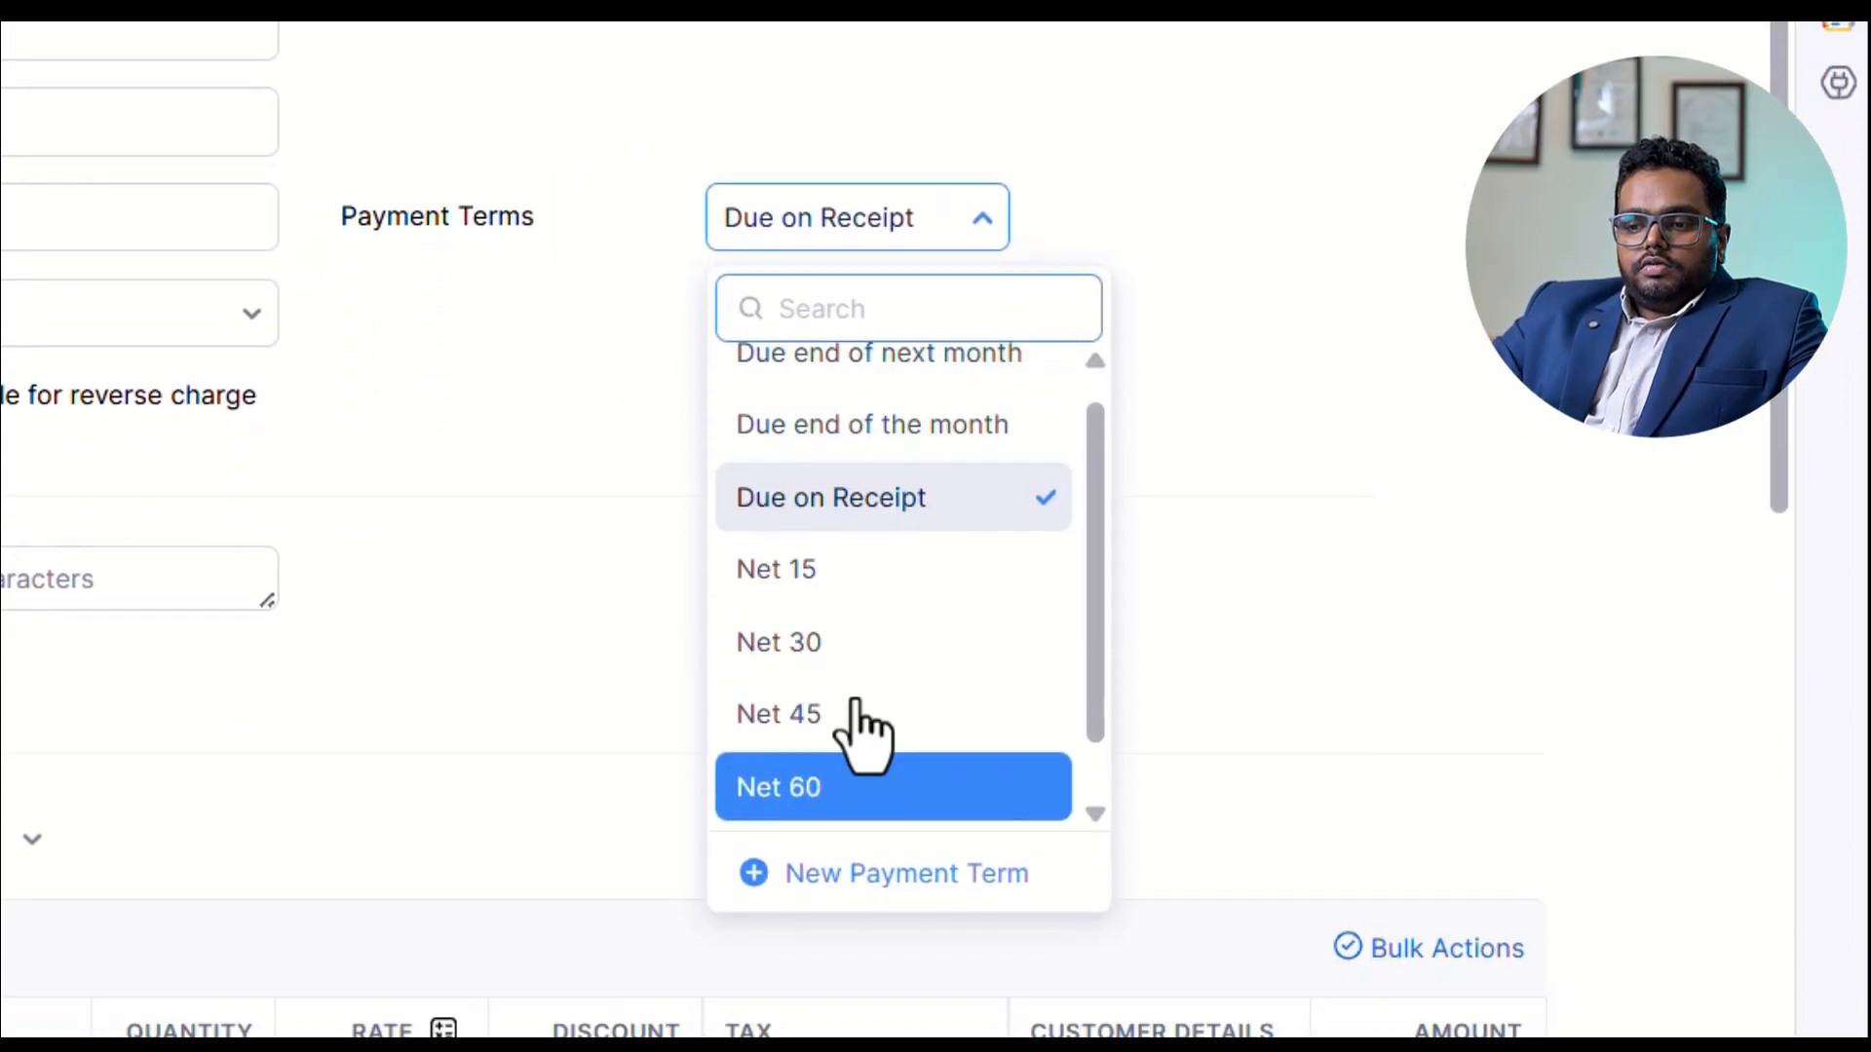
pyautogui.scroll(-1, 905, 583)
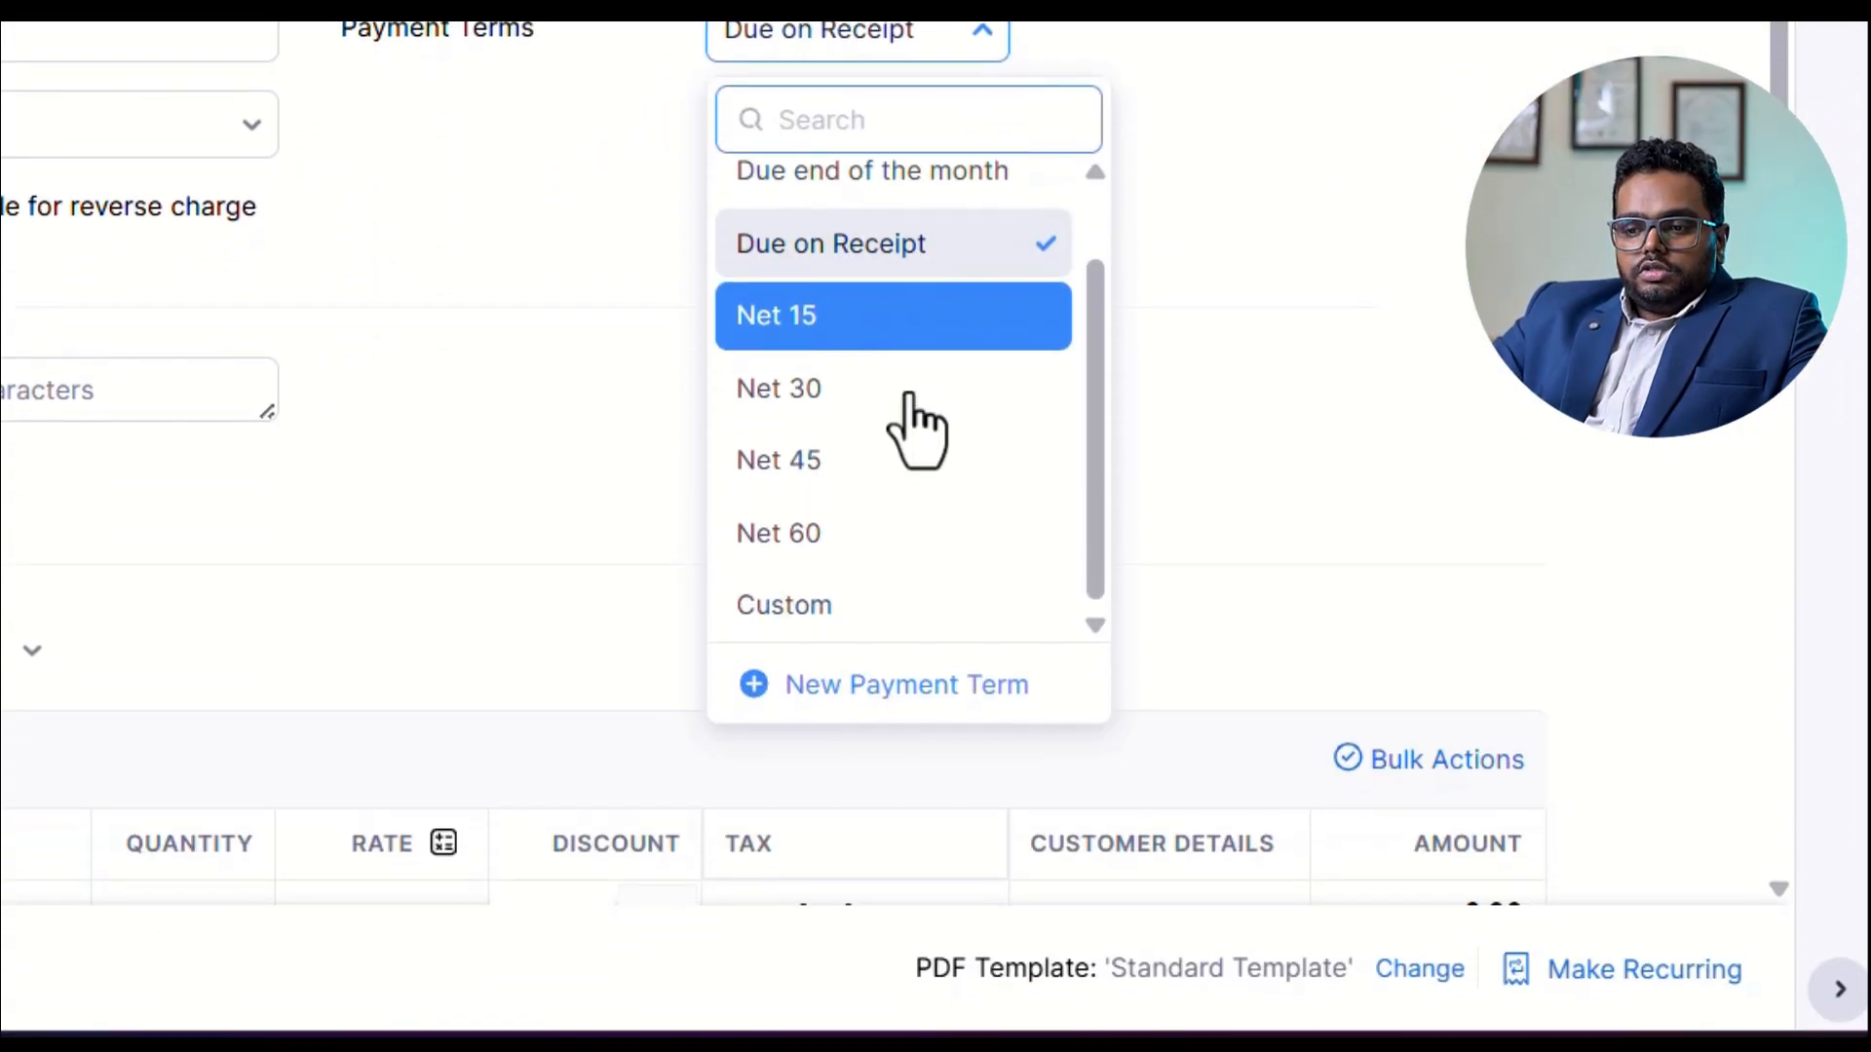
pyautogui.scroll(-4, 940, 733)
pyautogui.scroll(2, 1149, 600)
pyautogui.scroll(4, 1182, 385)
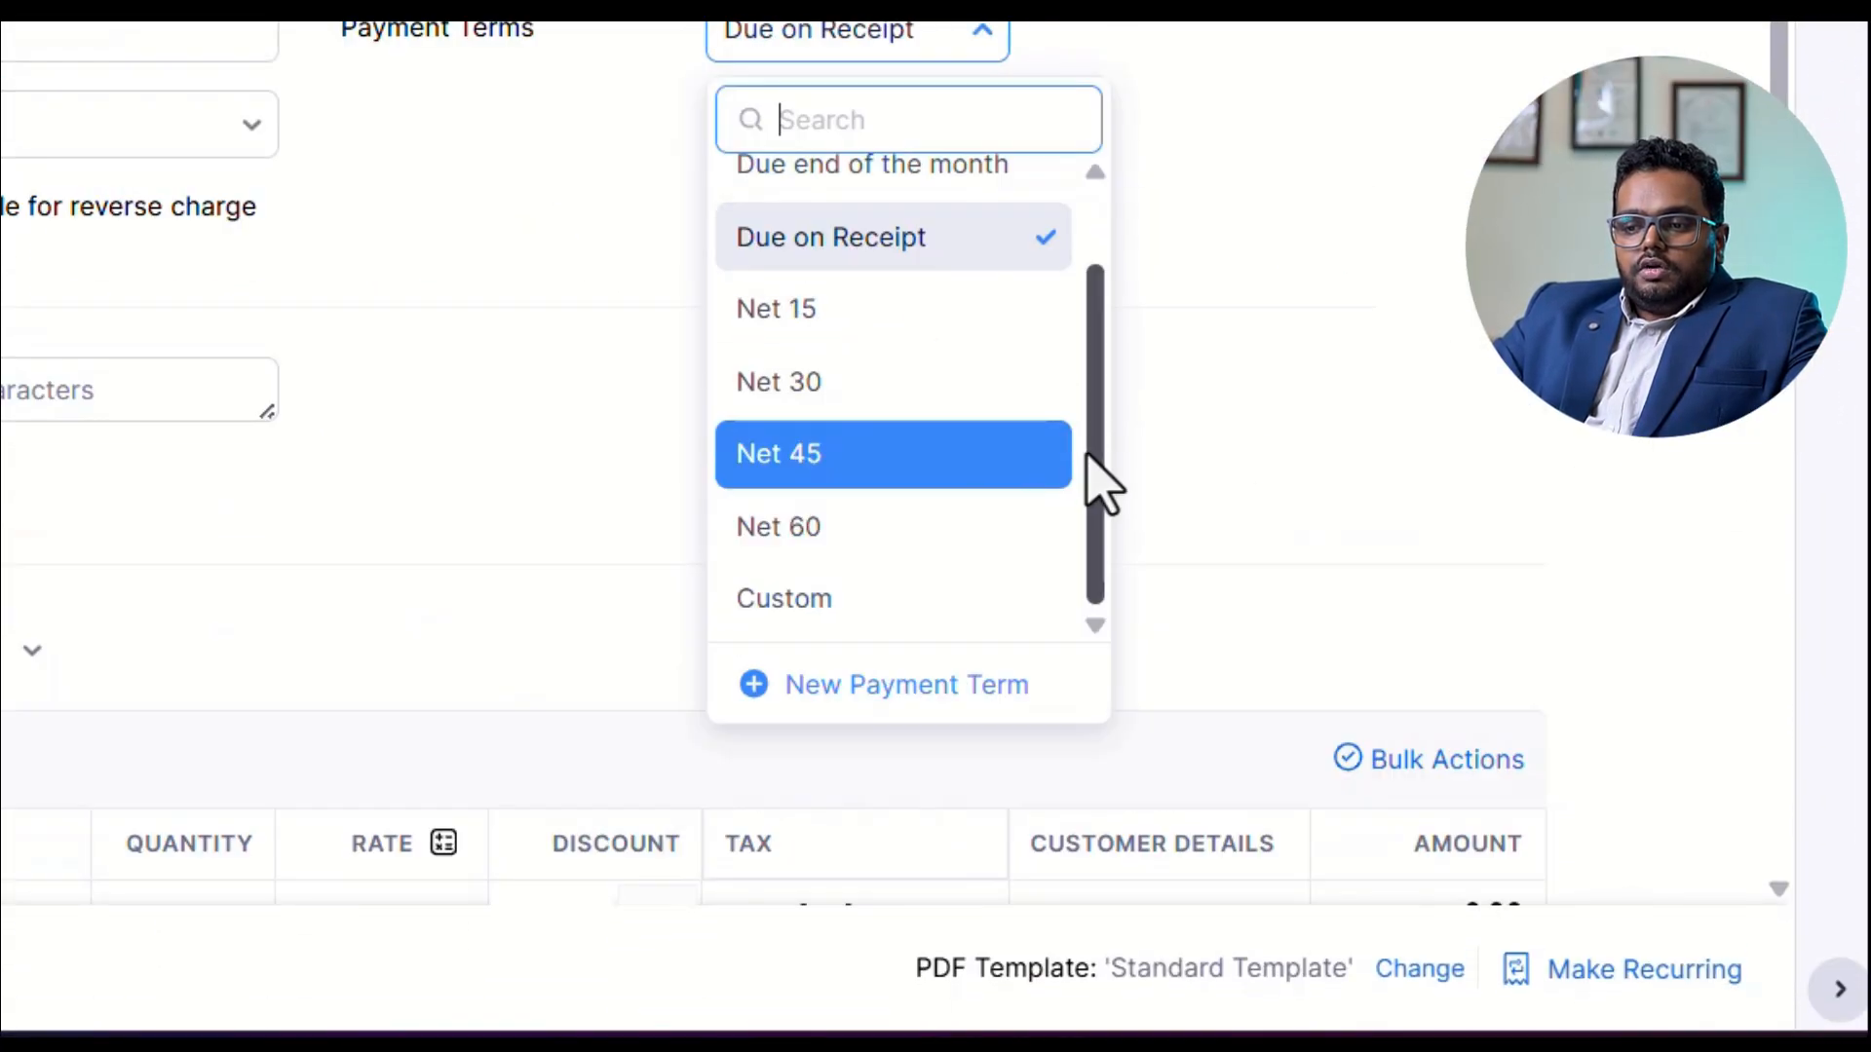
pyautogui.moveTo(1094, 489); pyautogui.dragTo(1128, 209)
pyautogui.click(906, 439)
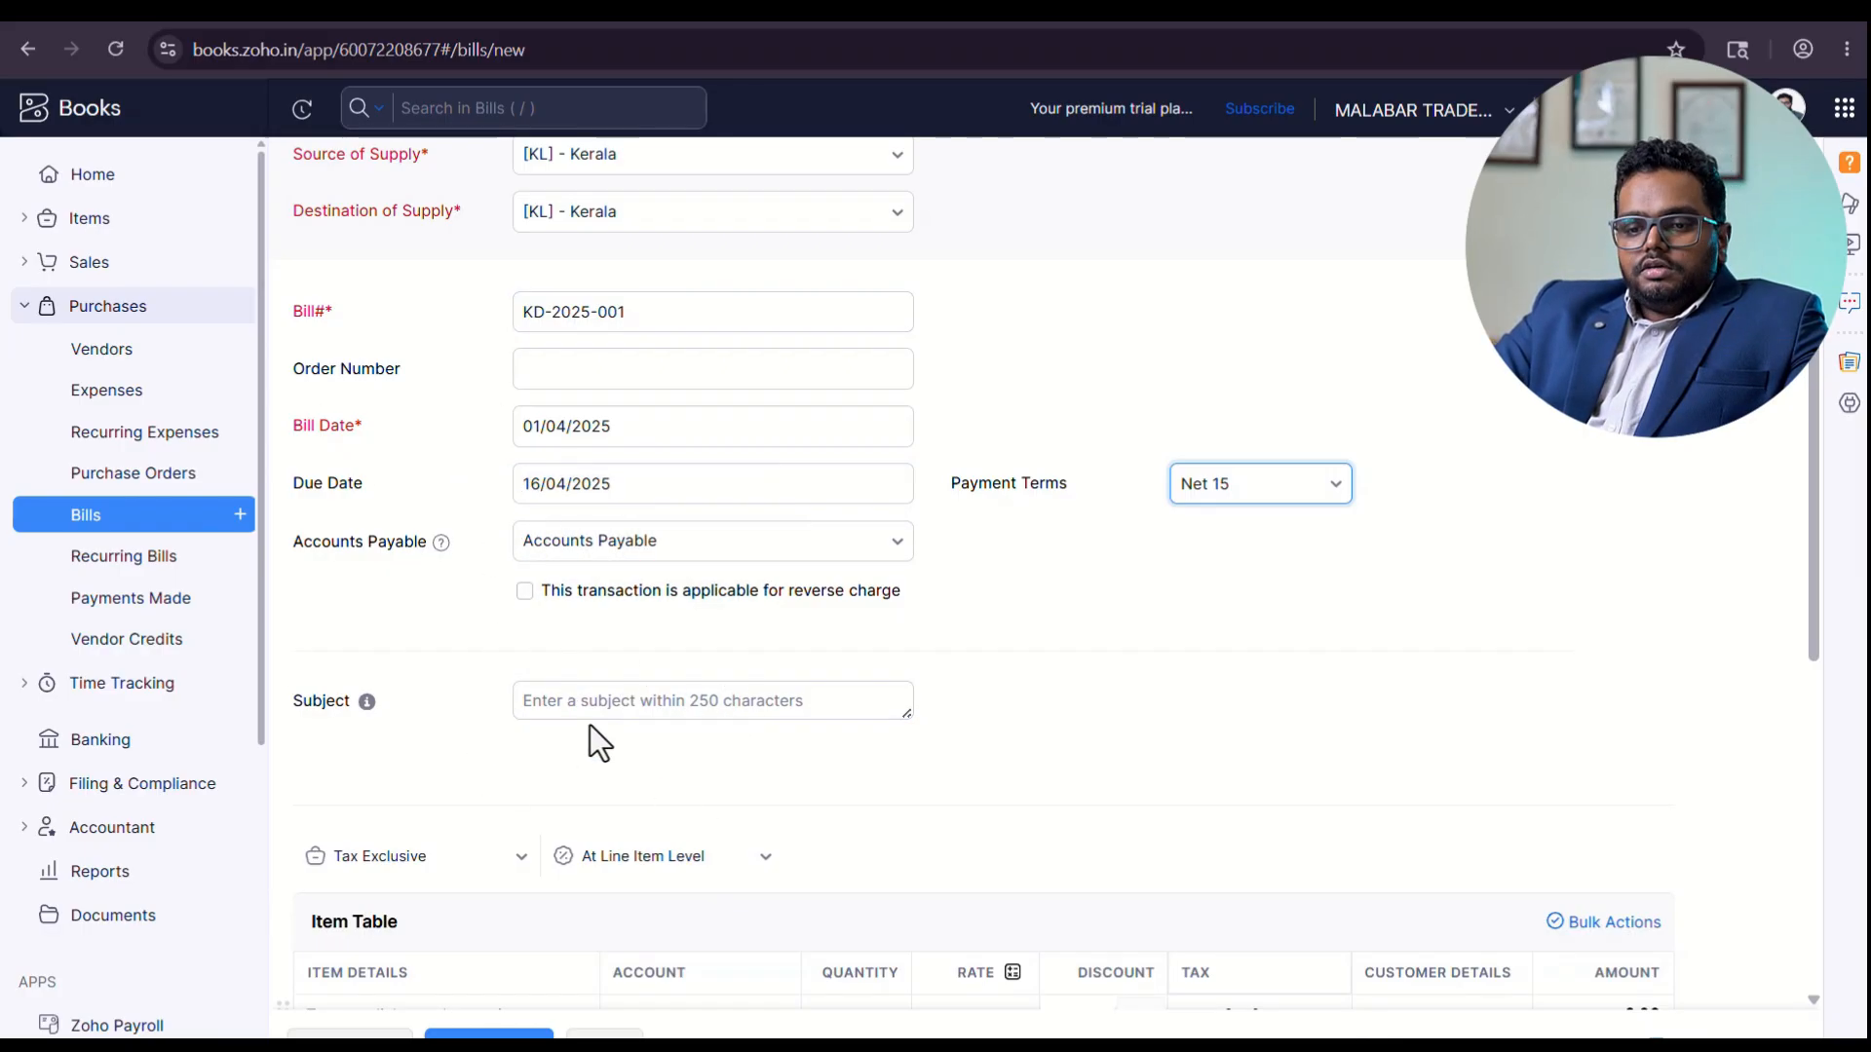
# Add the item KERALA SPICES to the bill with a quantity of 30 kg.
pyautogui.scroll(-4, 454, 750)
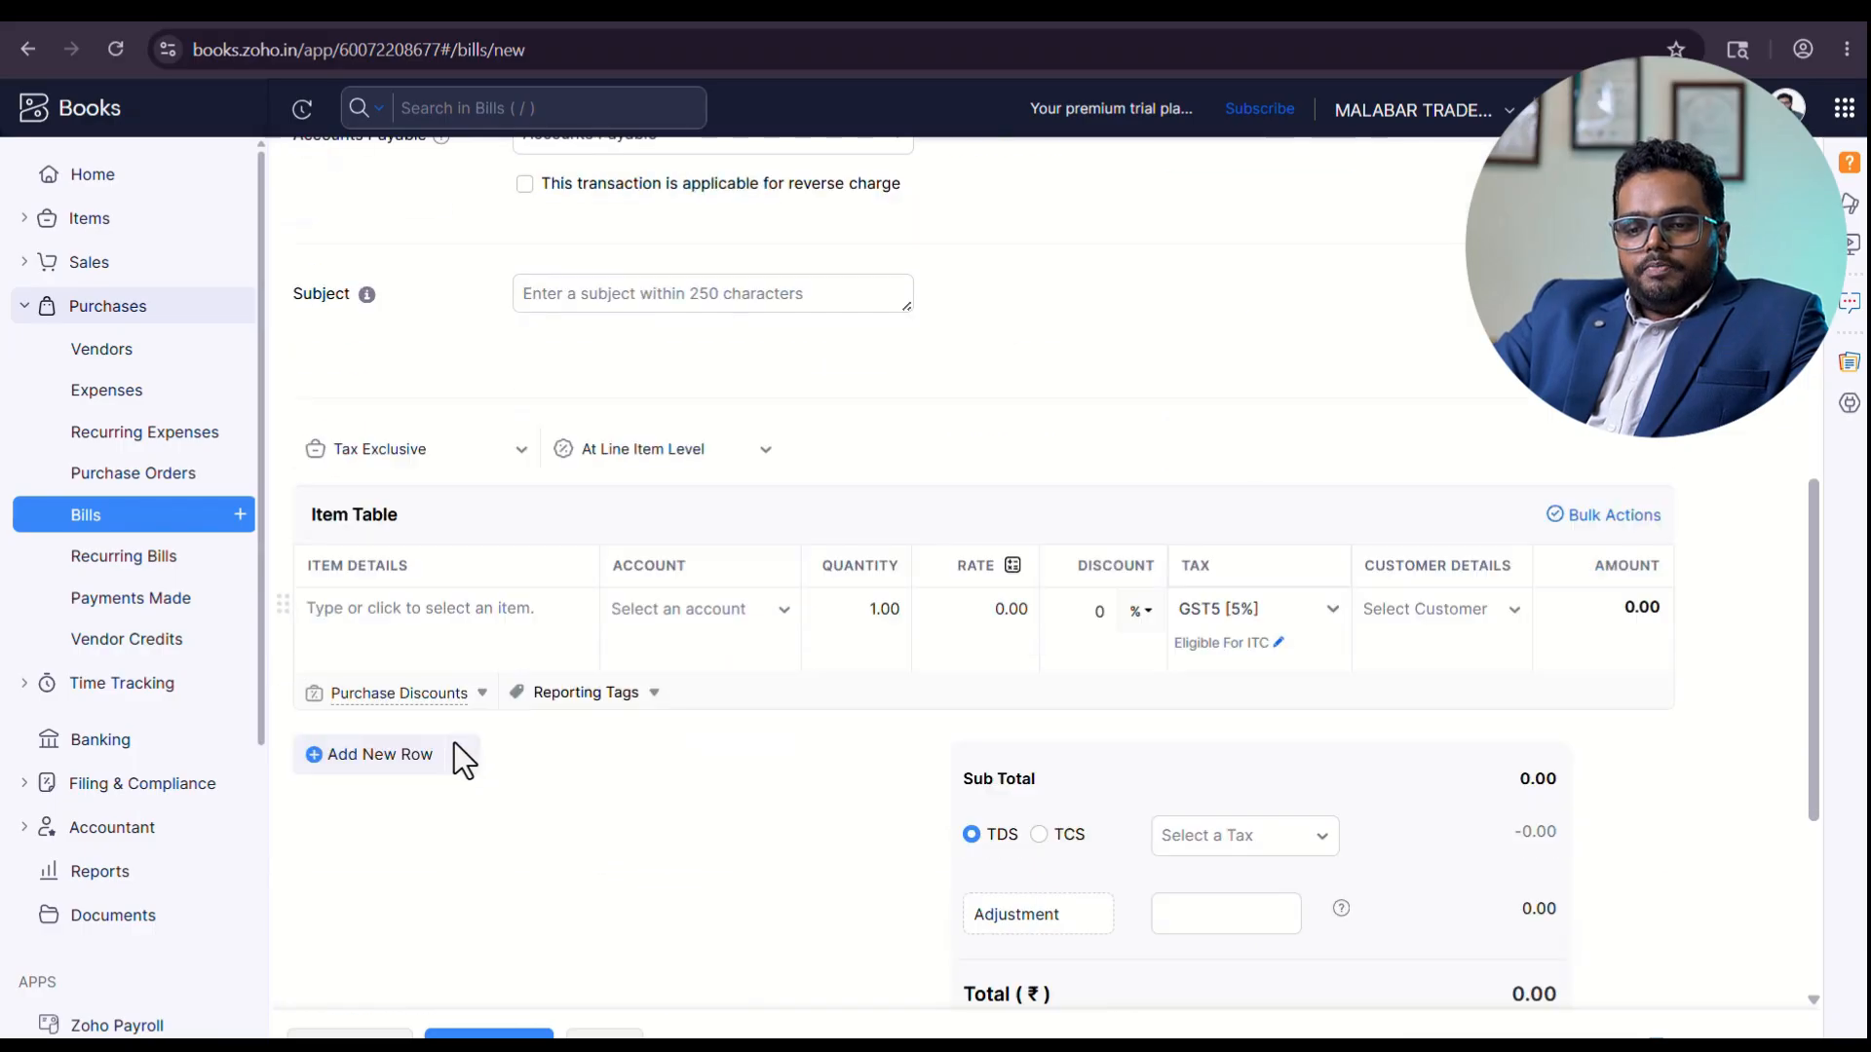
pyautogui.click(472, 609)
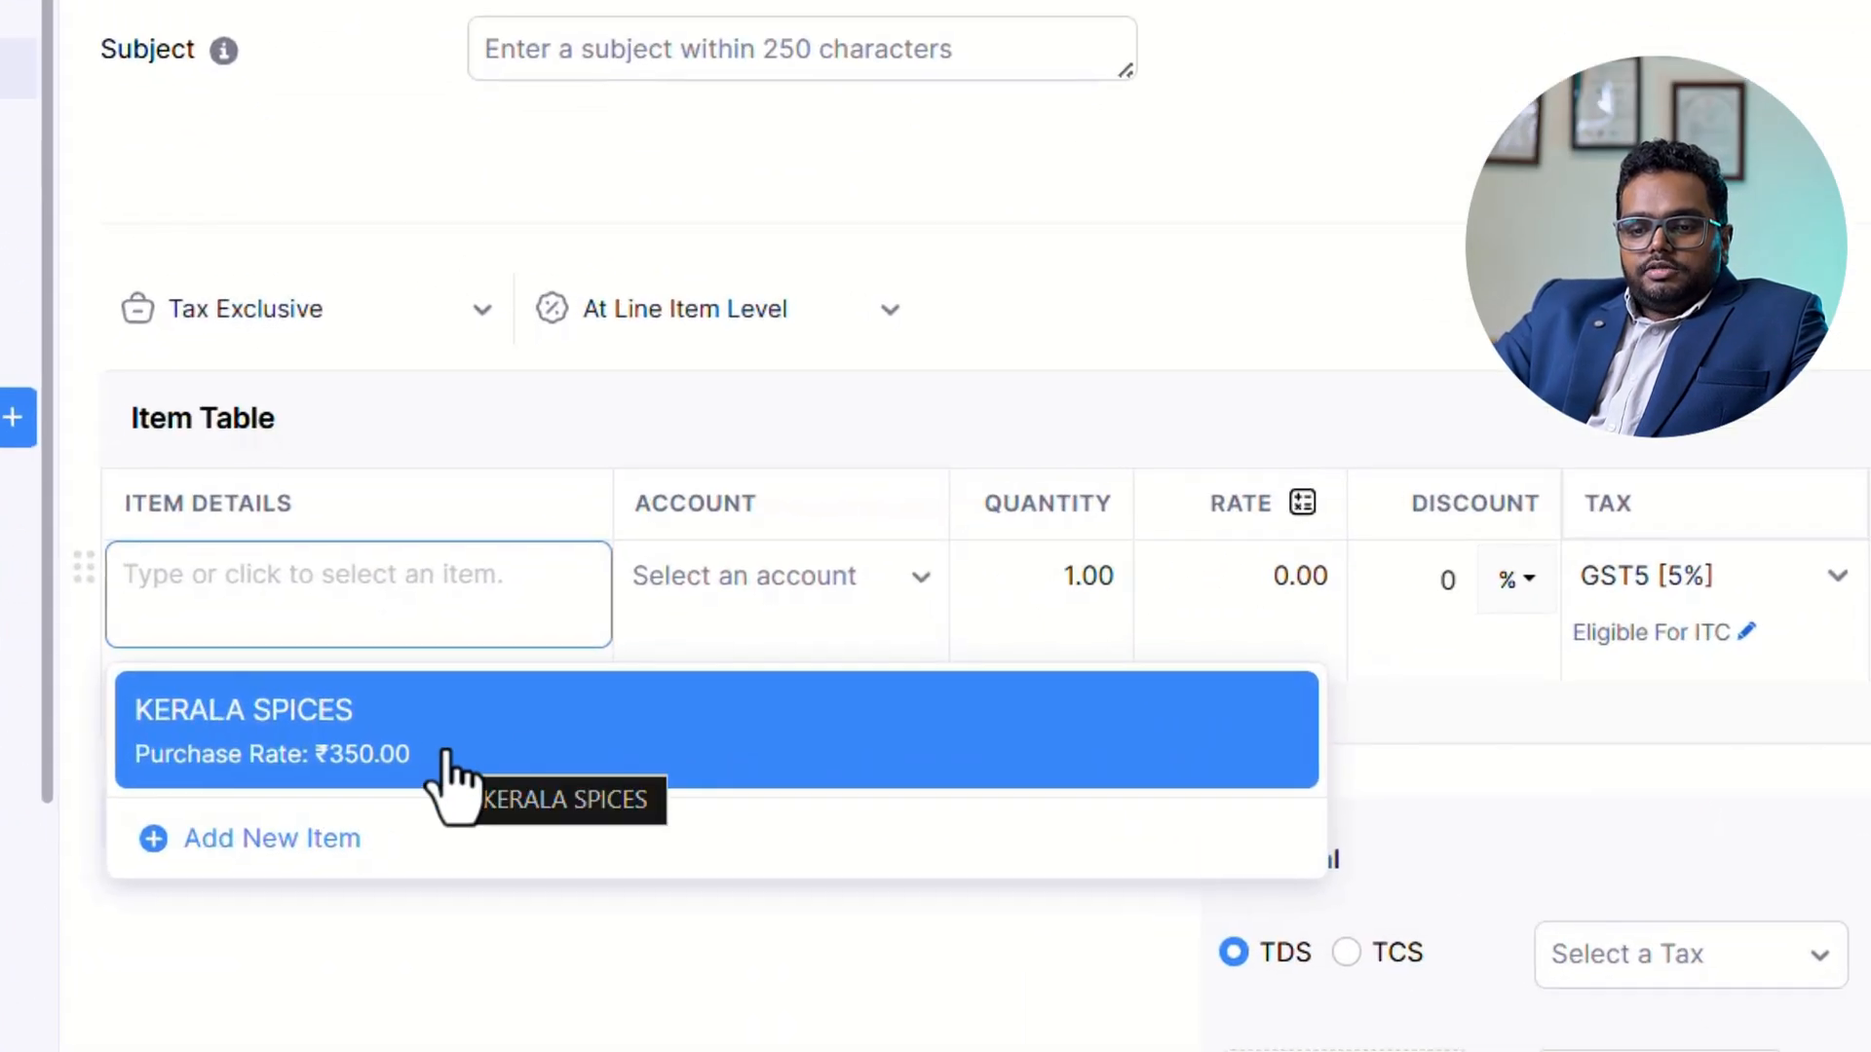
pyautogui.click(449, 759)
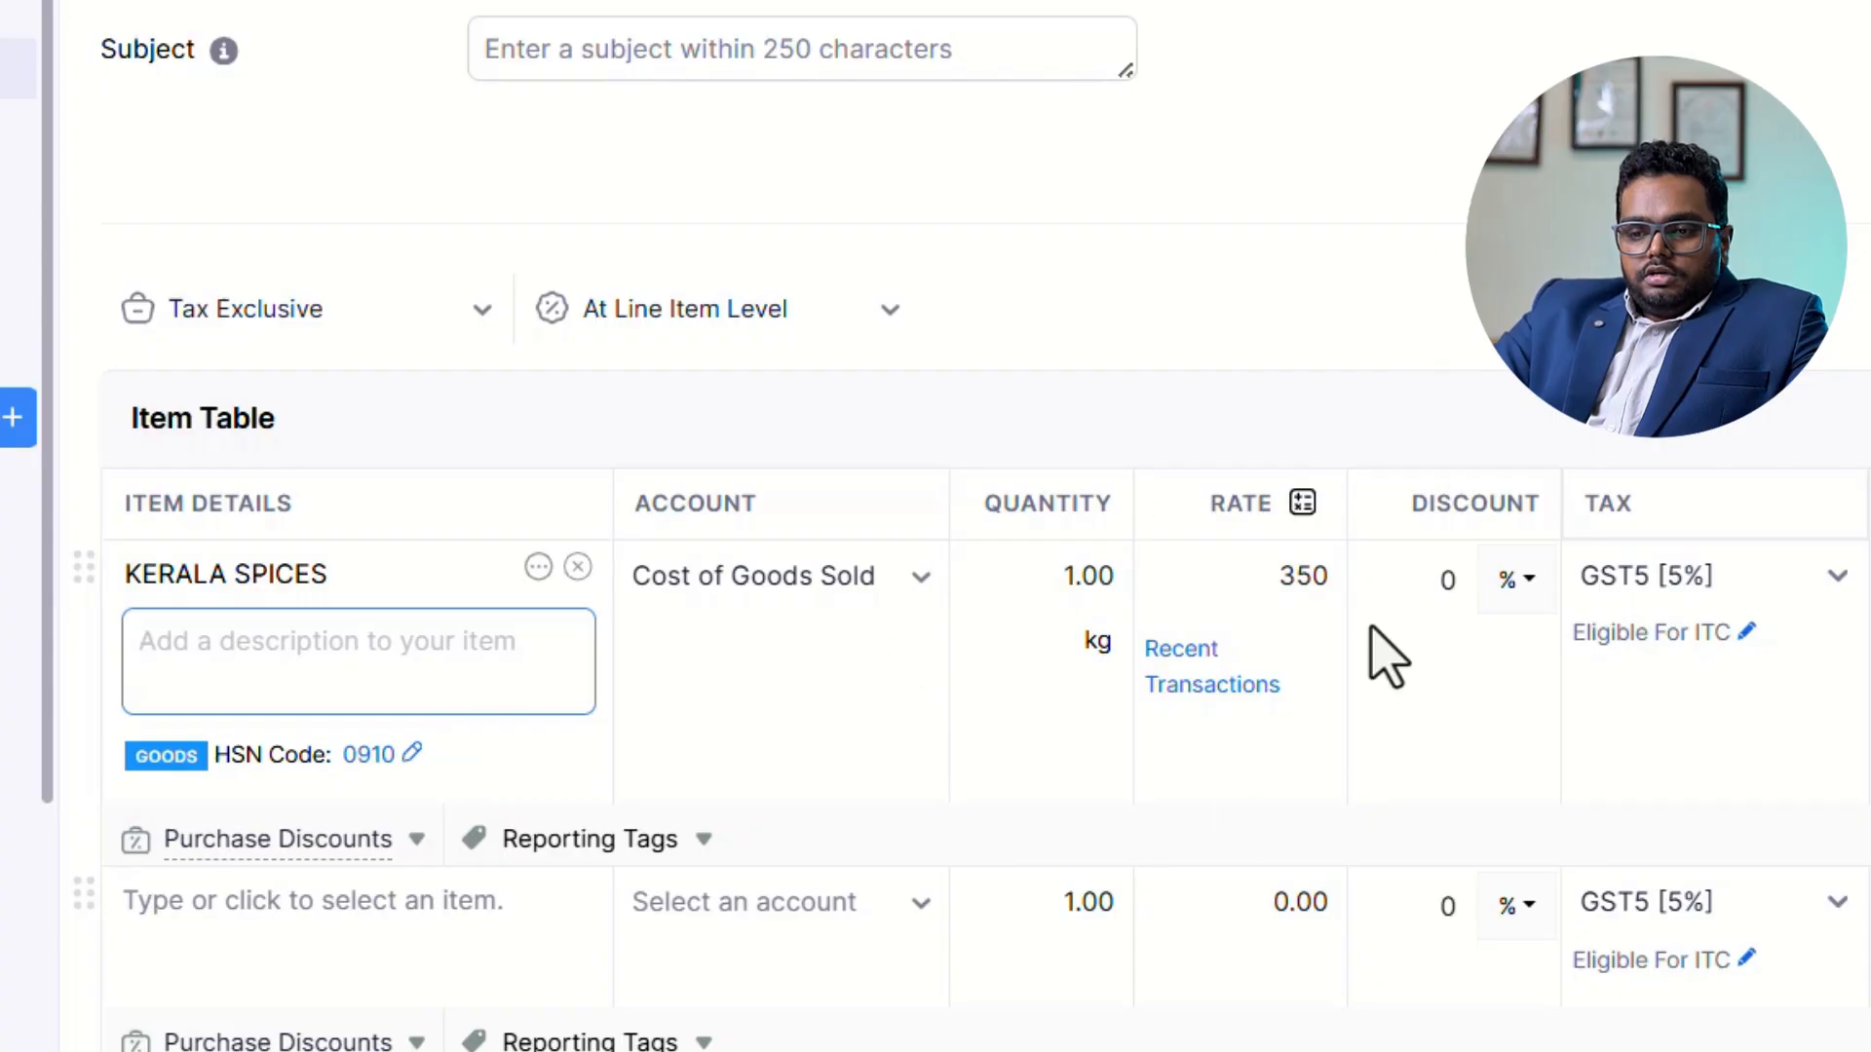
pyautogui.click(978, 566)
pyautogui.hotkey('ctrl', 'a')
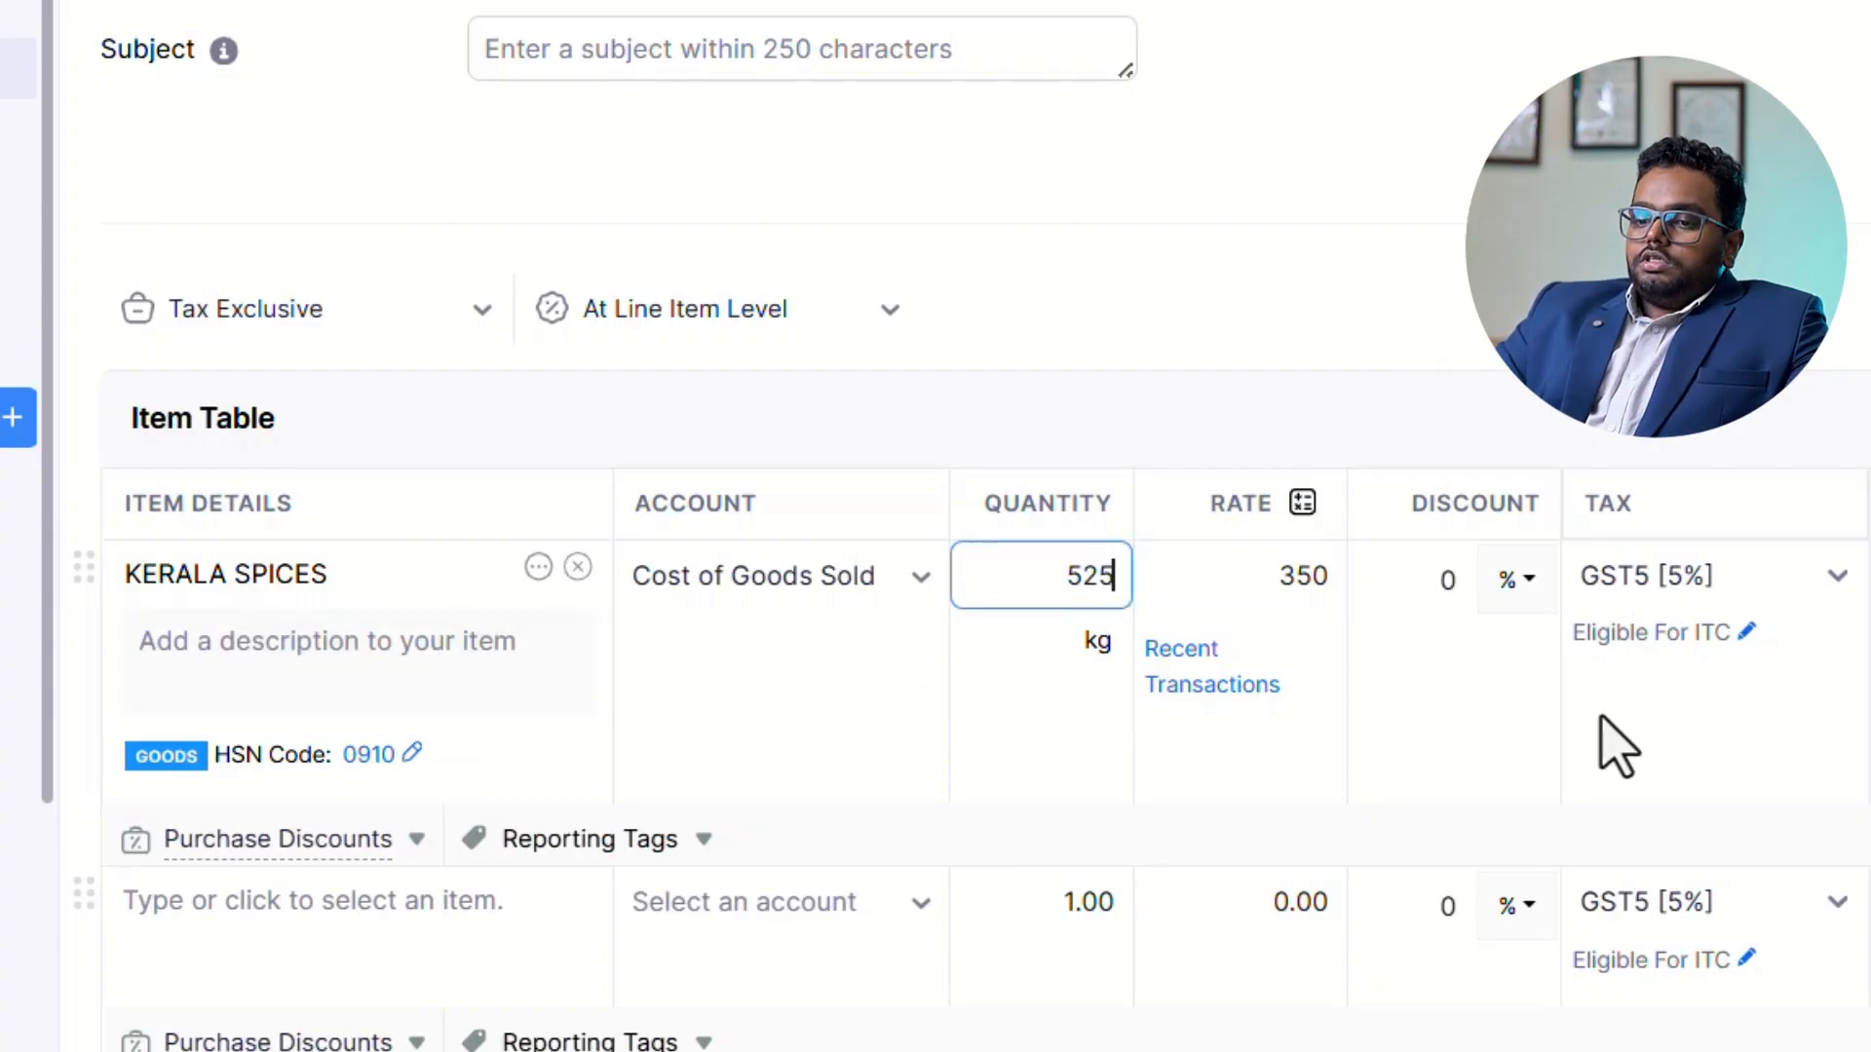
pyautogui.press('Tab')
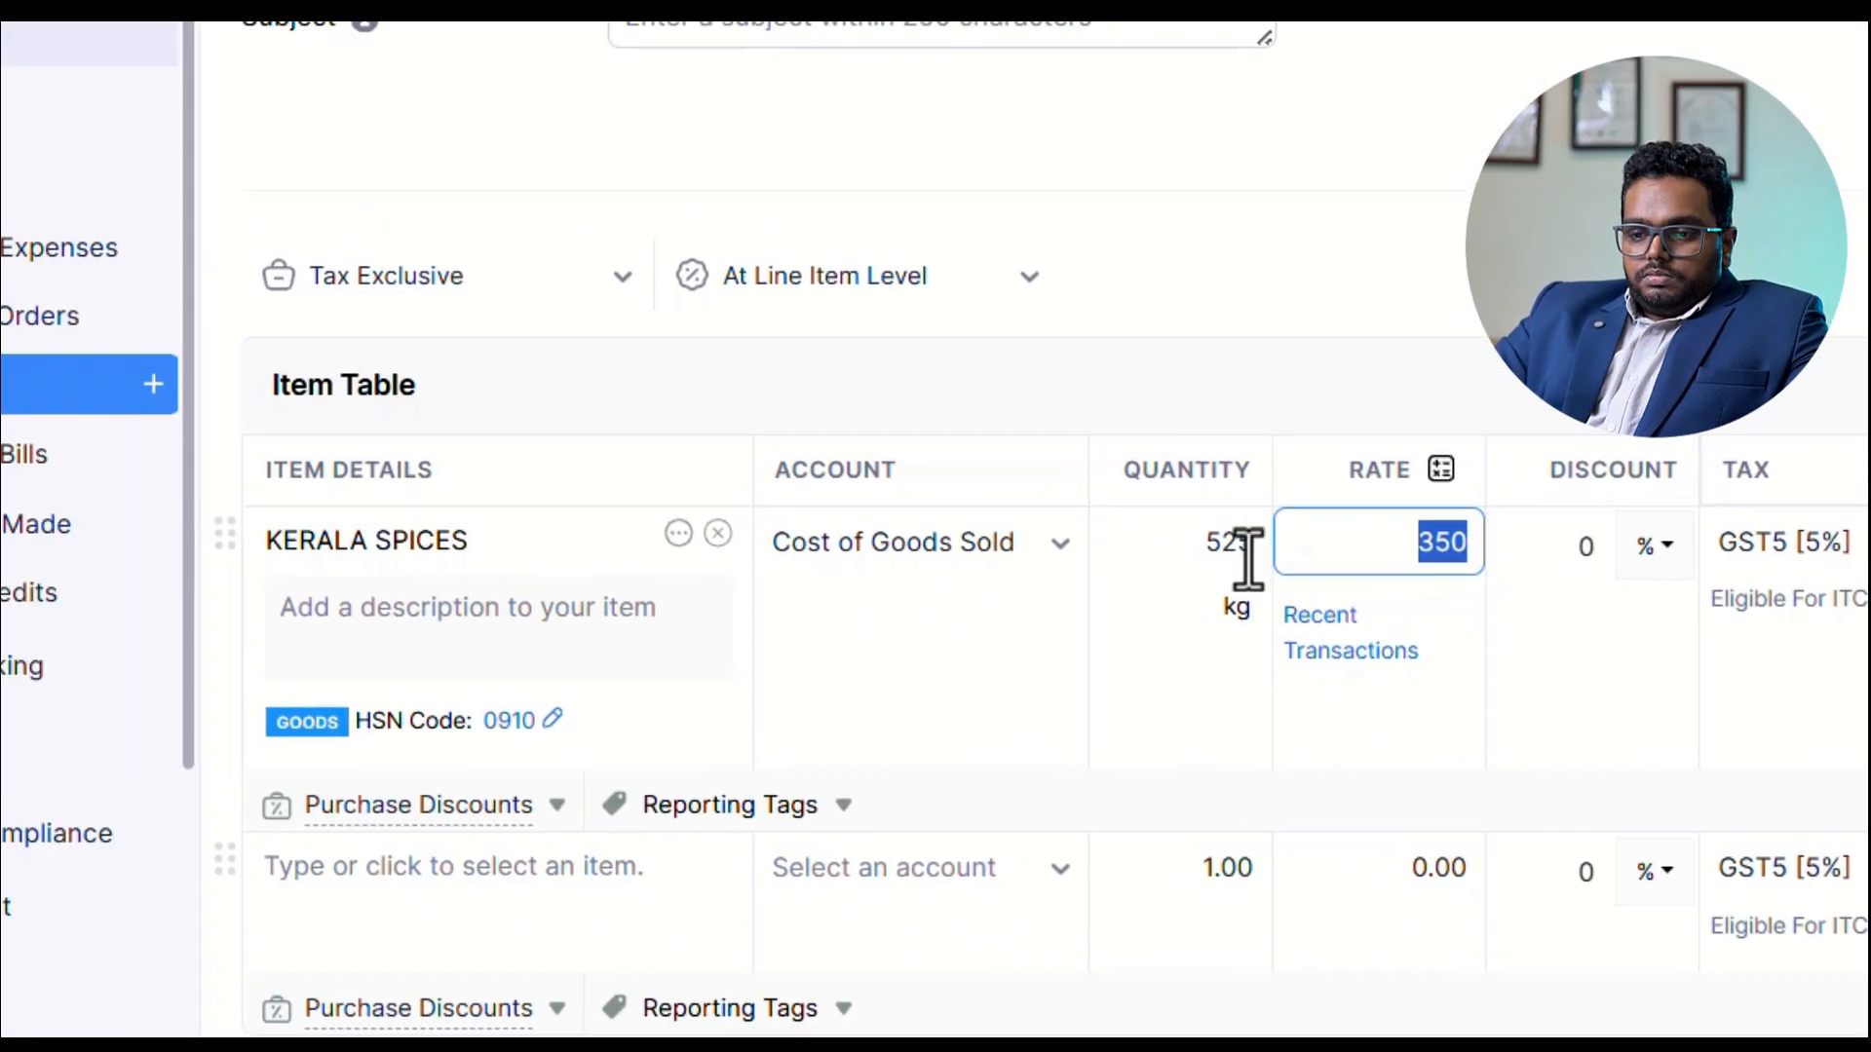
pyautogui.doubleClick(1249, 558)
pyautogui.write('30')
pyautogui.press('Tab')
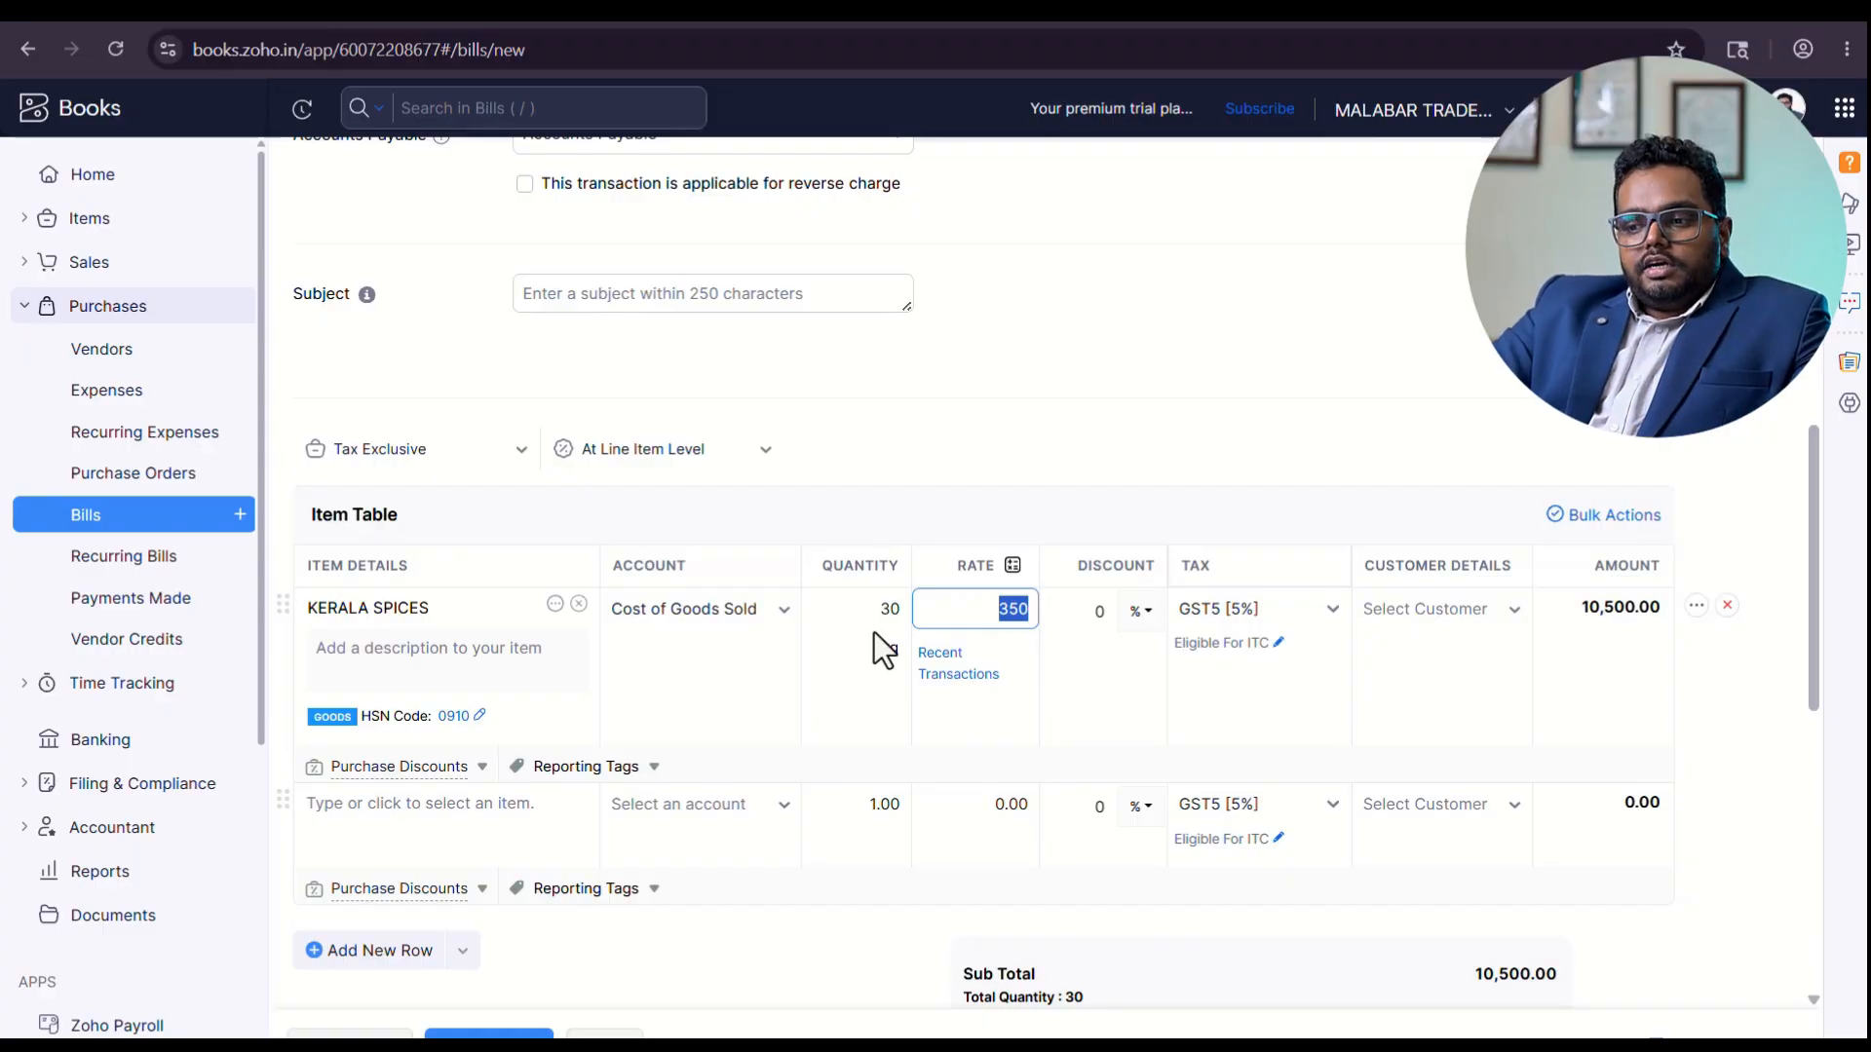
# Check the bill's subtotal, tax and total amounts, and save the bill as open.
pyautogui.scroll(-4, 1211, 830)
pyautogui.scroll(-4, 1365, 721)
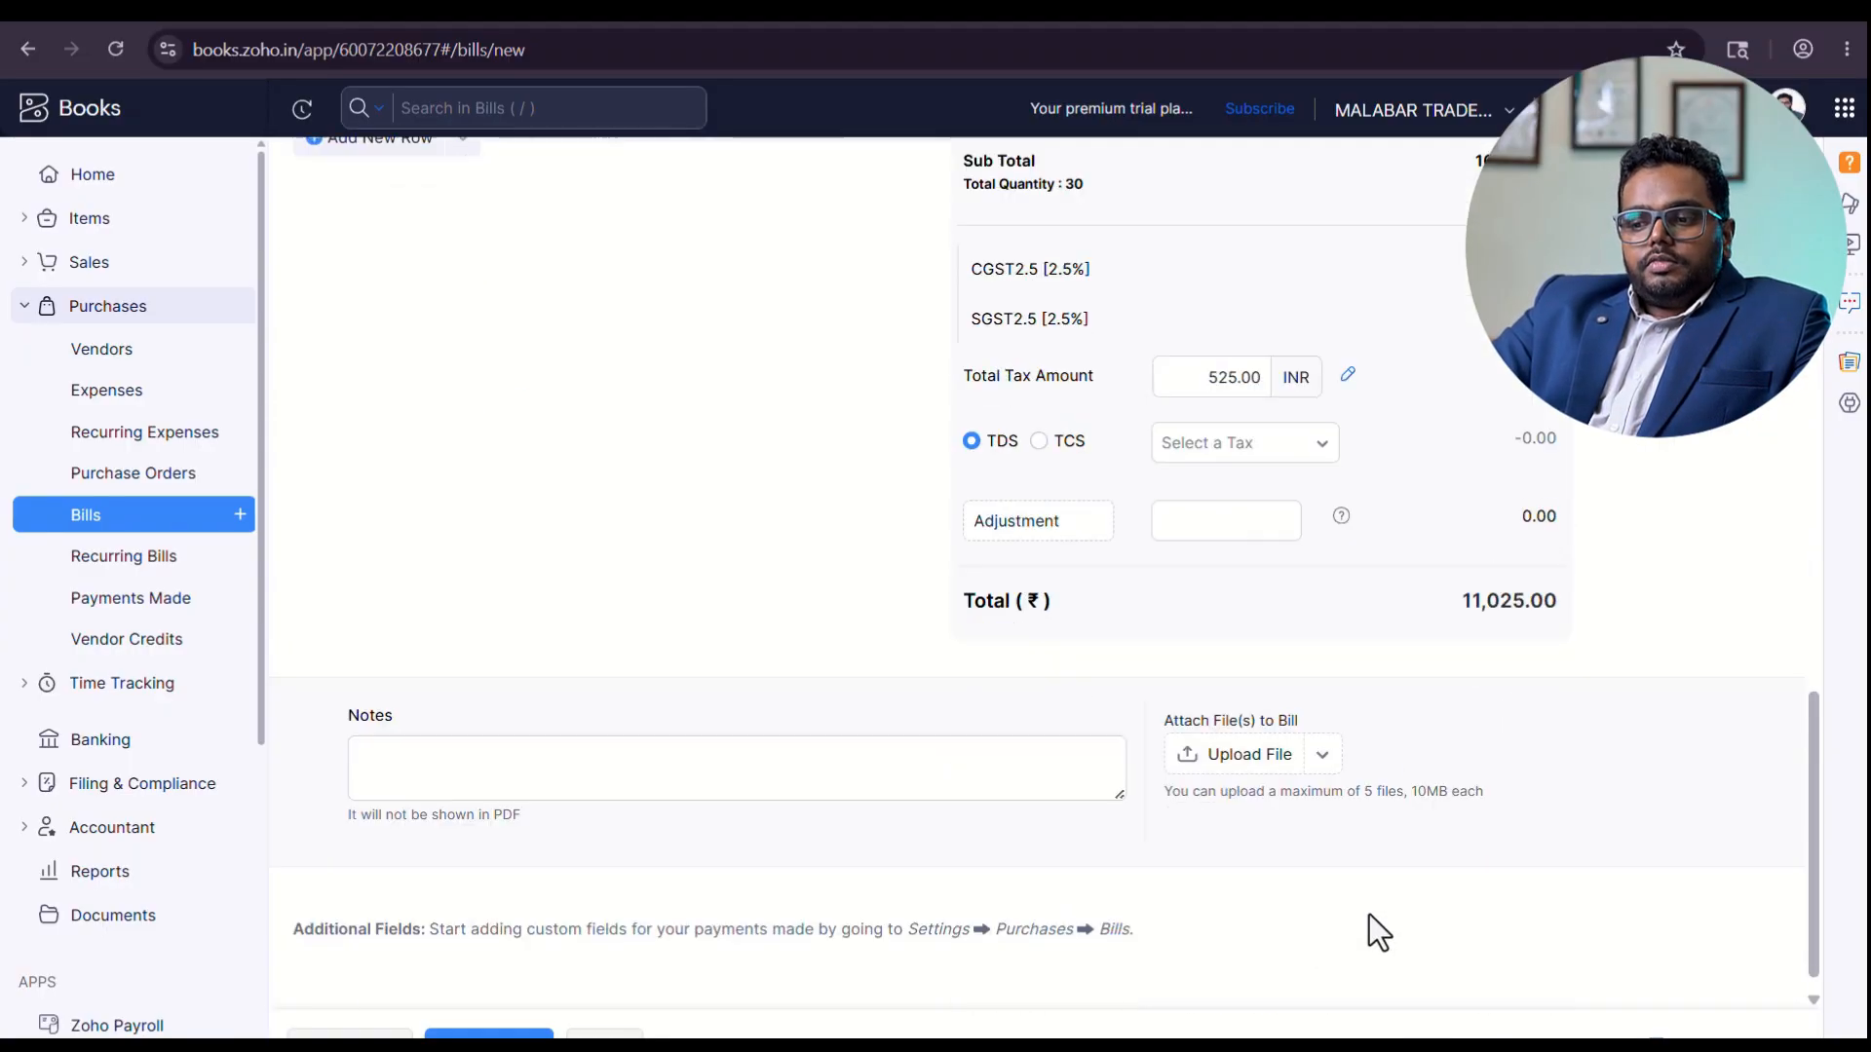
pyautogui.scroll(4, 1374, 877)
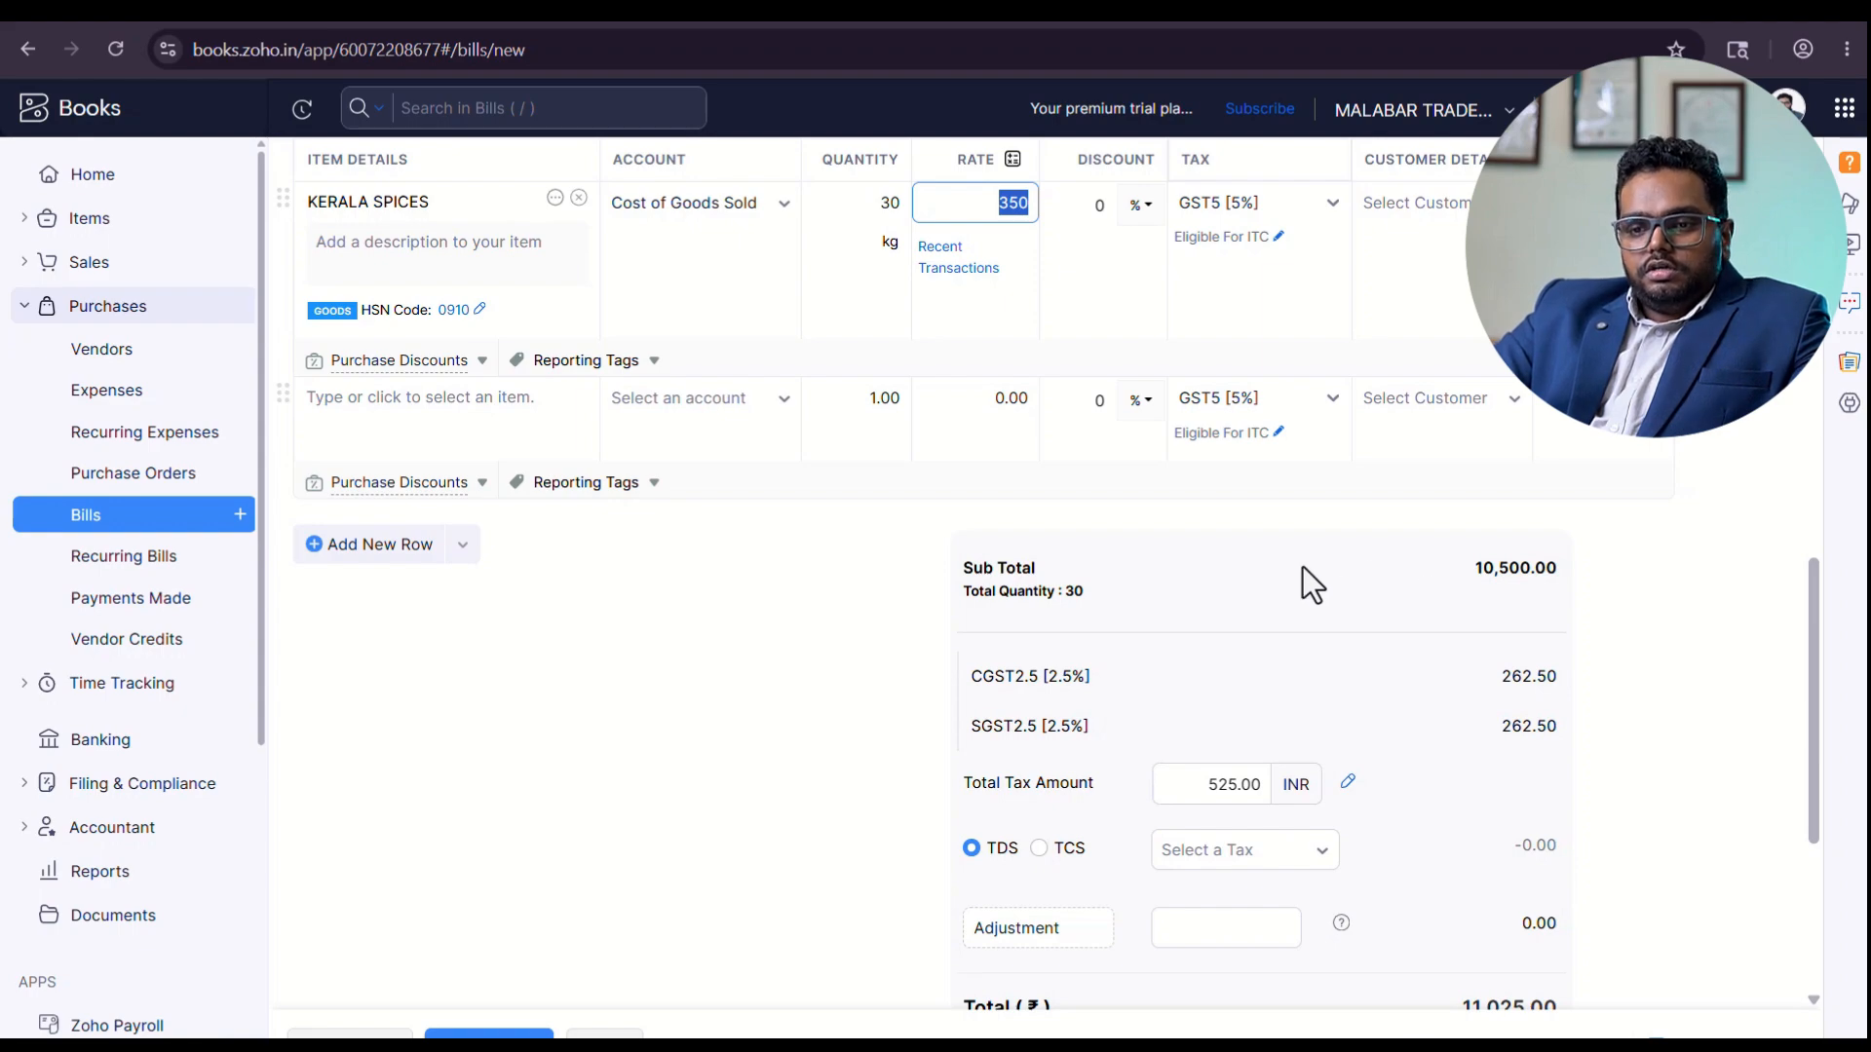
pyautogui.scroll(-4, 1302, 567)
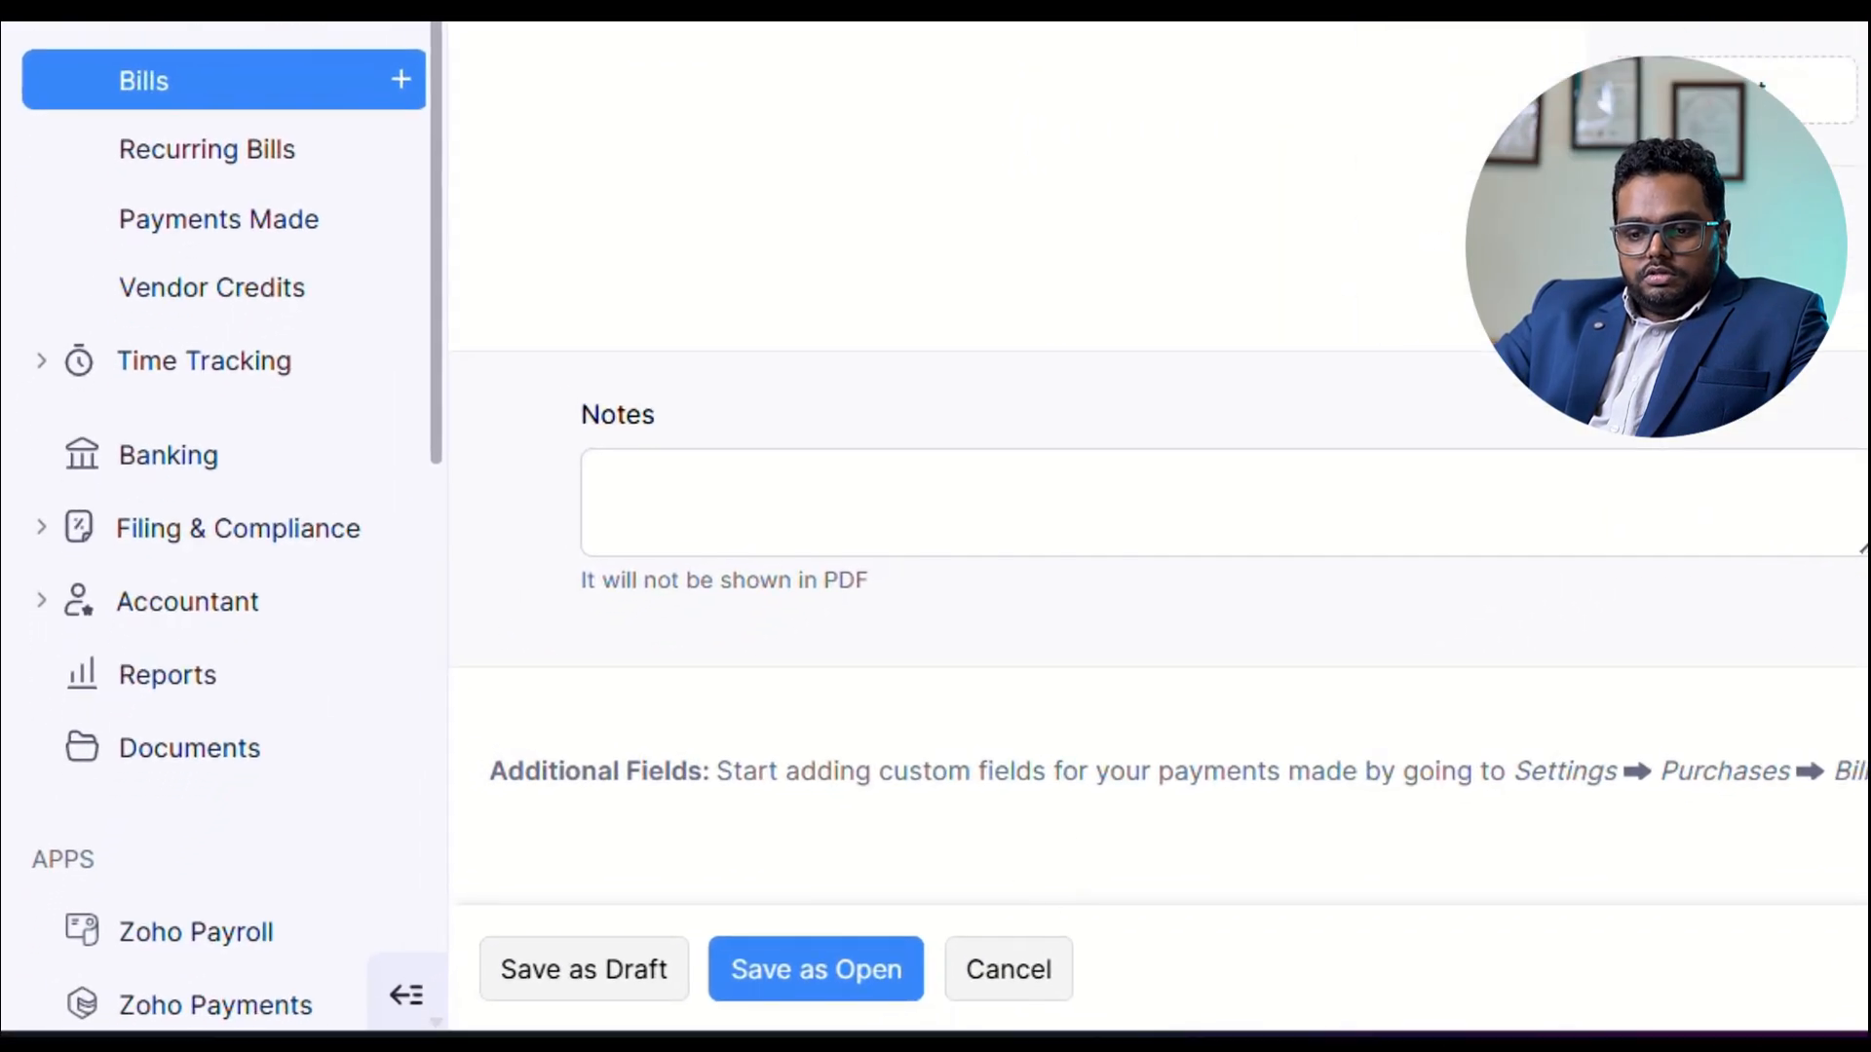
pyautogui.click(771, 992)
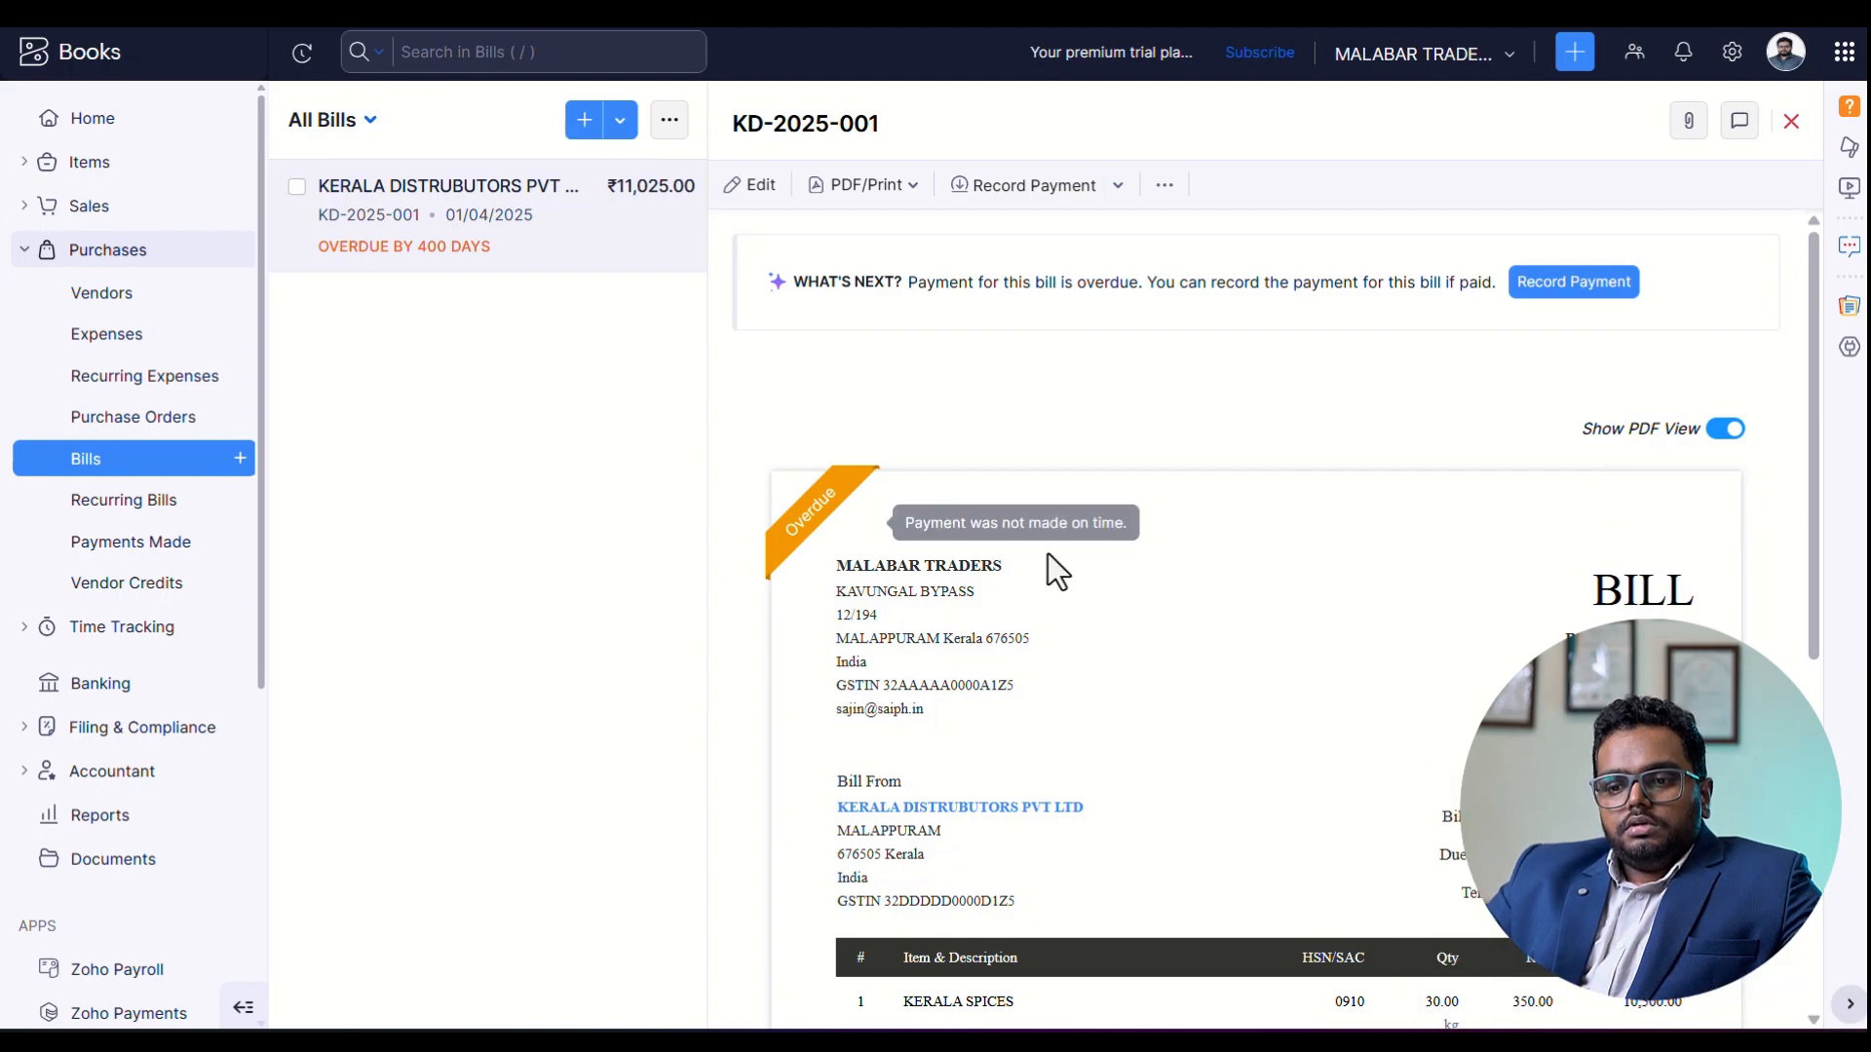
# Review the saved bill's PDF view and look at its file attachment options.
pyautogui.scroll(-5, 1063, 595)
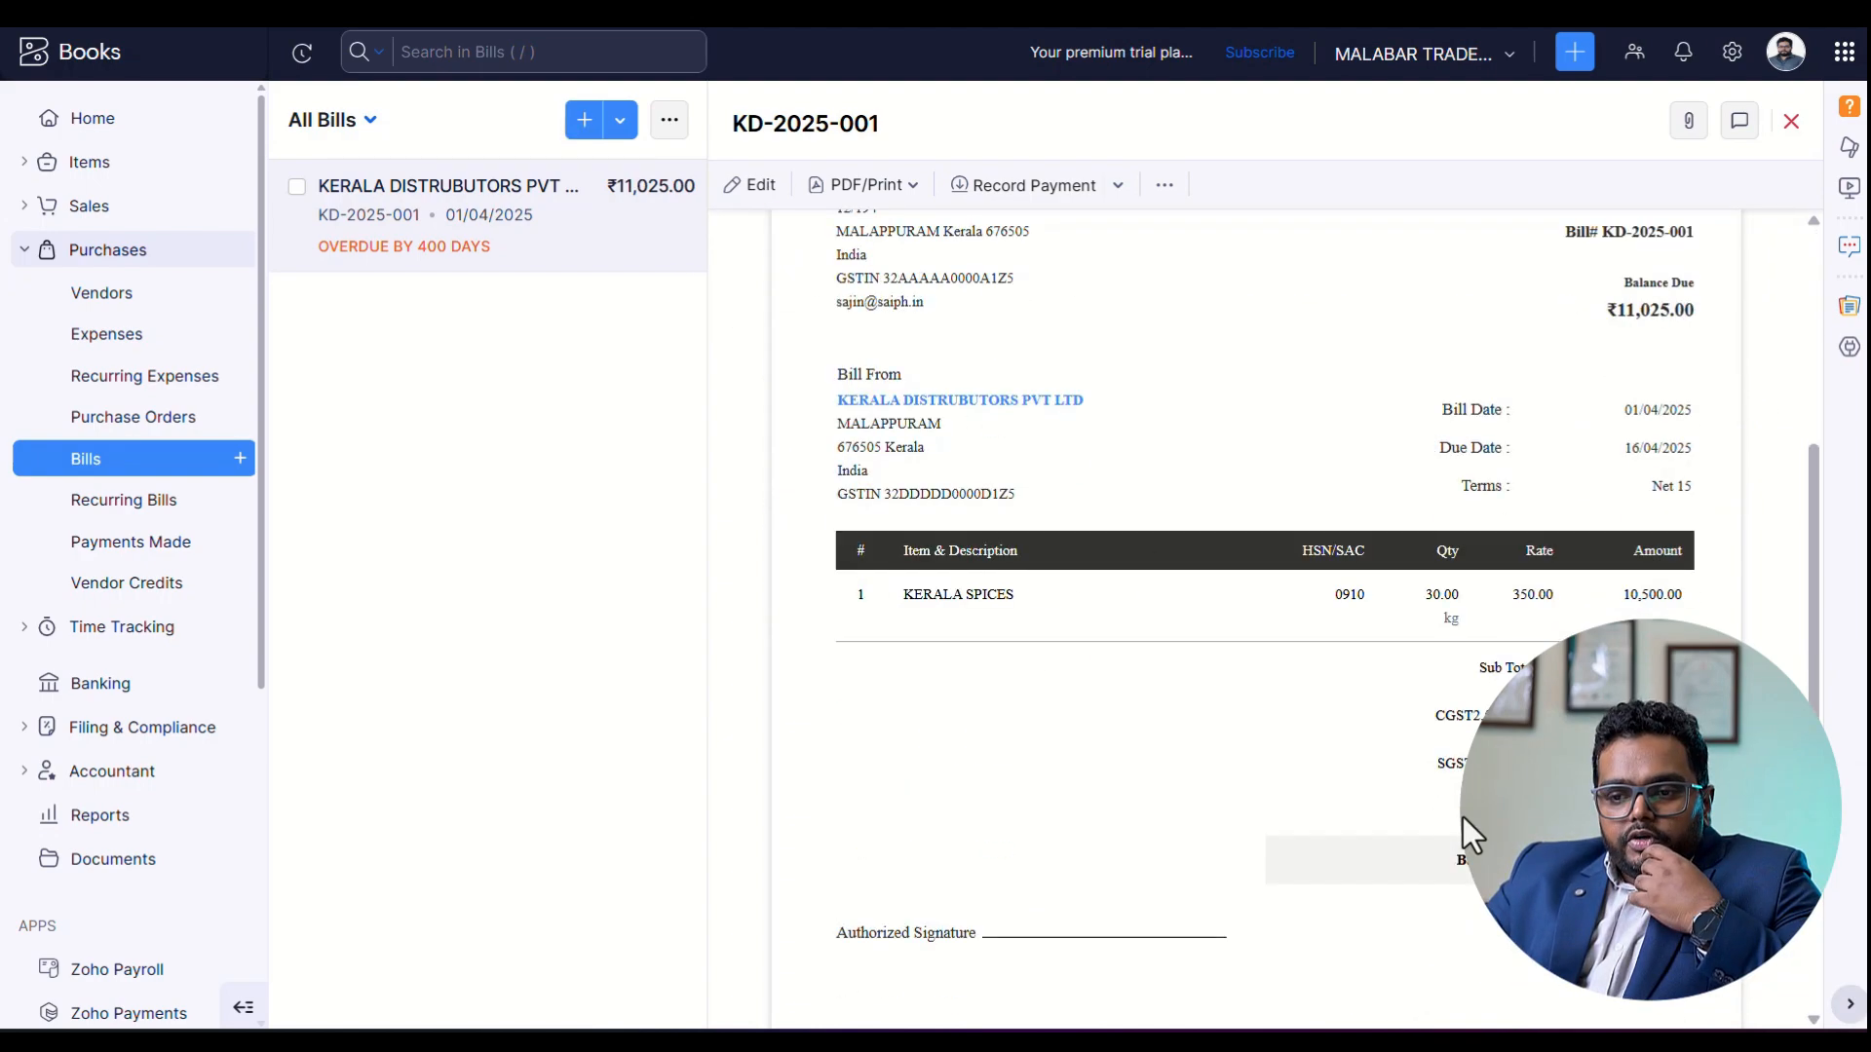
pyautogui.scroll(-4, 1265, 773)
pyautogui.scroll(10, 1189, 634)
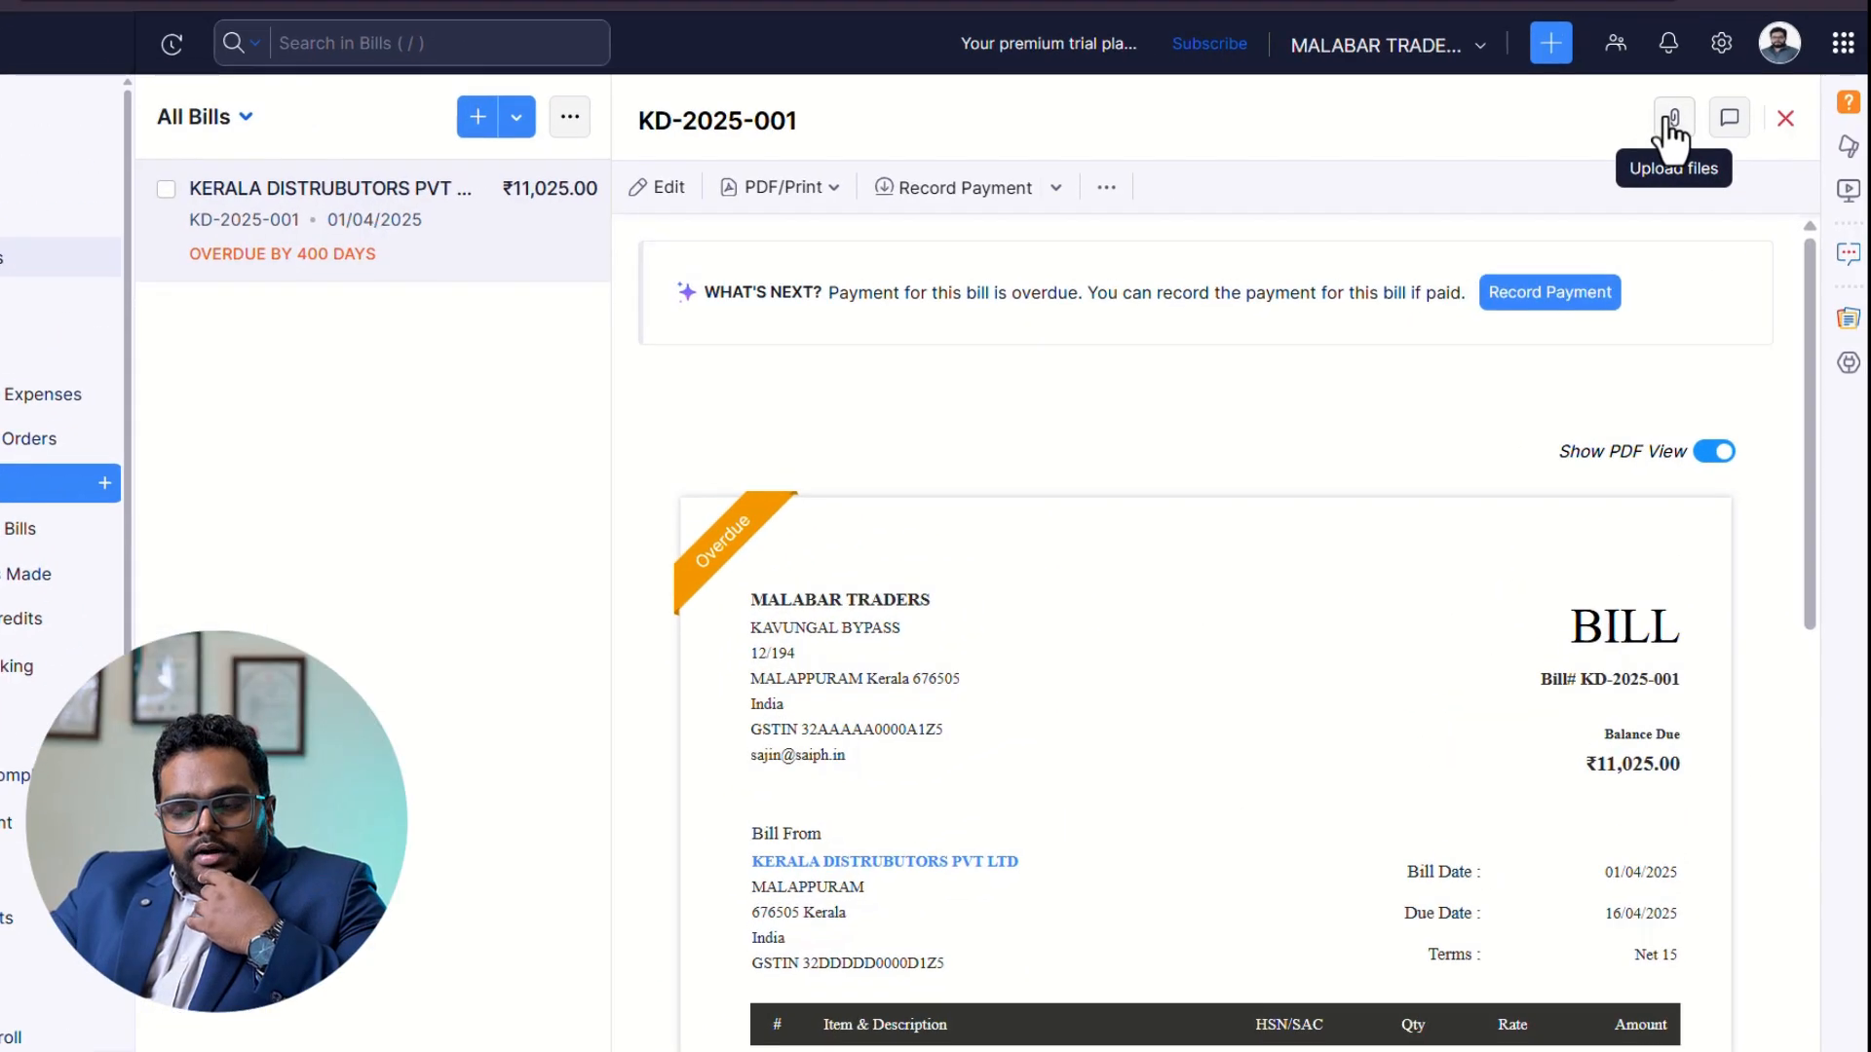
pyautogui.click(1673, 119)
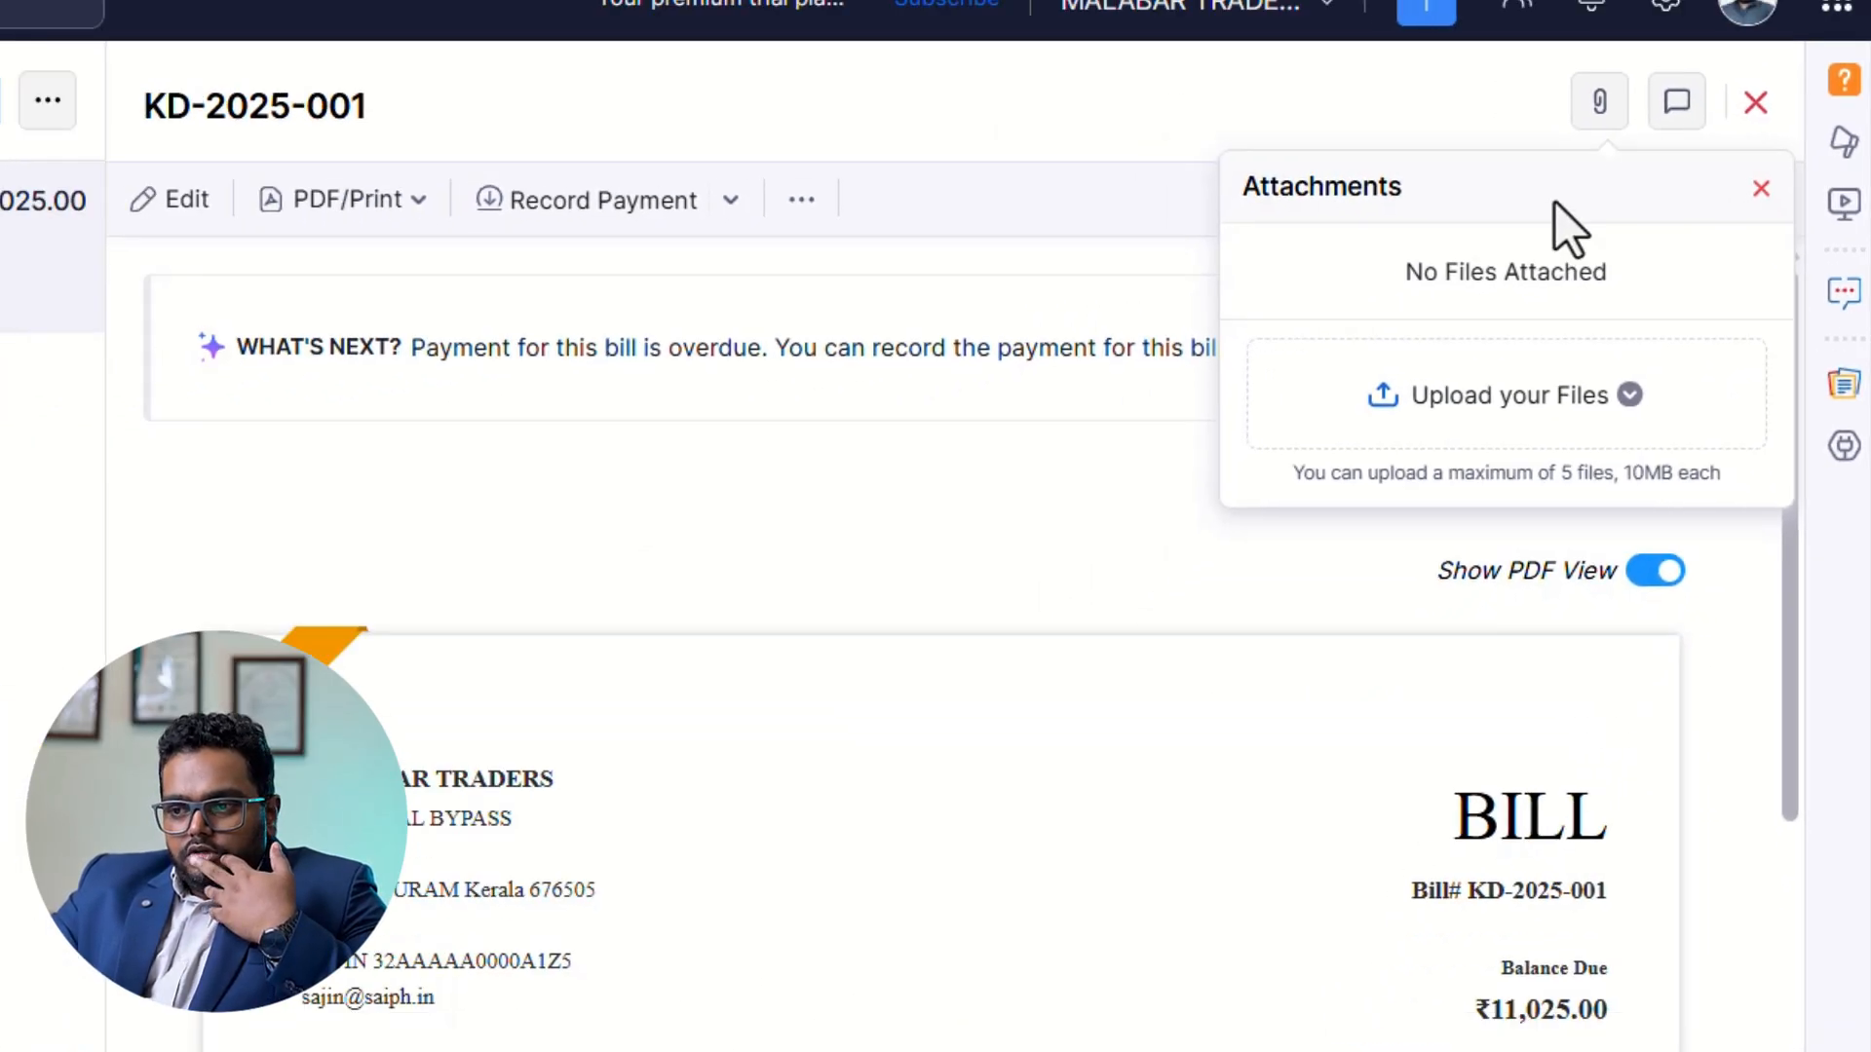
pyautogui.click(1599, 101)
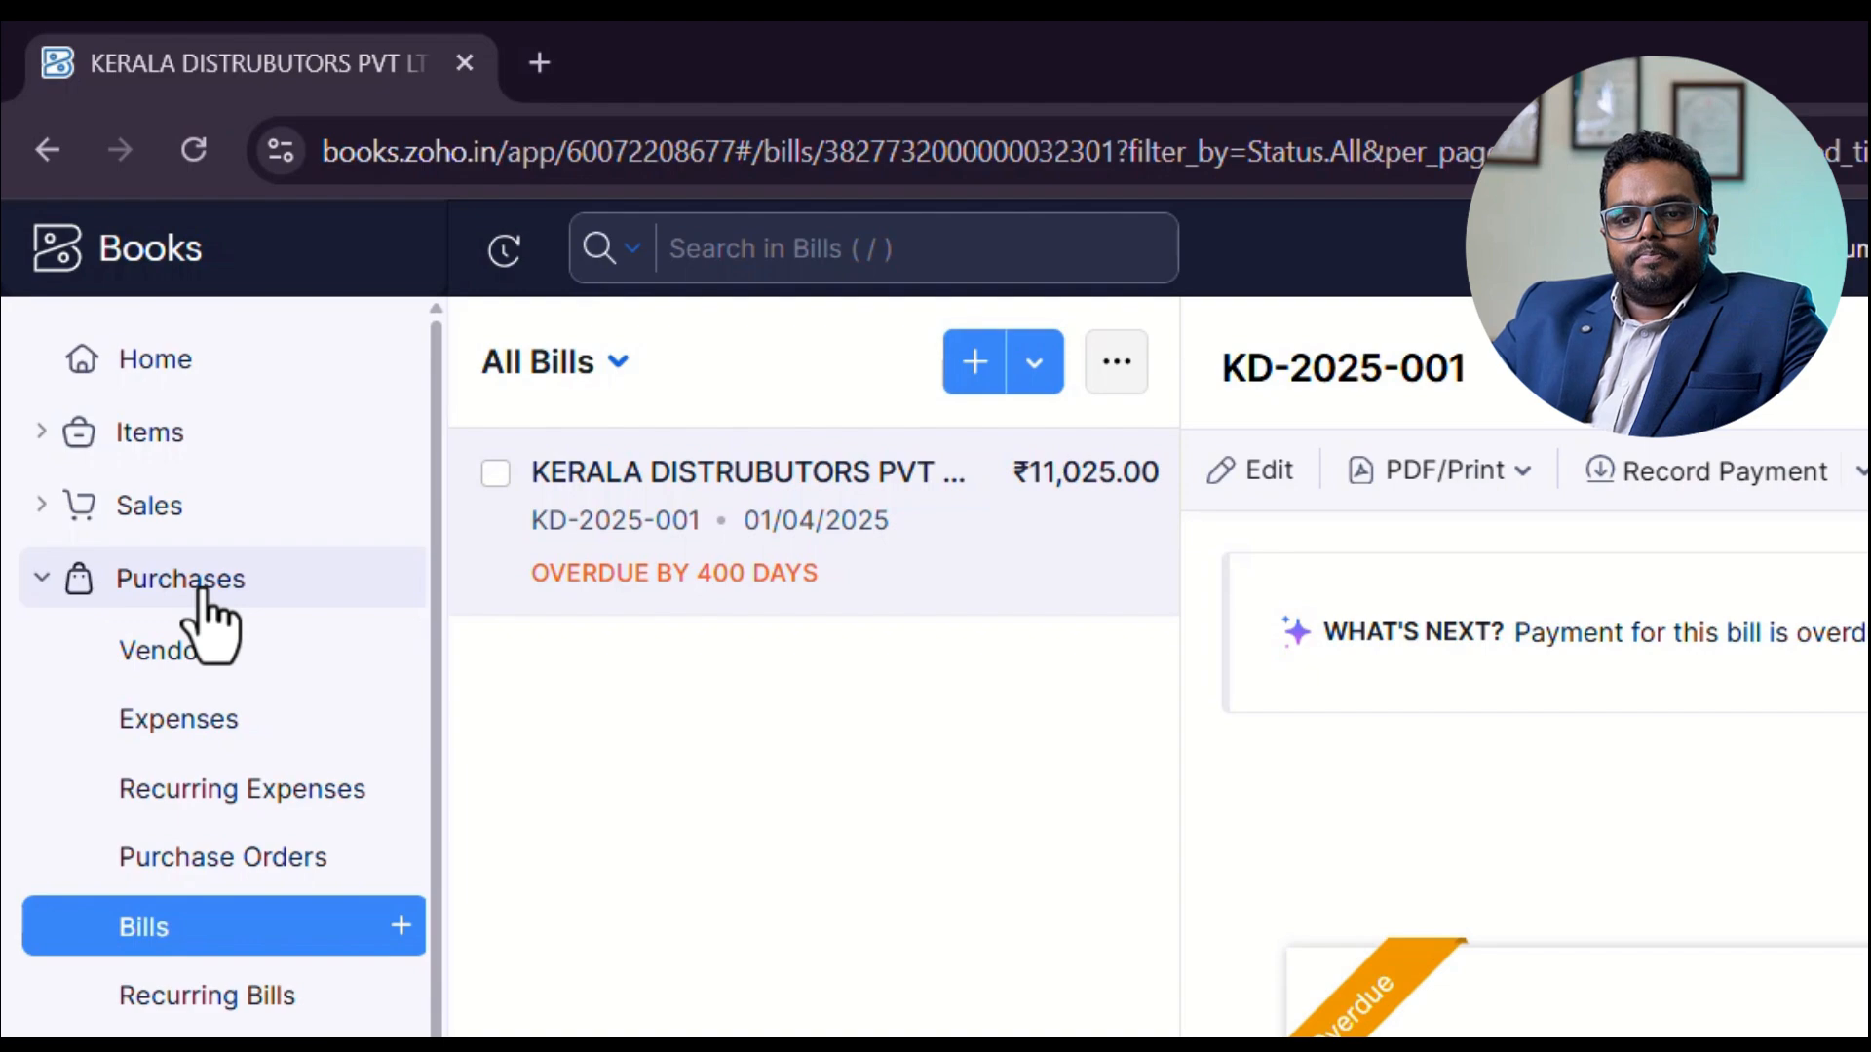
# Start a new sales invoice.
pyautogui.click(110, 252)
pyautogui.click(159, 510)
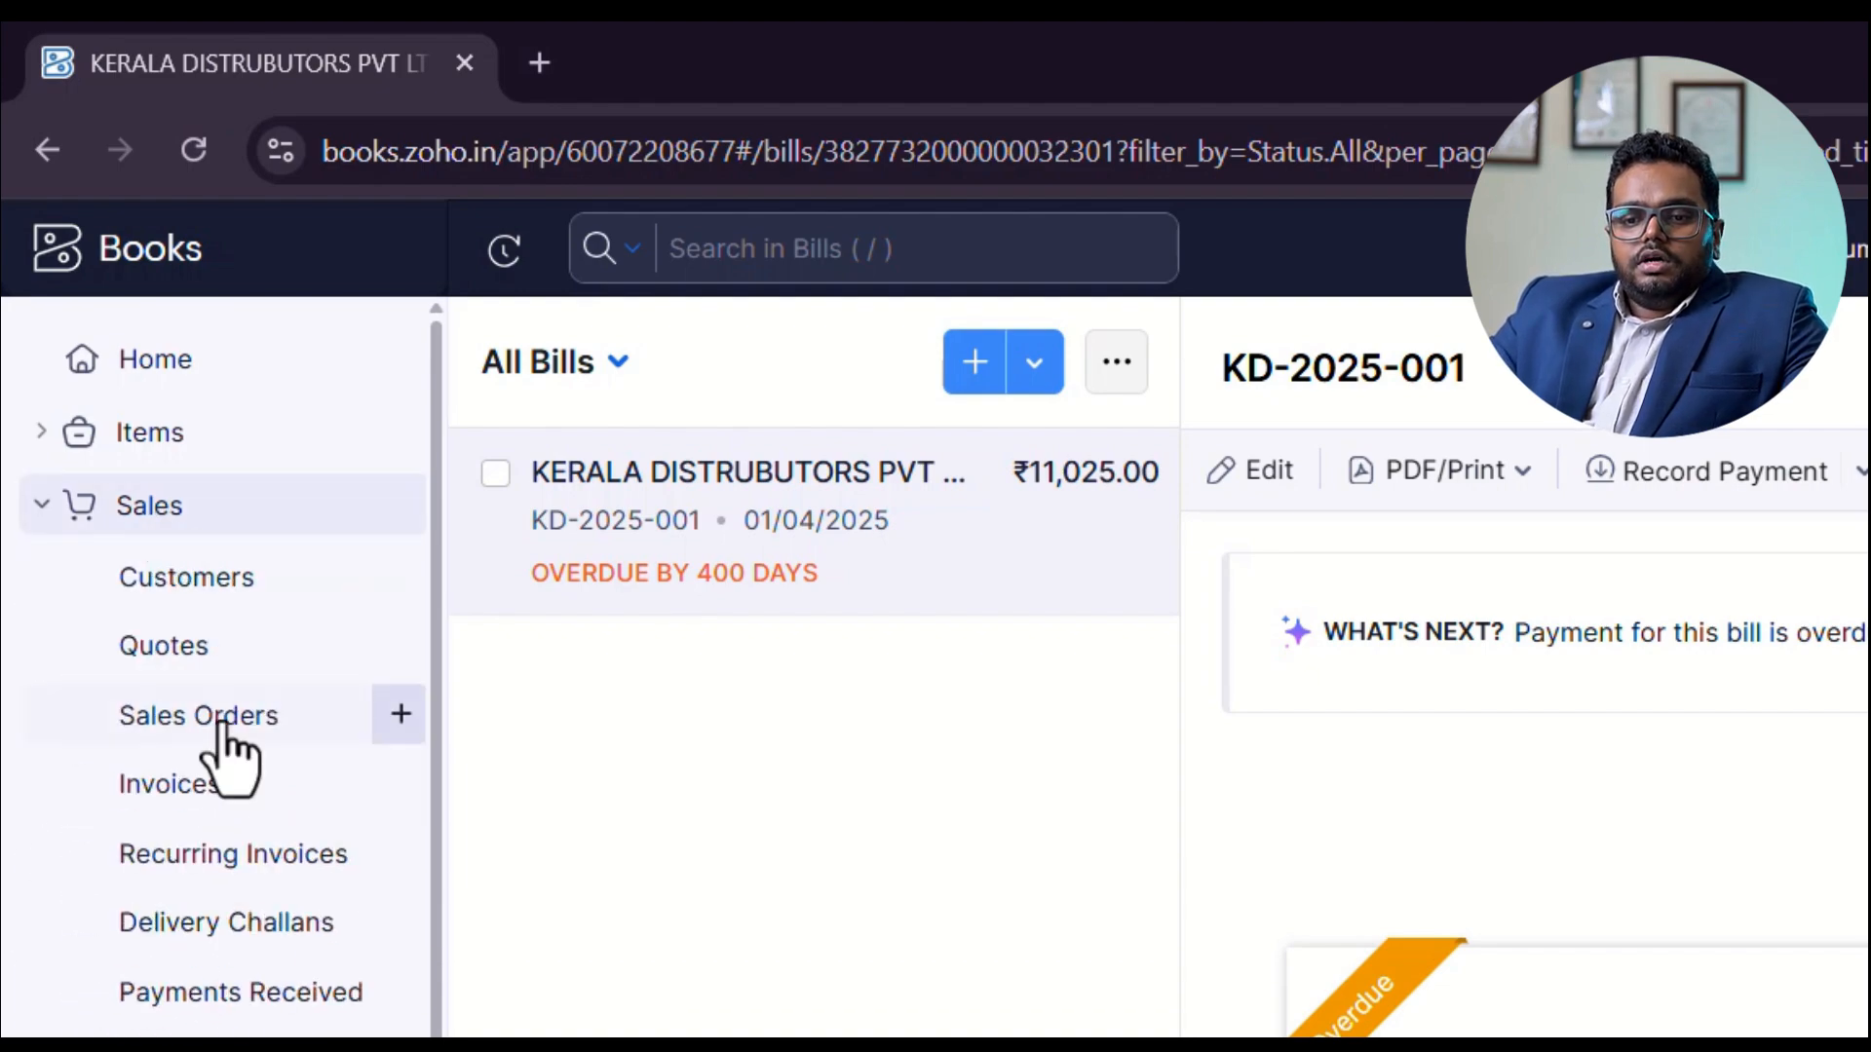
pyautogui.click(238, 806)
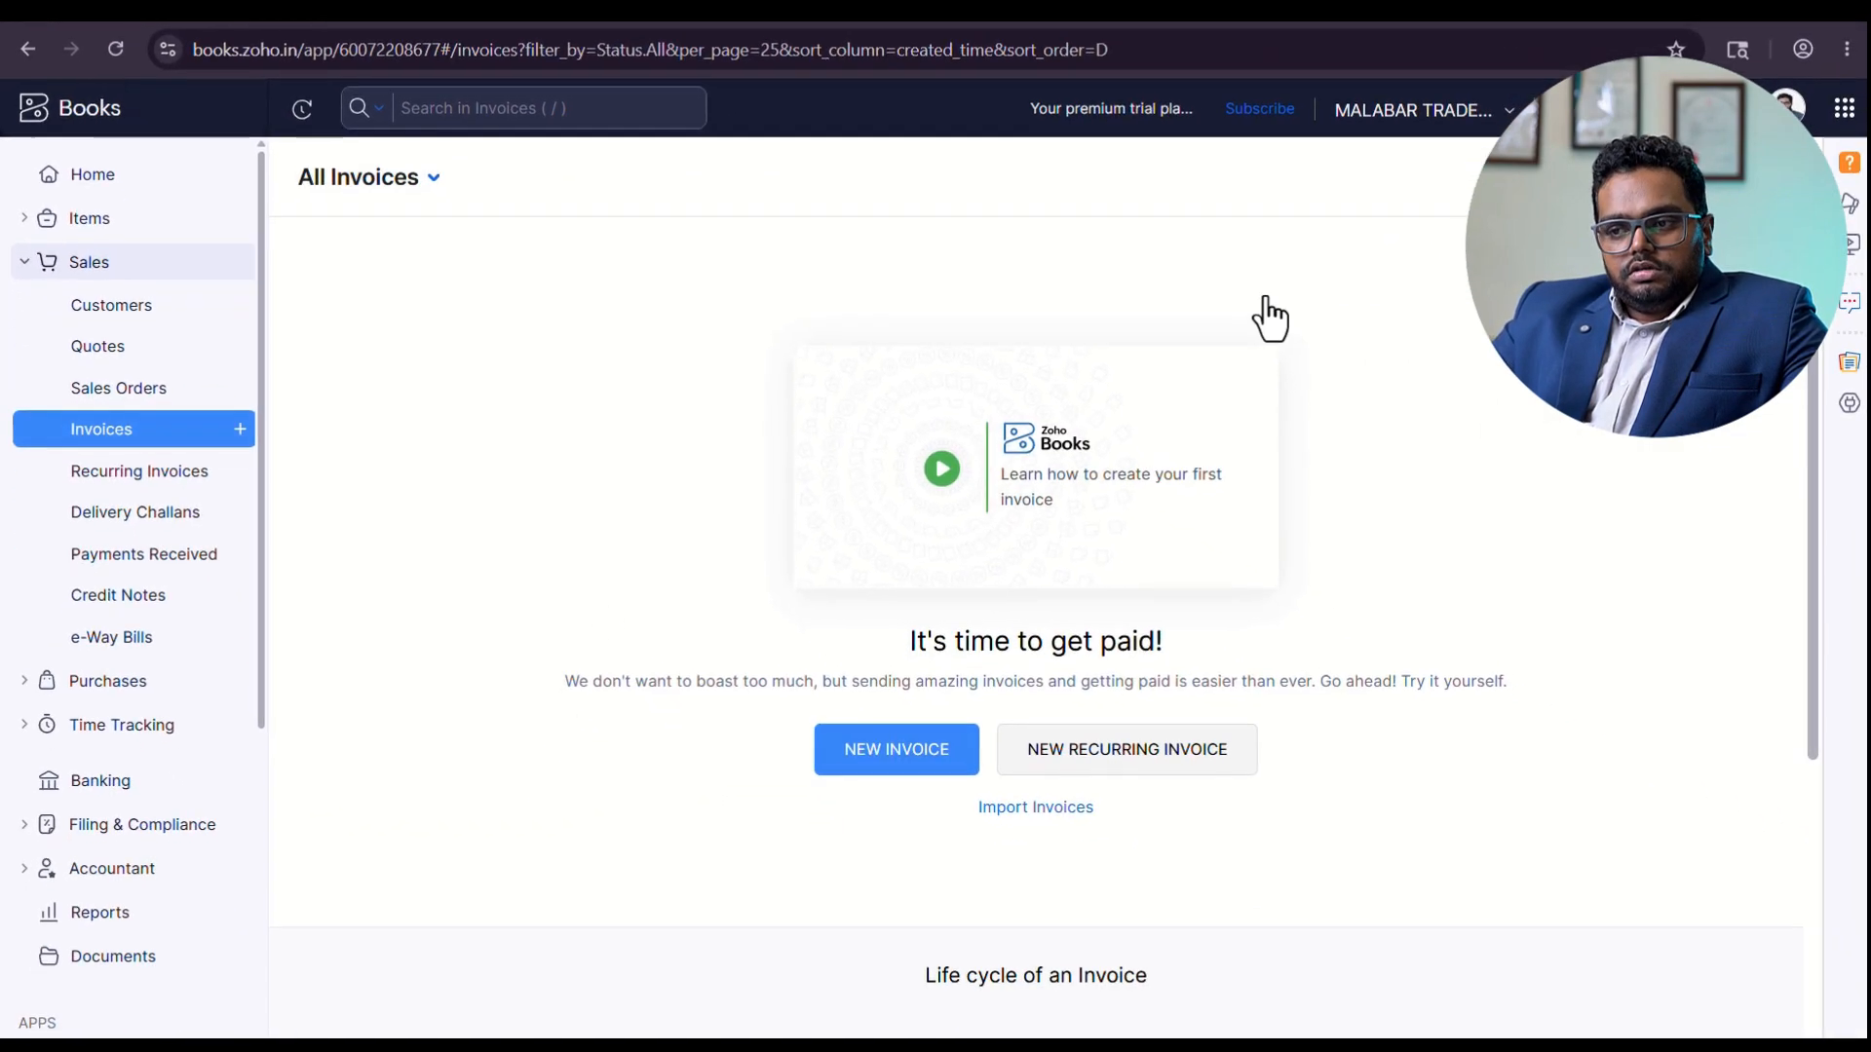
pyautogui.click(1669, 182)
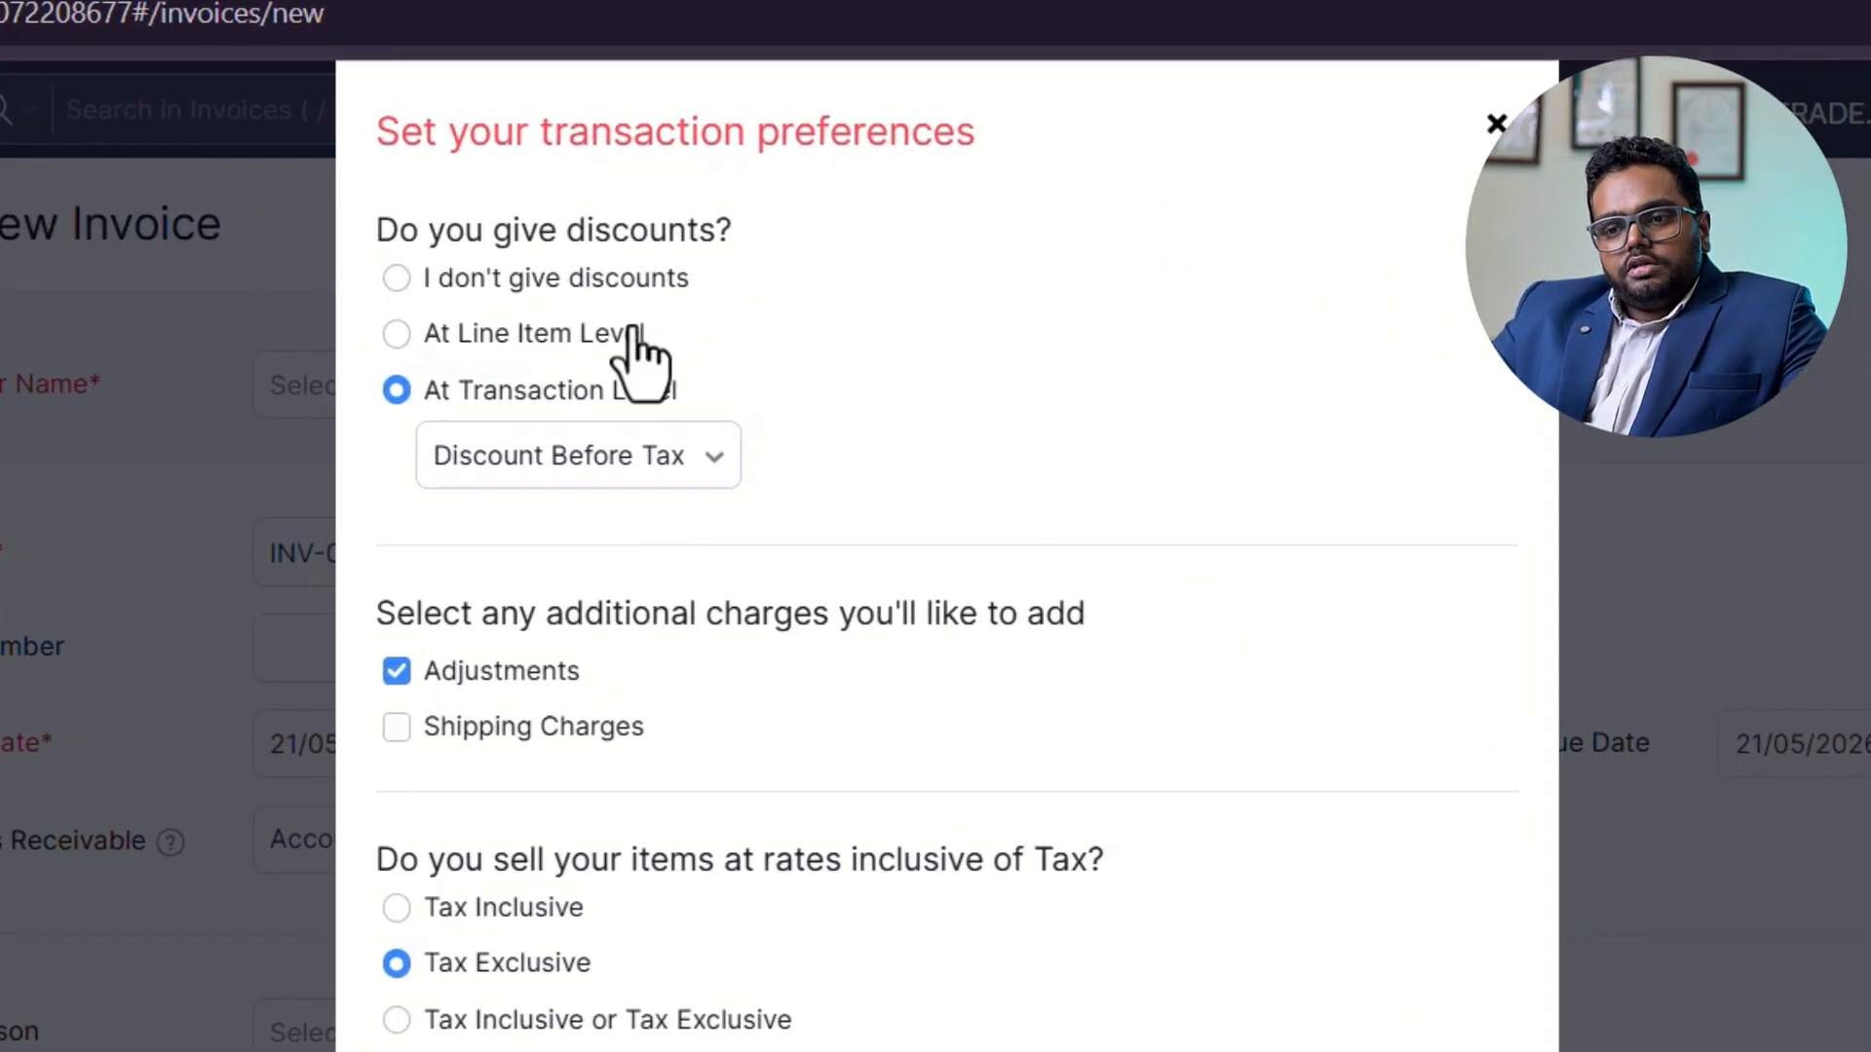
# Set the sales discount preference to transaction level with Discount After Tax.
pyautogui.click(580, 287)
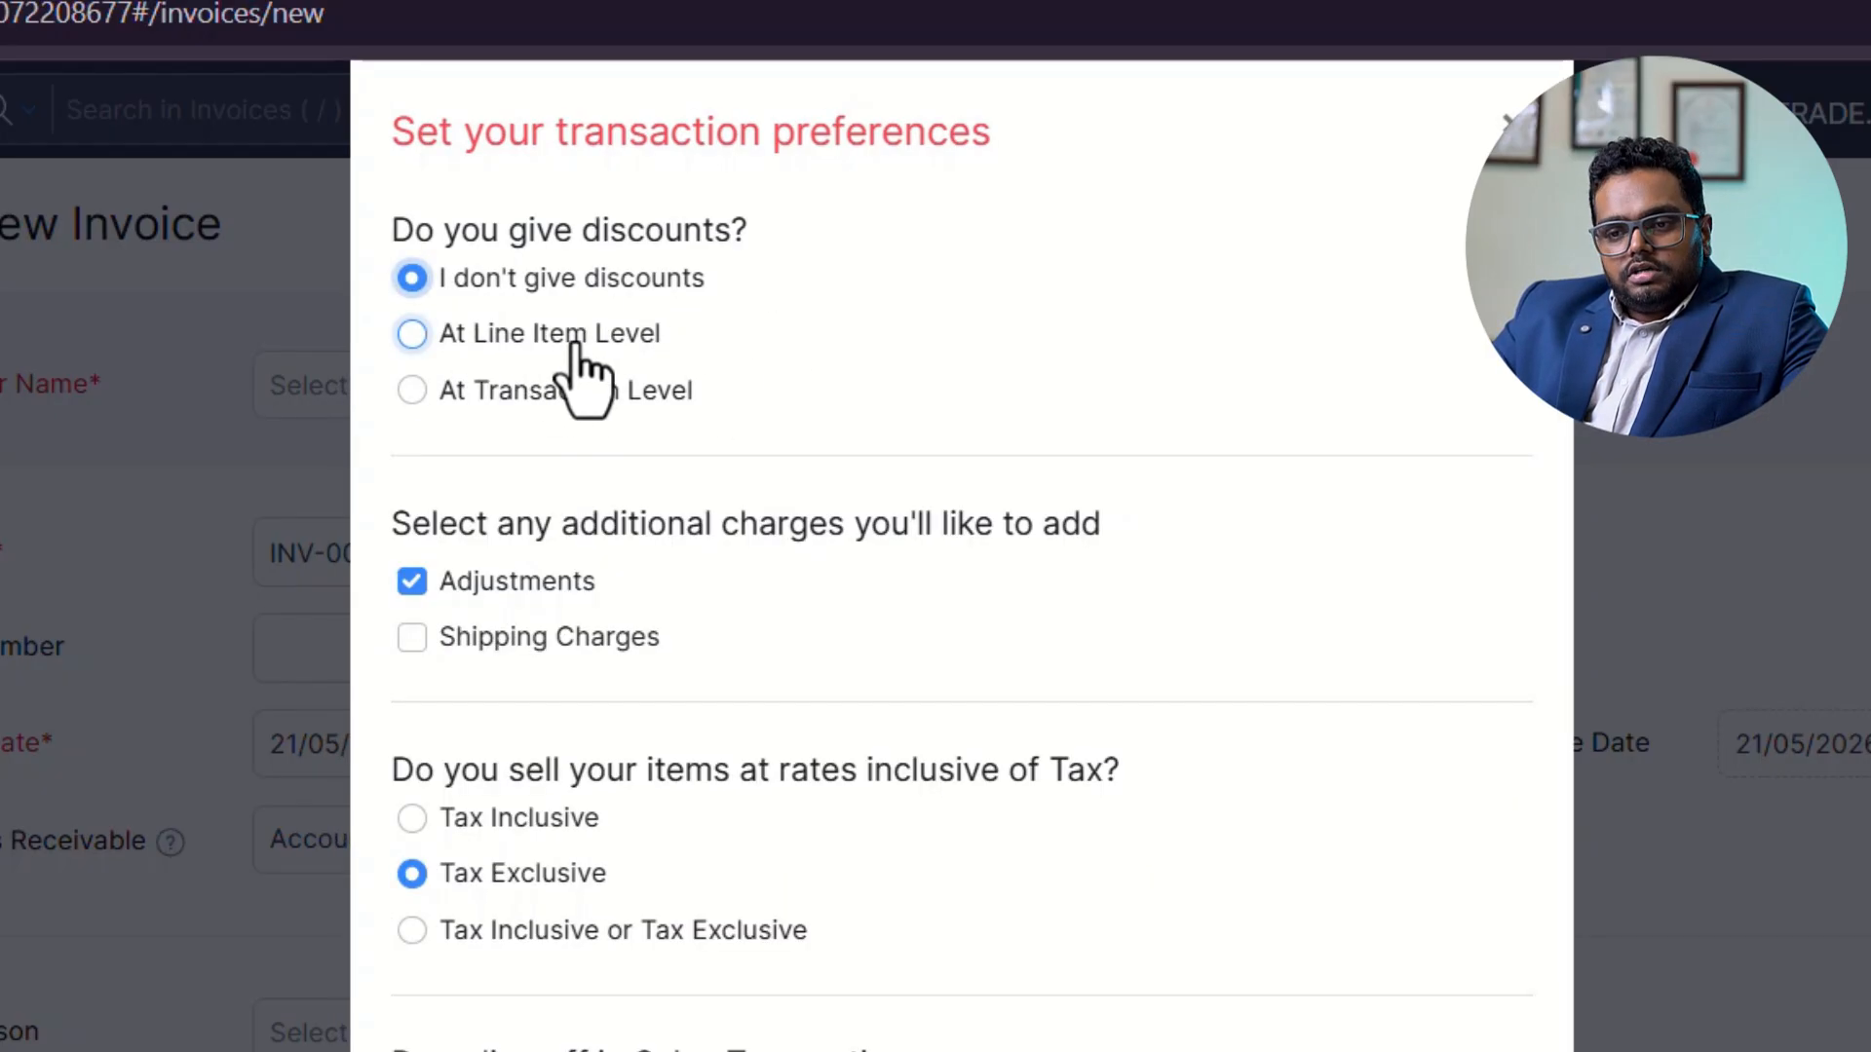
pyautogui.click(575, 336)
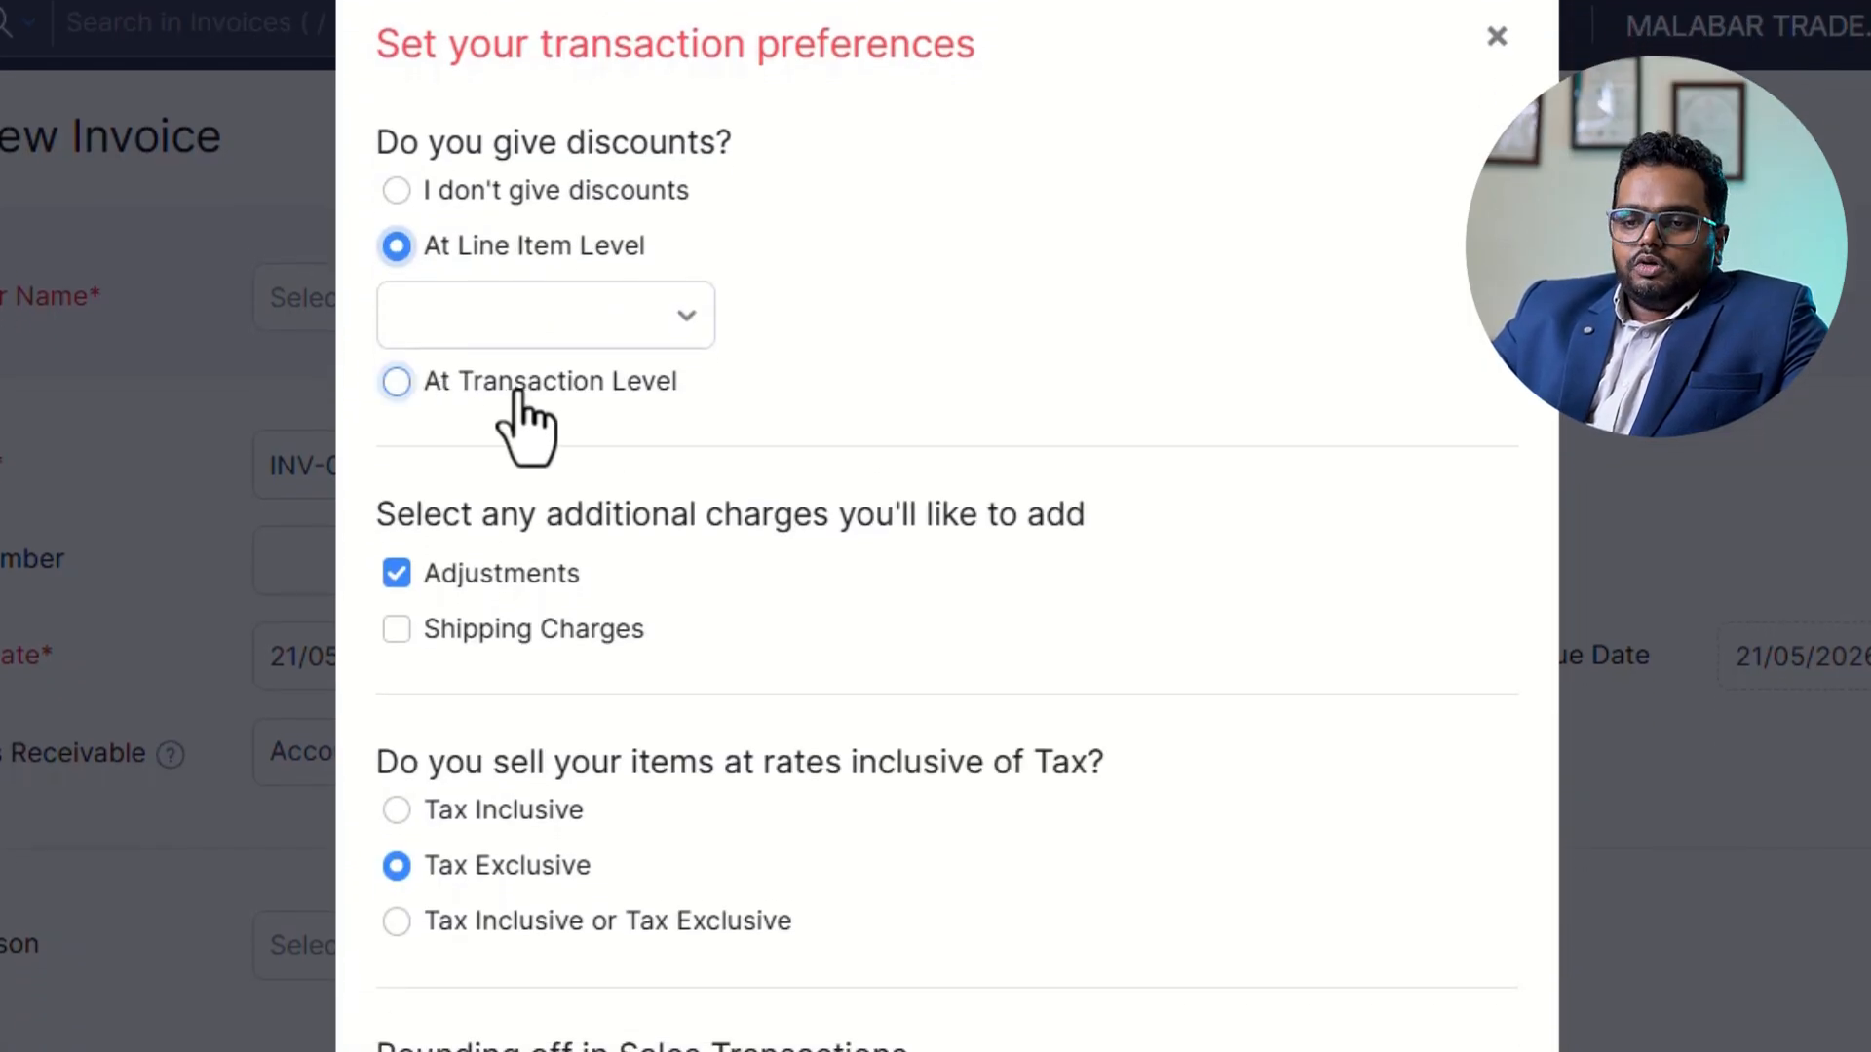
pyautogui.click(518, 390)
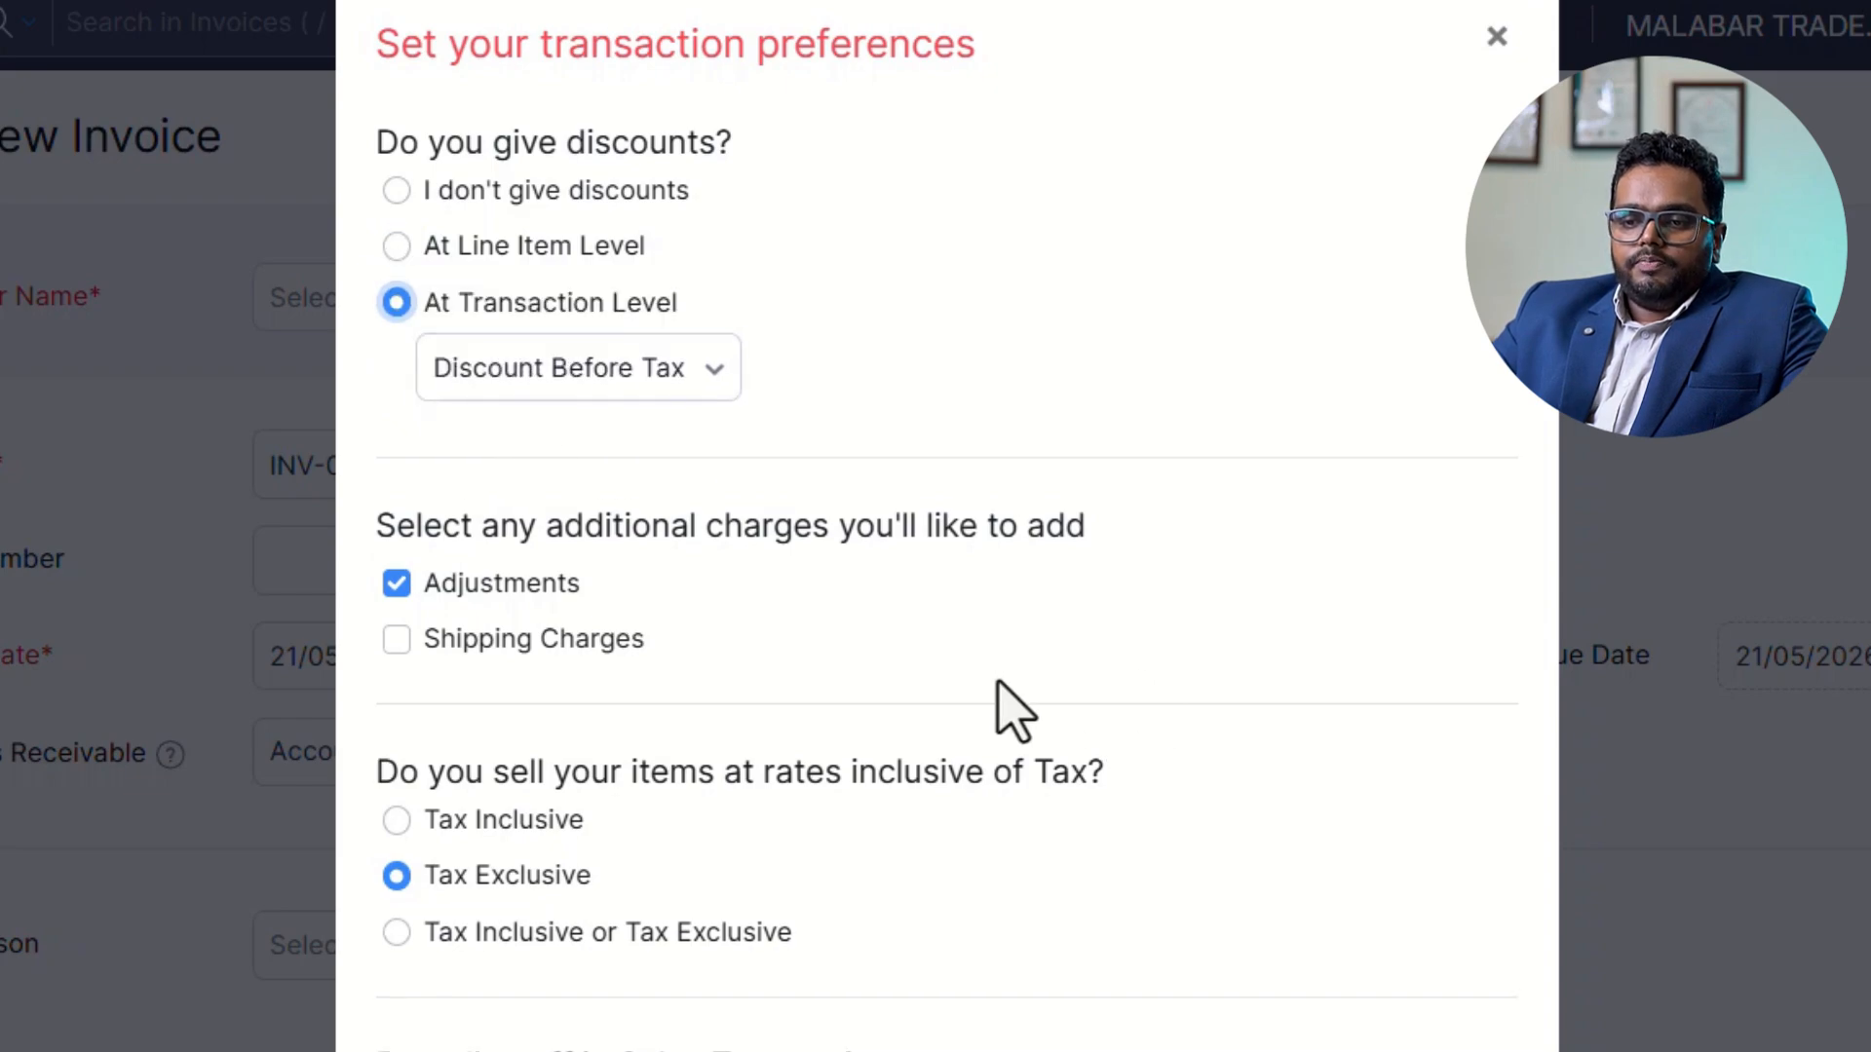
pyautogui.click(570, 394)
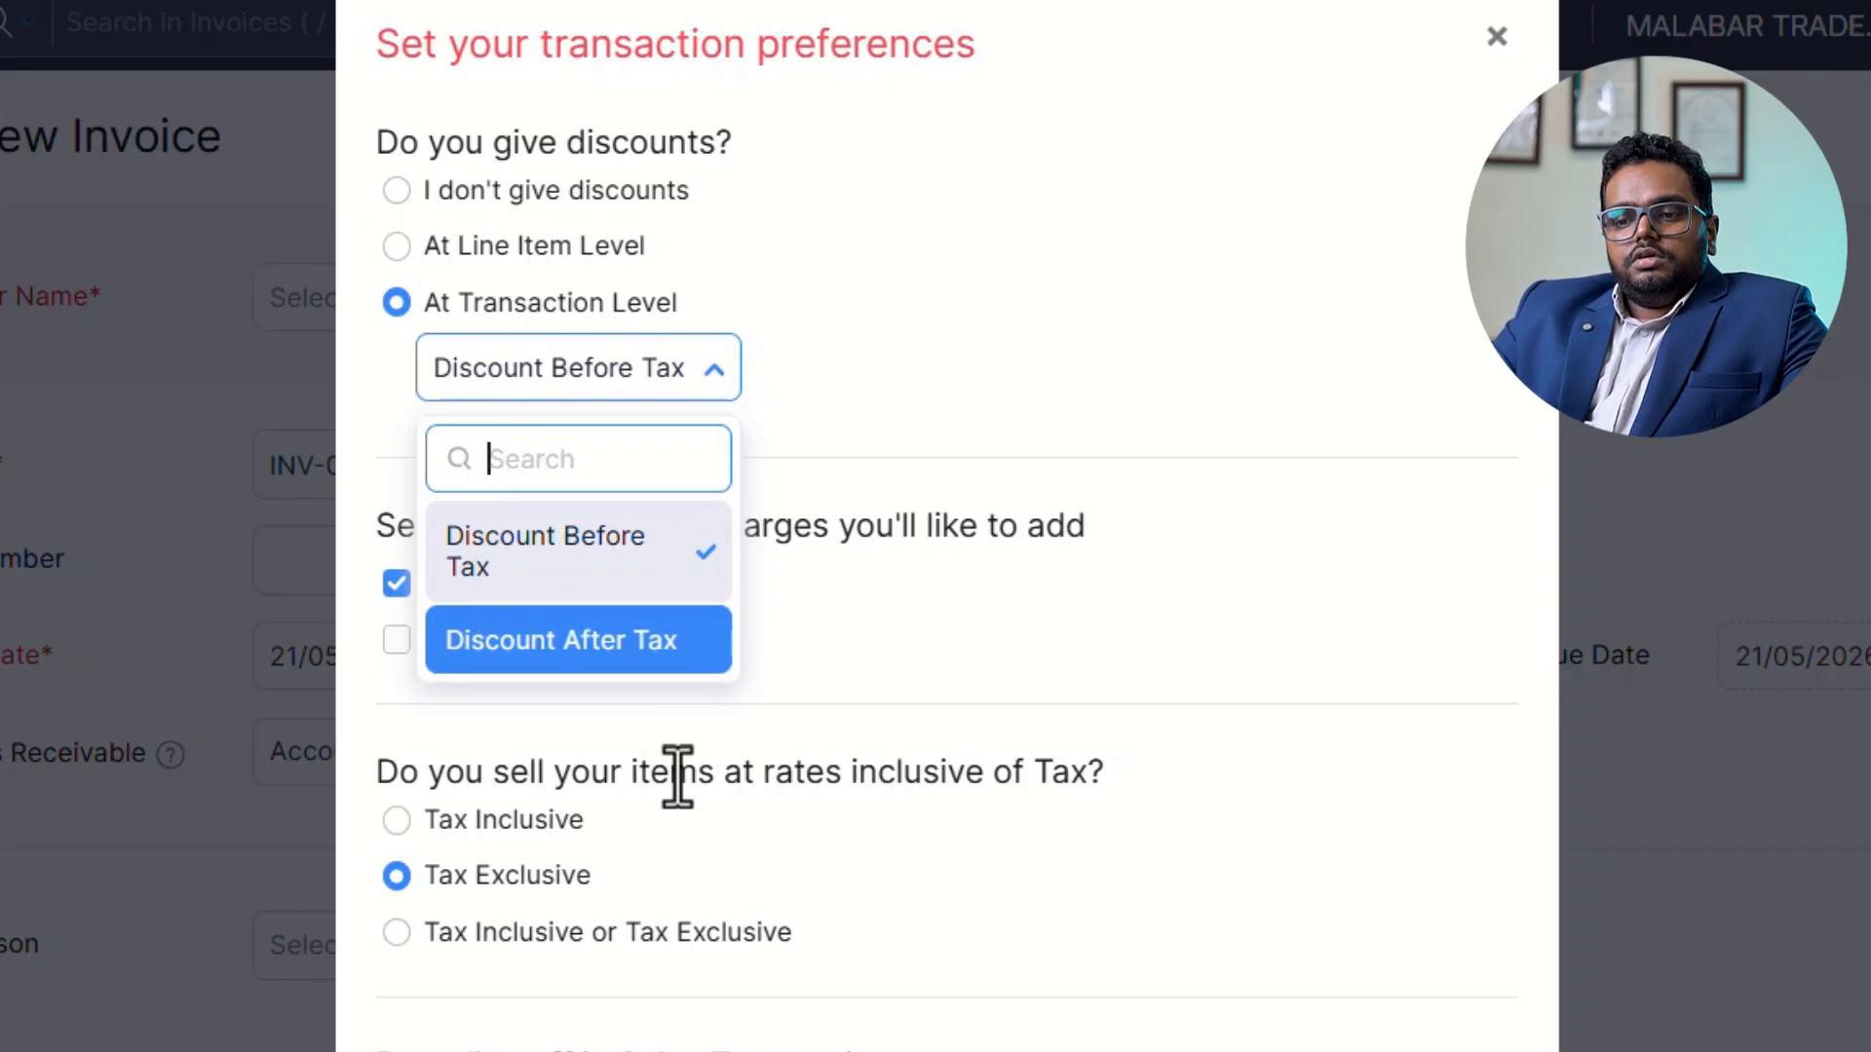
pyautogui.click(543, 640)
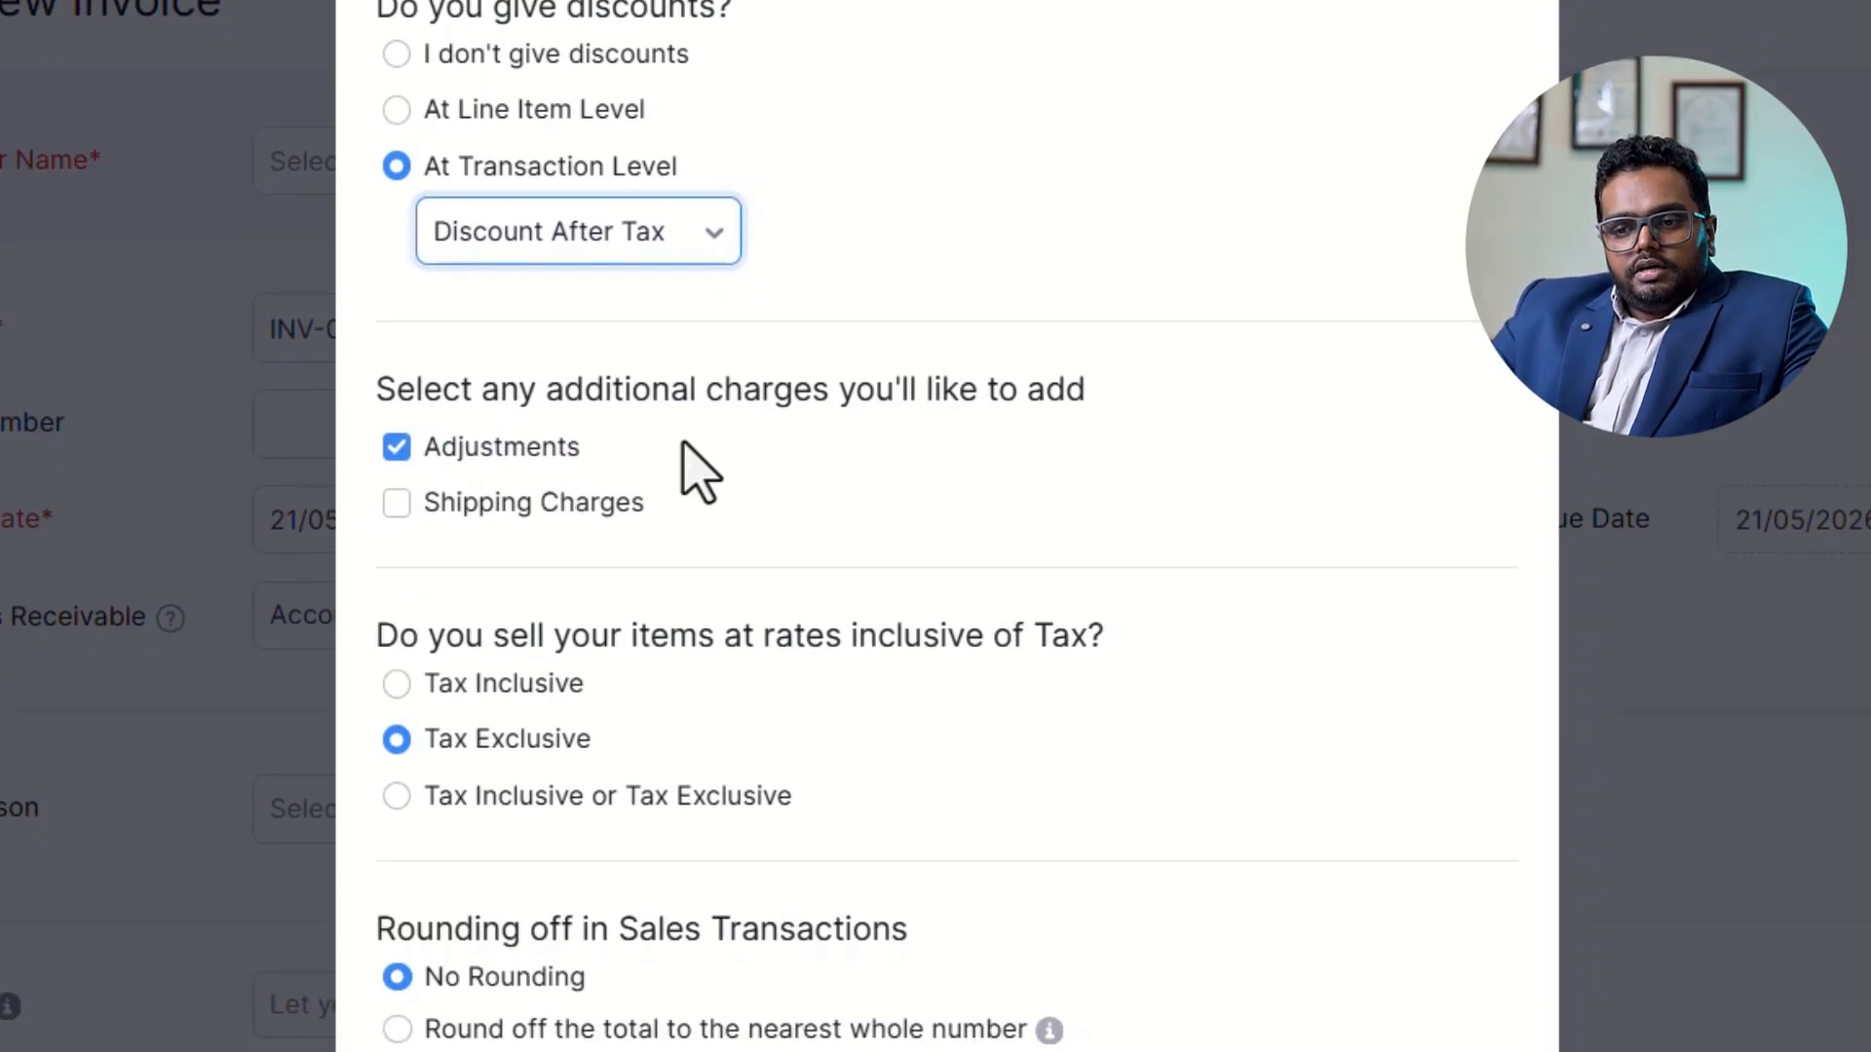
# Enable shipping charges in the transaction preferences with 9983 as the default shipping charge SAC.
pyautogui.scroll(-1, 1085, 598)
pyautogui.click(475, 478)
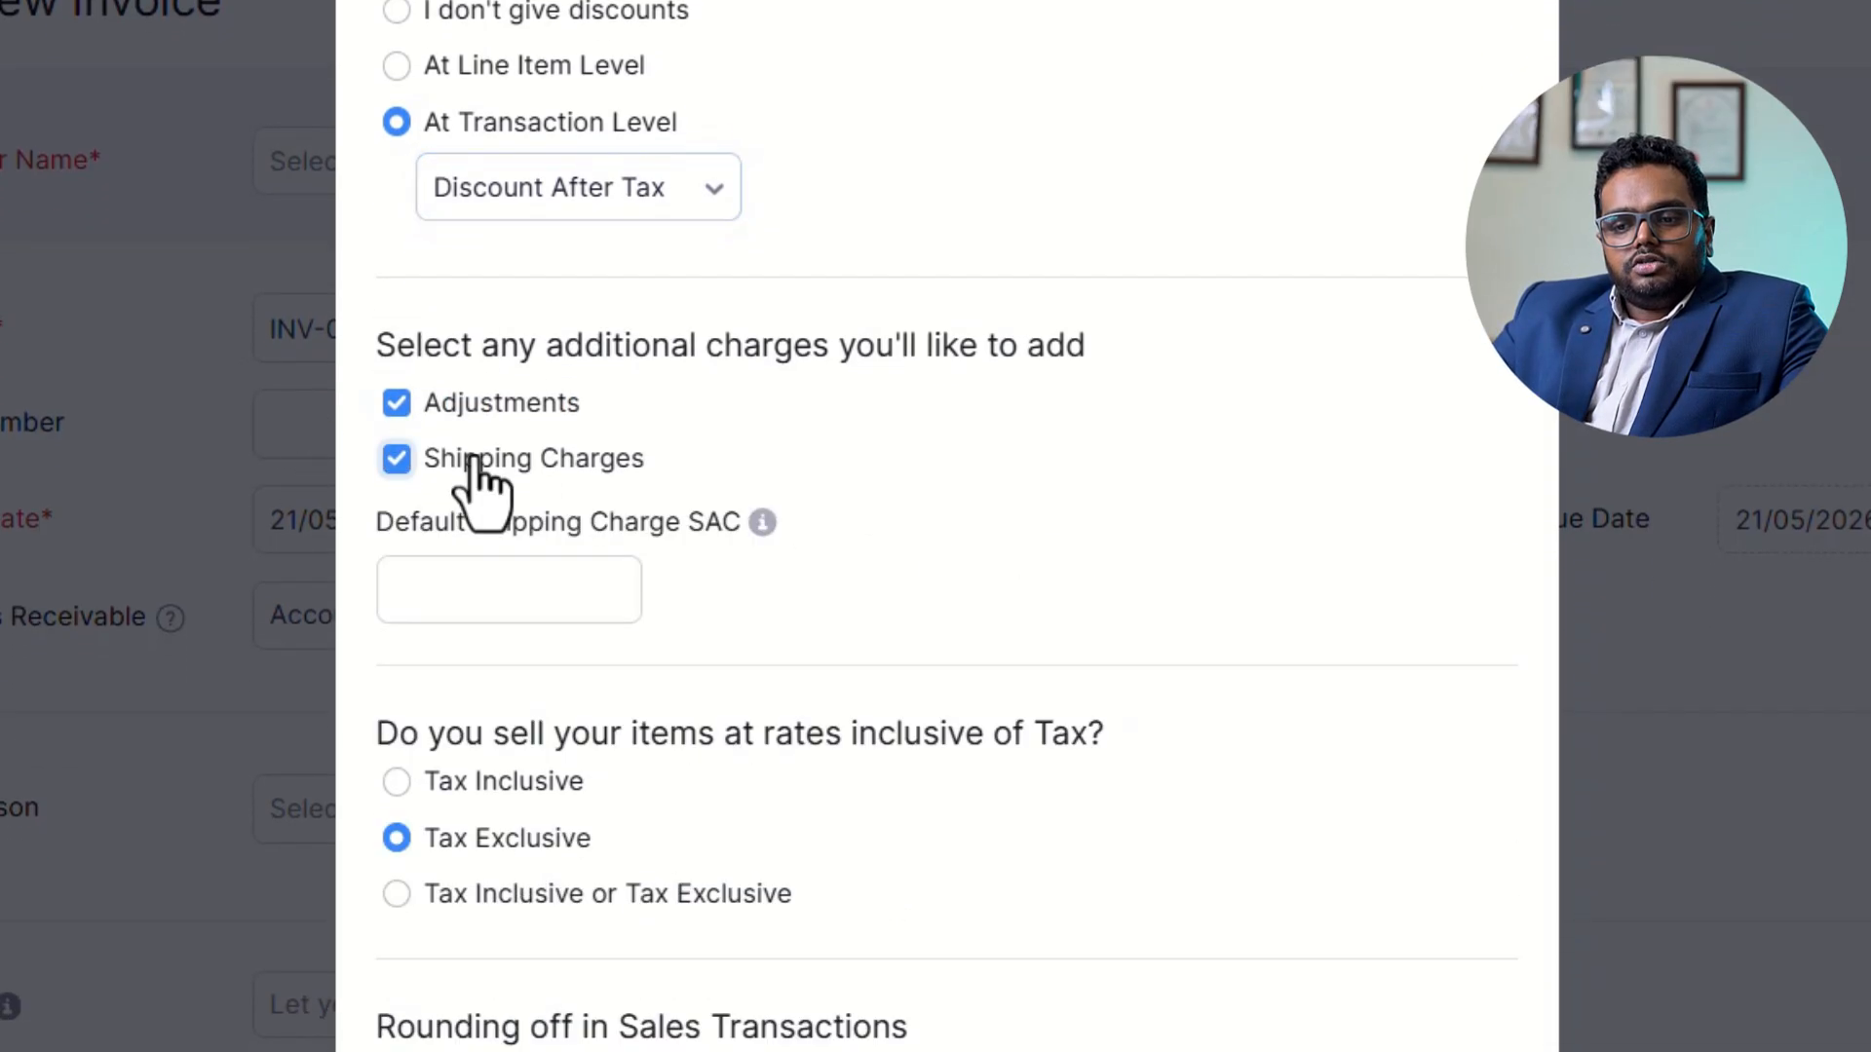
pyautogui.click(495, 604)
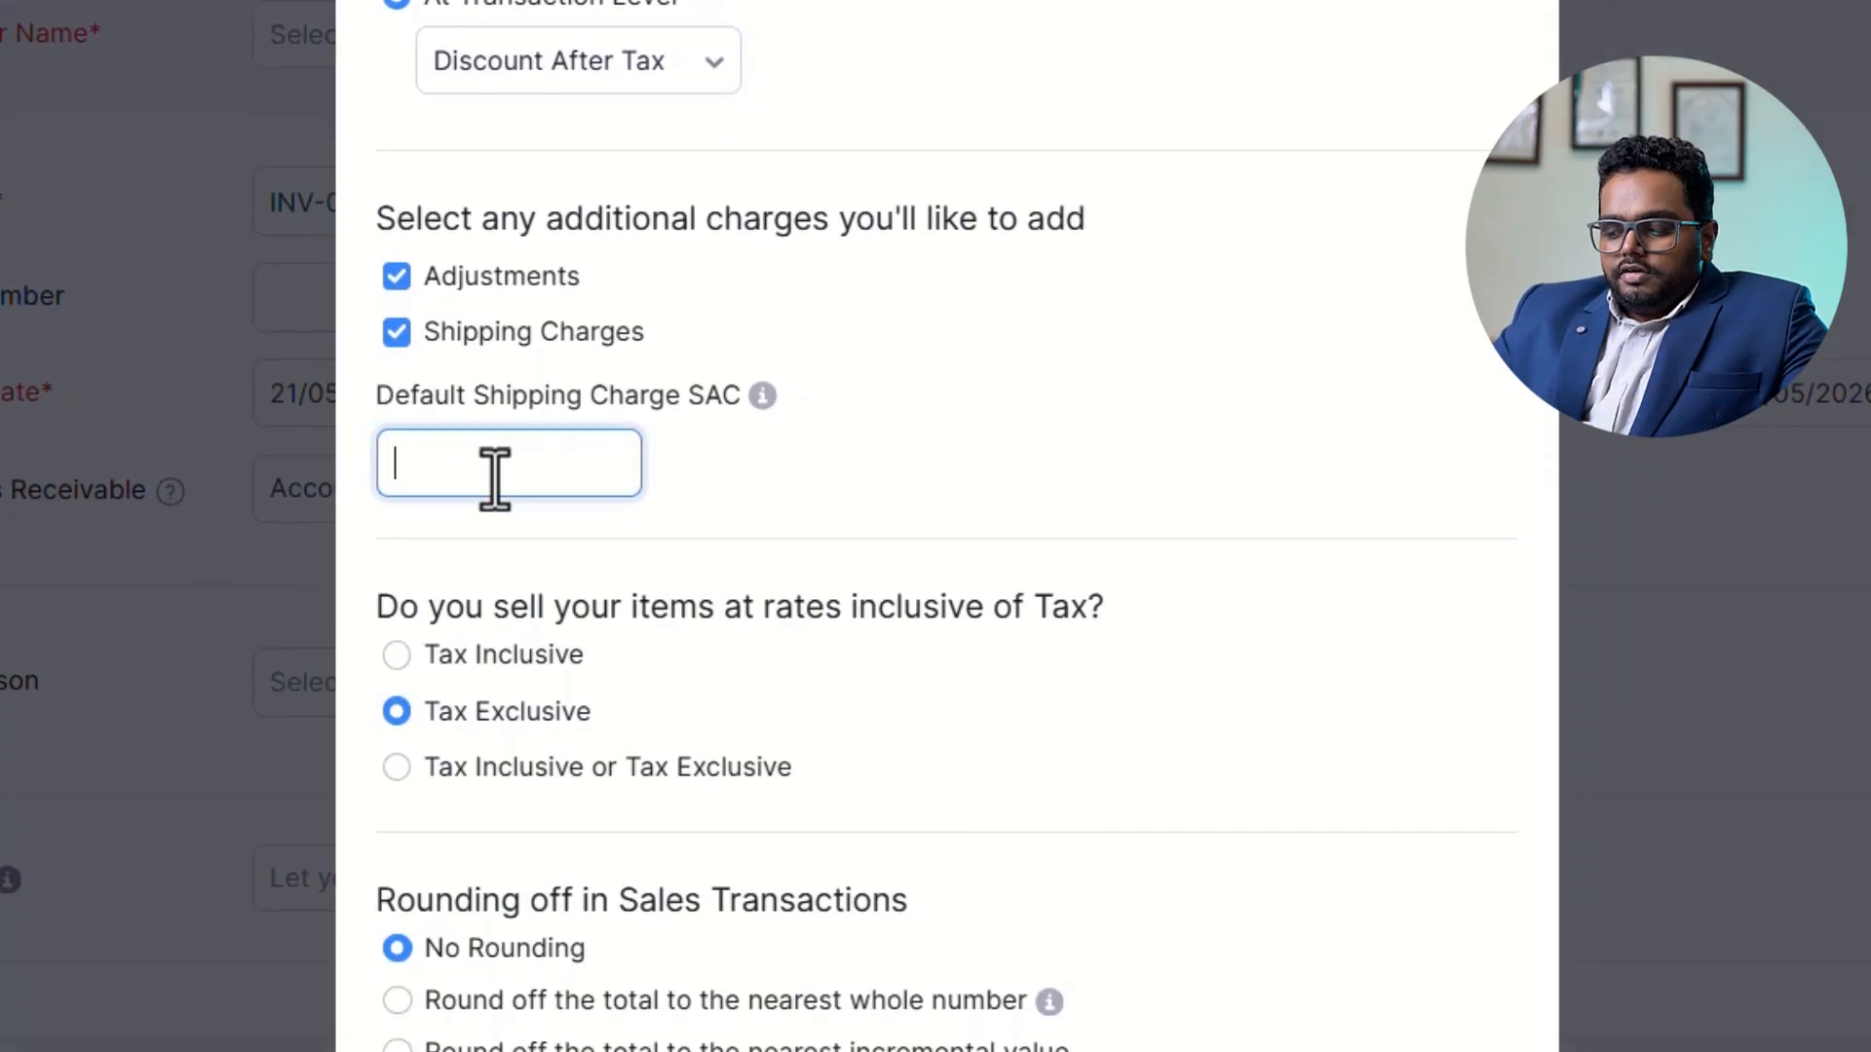
pyautogui.click(1224, 355)
pyautogui.scroll(-3, 1161, 546)
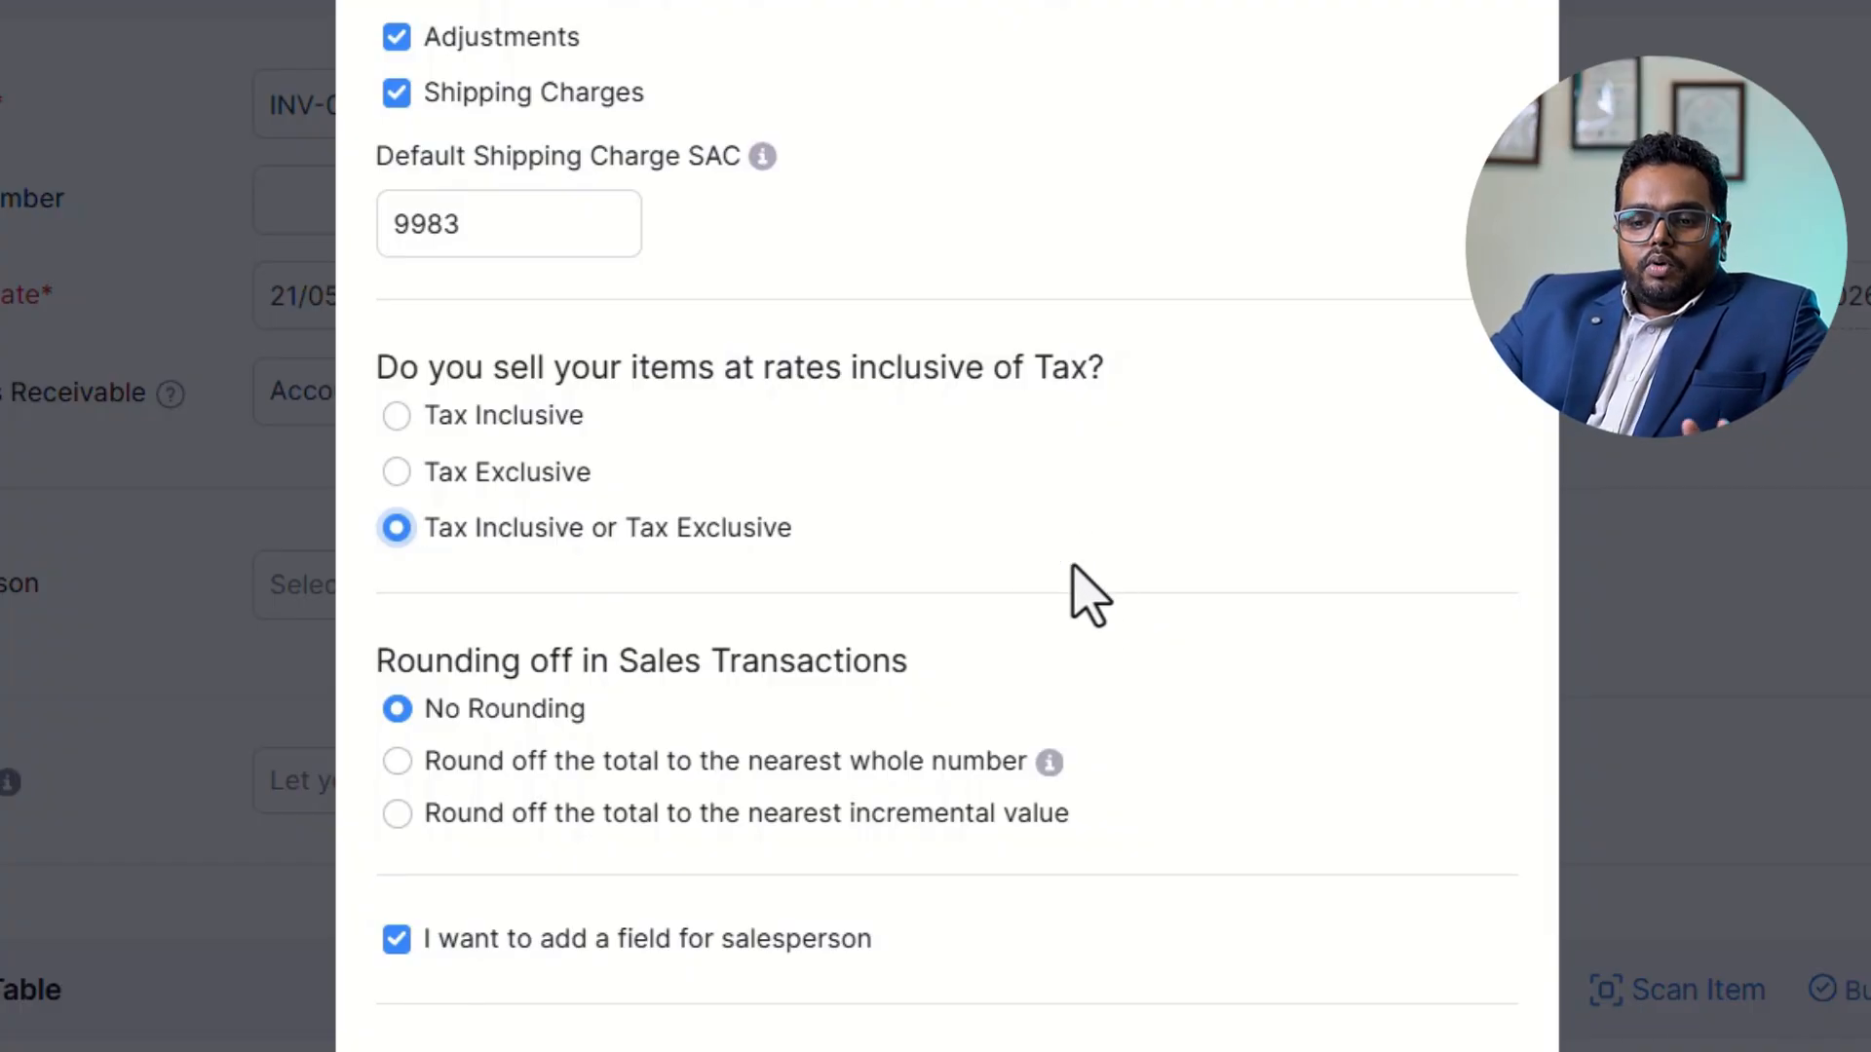
# Set item rates to Tax Exclusive, round off totals to the nearest whole number, and save the transaction preferences.
pyautogui.click(495, 484)
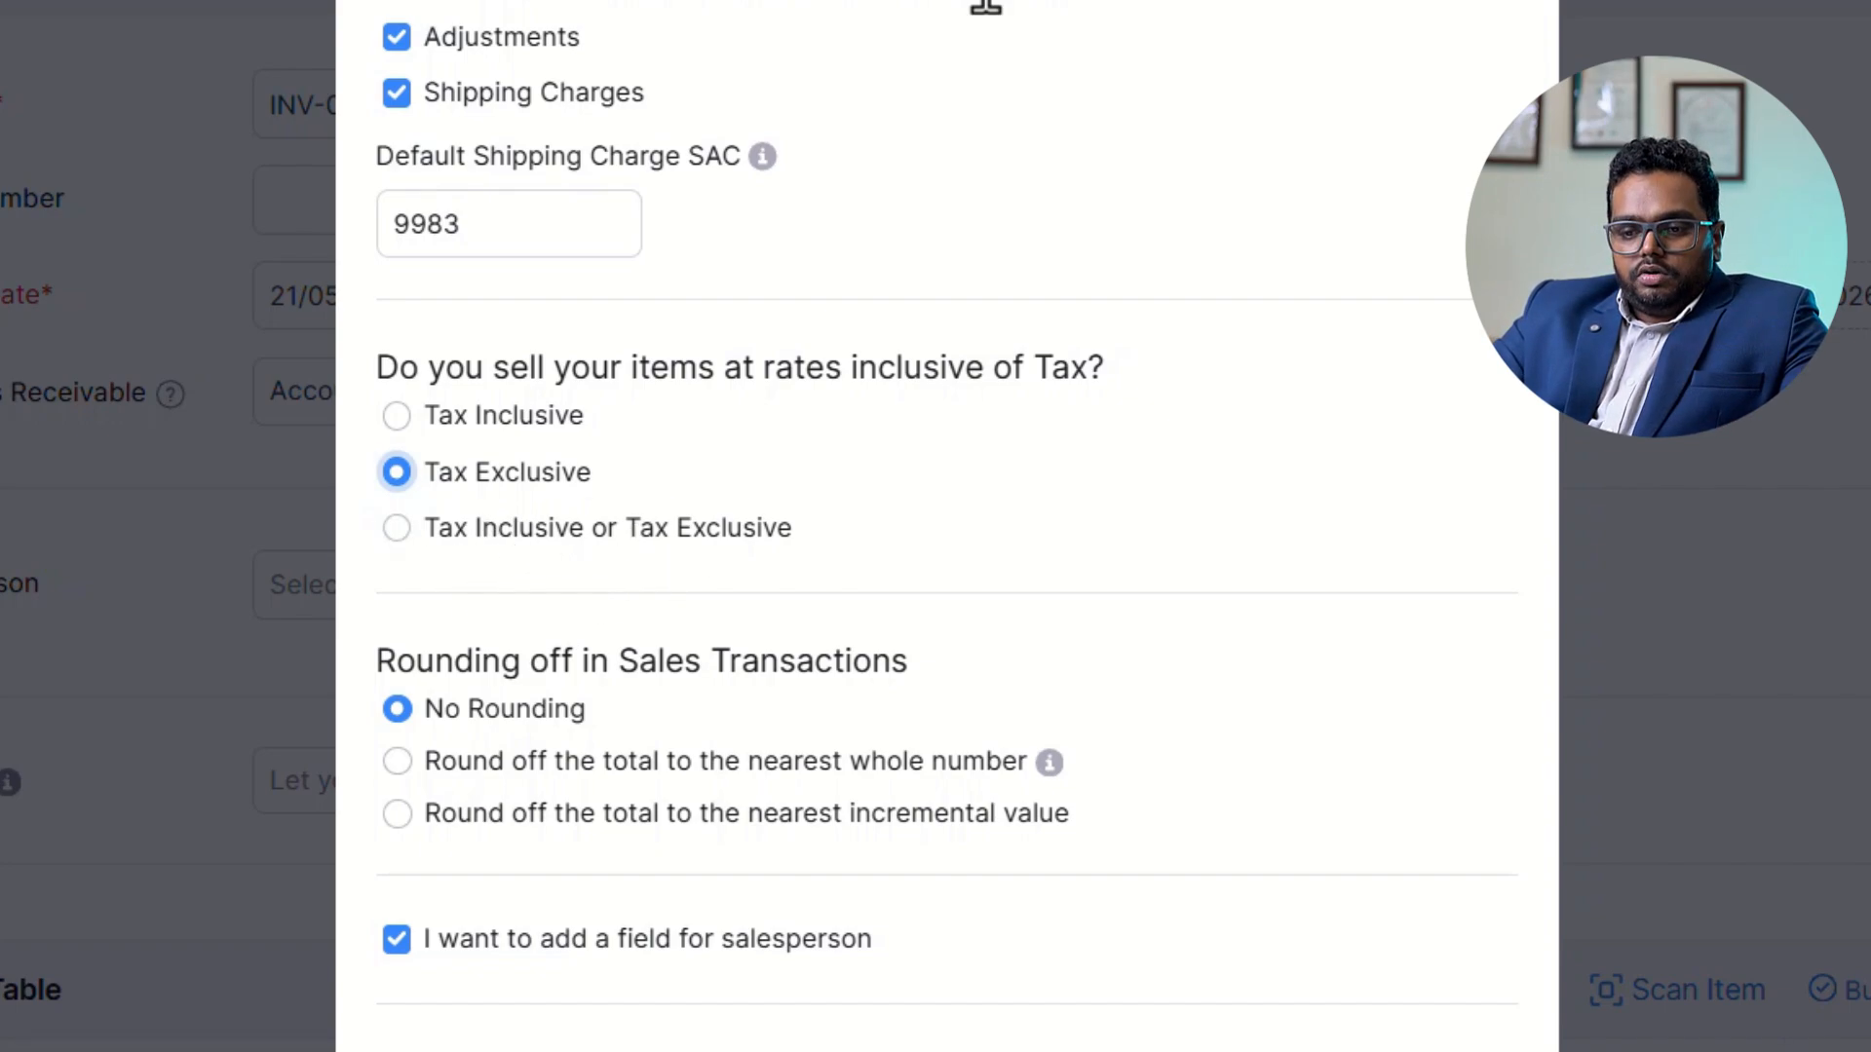
pyautogui.scroll(-3, 556, 835)
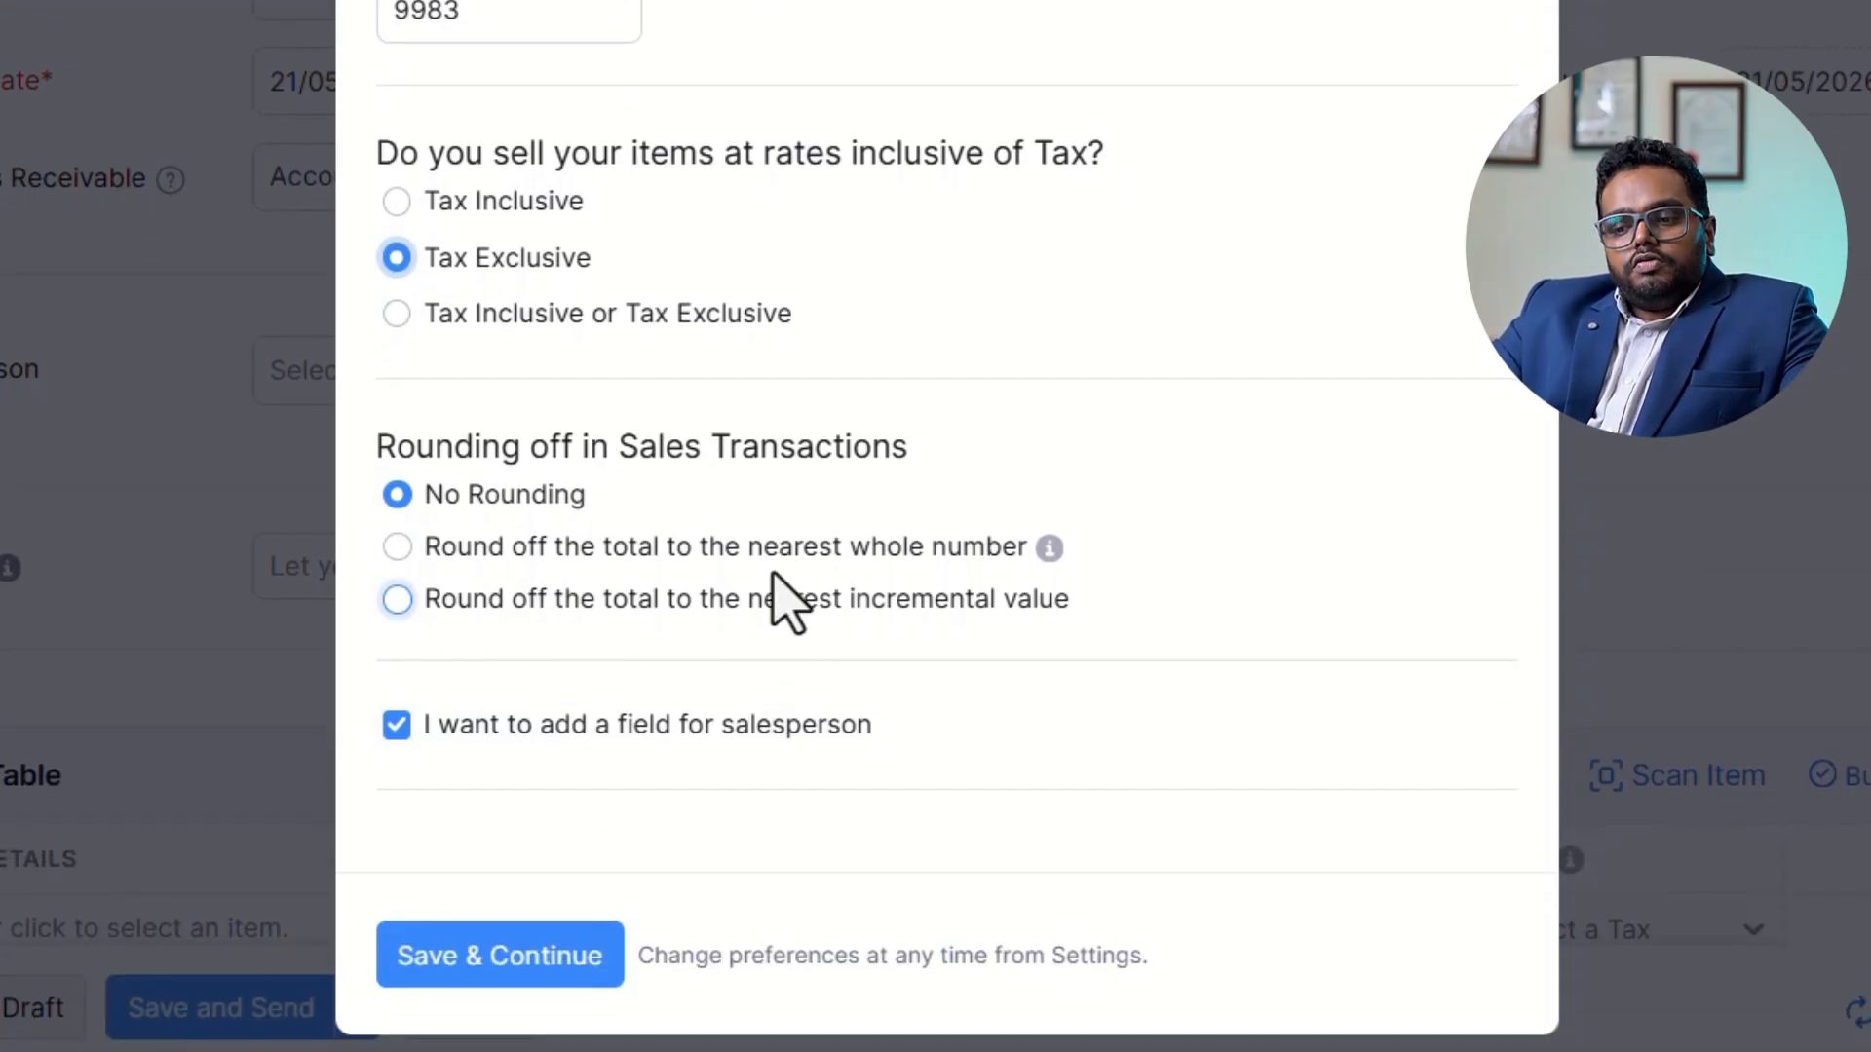
pyautogui.click(919, 563)
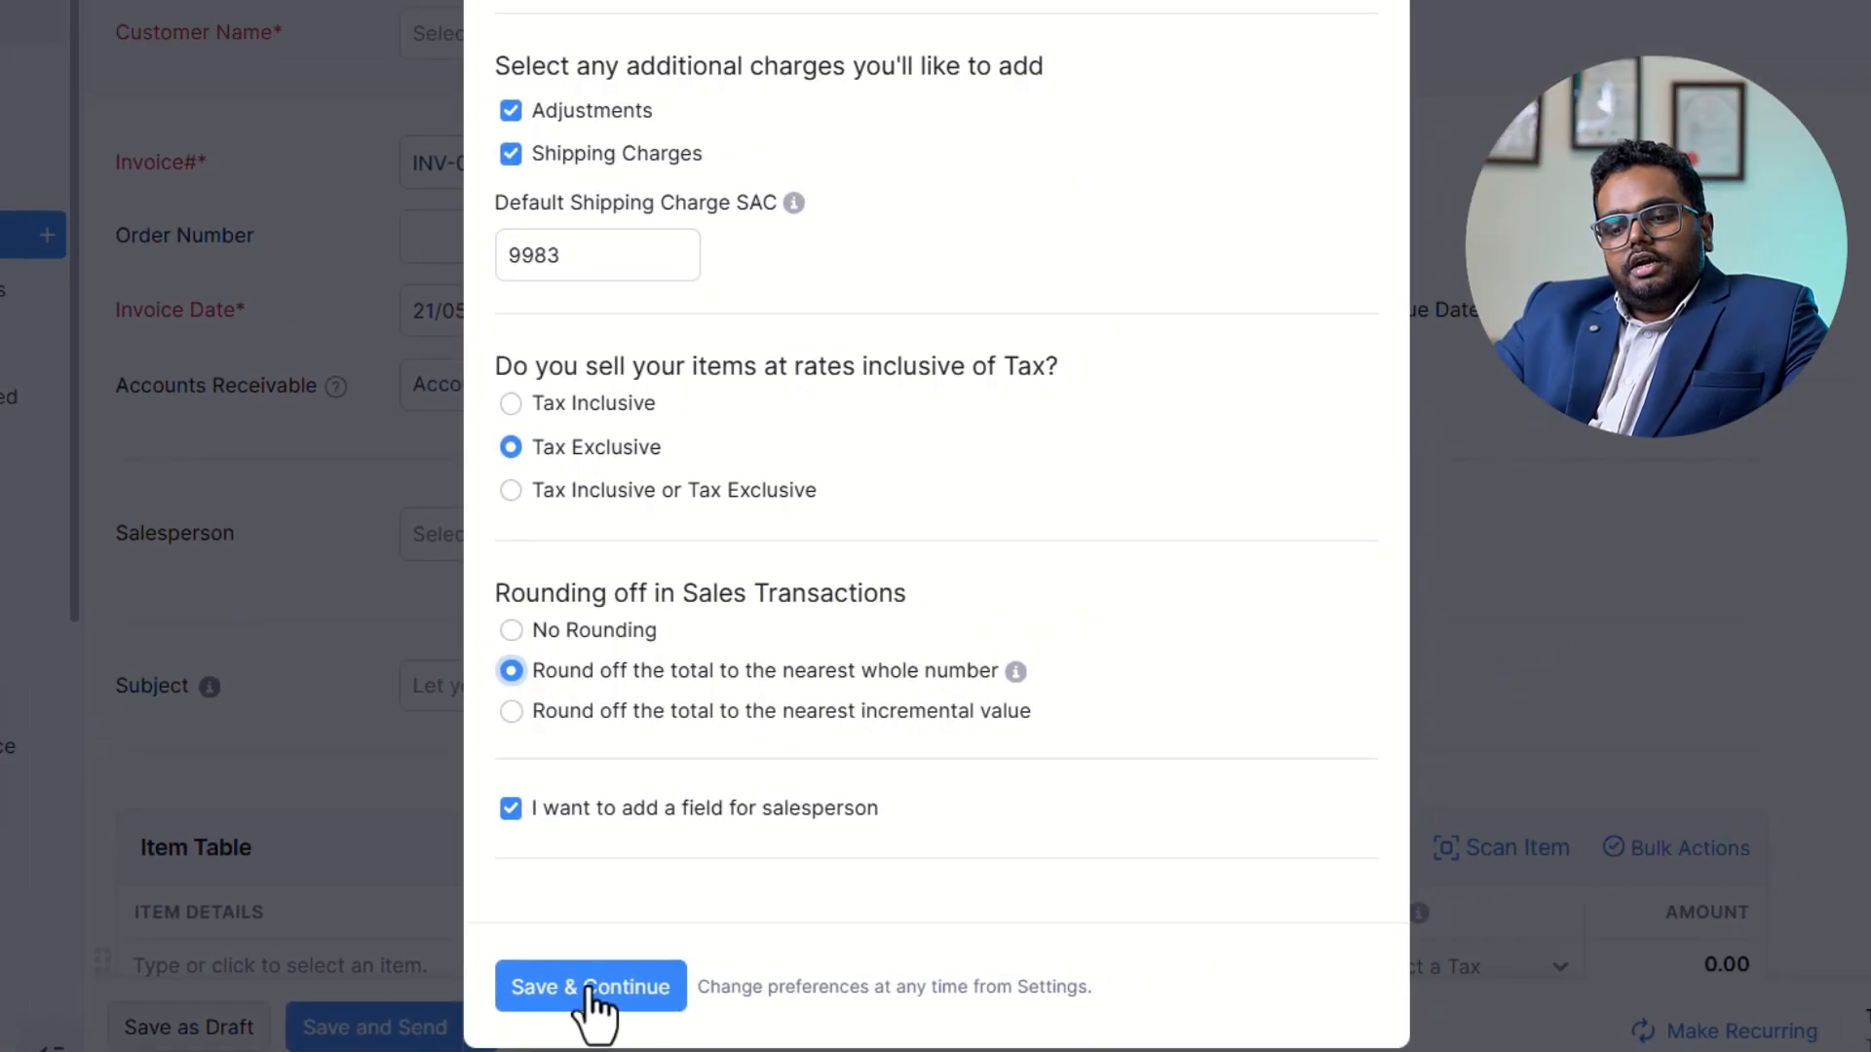
pyautogui.click(591, 987)
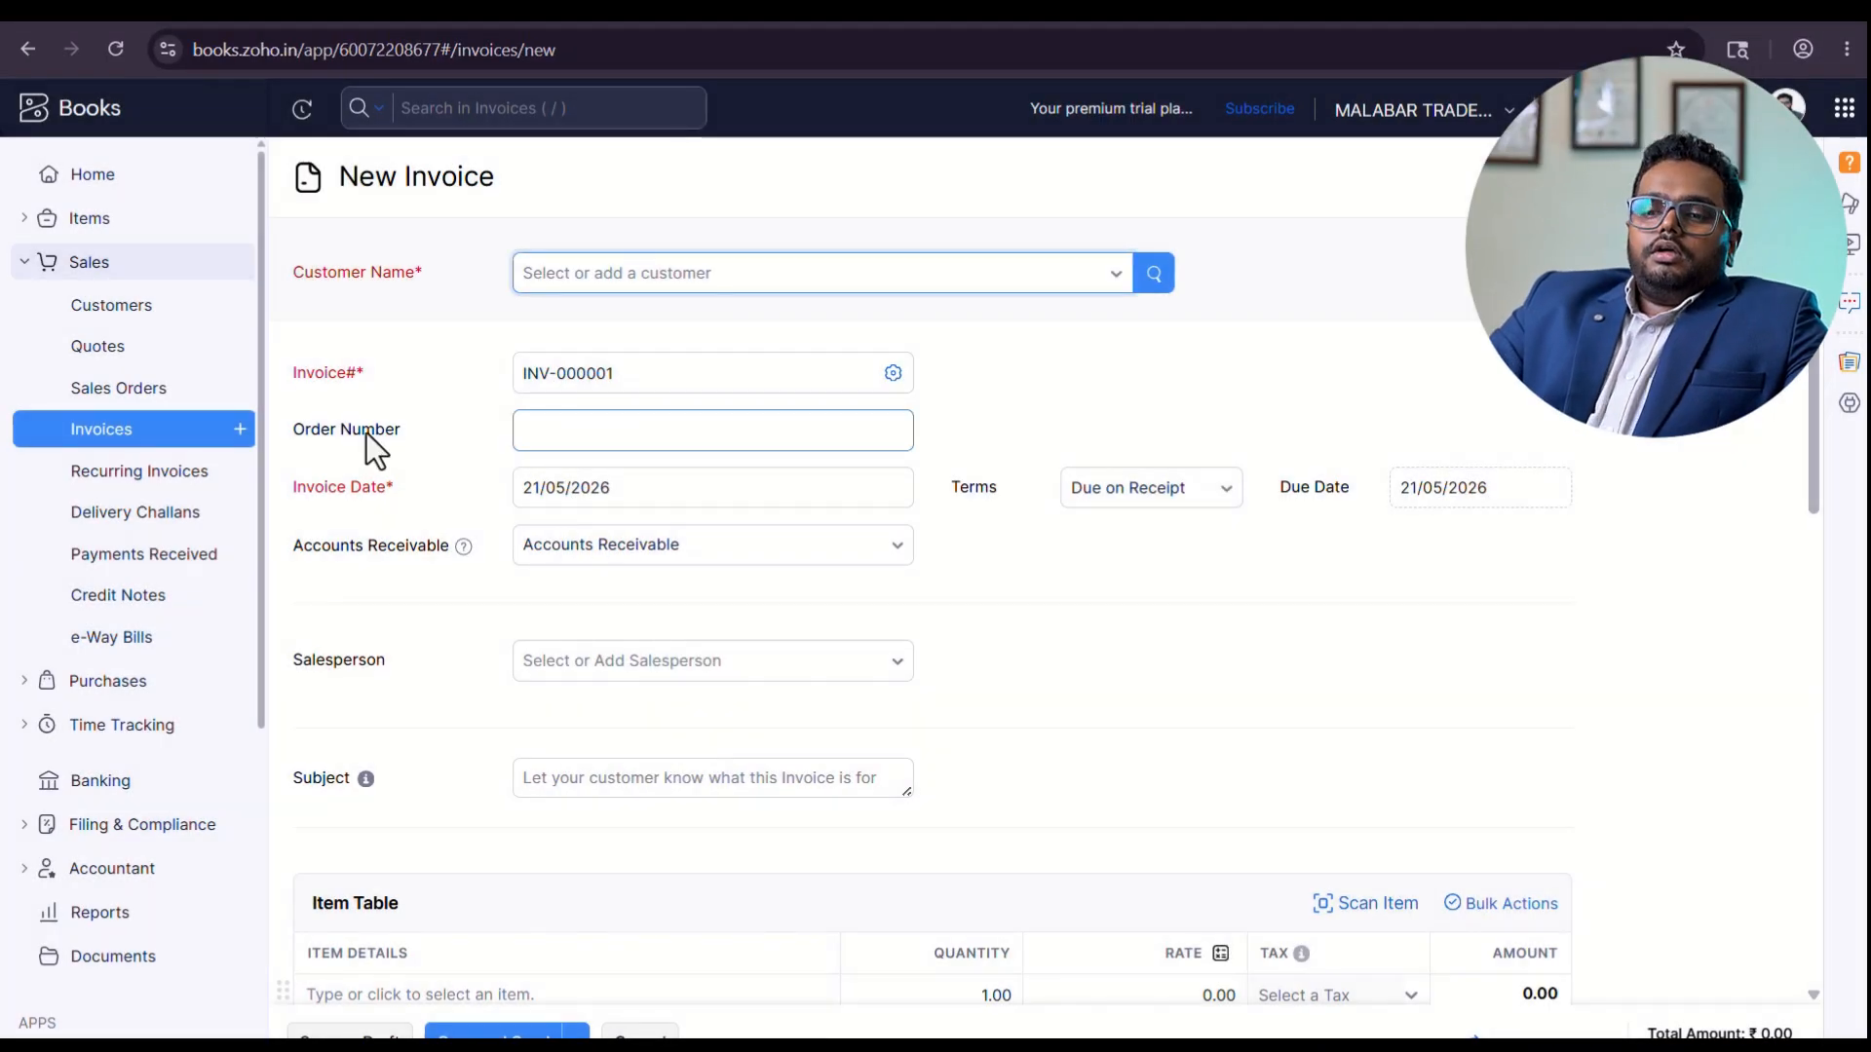
# Select the existing customer for the new invoice.
pyautogui.click(625, 280)
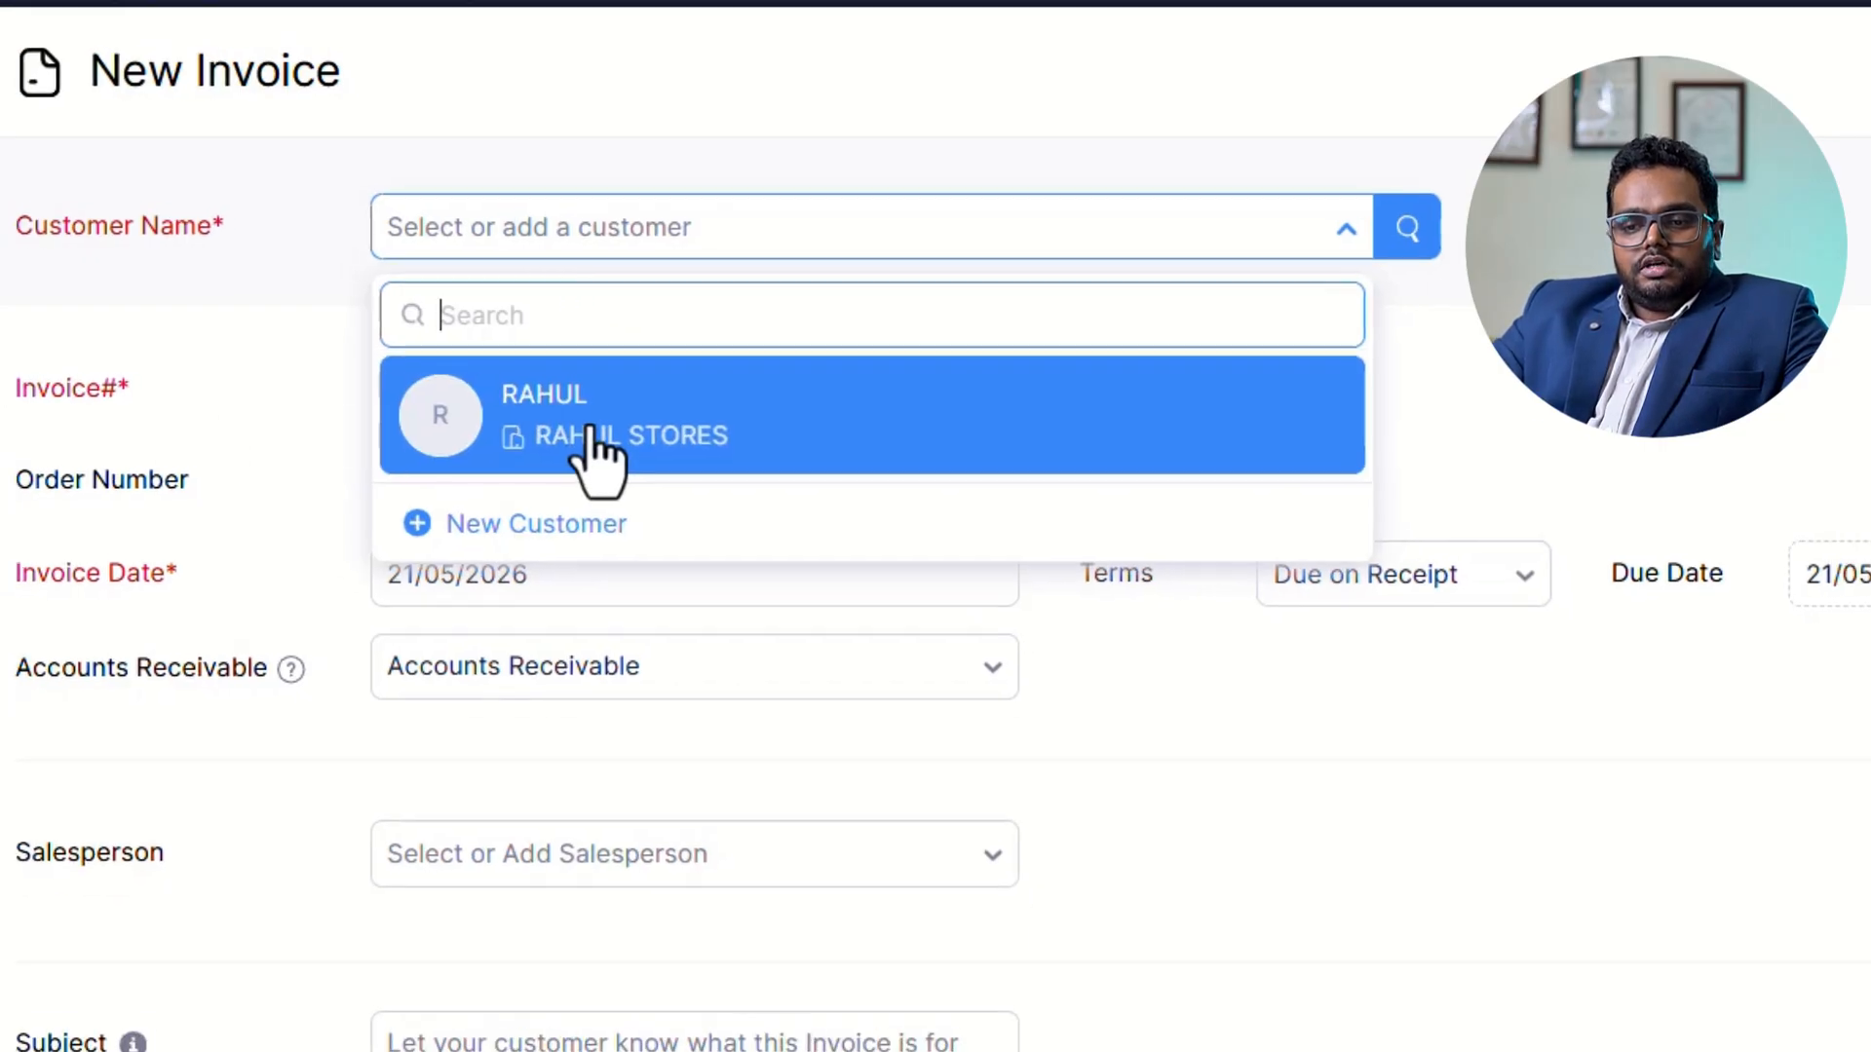
pyautogui.click(596, 448)
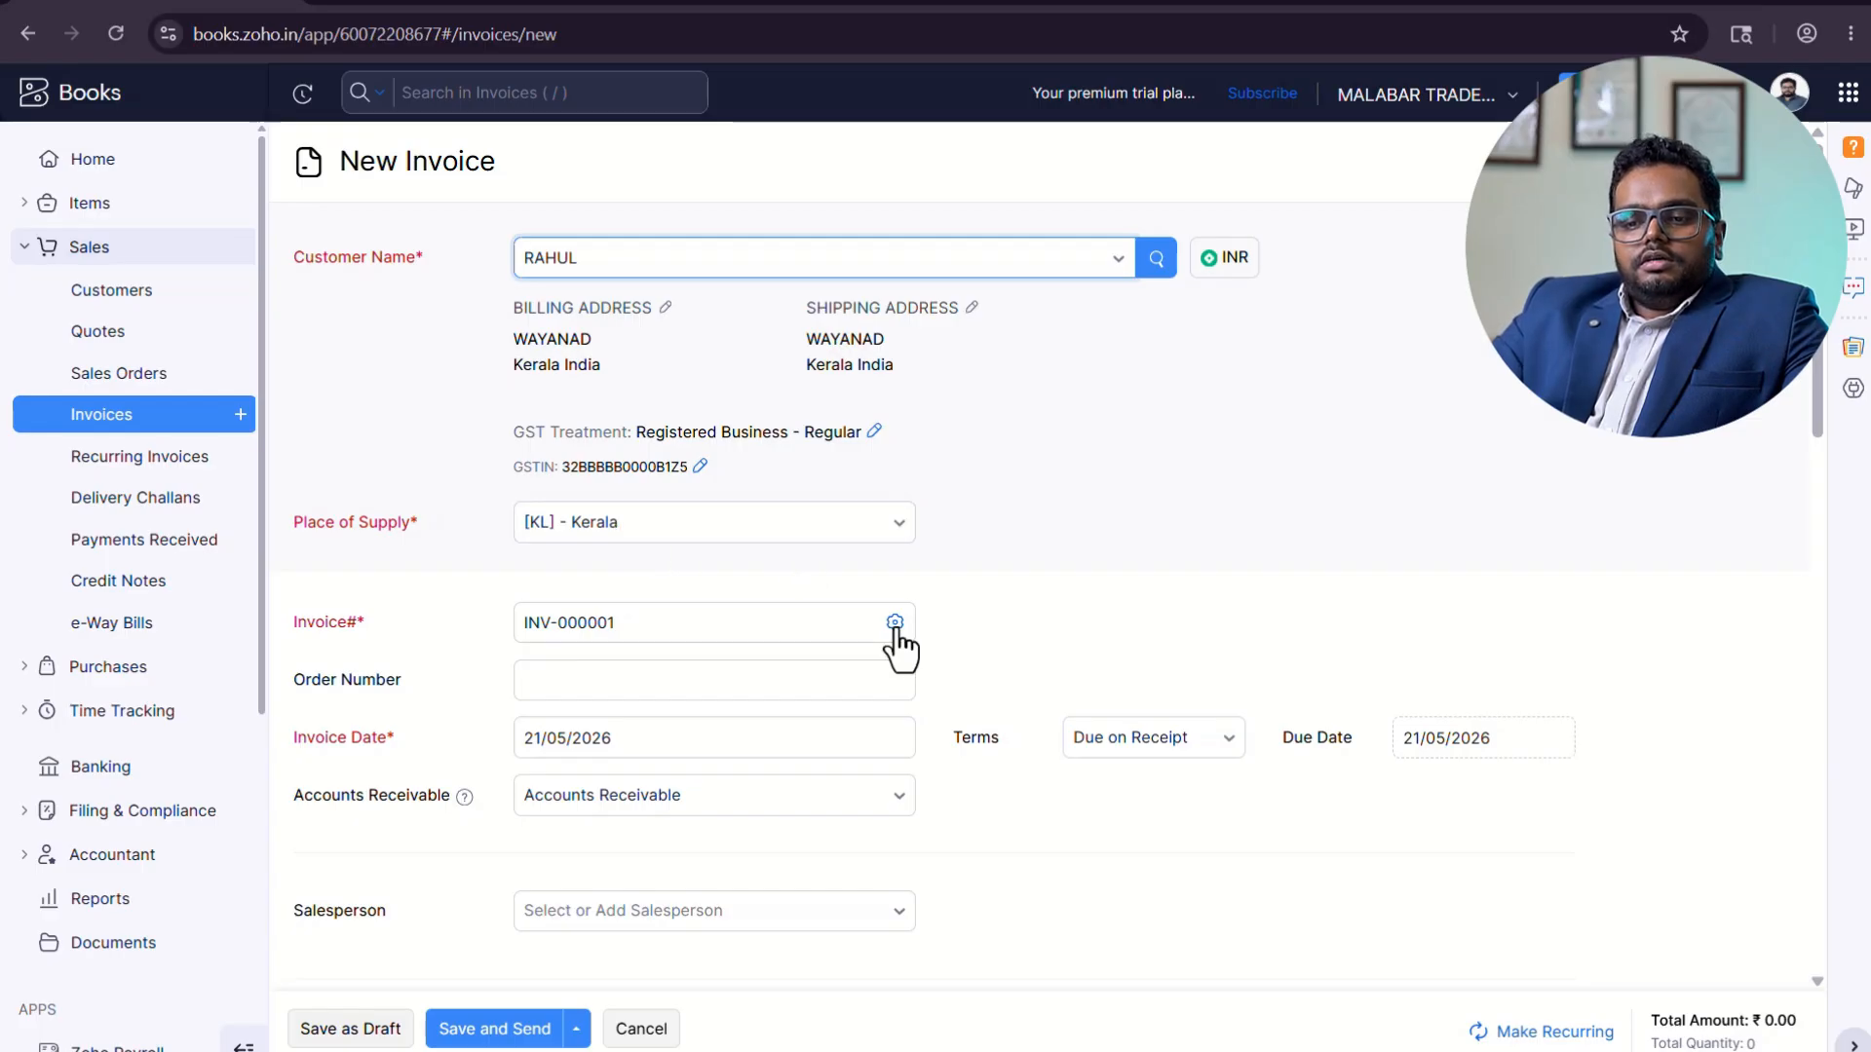
# Set the invoice date to 05/04/2025.
pyautogui.scroll(-4, 894, 643)
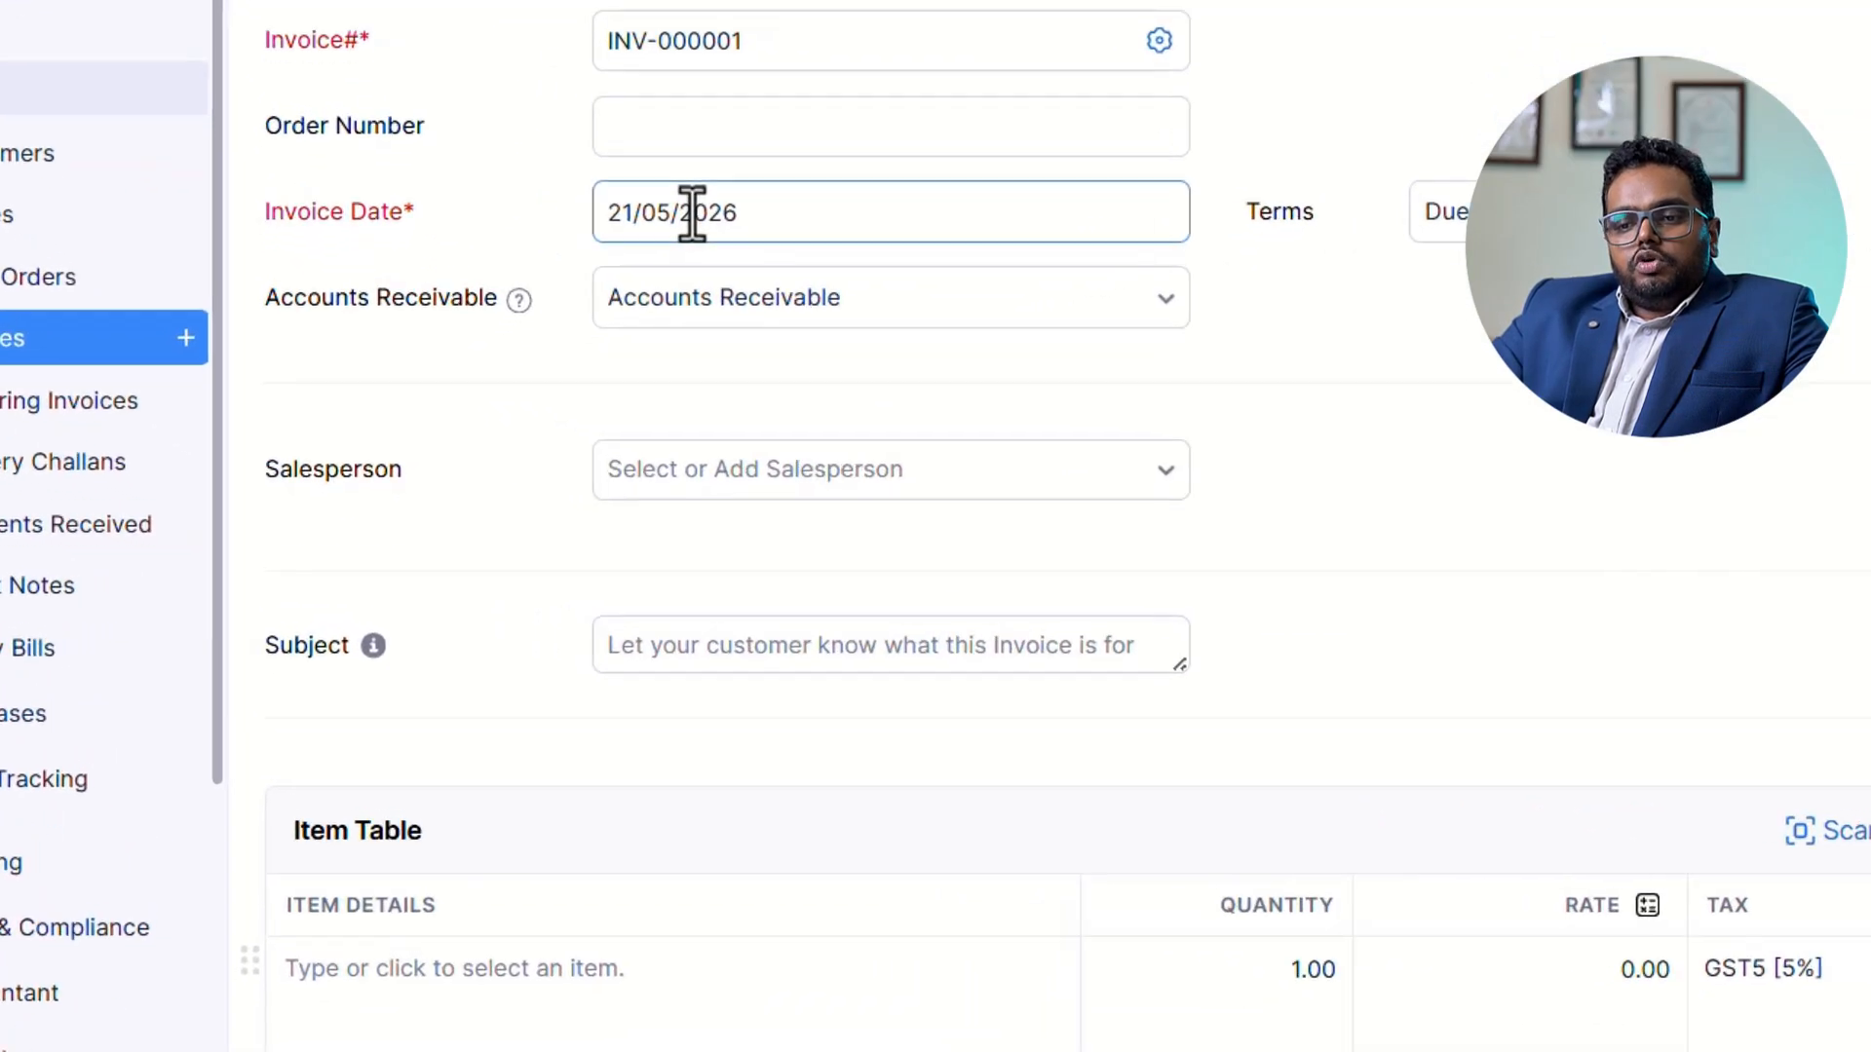
pyautogui.click(692, 212)
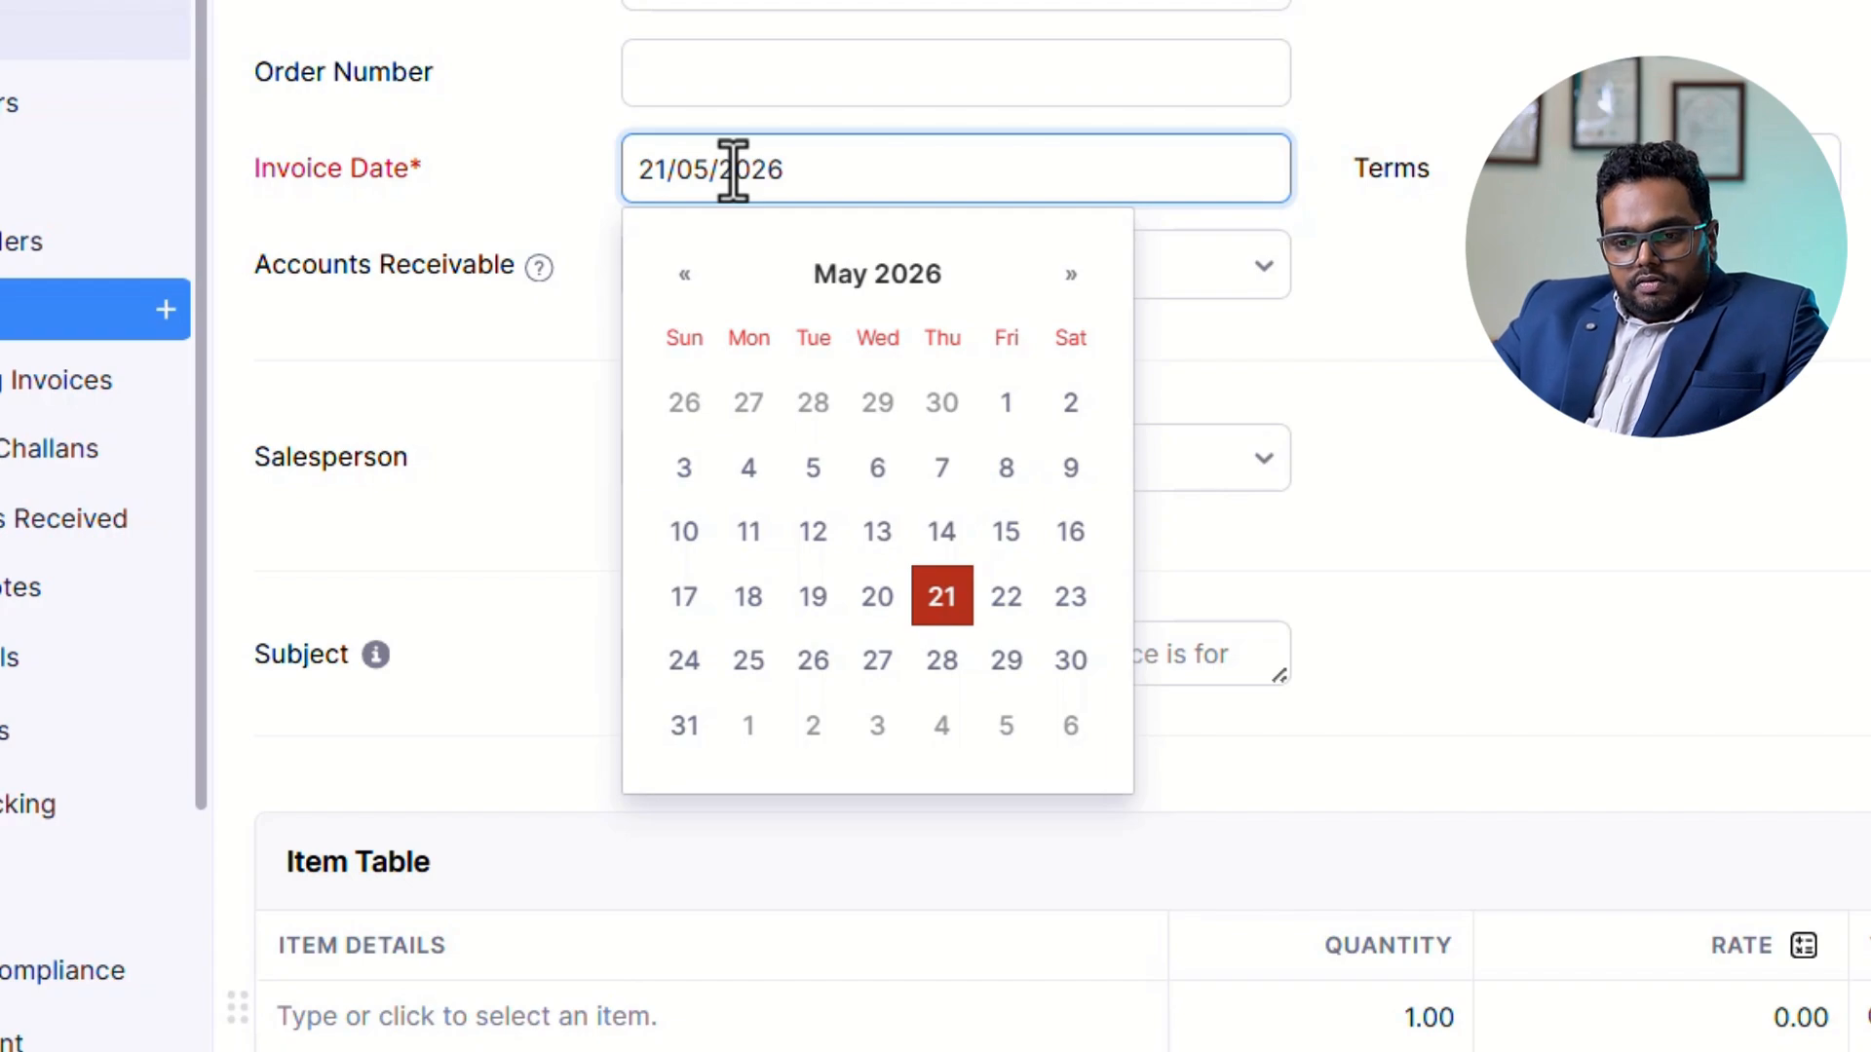
pyautogui.doubleClick(733, 170)
pyautogui.hotkey('ctrl', 'a')
pyautogui.write('05')
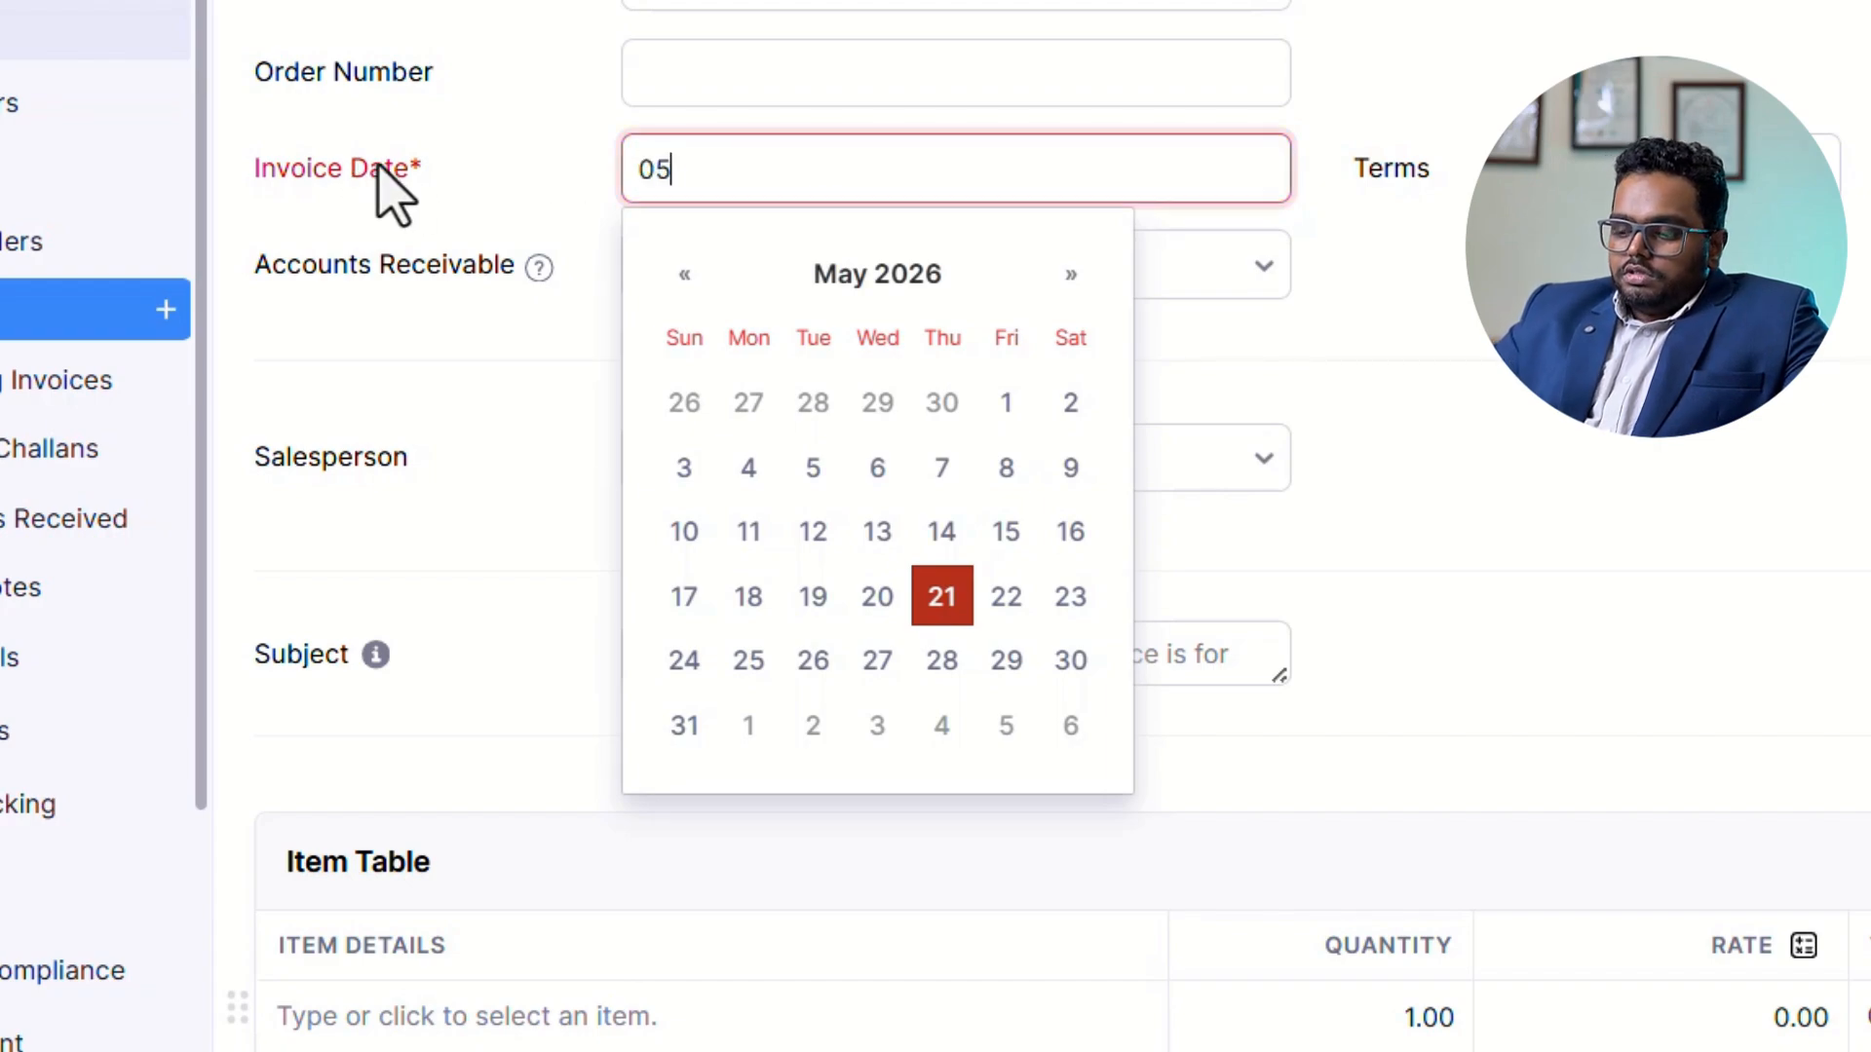
pyautogui.write('/04/2025')
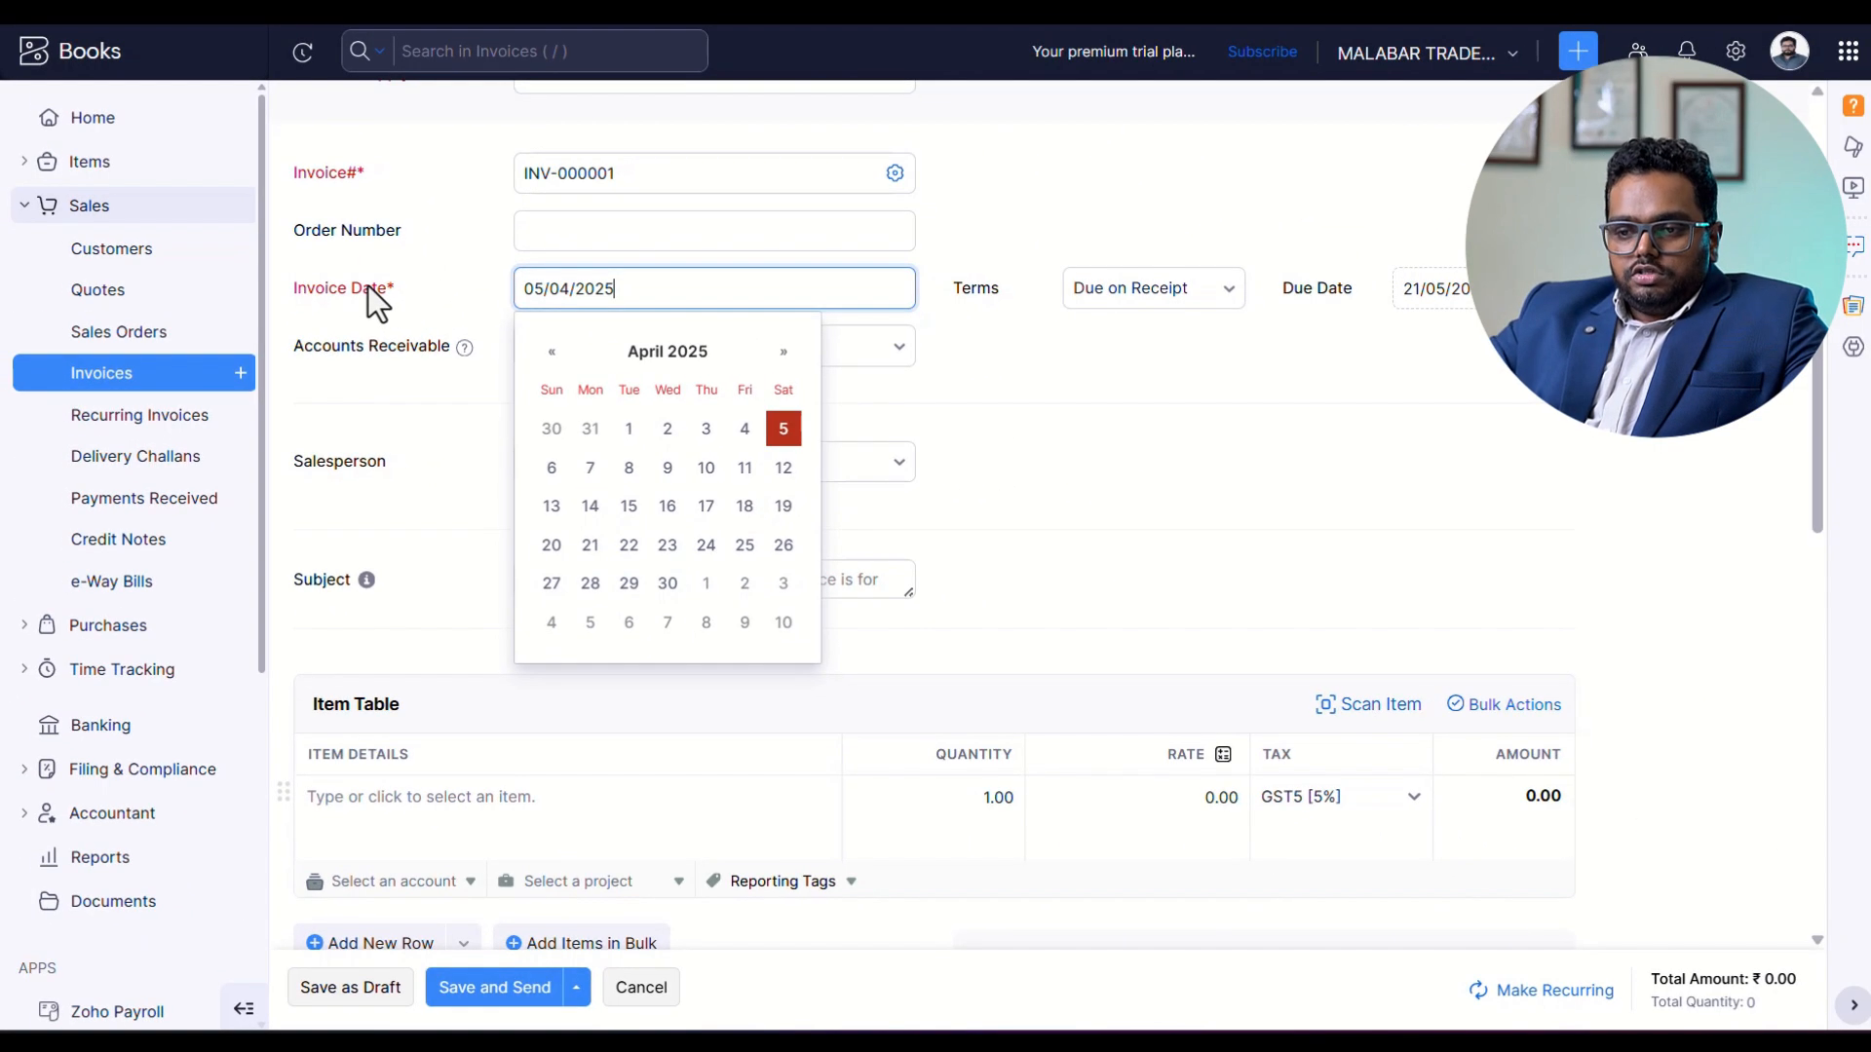
pyautogui.press('Tab')
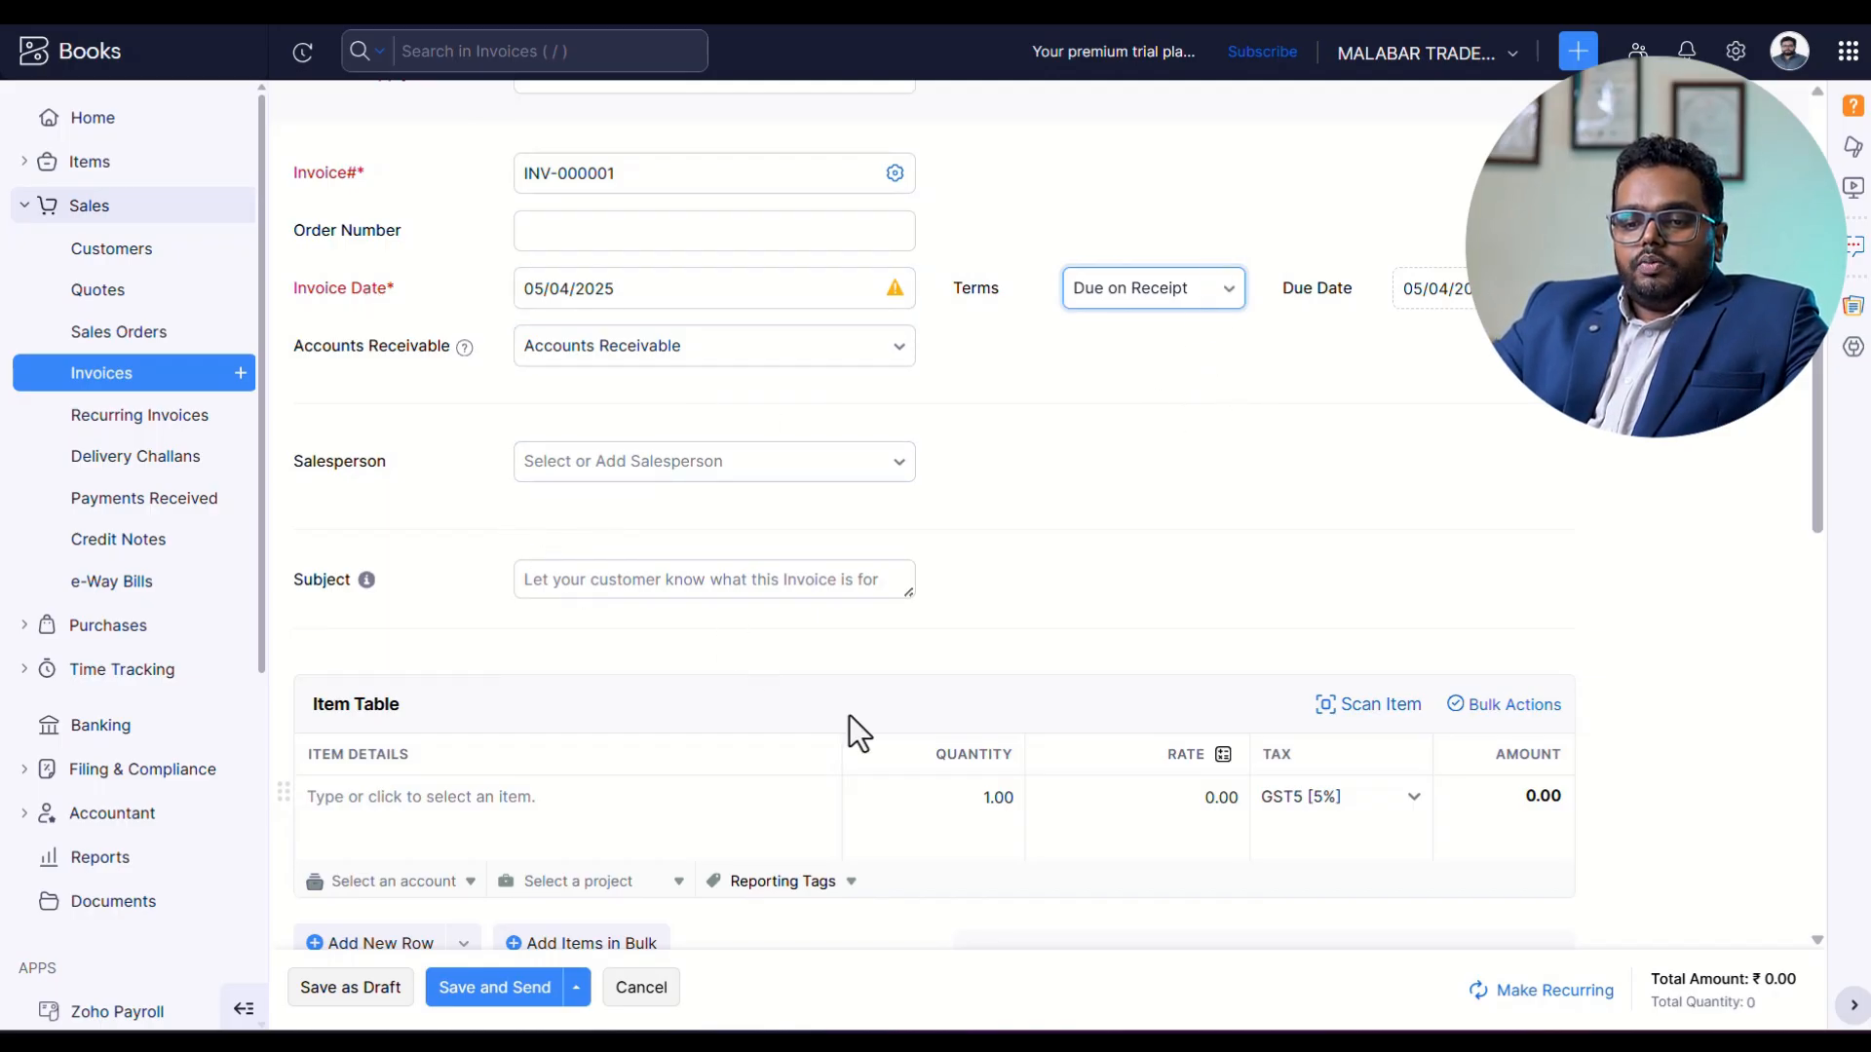
# Add KERALA SPICES to the invoice's item table with a quantity of 10 kg, keeping the 500 rate.
pyautogui.scroll(-4, 380, 614)
pyautogui.click(482, 415)
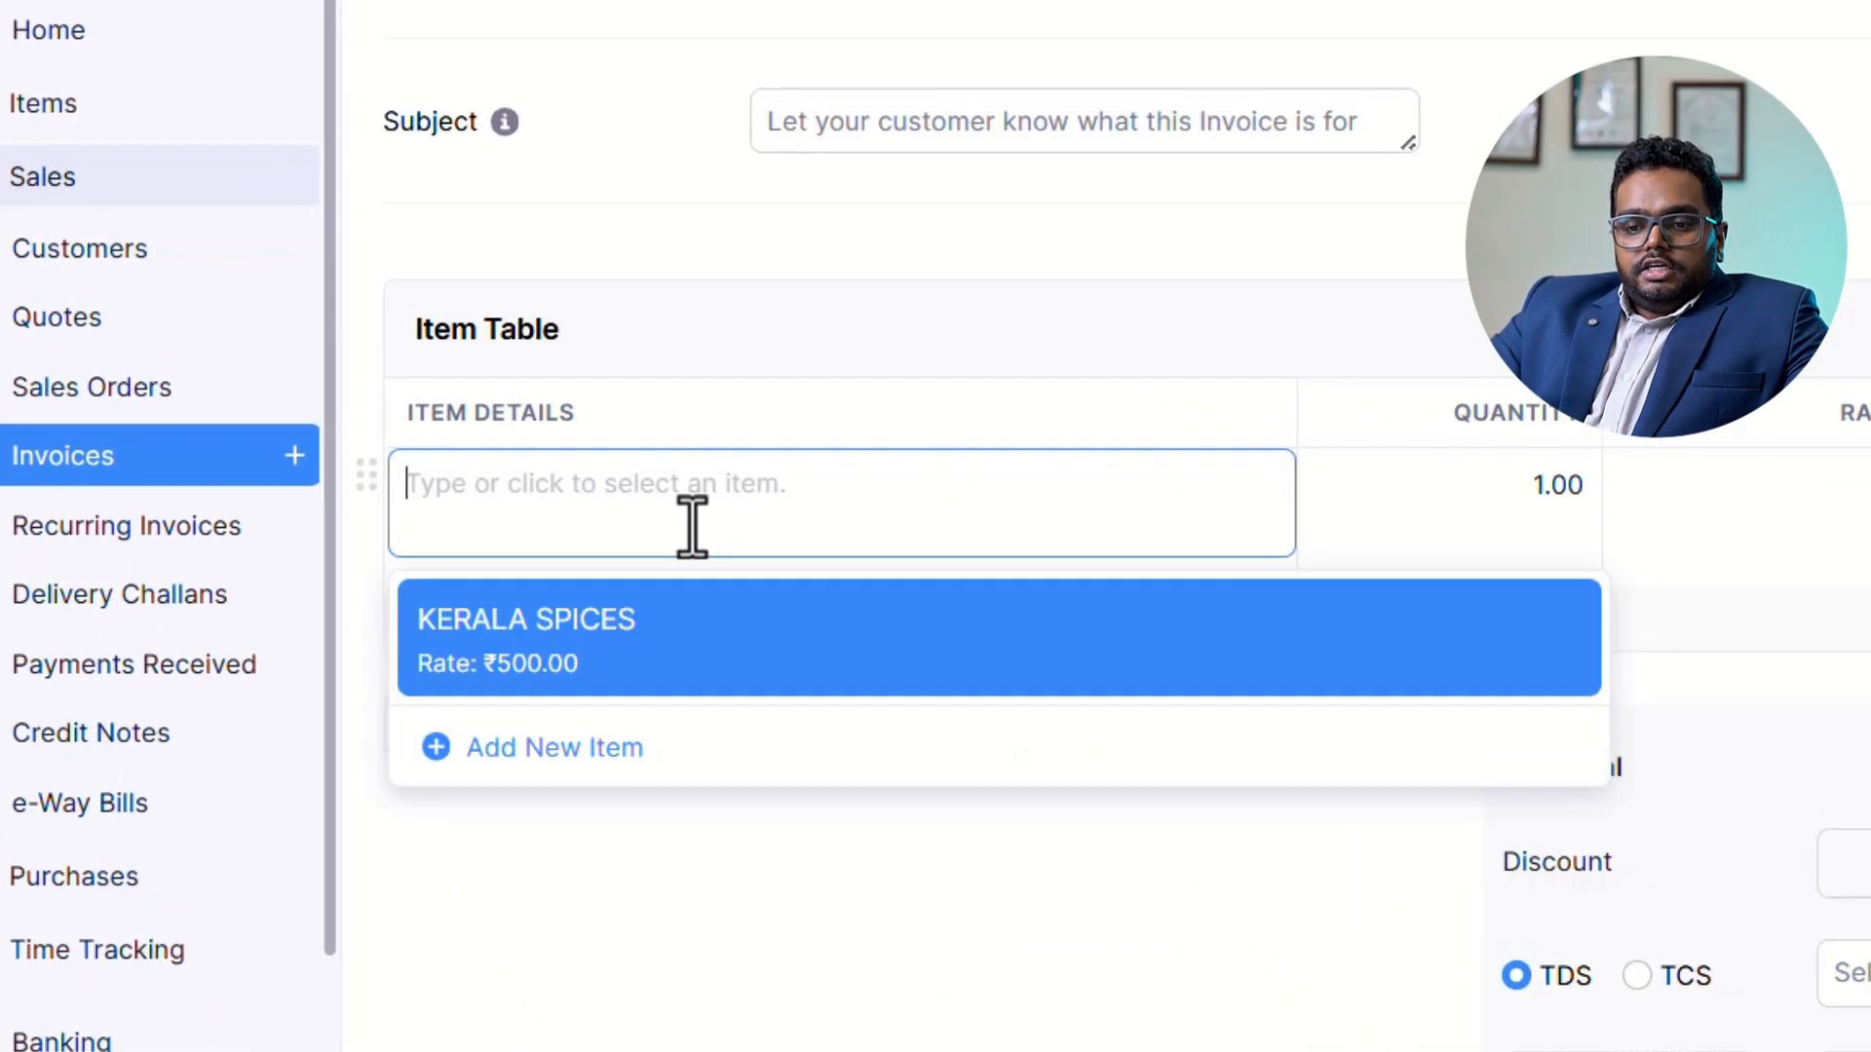
pyautogui.click(643, 643)
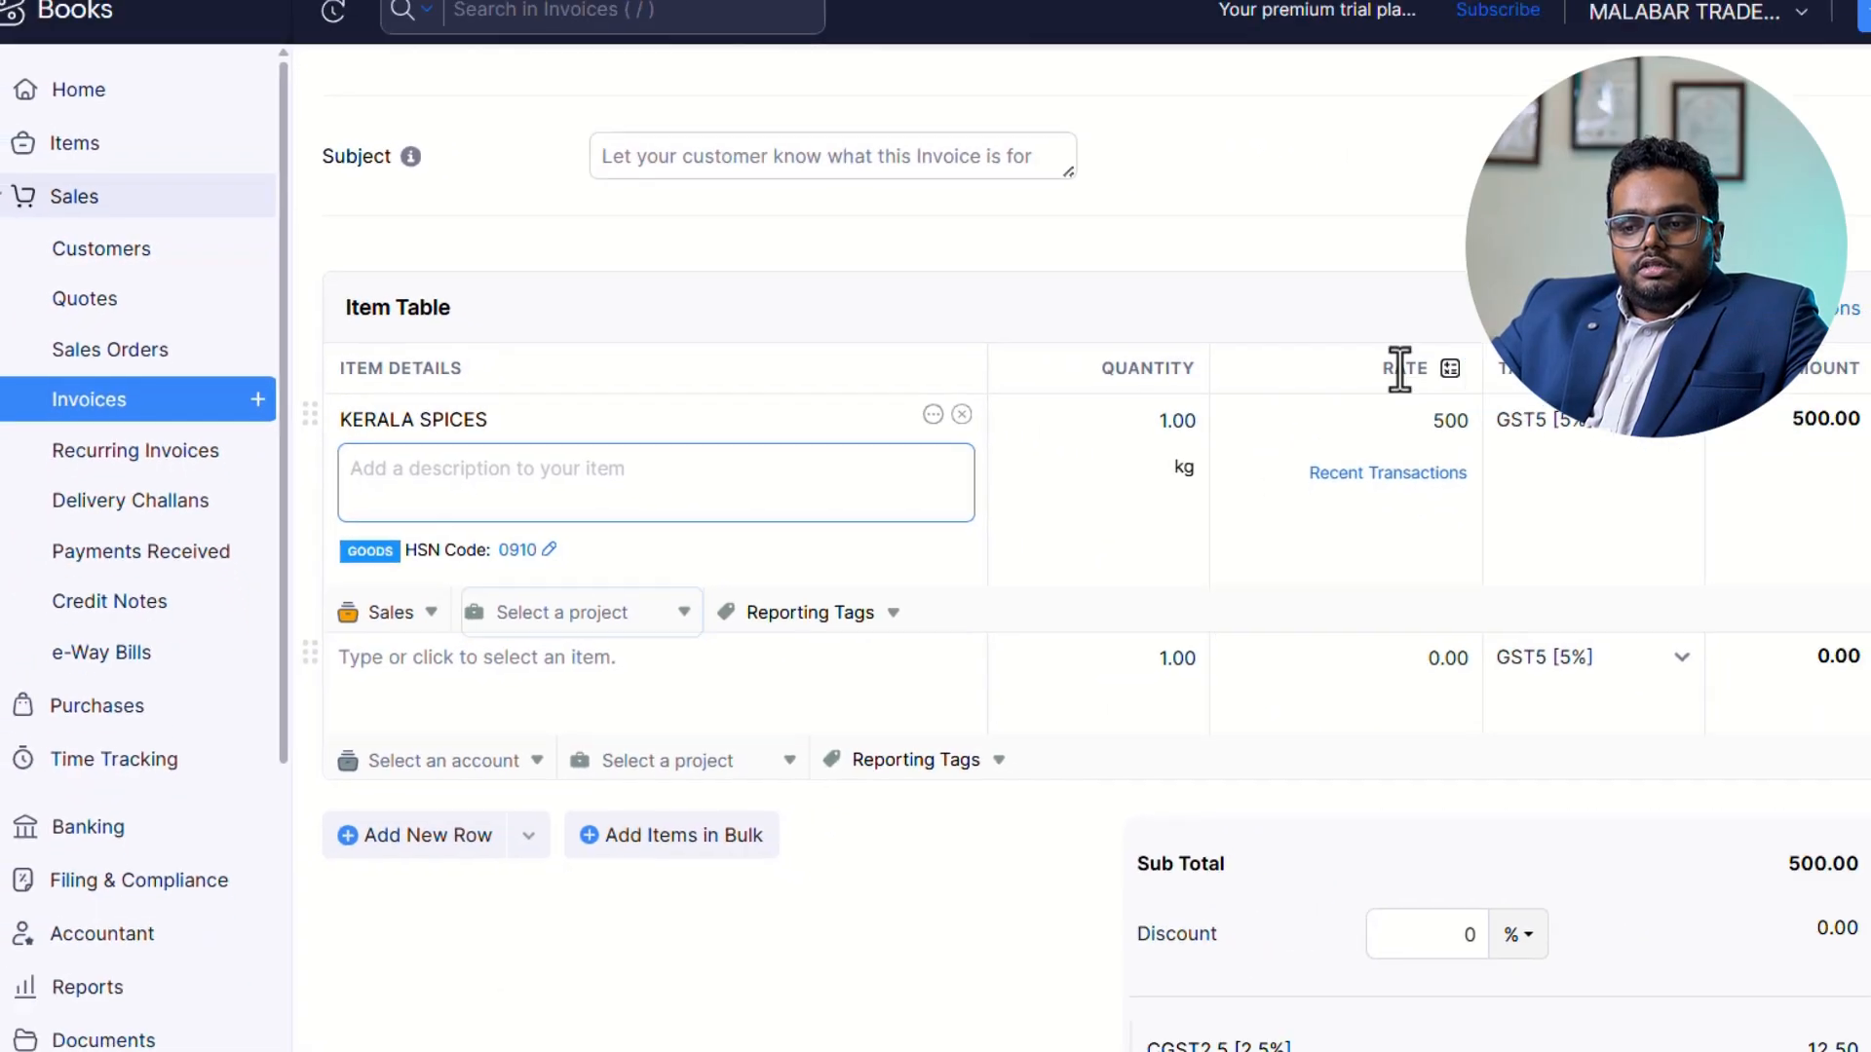
pyautogui.click(1452, 422)
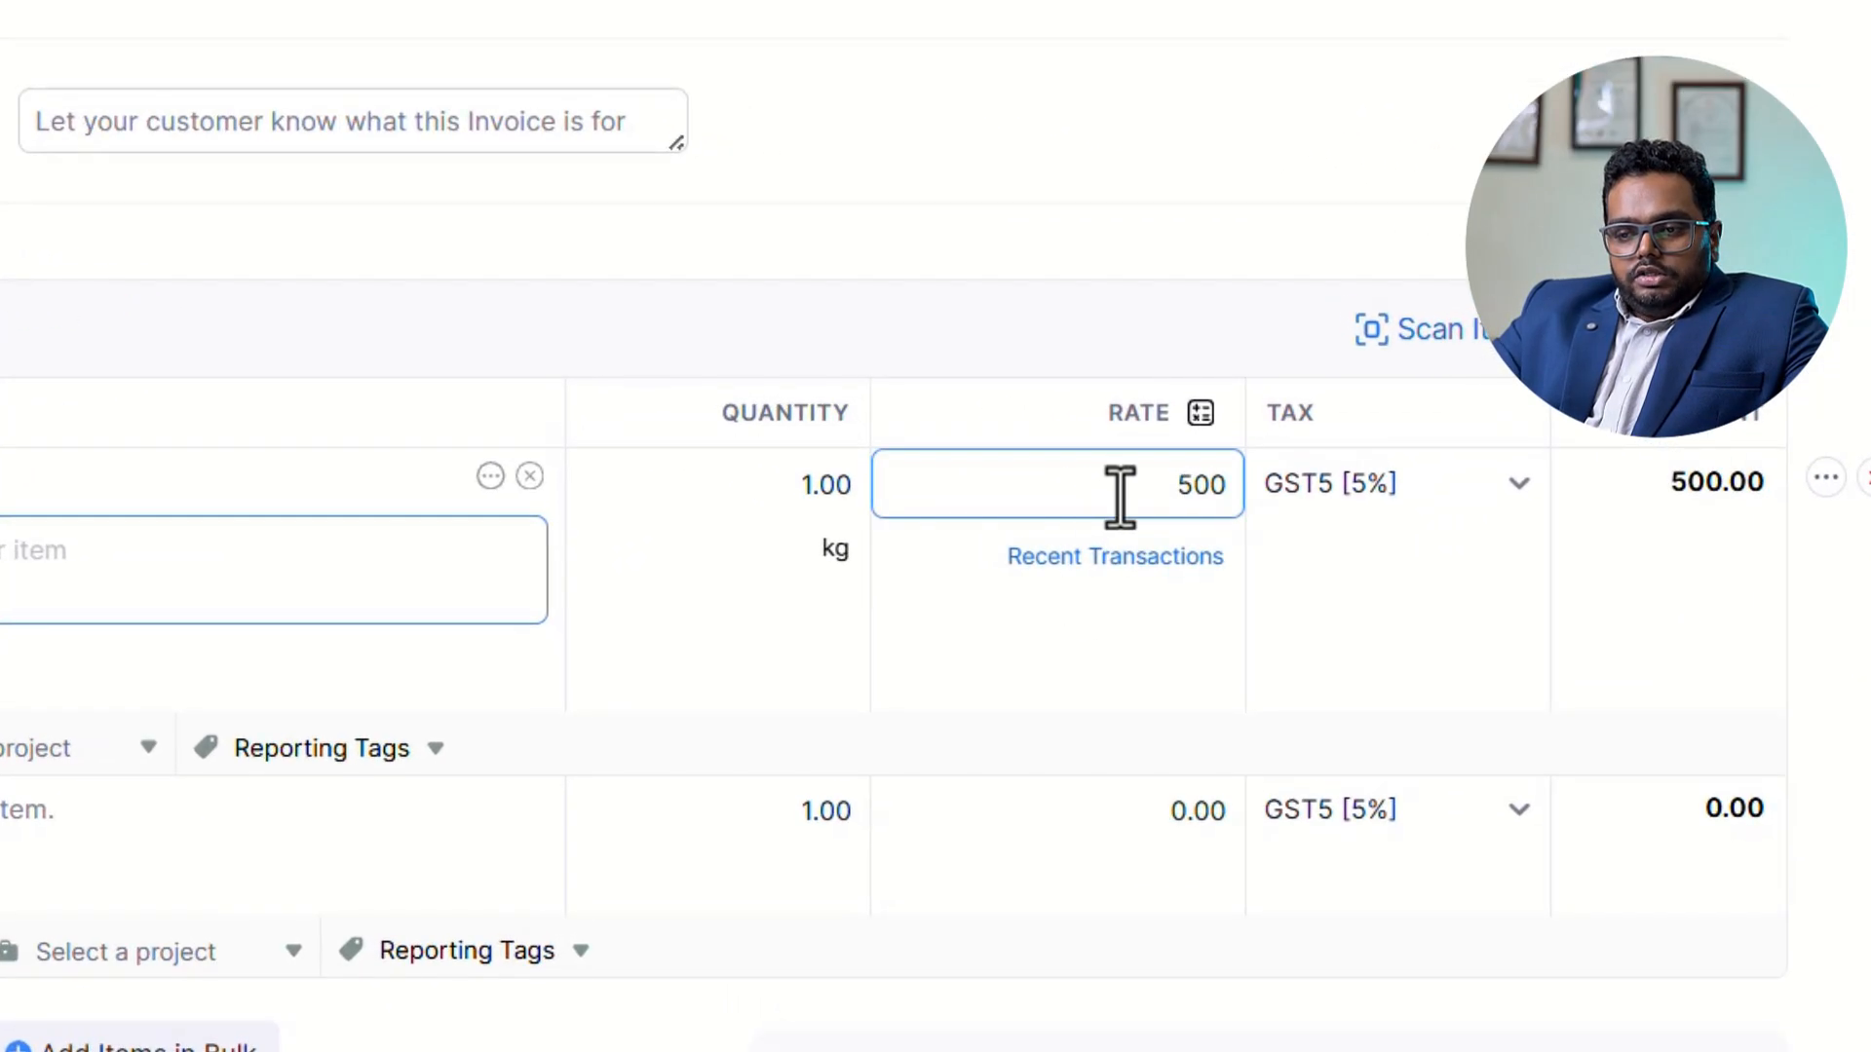
pyautogui.click(692, 493)
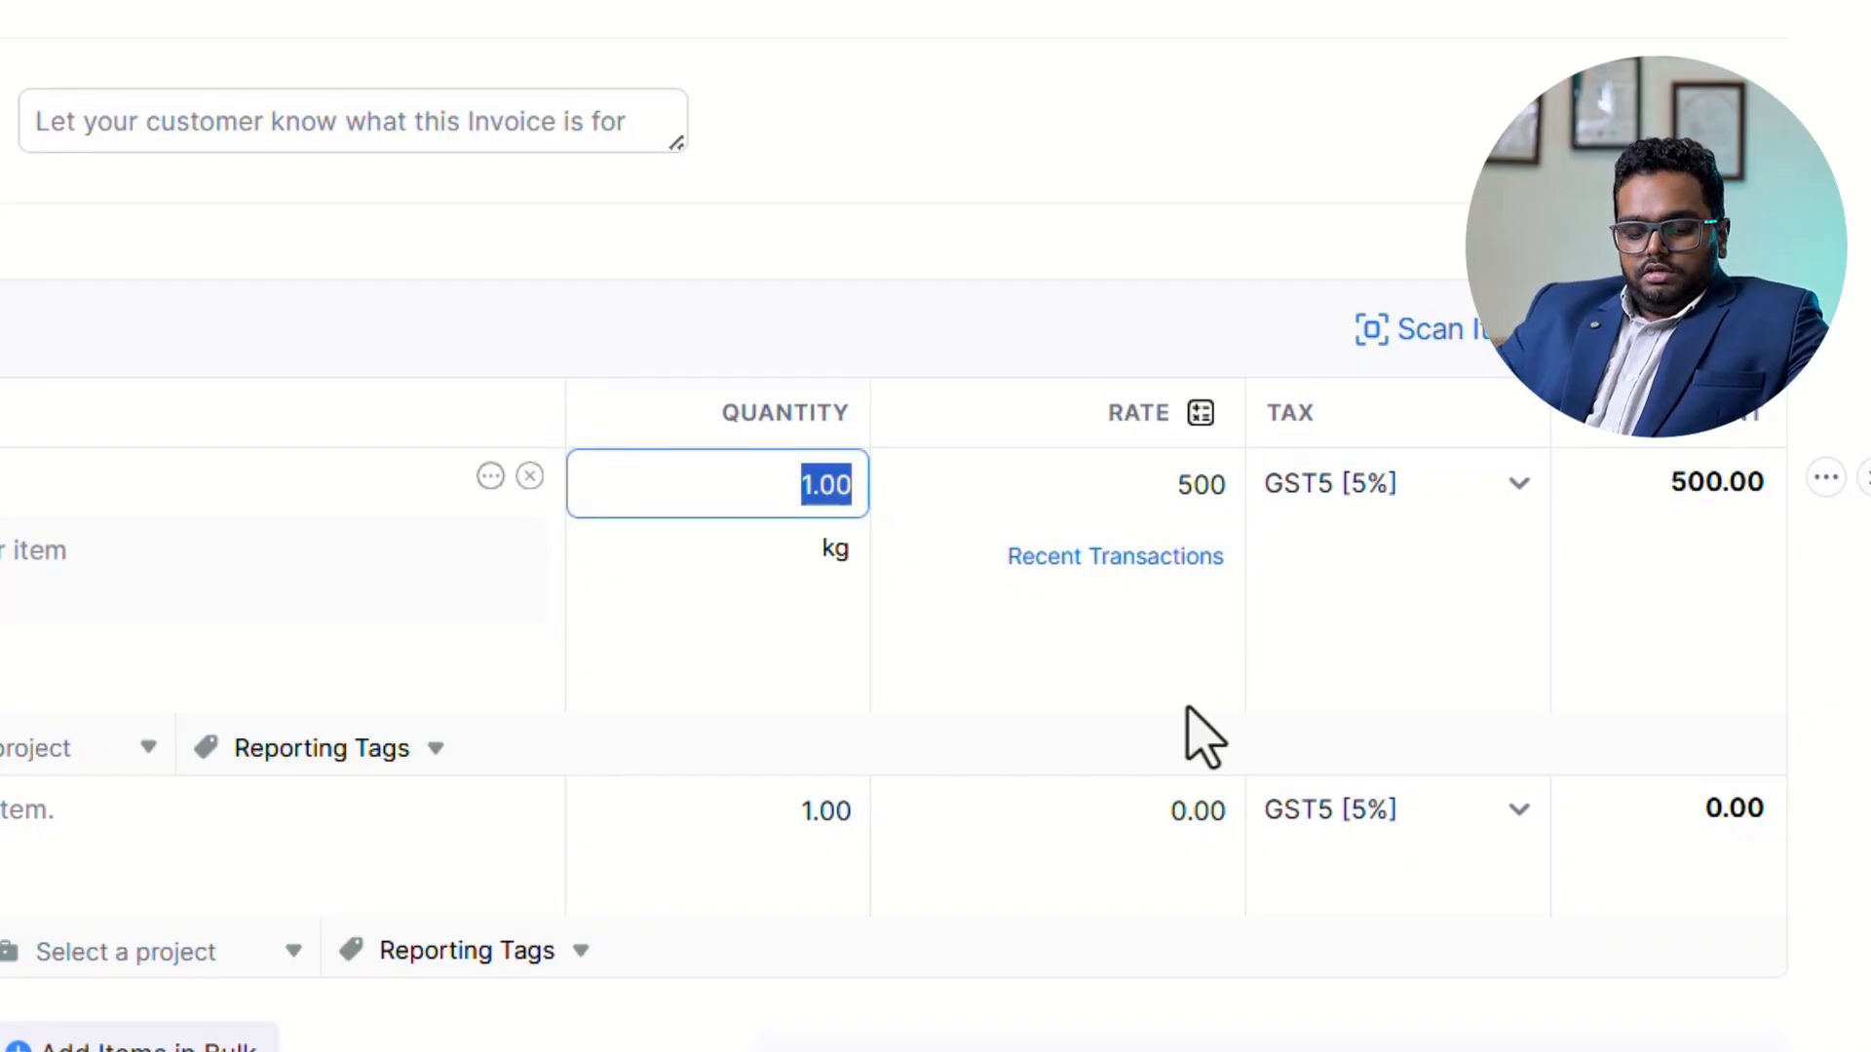
pyautogui.write('10')
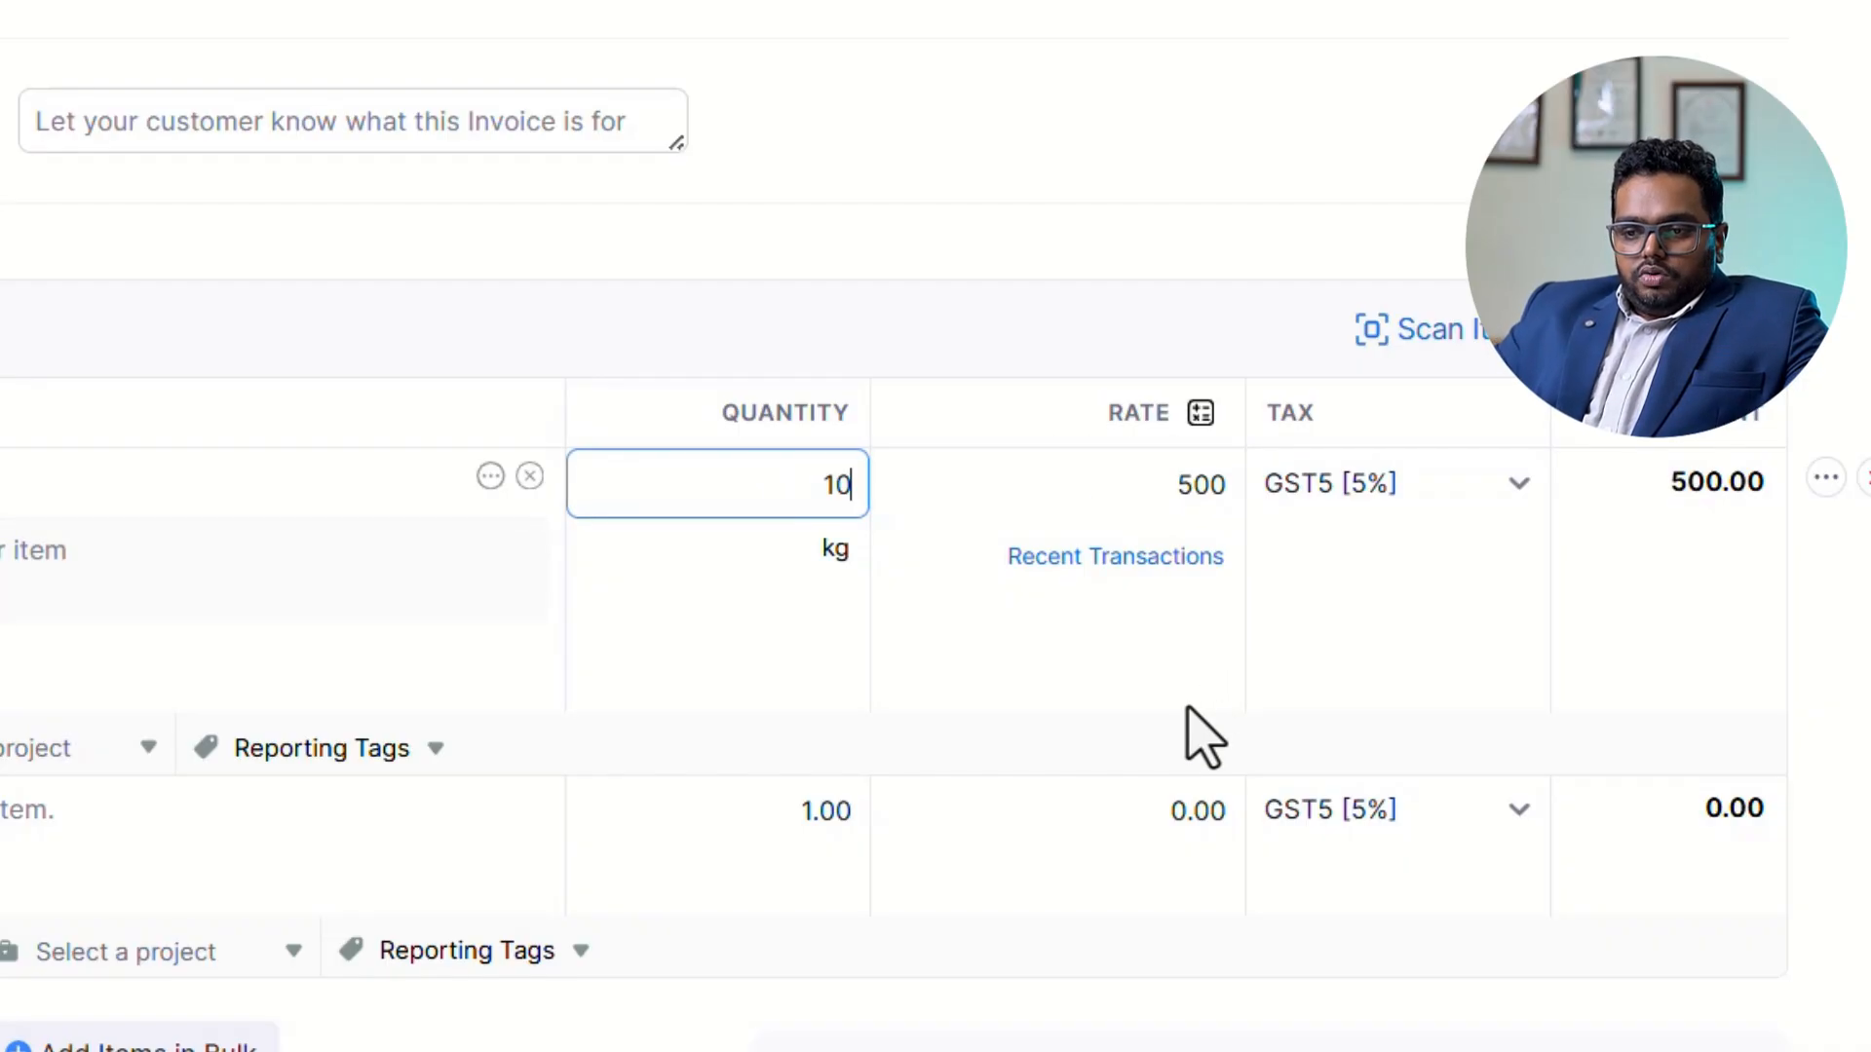
pyautogui.press('Tab')
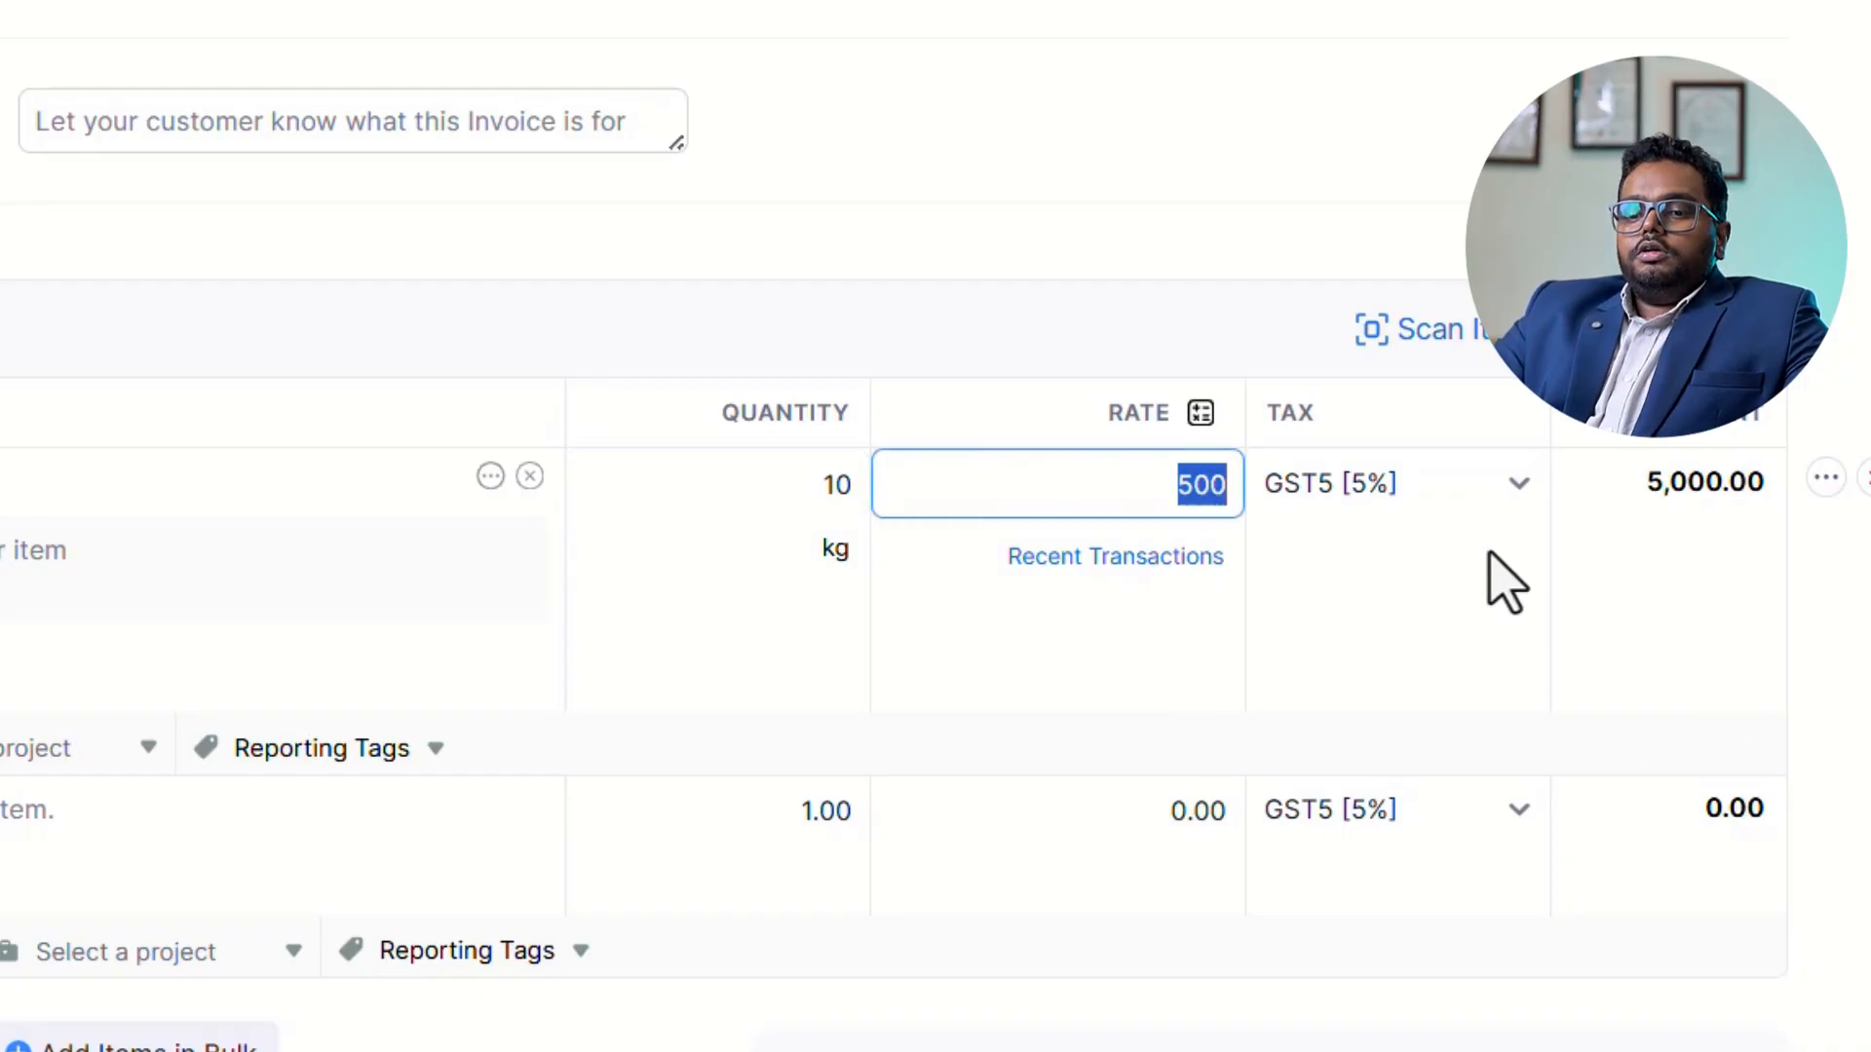
# Review the invoice's GST amounts and total, and try to save it as a draft.
pyautogui.scroll(-5, 1629, 584)
pyautogui.scroll(-2, 1657, 773)
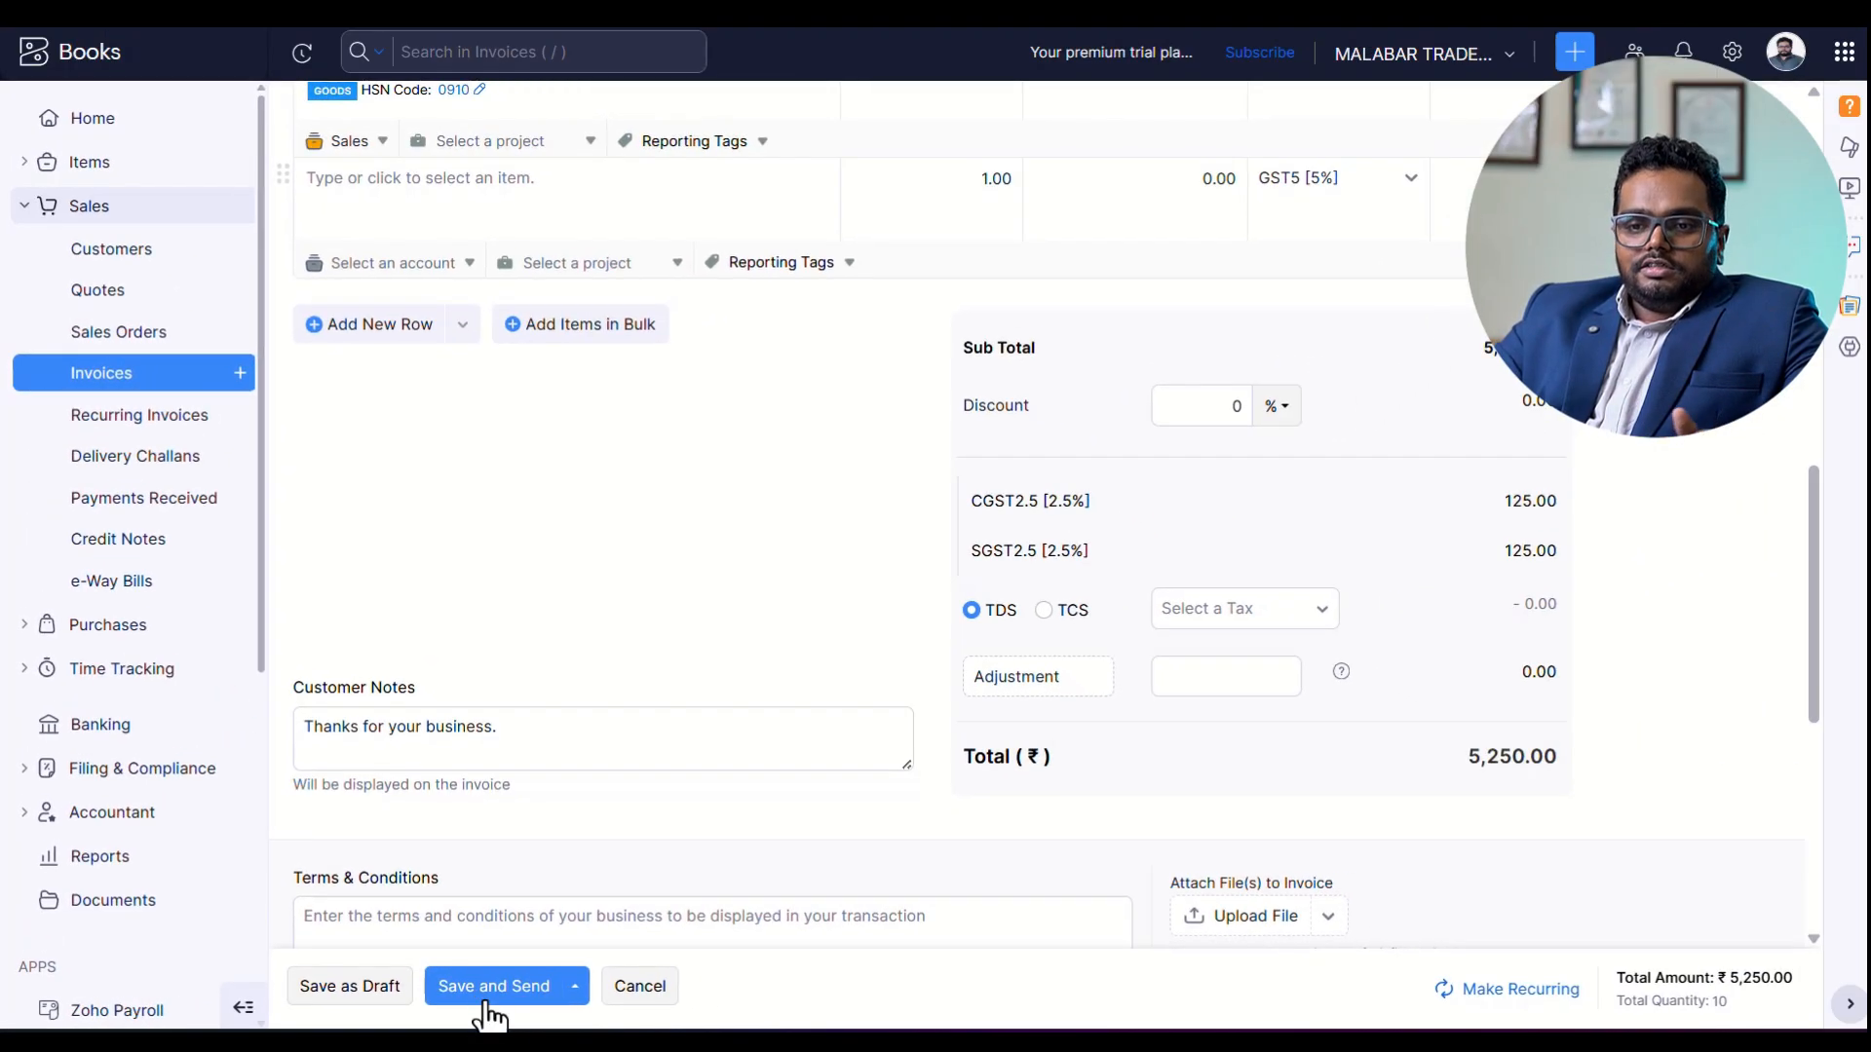
pyautogui.scroll(15, 694, 581)
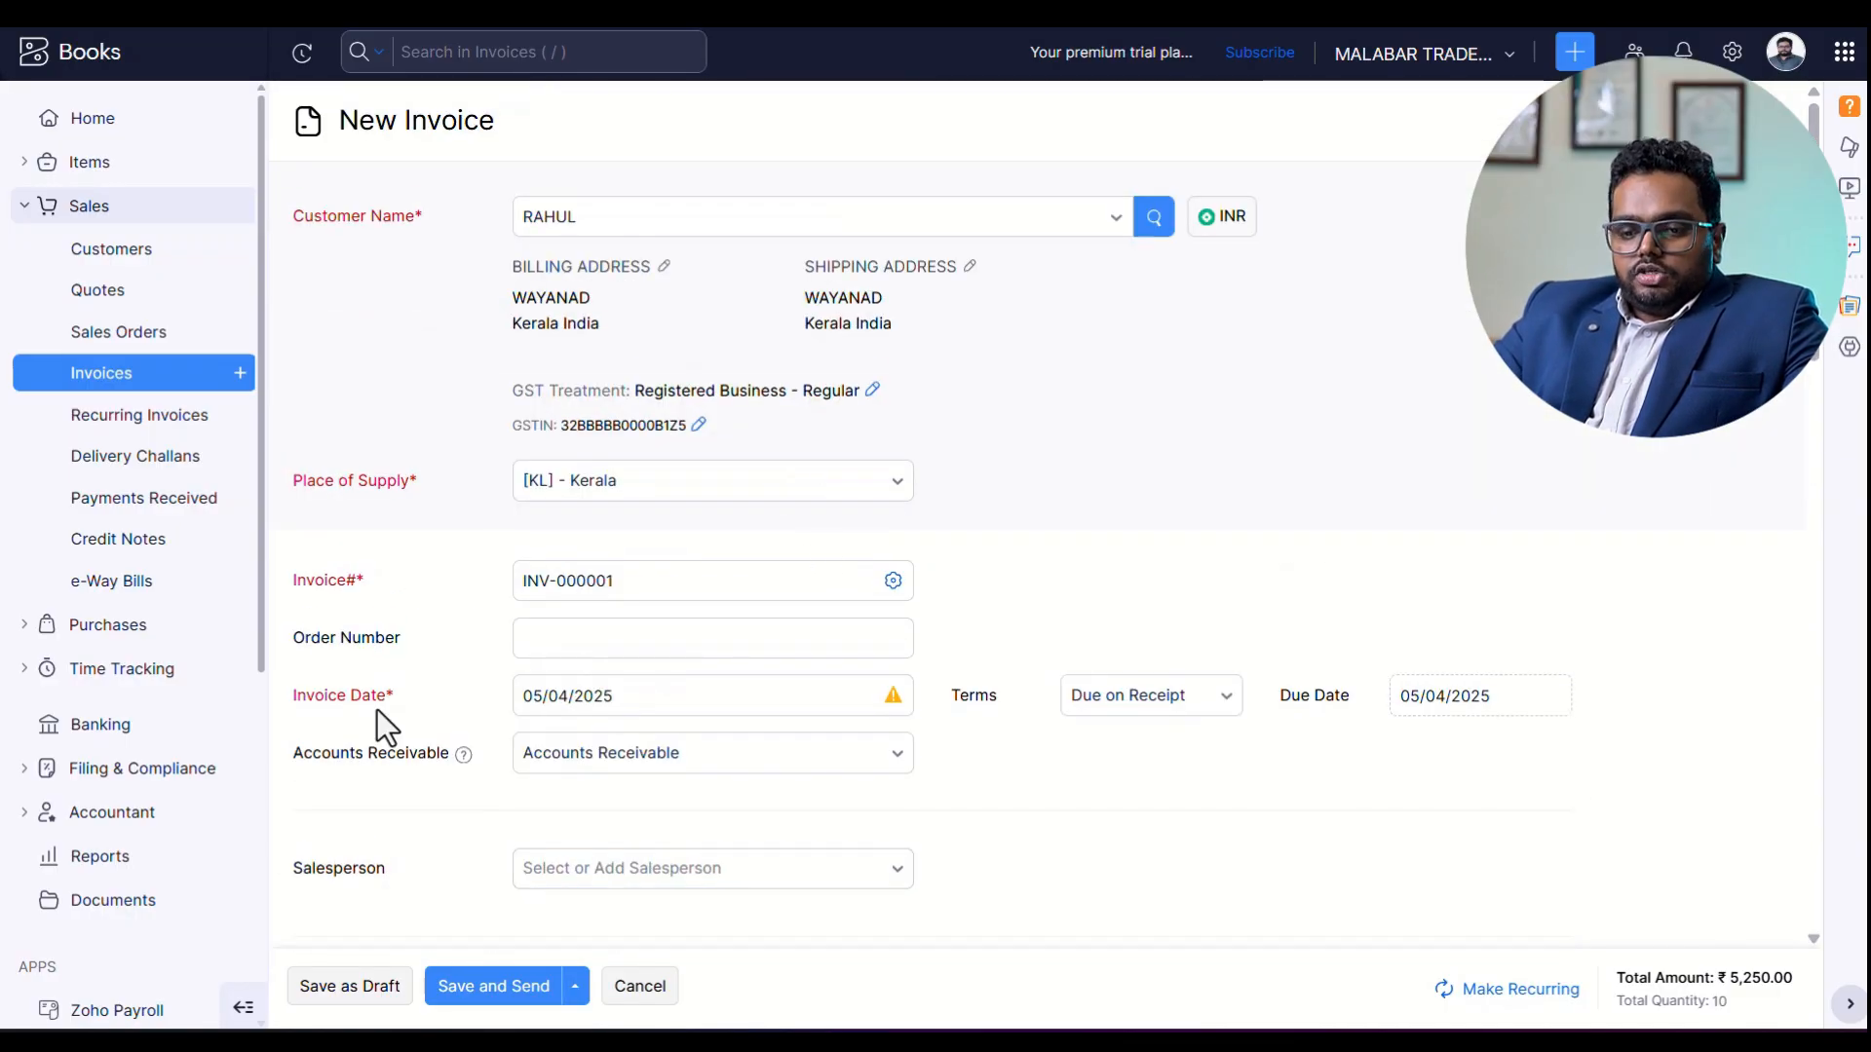
pyautogui.click(349, 986)
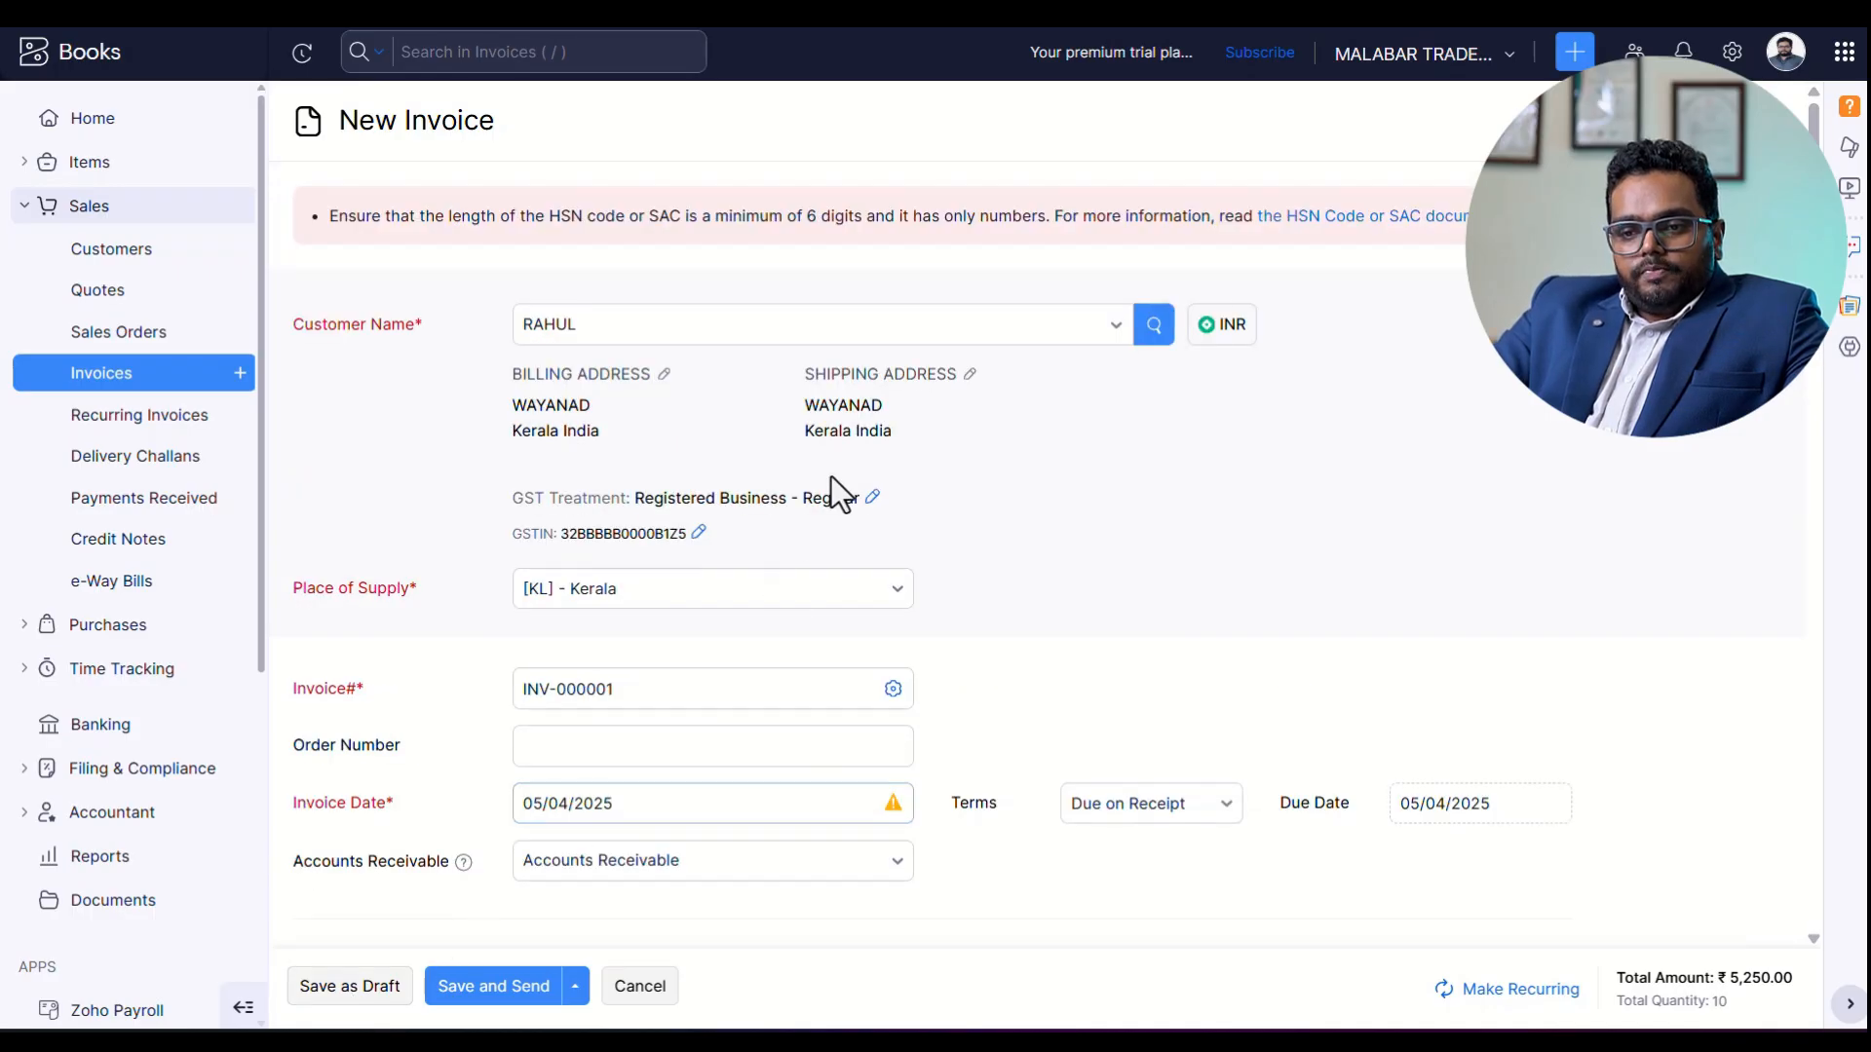
# Change the HSN code of the KERALA SPICES line to 091010 and save the invoice as a draft.
pyautogui.scroll(-2, 1165, 600)
pyautogui.scroll(-11, 1351, 700)
pyautogui.scroll(13, 1351, 700)
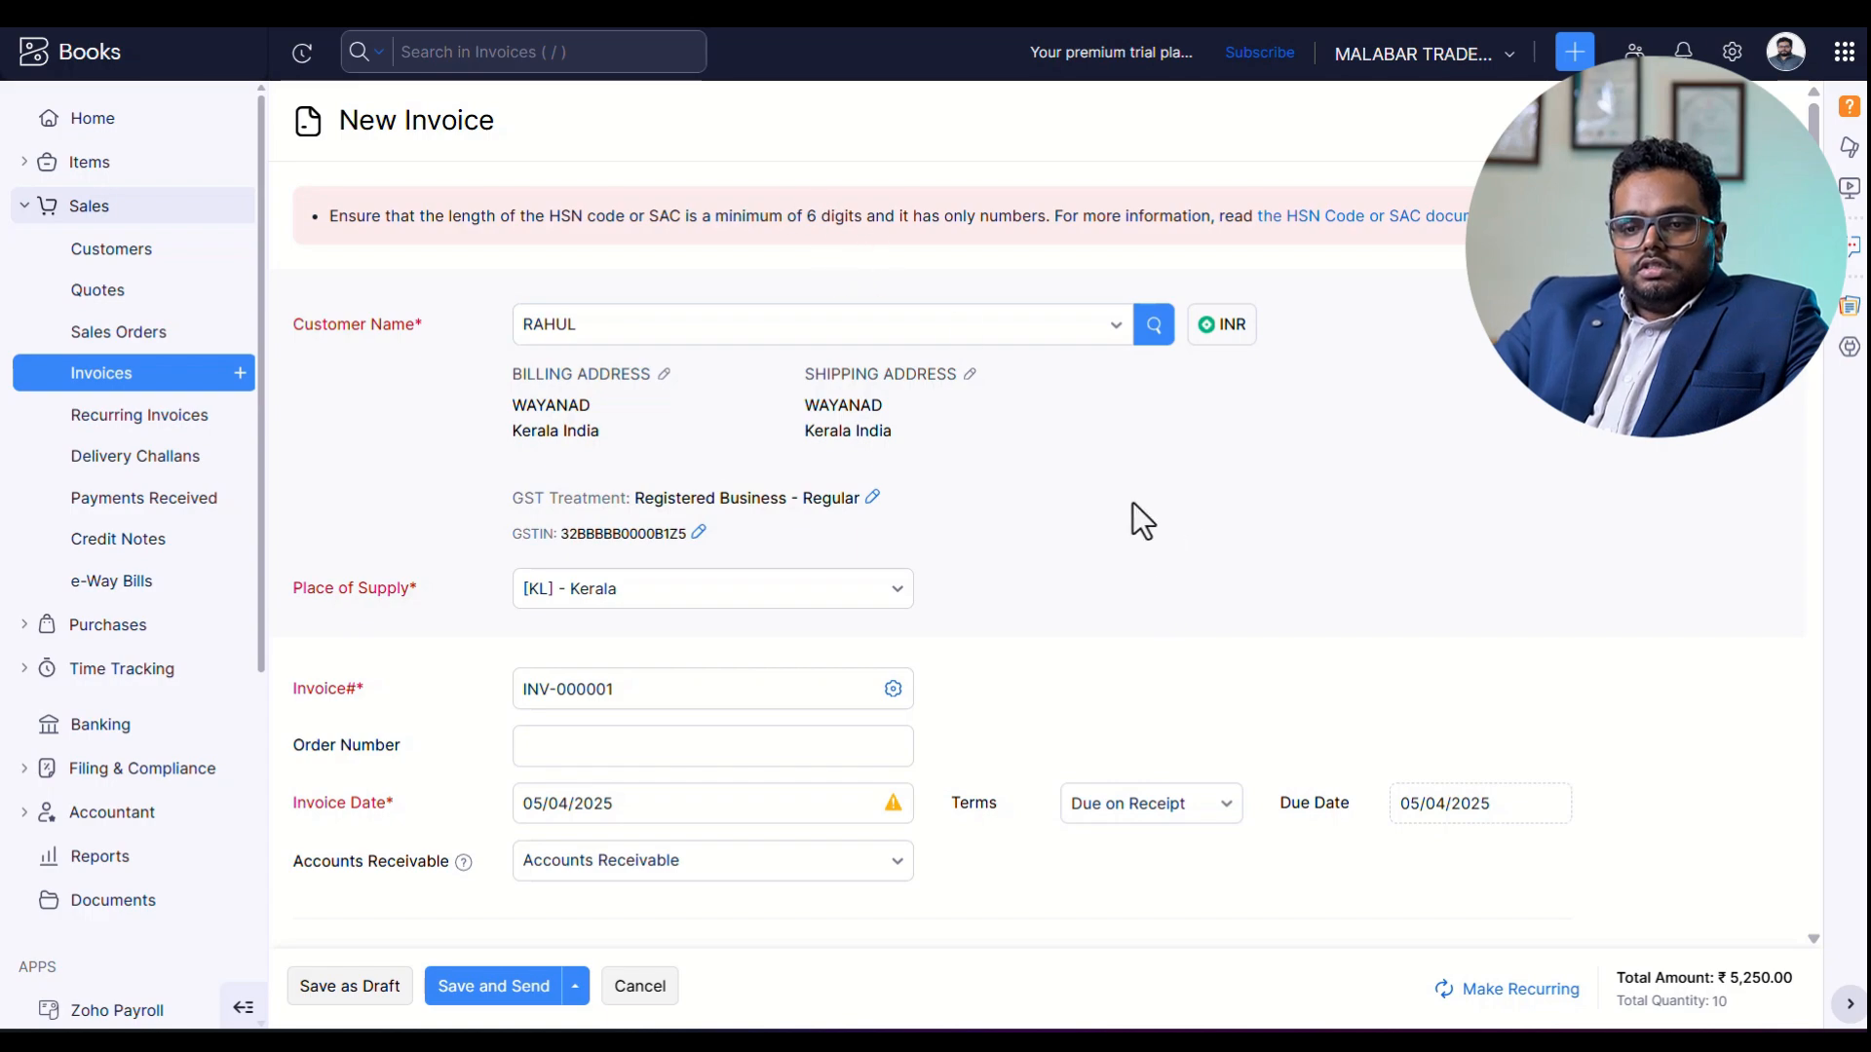
pyautogui.scroll(-10, 1276, 493)
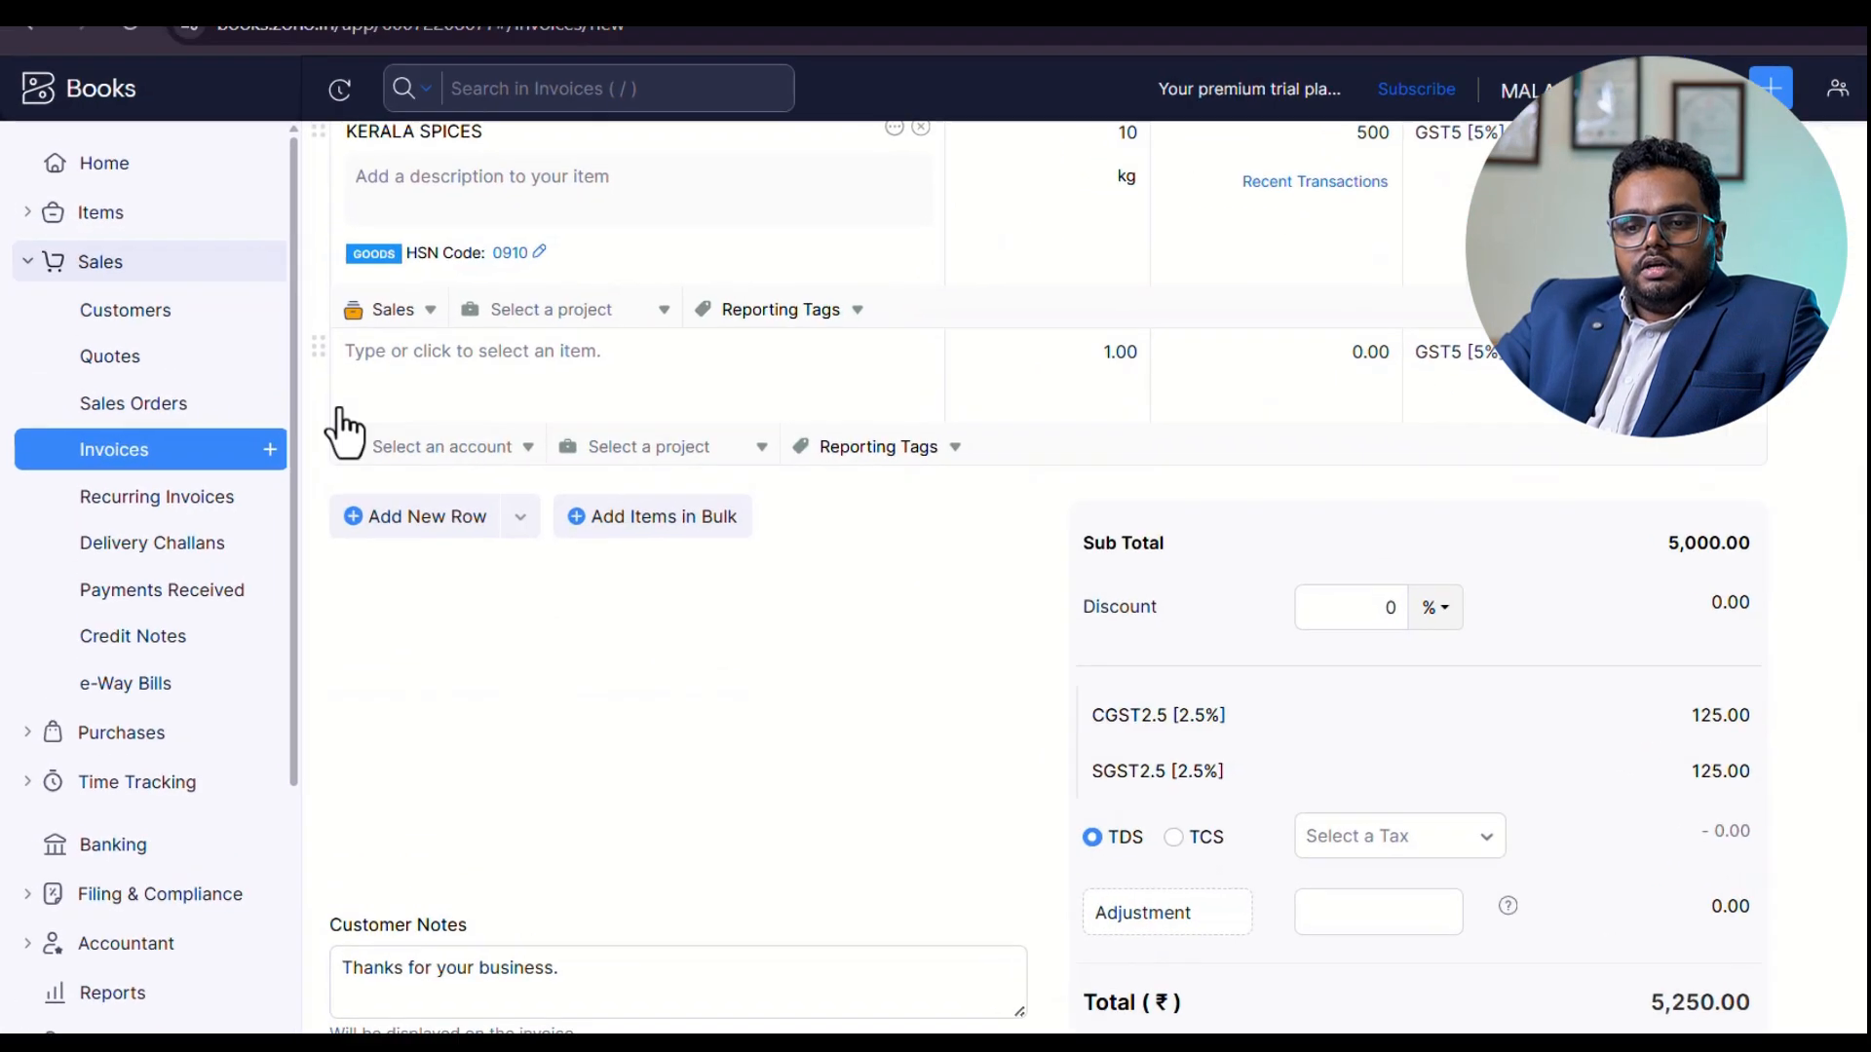
pyautogui.click(483, 200)
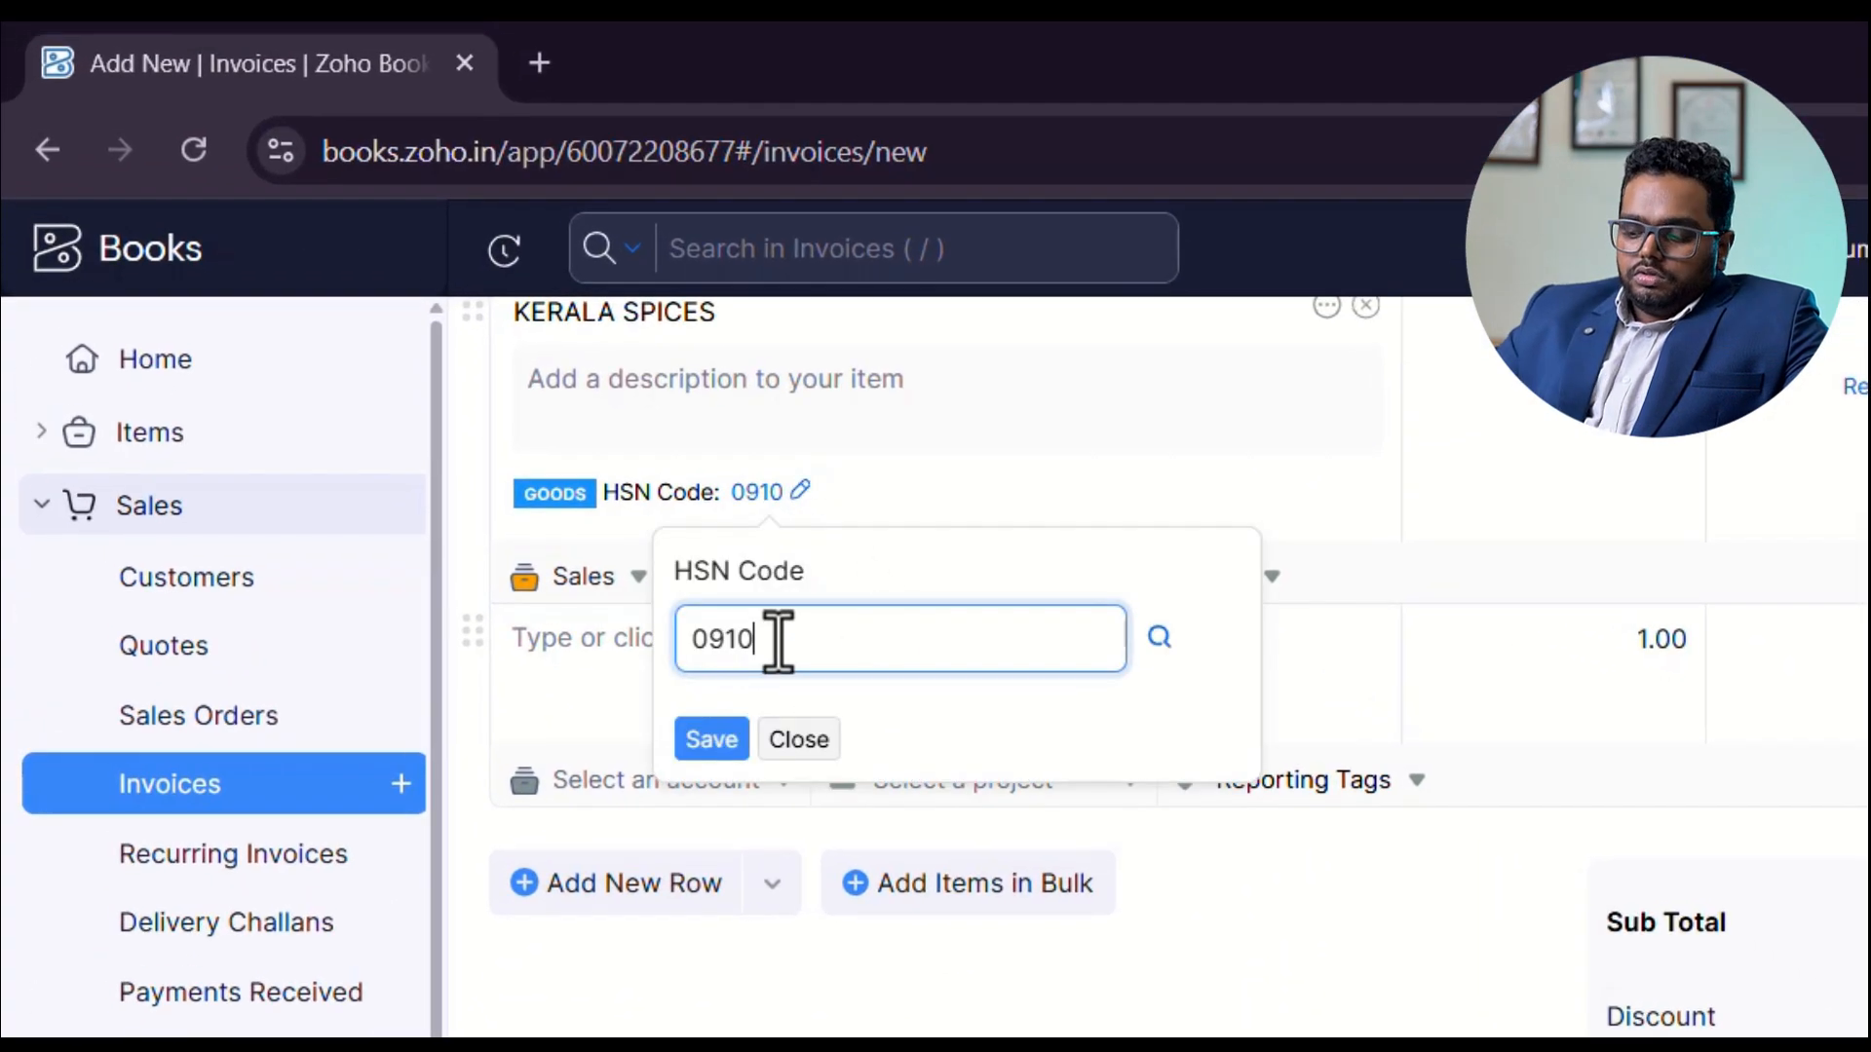
pyautogui.write('10')
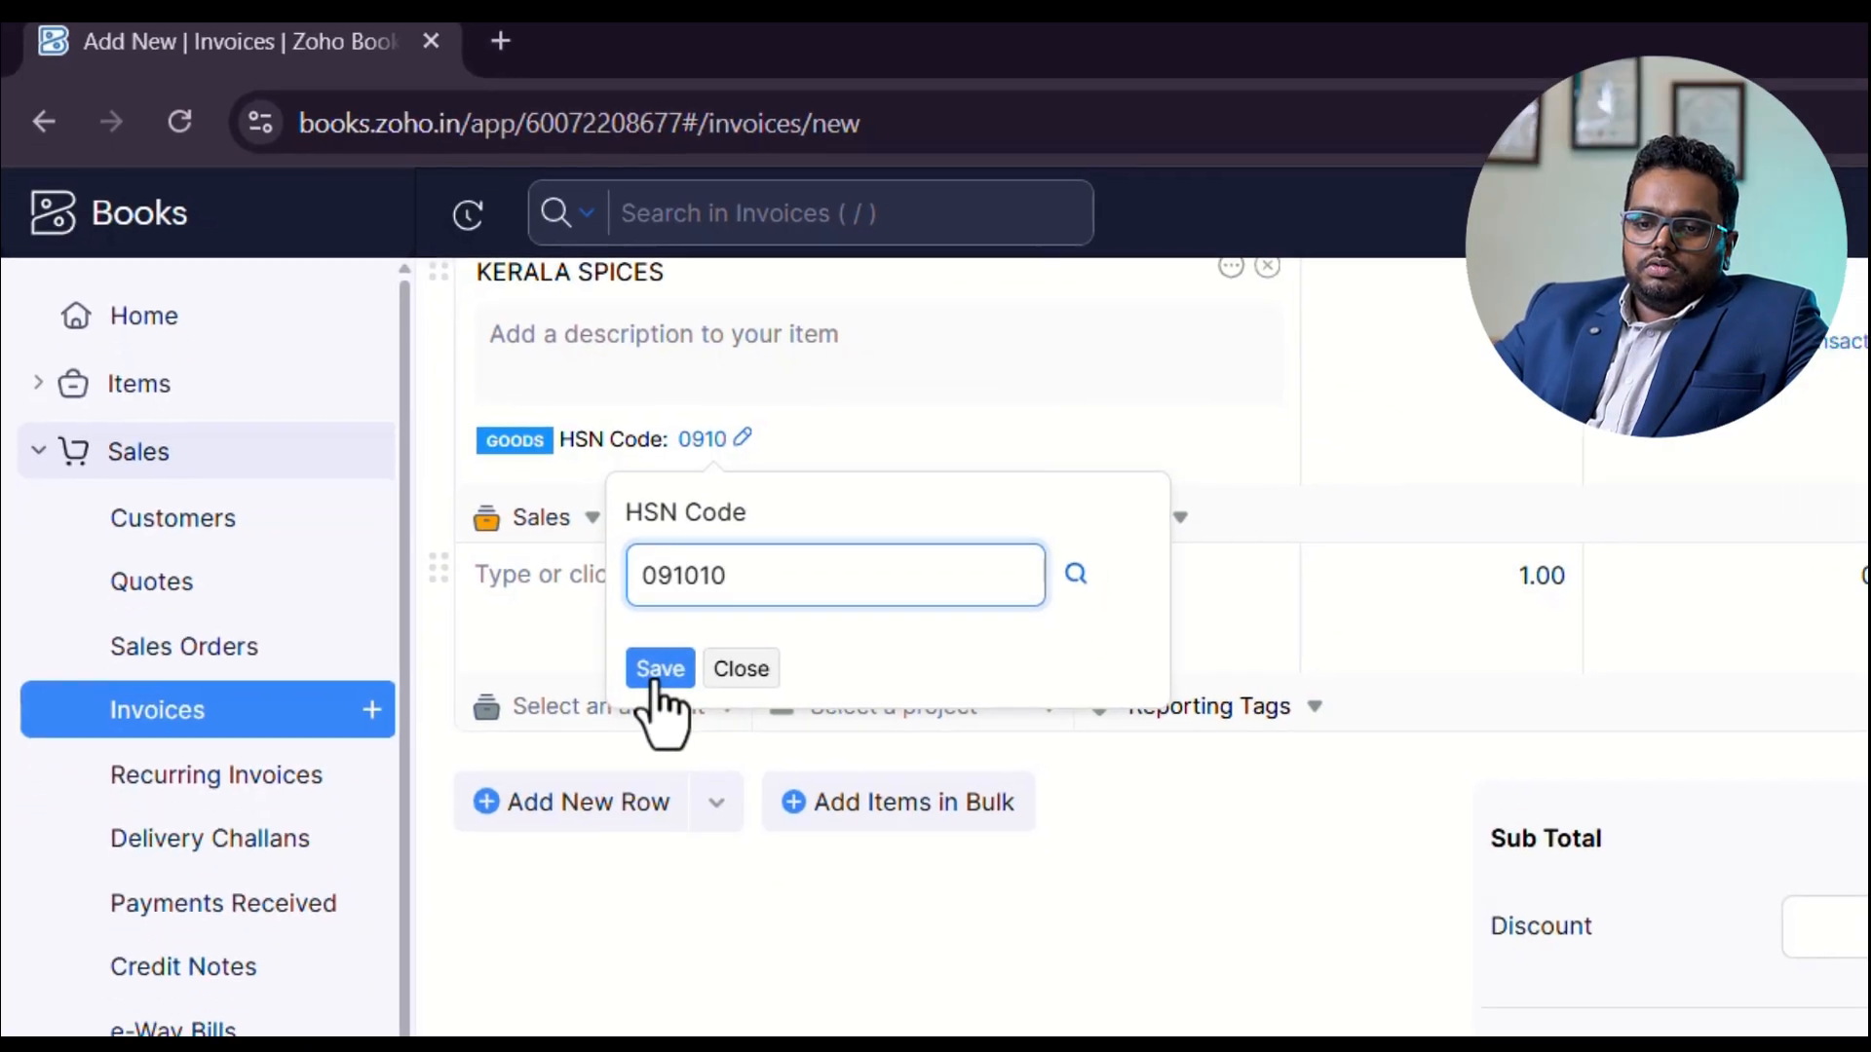
pyautogui.click(712, 739)
pyautogui.click(329, 988)
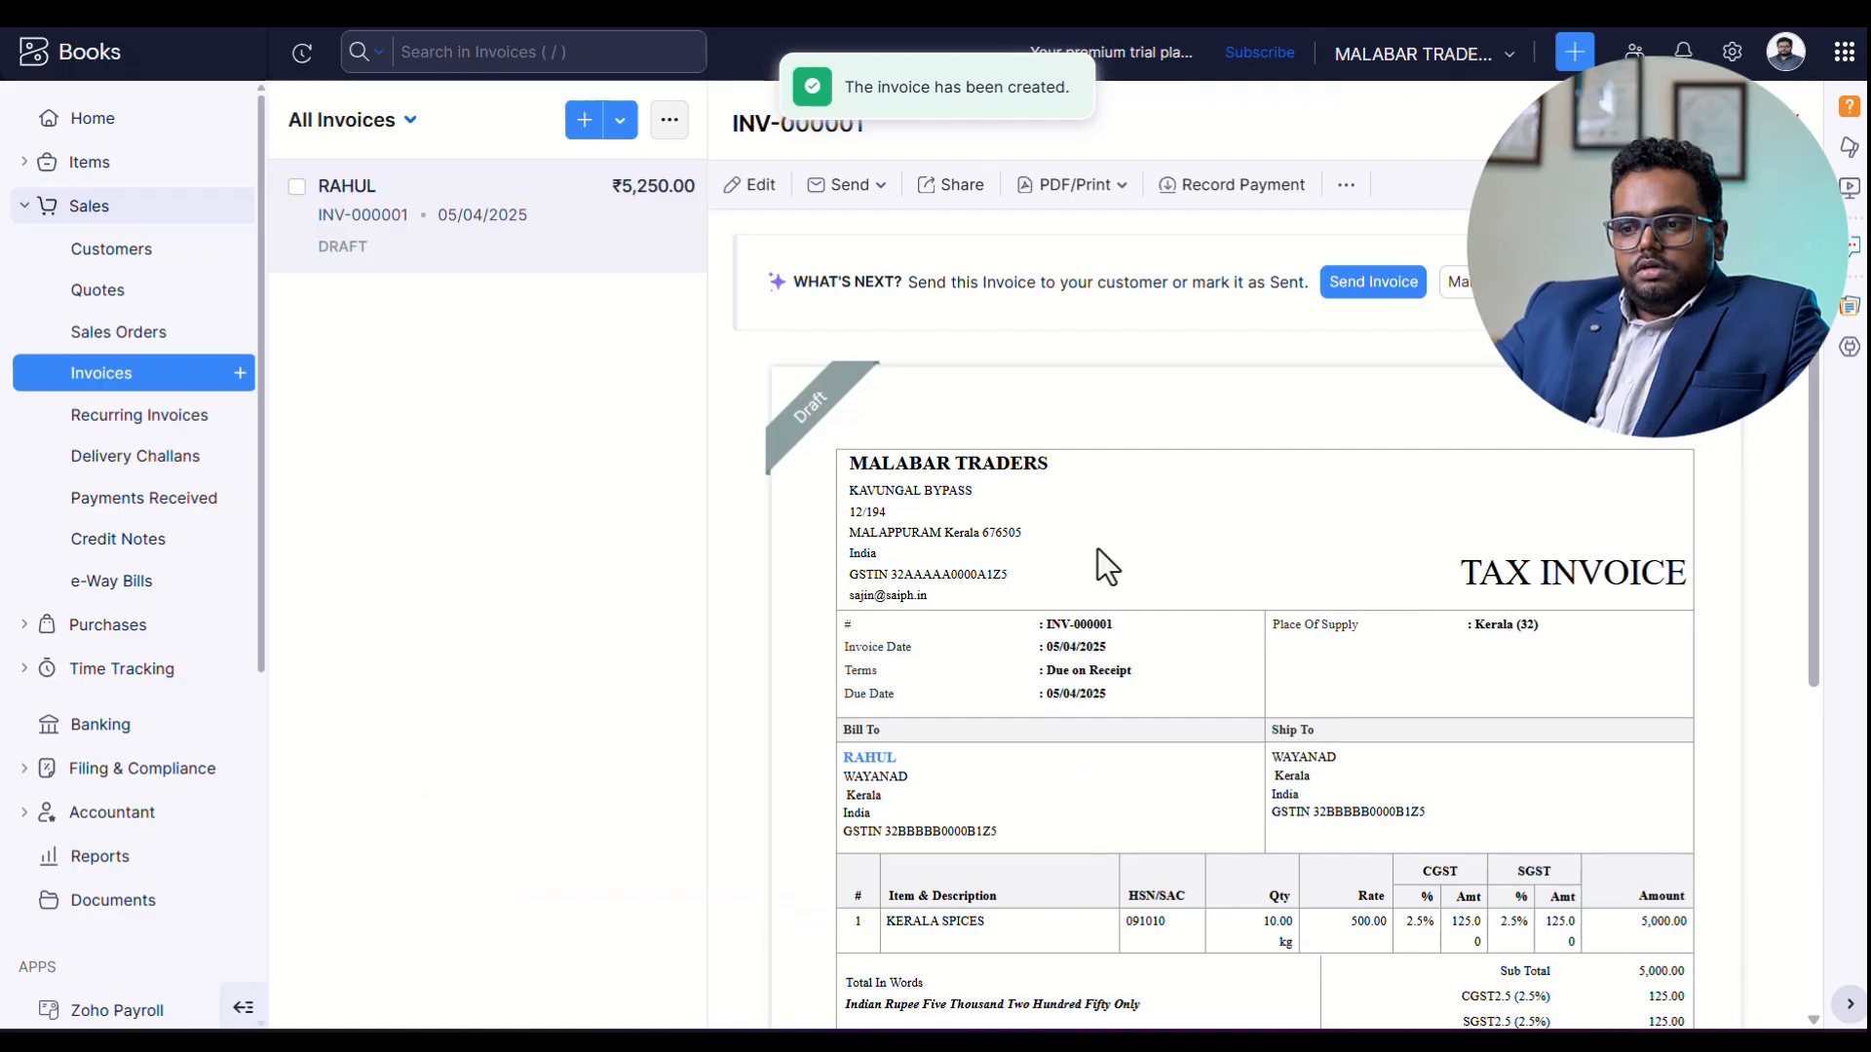
# Mark invoice INV-000001 as sent and look over its tax invoice.
pyautogui.click(1511, 284)
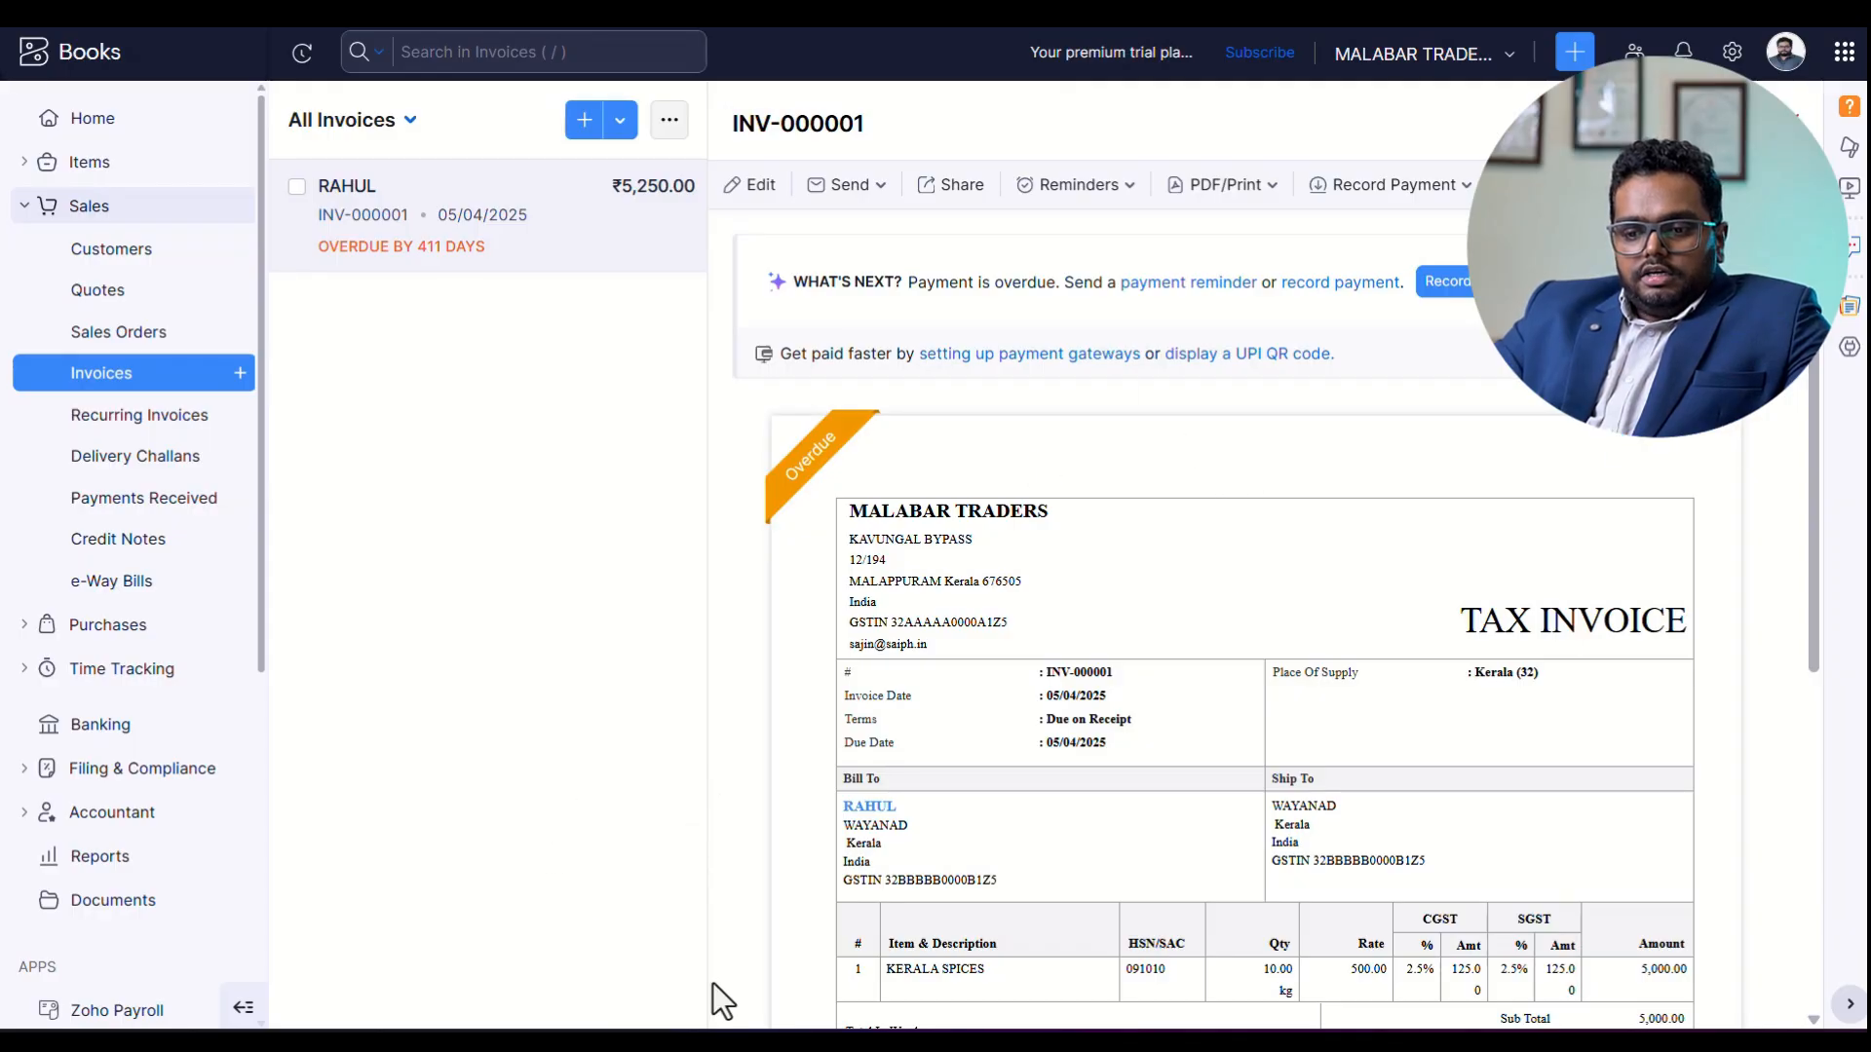
pyautogui.moveTo(739, 1045)
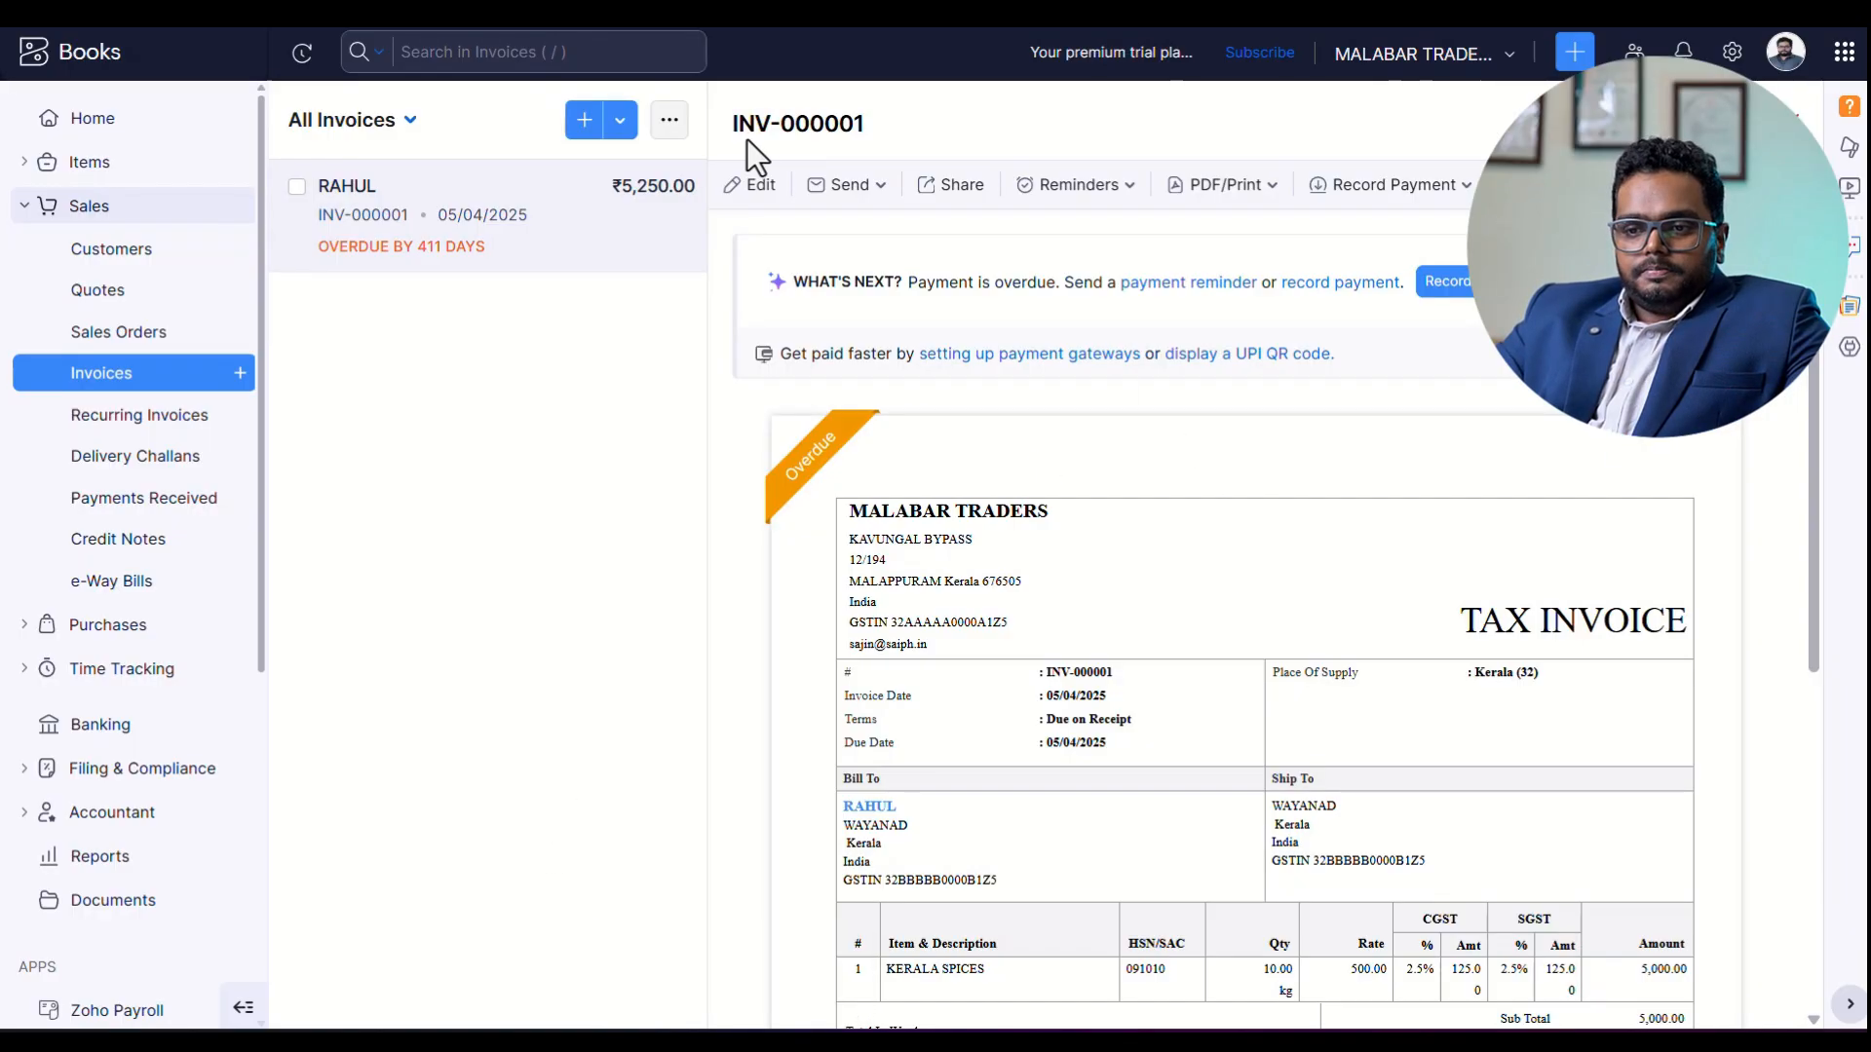
pyautogui.scroll(-4, 811, 156)
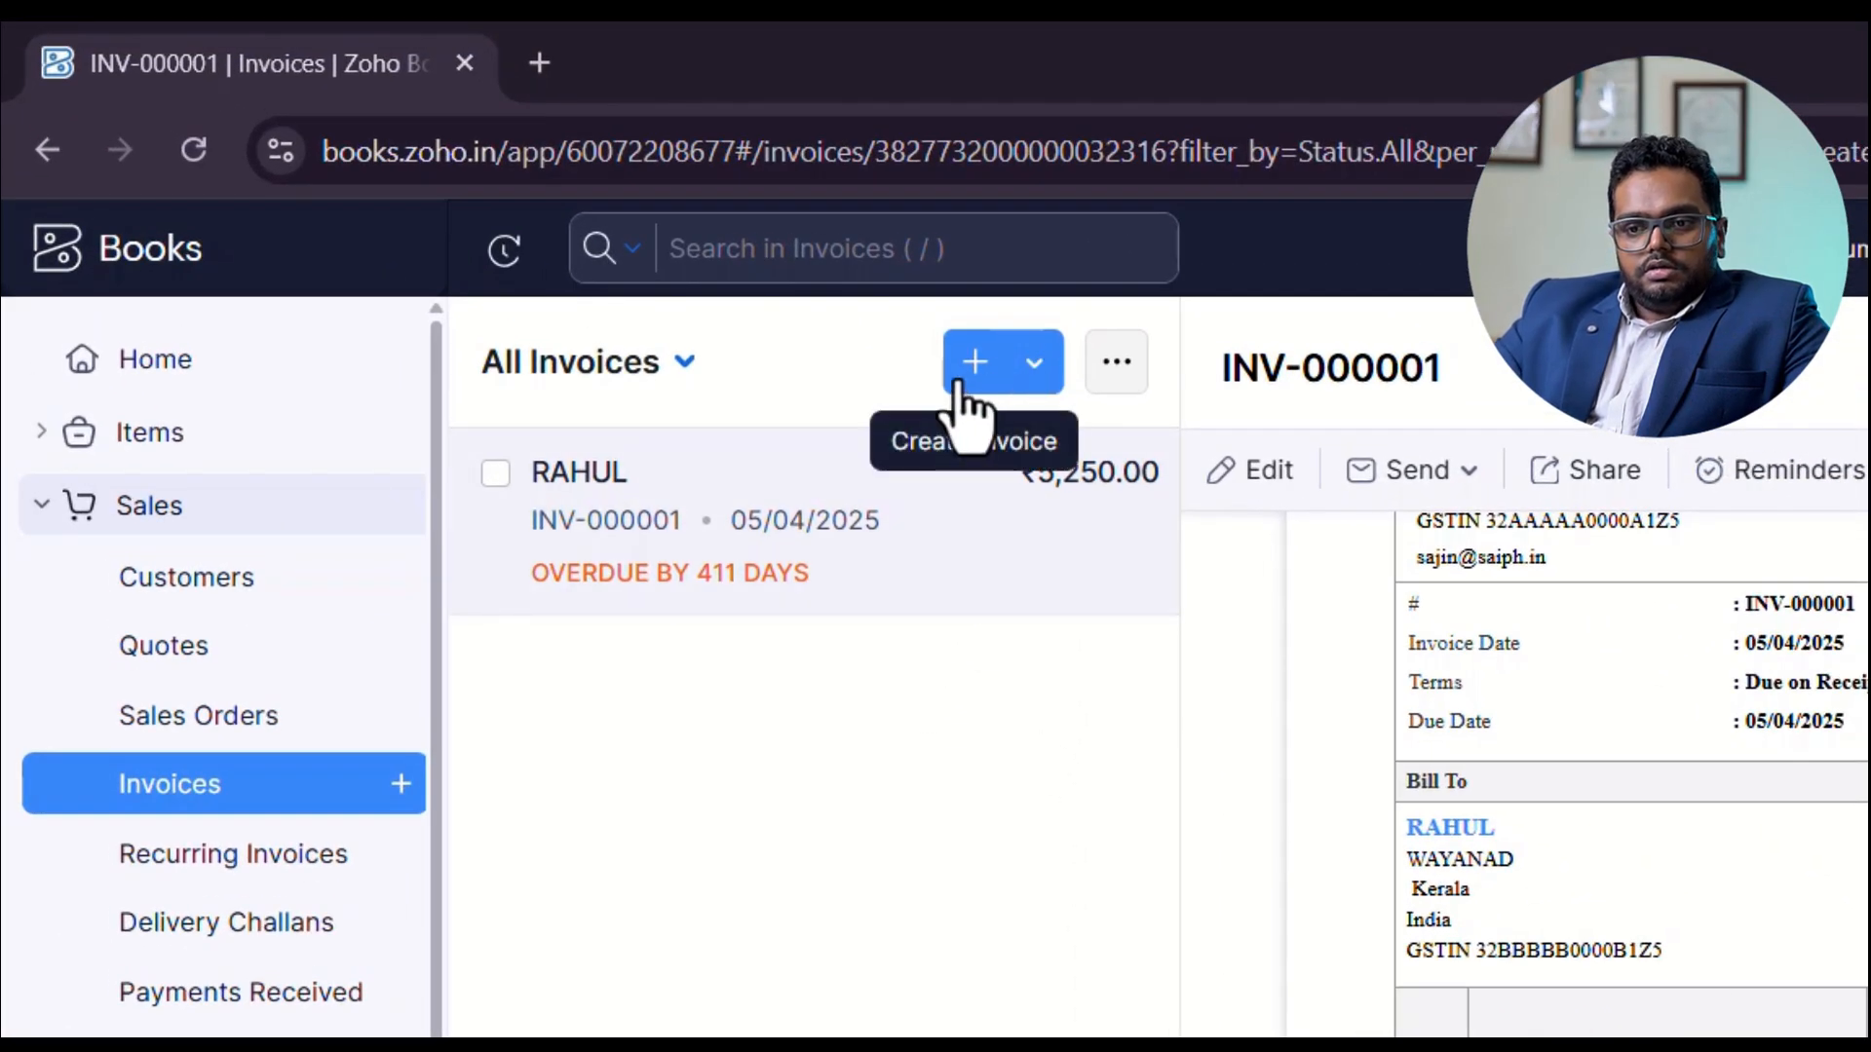
# Start another invoice with the preset transaction preferences and open a new customer form for it.
pyautogui.click(968, 395)
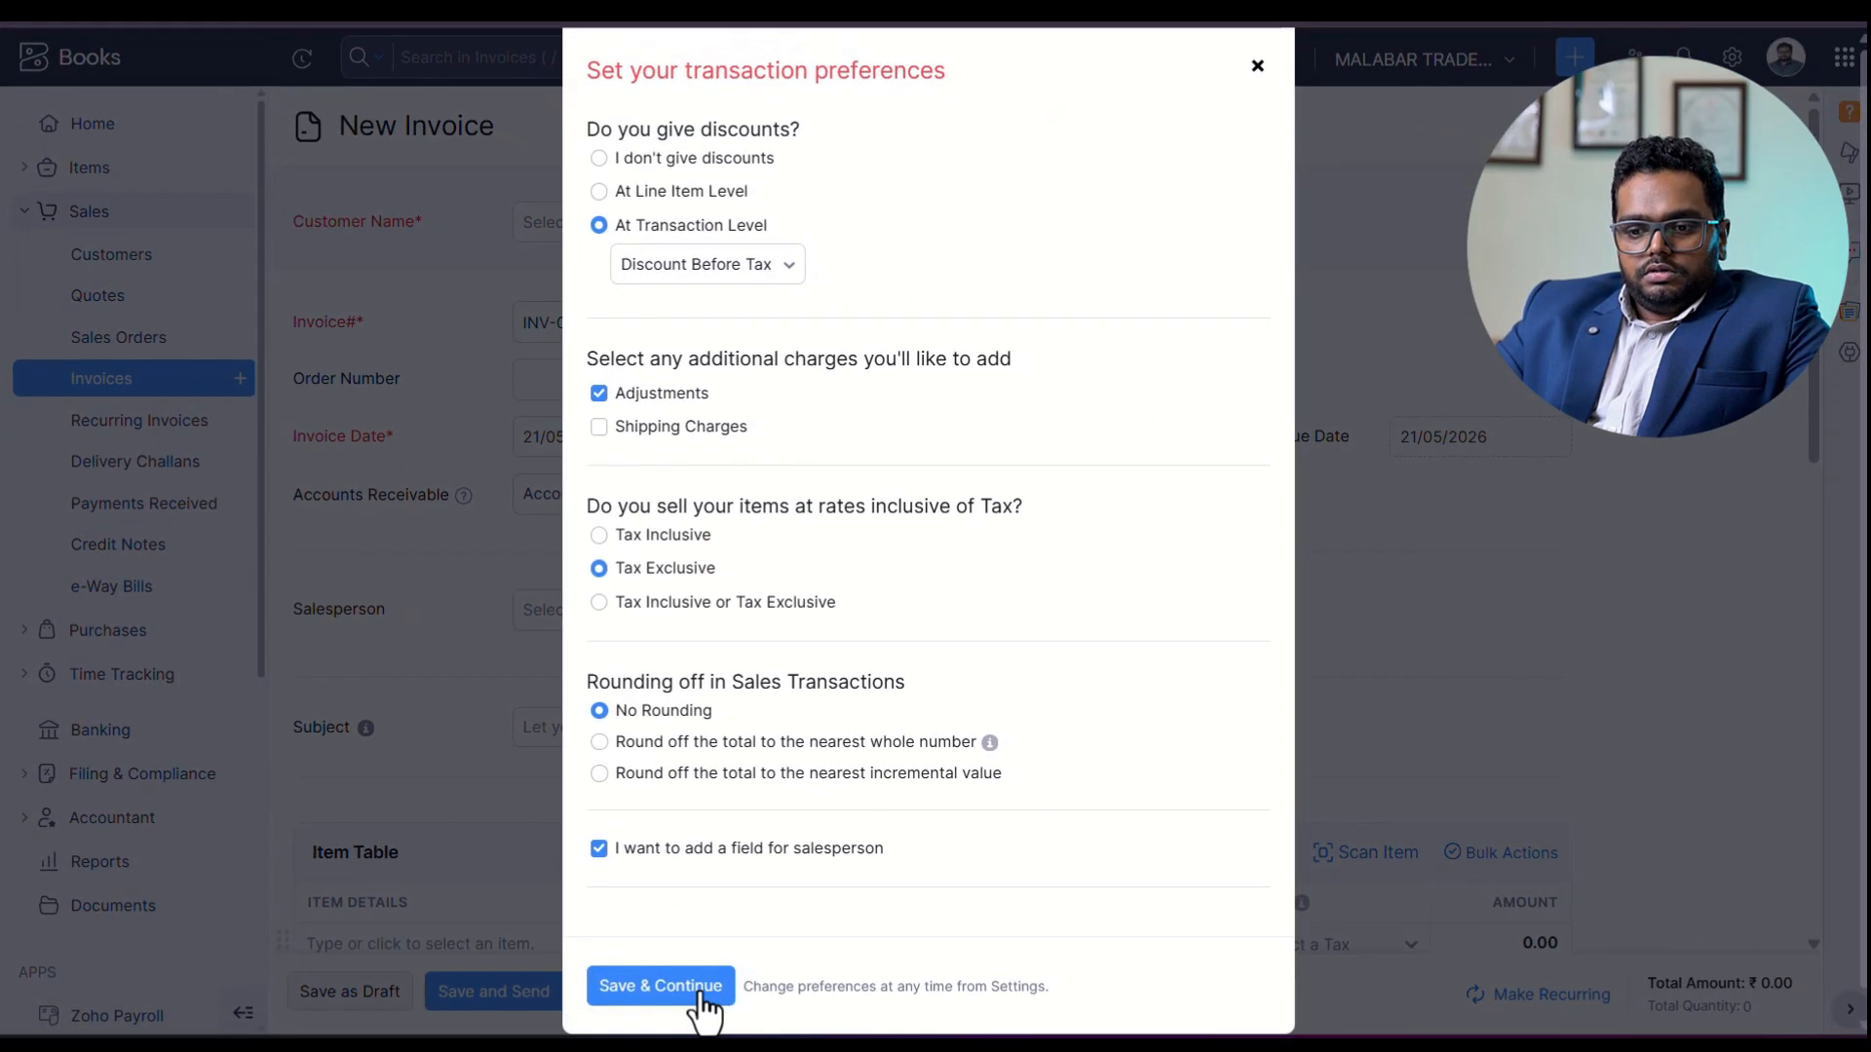
pyautogui.click(624, 1004)
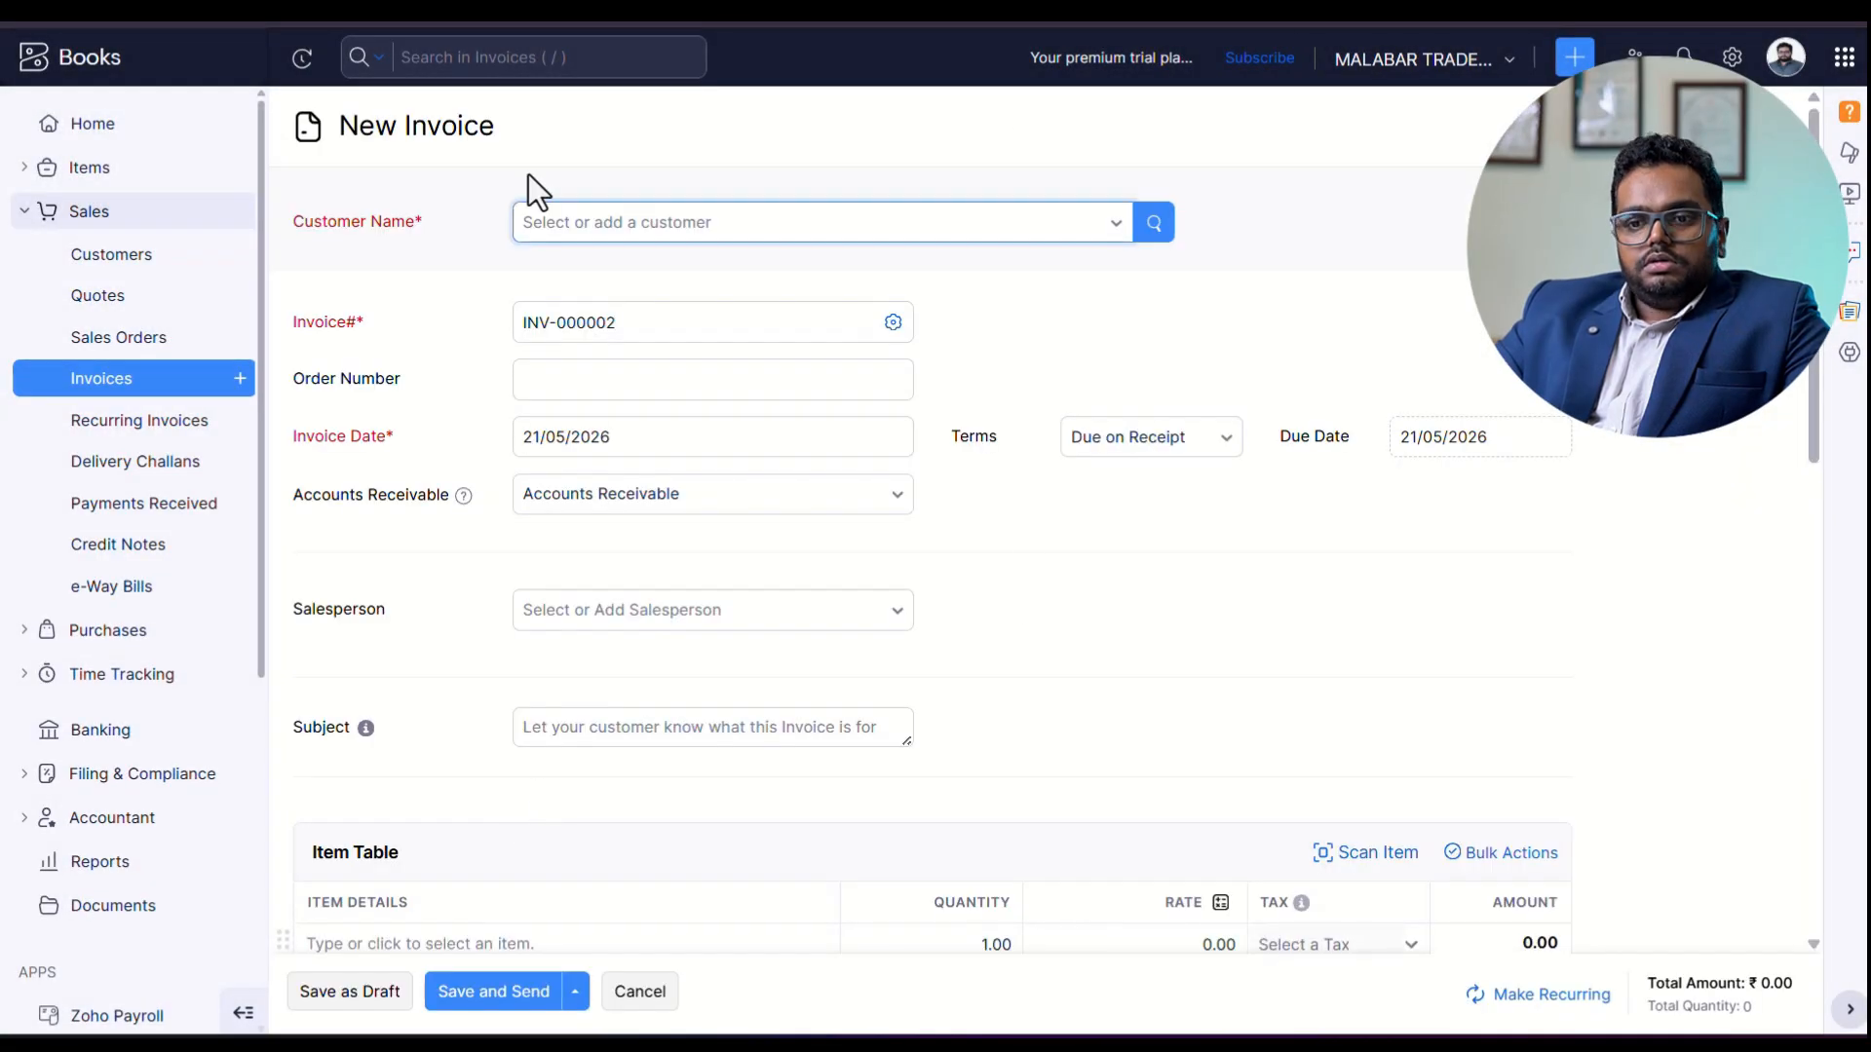
pyautogui.click(681, 228)
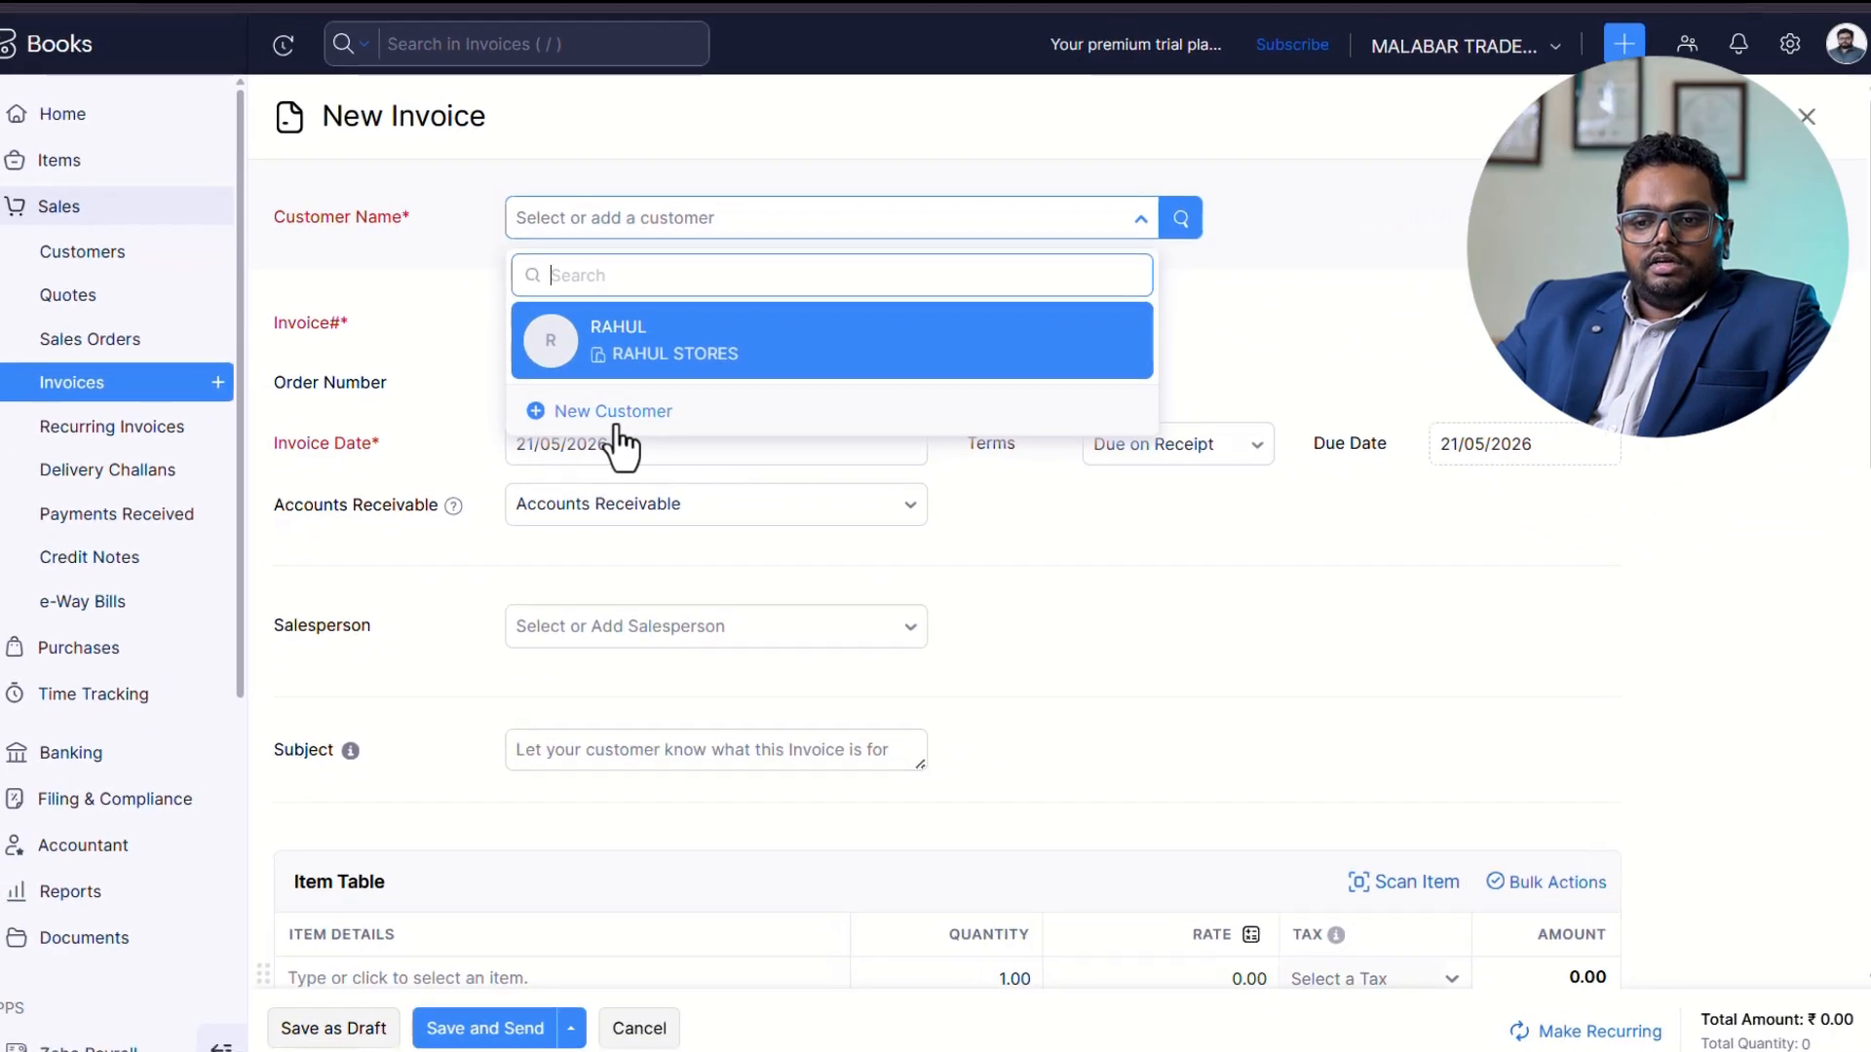
pyautogui.click(616, 425)
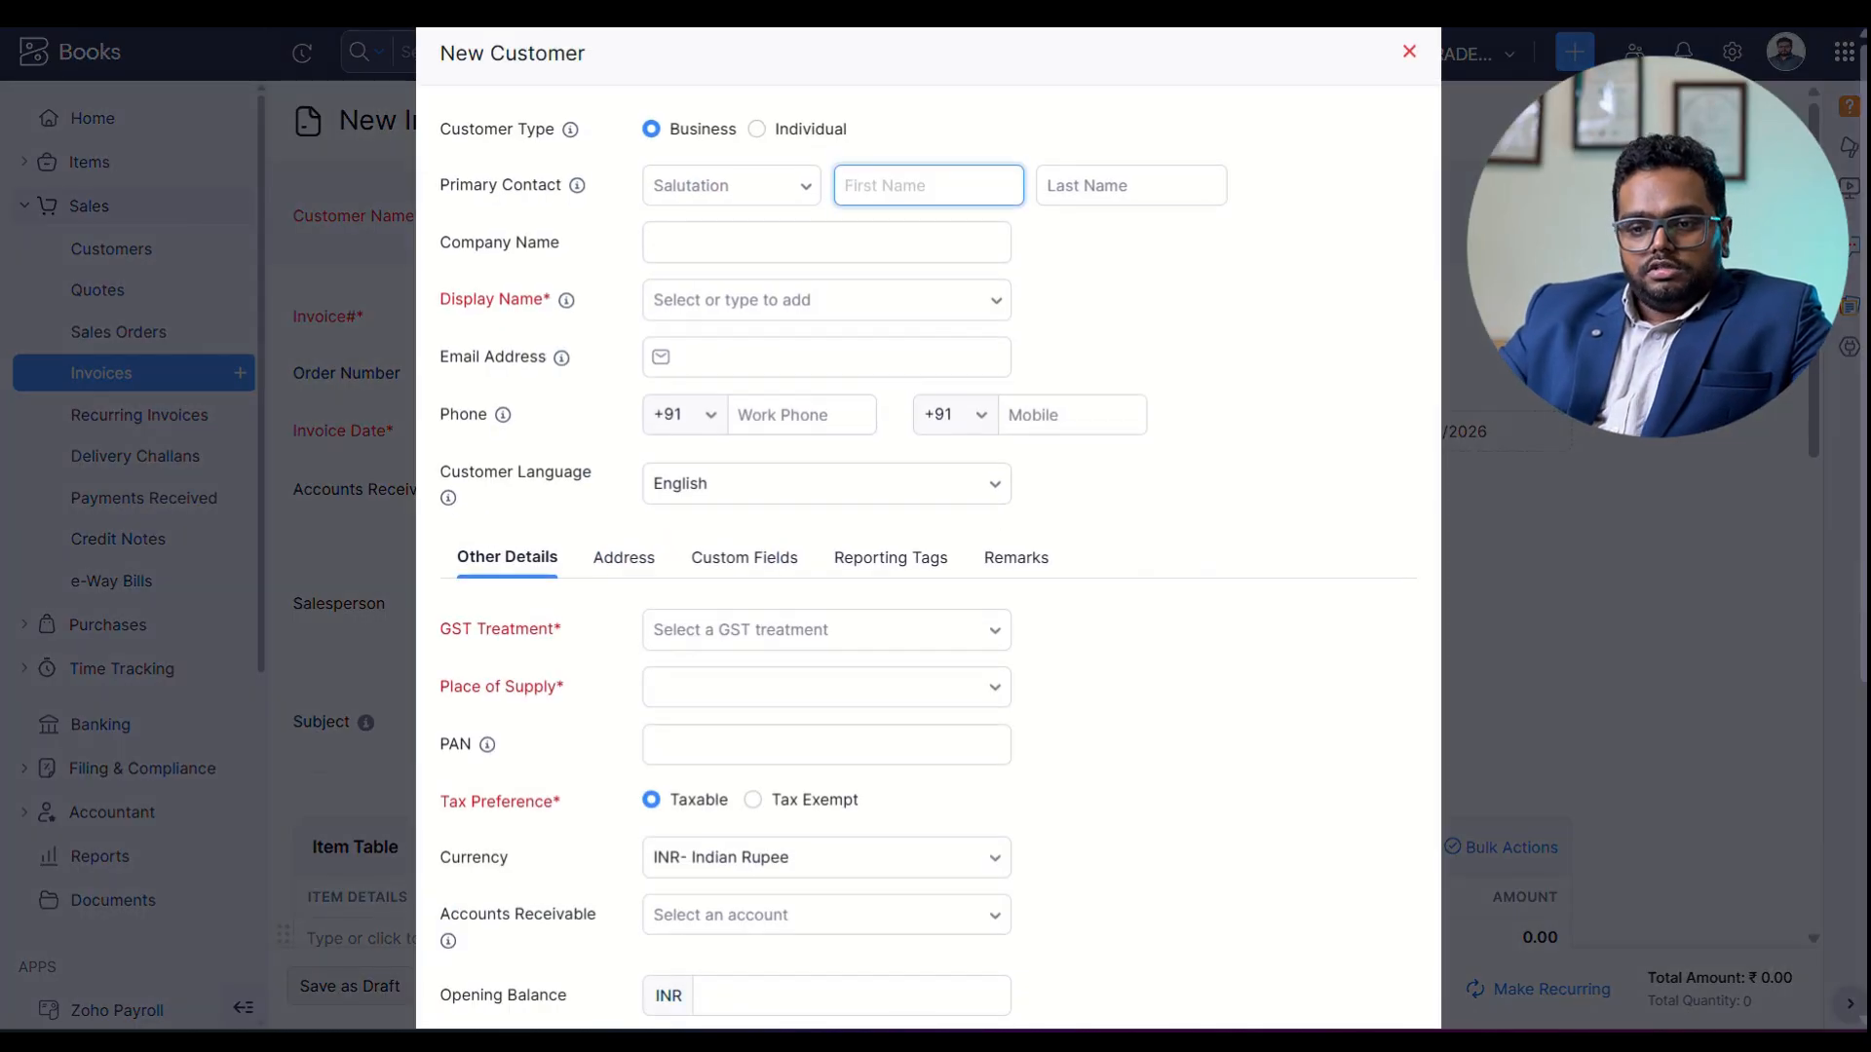
# Enter the primary contact with the salutation Mr. and the customer's first name, and set the company name to CHENNAI MART.
pyautogui.click(751, 187)
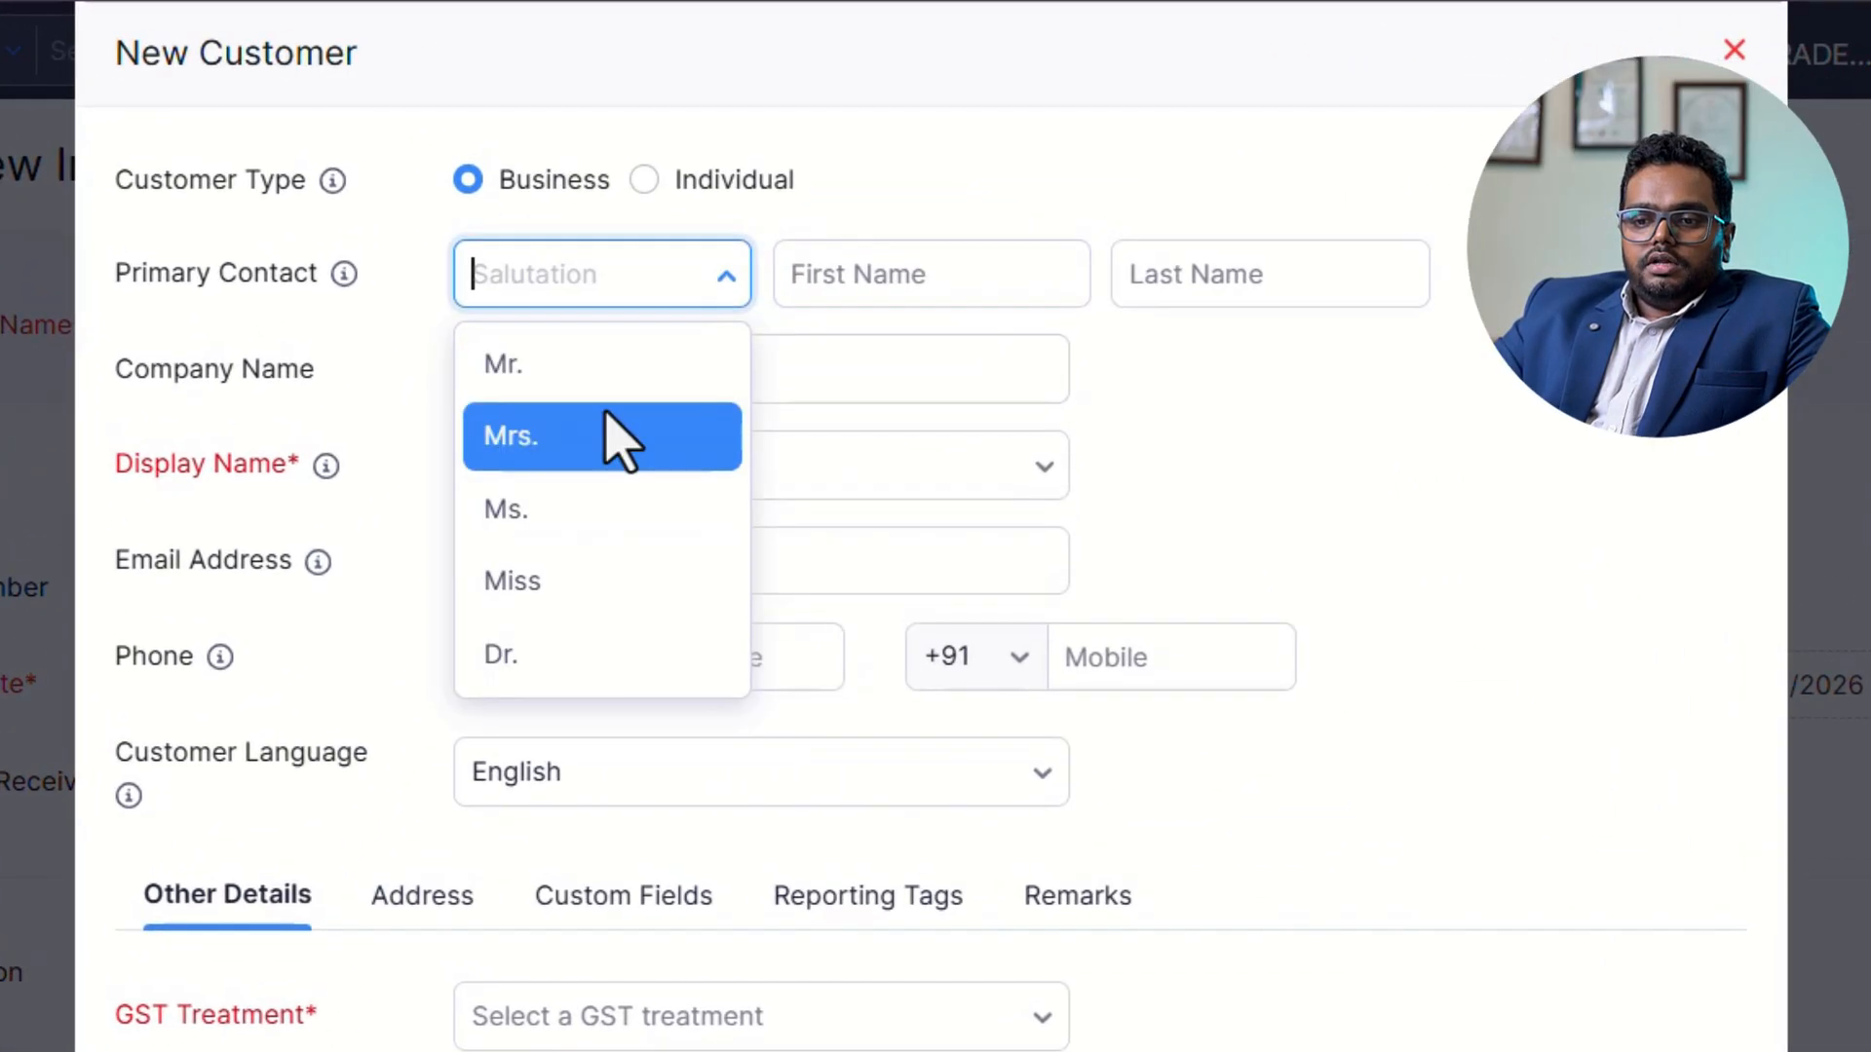
pyautogui.click(670, 239)
pyautogui.click(844, 276)
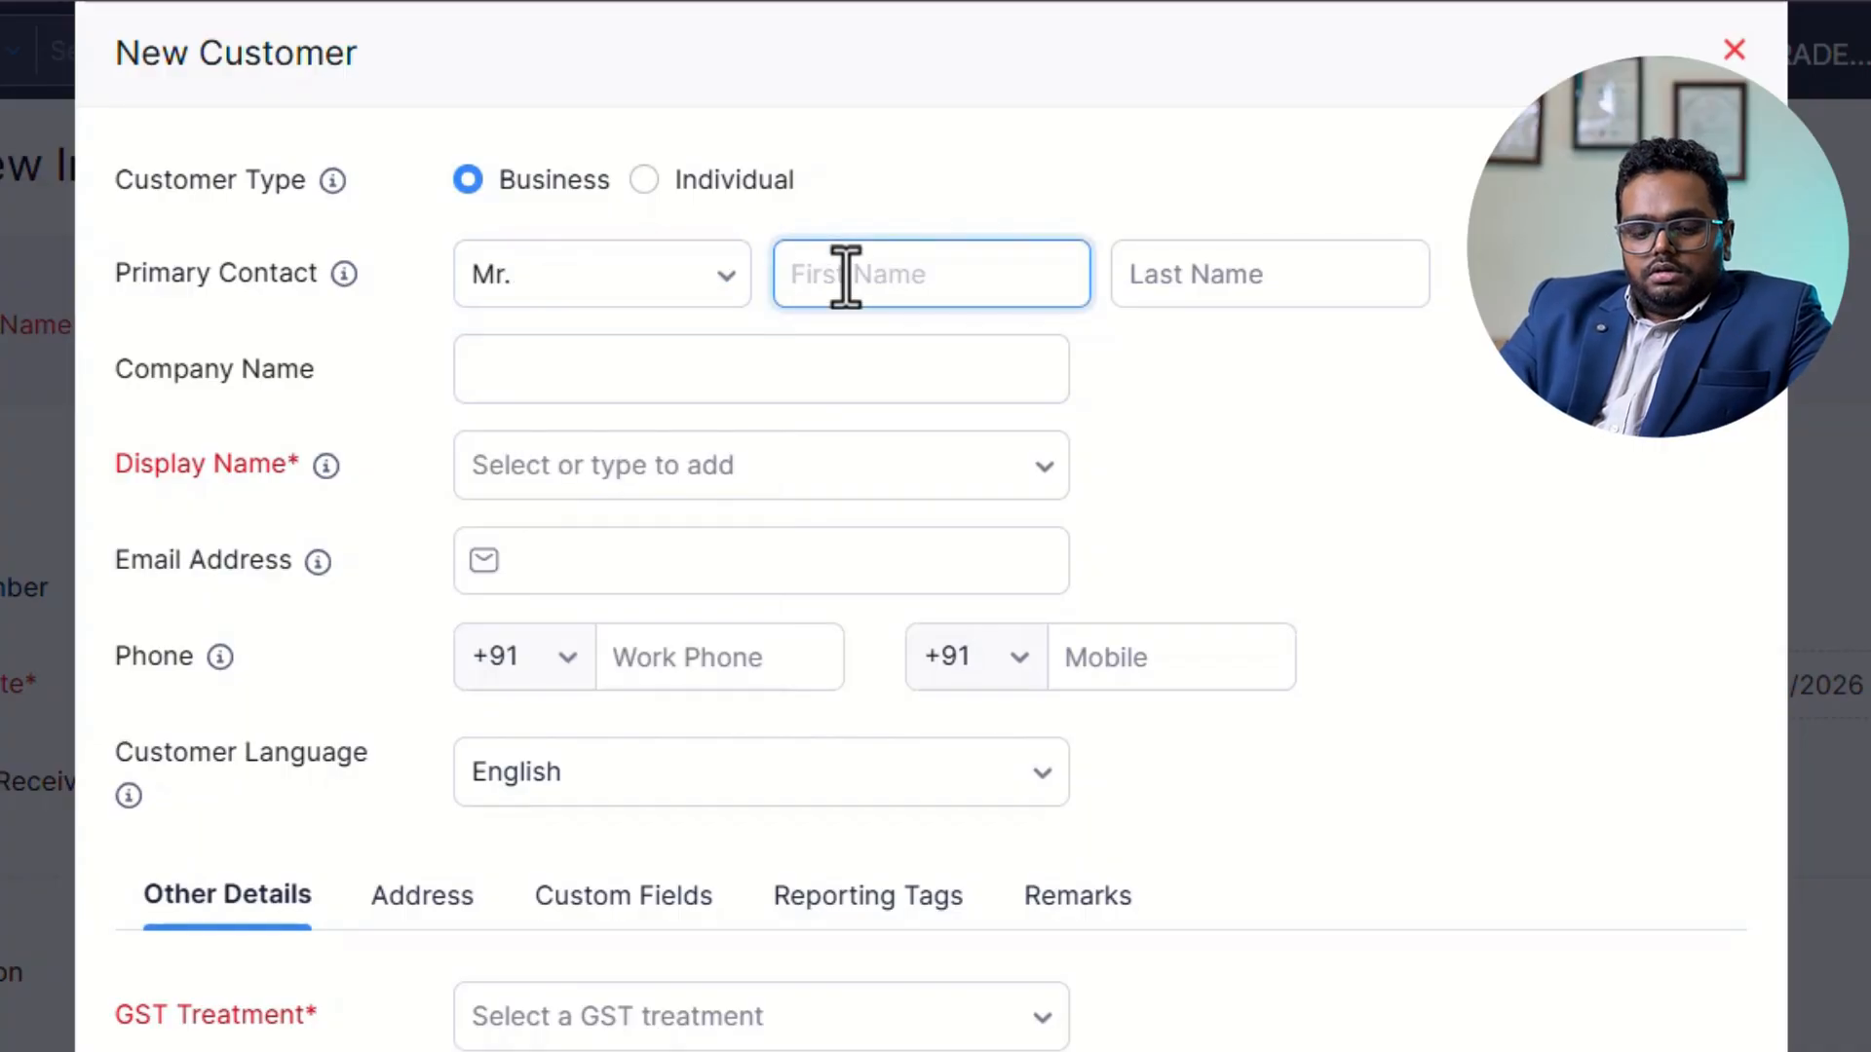
pyautogui.write('ar')
pyautogui.press('BackSpace')
pyautogui.press('BackSpace')
pyautogui.write('A')
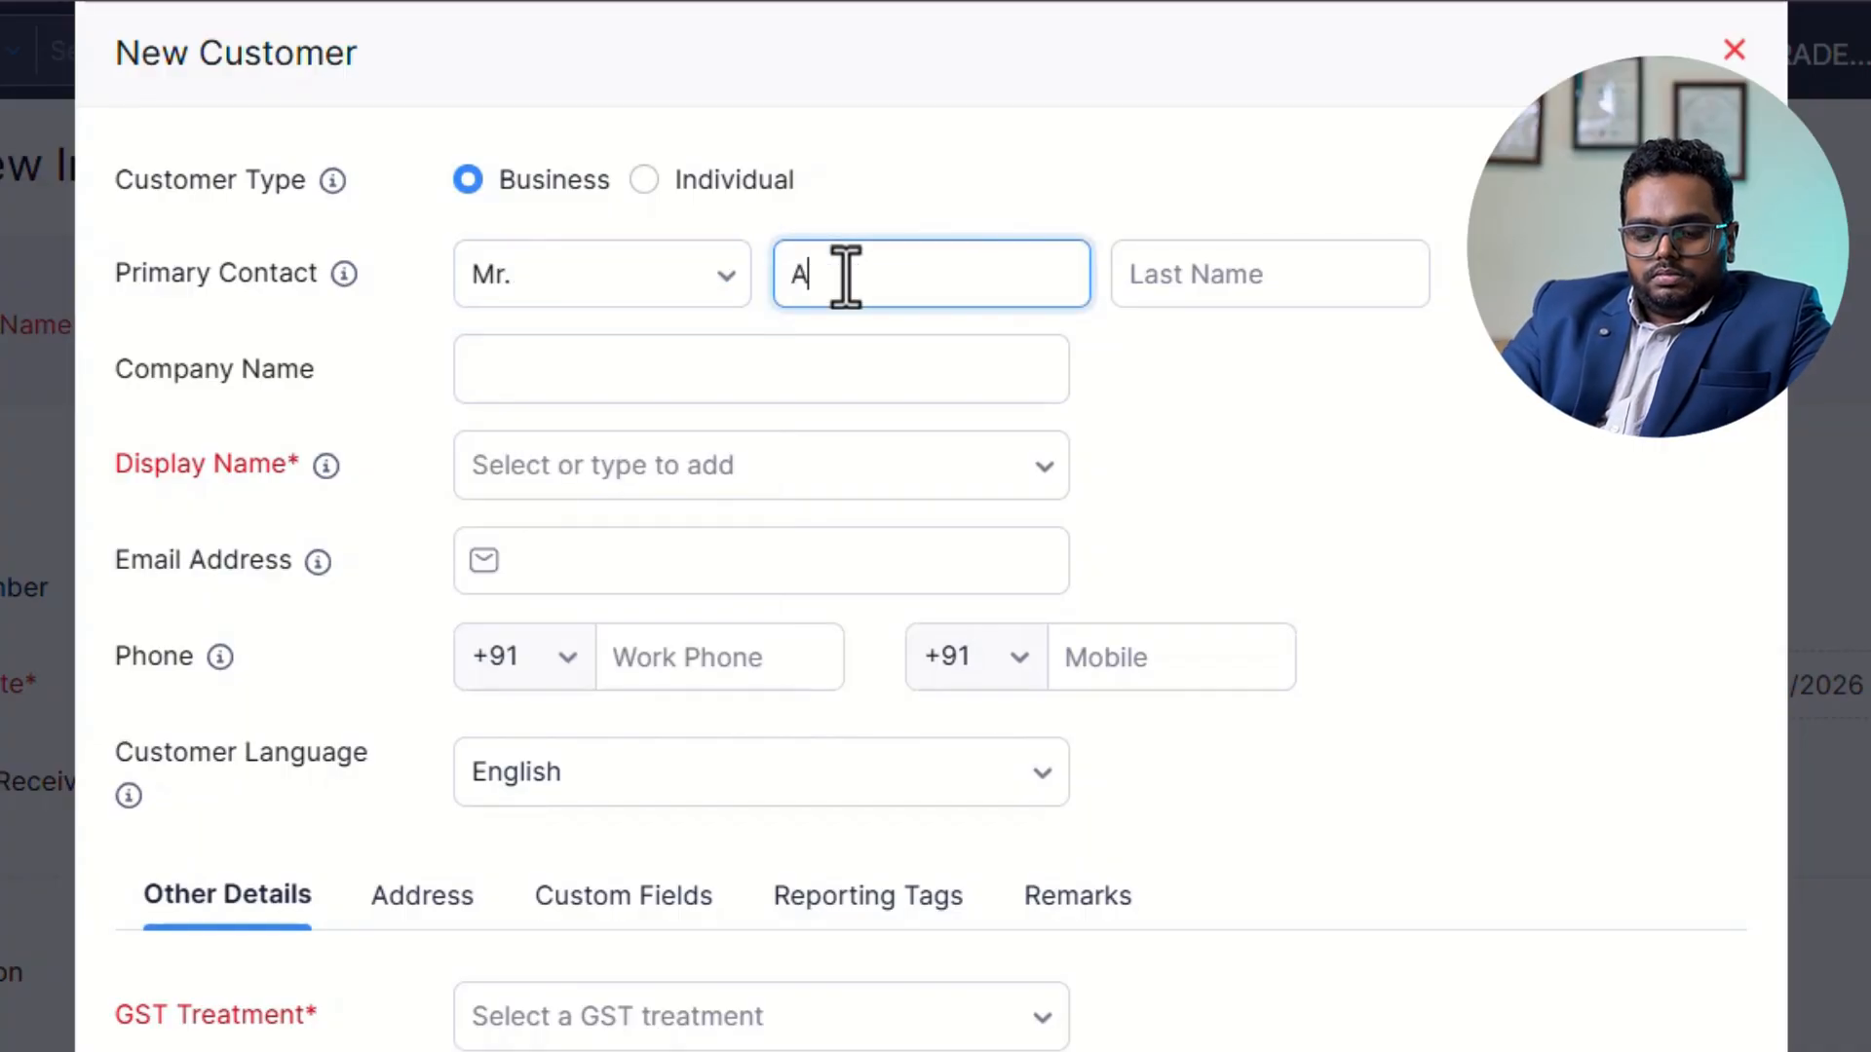
pyautogui.press('Tab')
pyautogui.press('Tab')
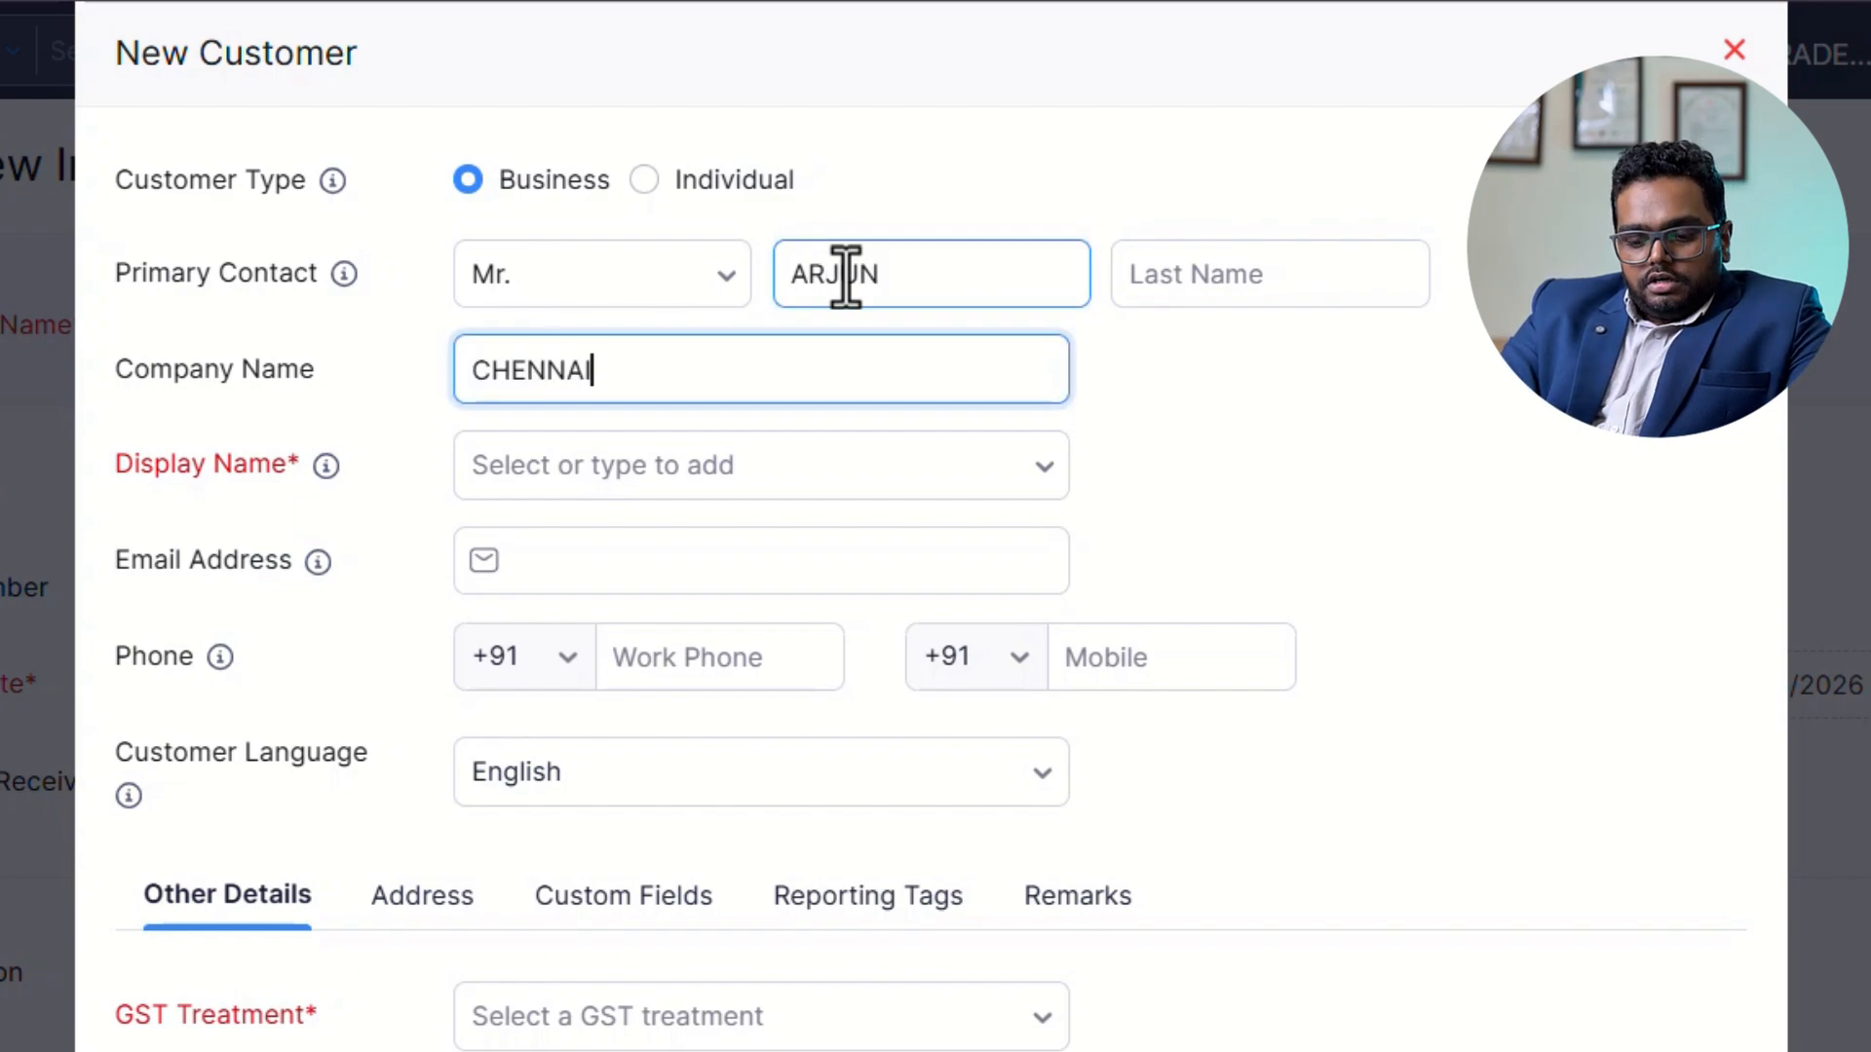
pyautogui.write('ART')
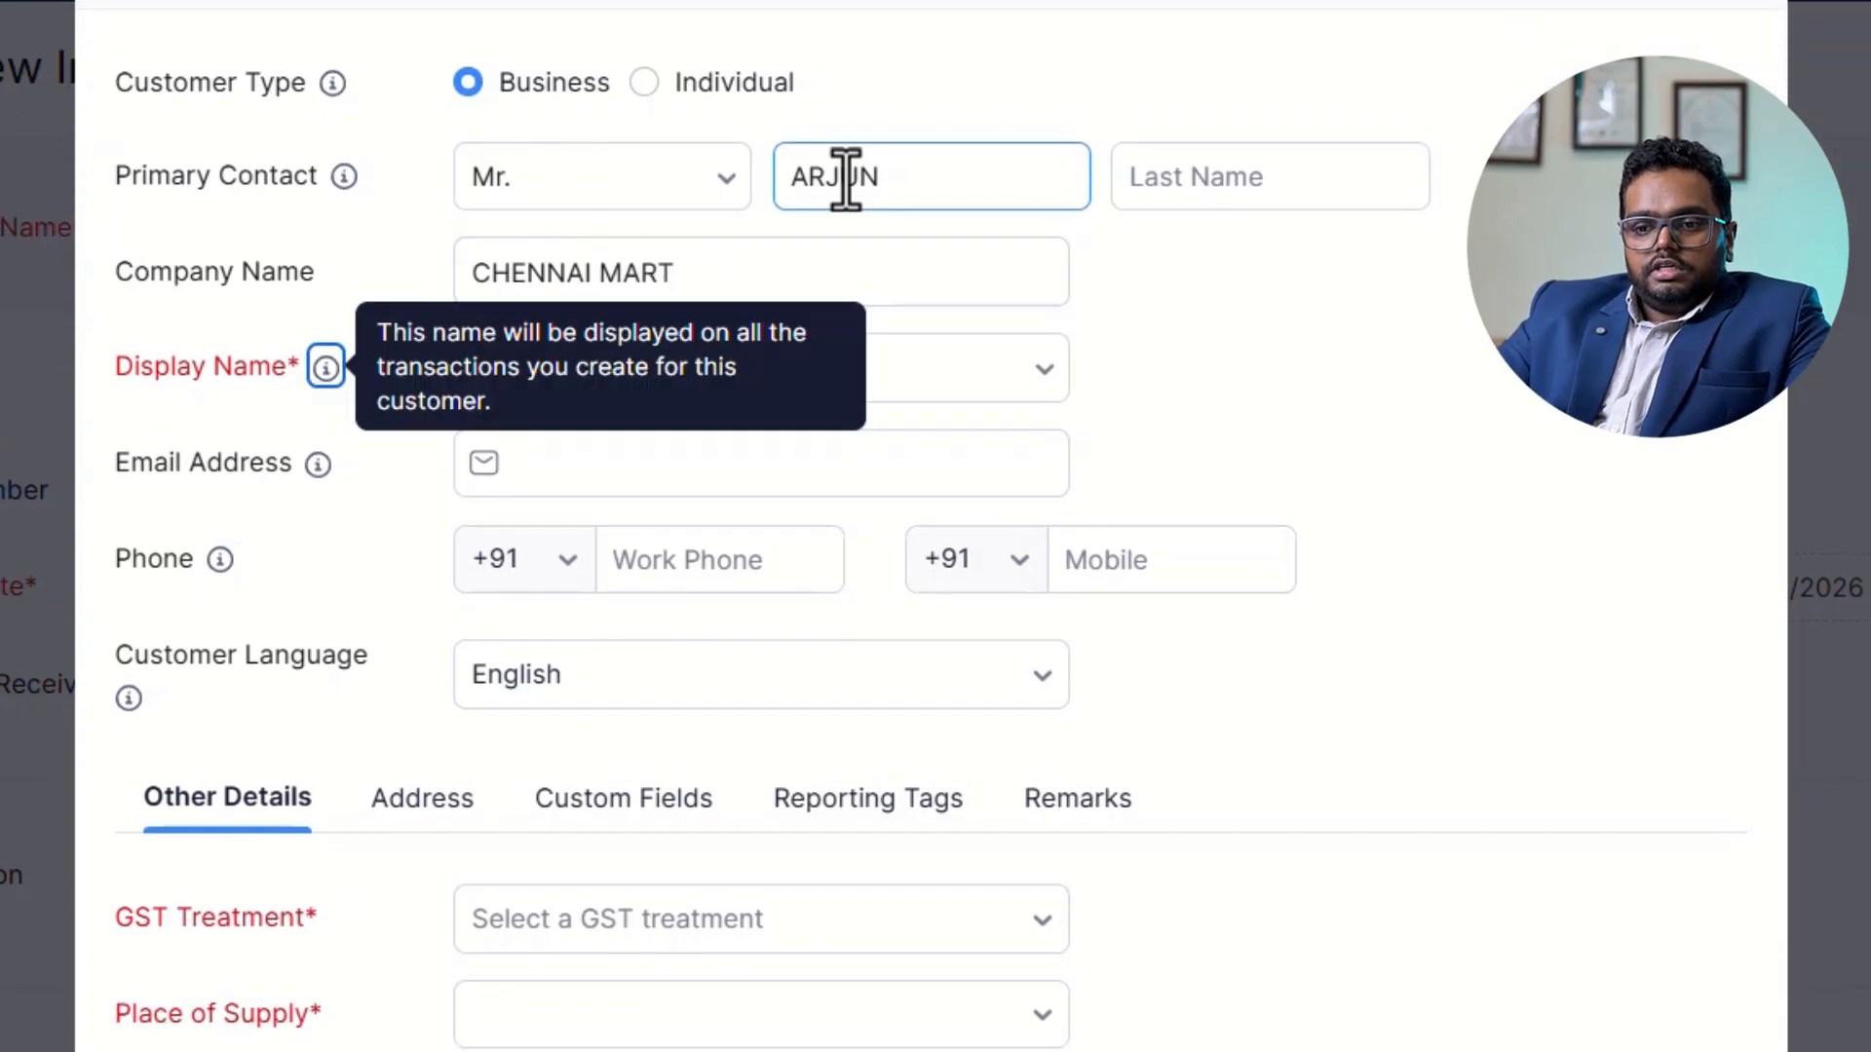
pyautogui.press('Tab')
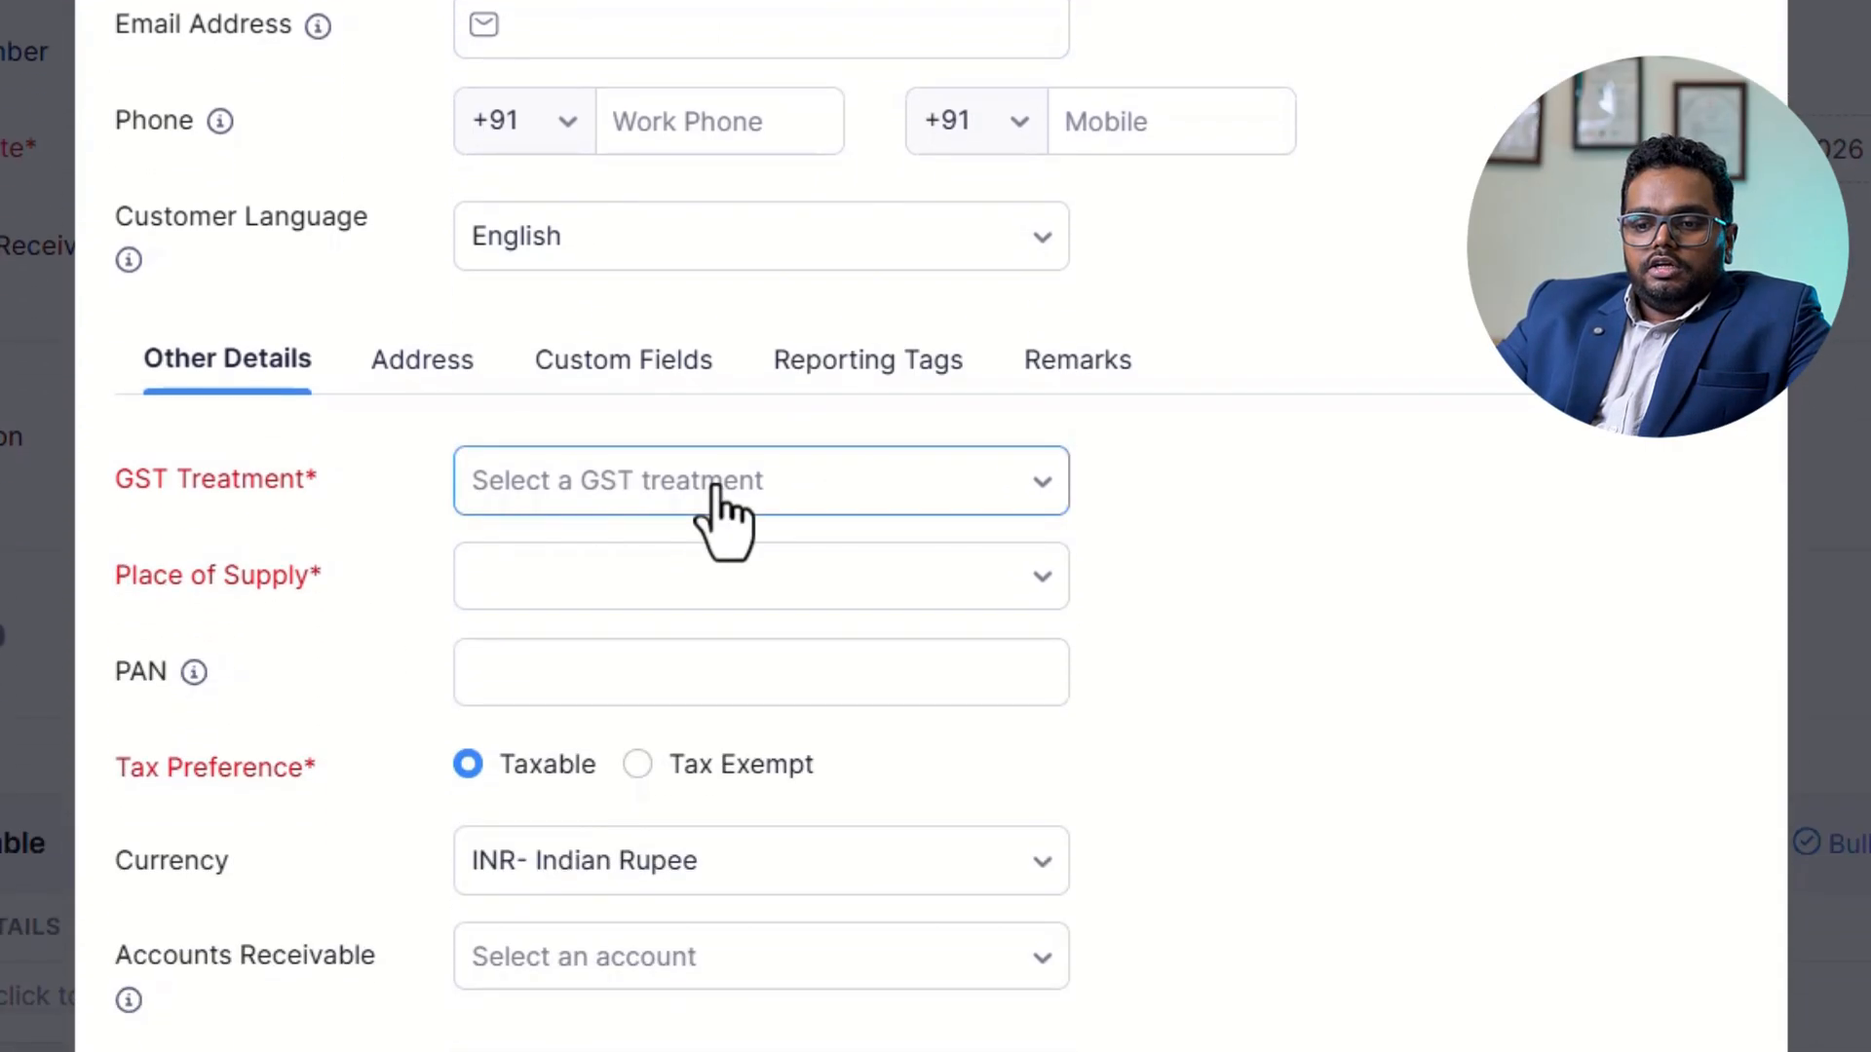
# Set the GST treatment to Registered Business - Regular and enter the customer's GSTIN.
pyautogui.click(711, 931)
pyautogui.click(612, 677)
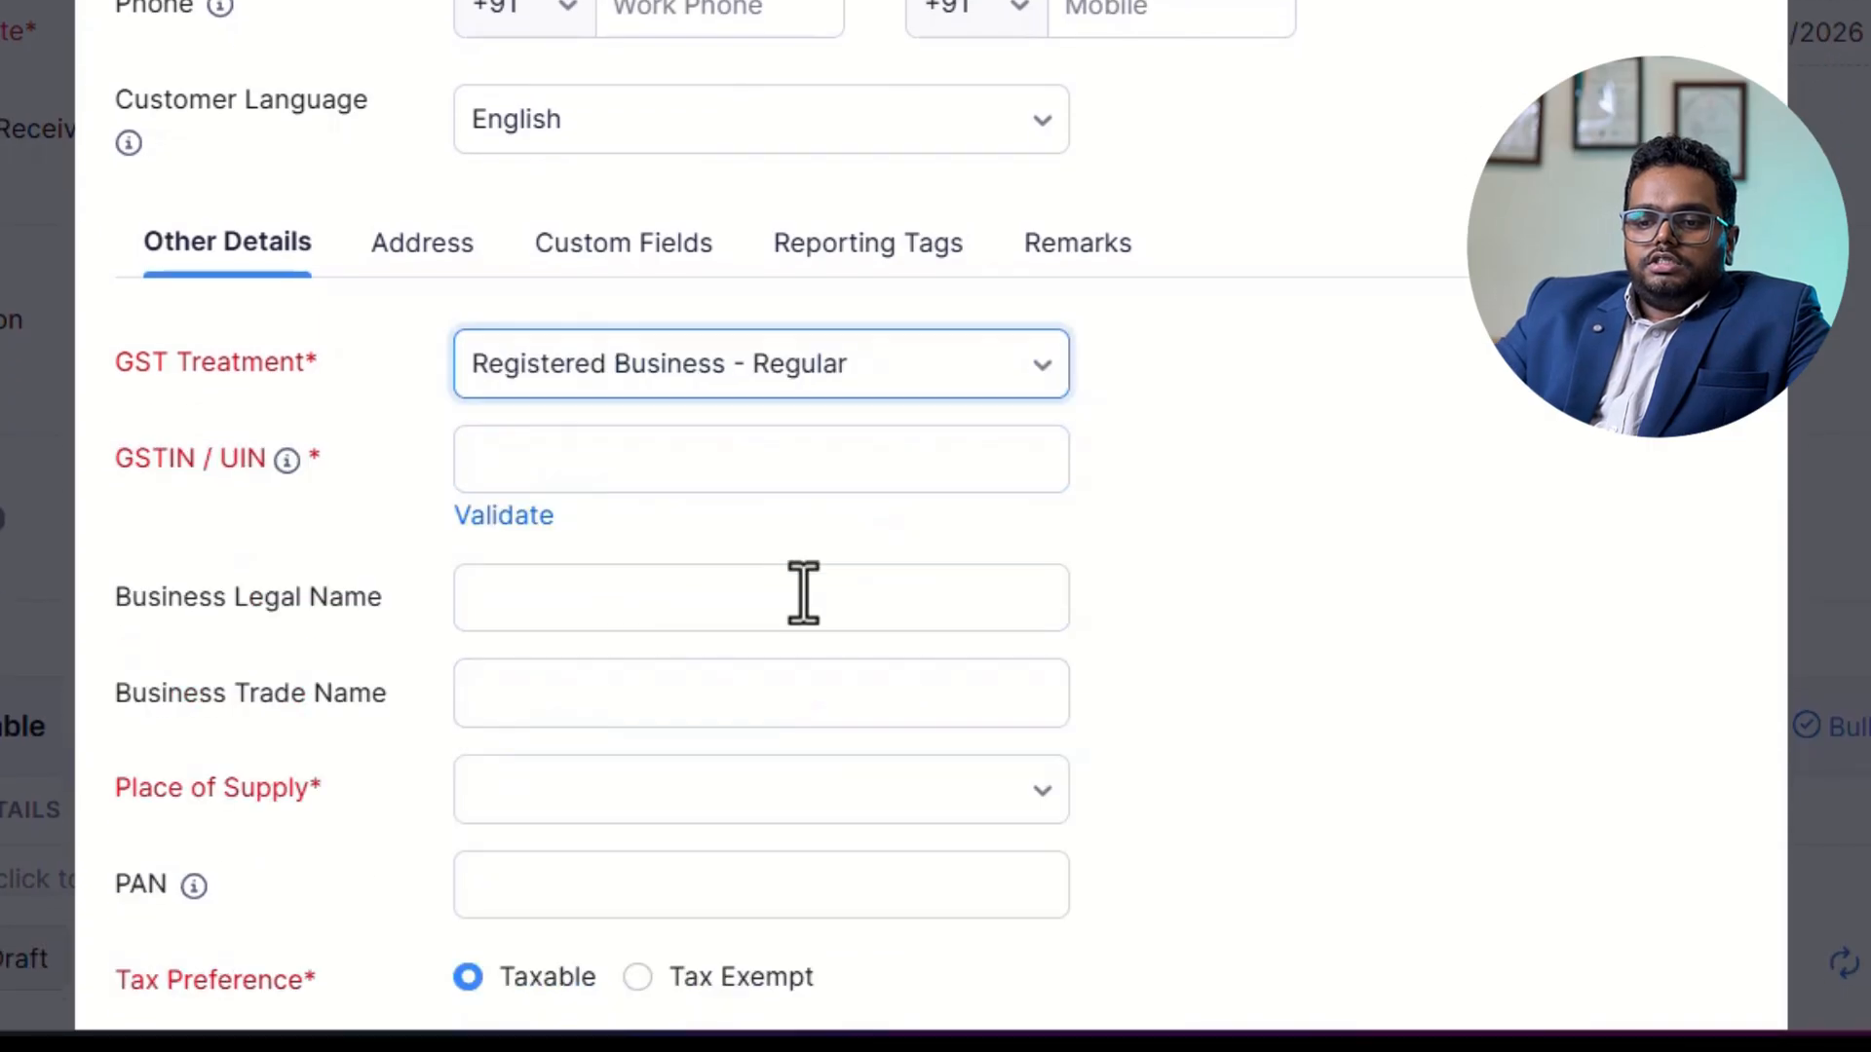
pyautogui.click(691, 477)
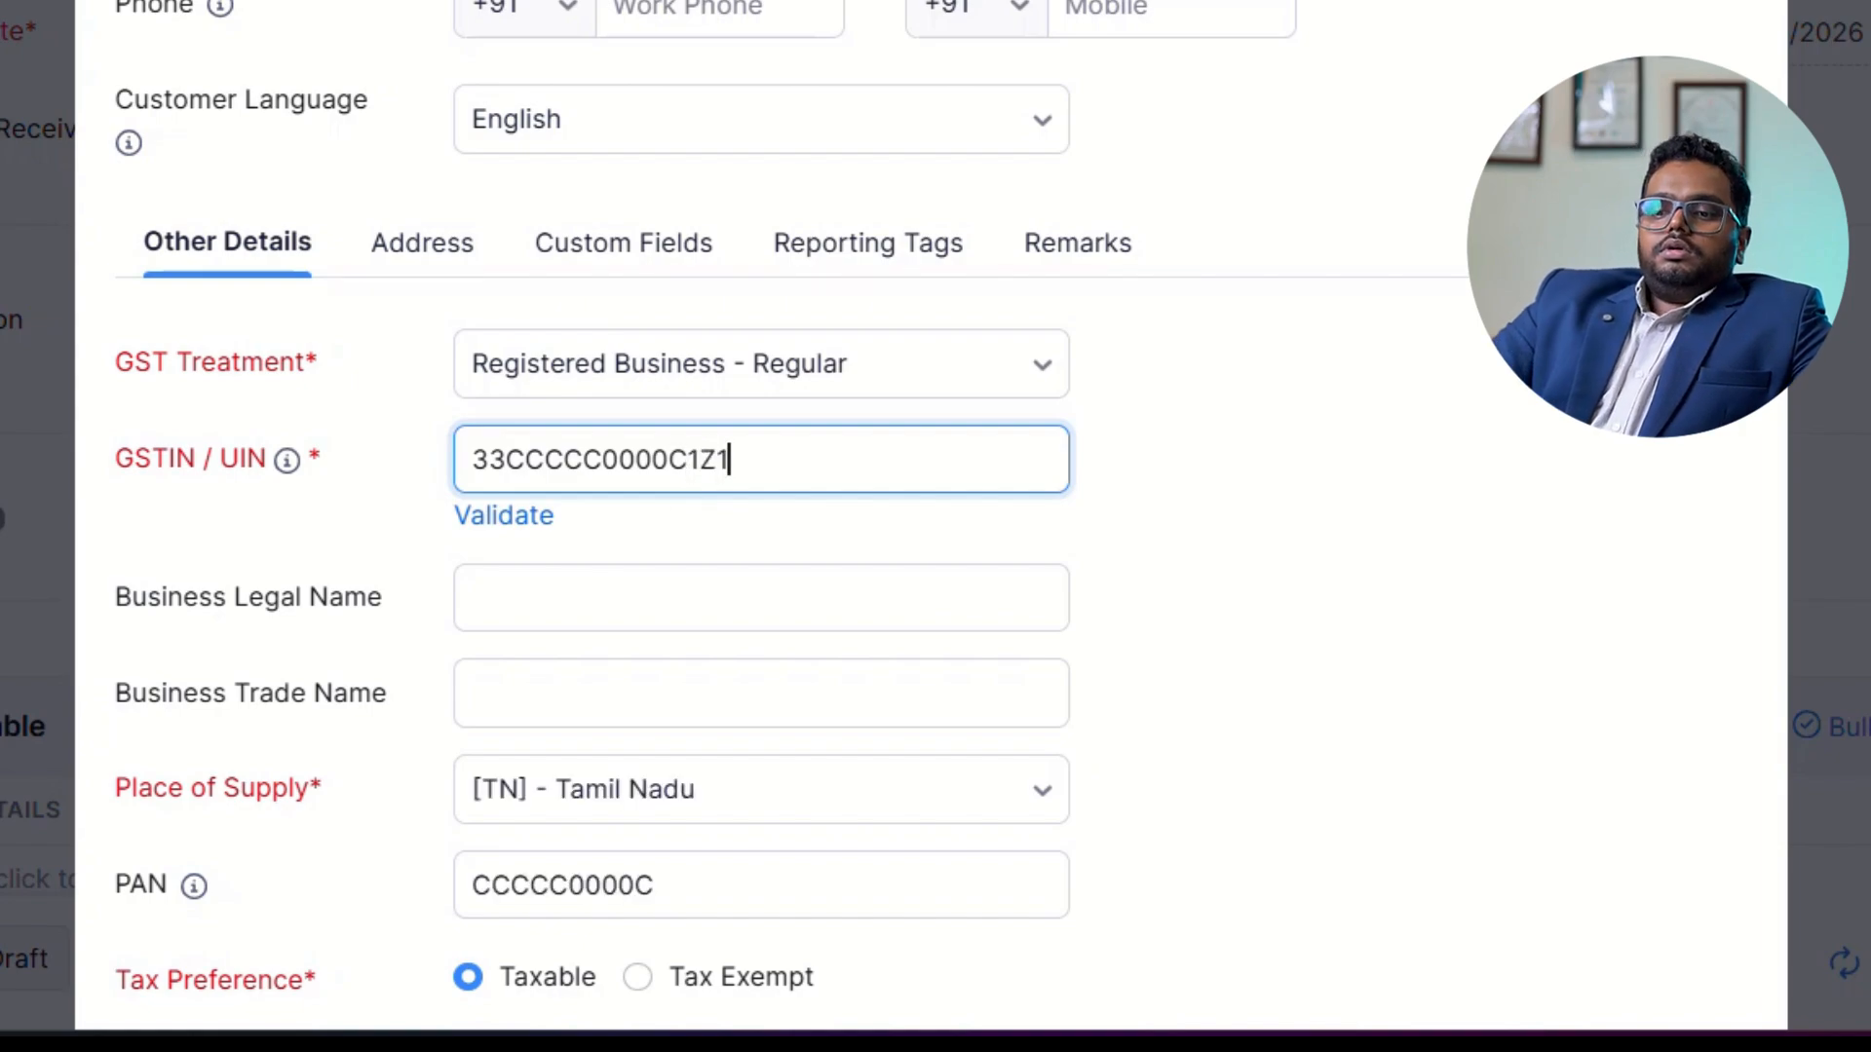
# Set the state in the customer's billing address to Tamil Nadu and save the new customer CHENNAI MART.
pyautogui.click(409, 252)
pyautogui.scroll(-7, 468, 633)
pyautogui.click(478, 364)
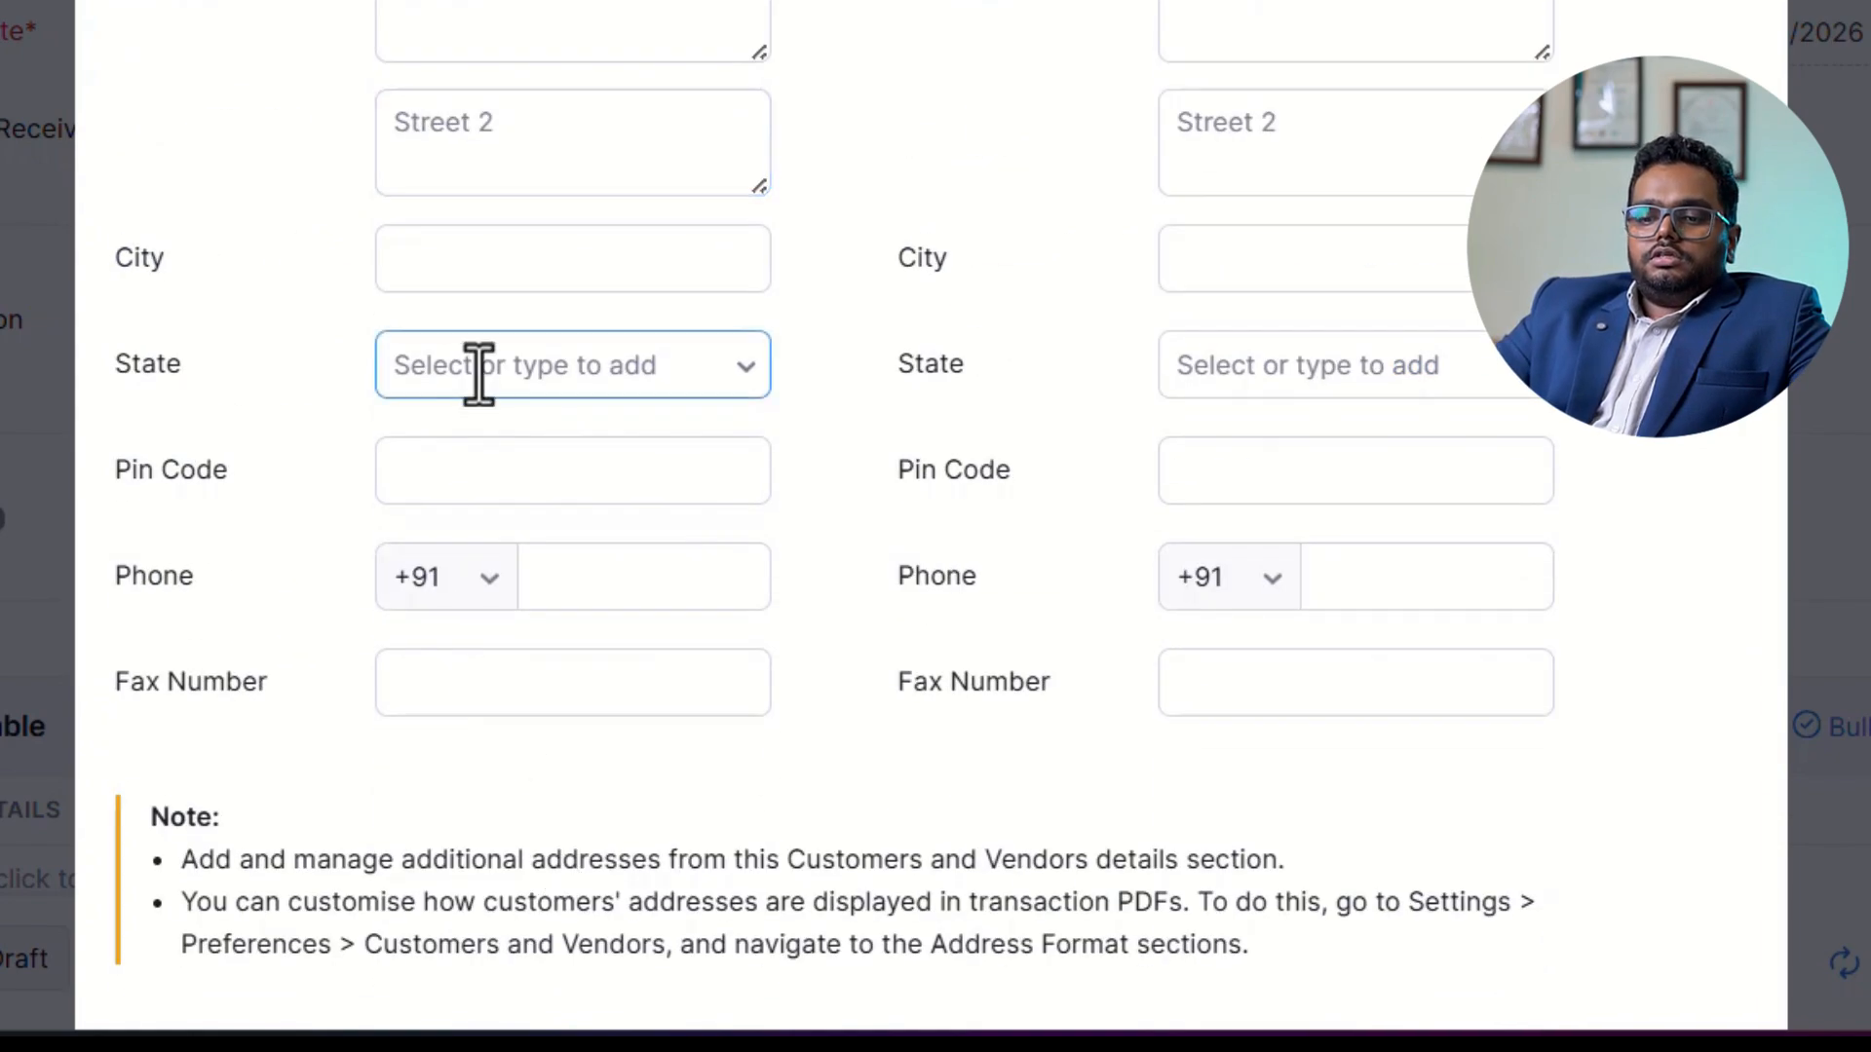
pyautogui.write('TAM')
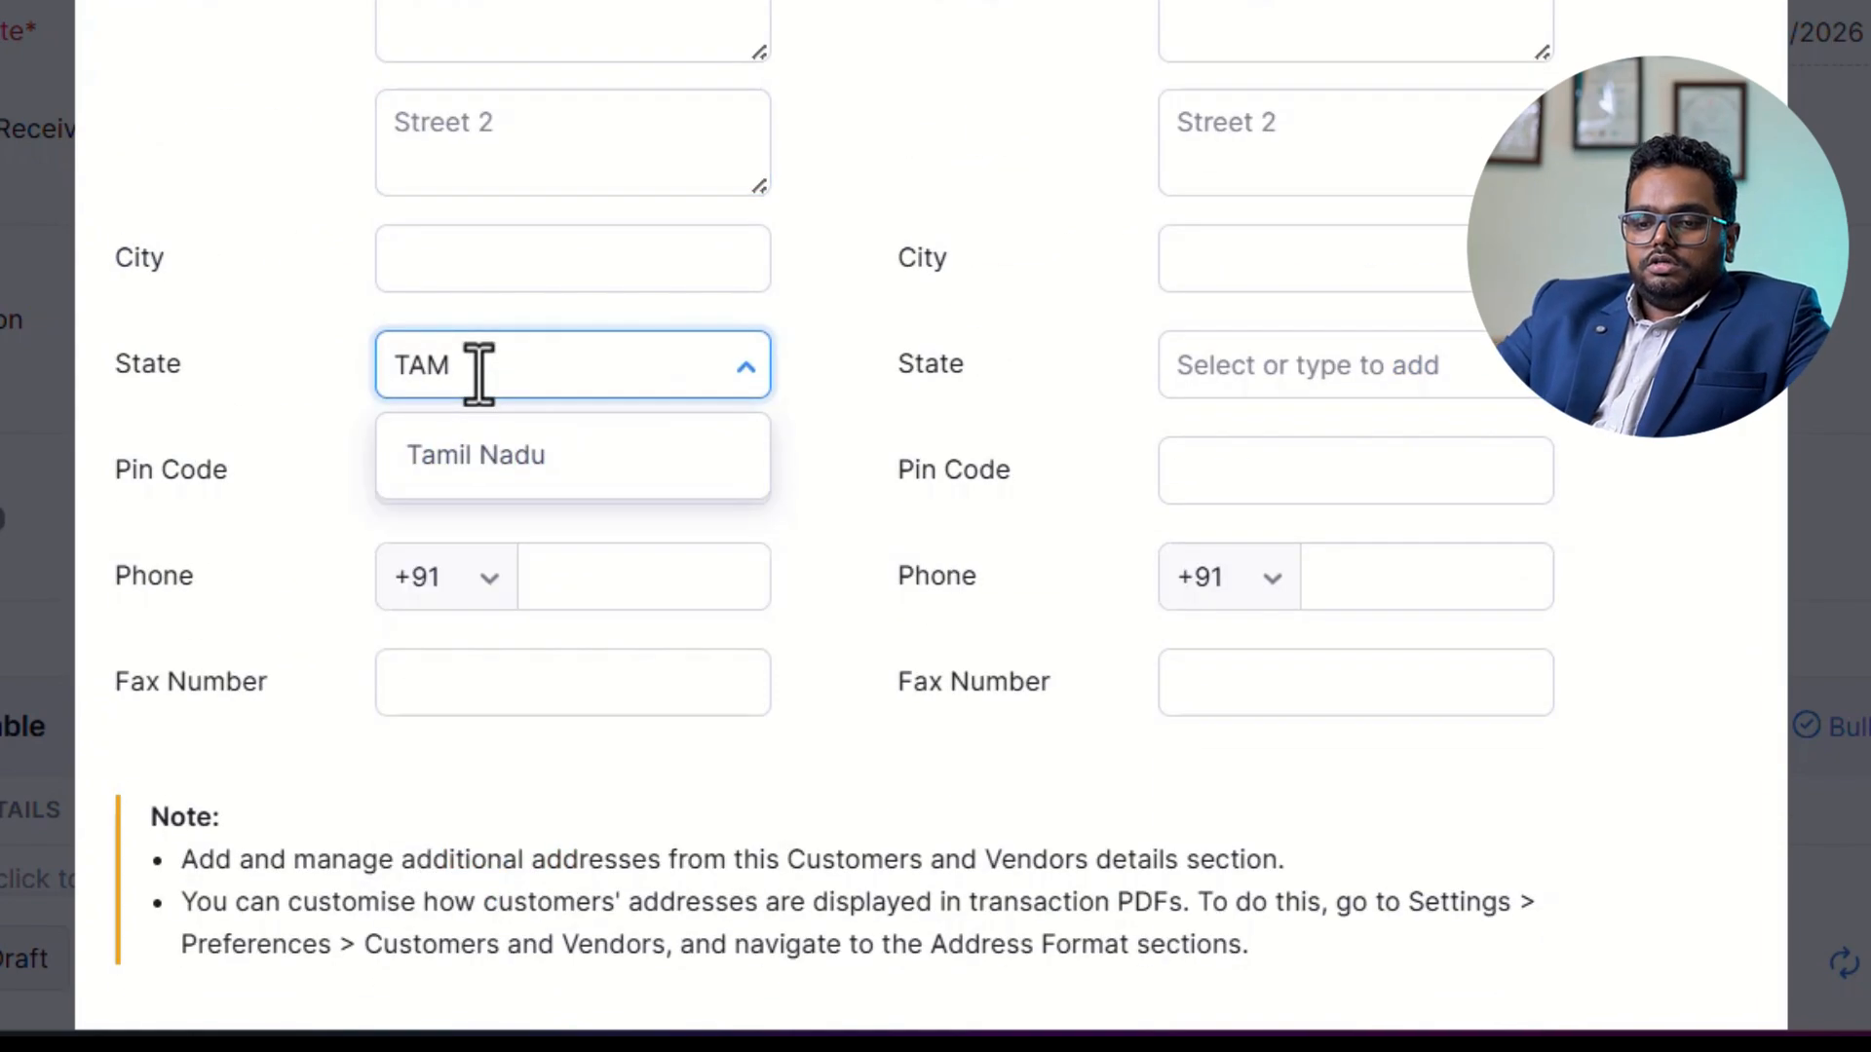
pyautogui.click(643, 554)
pyautogui.click(806, 543)
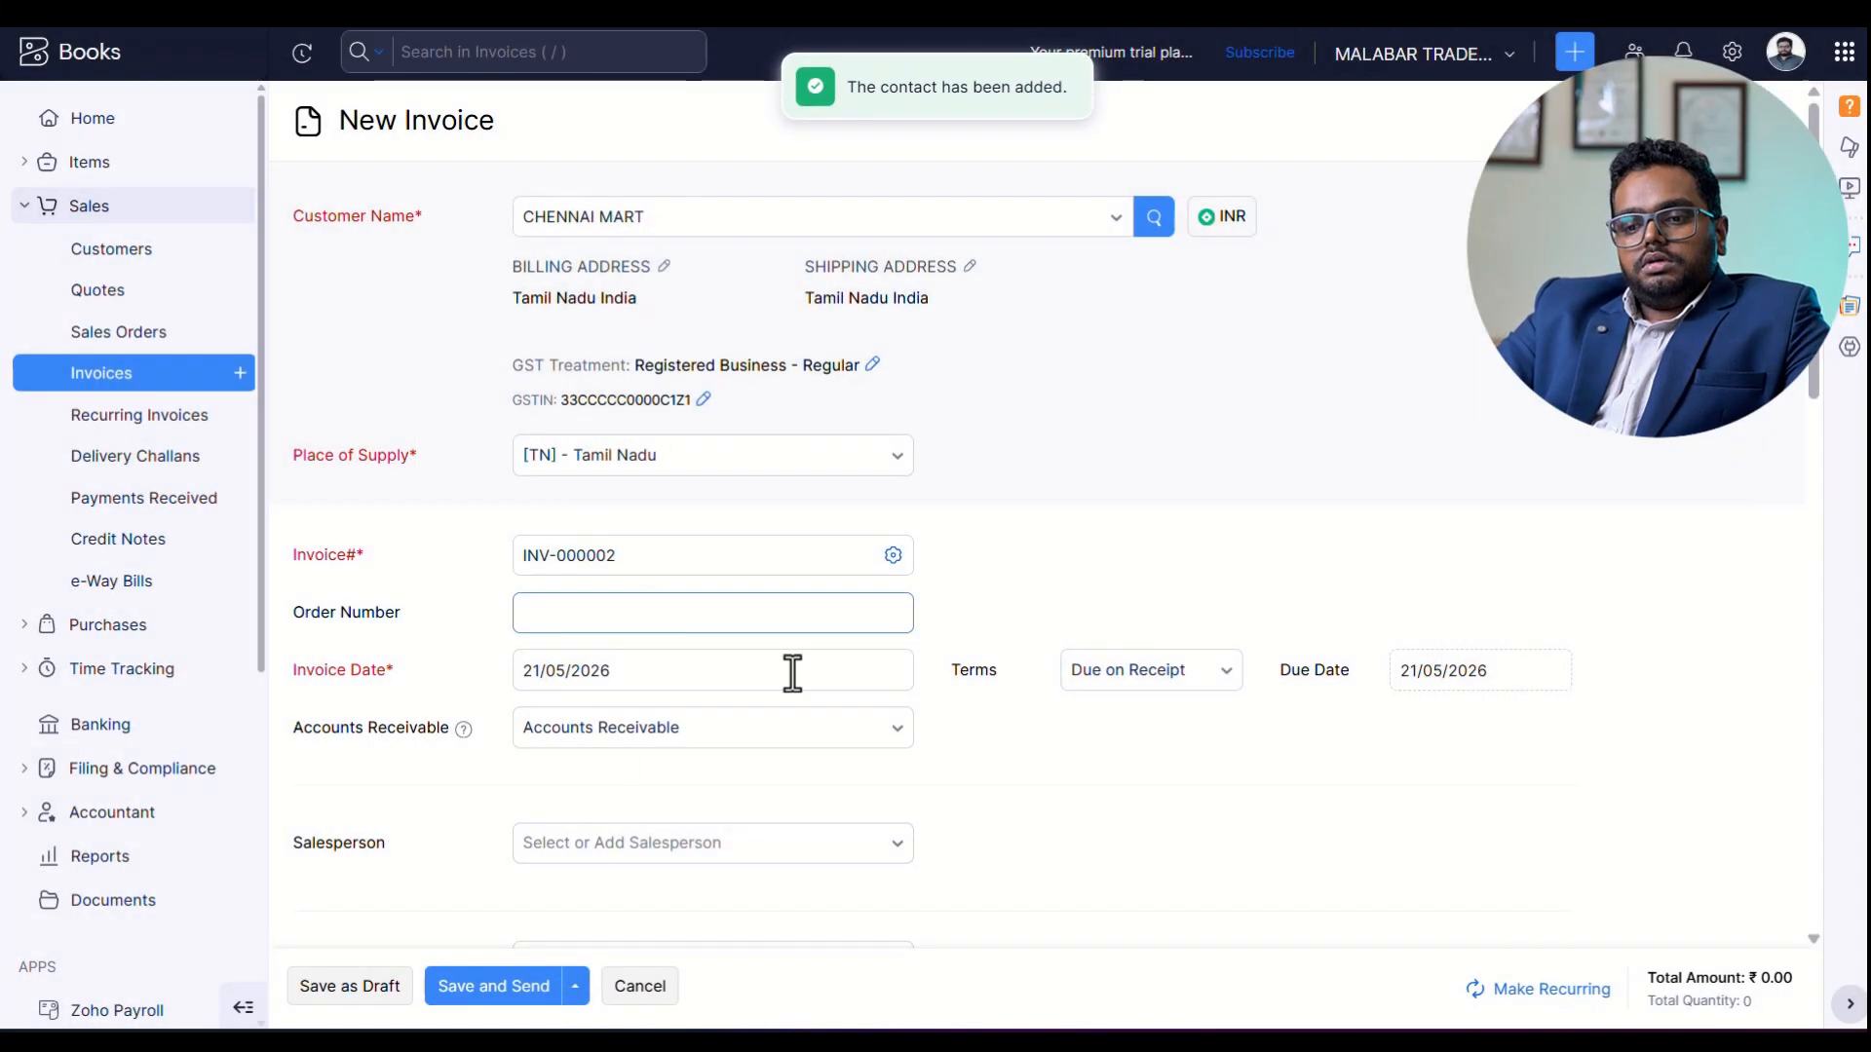
# Set the invoice date of the CHENNAI MART invoice to 08/04/2025.
pyautogui.scroll(-5, 794, 672)
pyautogui.scroll(8, 698, 647)
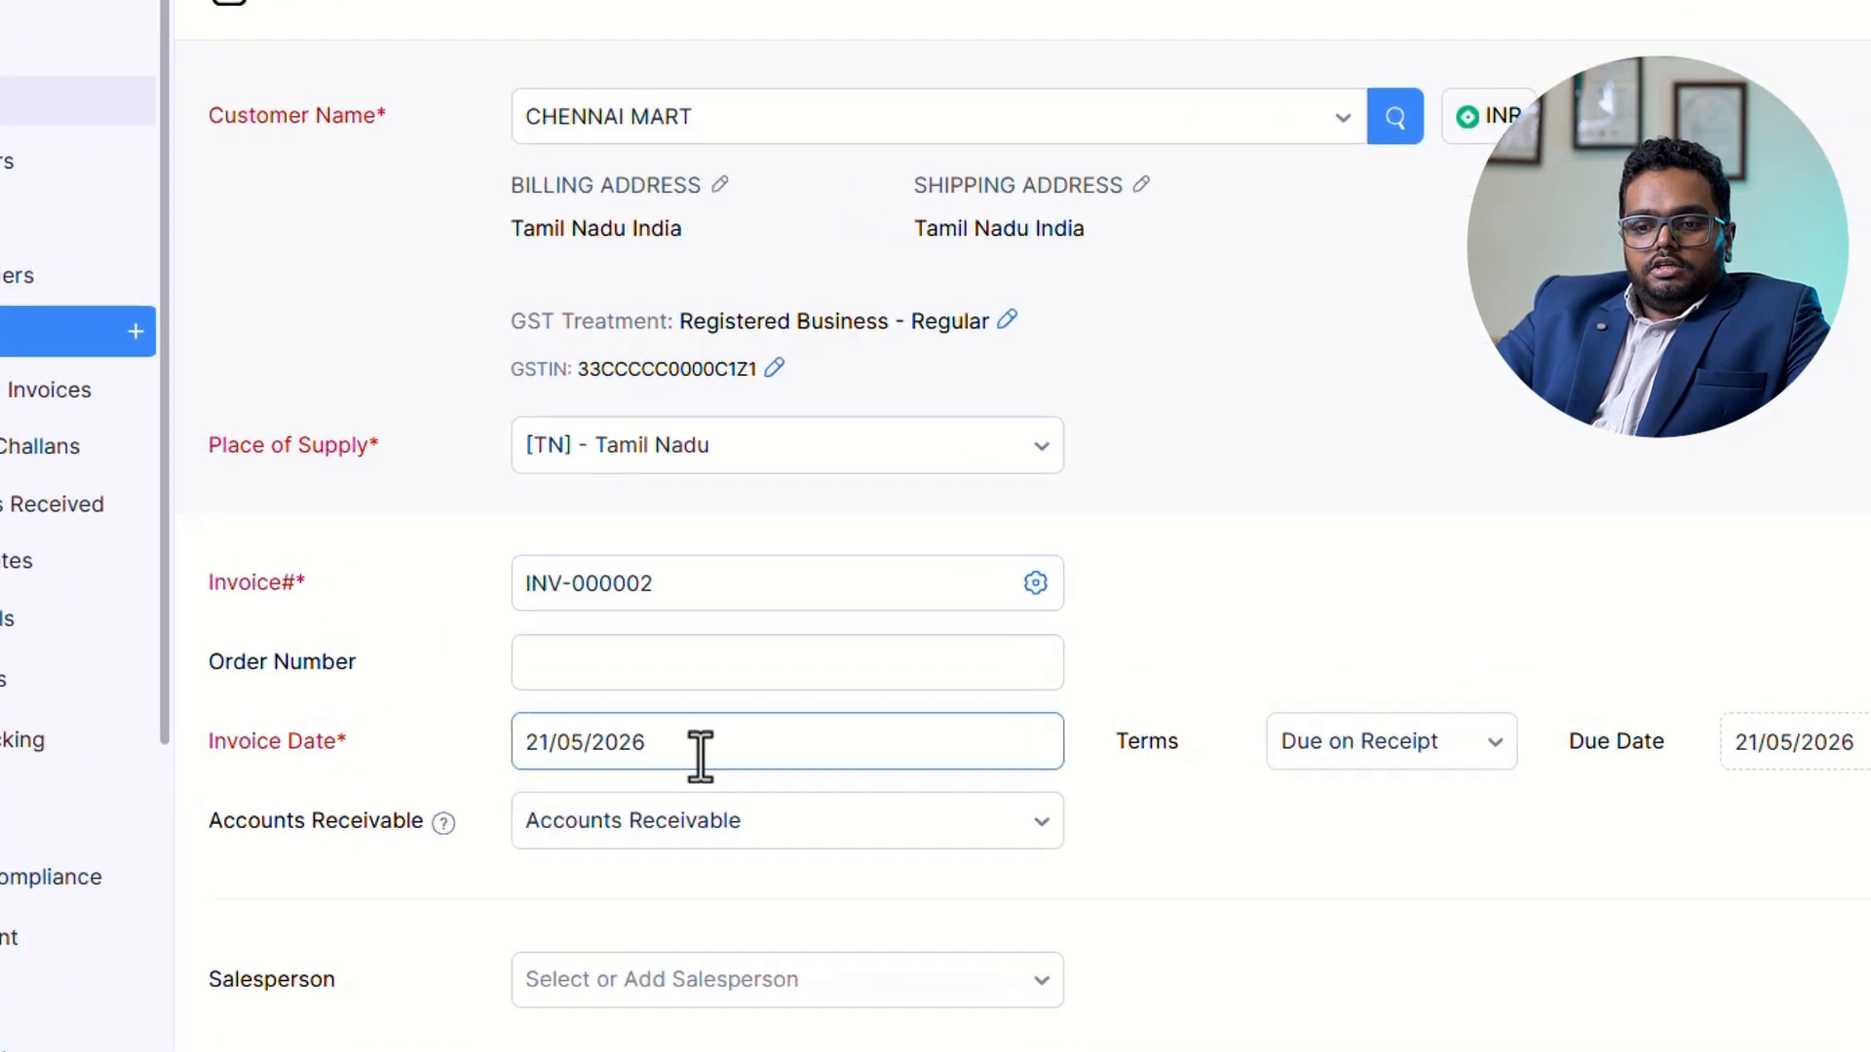
pyautogui.click(739, 814)
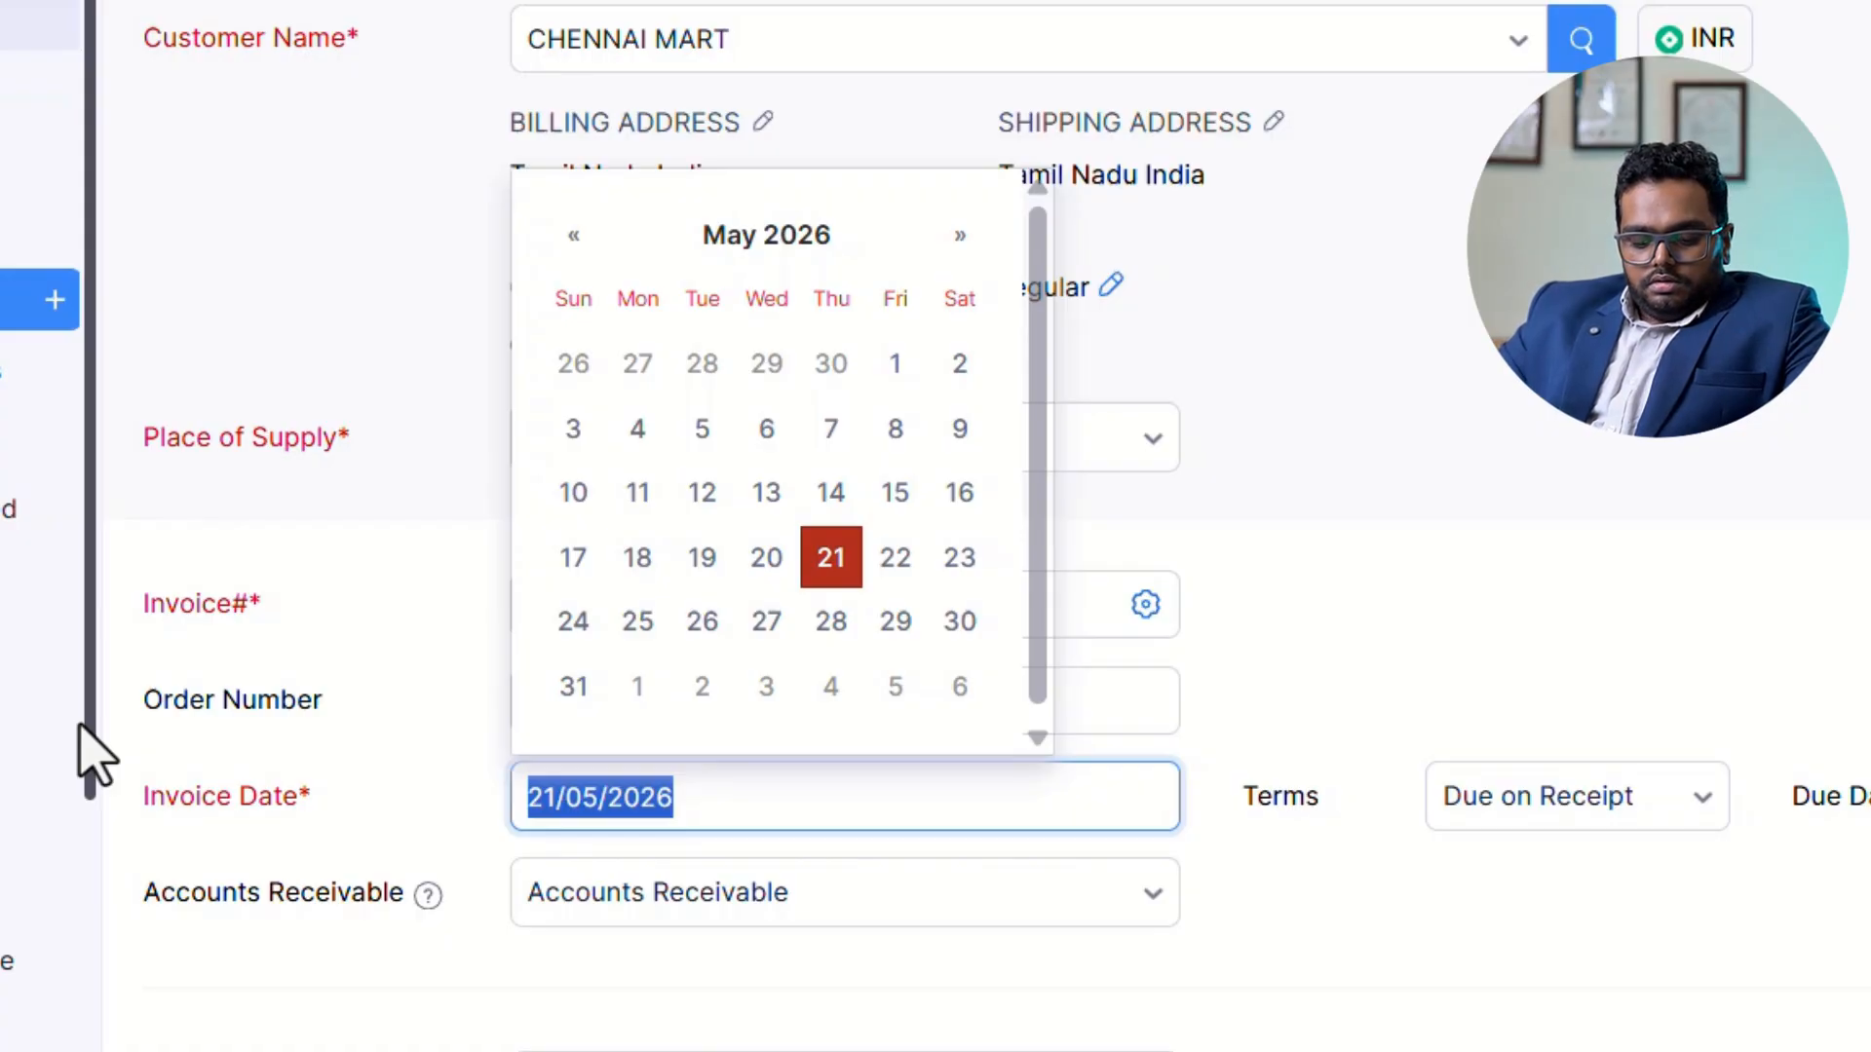
pyautogui.write('08')
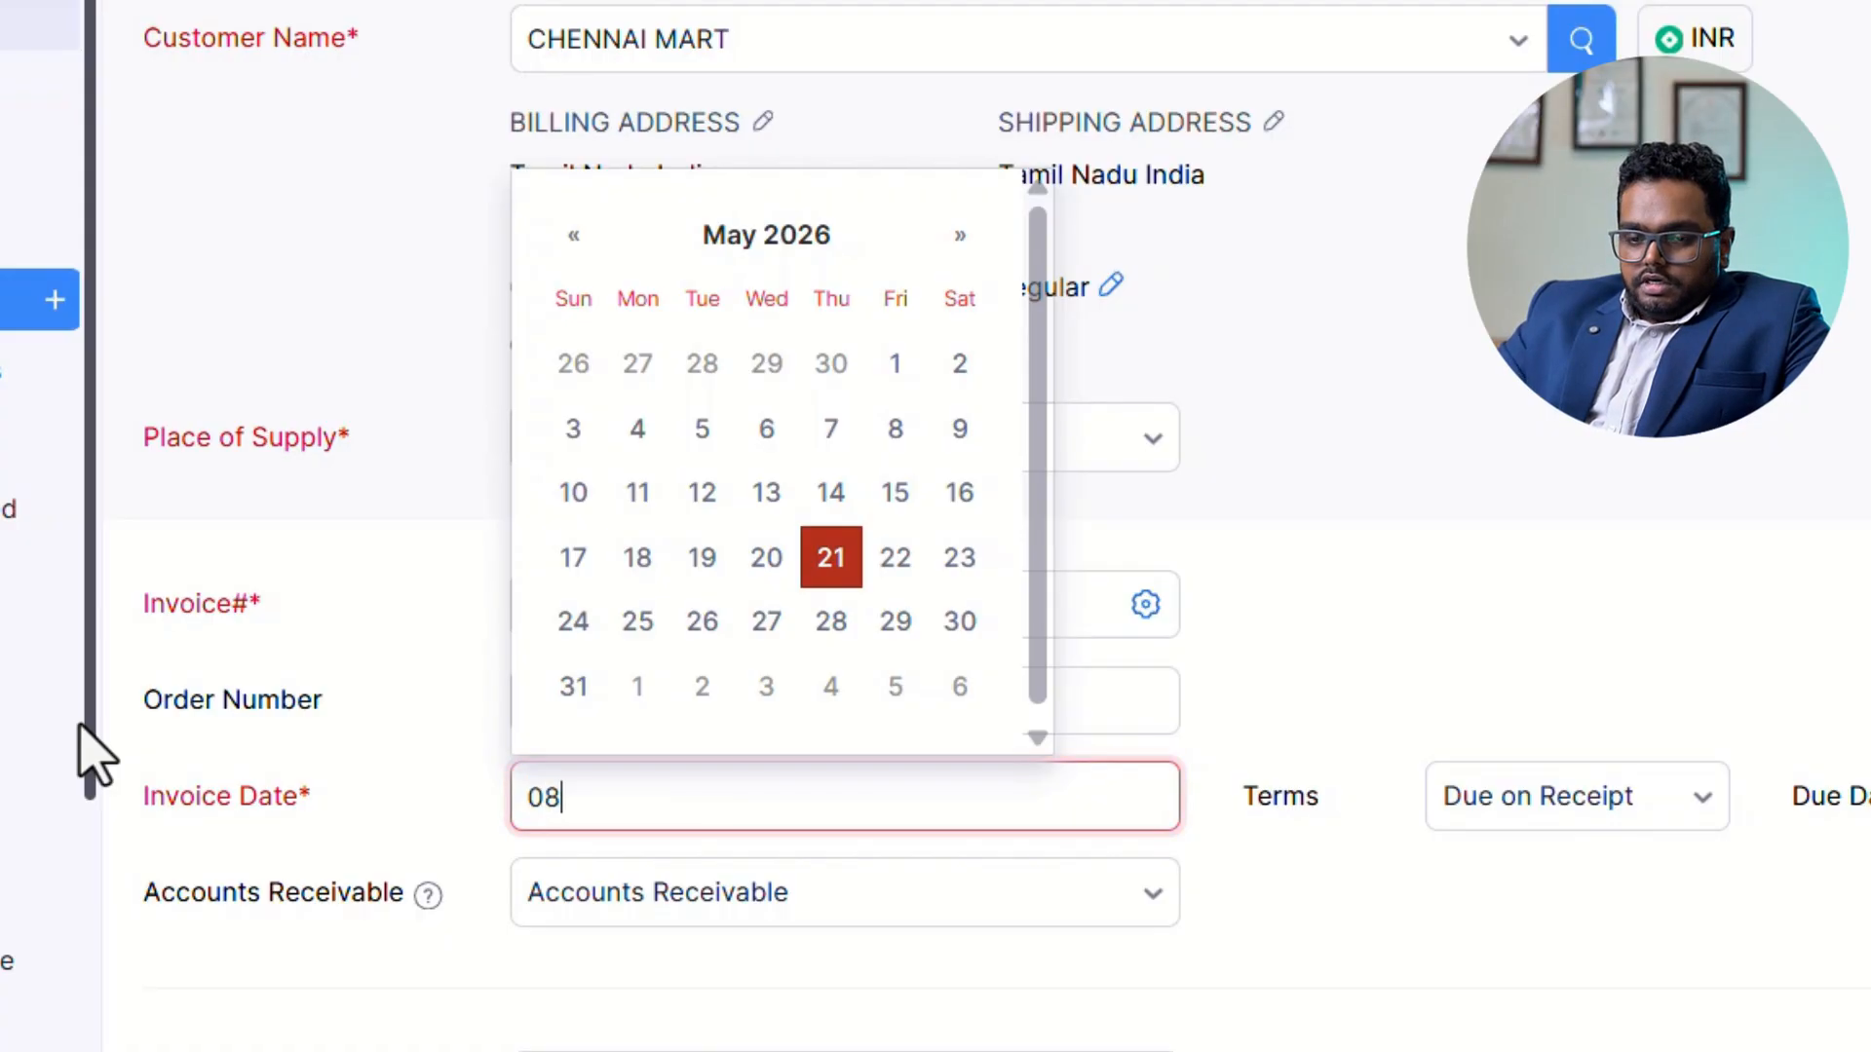
pyautogui.write('/04/2025')
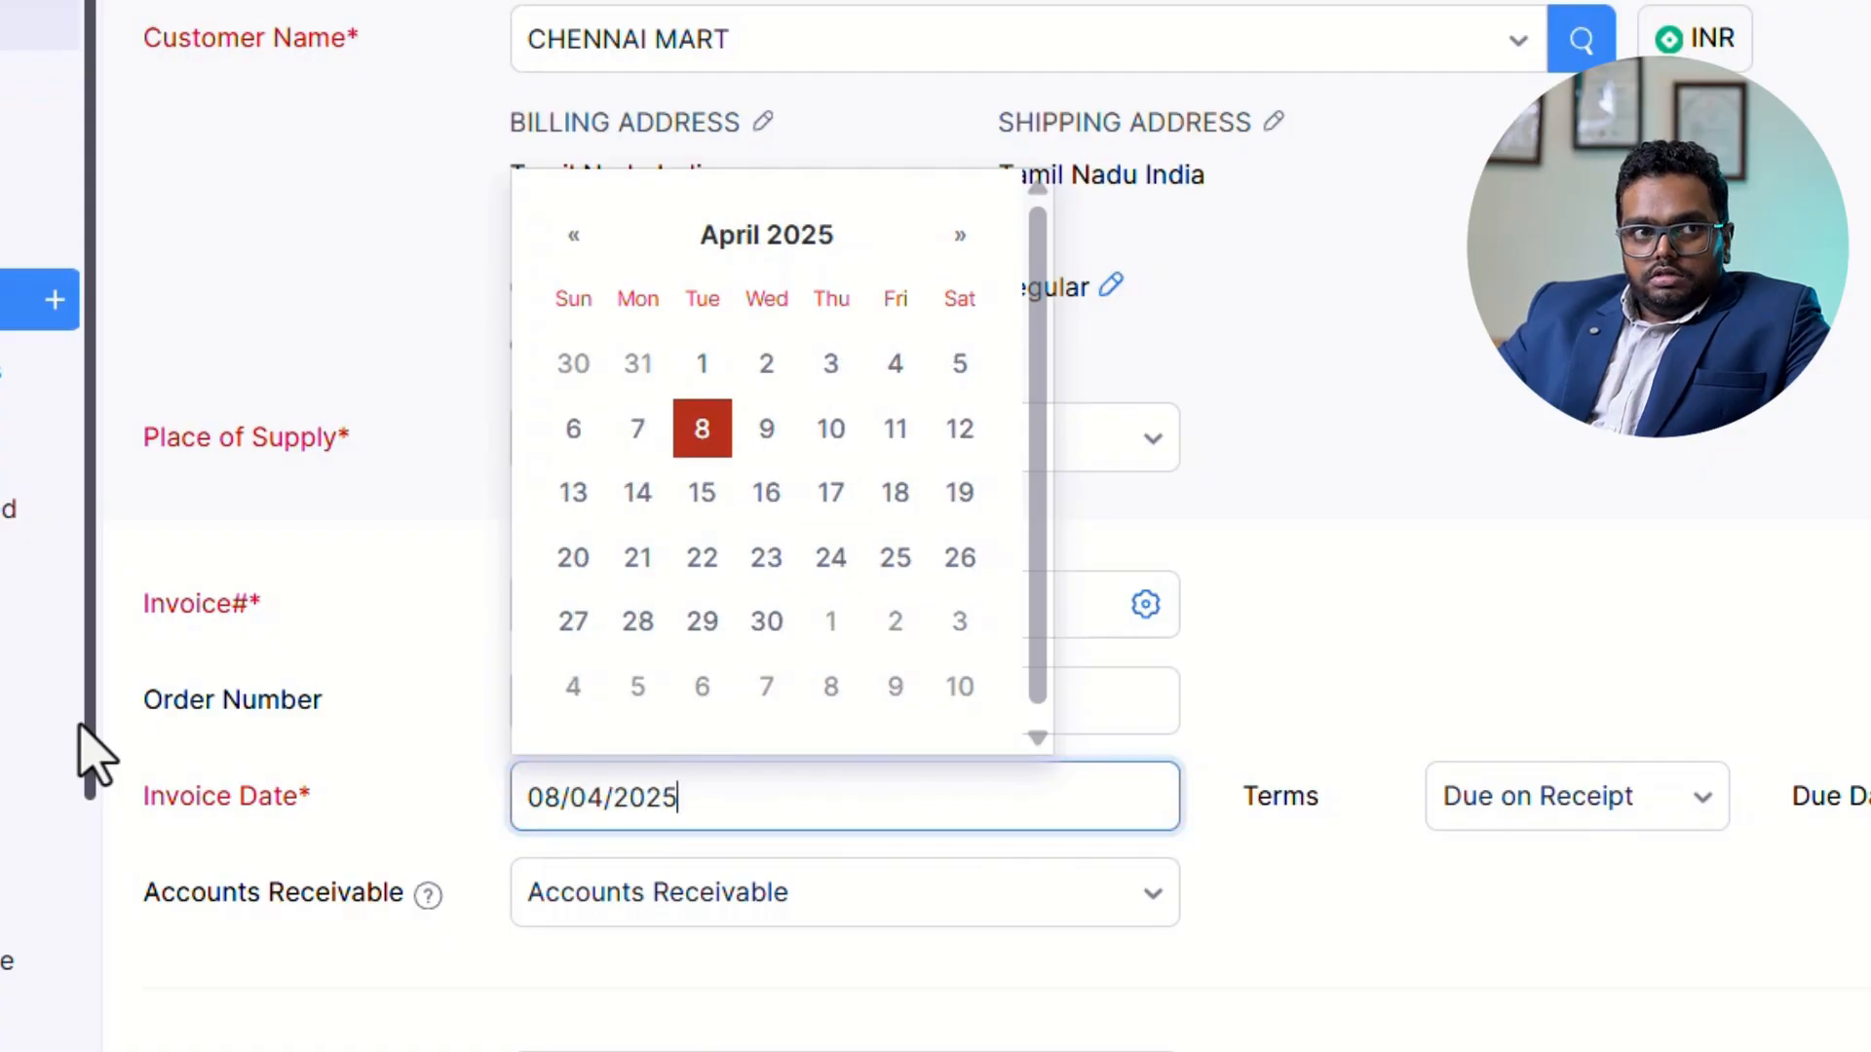
pyautogui.press('Tab')
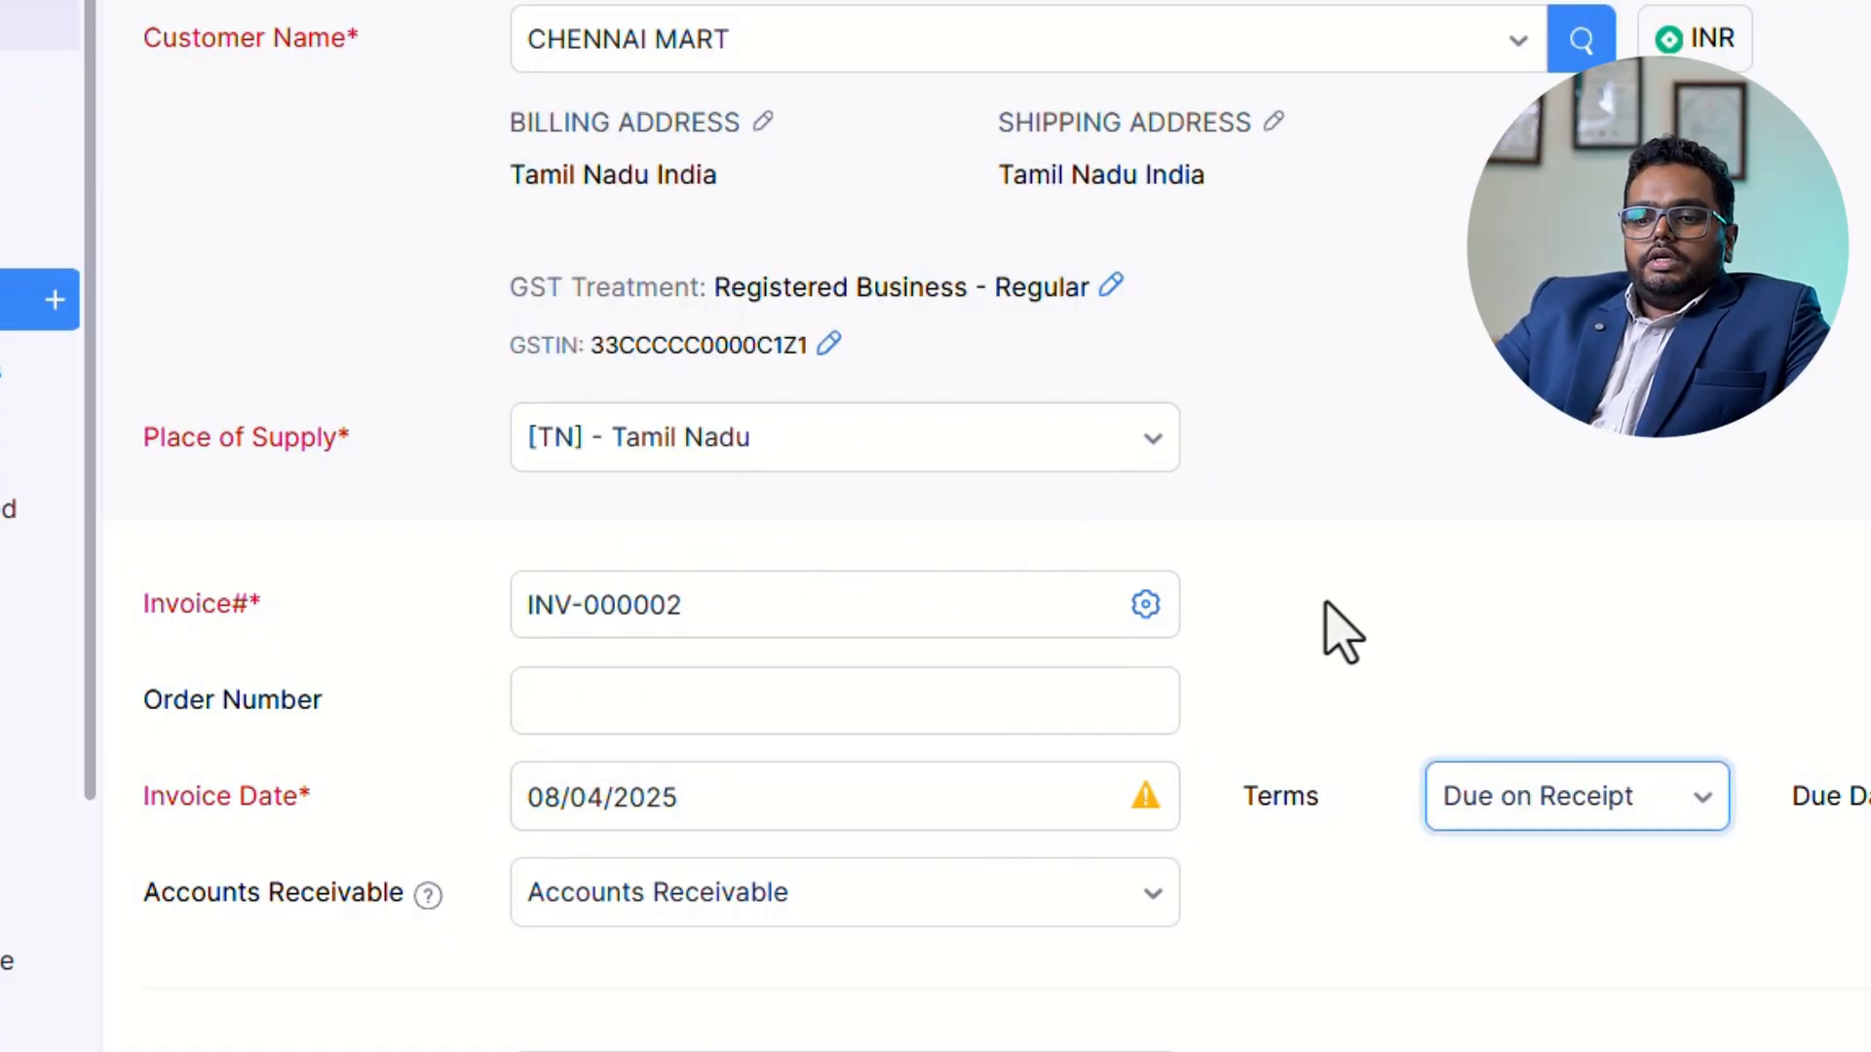
# Add the item KERALA SPICES to the invoice's item table with a quantity of 8 kg.
pyautogui.scroll(-5, 1318, 877)
pyautogui.click(163, 934)
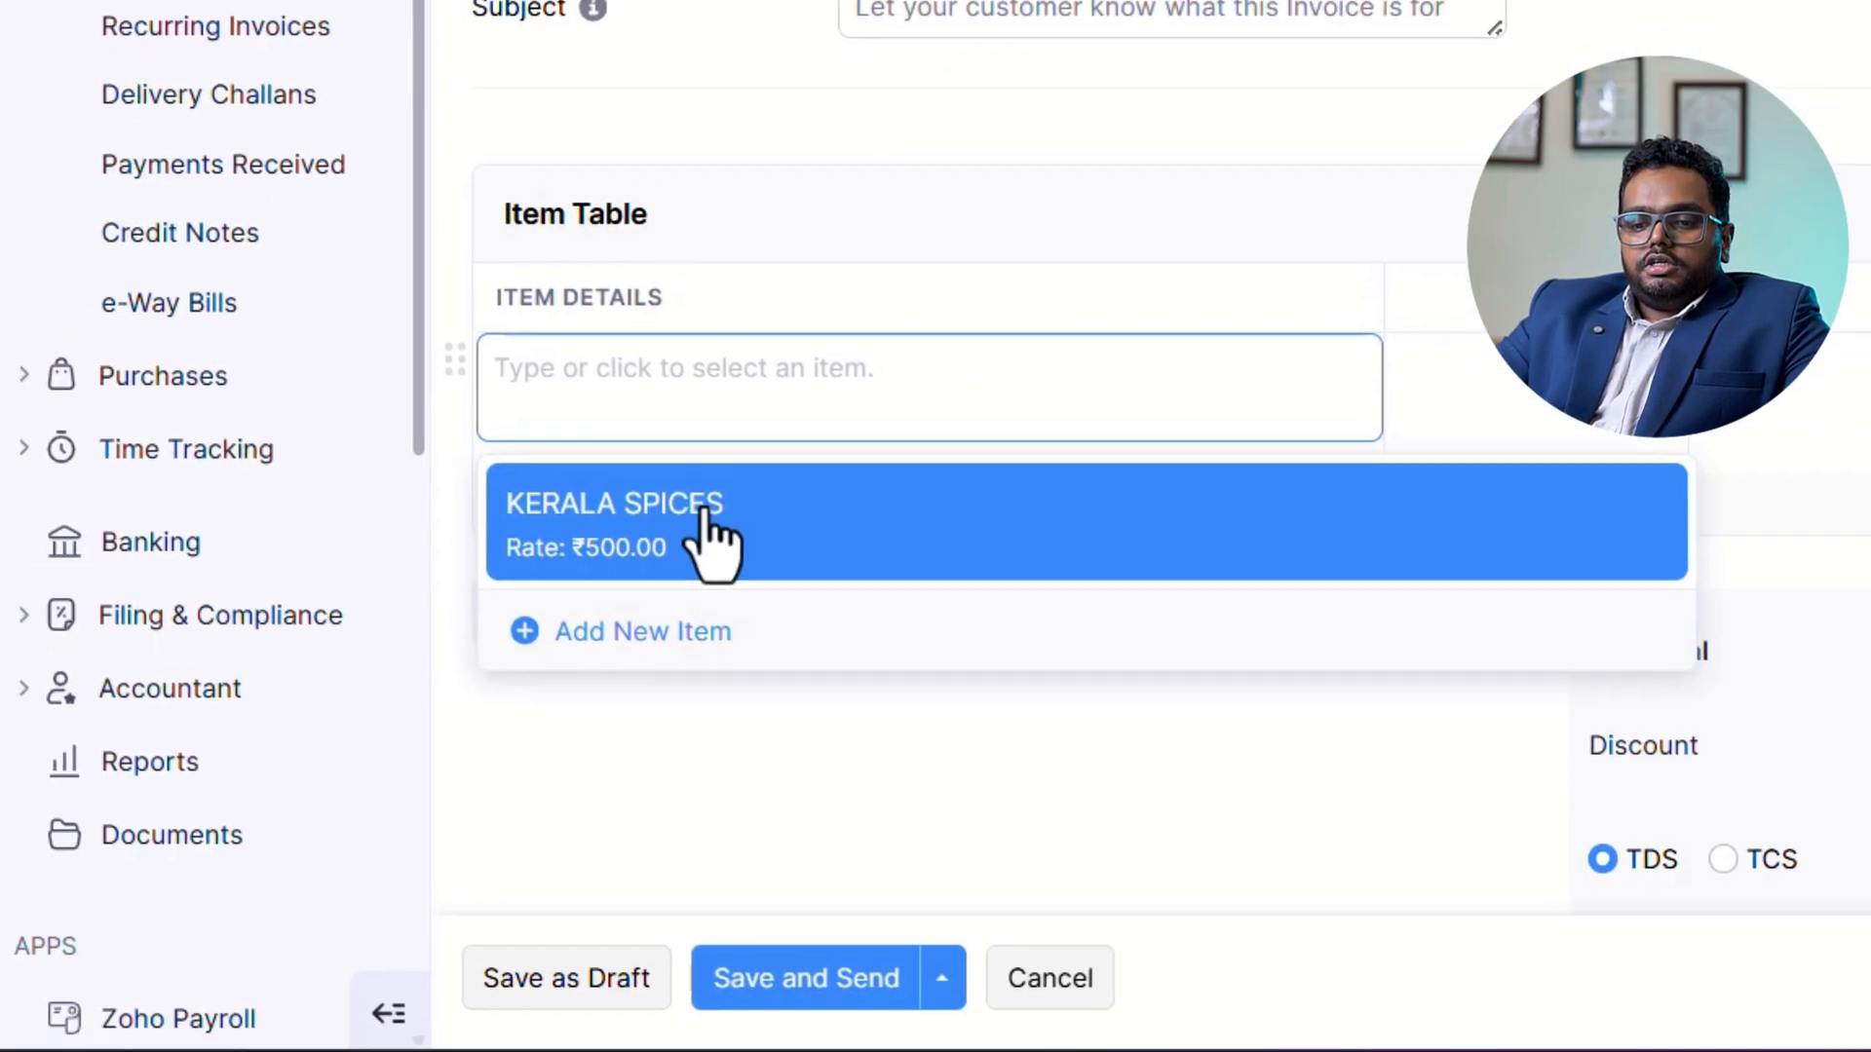
pyautogui.click(711, 543)
pyautogui.click(993, 456)
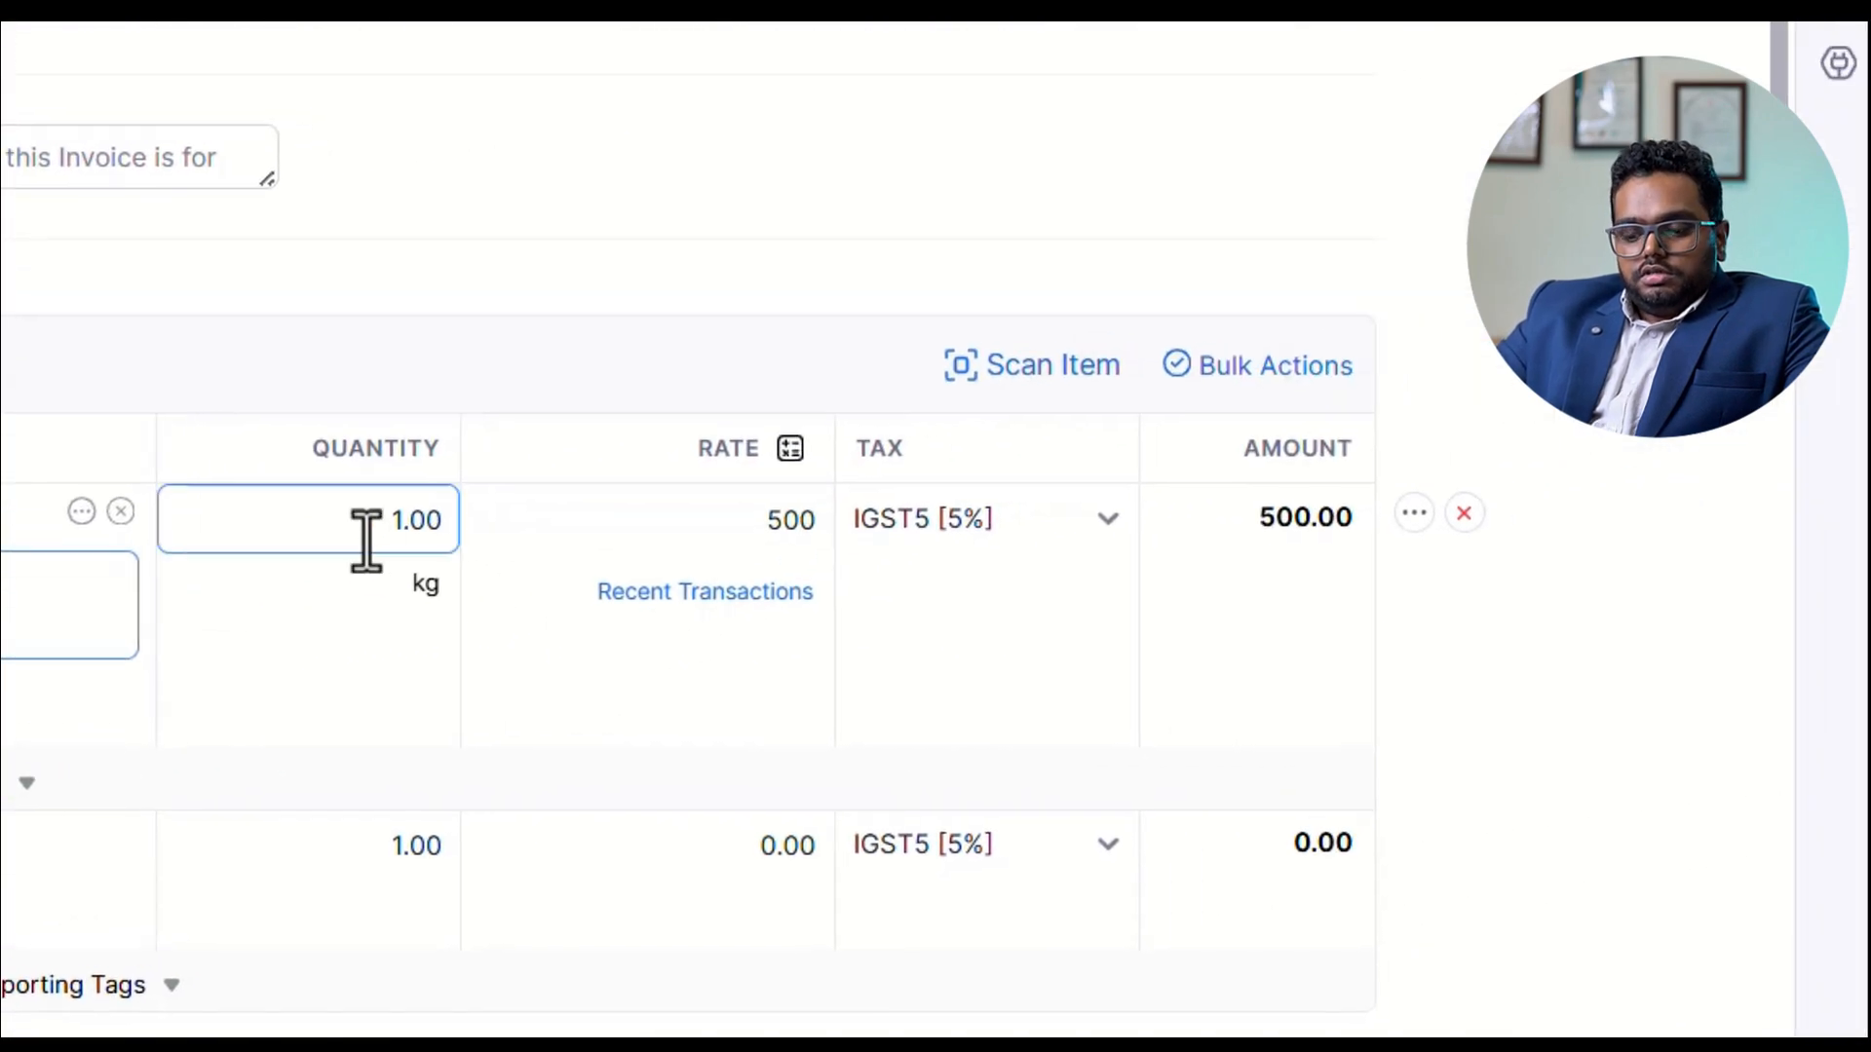
pyautogui.moveTo(366, 541); pyautogui.dragTo(485, 543)
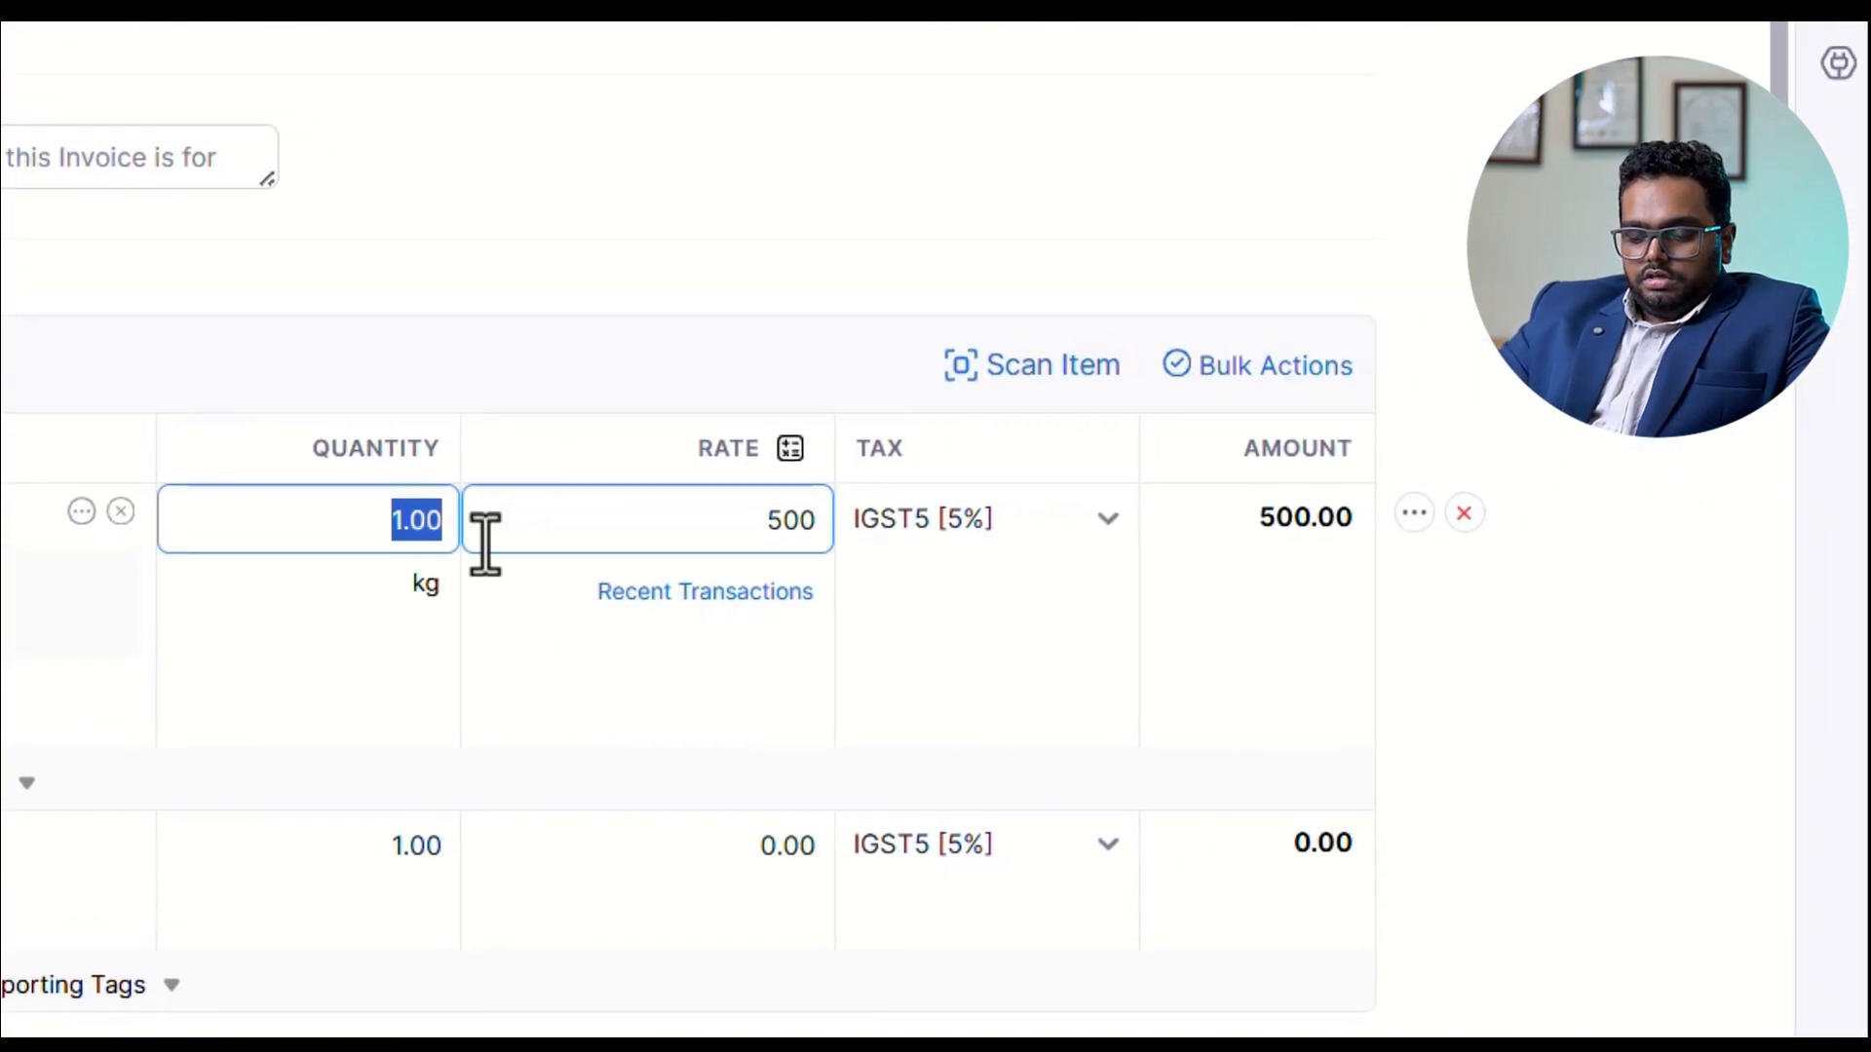
pyautogui.write('8')
pyautogui.press('Tab')
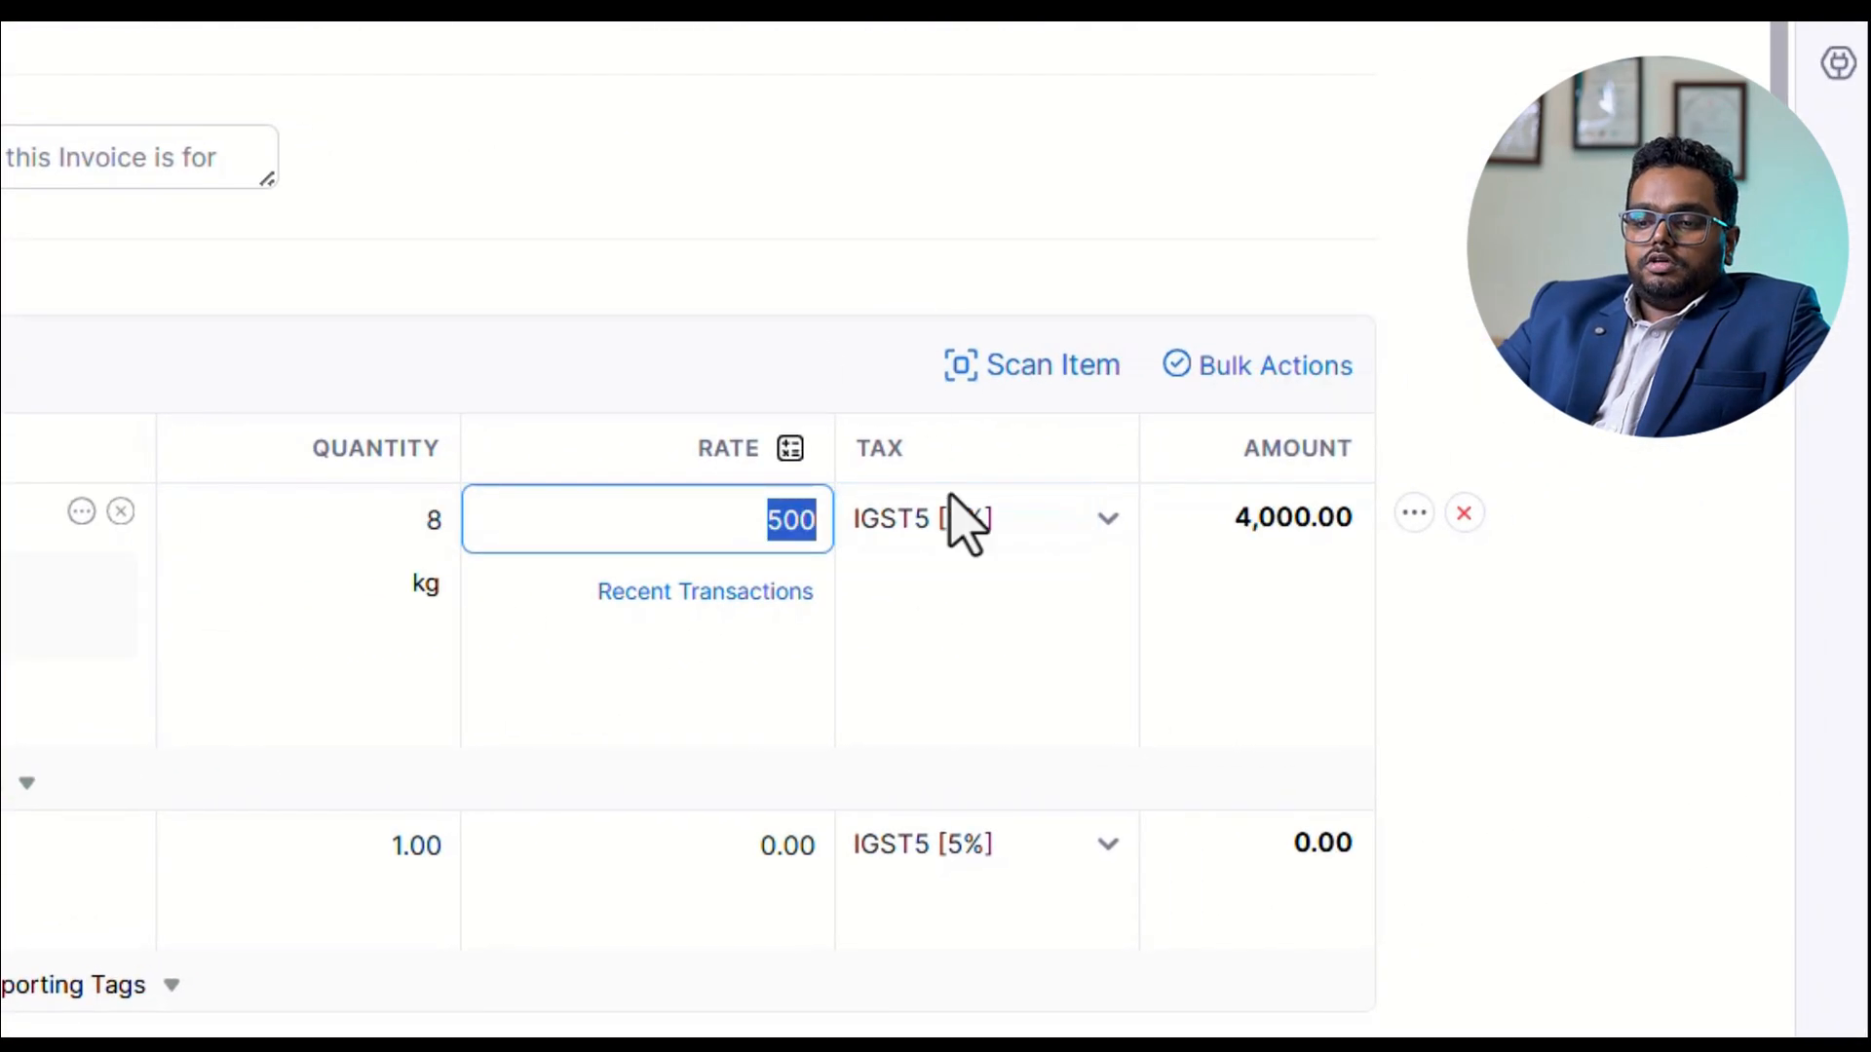
# Review the invoice's total and try to save the CHENNAI MART invoice.
pyautogui.scroll(-5, 975, 692)
pyautogui.scroll(-5, 979, 726)
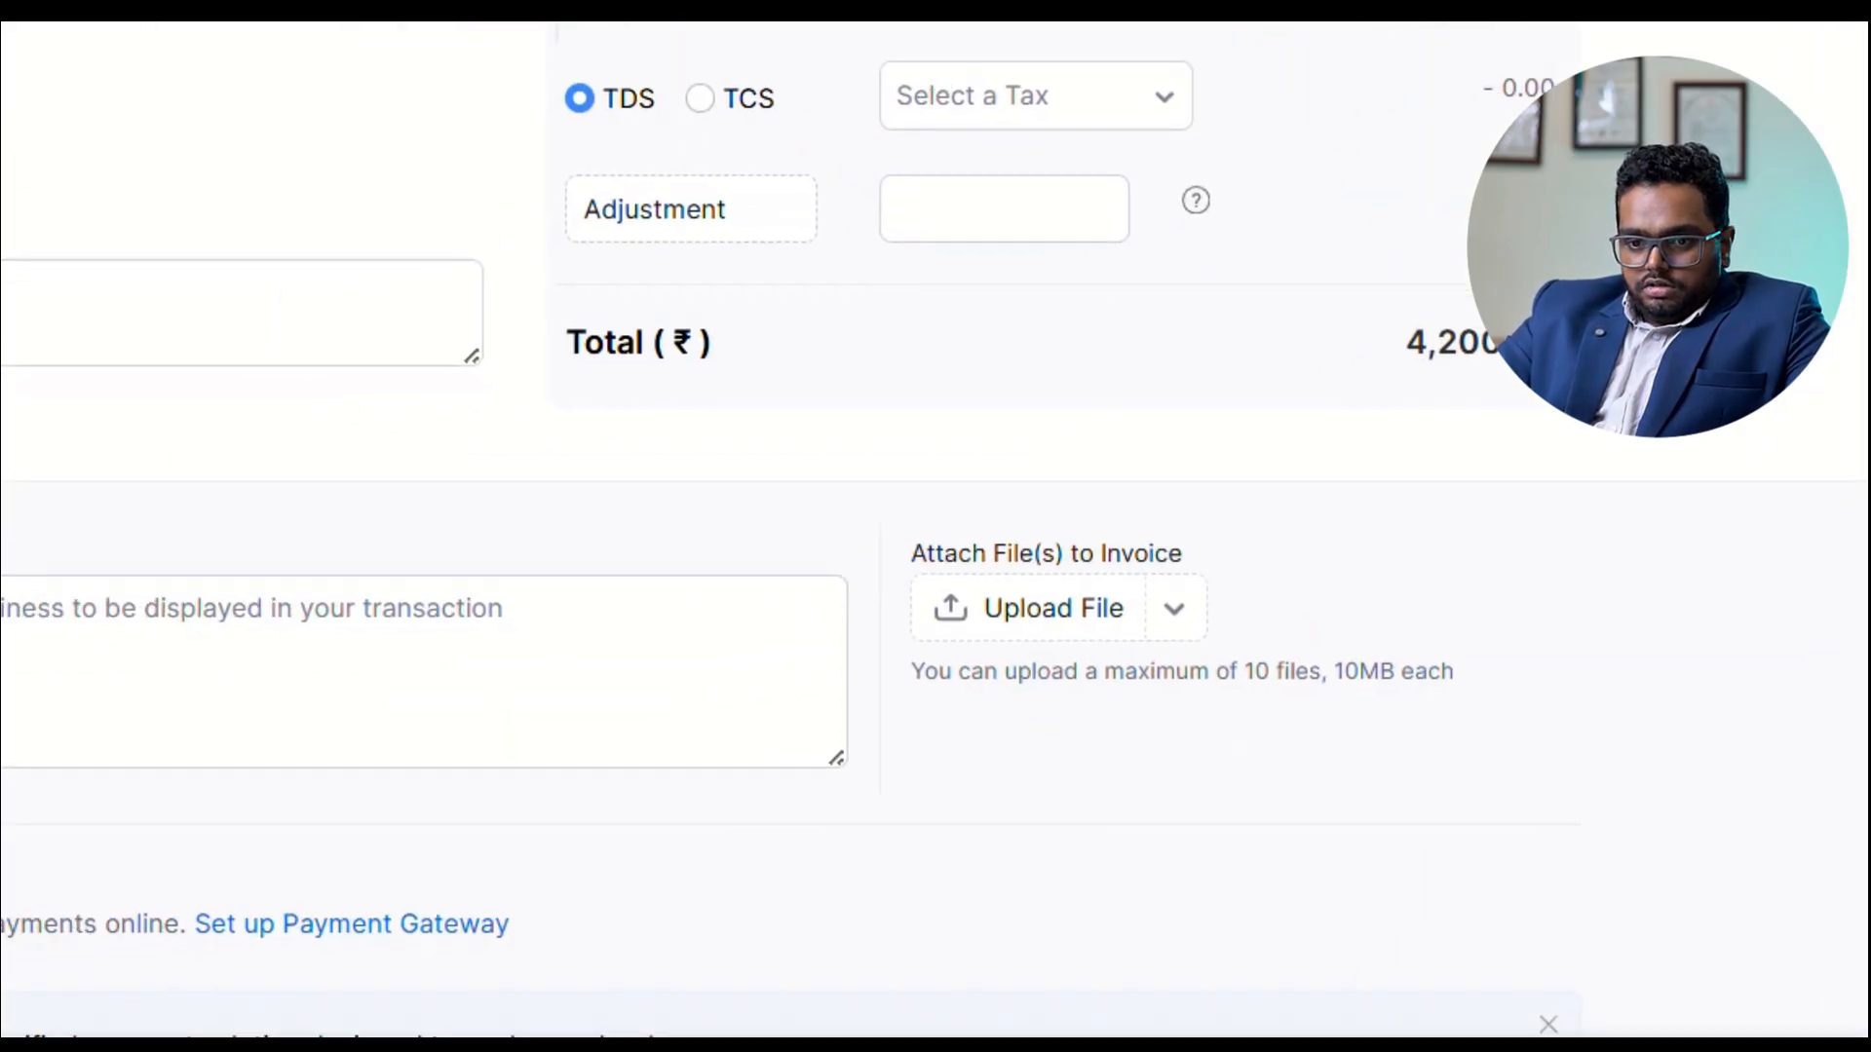
pyautogui.click(567, 984)
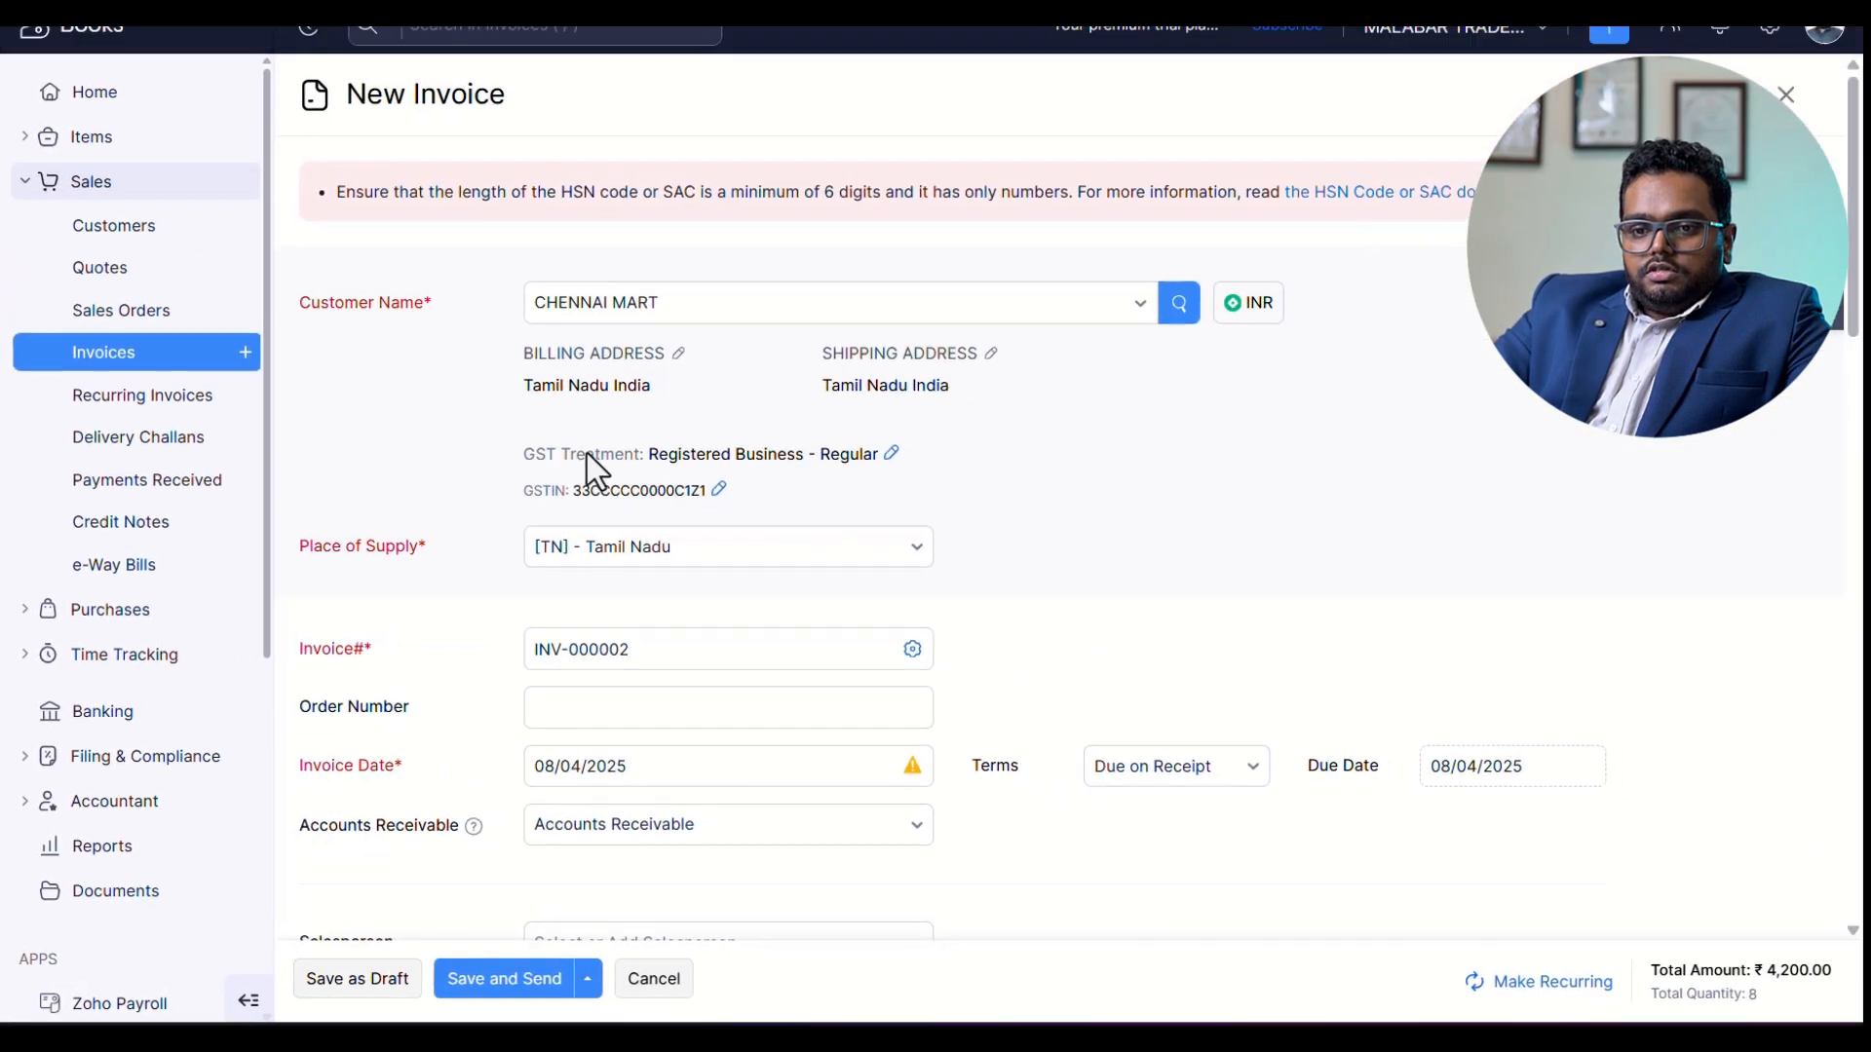
# Set the HSN code of the KERALA SPICES line to 091010 and save the invoice as a draft.
pyautogui.scroll(-11, 904, 708)
pyautogui.scroll(4, 465, 598)
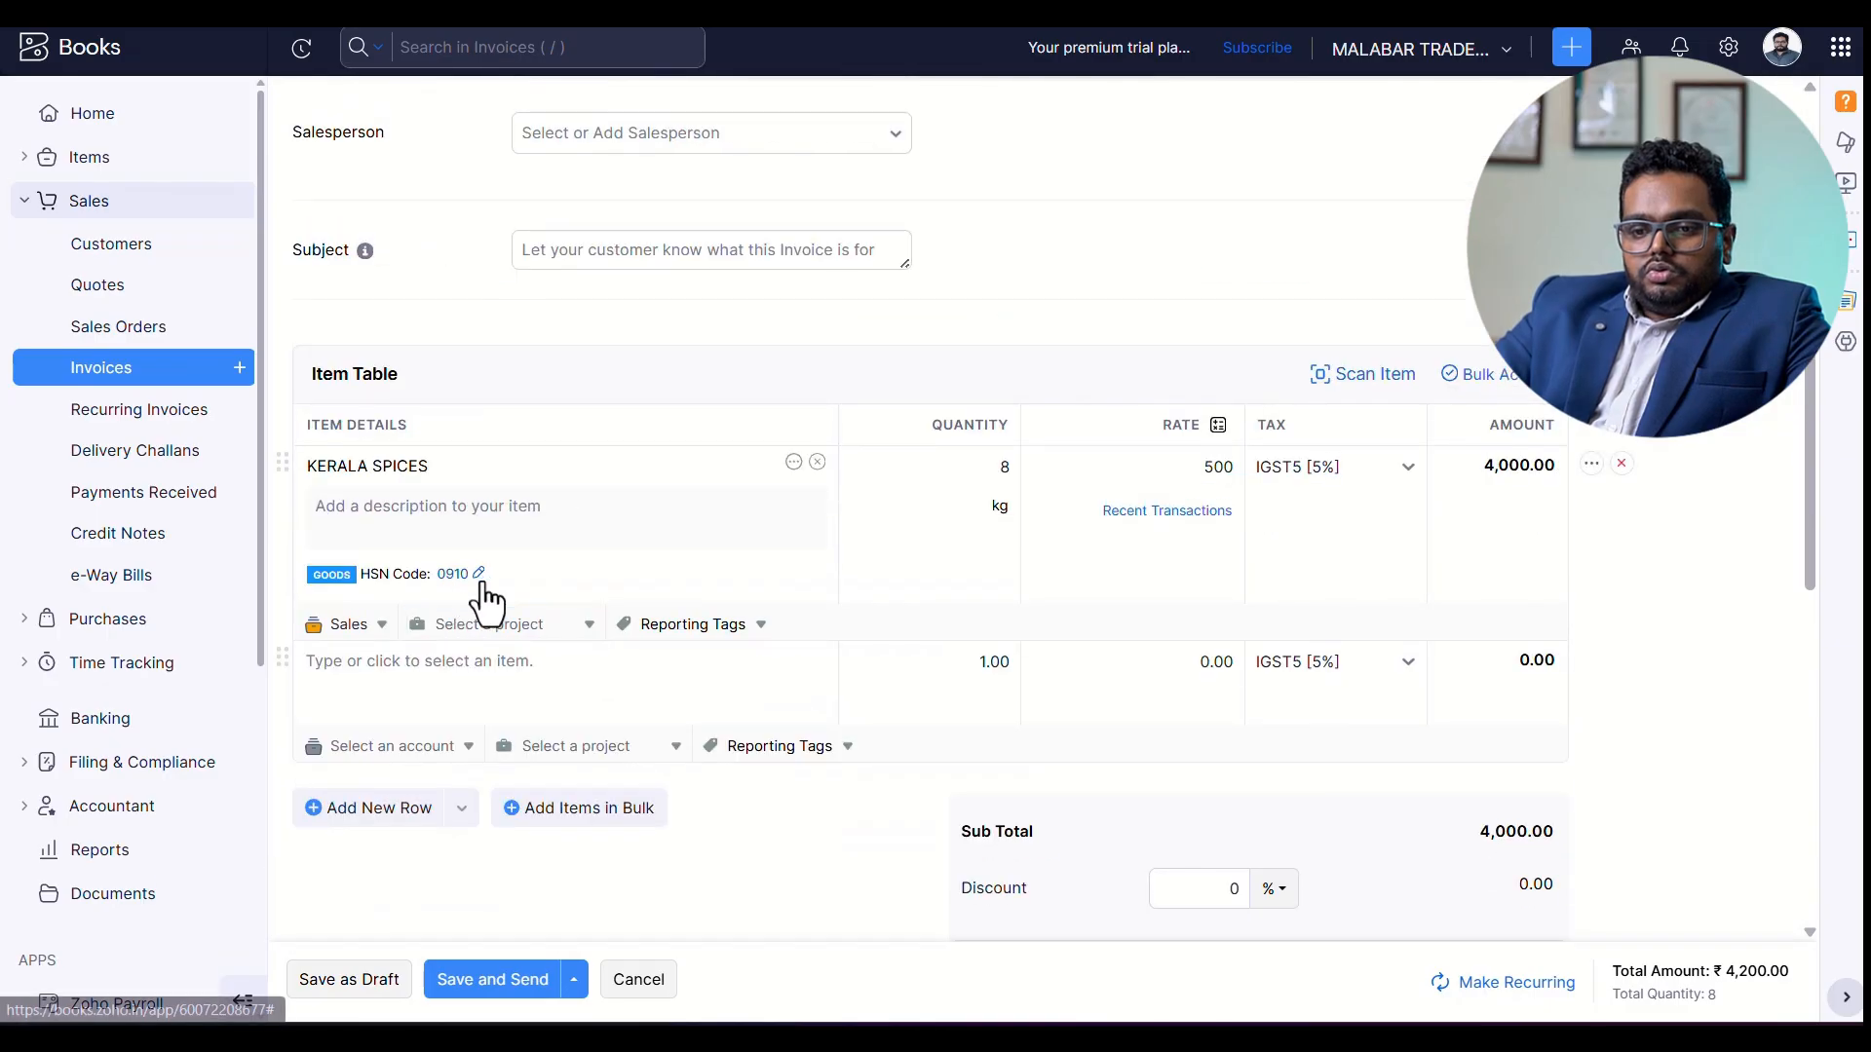
pyautogui.click(479, 573)
pyautogui.write('1010')
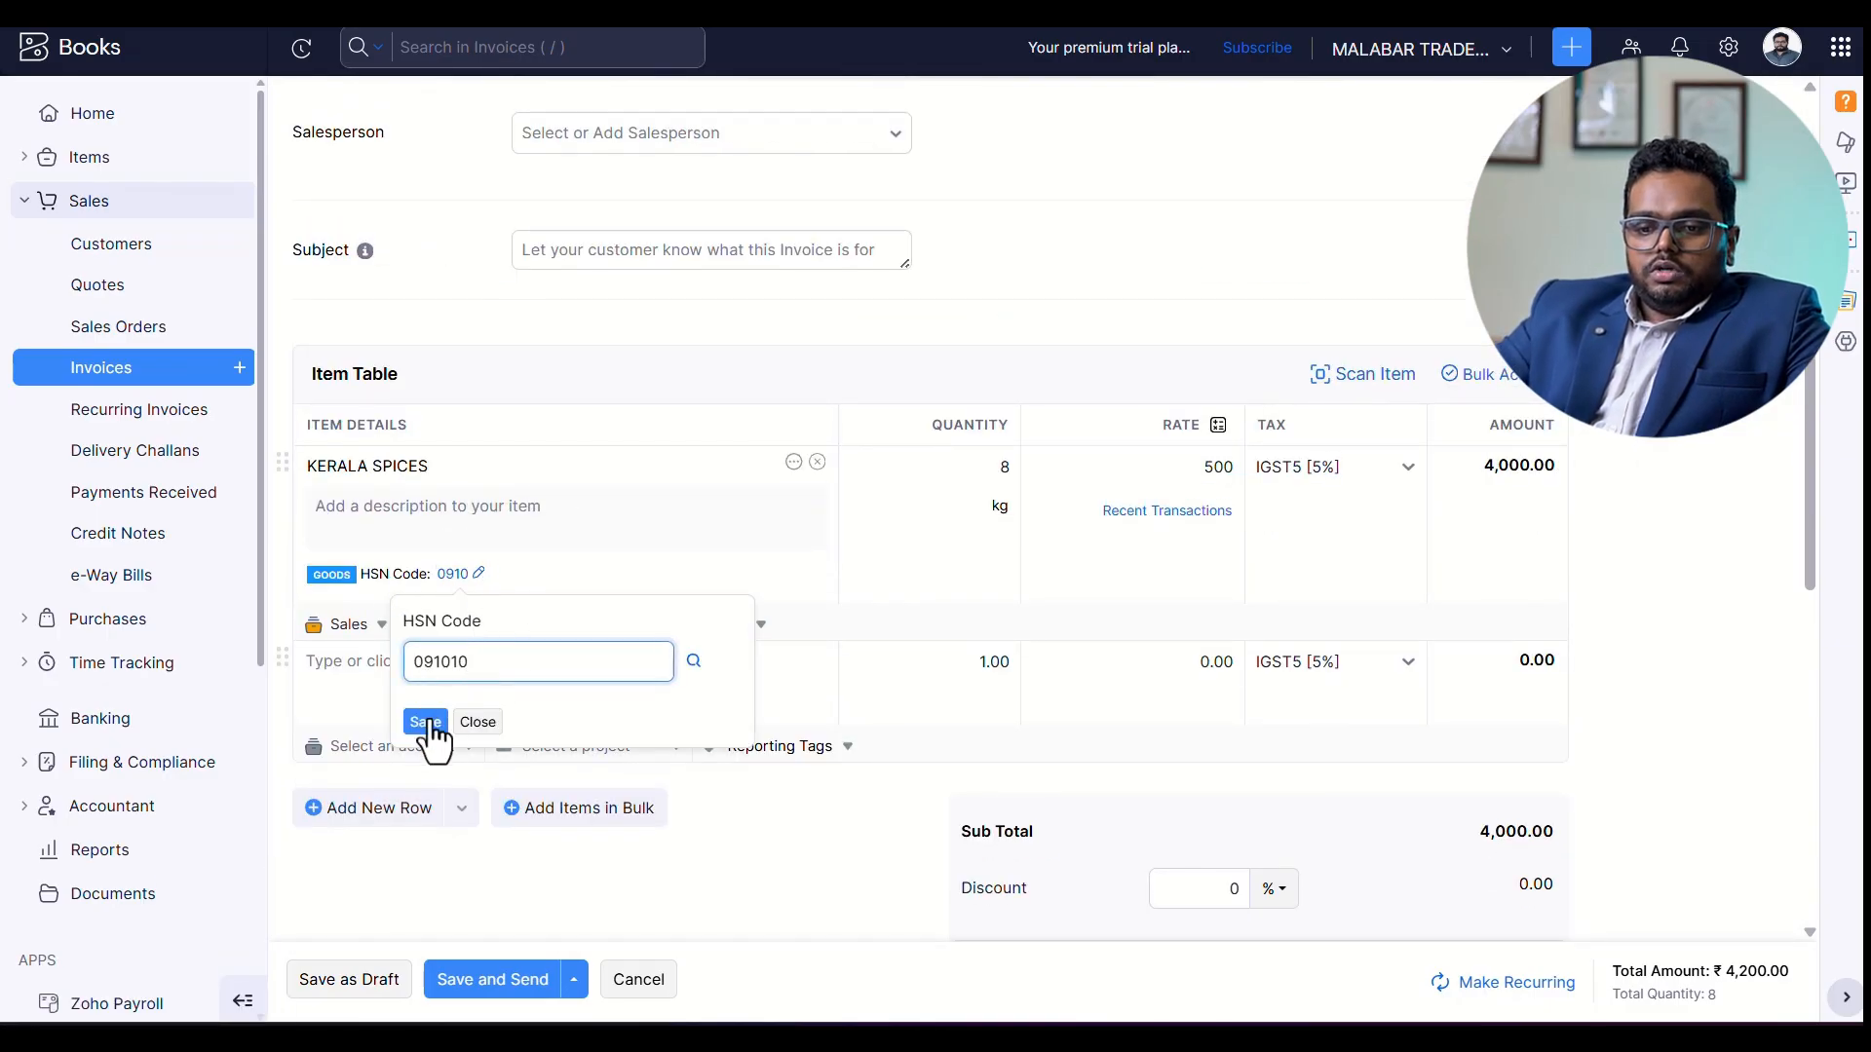
pyautogui.click(426, 723)
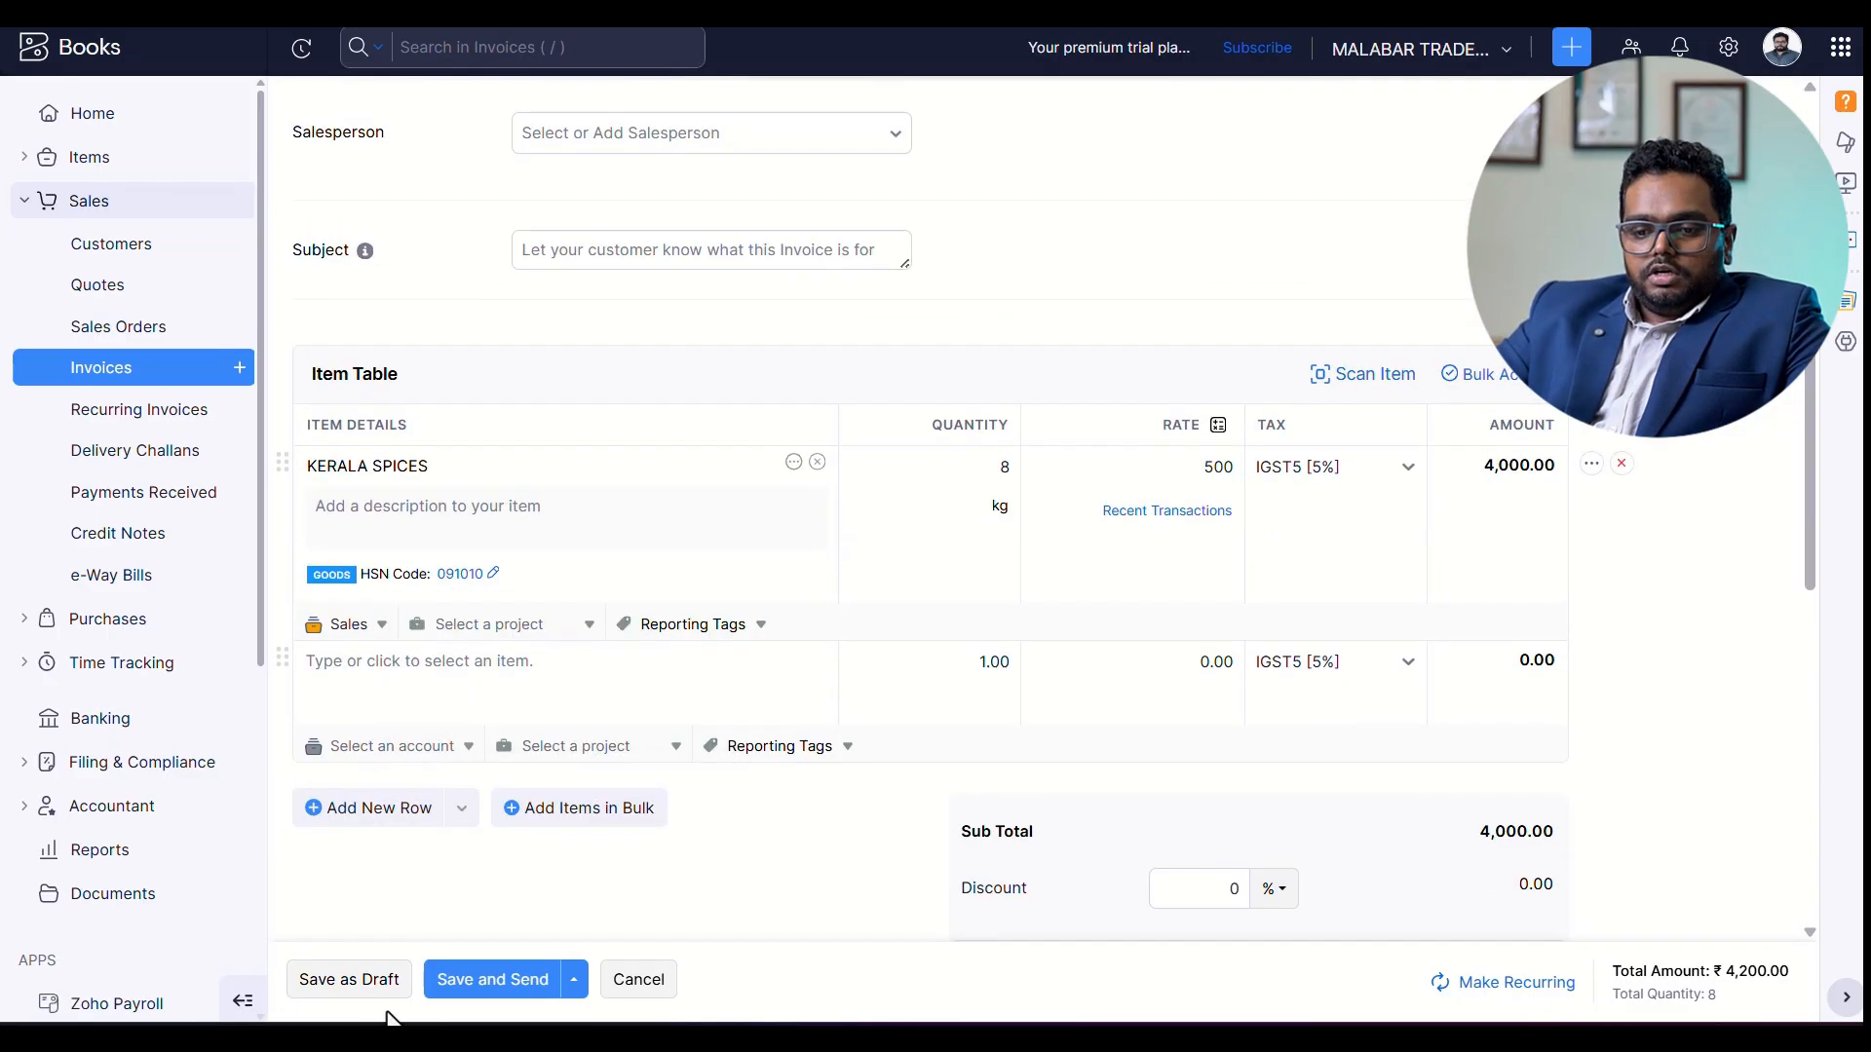
pyautogui.click(336, 982)
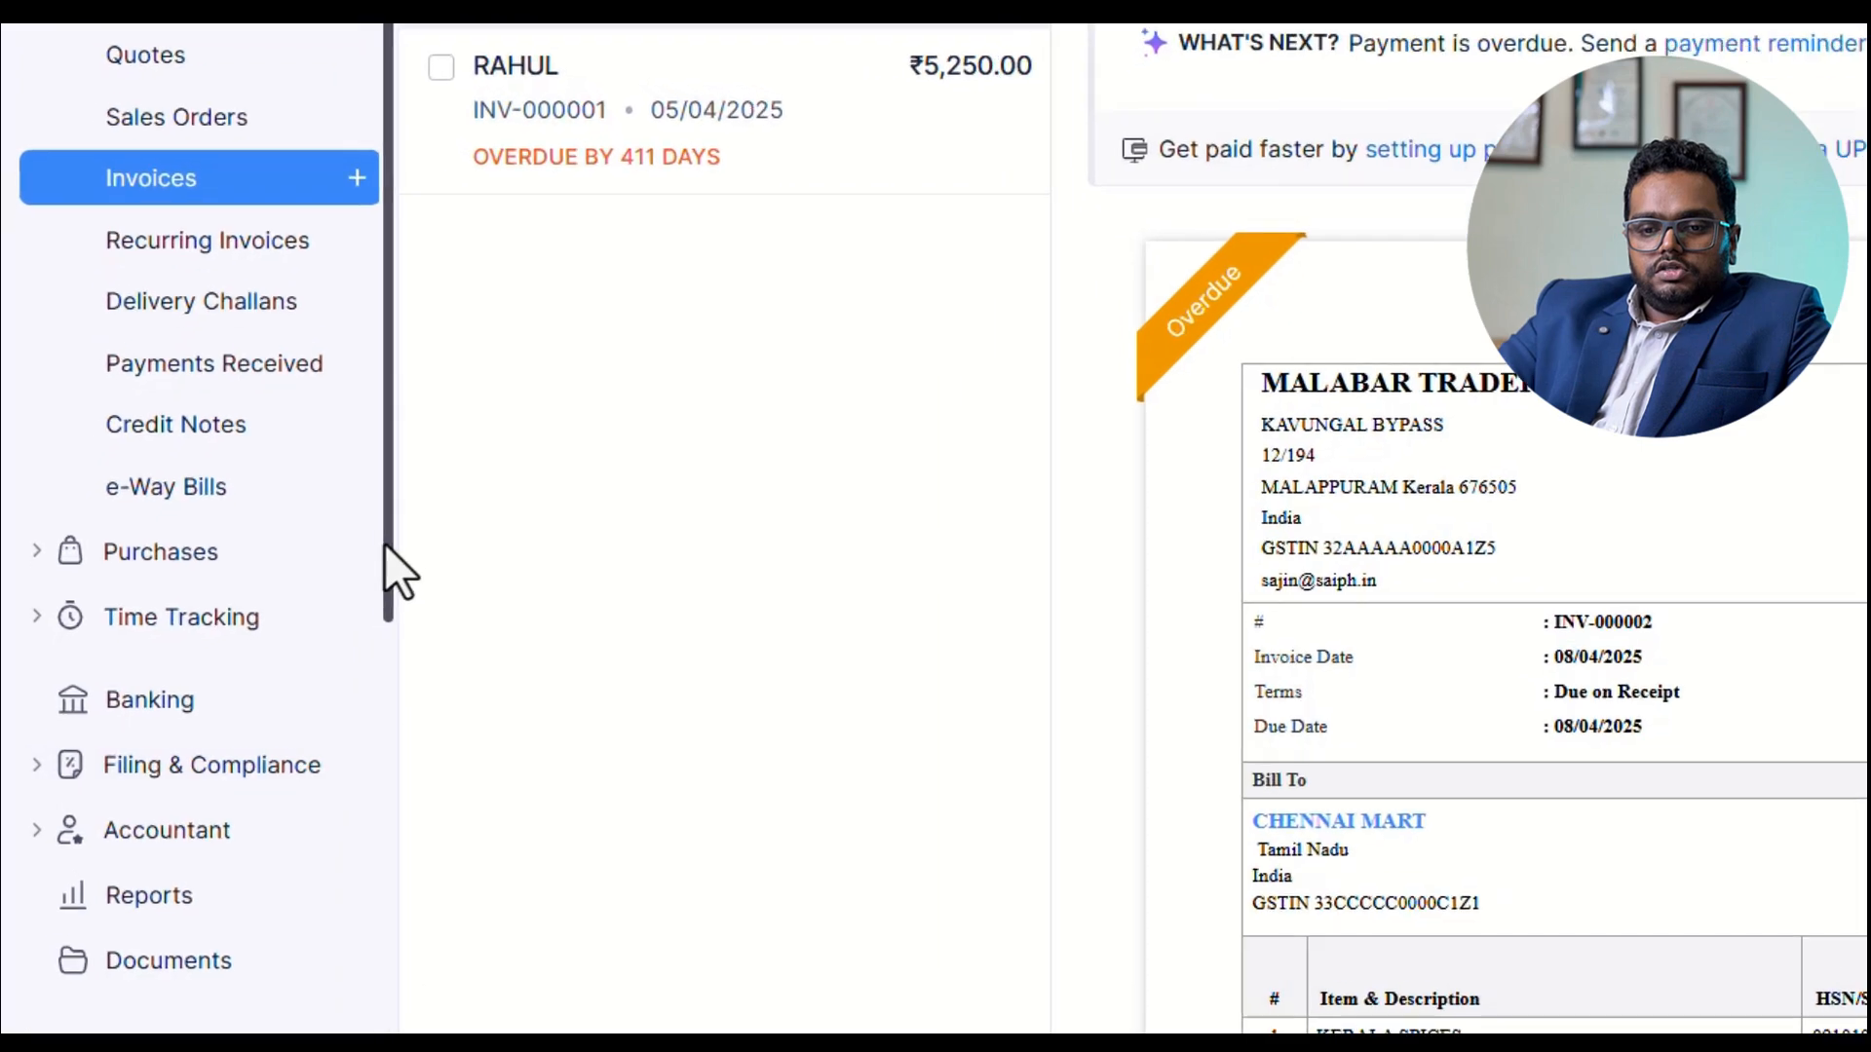
# Open the purchase bill KD-2025-001 from KERALA DISTRUBUTORS PVT LTD and start recording a payment for it.
pyautogui.click(278, 551)
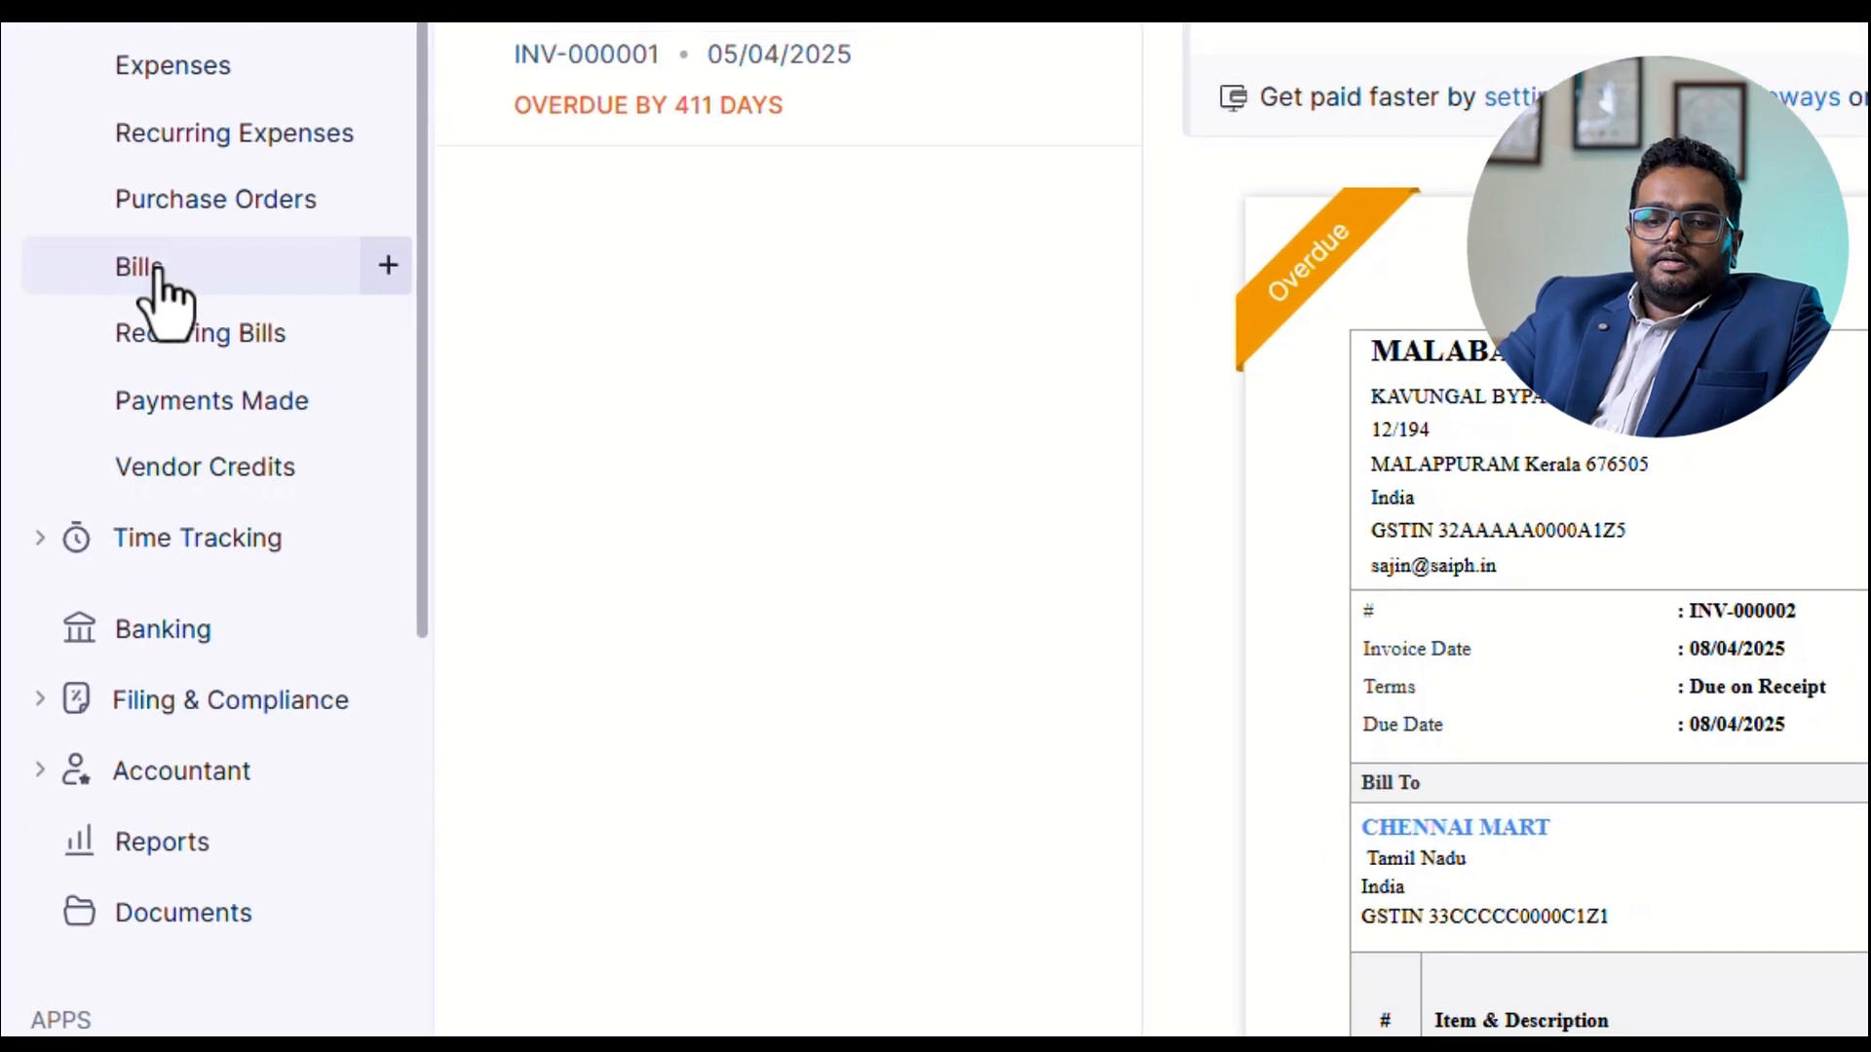
pyautogui.click(144, 316)
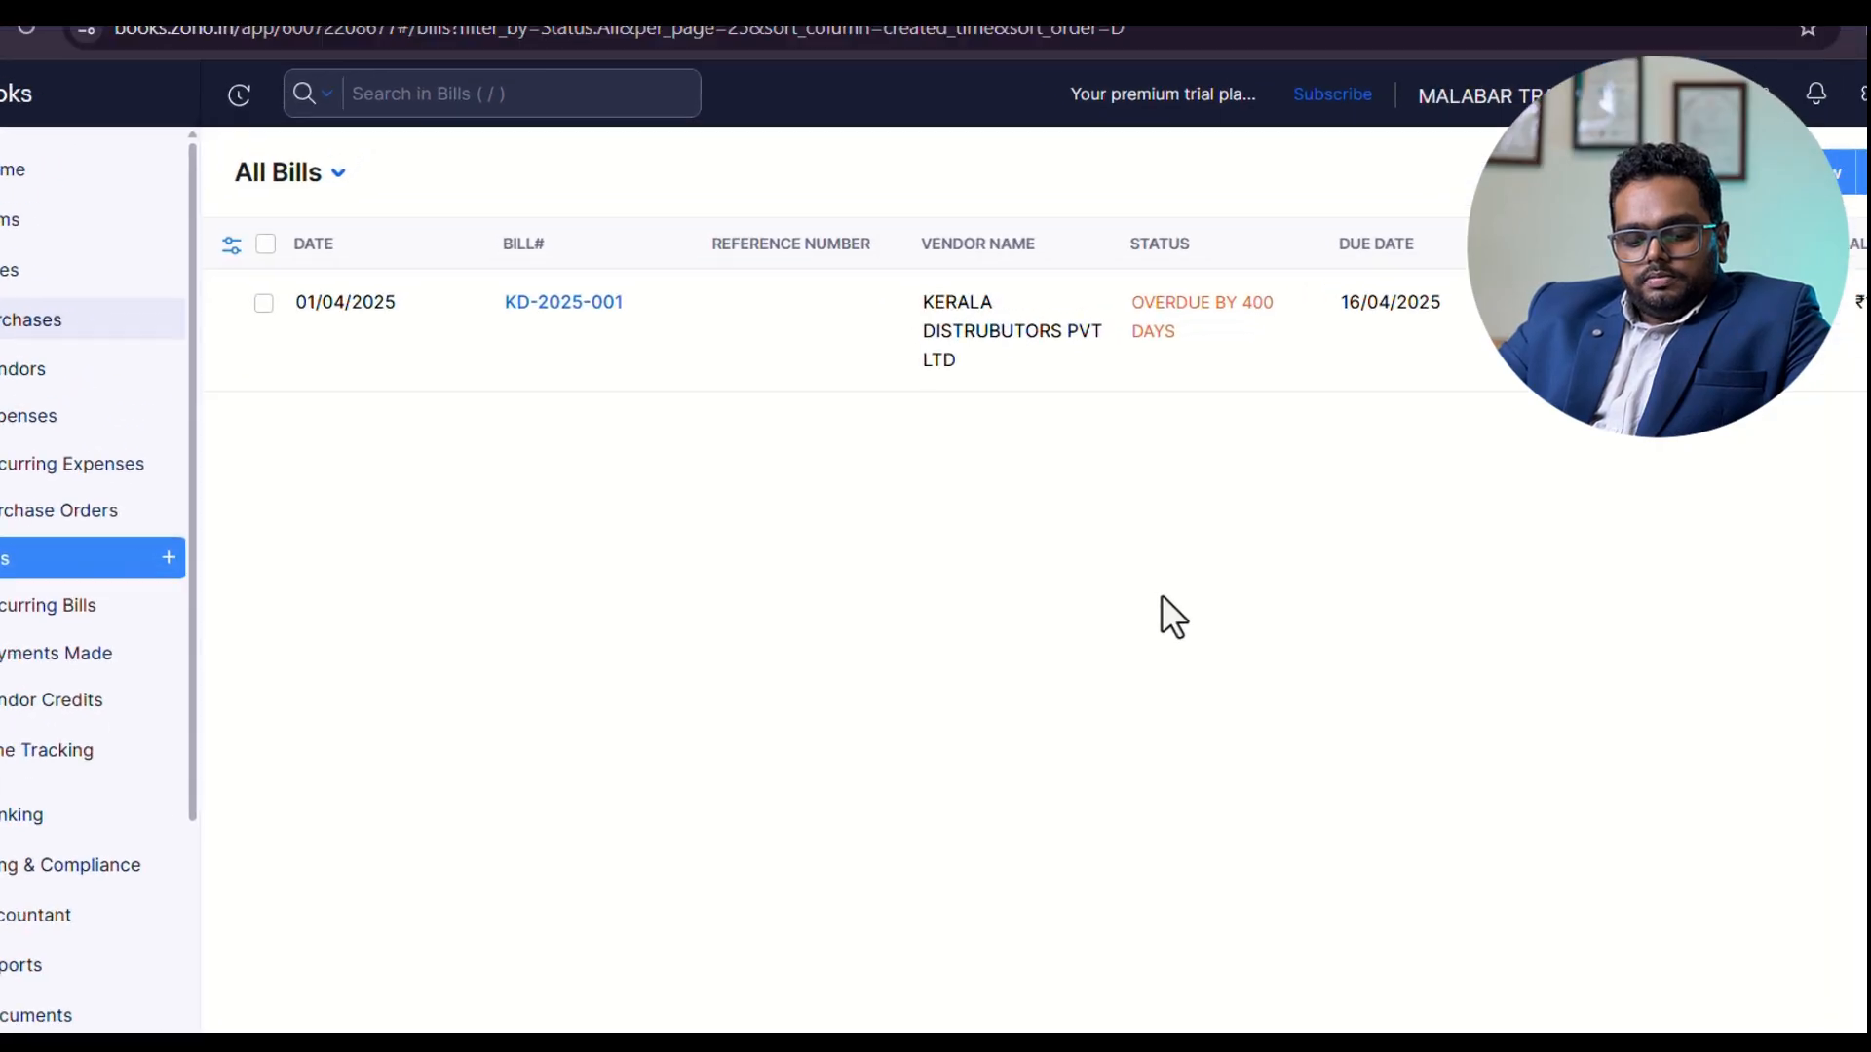
pyautogui.click(1343, 573)
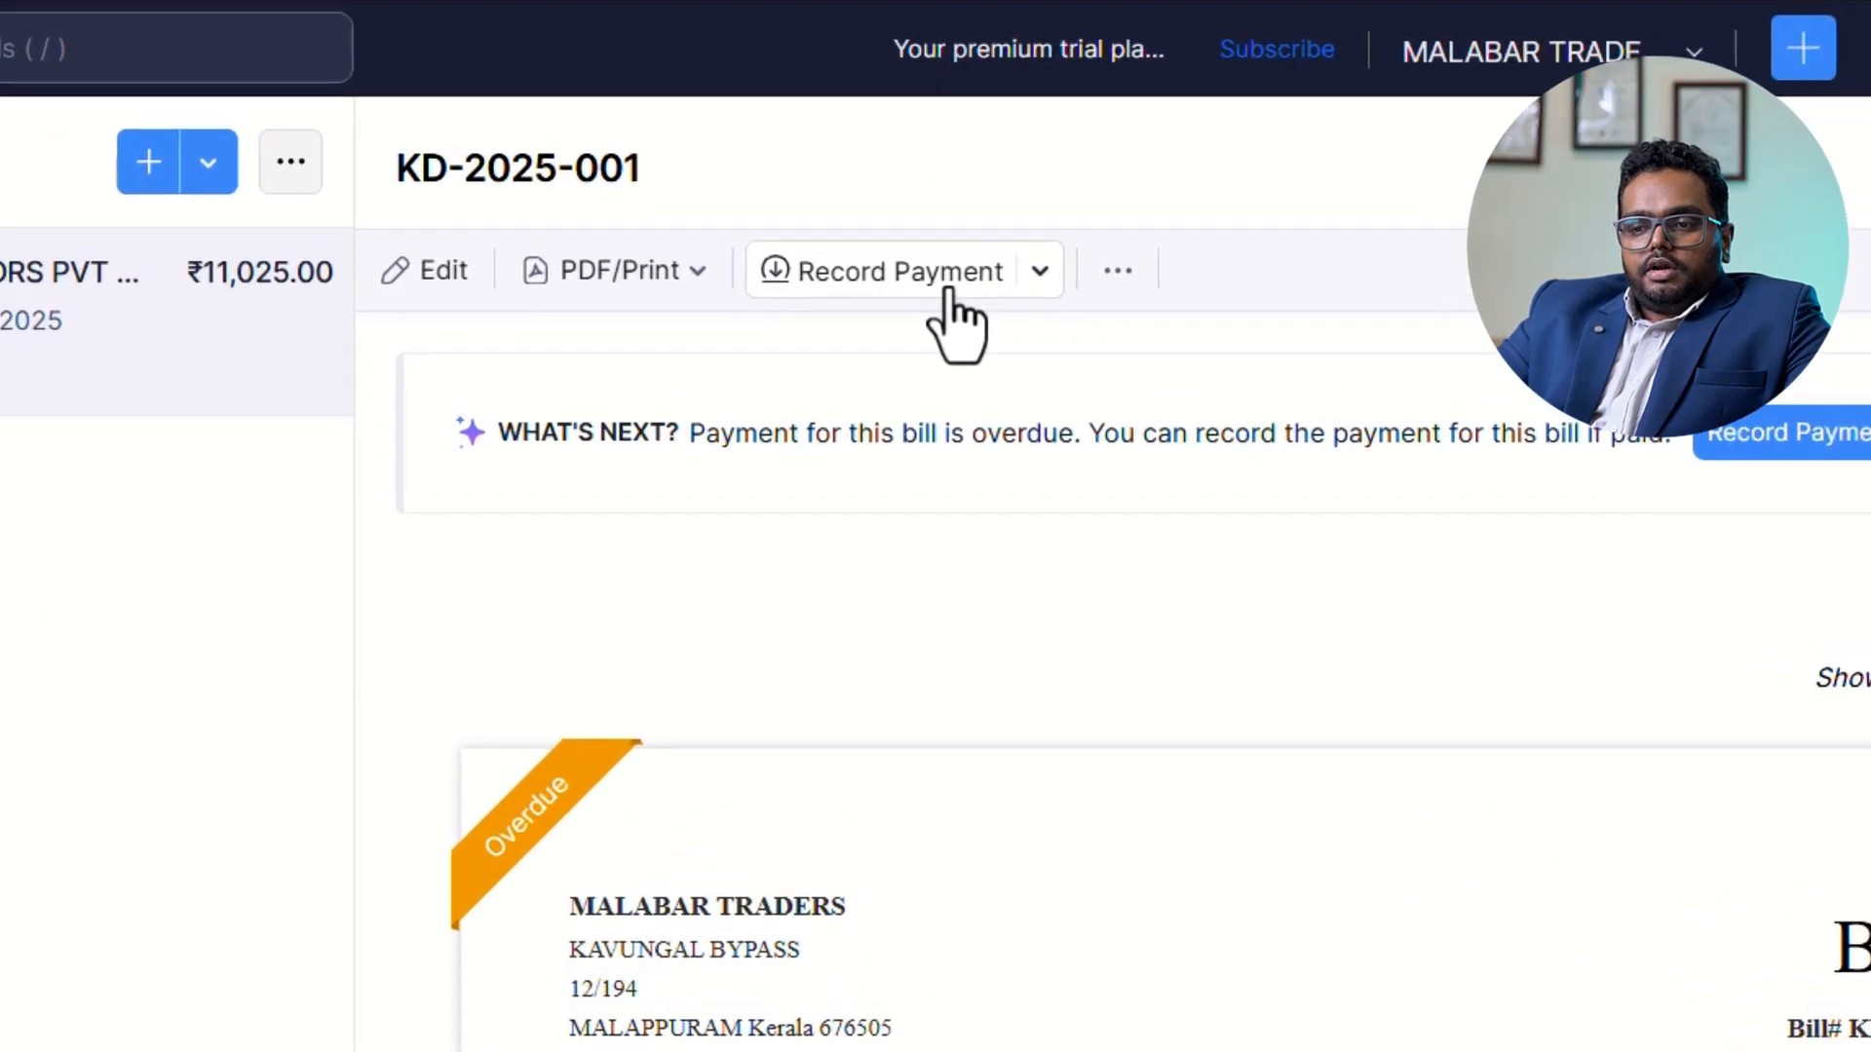
pyautogui.click(946, 290)
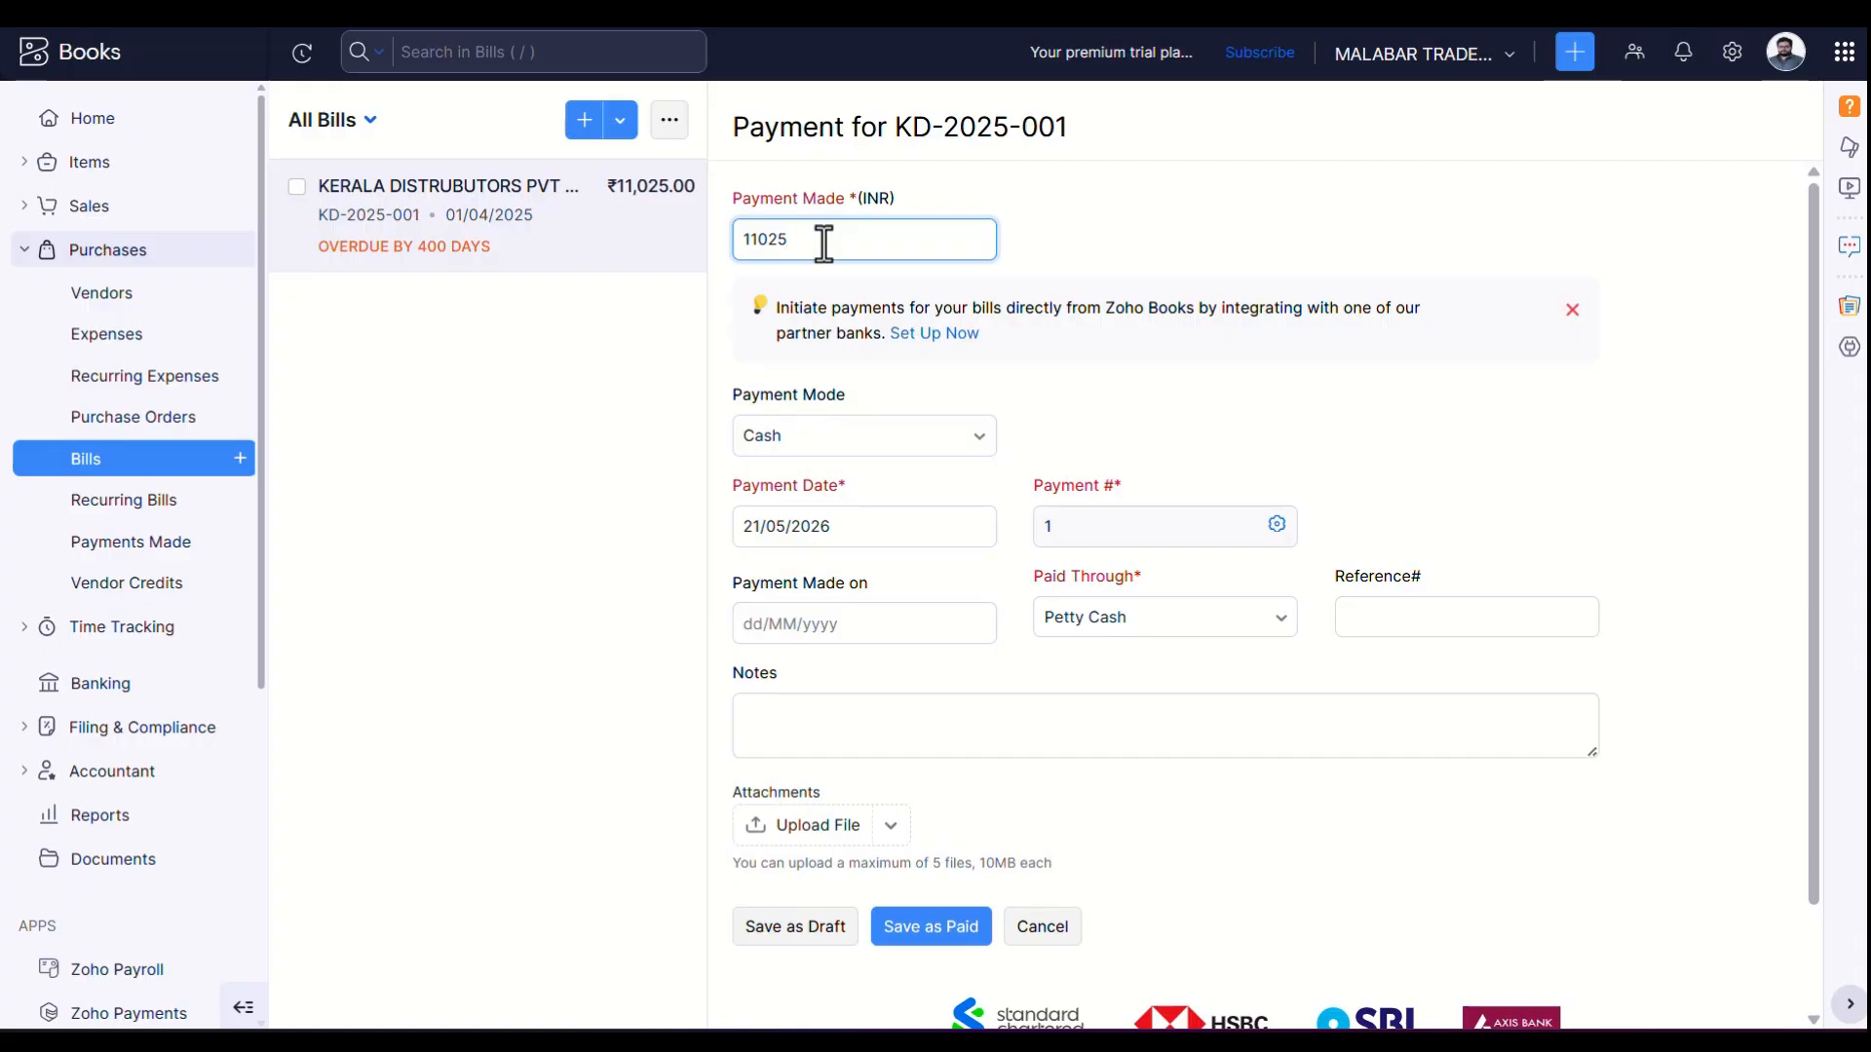
# Set the bill payment's mode to Bank Transfer and its payment date to 01/04/2025.
pyautogui.moveTo(876, 532); pyautogui.dragTo(775, 533)
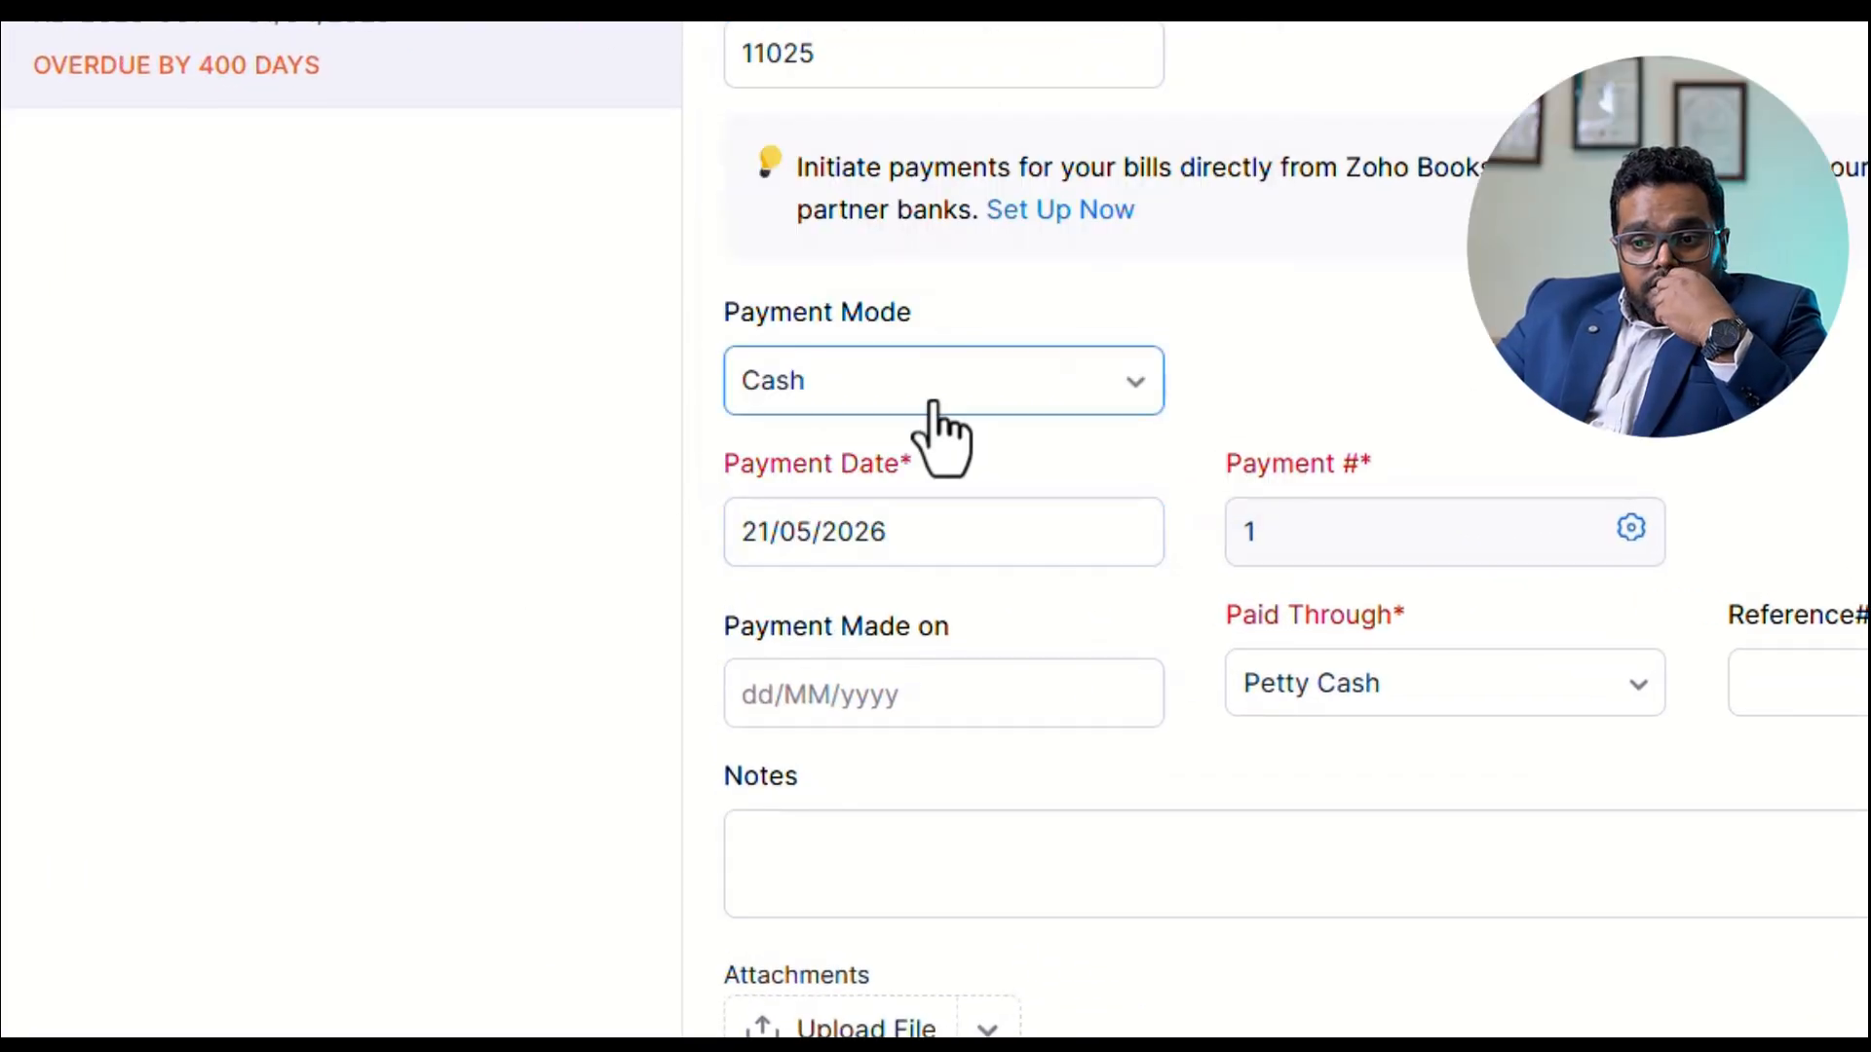
pyautogui.click(926, 401)
pyautogui.click(917, 633)
pyautogui.click(916, 532)
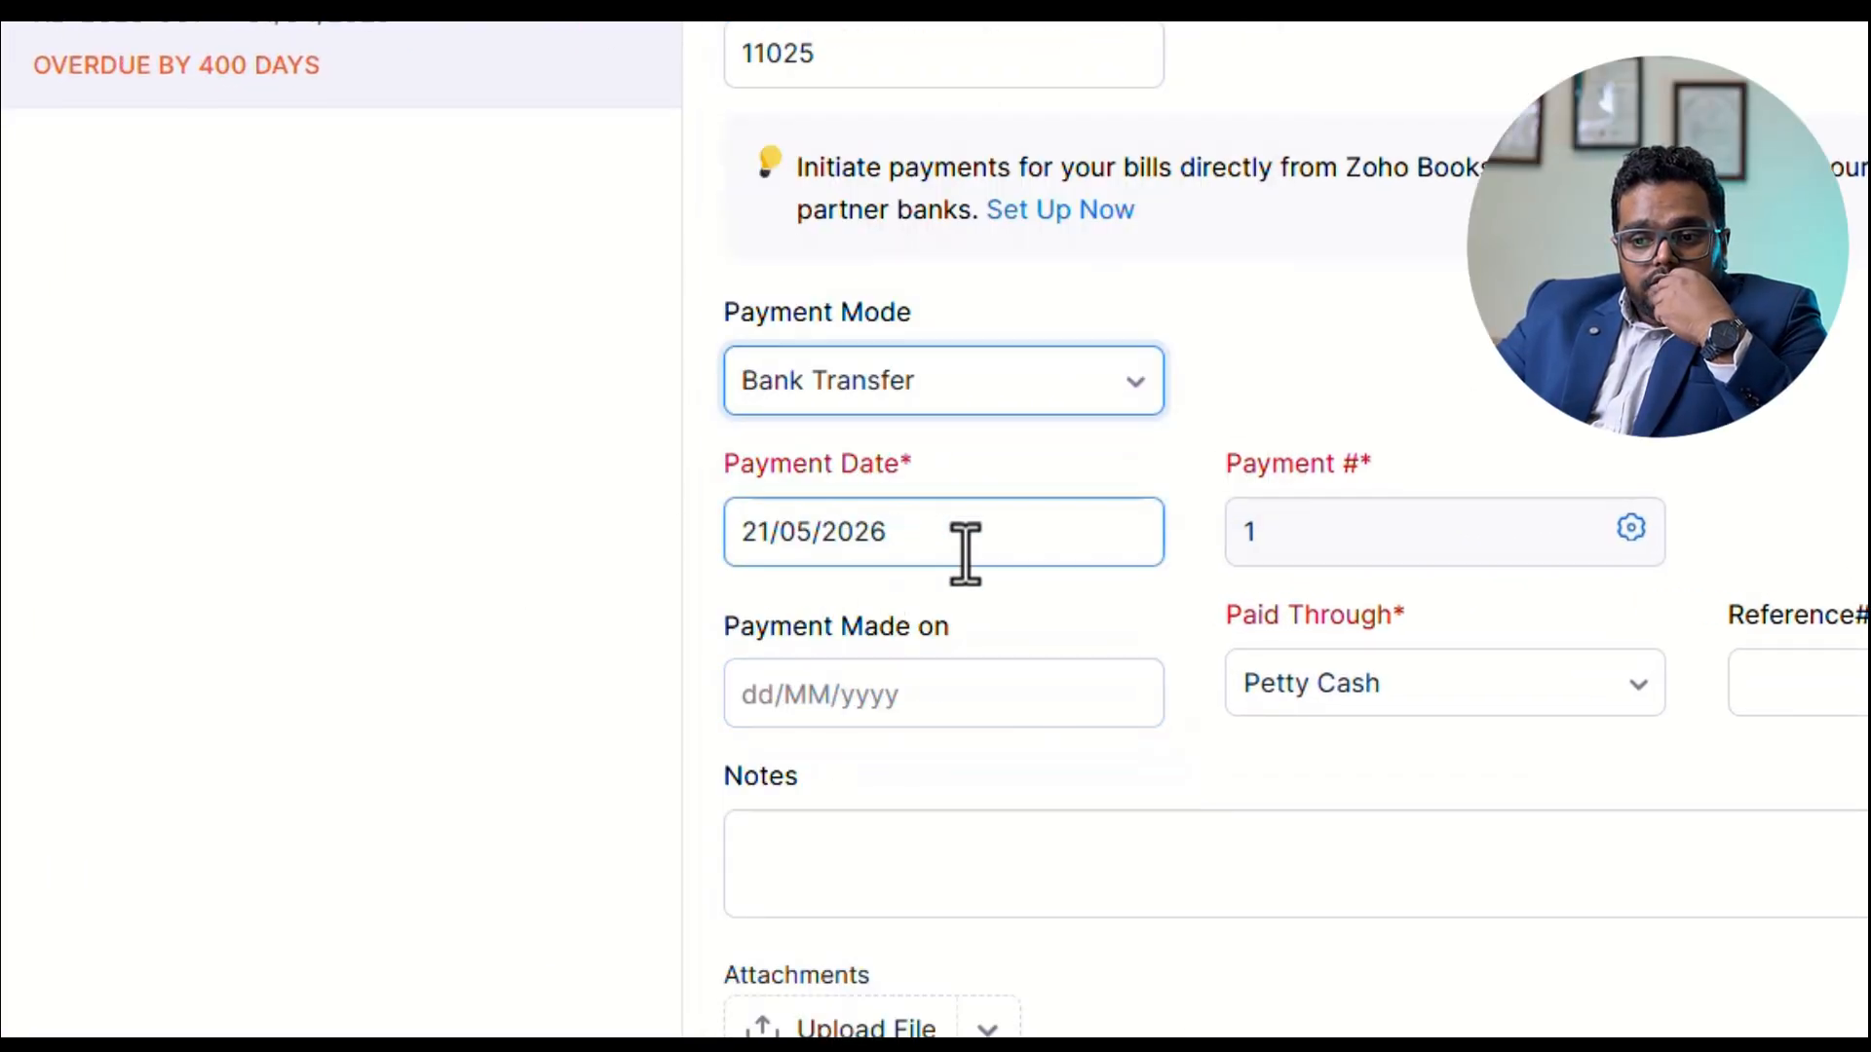
pyautogui.write('0')
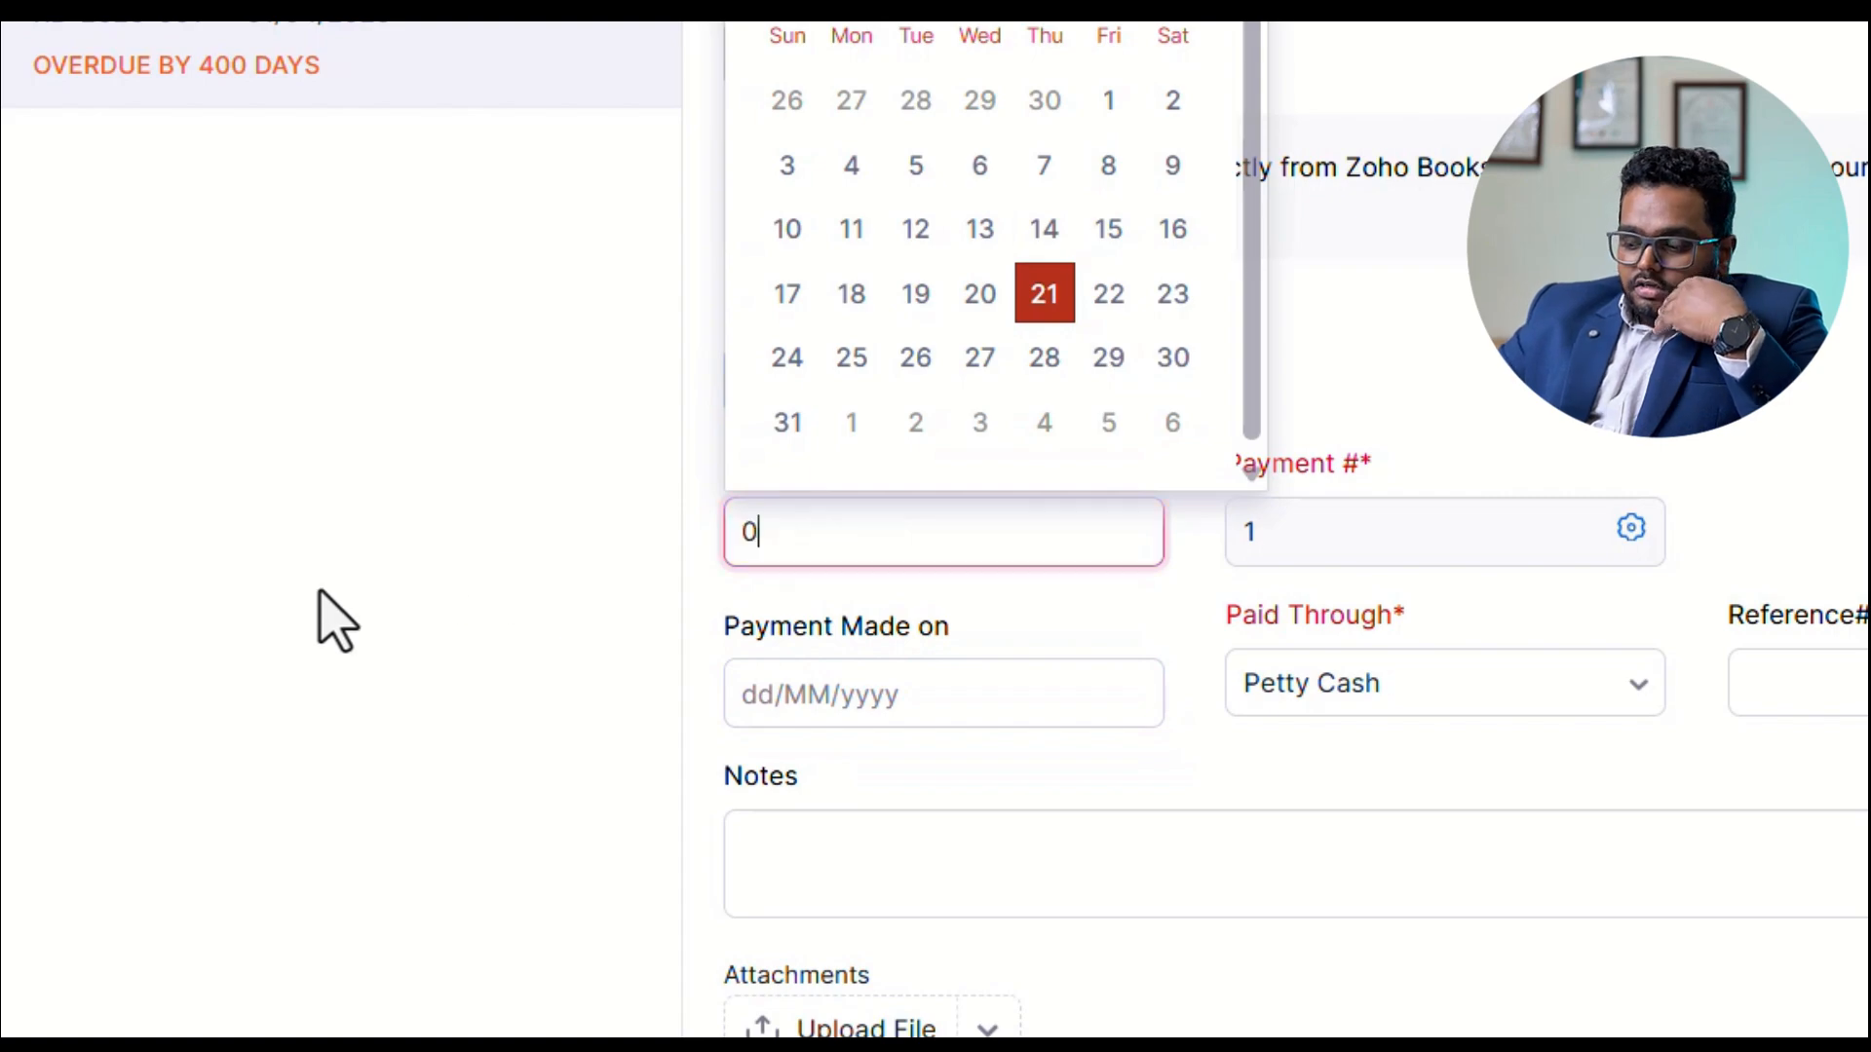
pyautogui.write('1/04/2025')
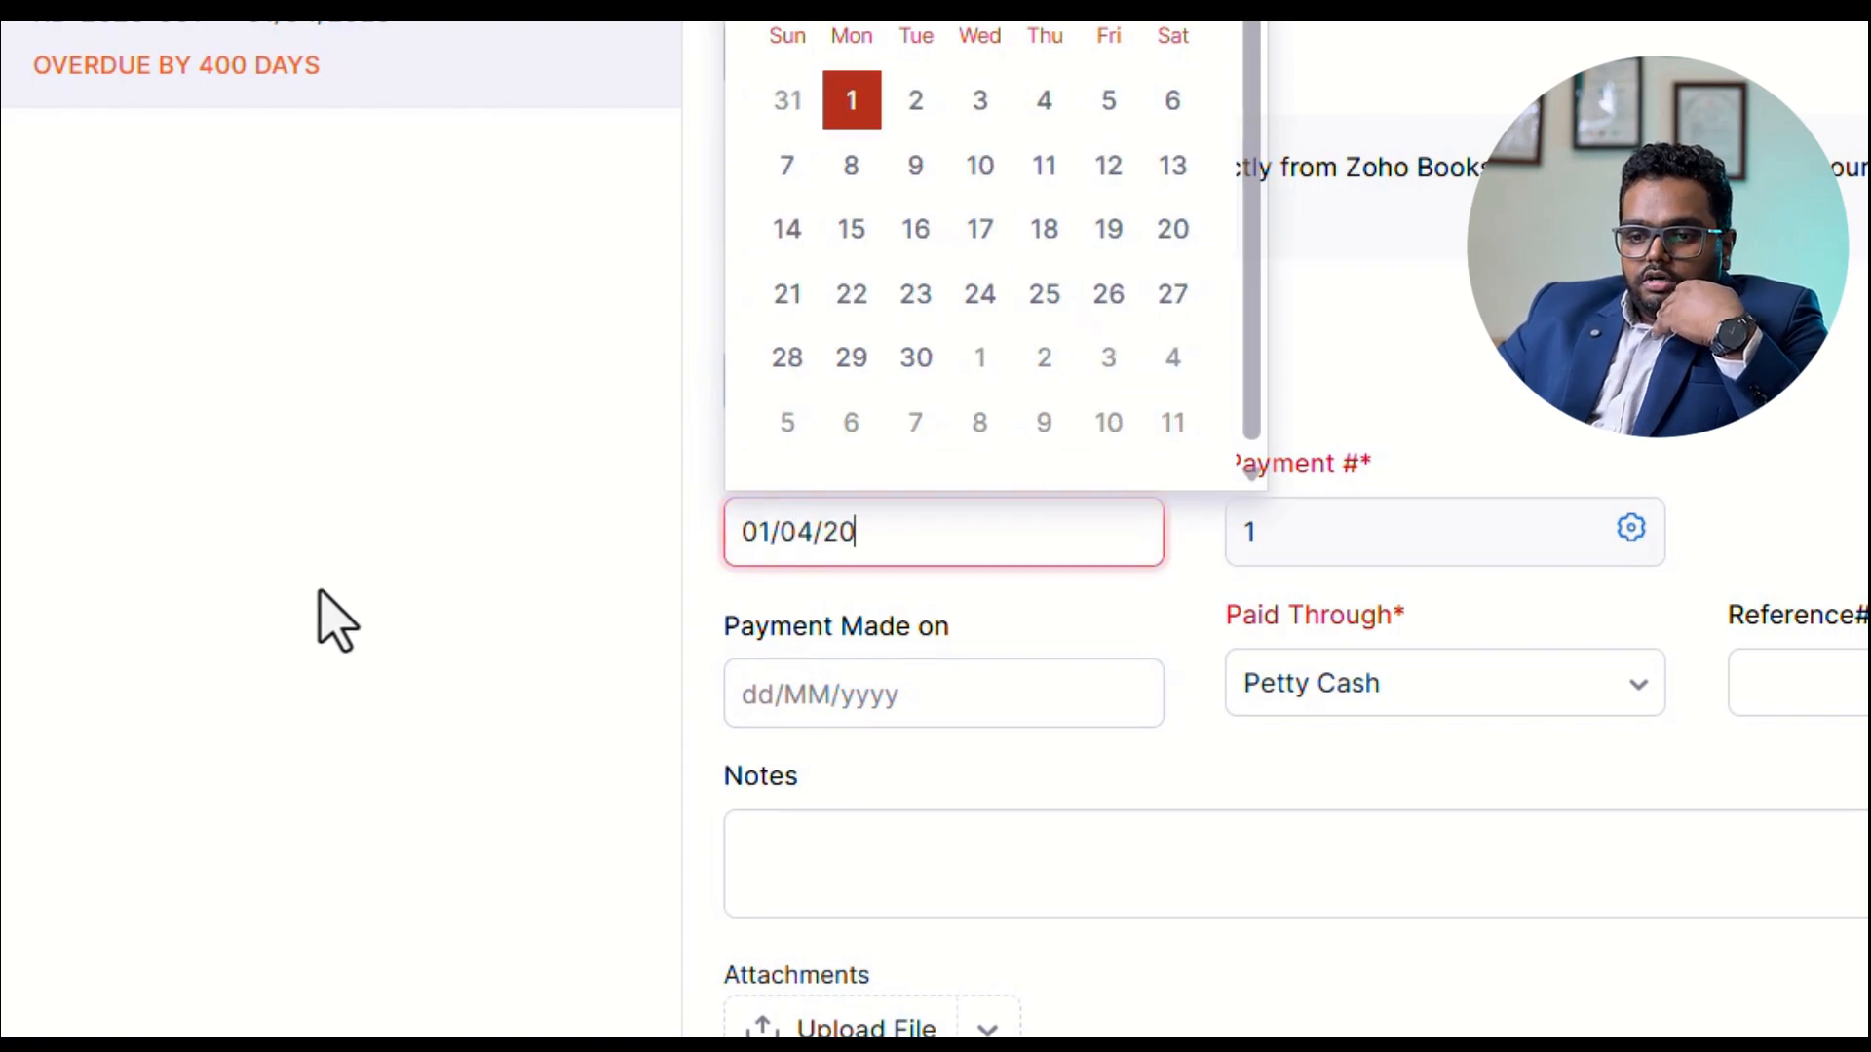
# Enter 01/04/2025 as the date on which the bill payment was made.
pyautogui.click(900, 707)
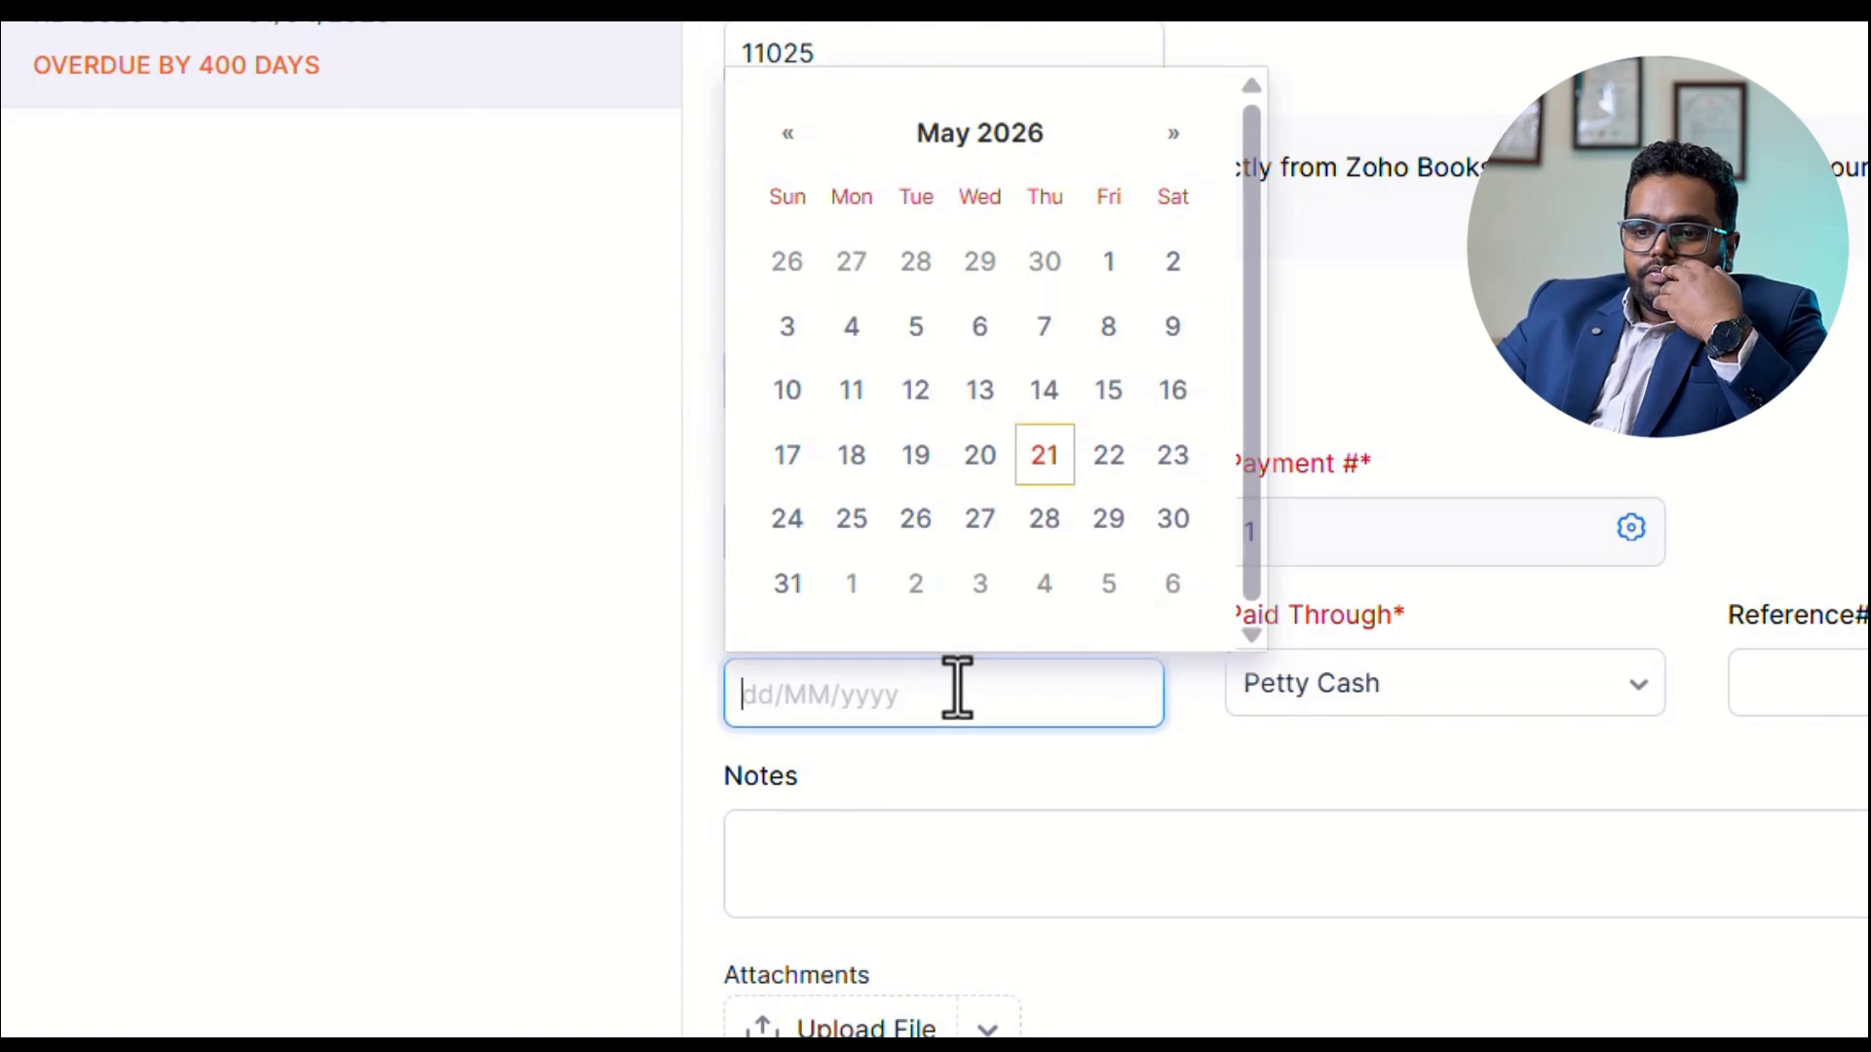
pyautogui.write('01/04')
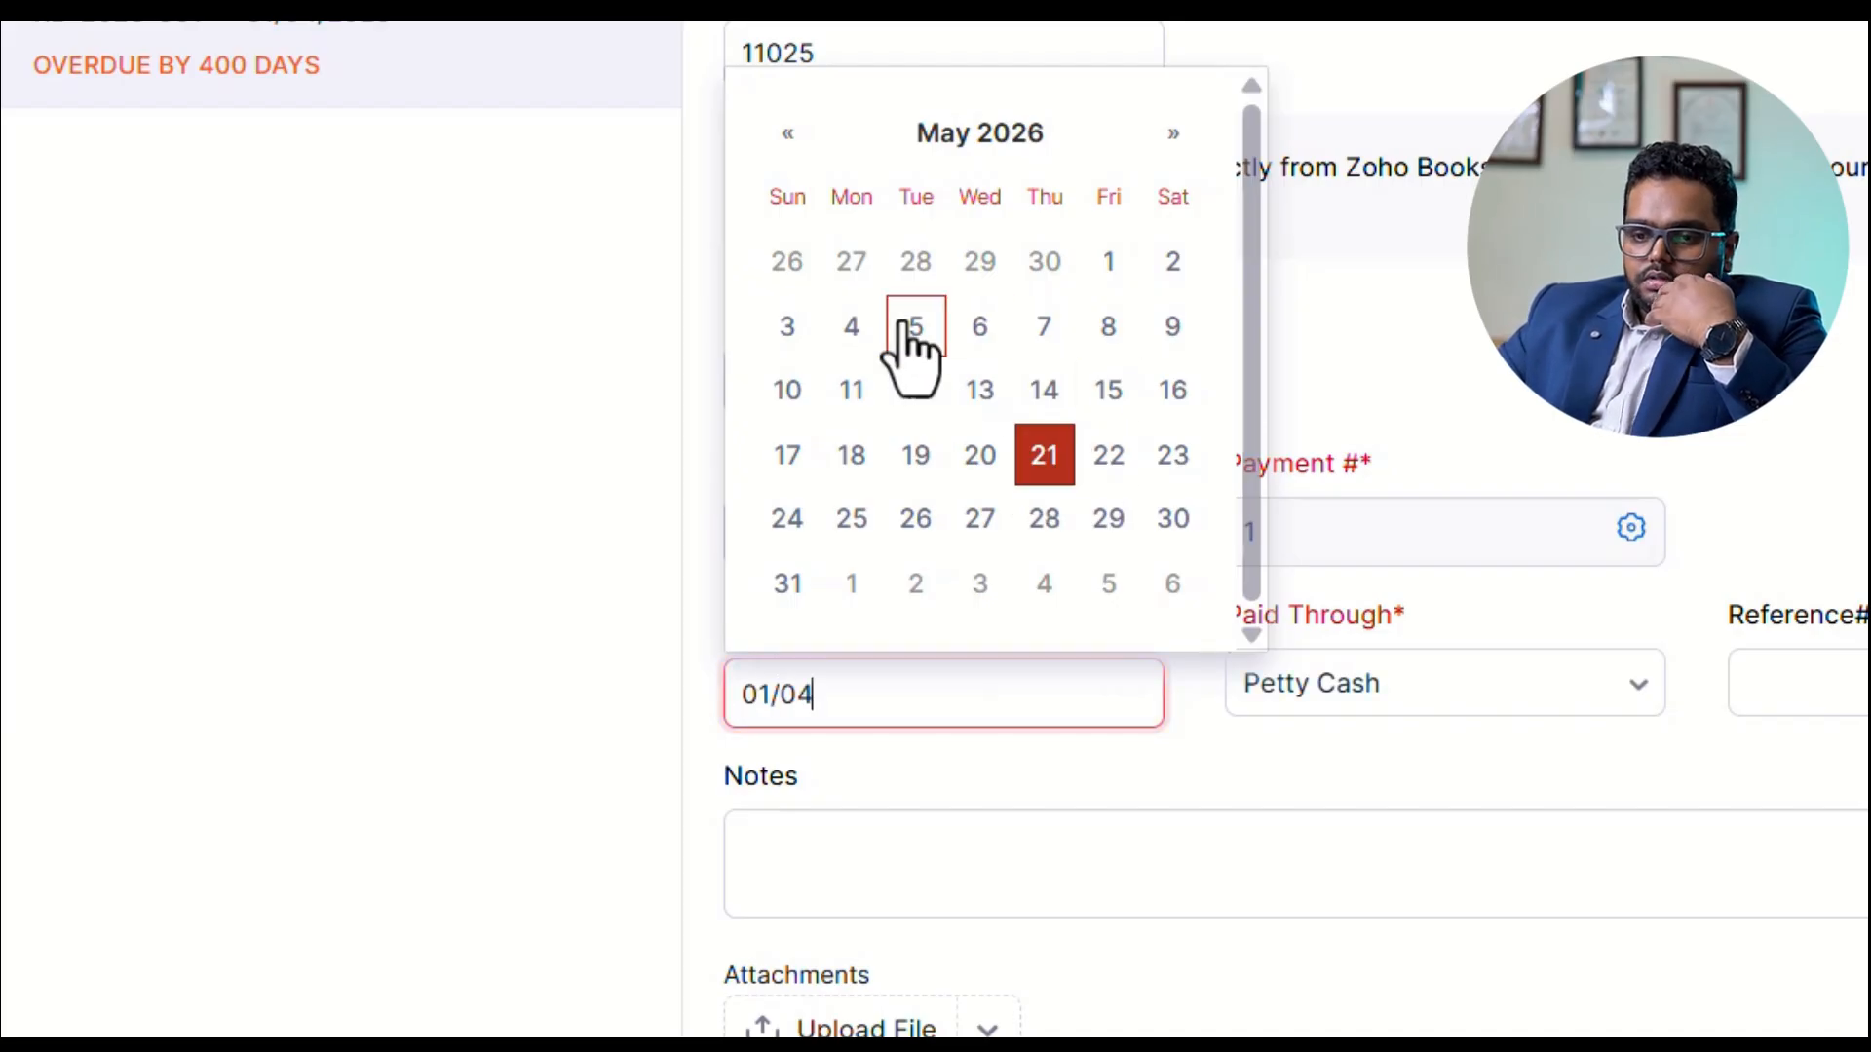
pyautogui.write('/2025')
pyautogui.press('Tab')
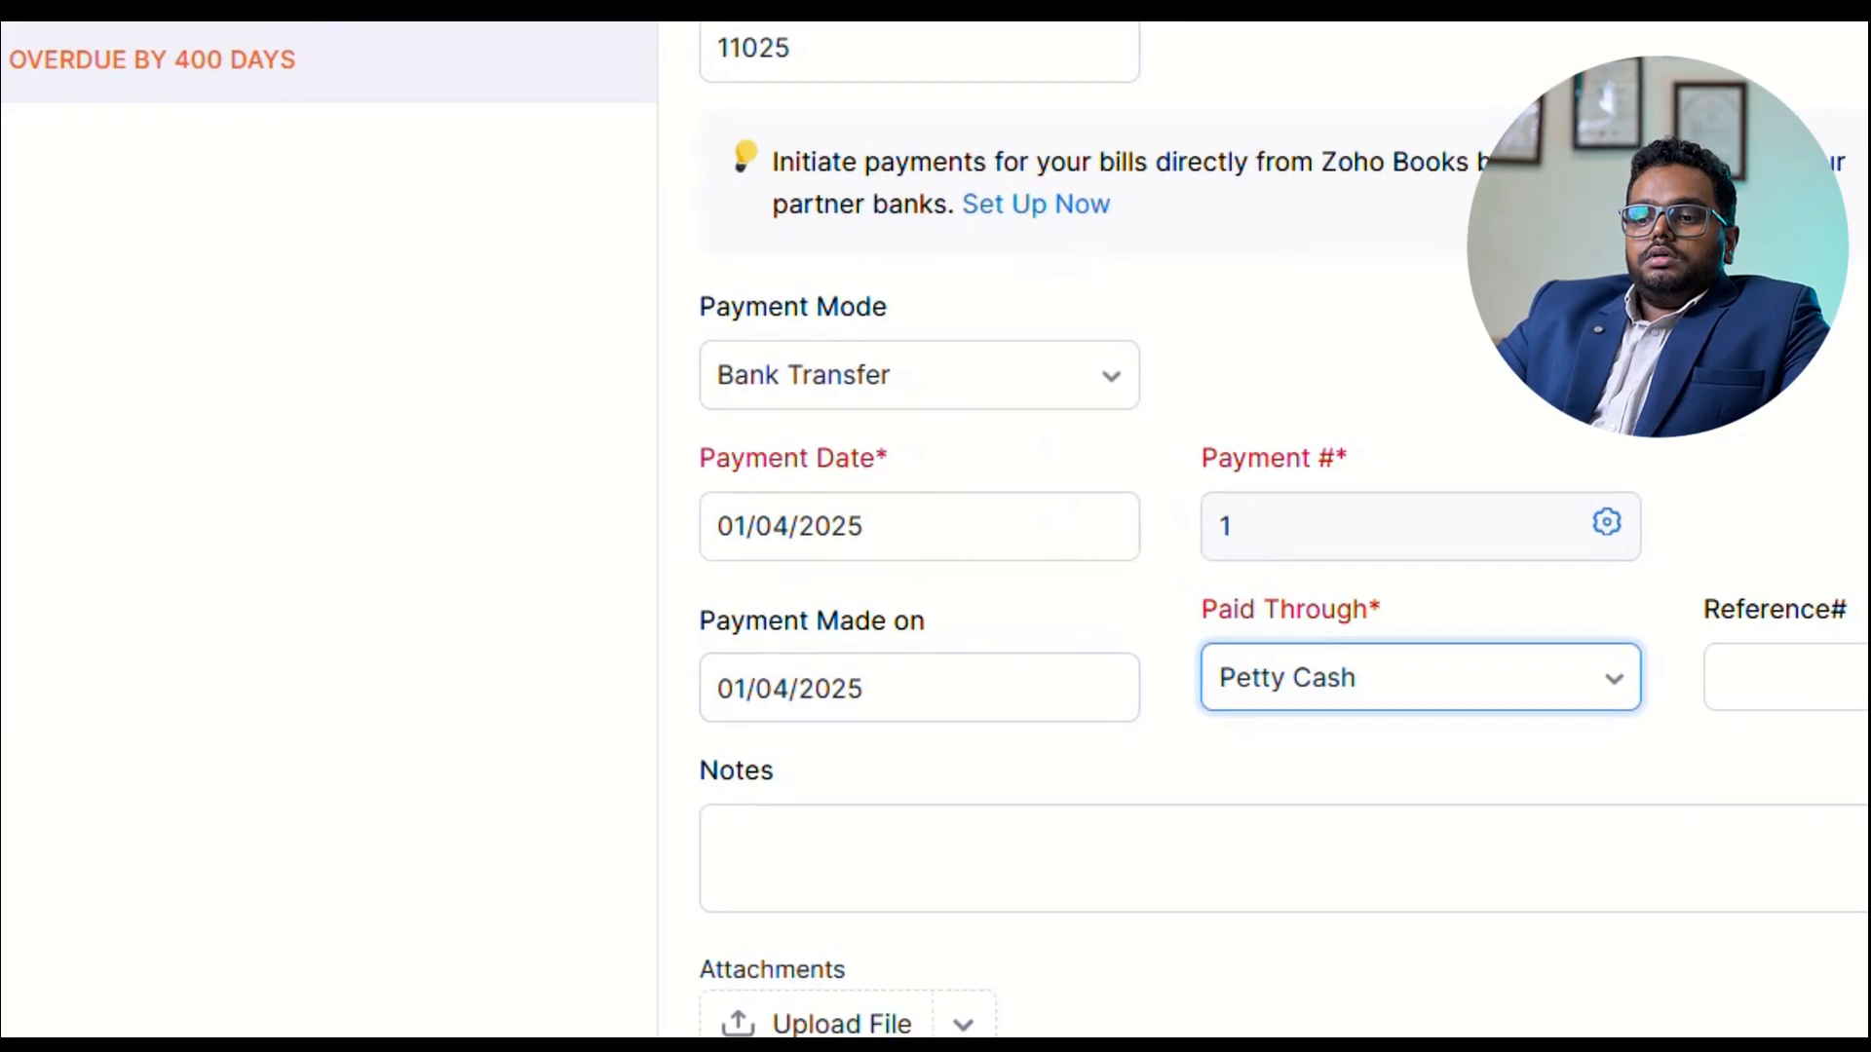
# Choose SBI CURRENT A/C as the account the bill is paid through and save the payment as paid.
pyautogui.click(818, 565)
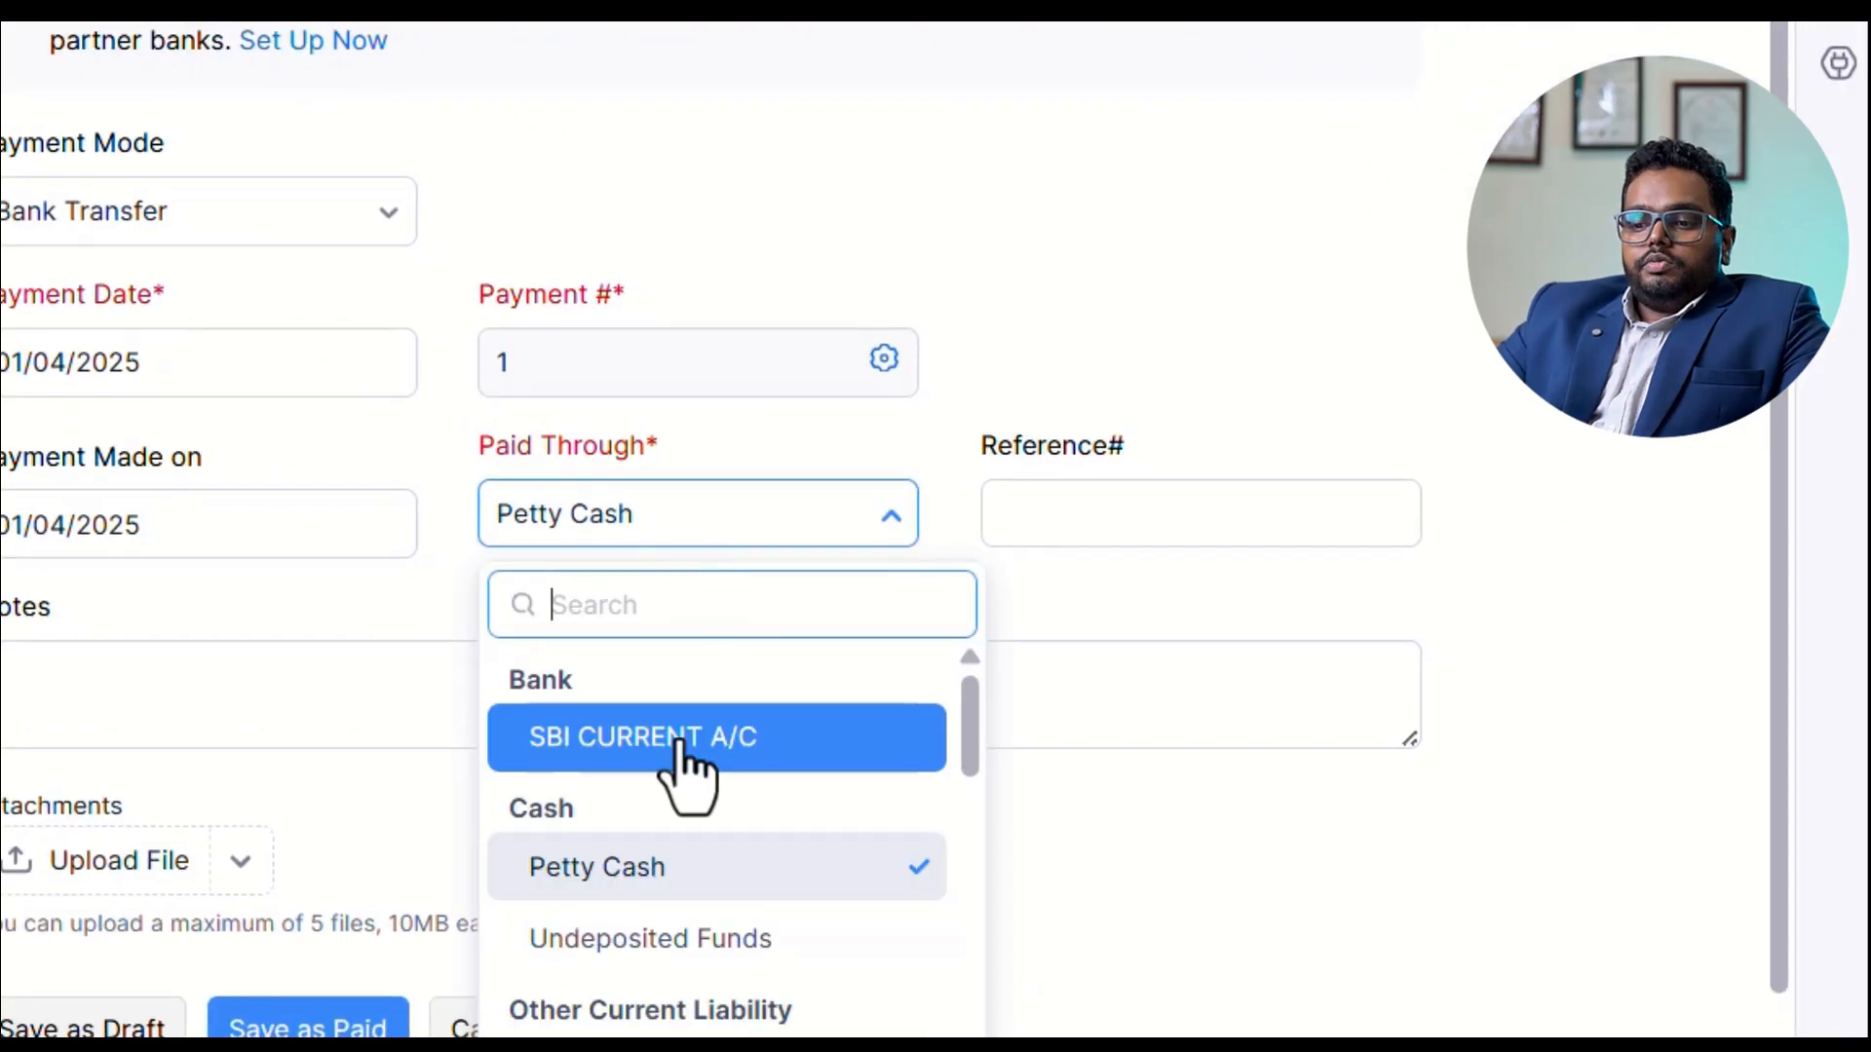
pyautogui.click(888, 782)
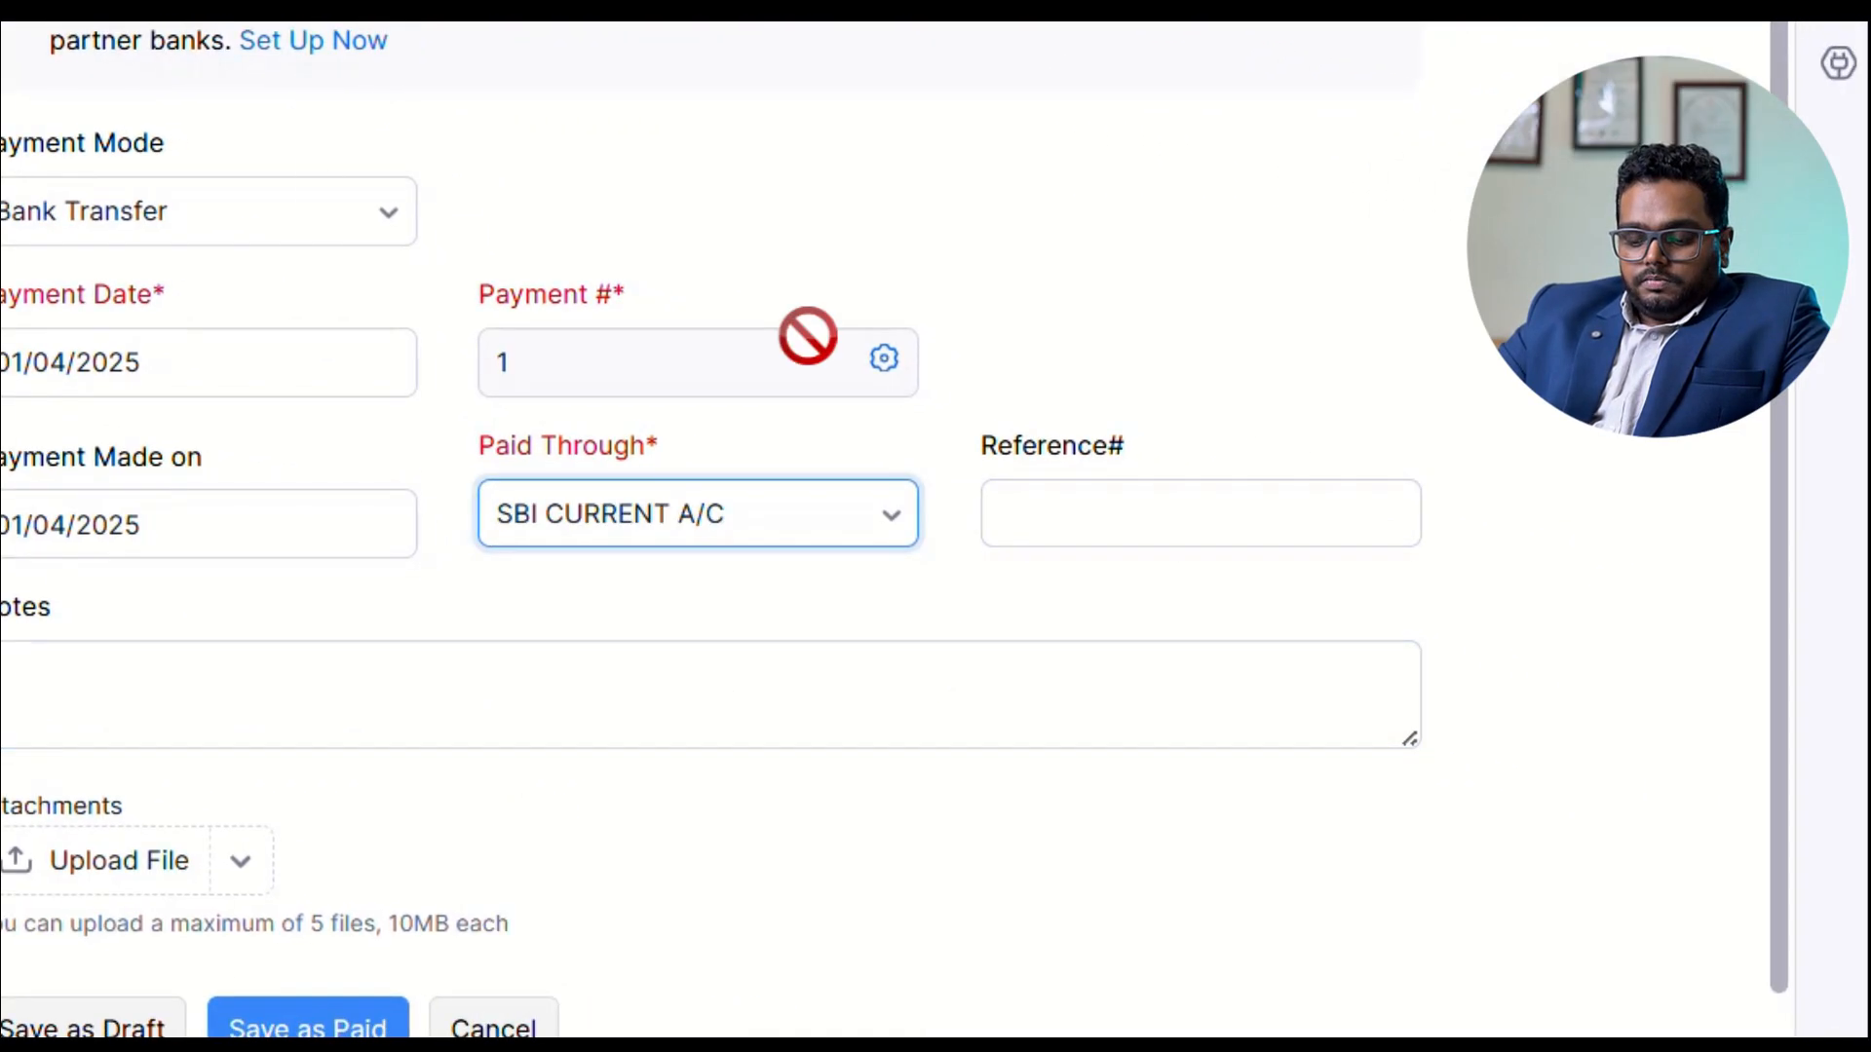
pyautogui.scroll(-2, 1141, 531)
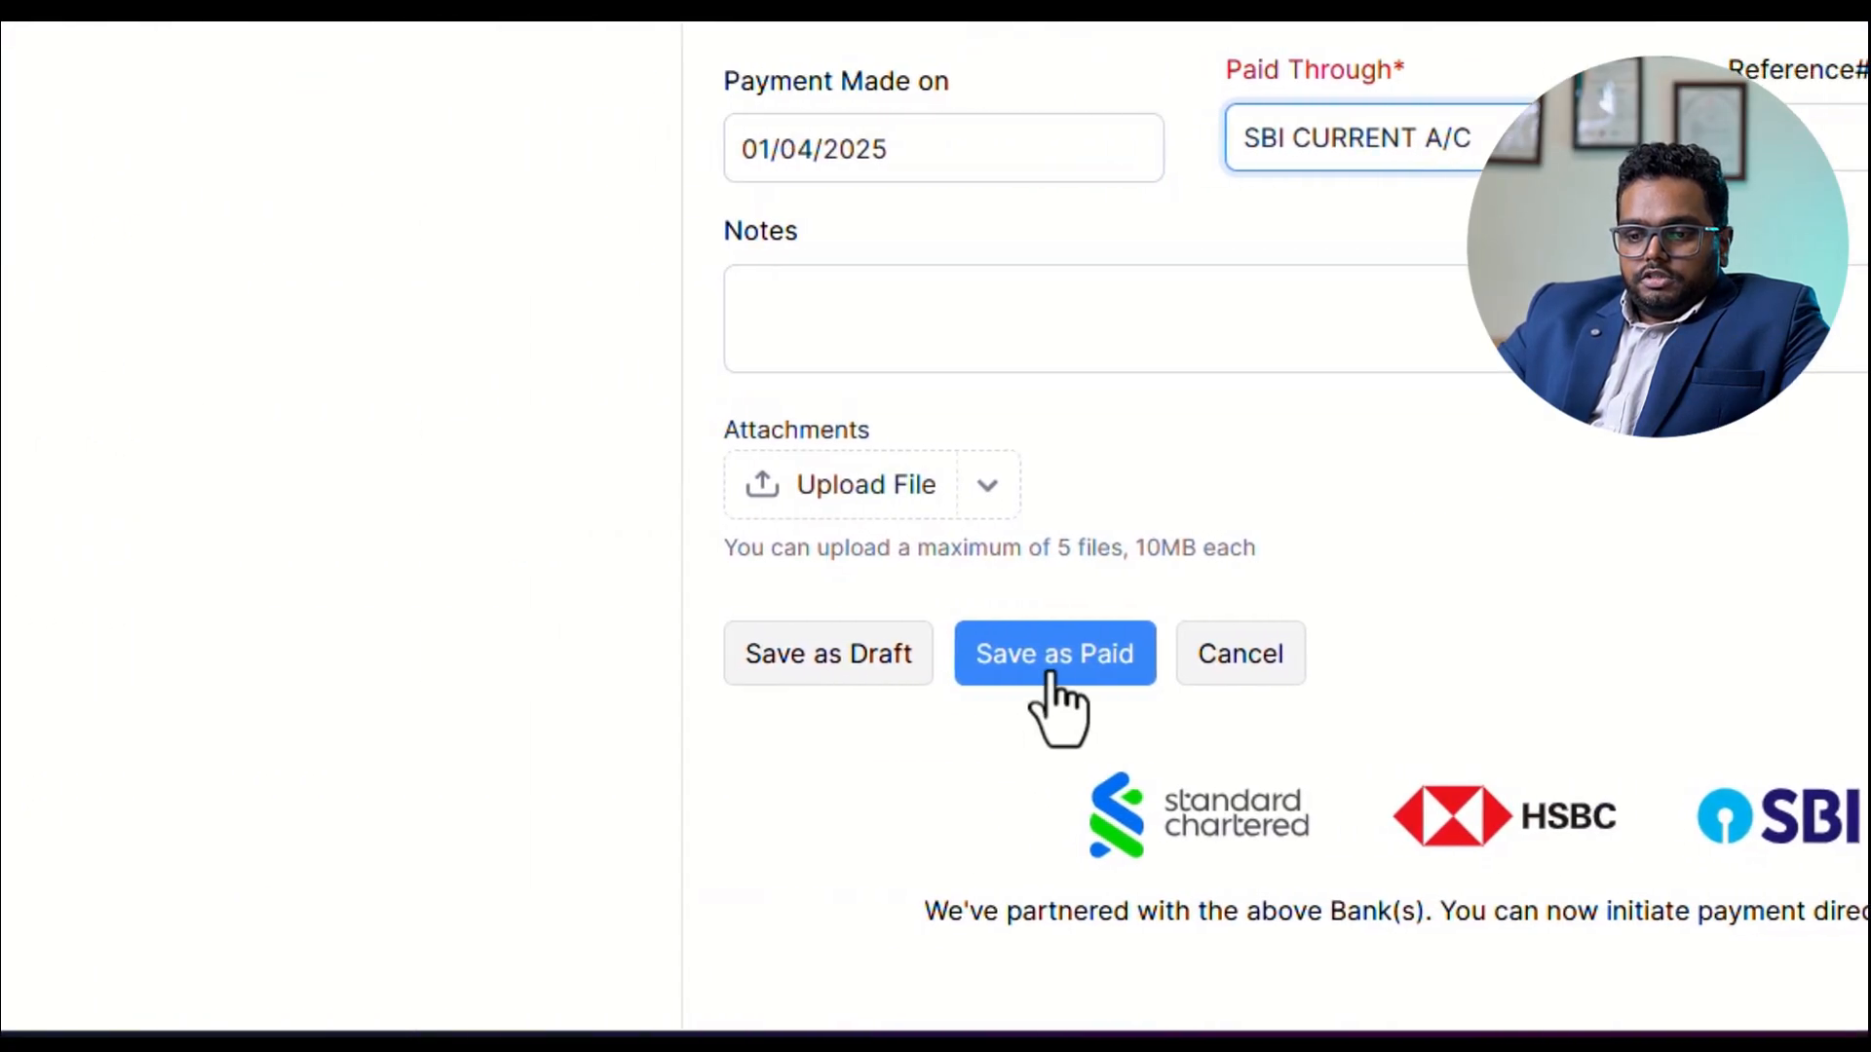
pyautogui.click(290, 875)
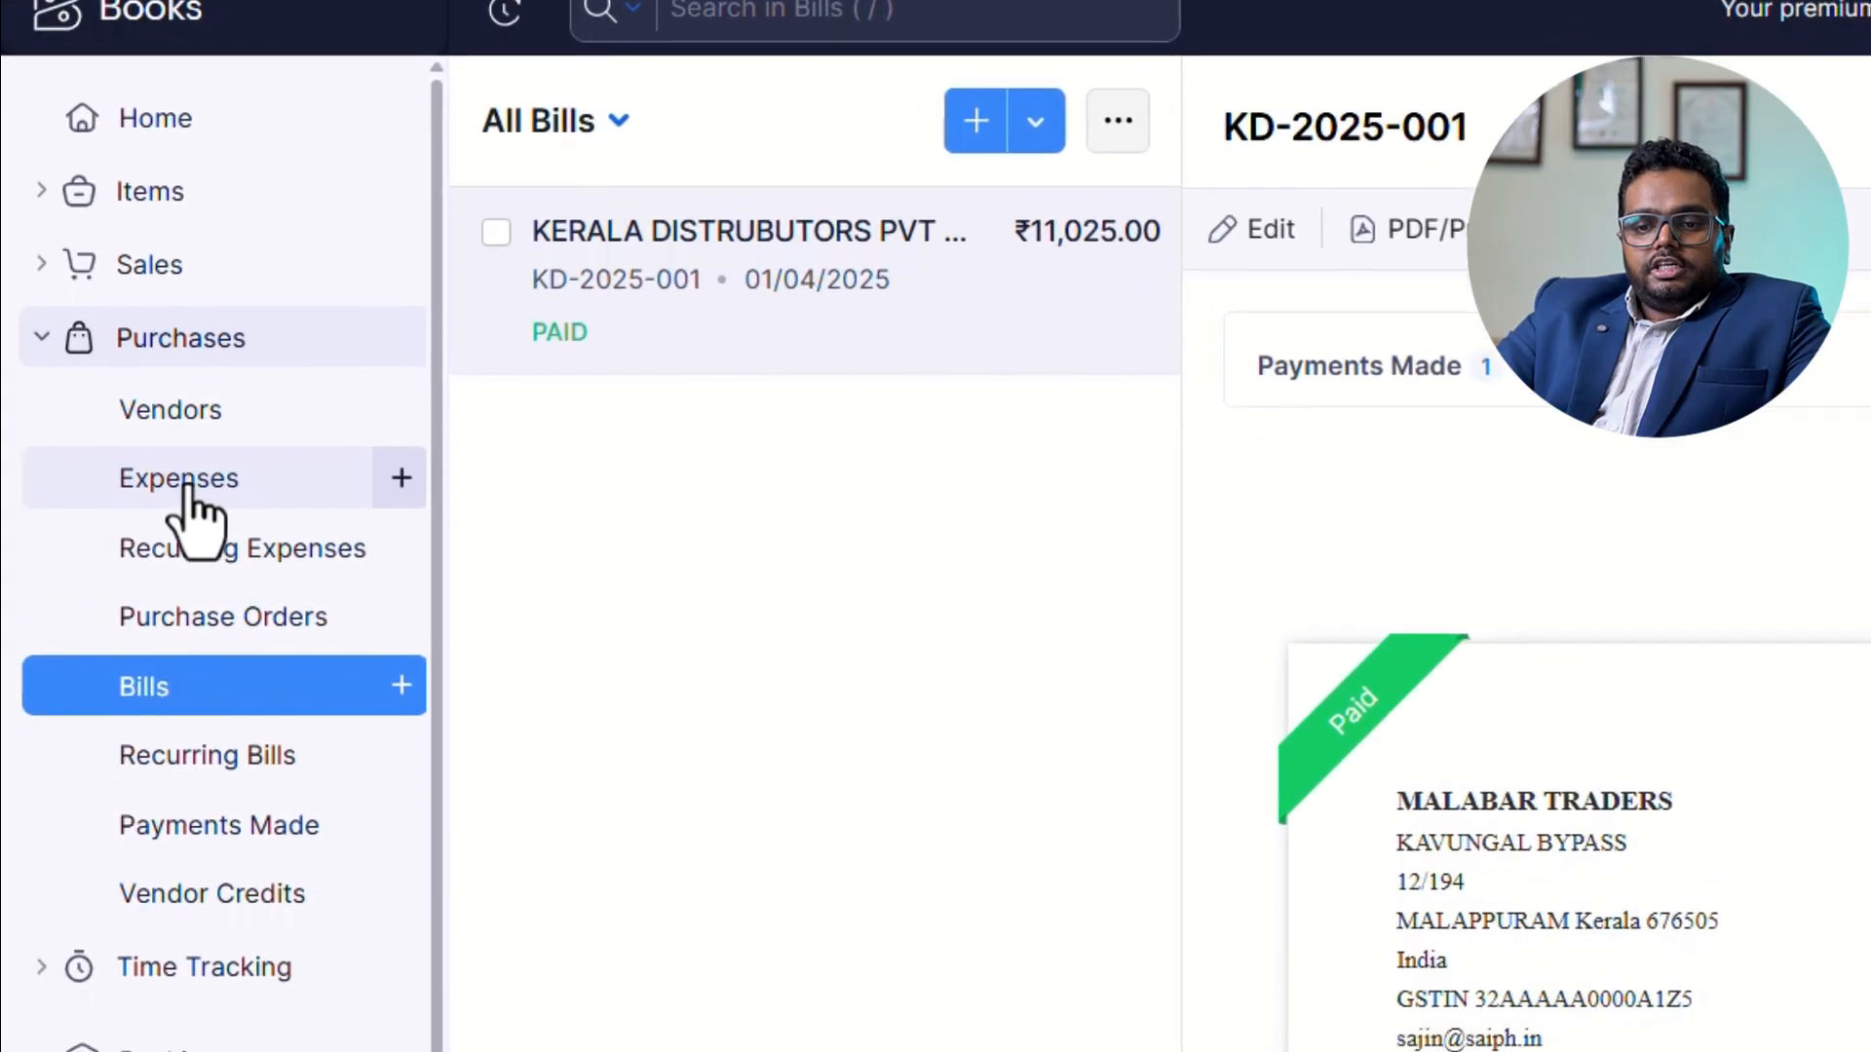
# Start recording a new purchase expense and choose Rent Expense as its expense account.
pyautogui.click(185, 483)
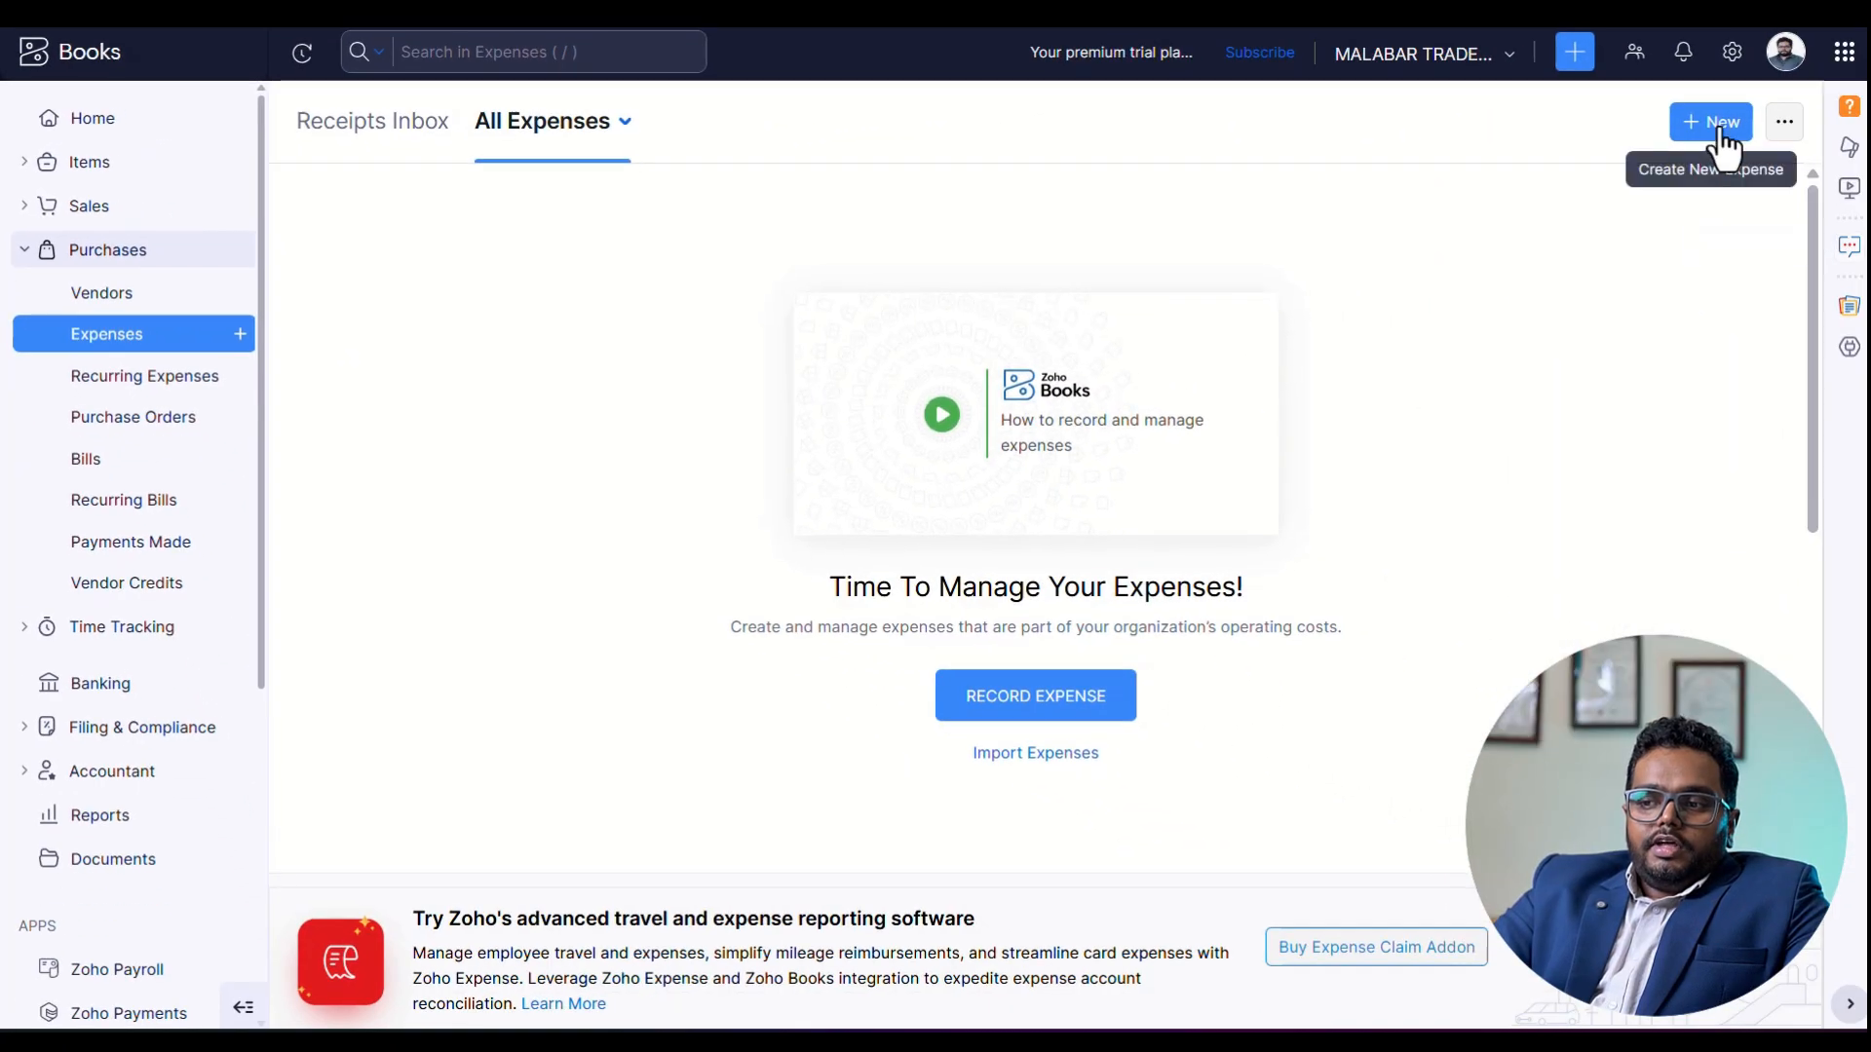
pyautogui.click(1721, 137)
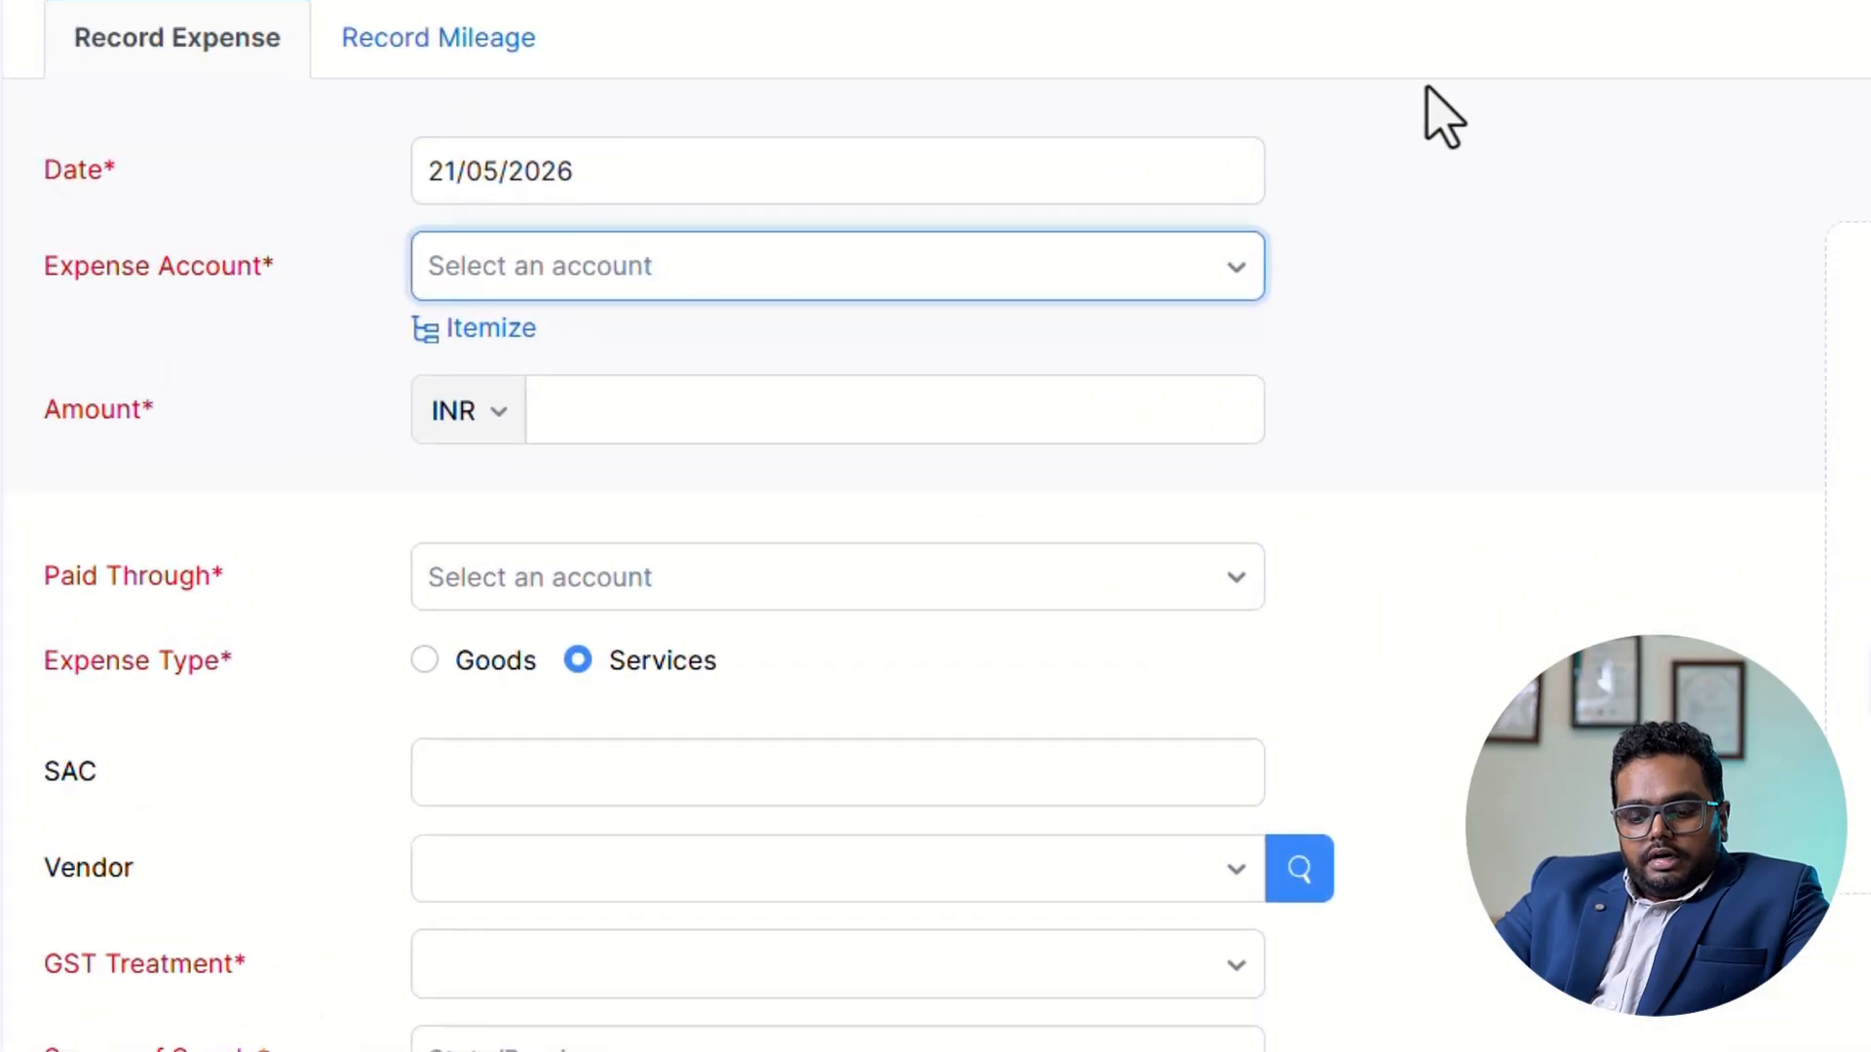
pyautogui.write('RENT')
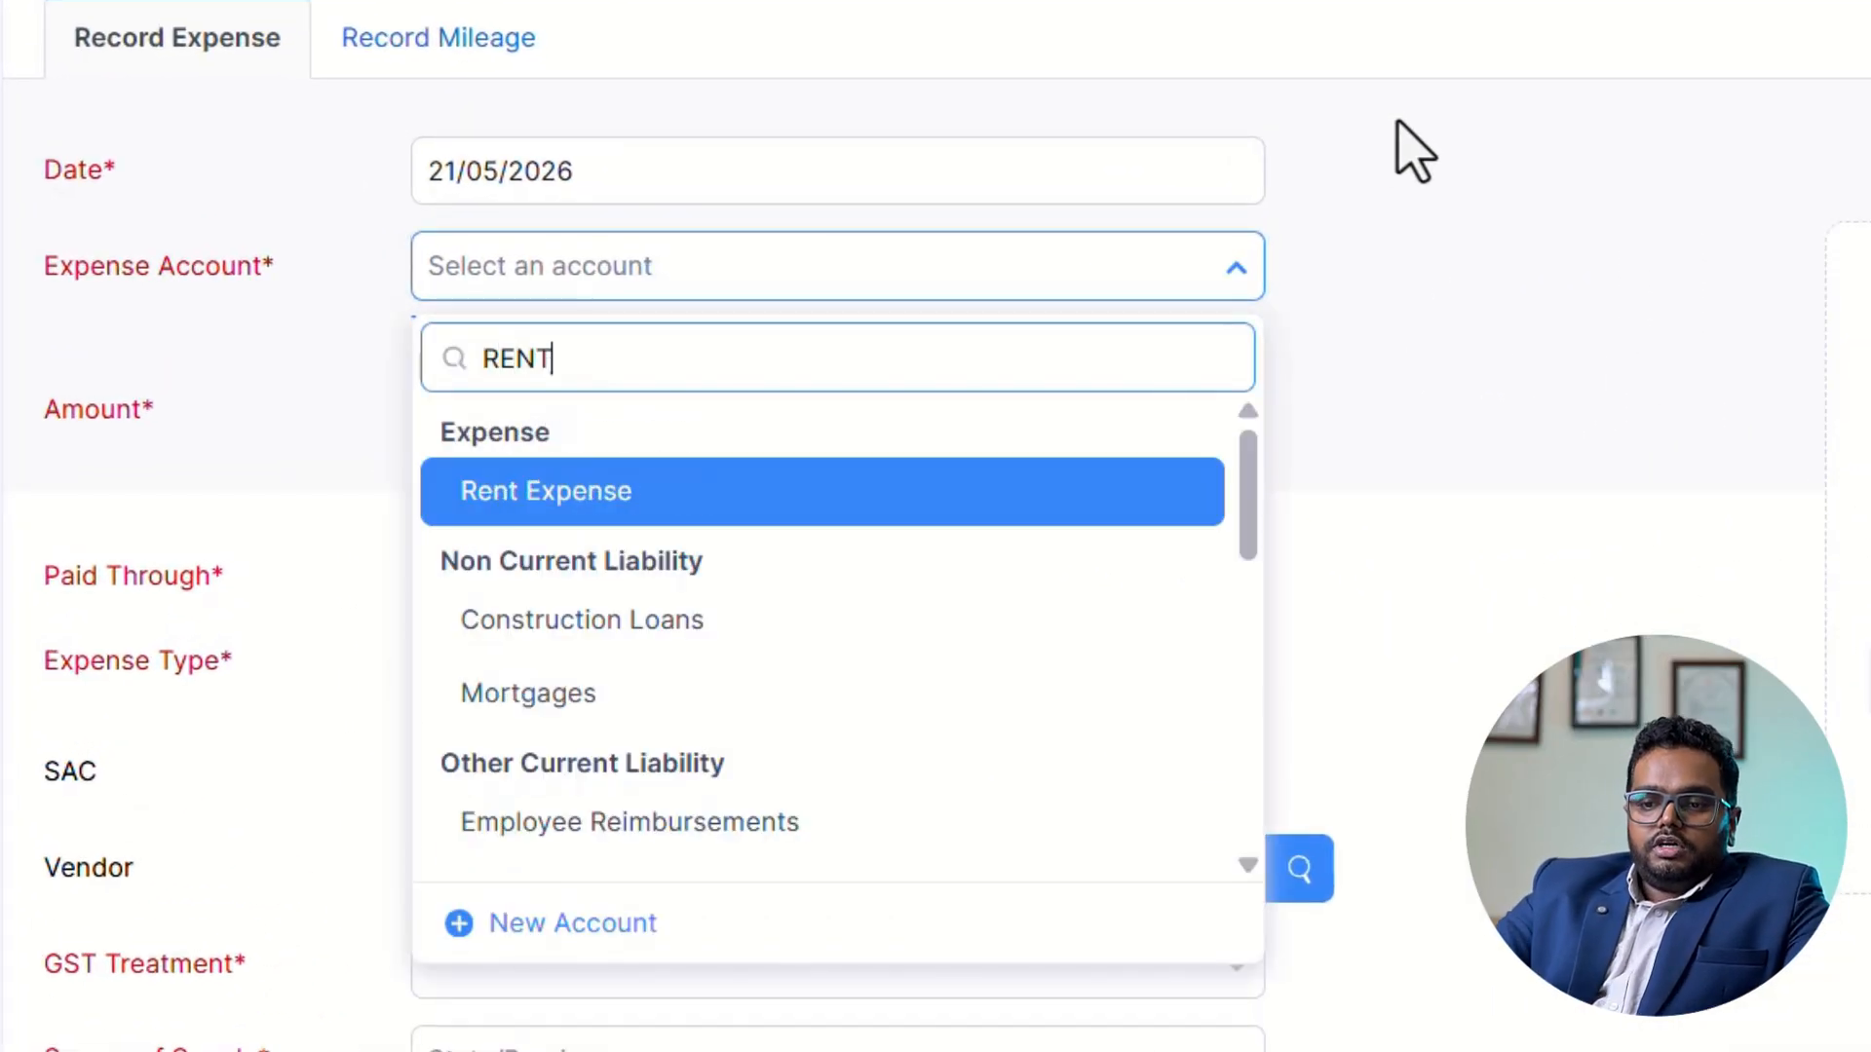
pyautogui.click(623, 490)
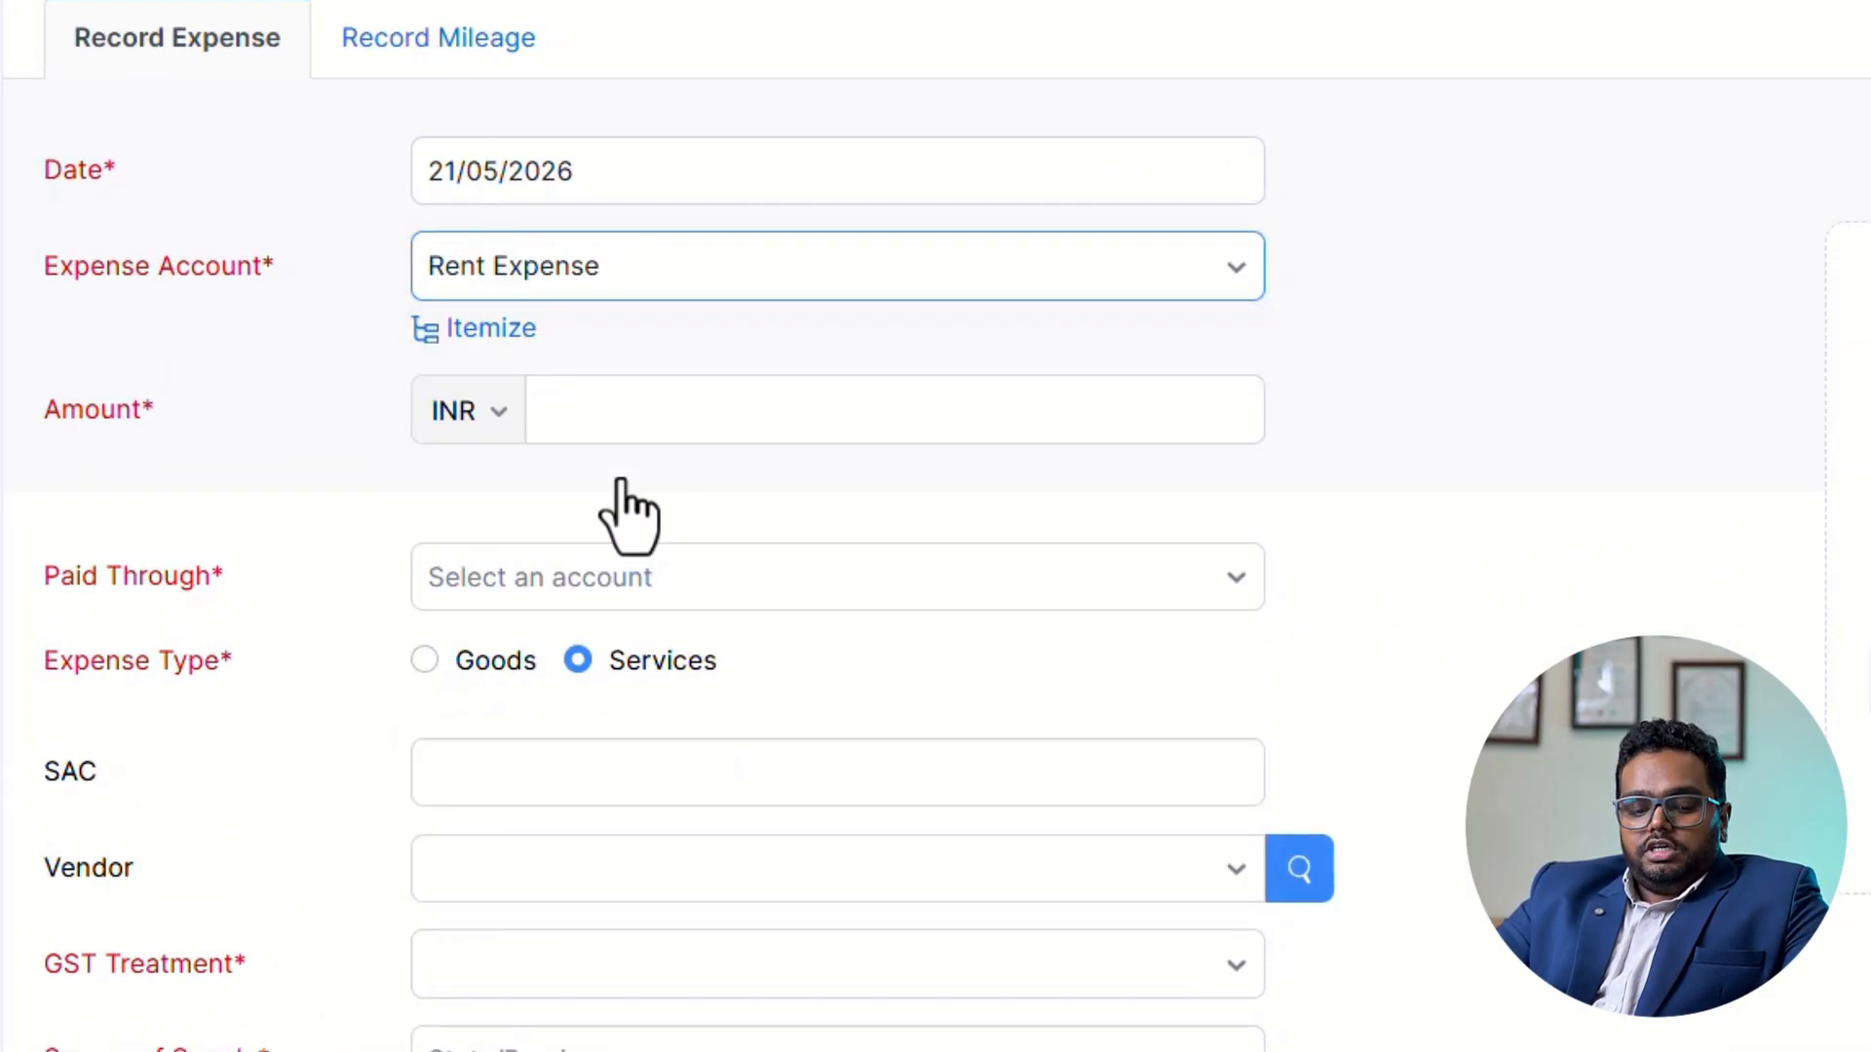
# Set the rent expense amount to 8000 INR and choose SBI CURRENT A/C as the account it is paid through.
pyautogui.scroll(-1, 633, 390)
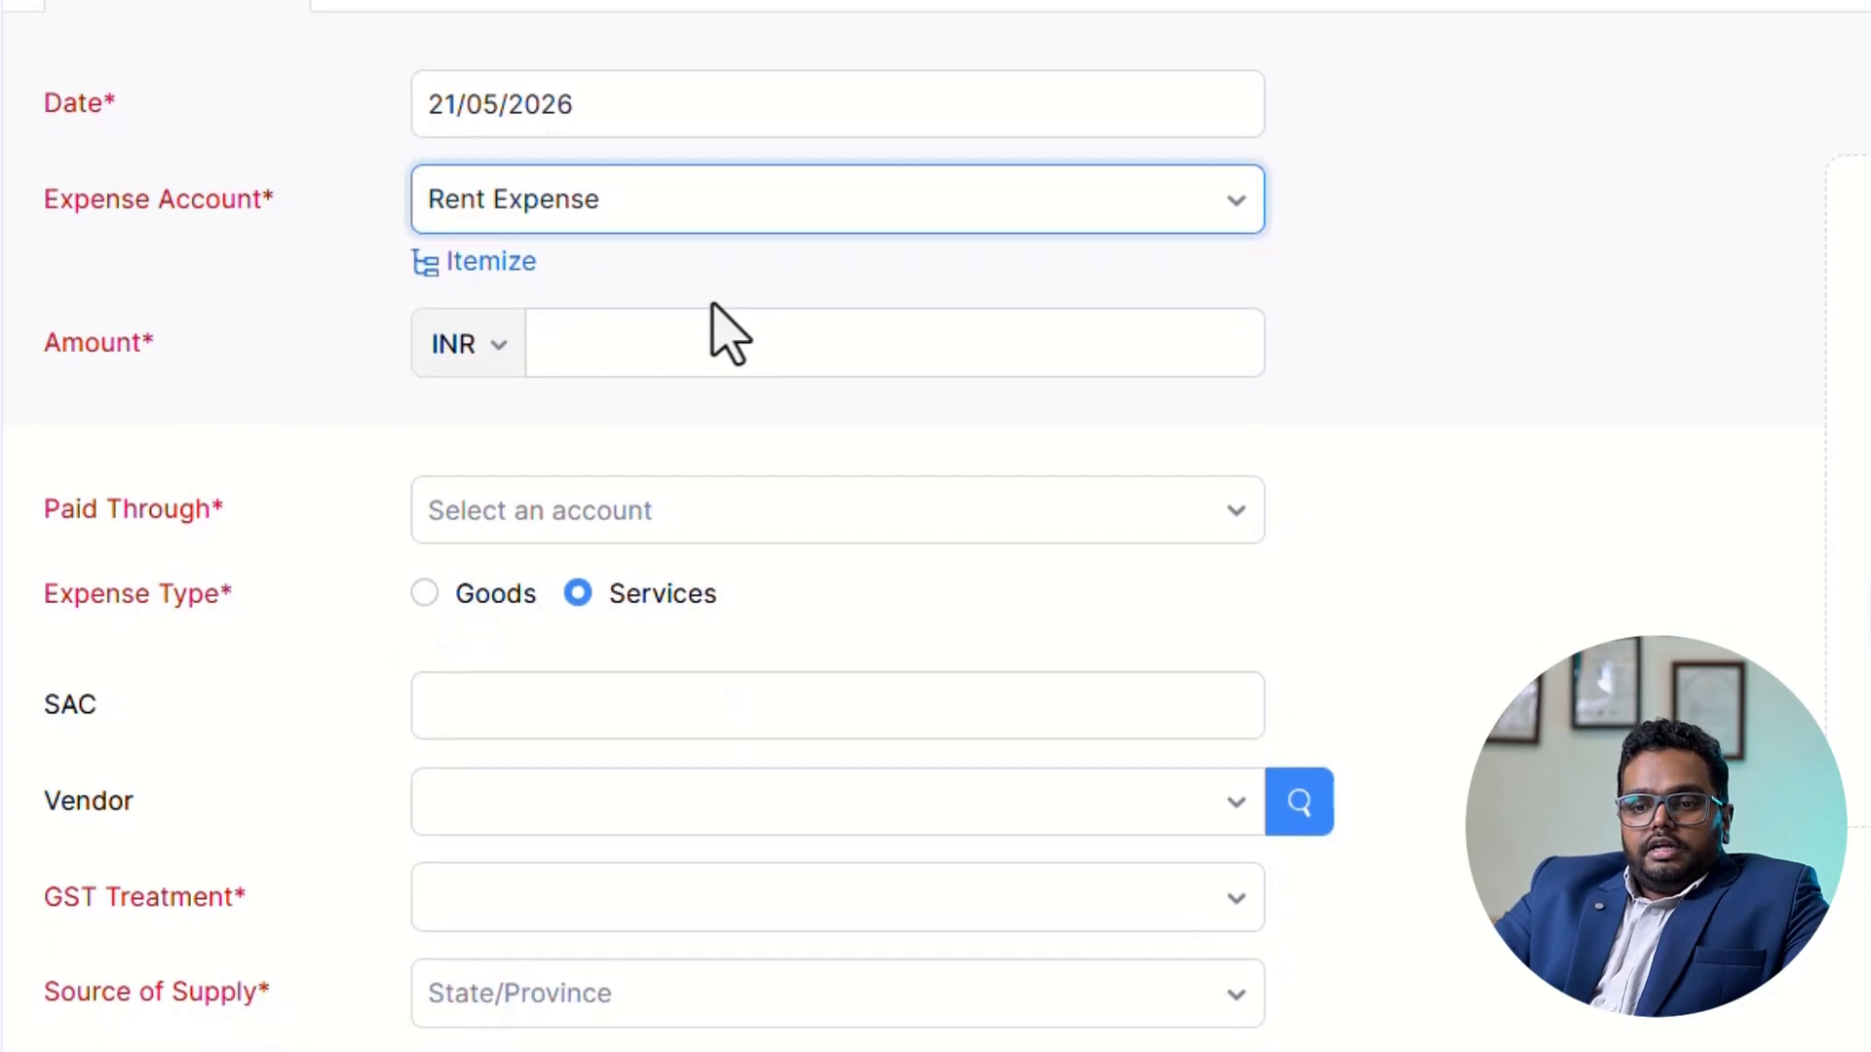
pyautogui.click(786, 365)
pyautogui.write('8000')
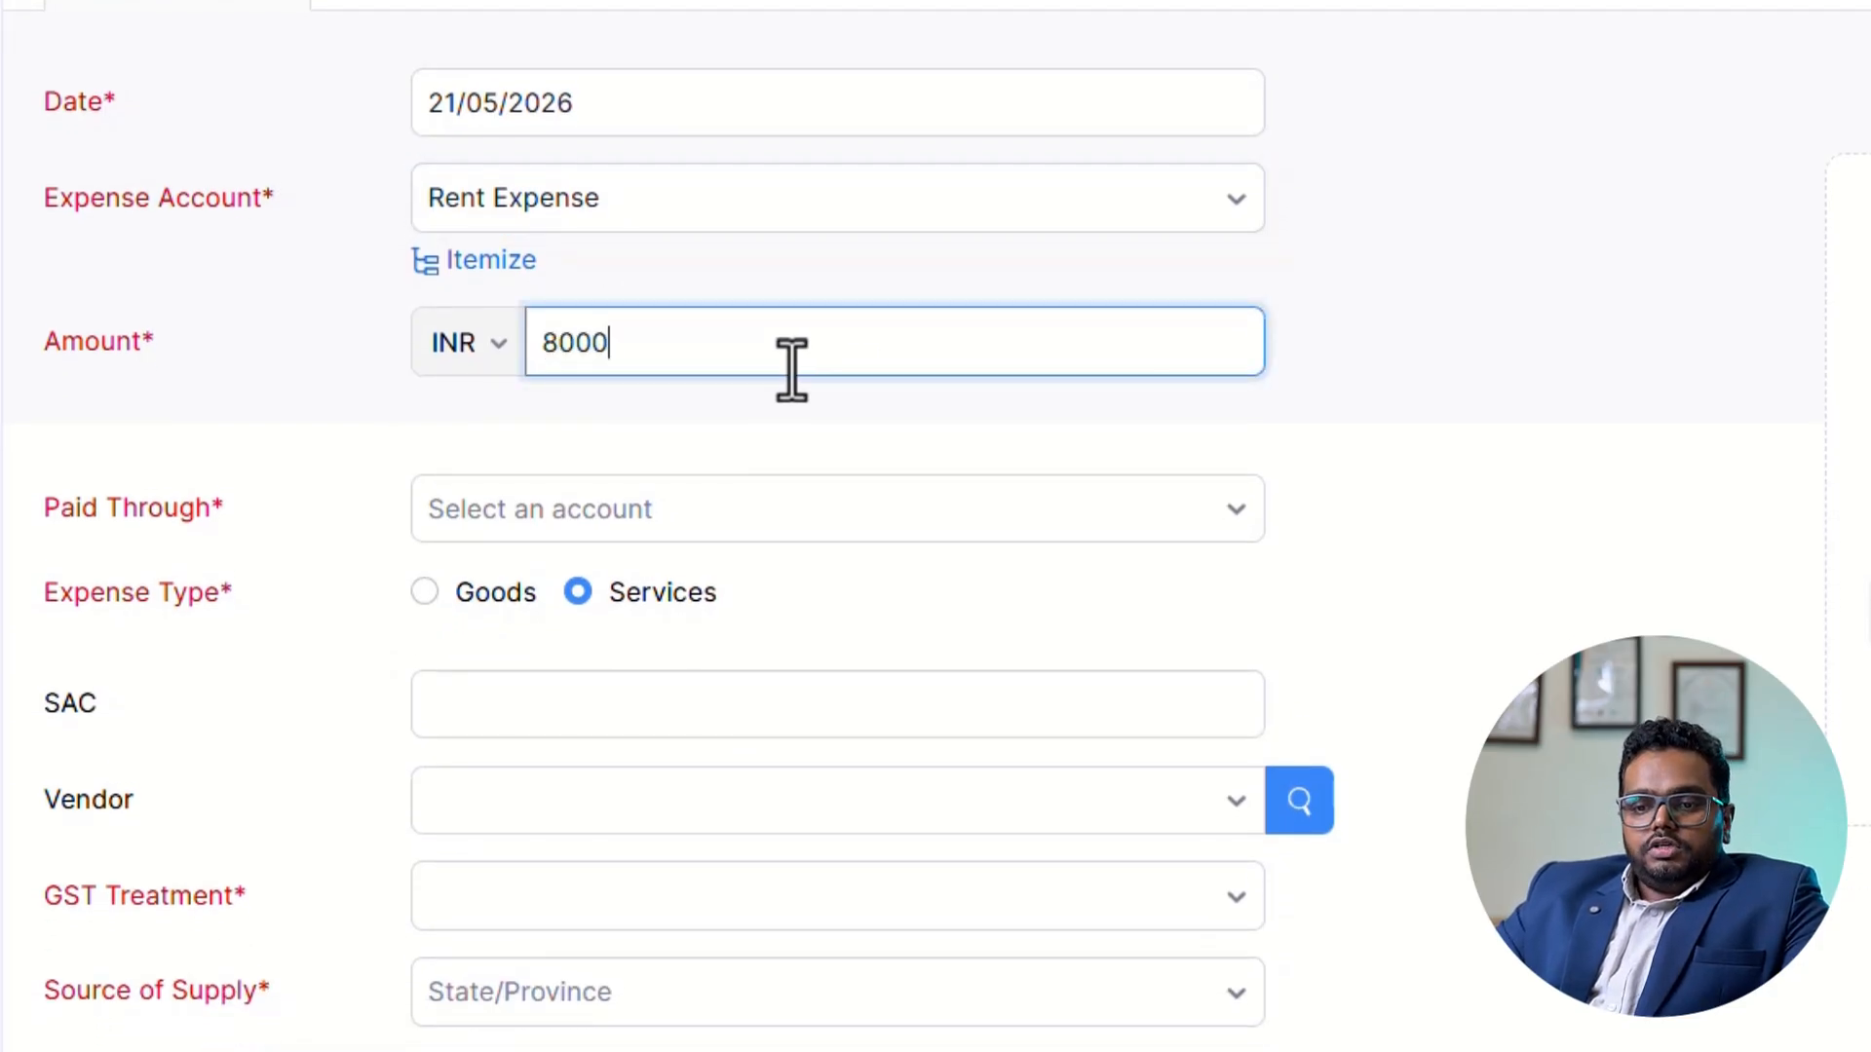
pyautogui.scroll(-2, 791, 369)
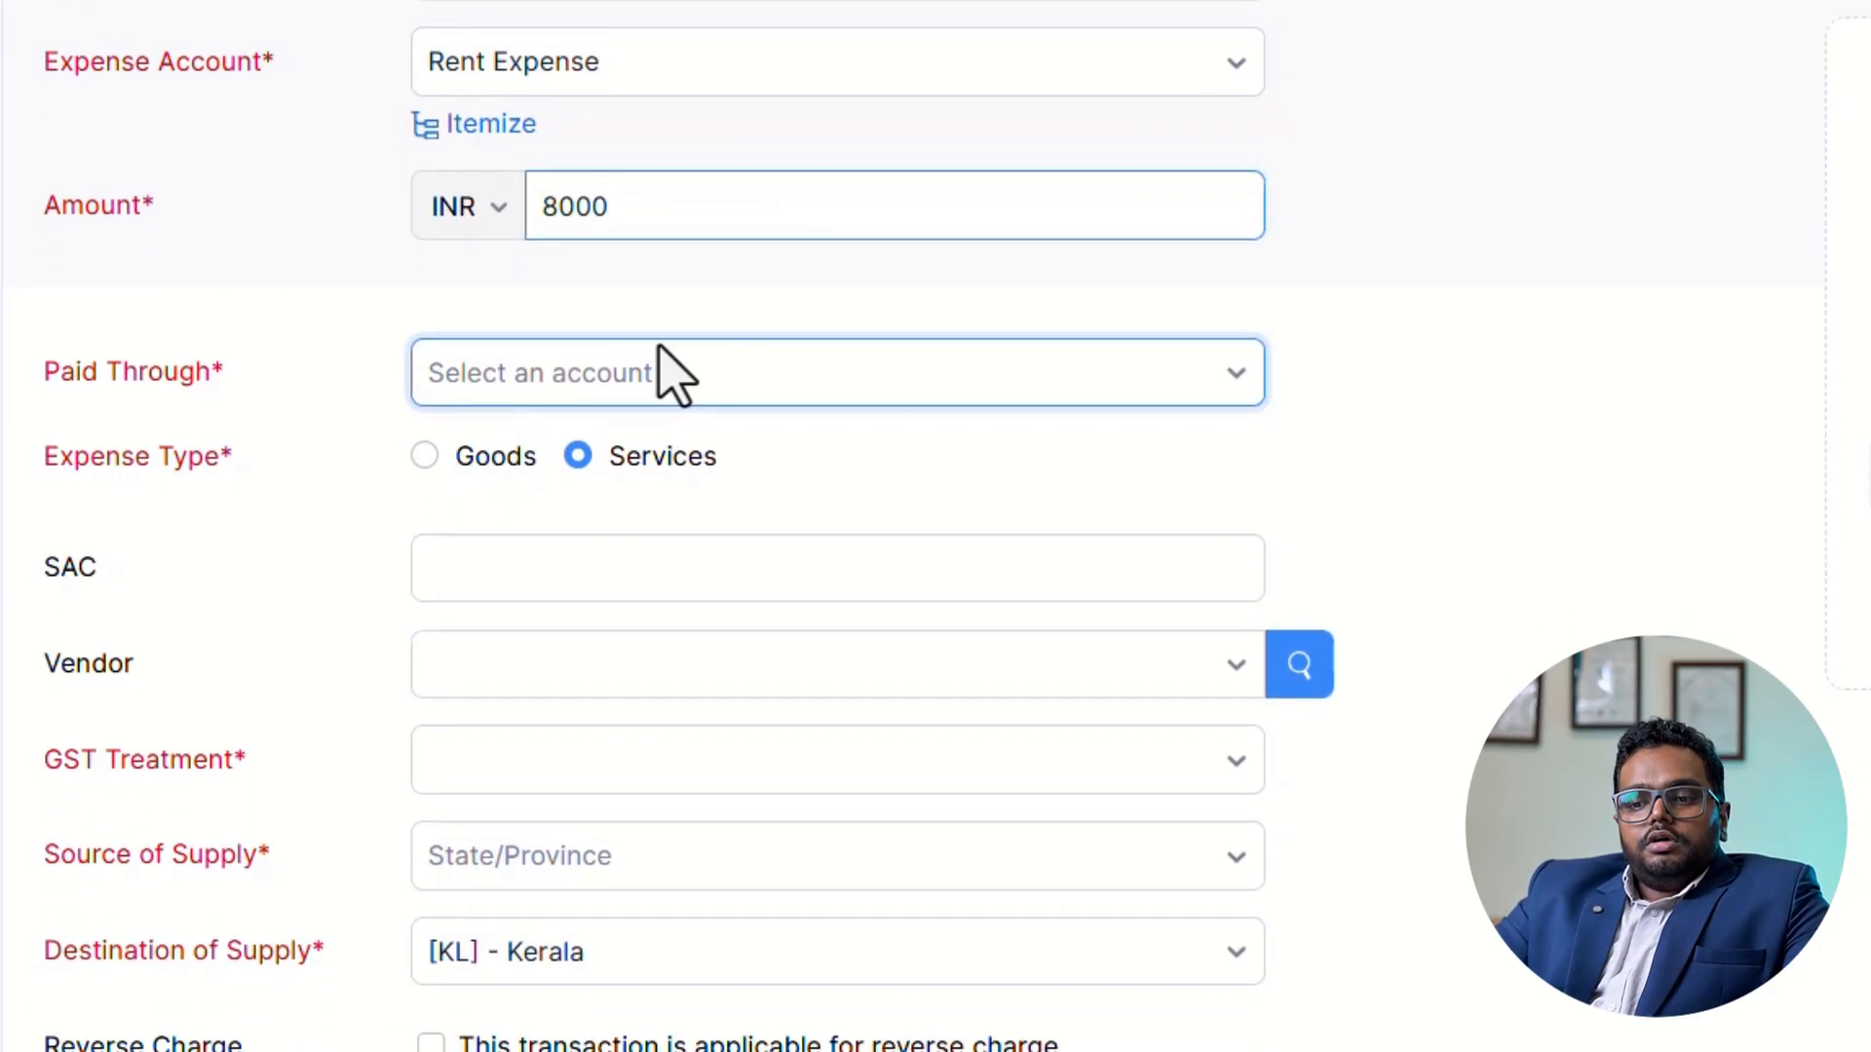
pyautogui.click(620, 383)
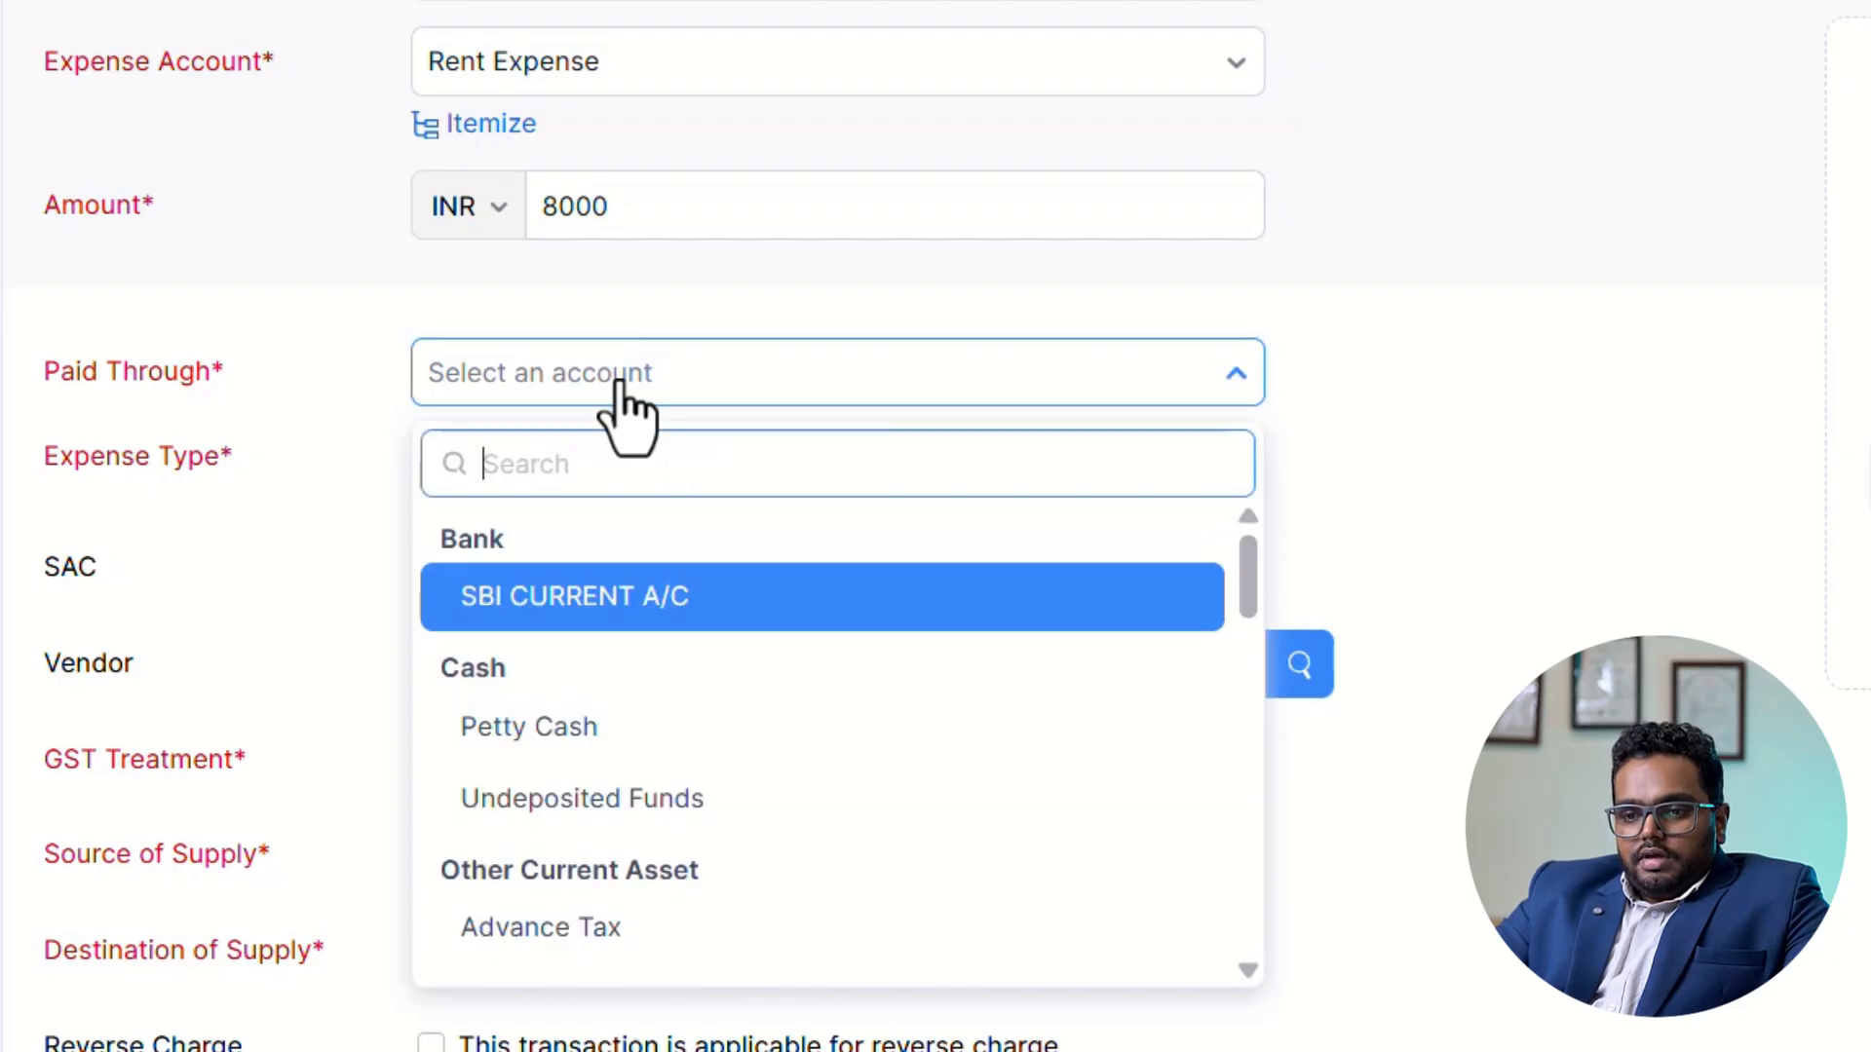
pyautogui.click(602, 599)
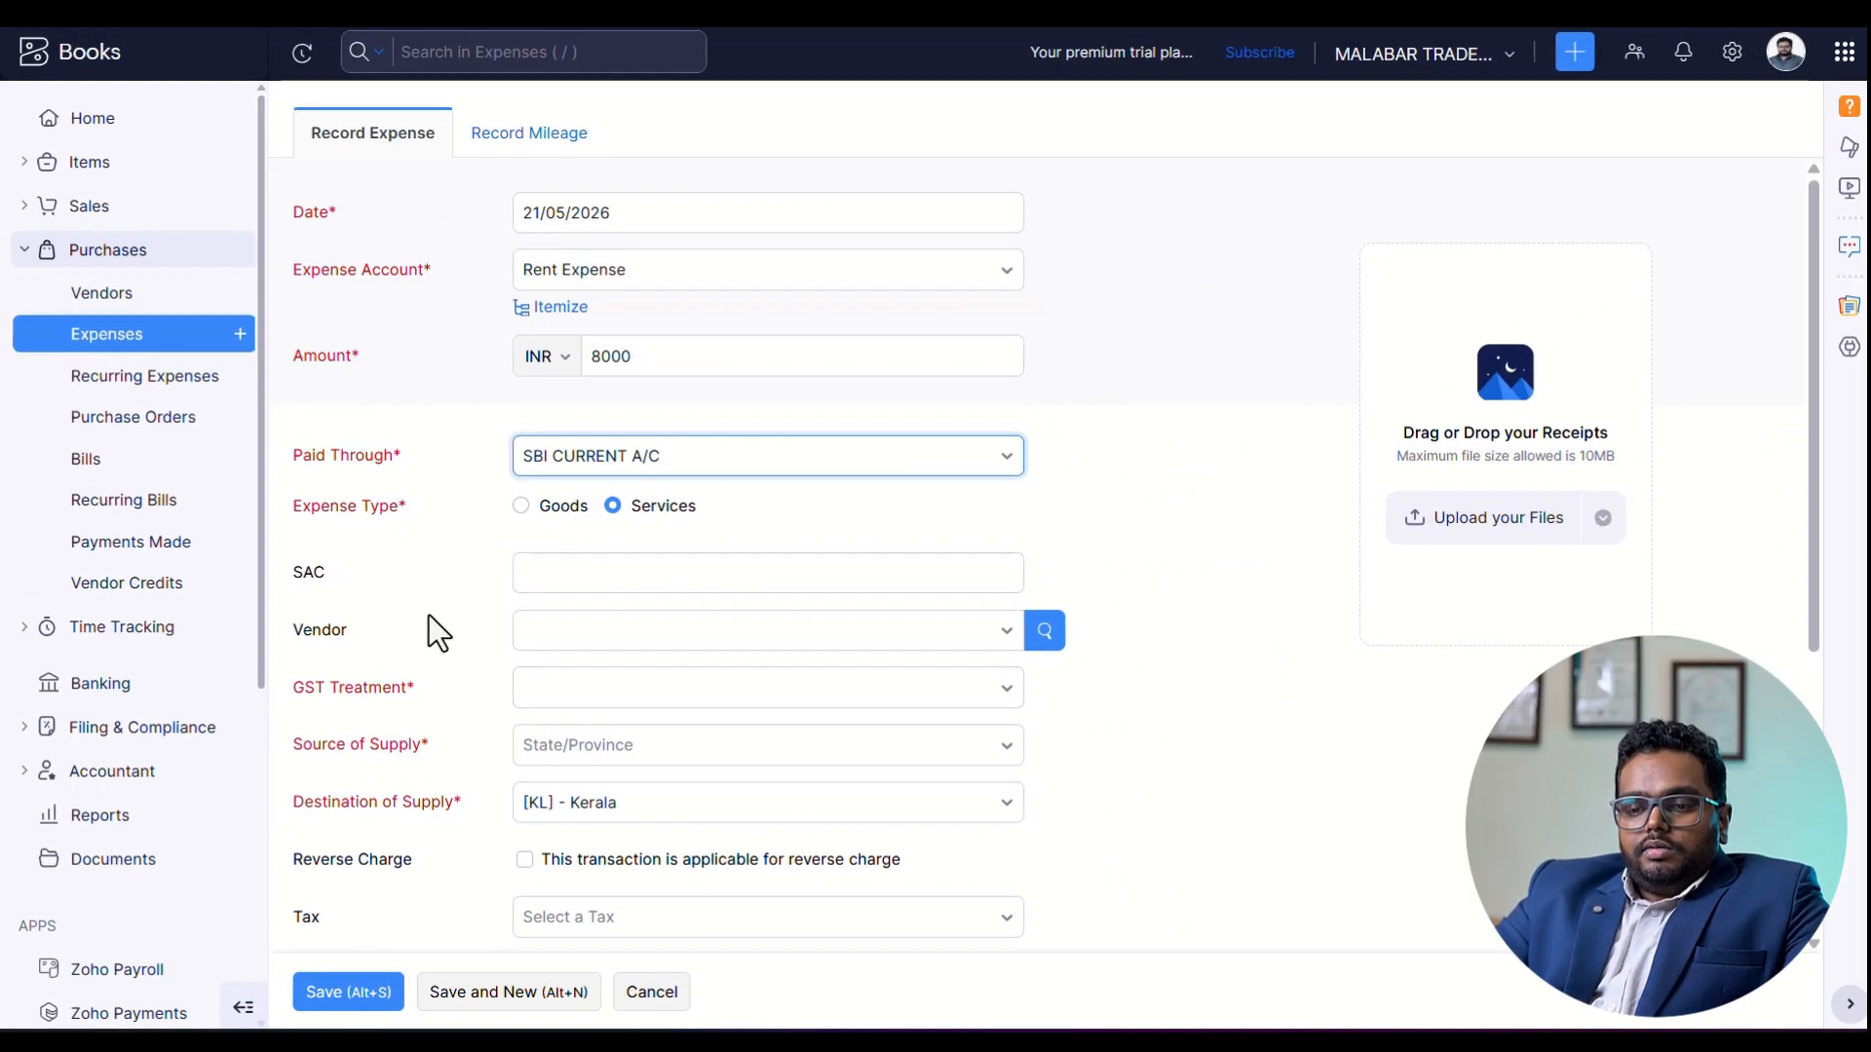
# Review the rent expense's remaining fields, set its GST treatment to Out Of Scope, and save the expense.
pyautogui.scroll(-5, 436, 632)
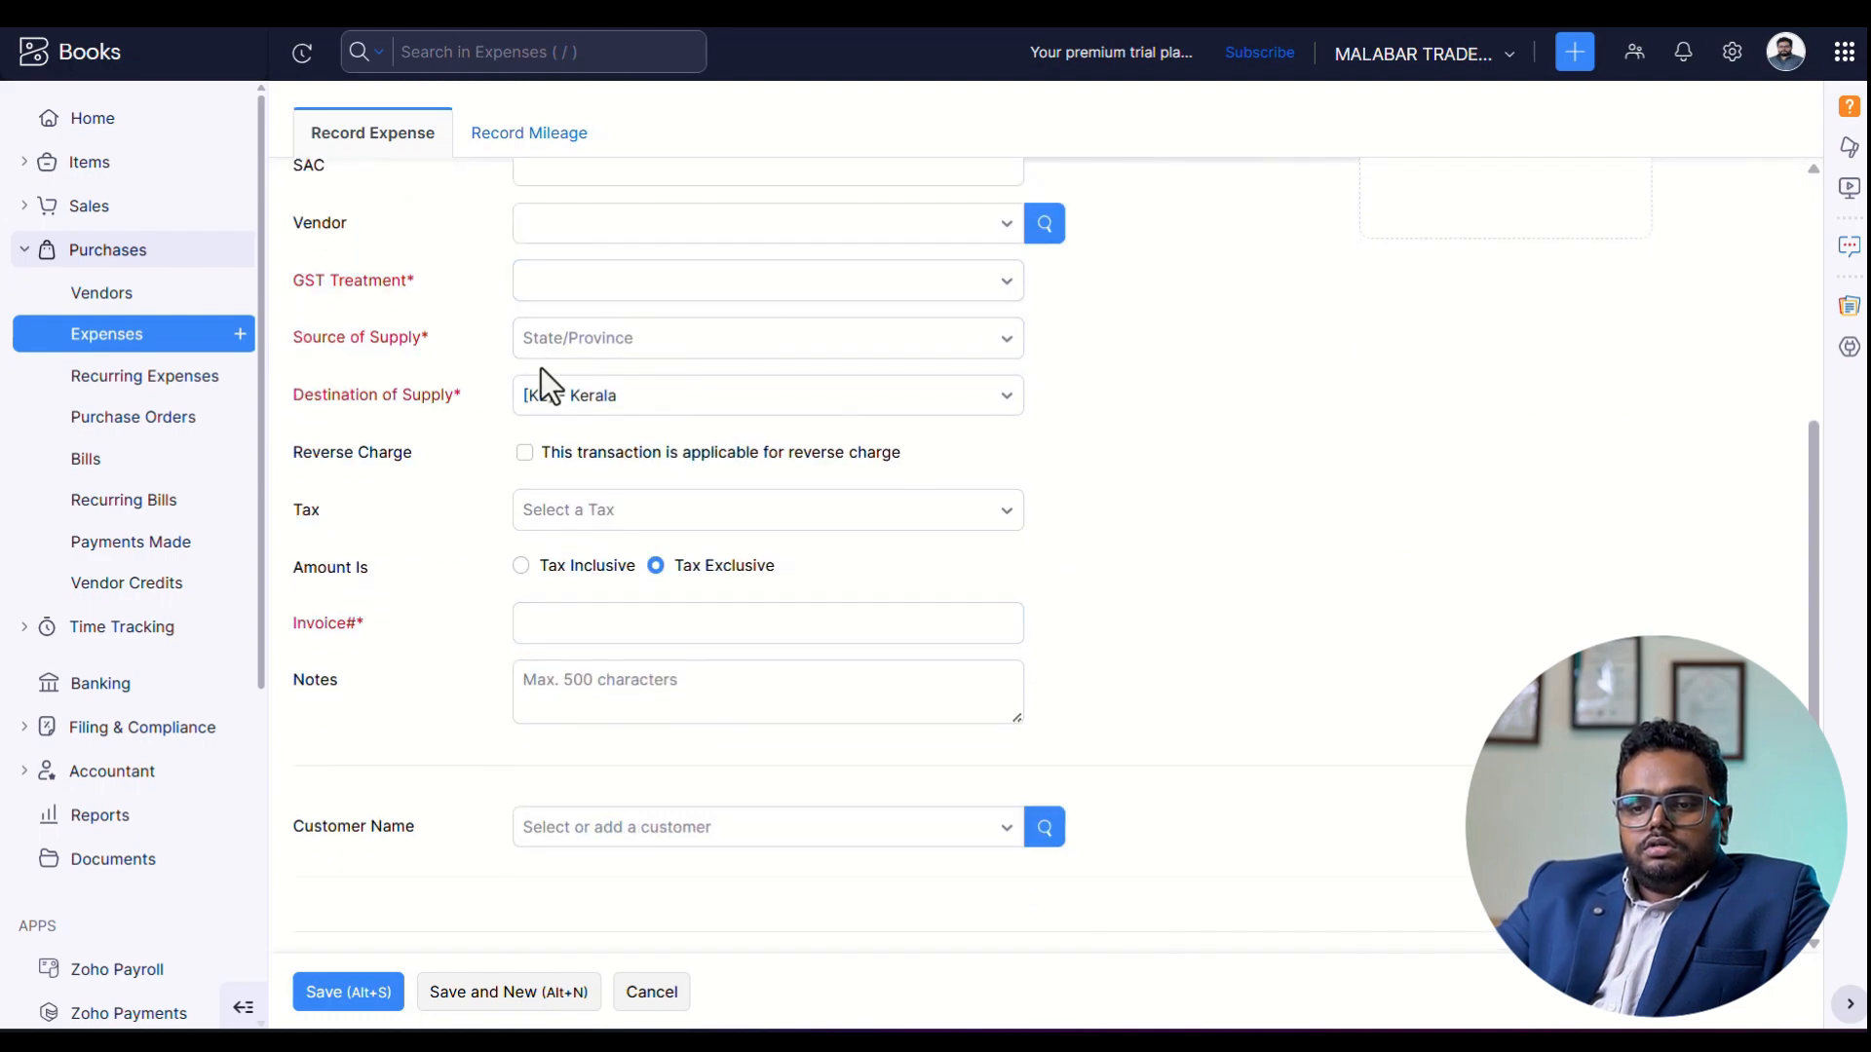
pyautogui.scroll(5, 530, 308)
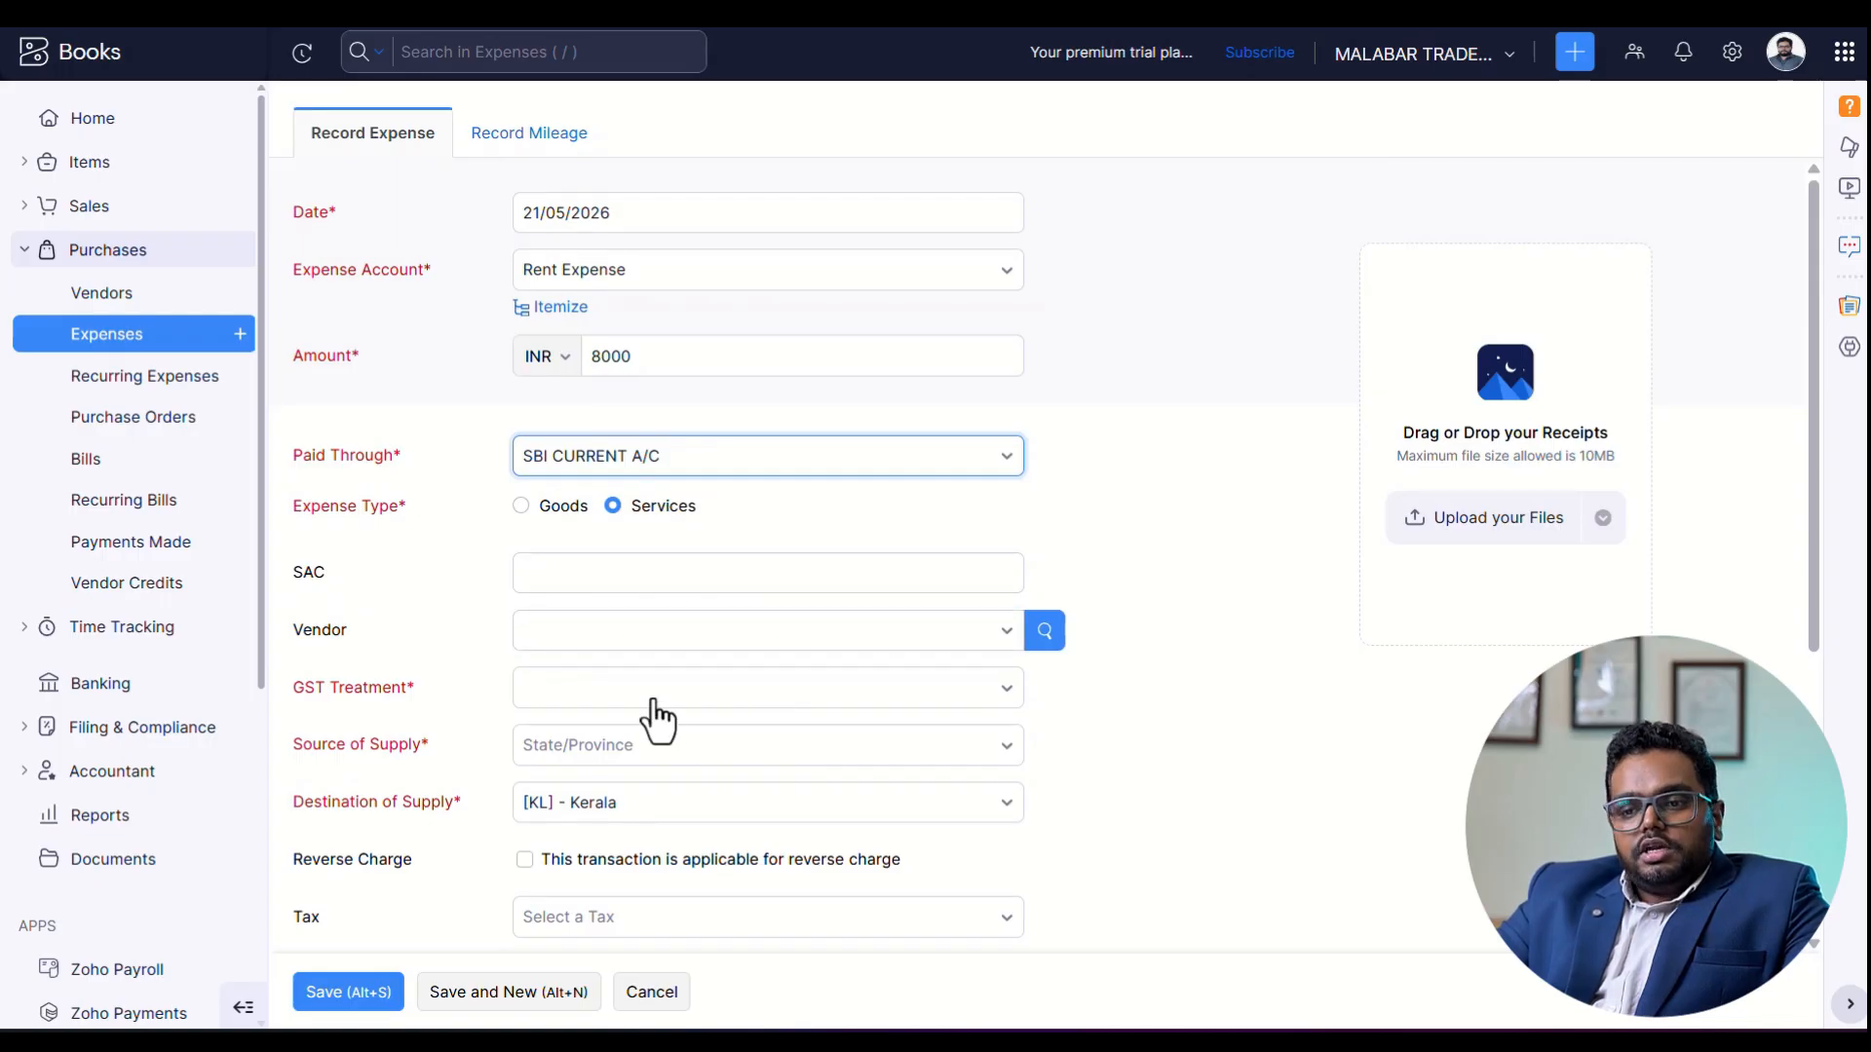
pyautogui.scroll(-5, 652, 718)
pyautogui.click(602, 625)
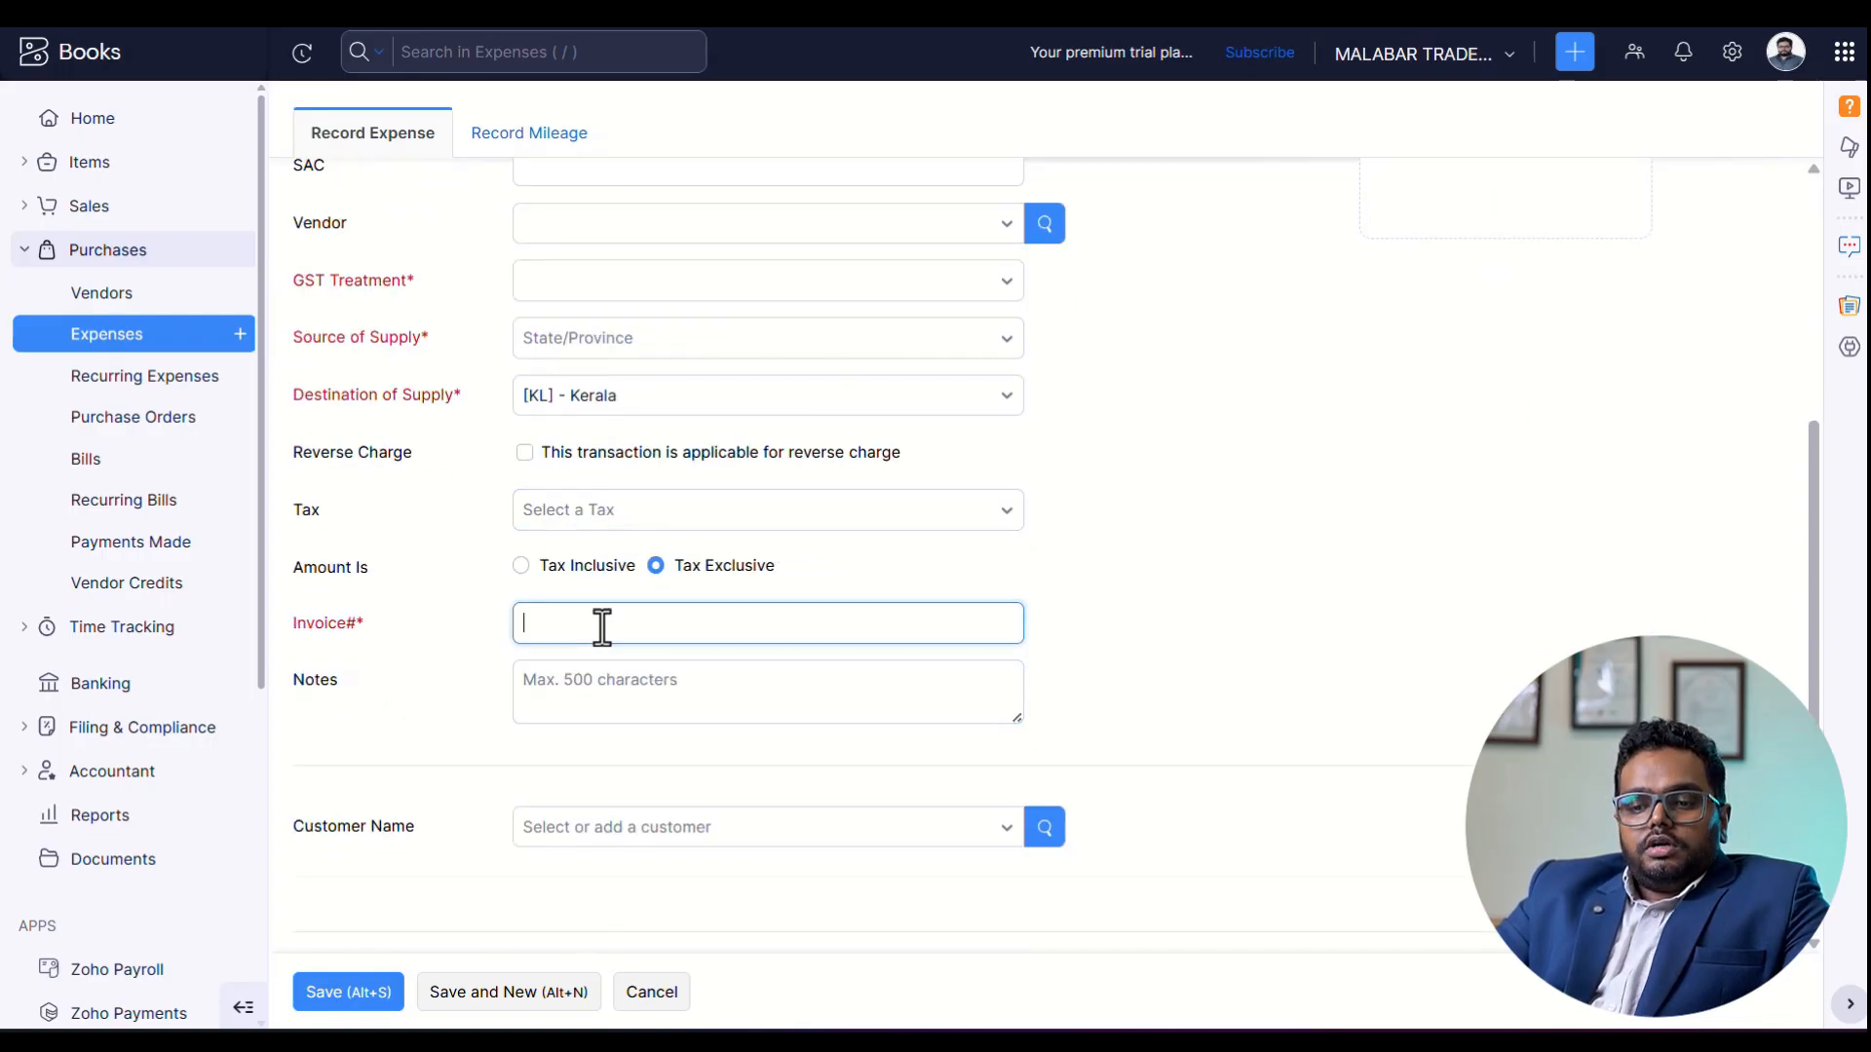
pyautogui.scroll(5, 370, 731)
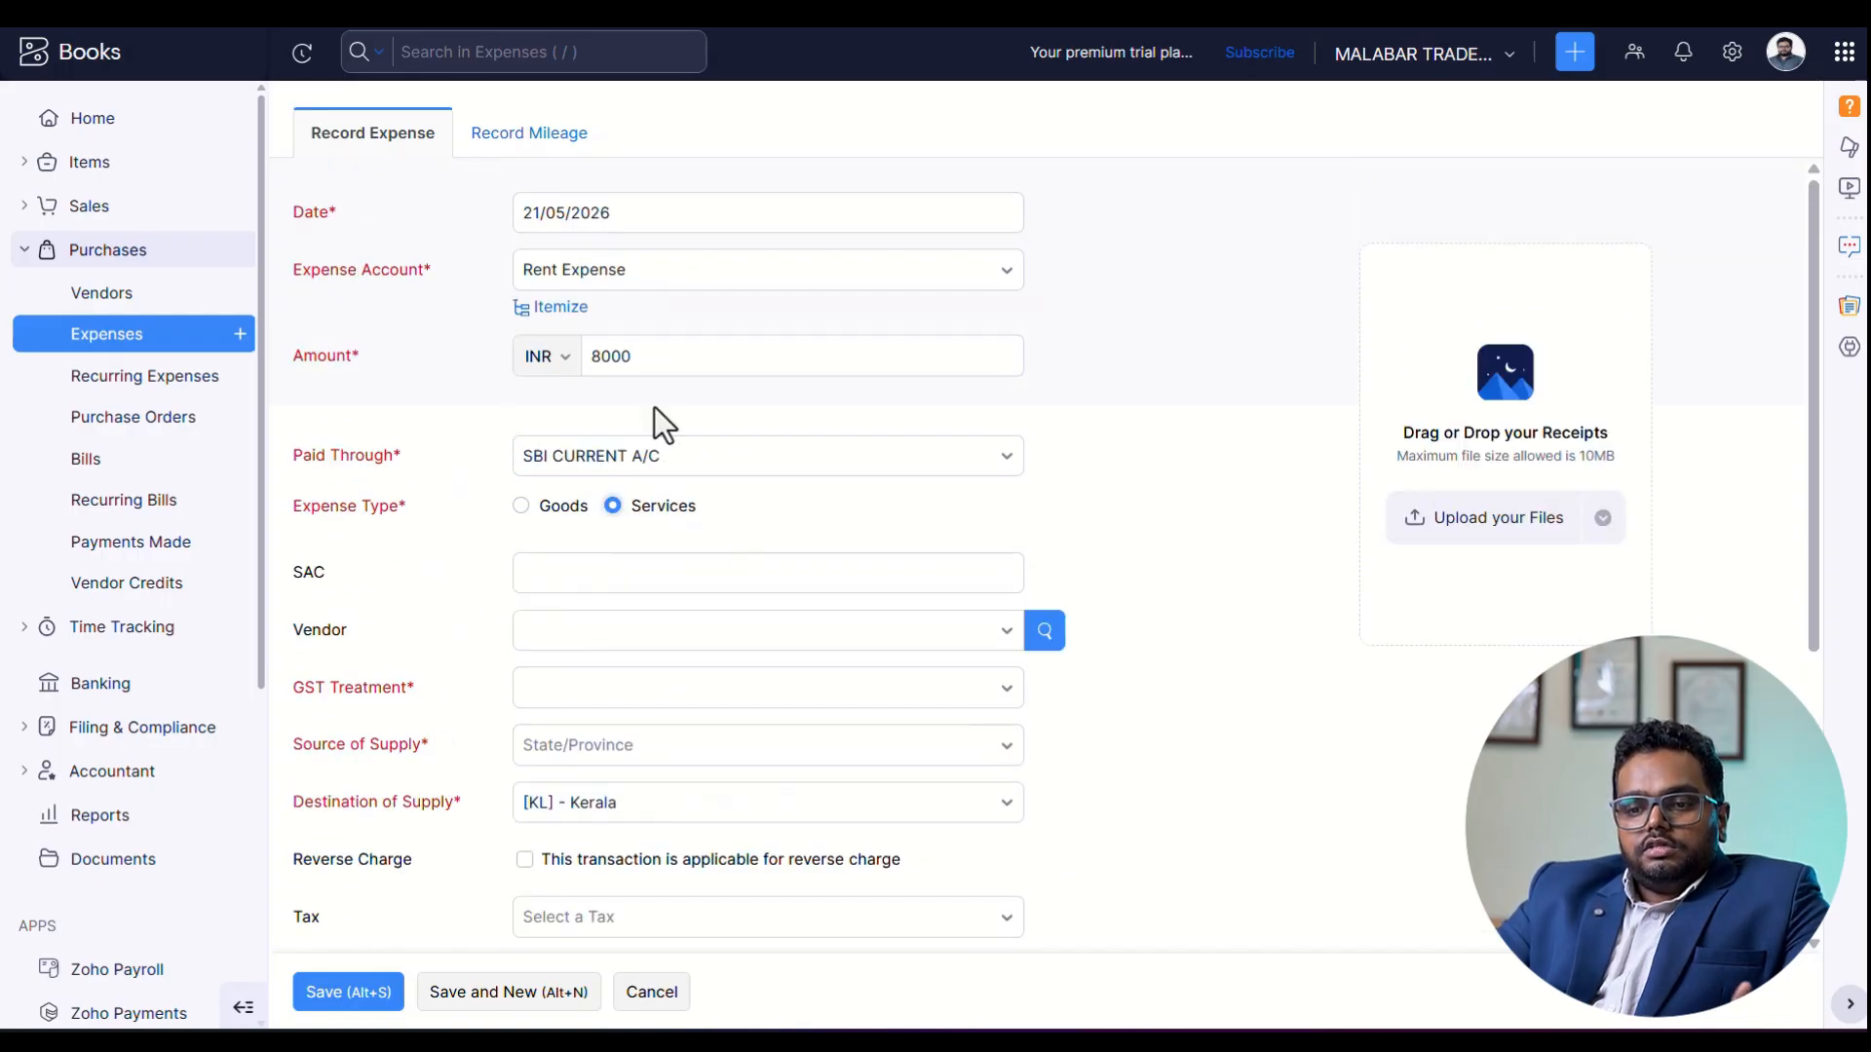
pyautogui.scroll(-5, 351, 731)
pyautogui.click(351, 994)
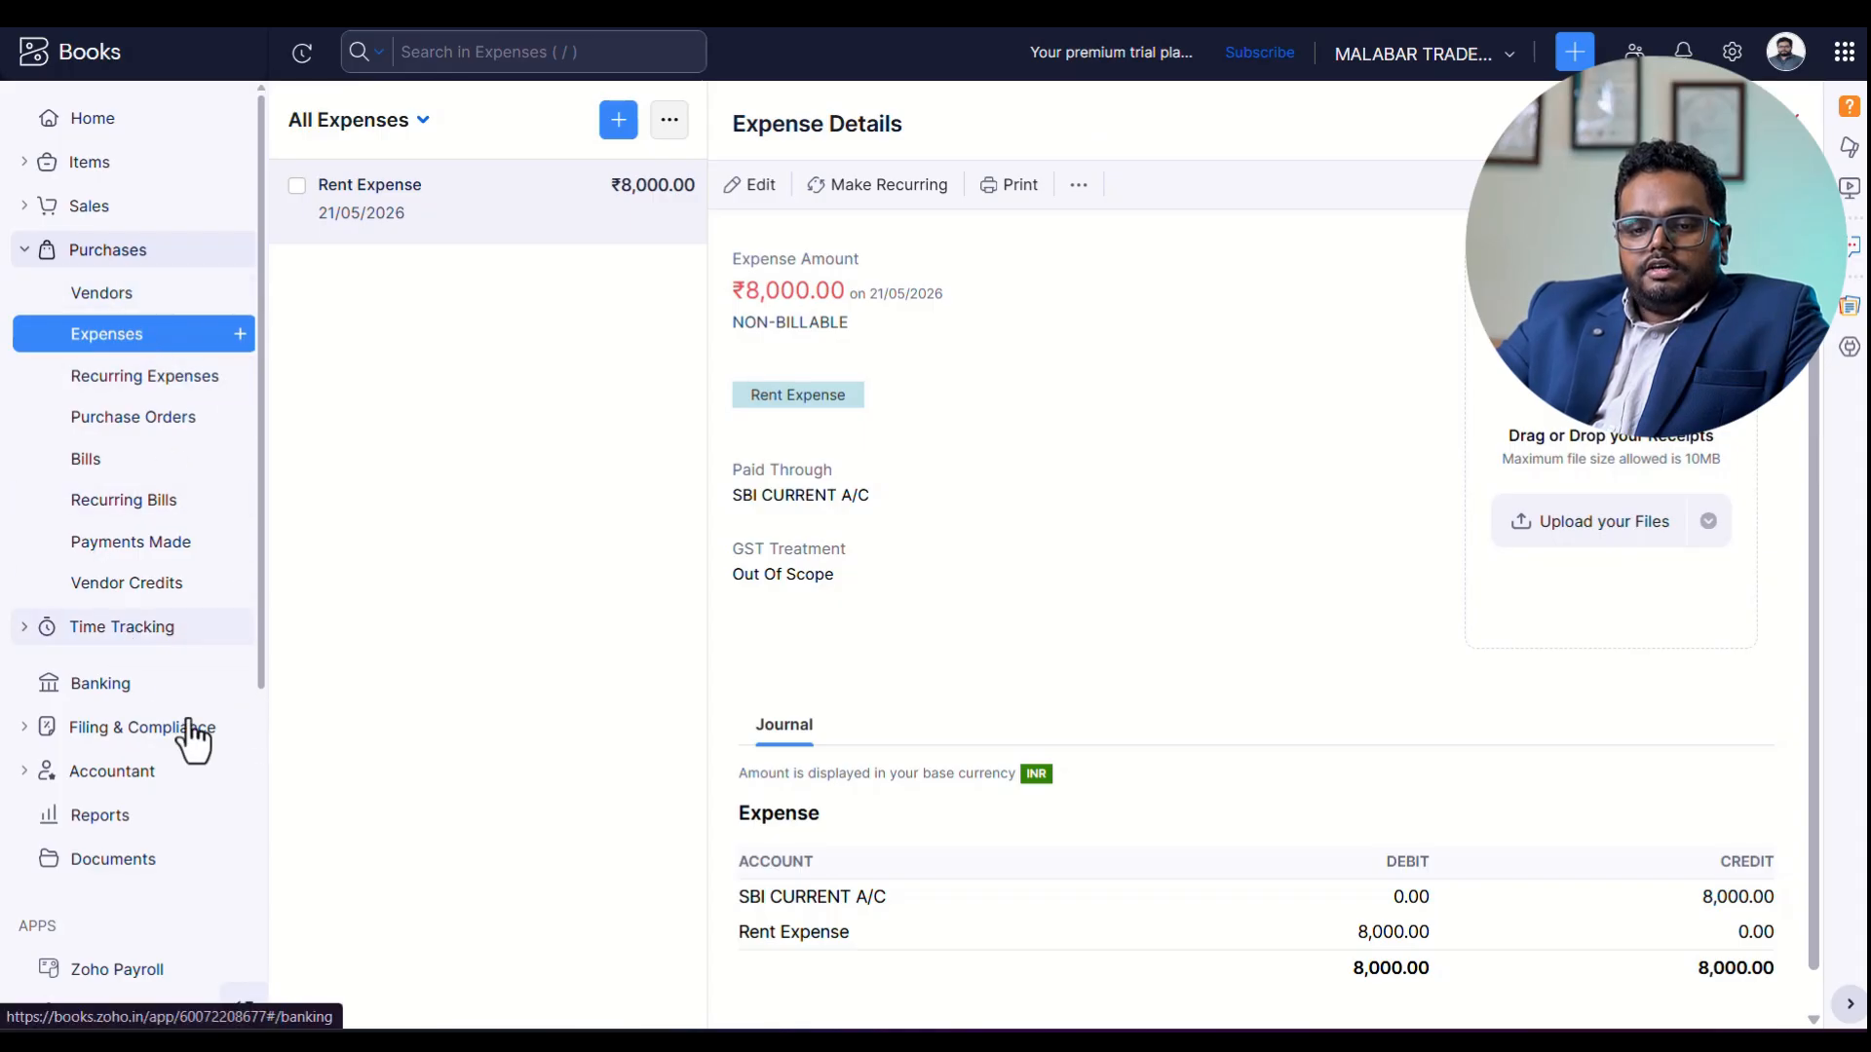
# Open sales invoice INV-000001 and start recording a customer payment for it.
pyautogui.click(104, 203)
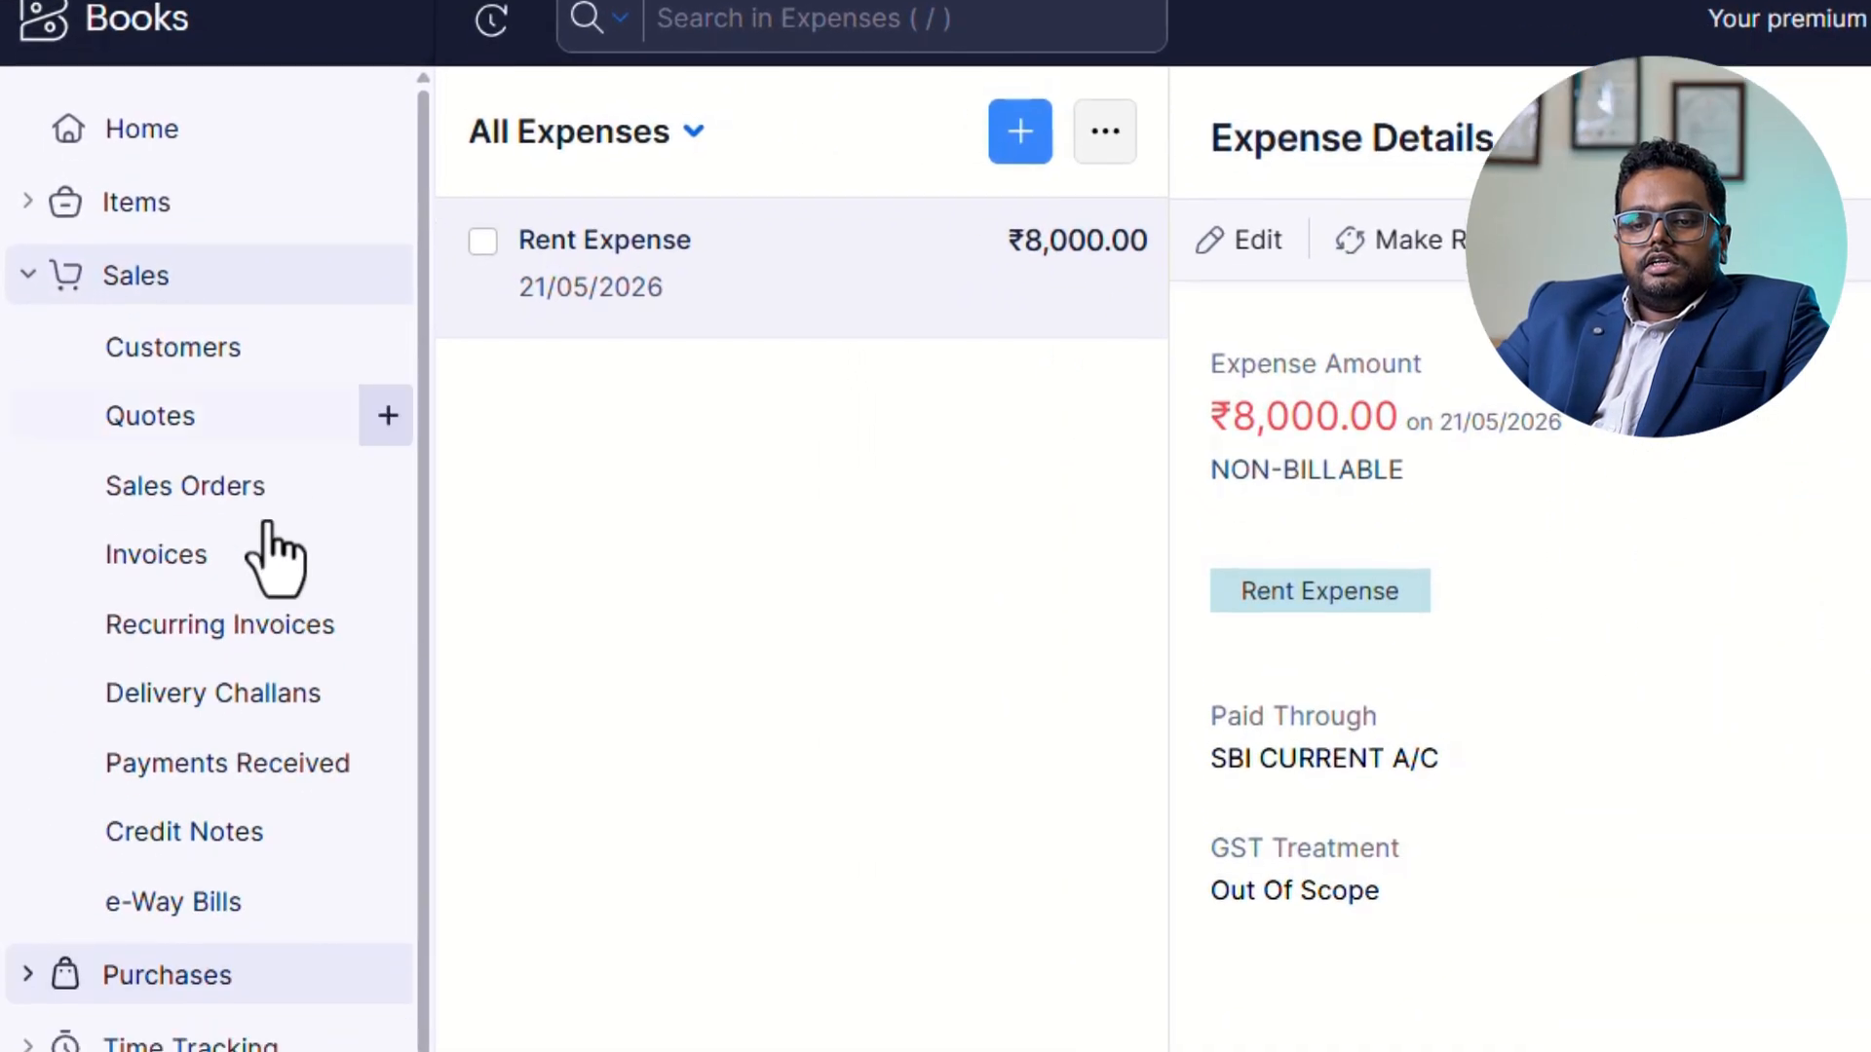
pyautogui.click(151, 554)
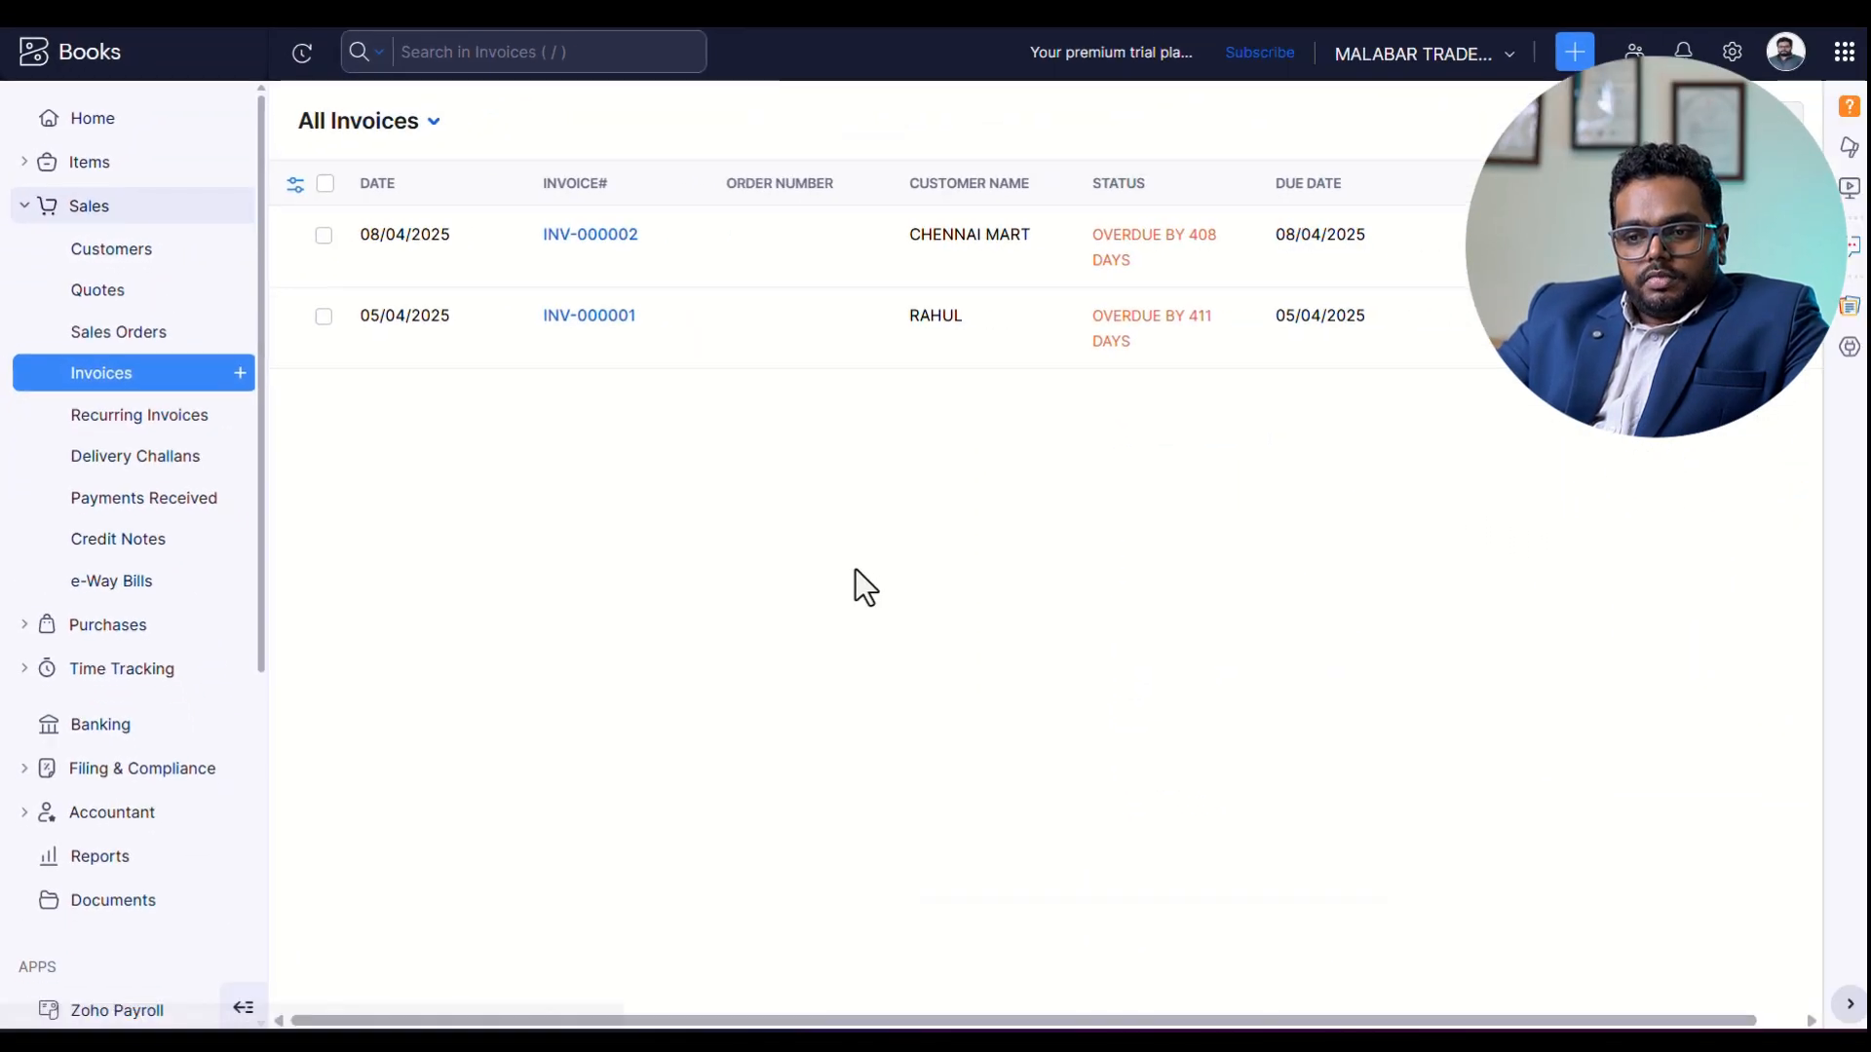
pyautogui.click(1009, 342)
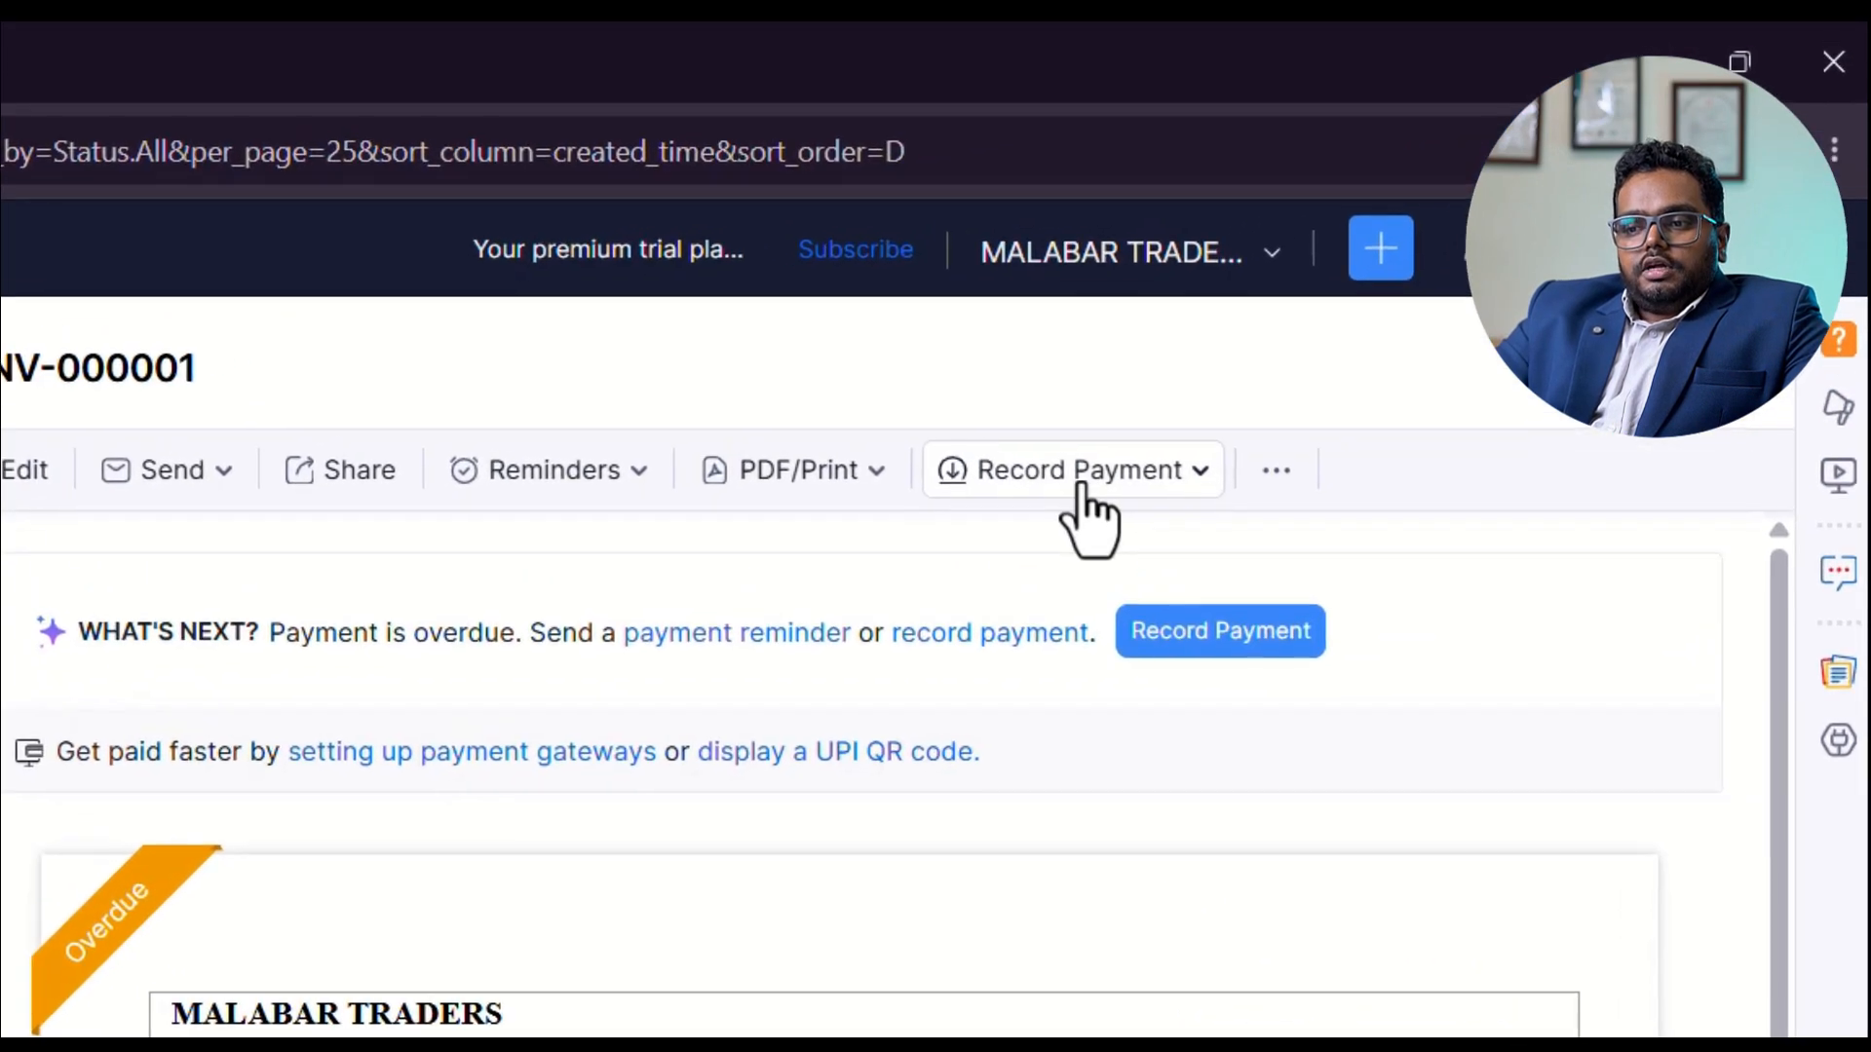
pyautogui.click(1081, 485)
pyautogui.click(1119, 577)
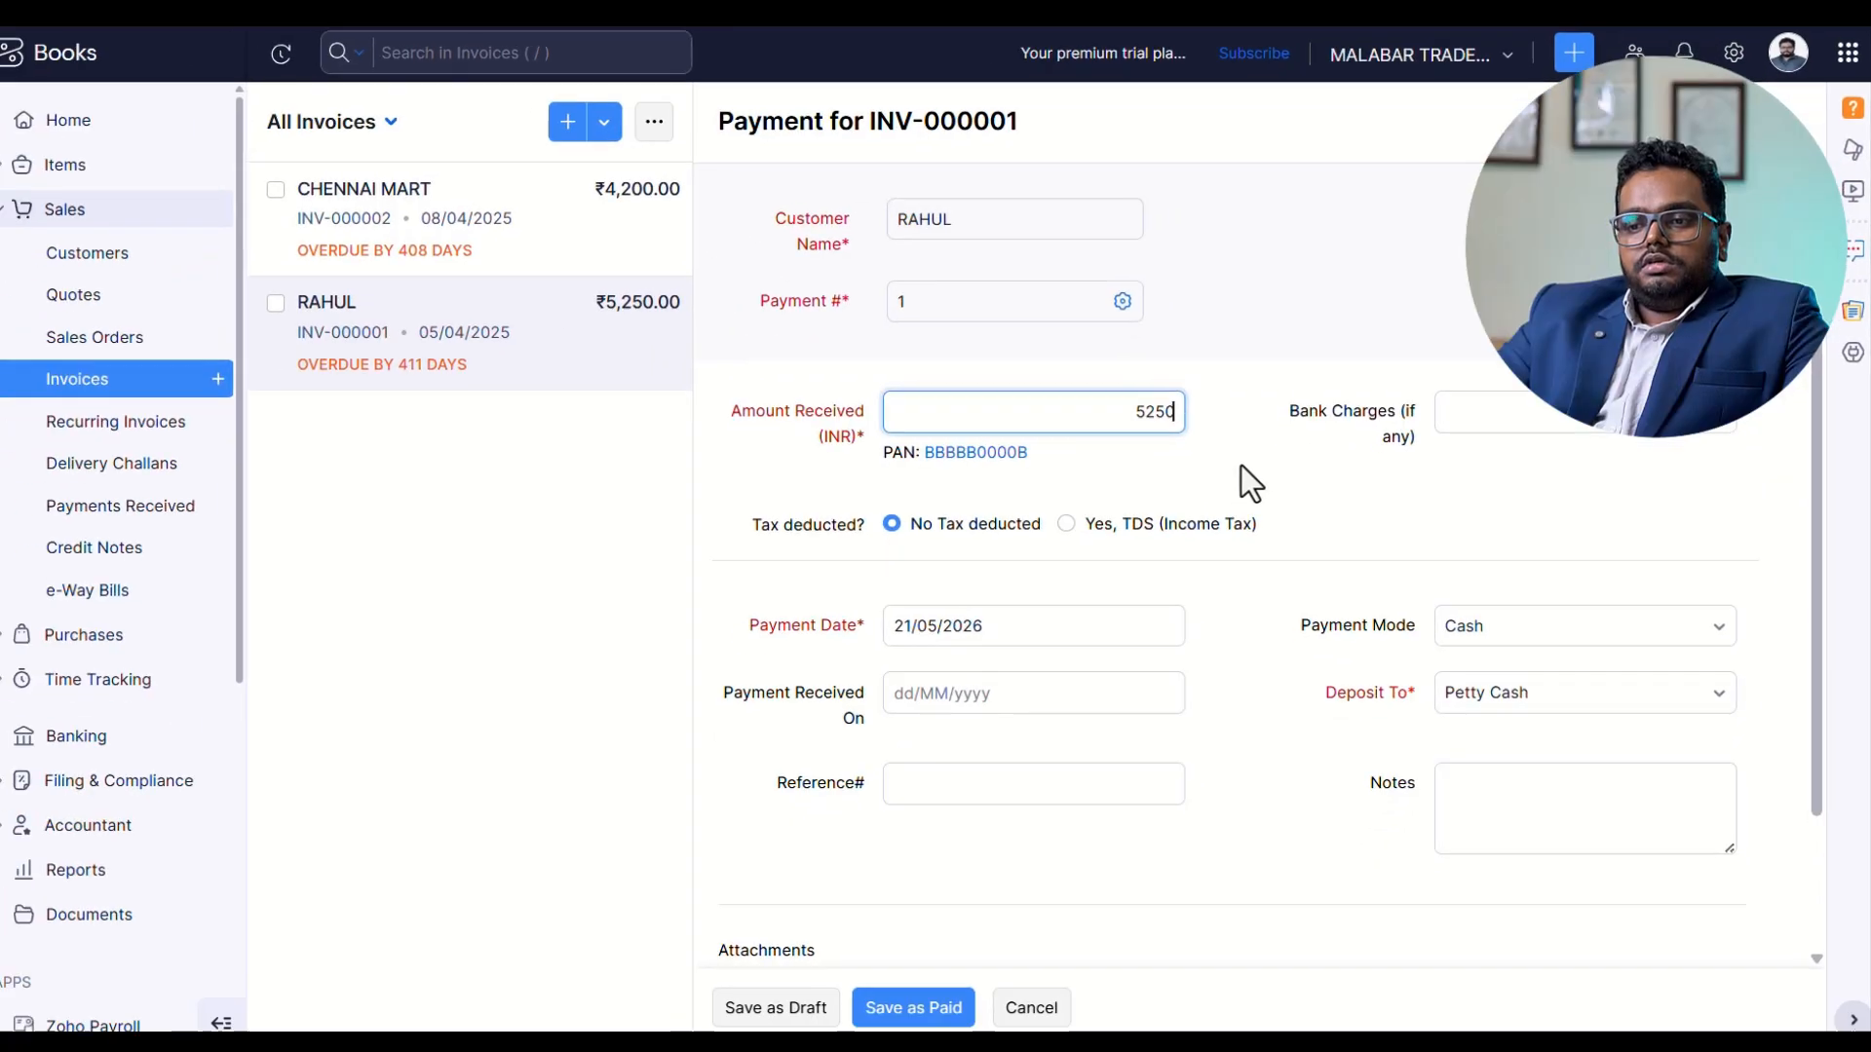
# Set the payment date for INV-000001 to 05/04/2025 and its payment mode to Bank Transfer.
pyautogui.click(1044, 616)
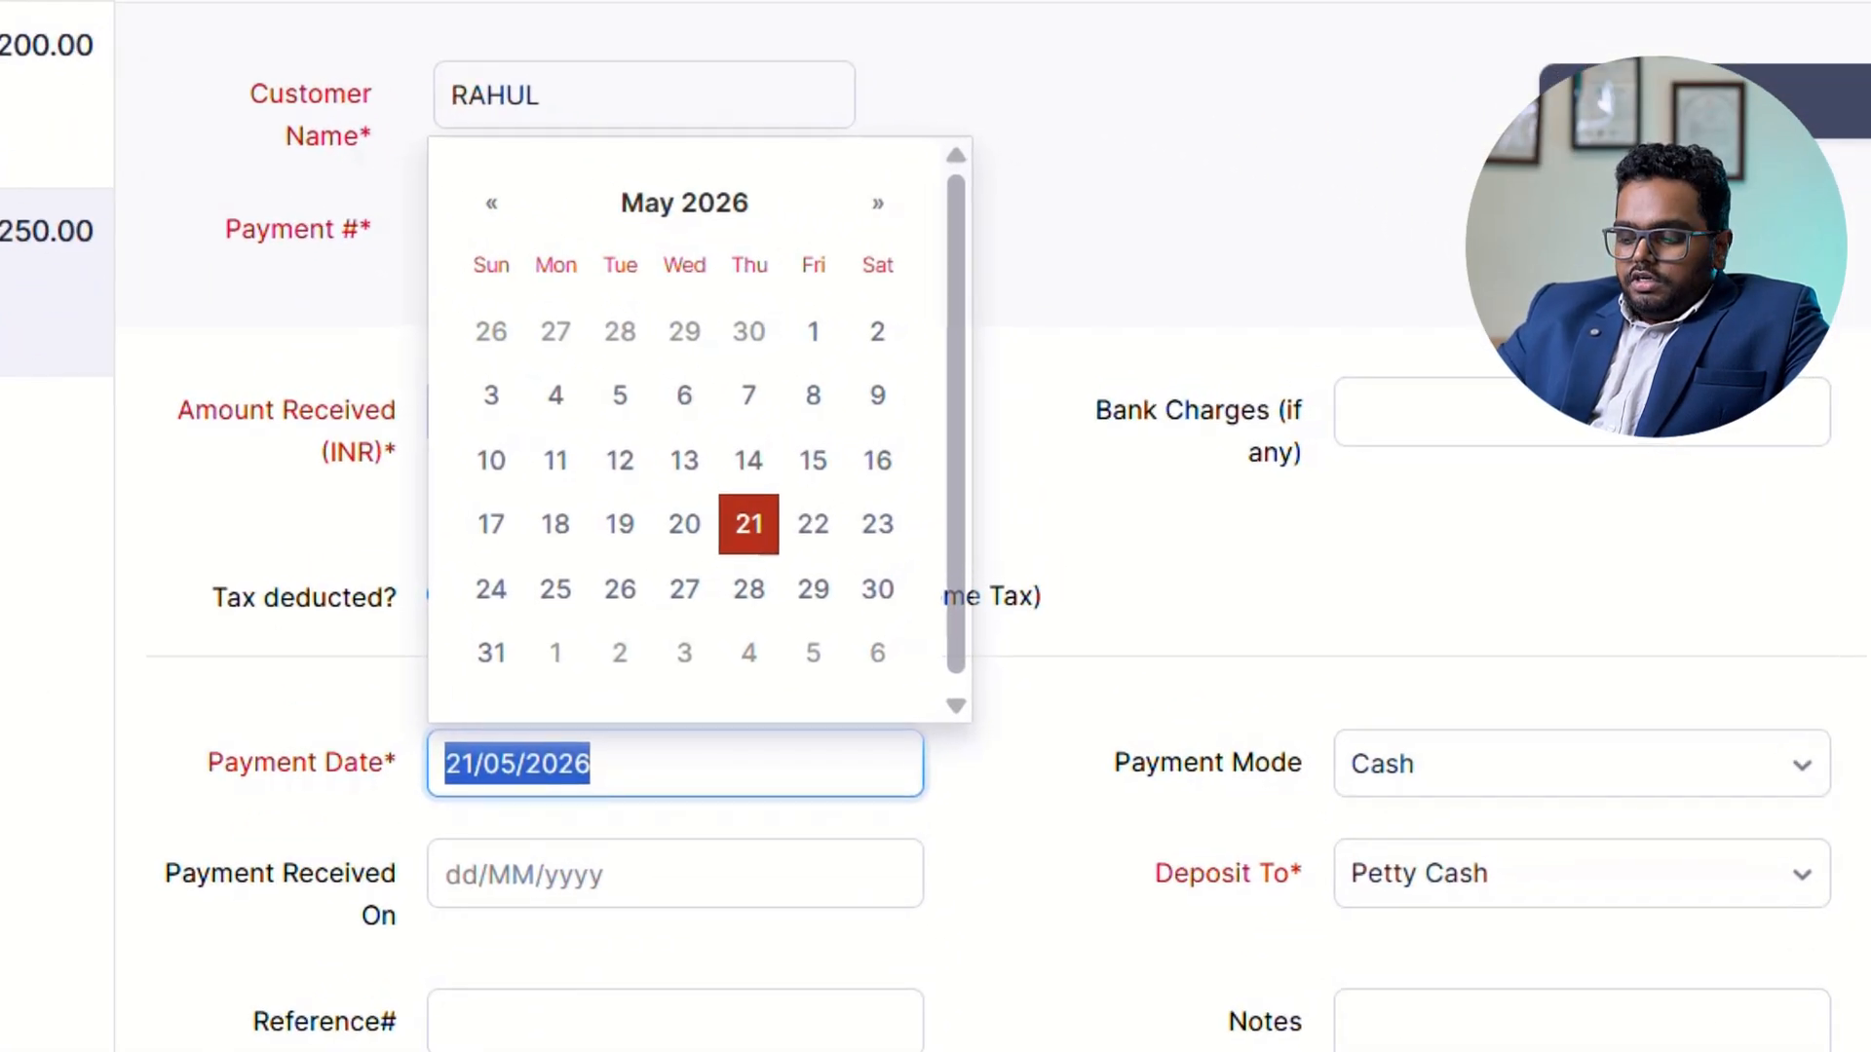
pyautogui.write('05/0')
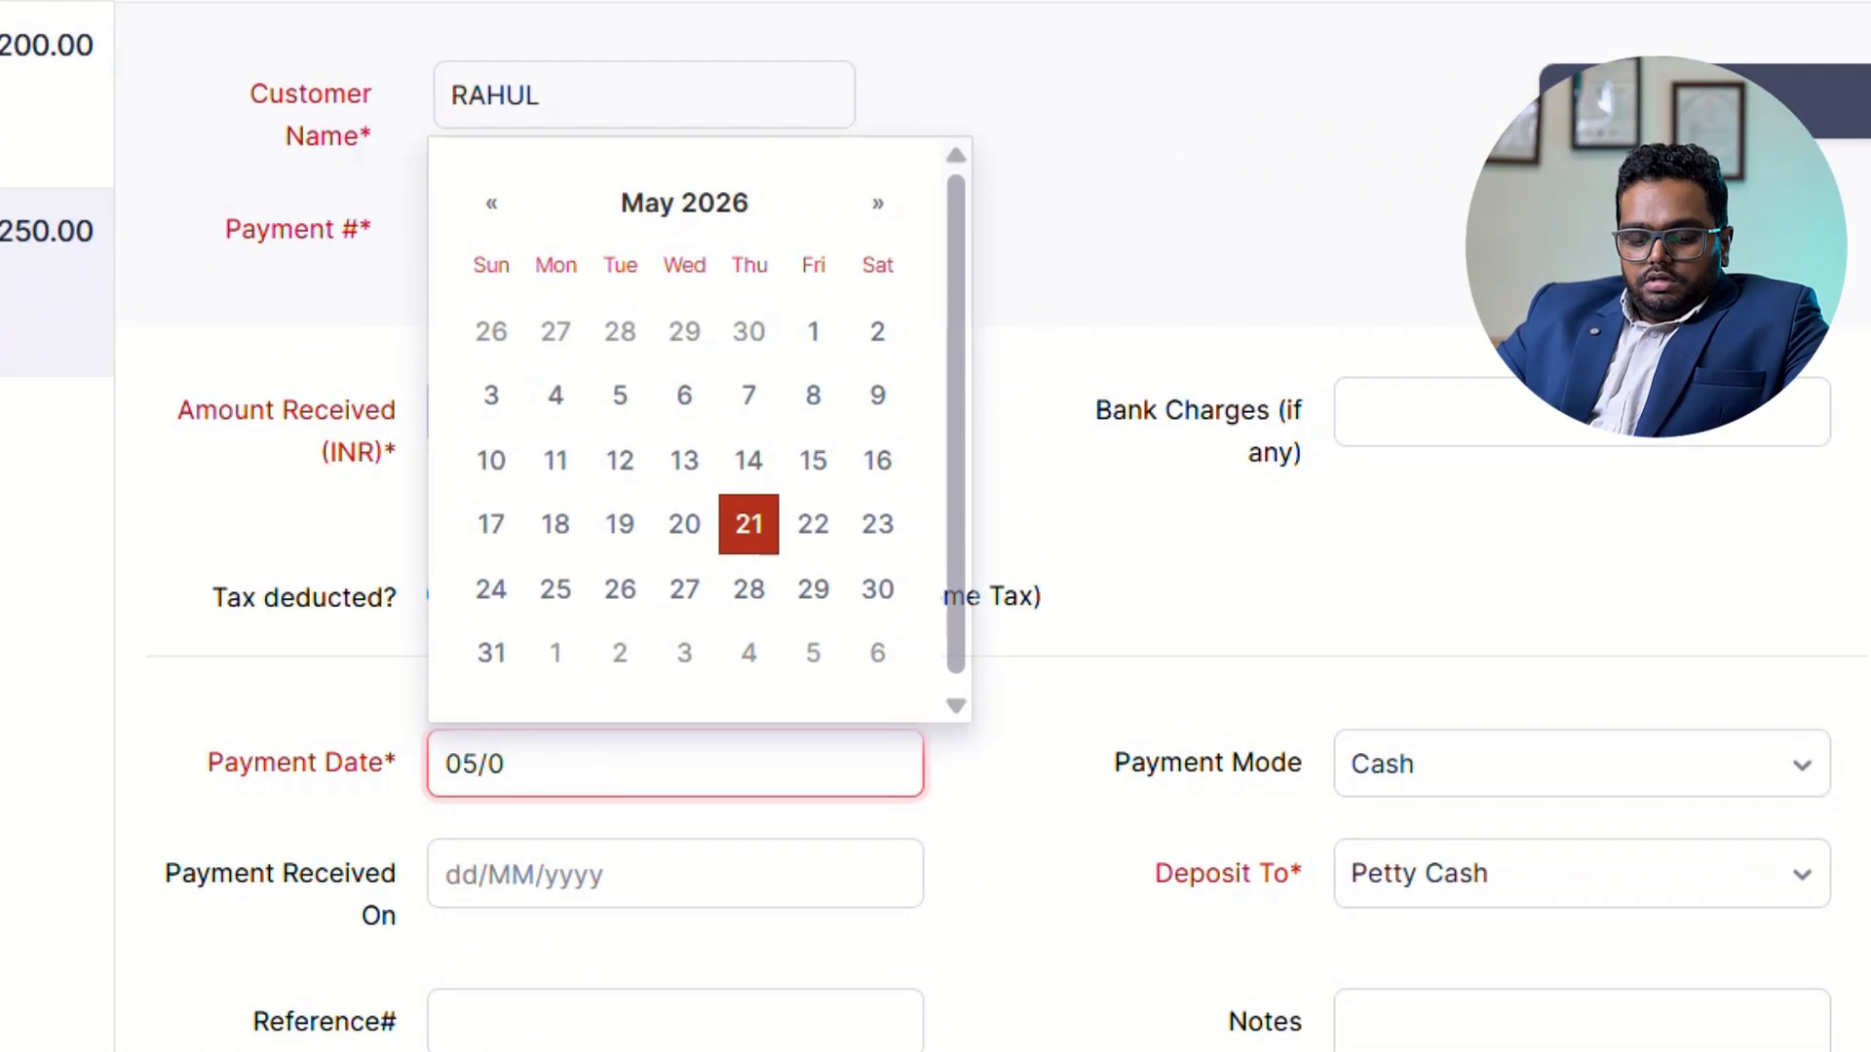
pyautogui.write('4/2025')
pyautogui.press('Tab')
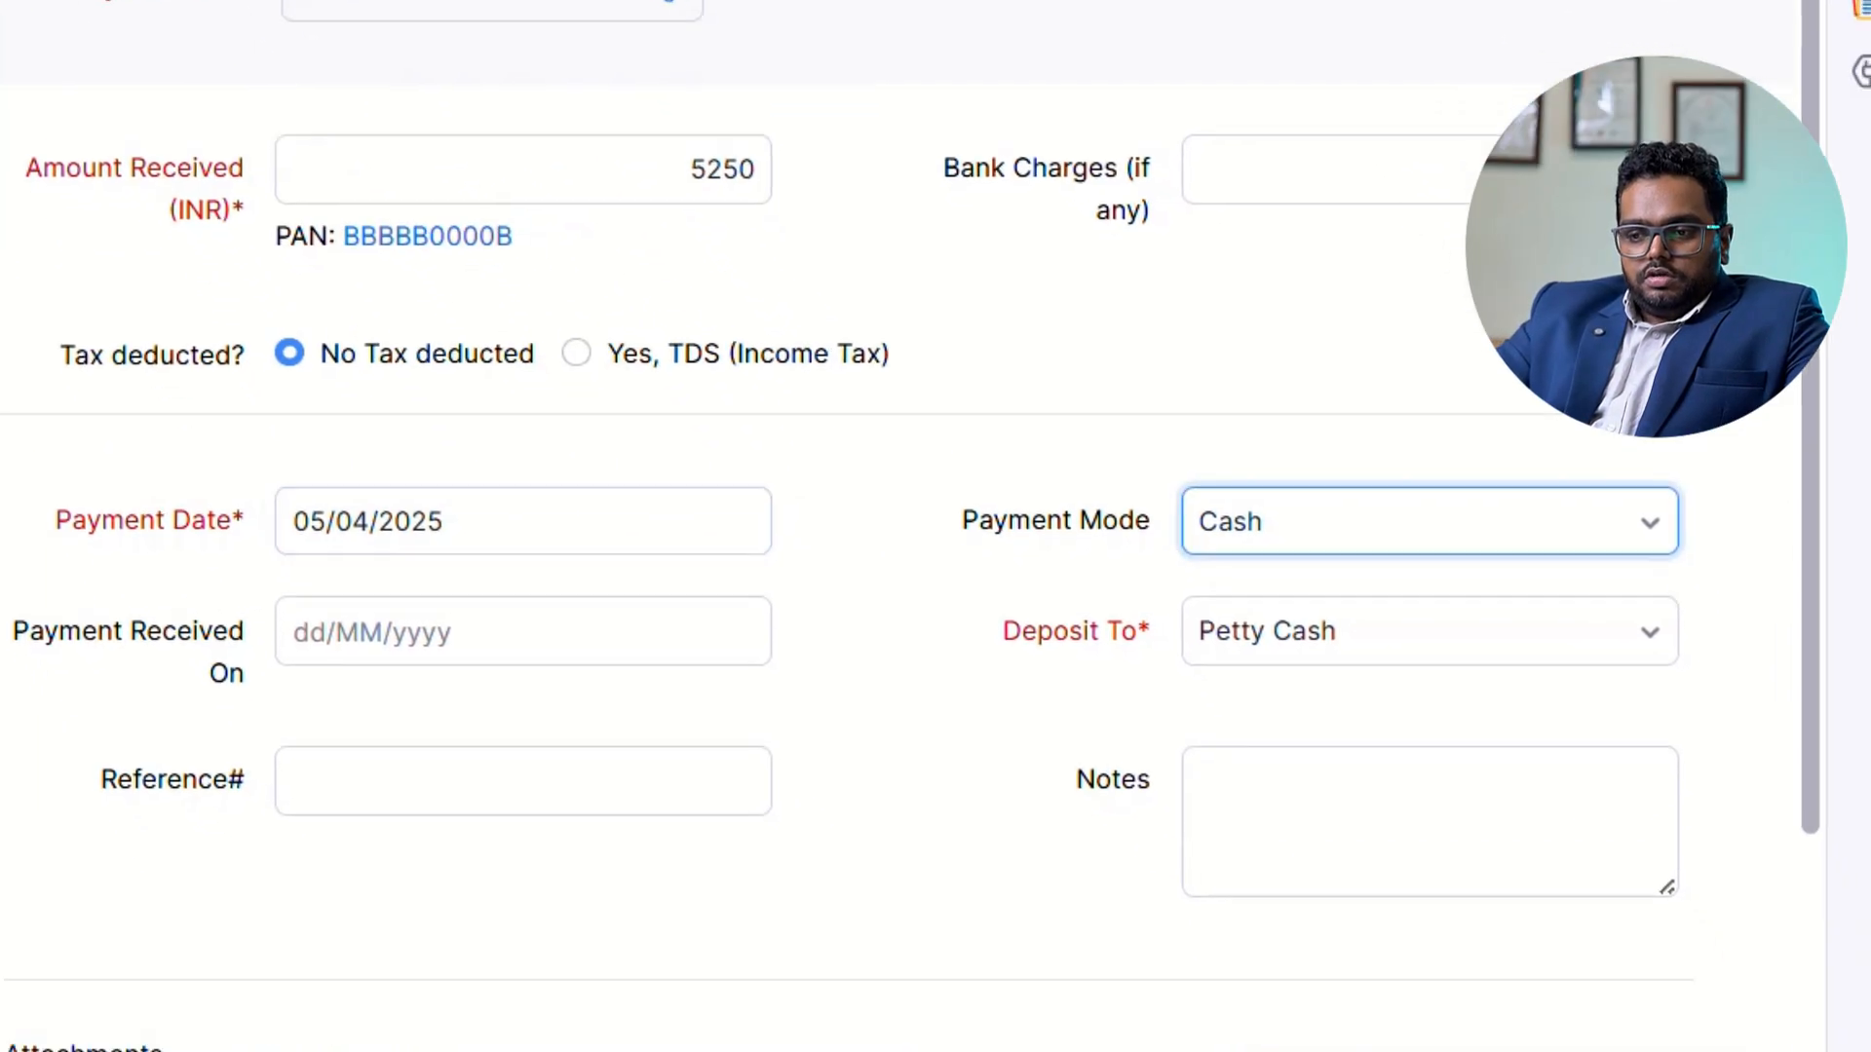
pyautogui.click(1439, 473)
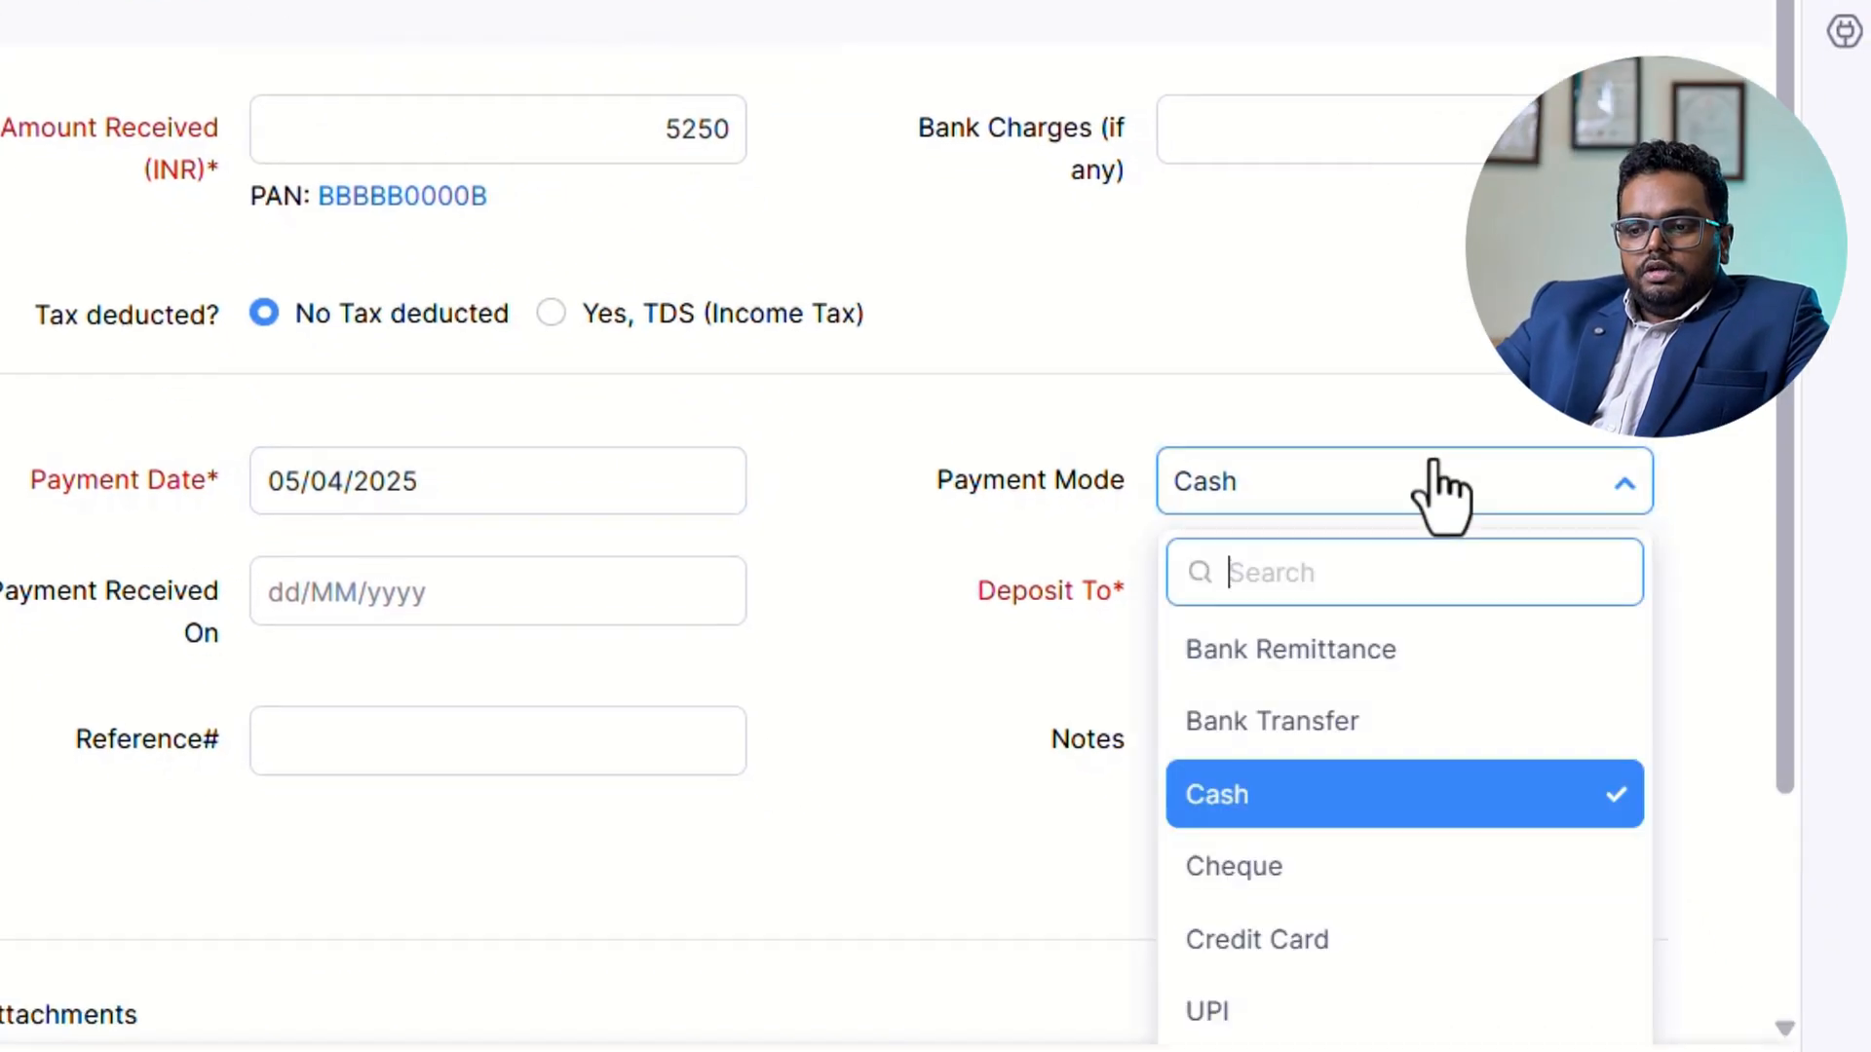
pyautogui.click(1322, 721)
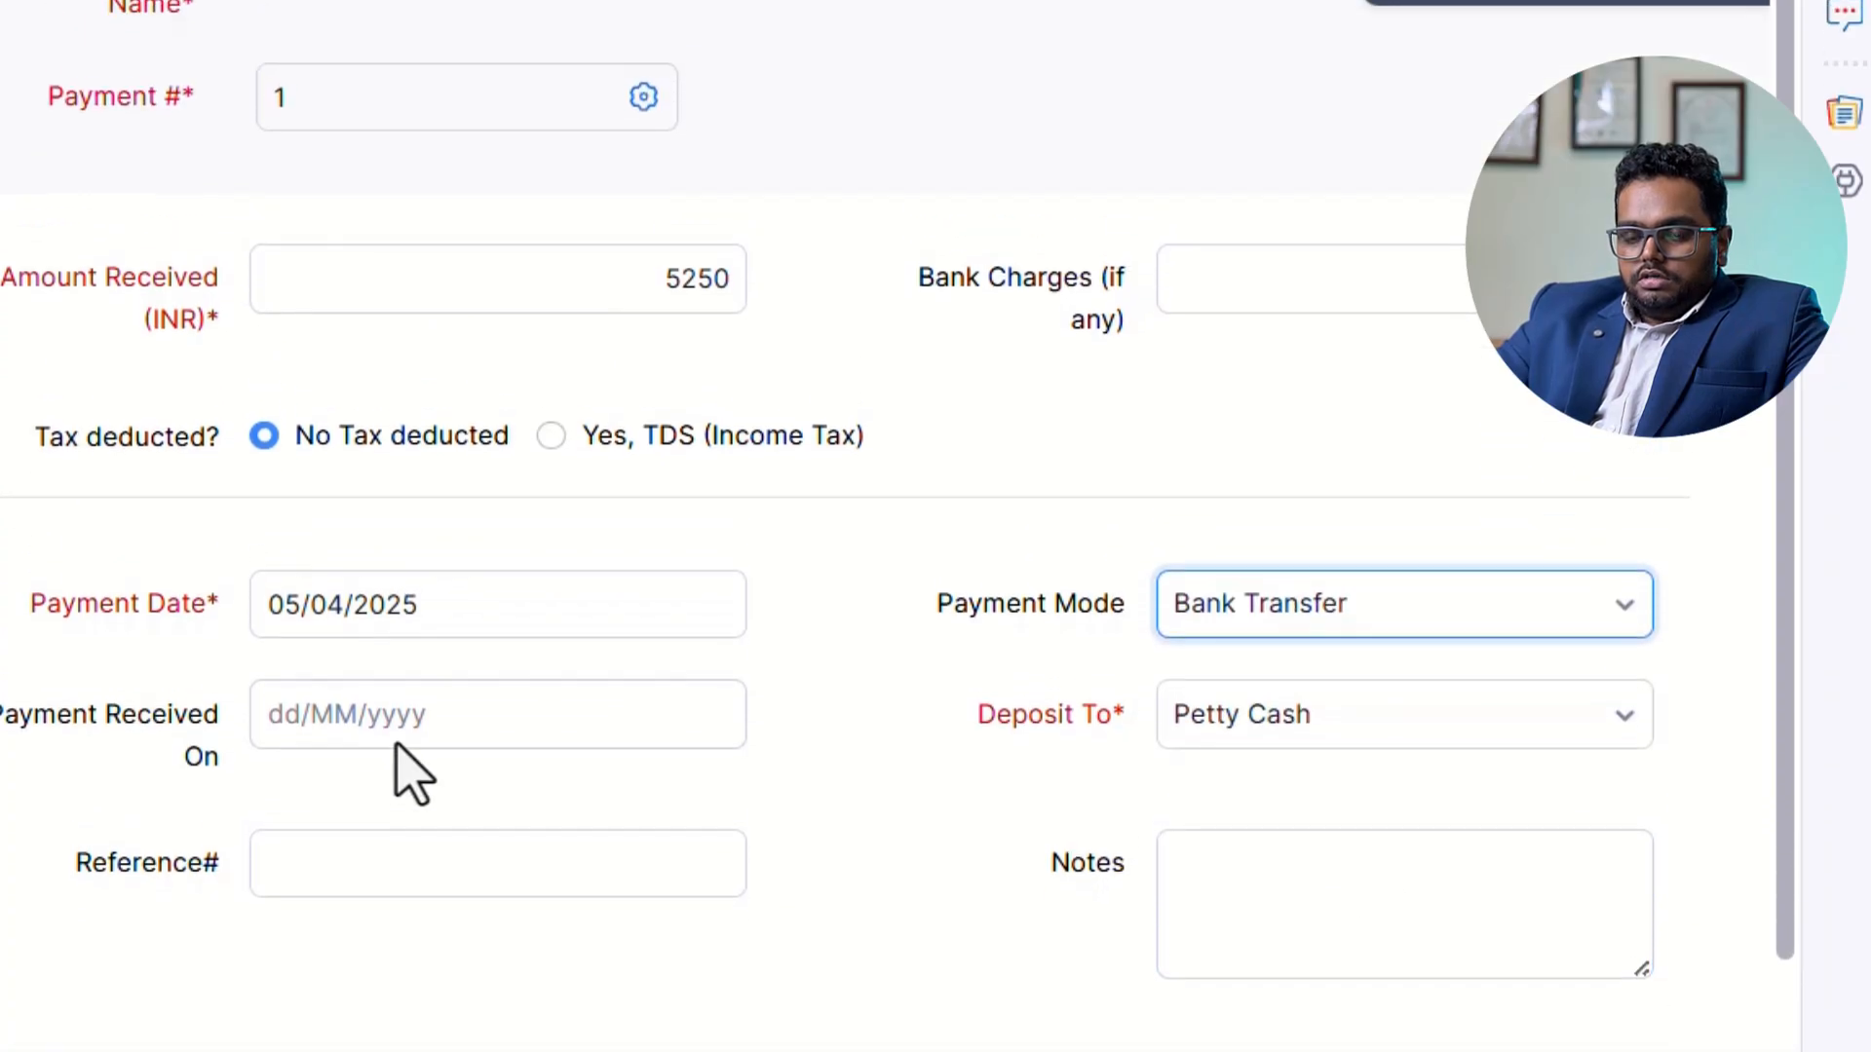
# Enter 05/04/2025 as the date on which the payment for INV-000001 was received.
pyautogui.click(410, 589)
pyautogui.write('05')
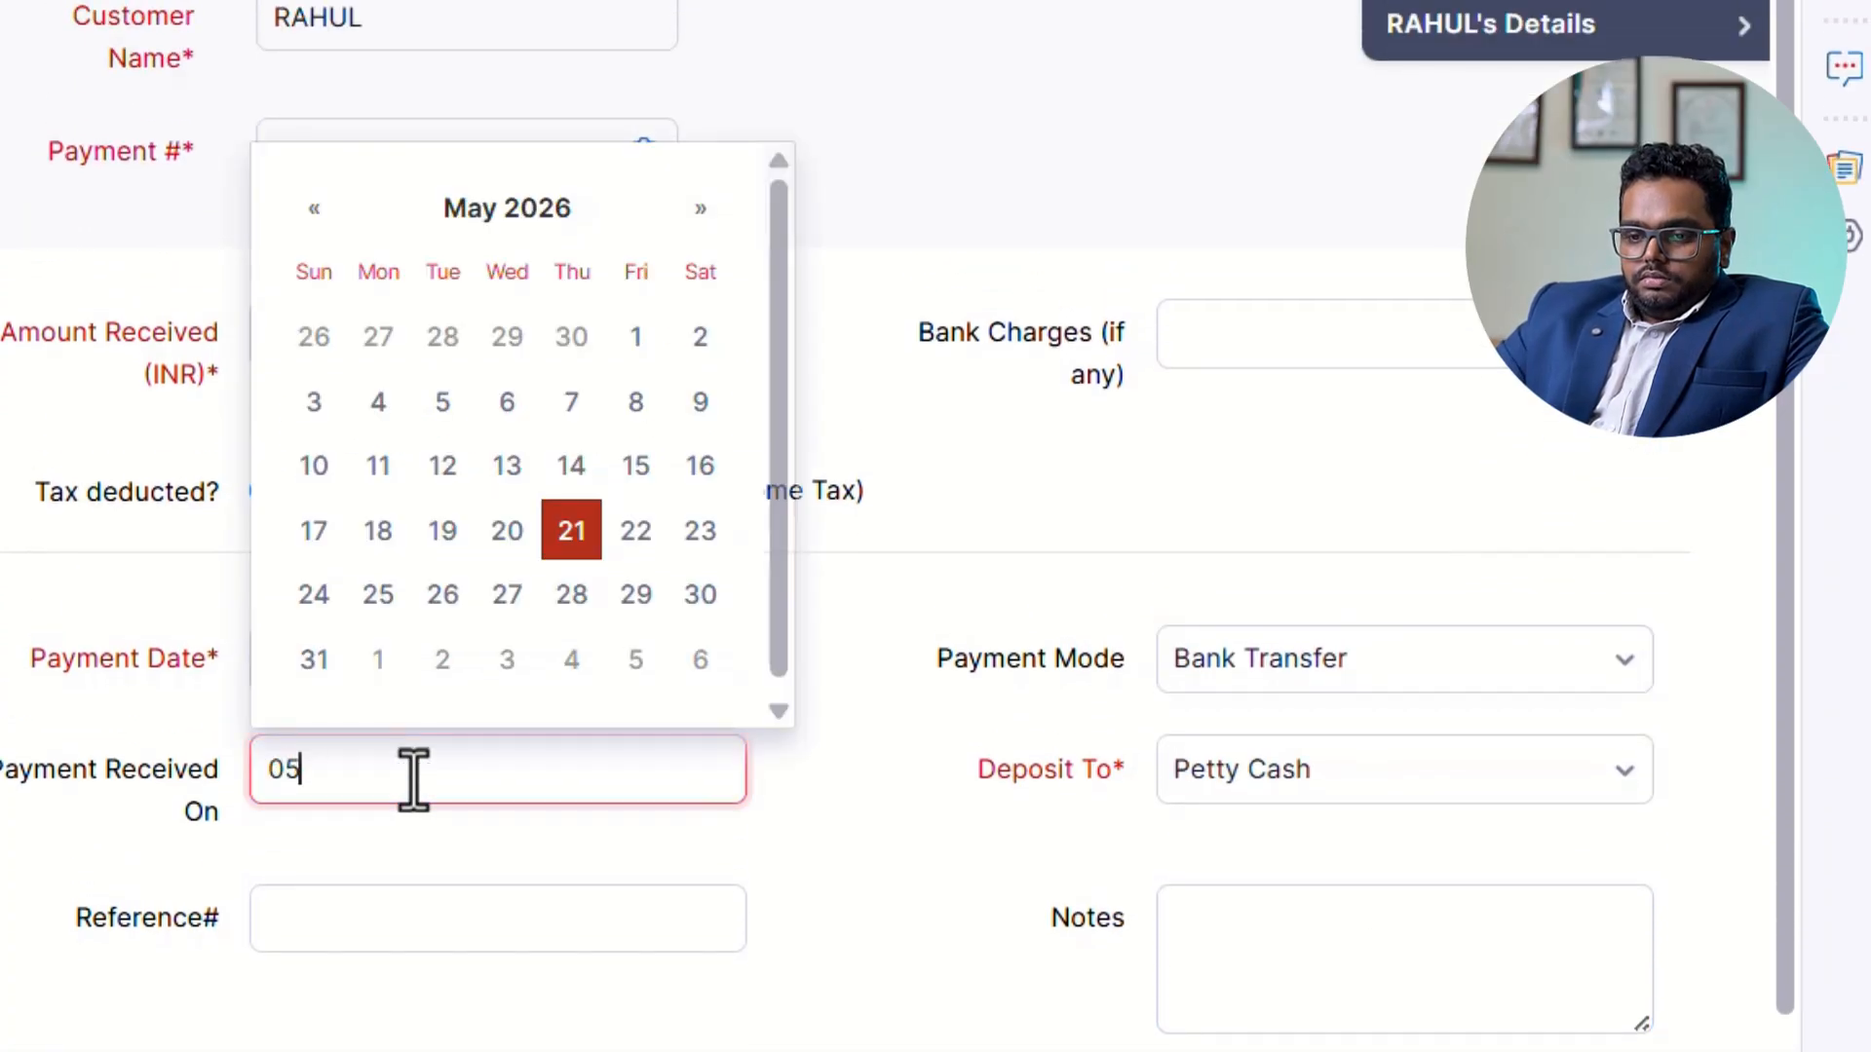
pyautogui.write('/04/20')
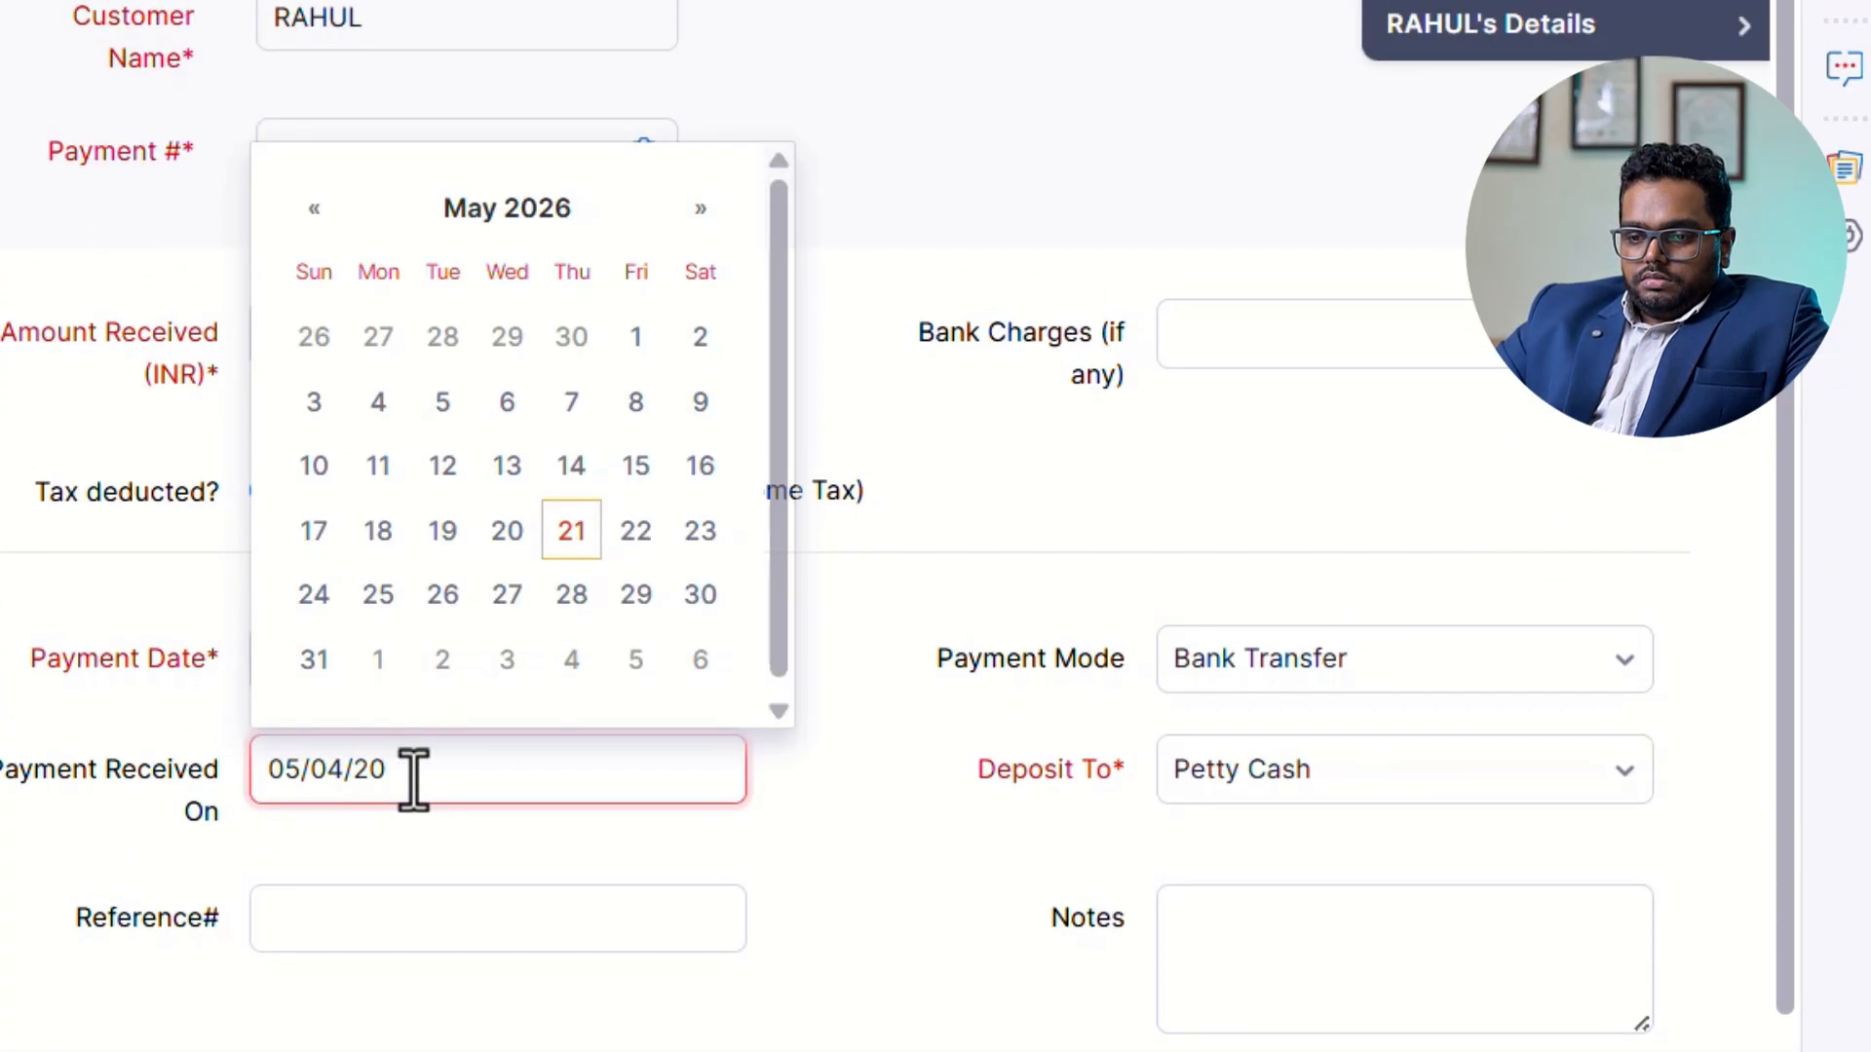
pyautogui.write('25')
# Deposit the INV-000001 payment to SBI CURRENT A/C and save it as paid.
pyautogui.click(1382, 784)
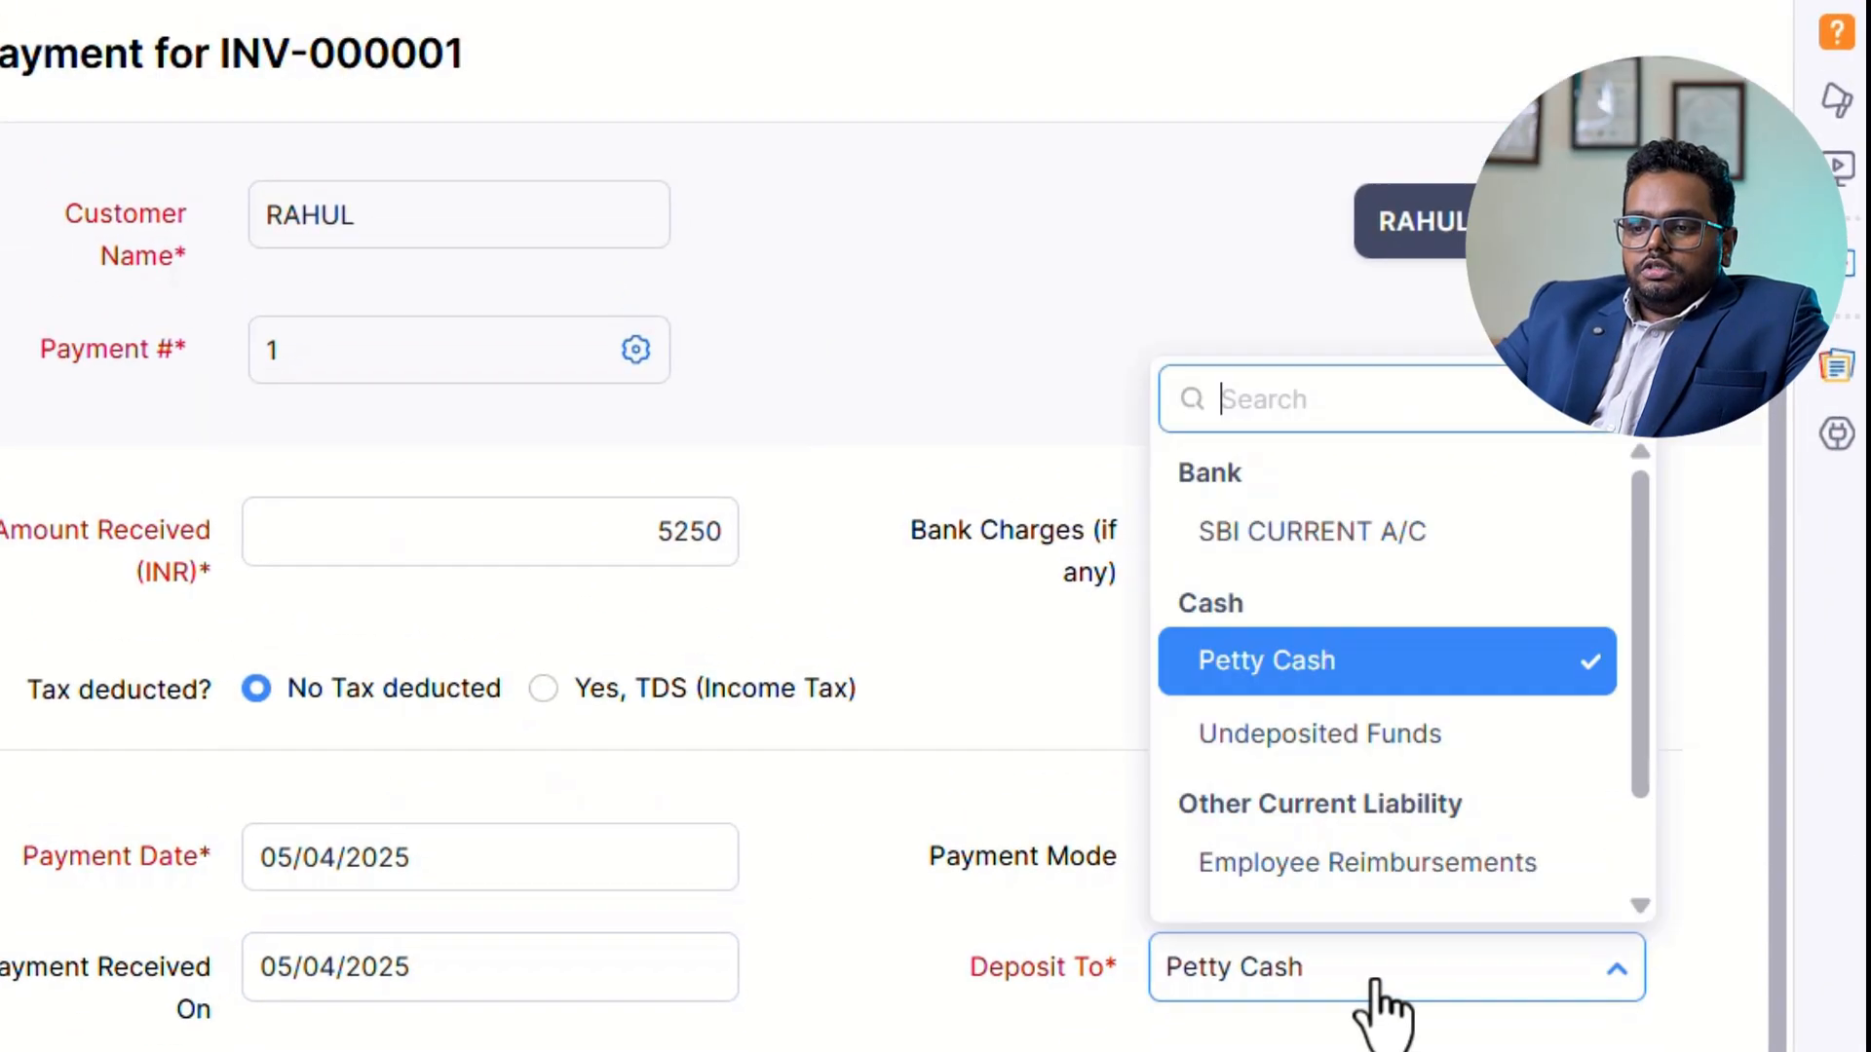
pyautogui.scroll(-1, 1307, 635)
pyautogui.scroll(1, 1341, 681)
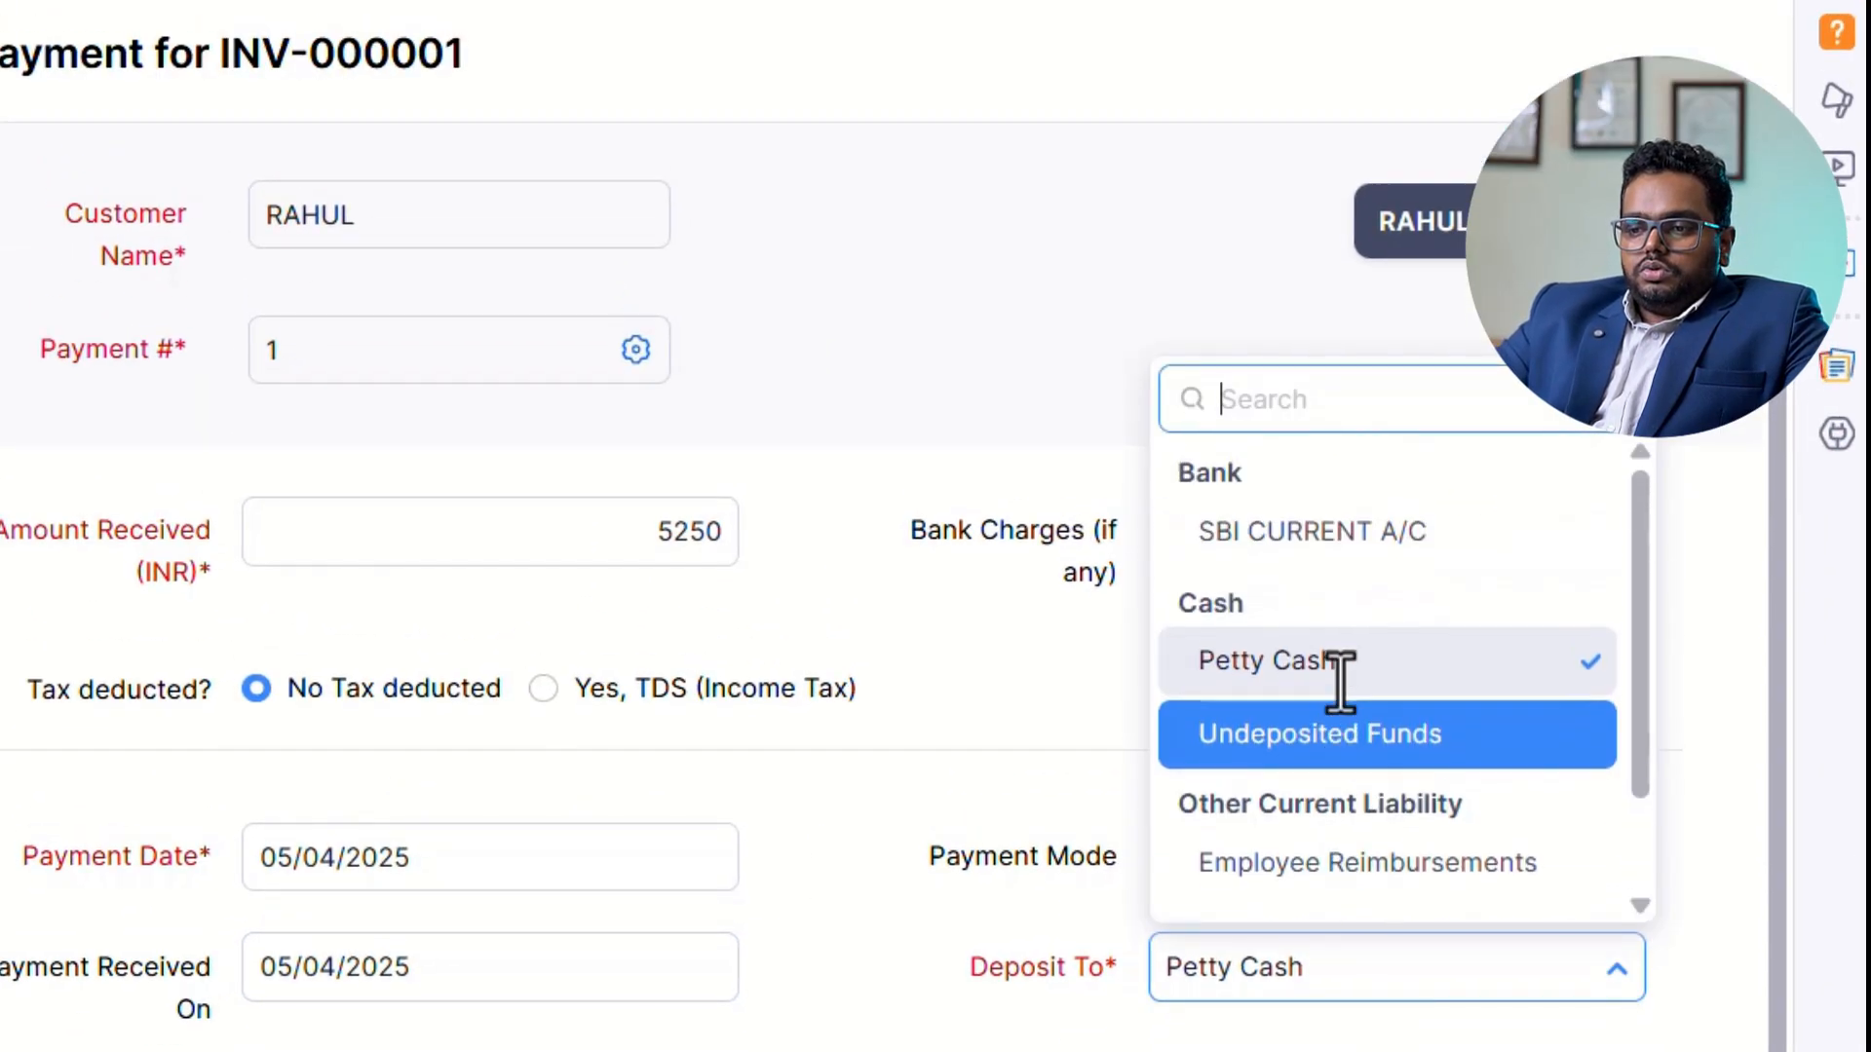
pyautogui.click(1315, 531)
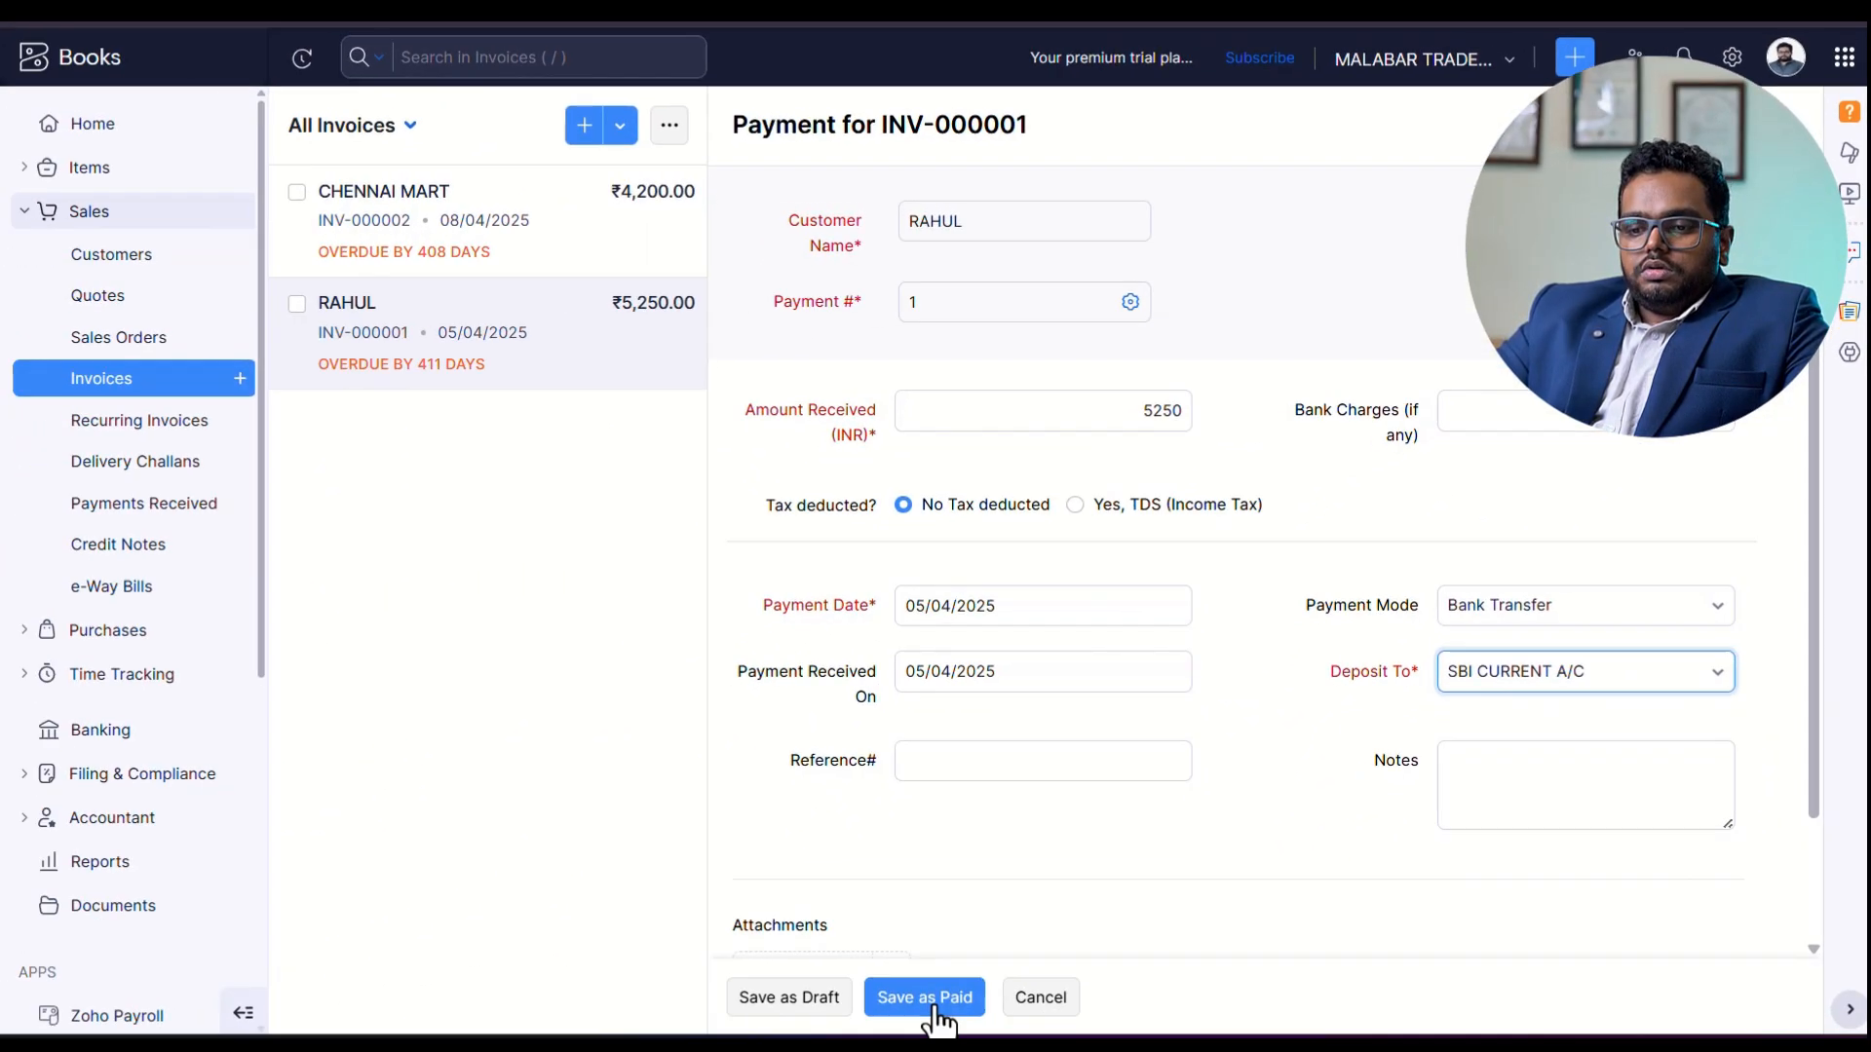
pyautogui.click(925, 997)
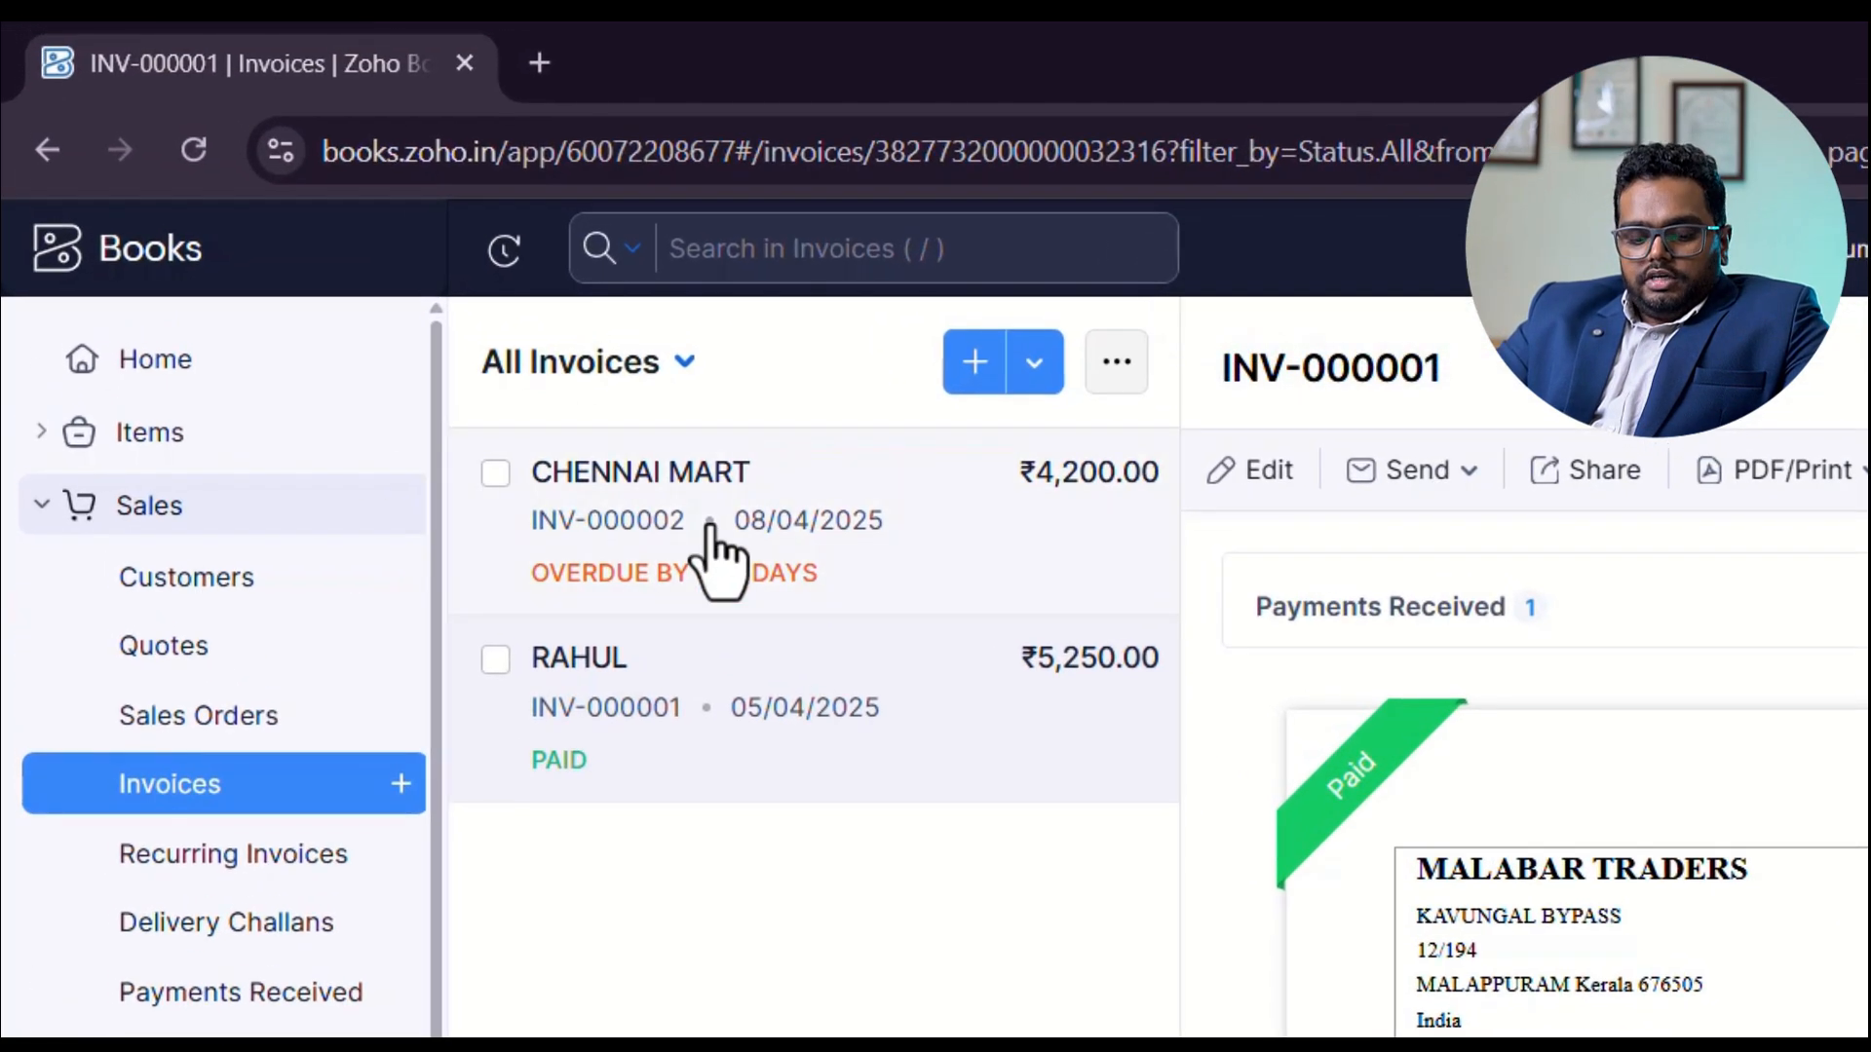
# Open CHENNAI MART's invoice INV-000002 and start recording its payment with 08/04/2025 as the payment date.
pyautogui.click(708, 545)
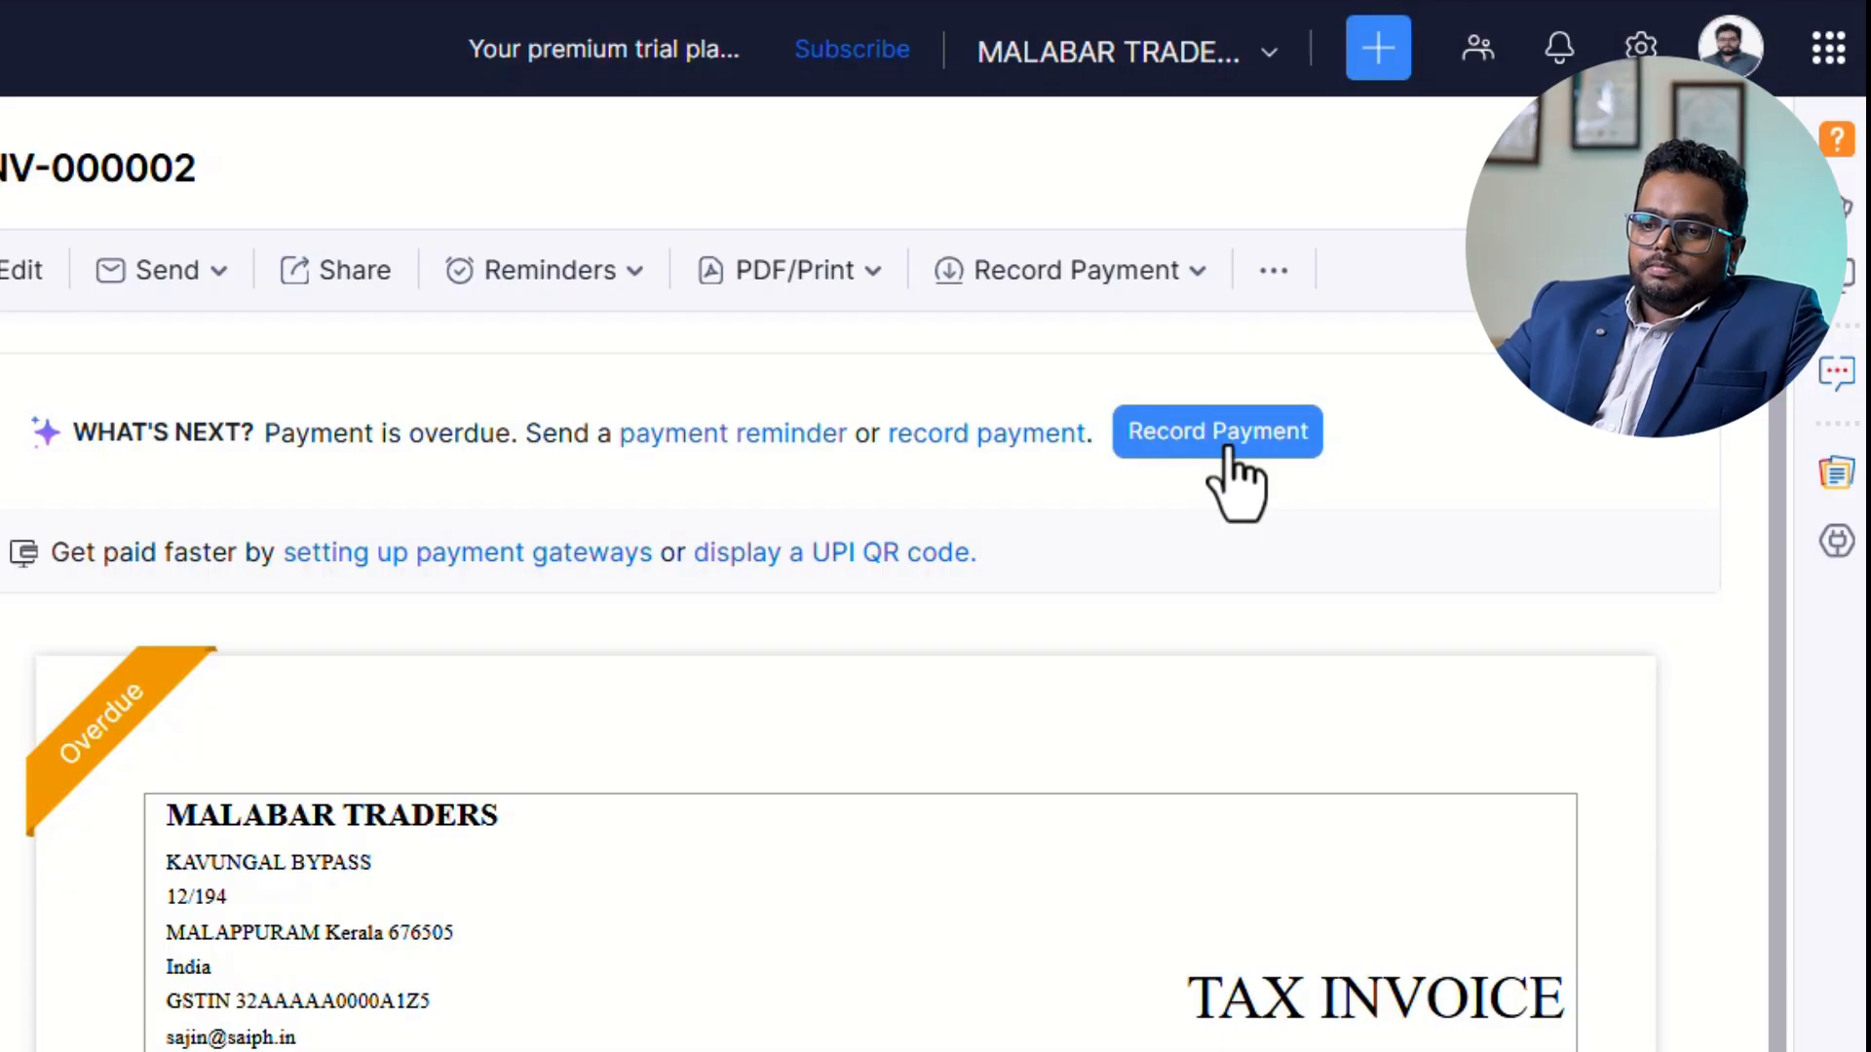
pyautogui.click(1226, 446)
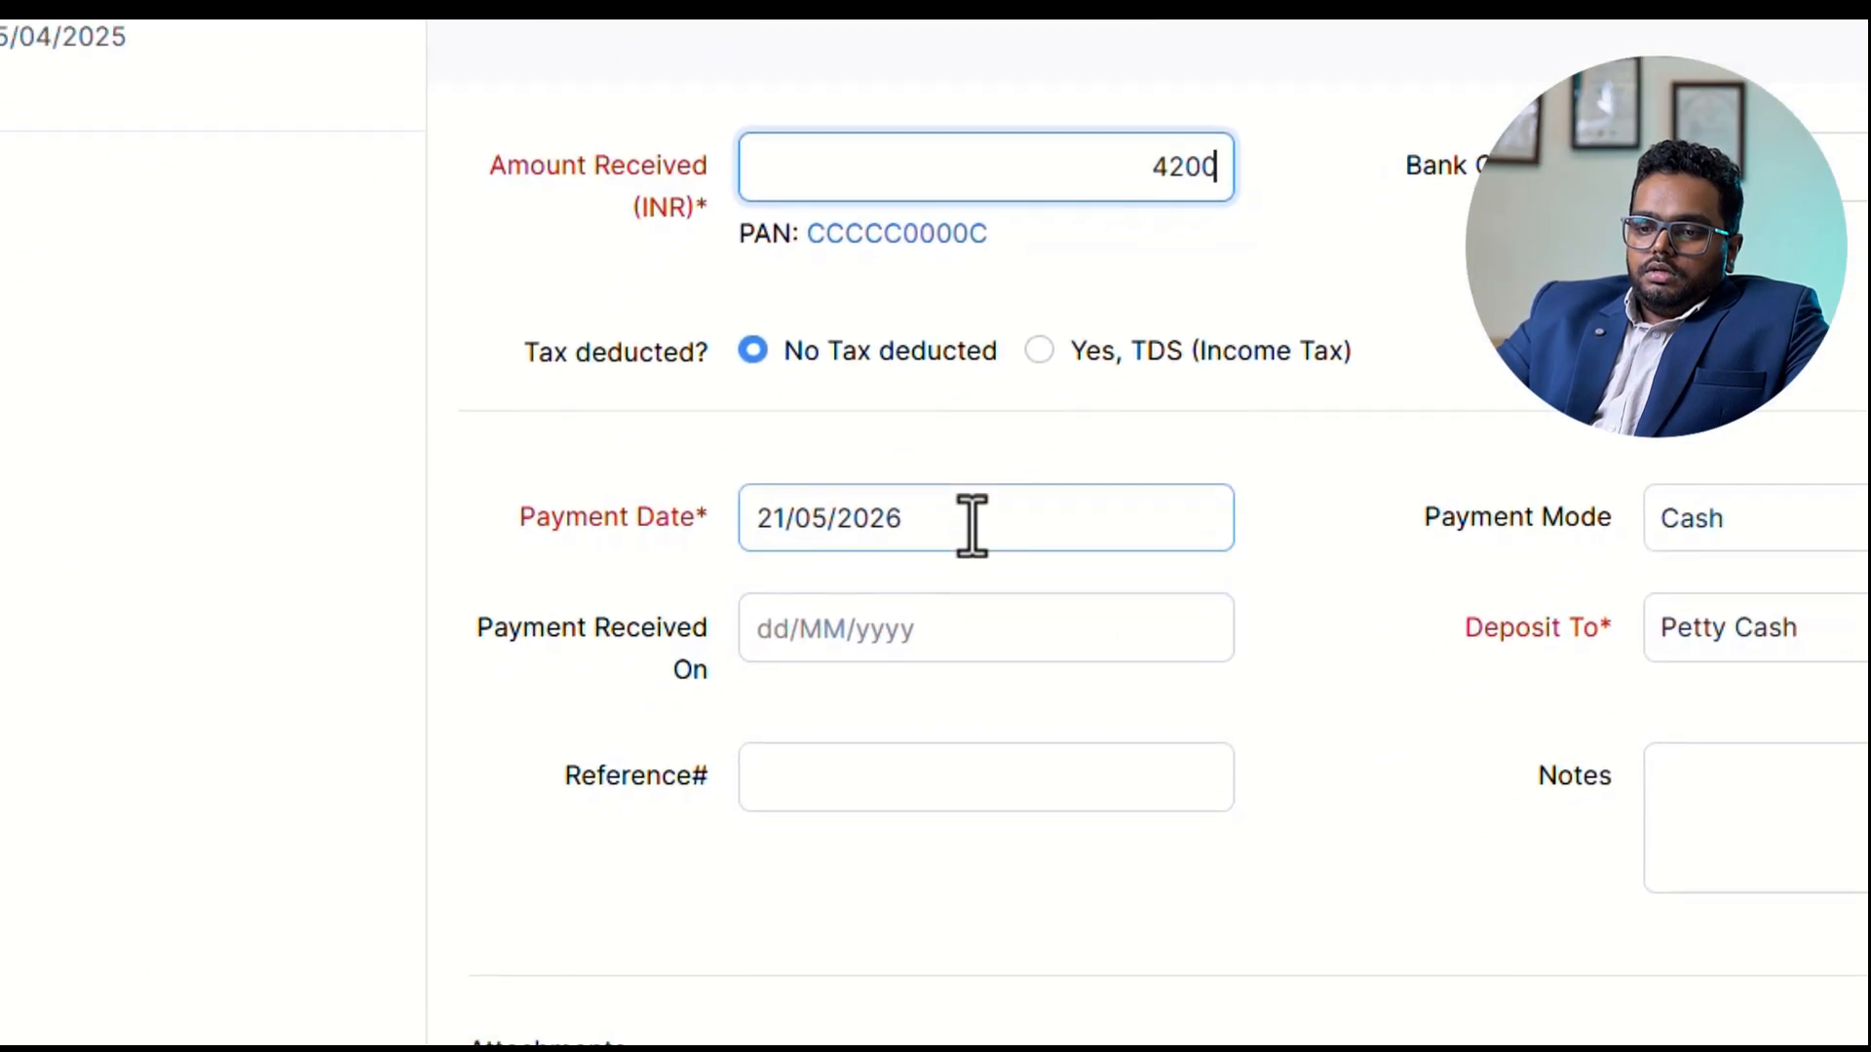
pyautogui.click(972, 526)
pyautogui.write('0')
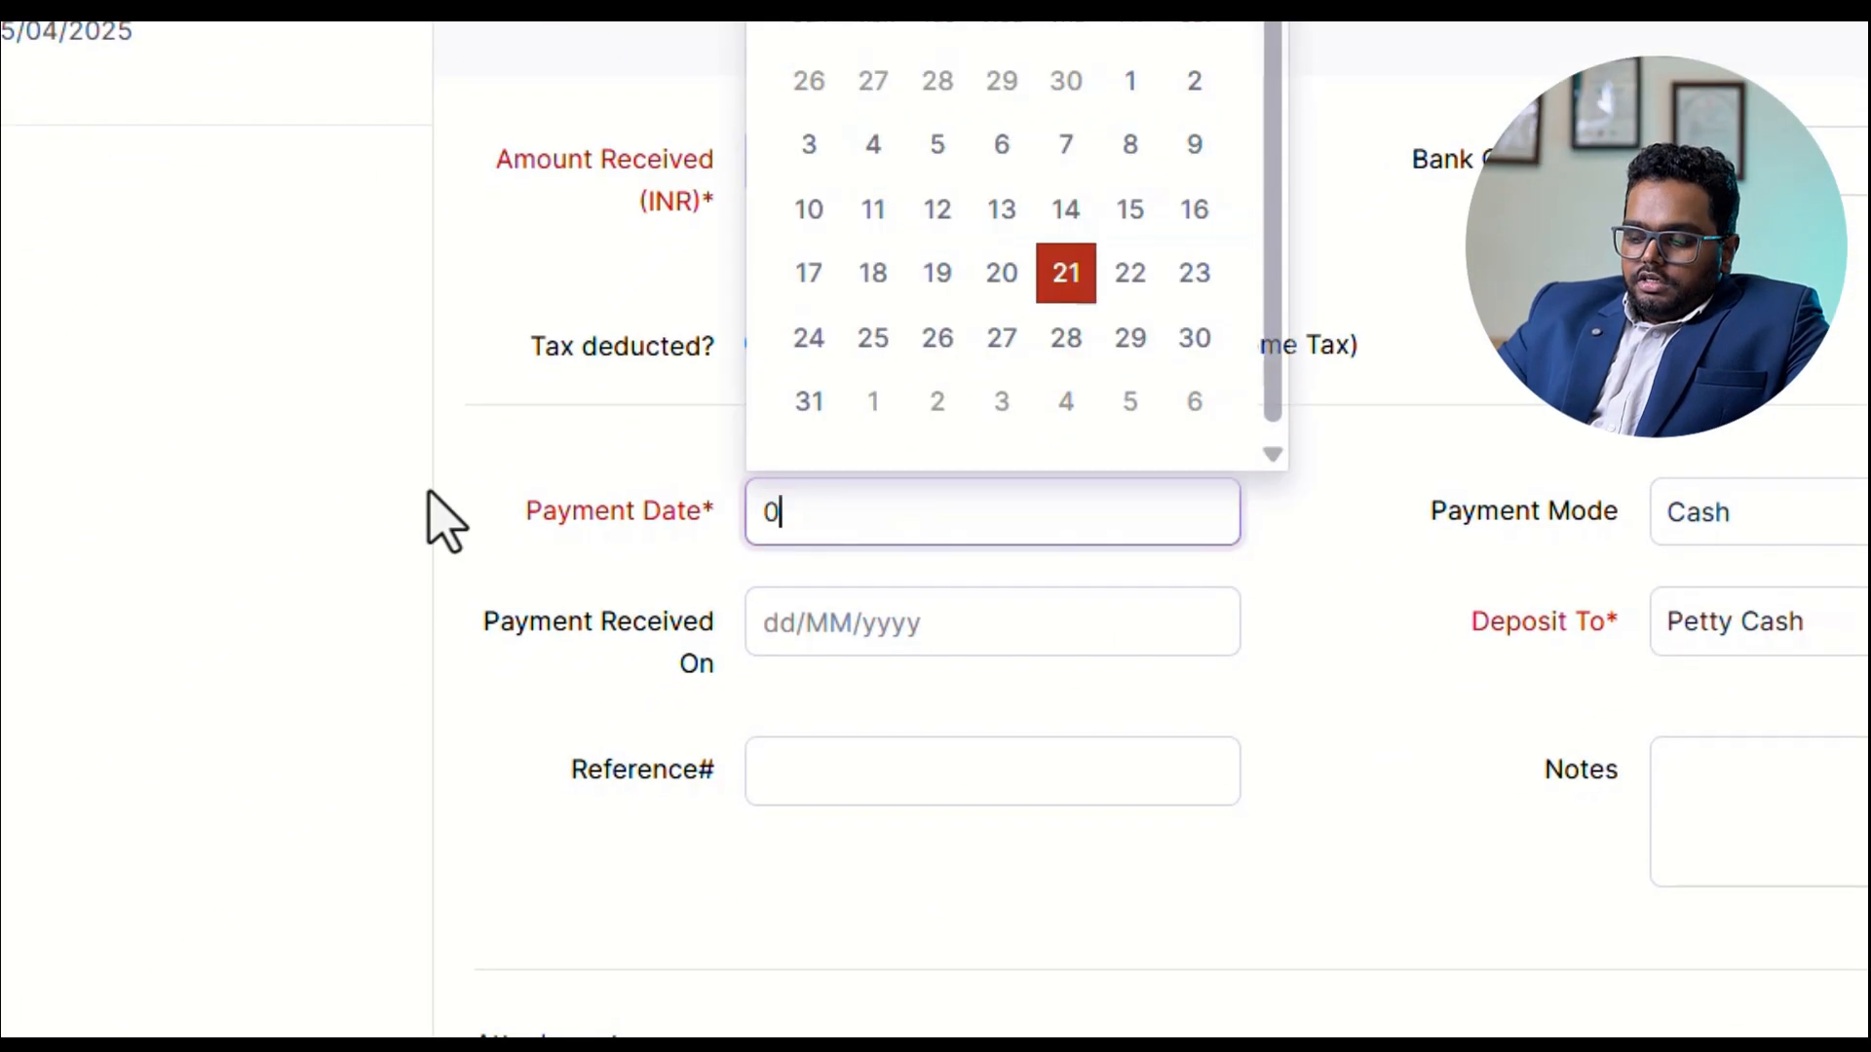
pyautogui.write('8/04/2025')
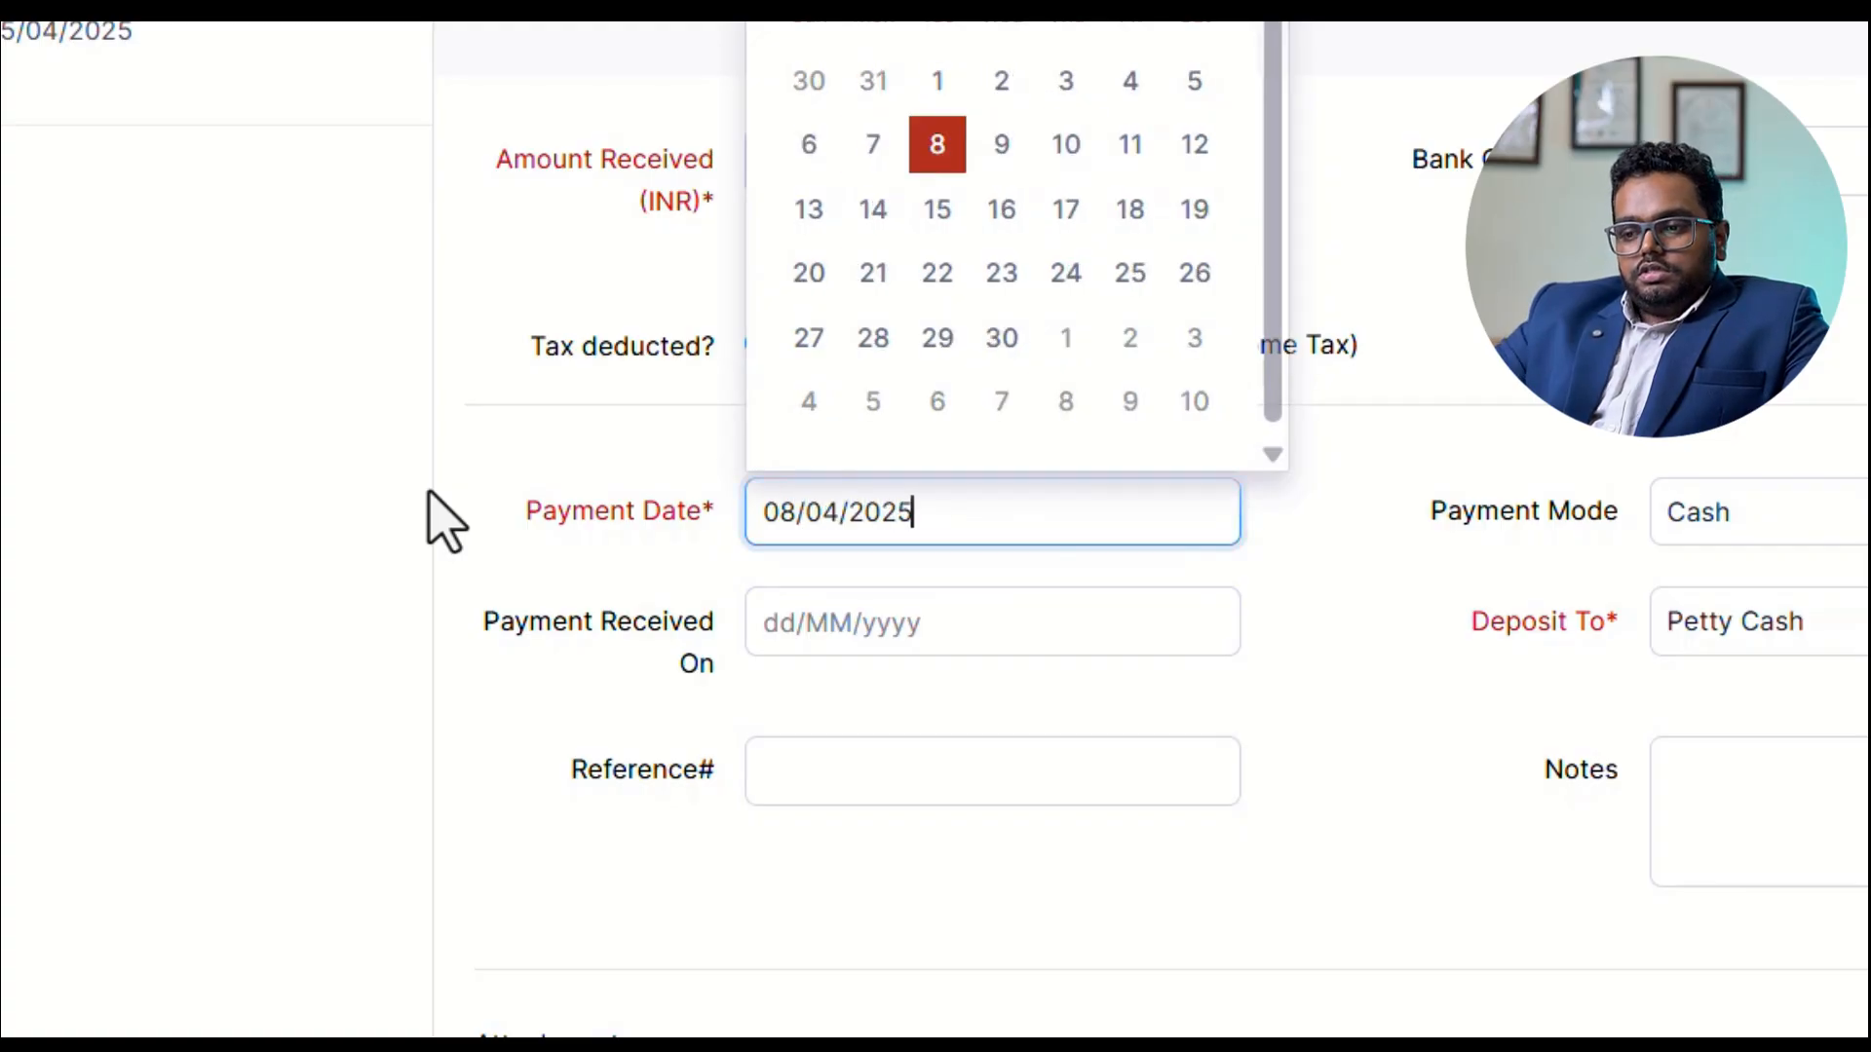
pyautogui.press('Tab')
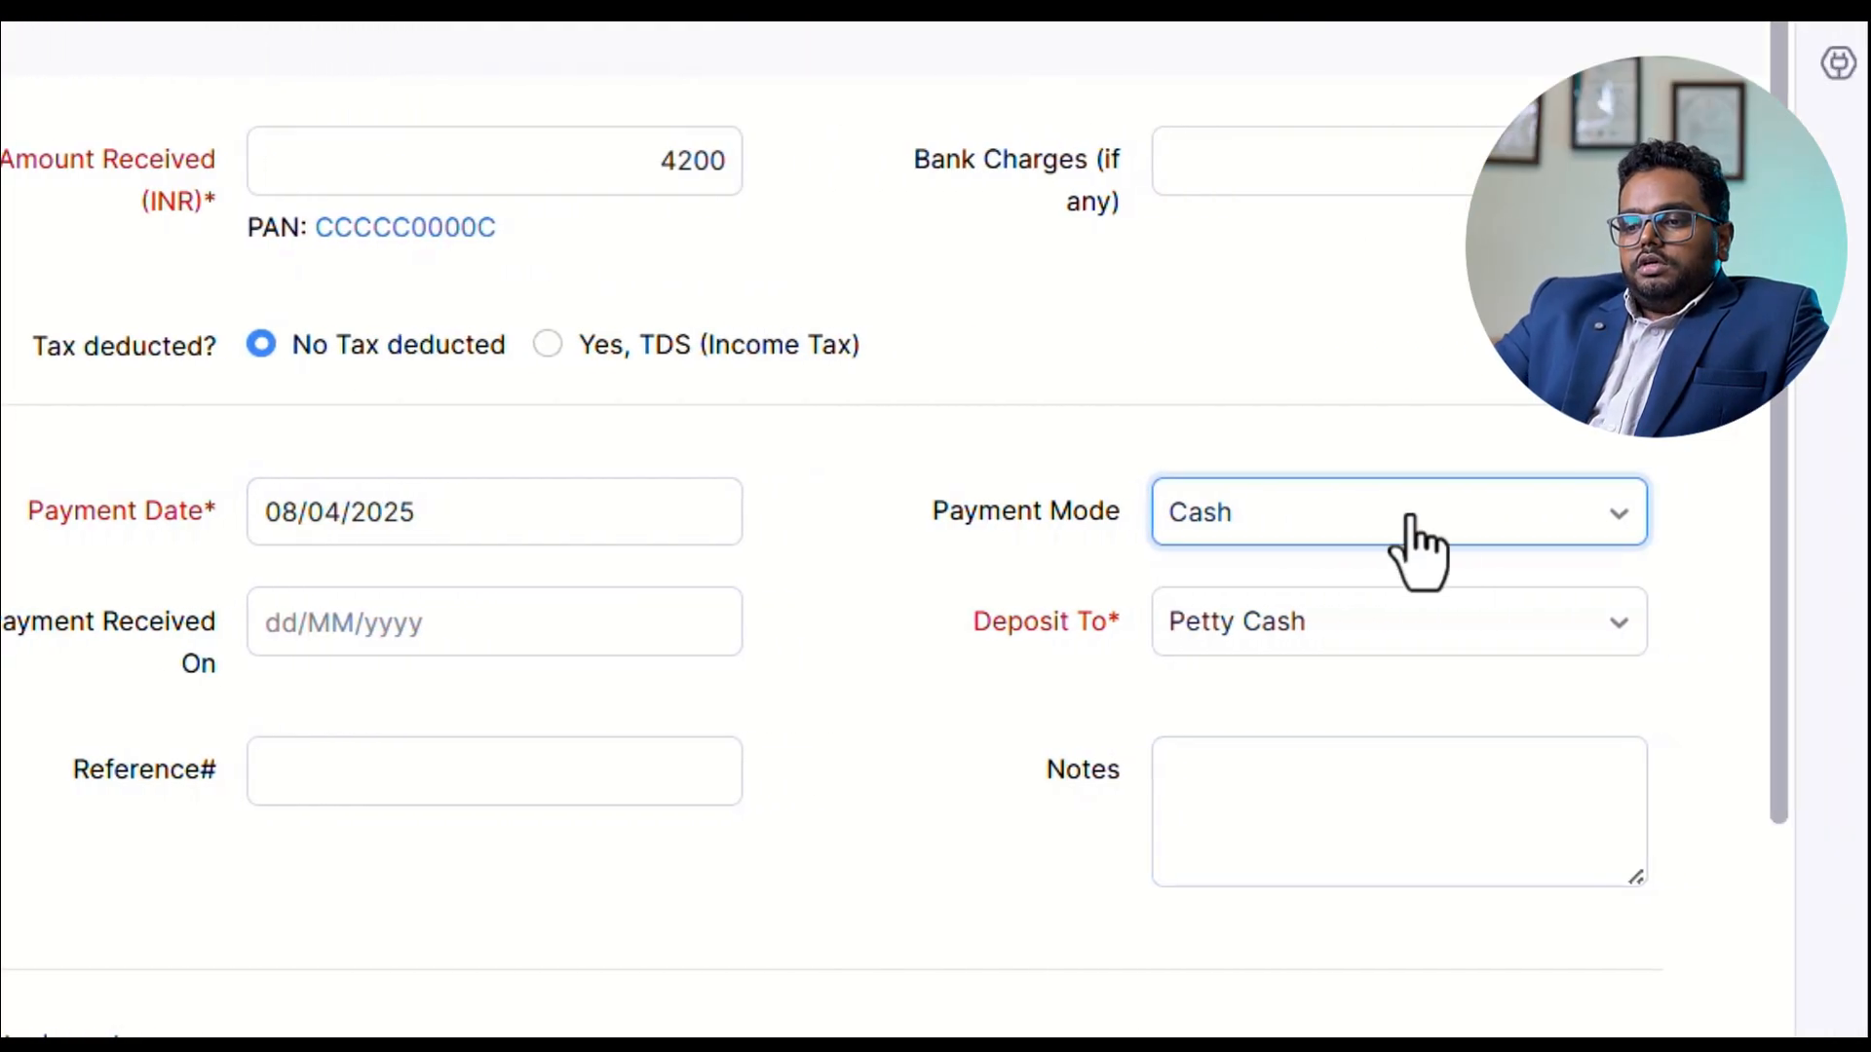
# Set the INV-000002 payment mode to Bank Transfer, deposit it to SBI CURRENT A/C, and save it as paid.
pyautogui.click(1536, 515)
pyautogui.click(1443, 755)
pyautogui.click(556, 628)
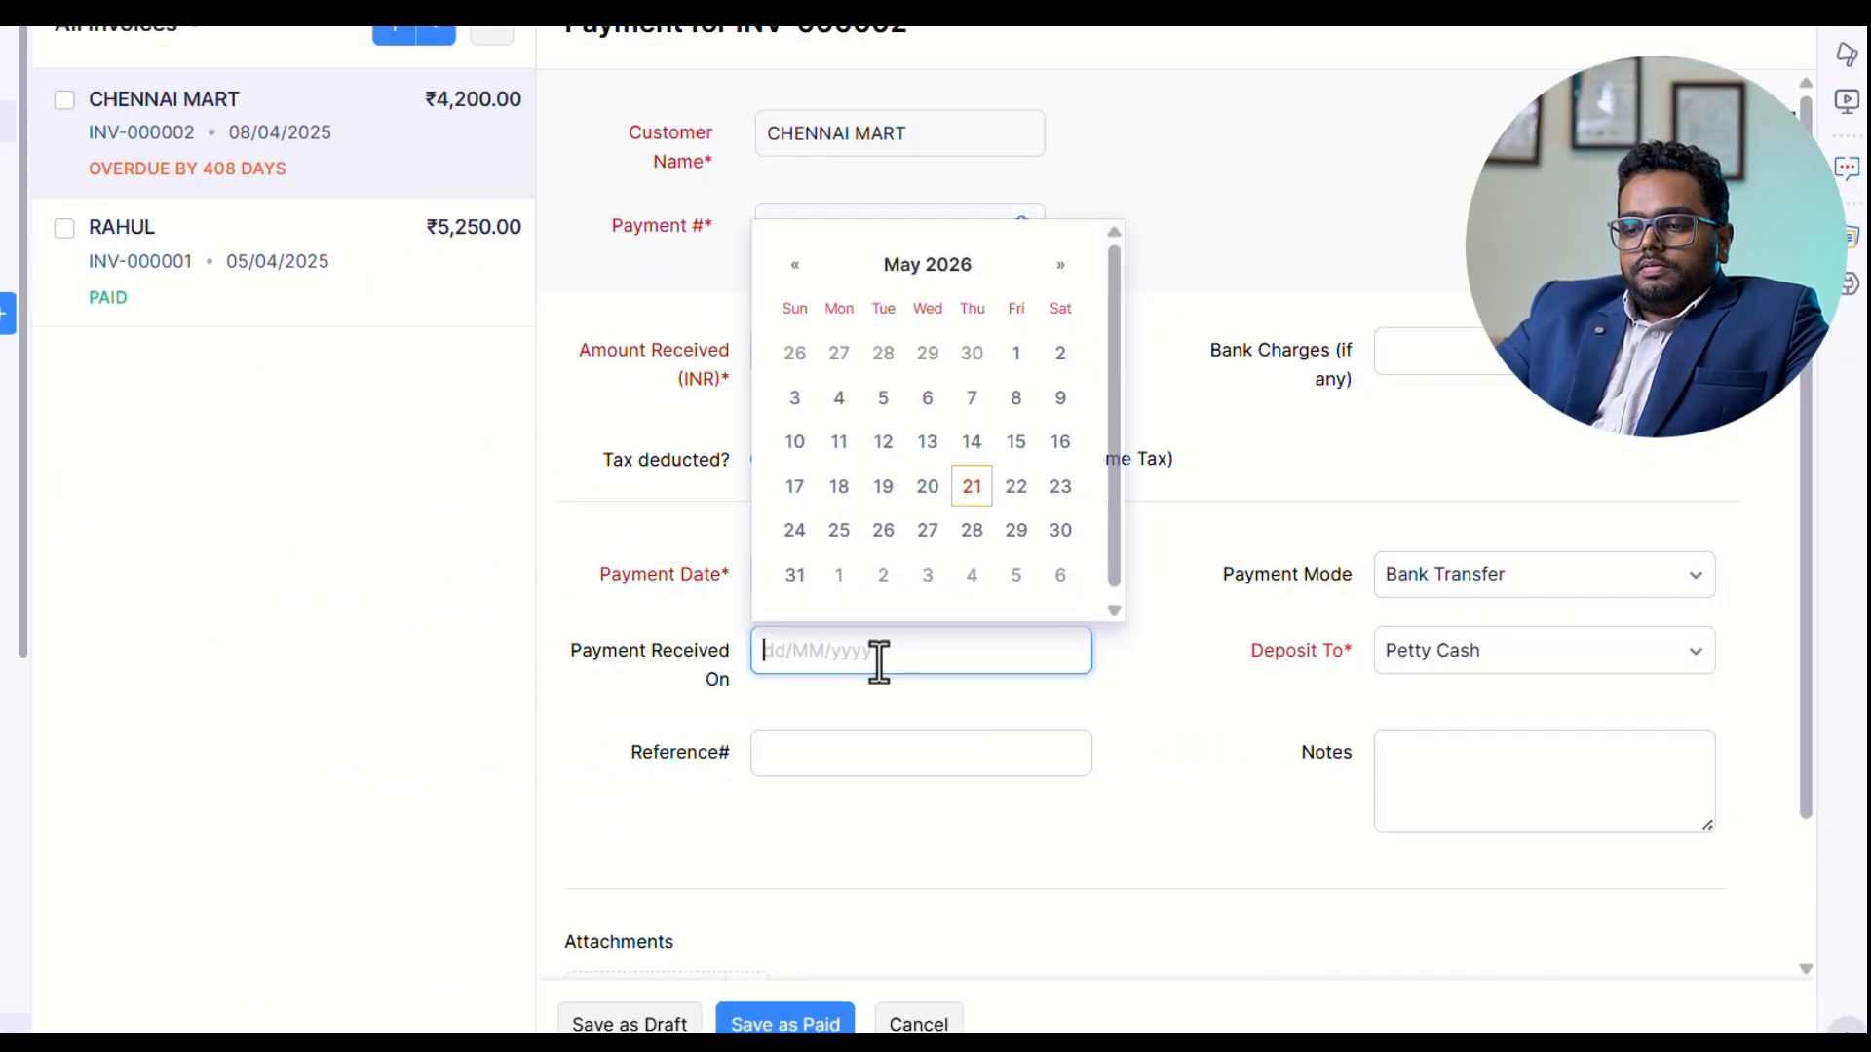
pyautogui.click(1243, 610)
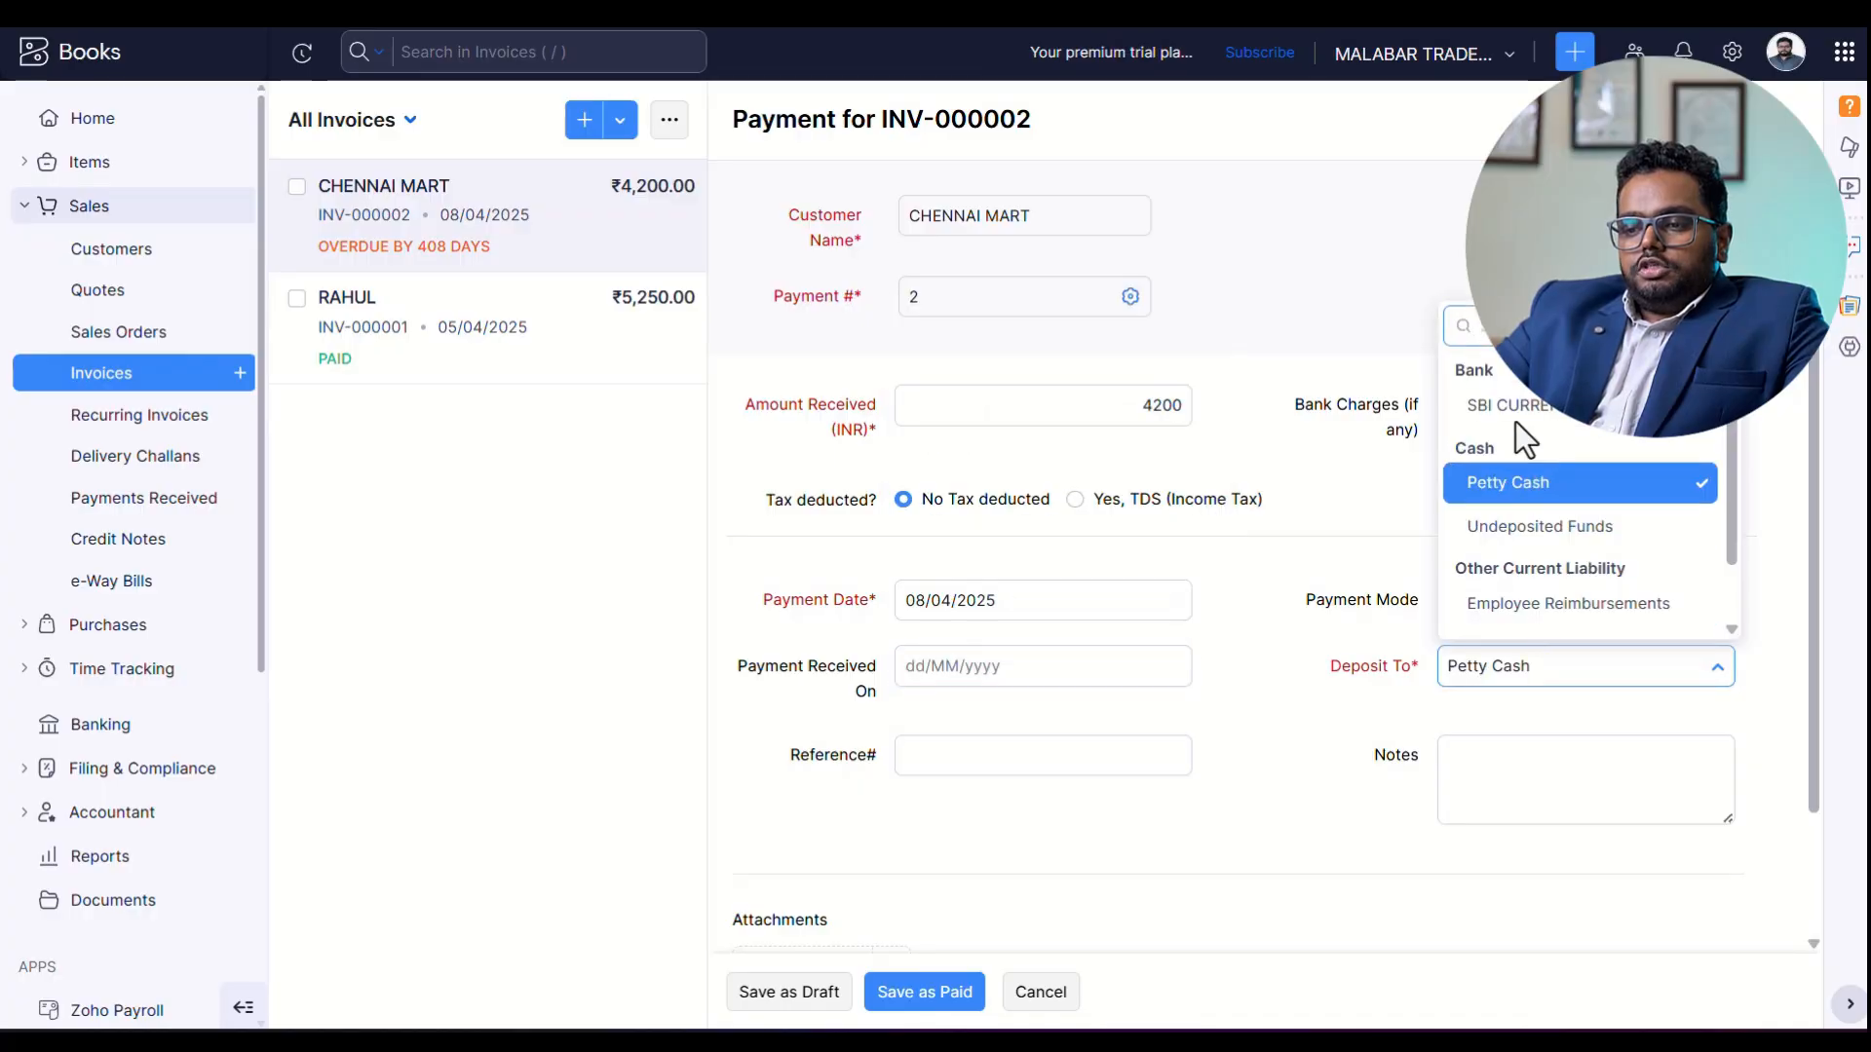
pyautogui.click(1516, 410)
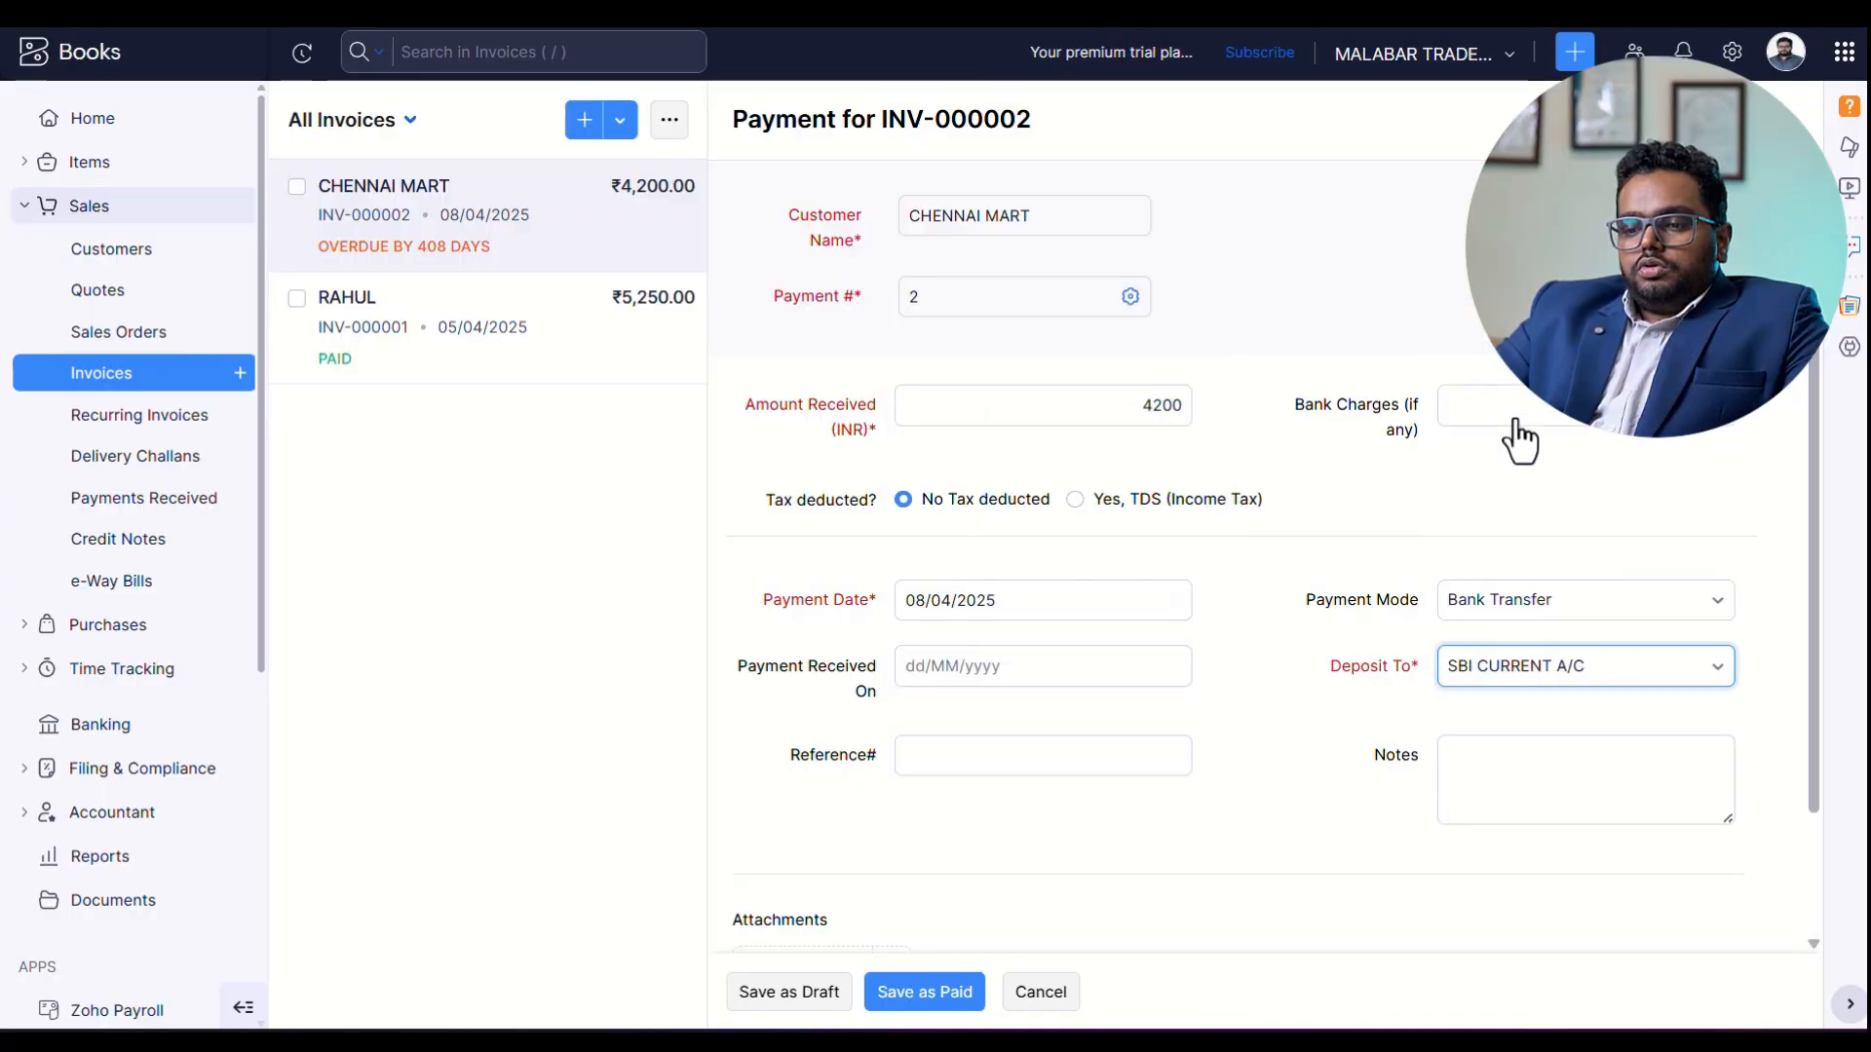
pyautogui.click(918, 992)
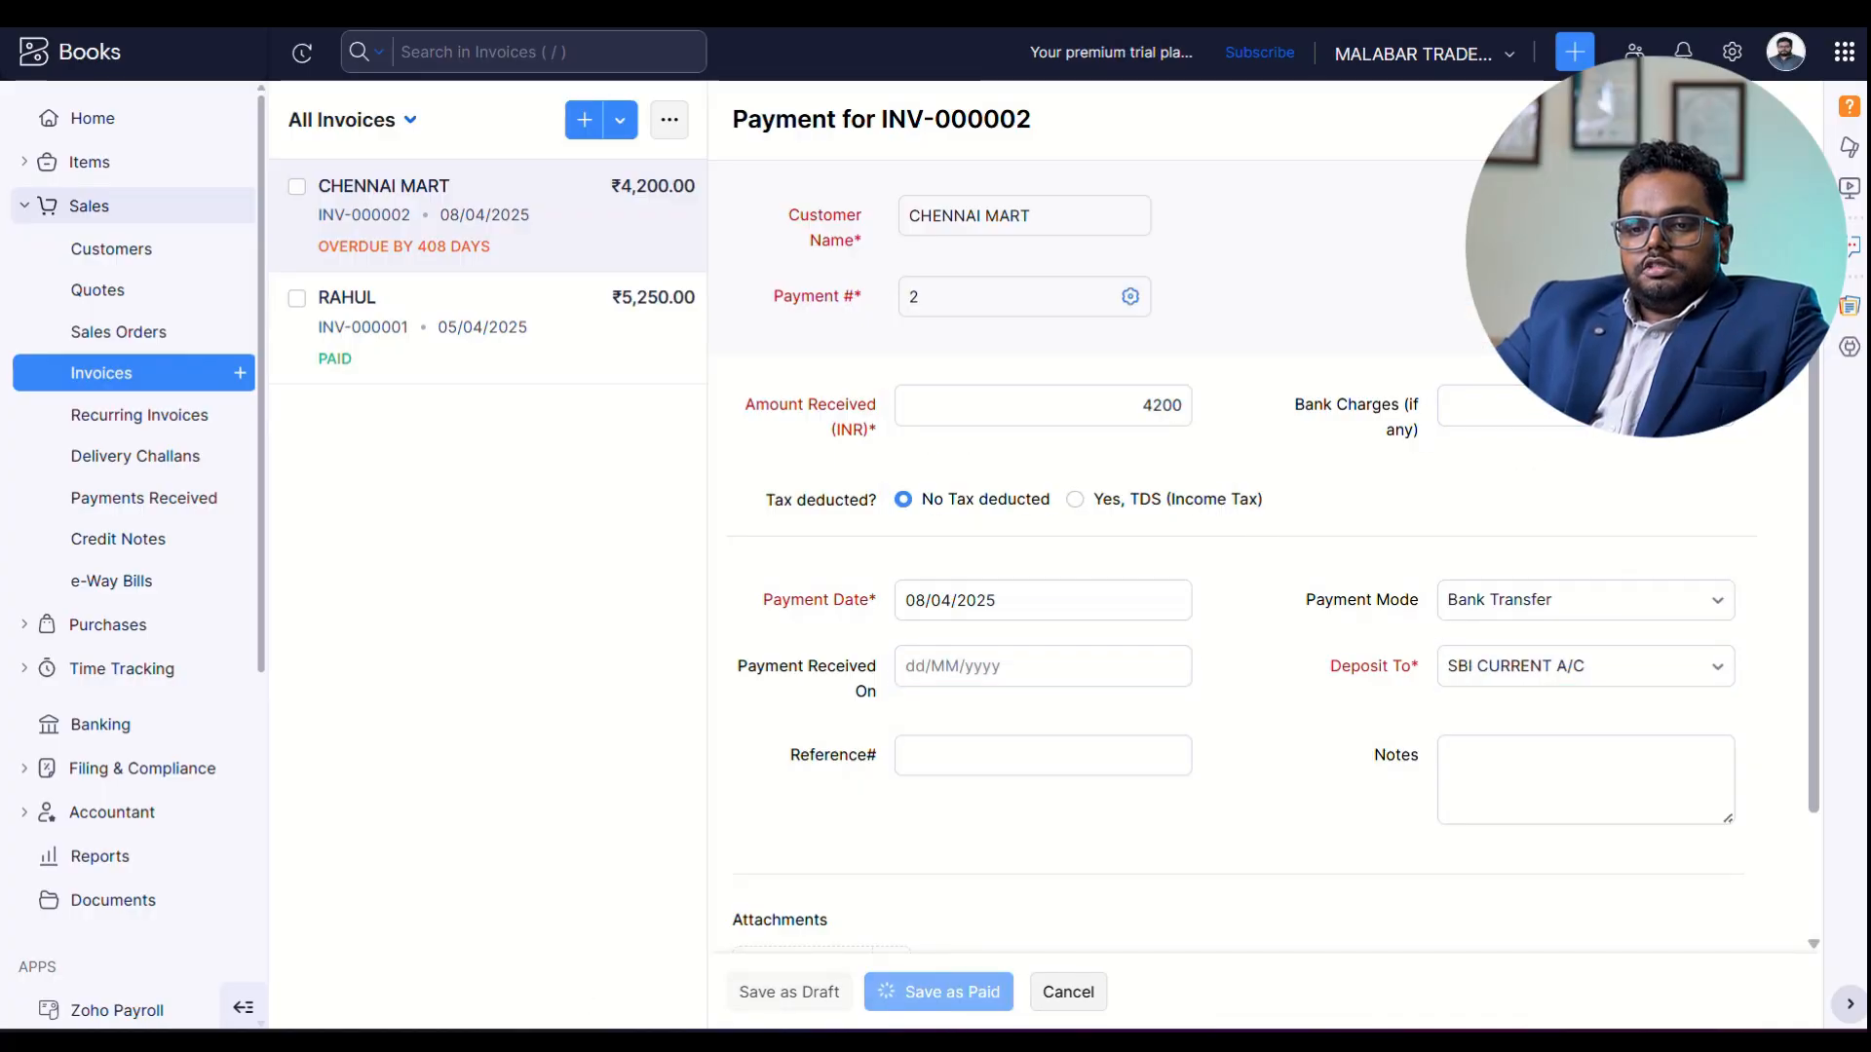
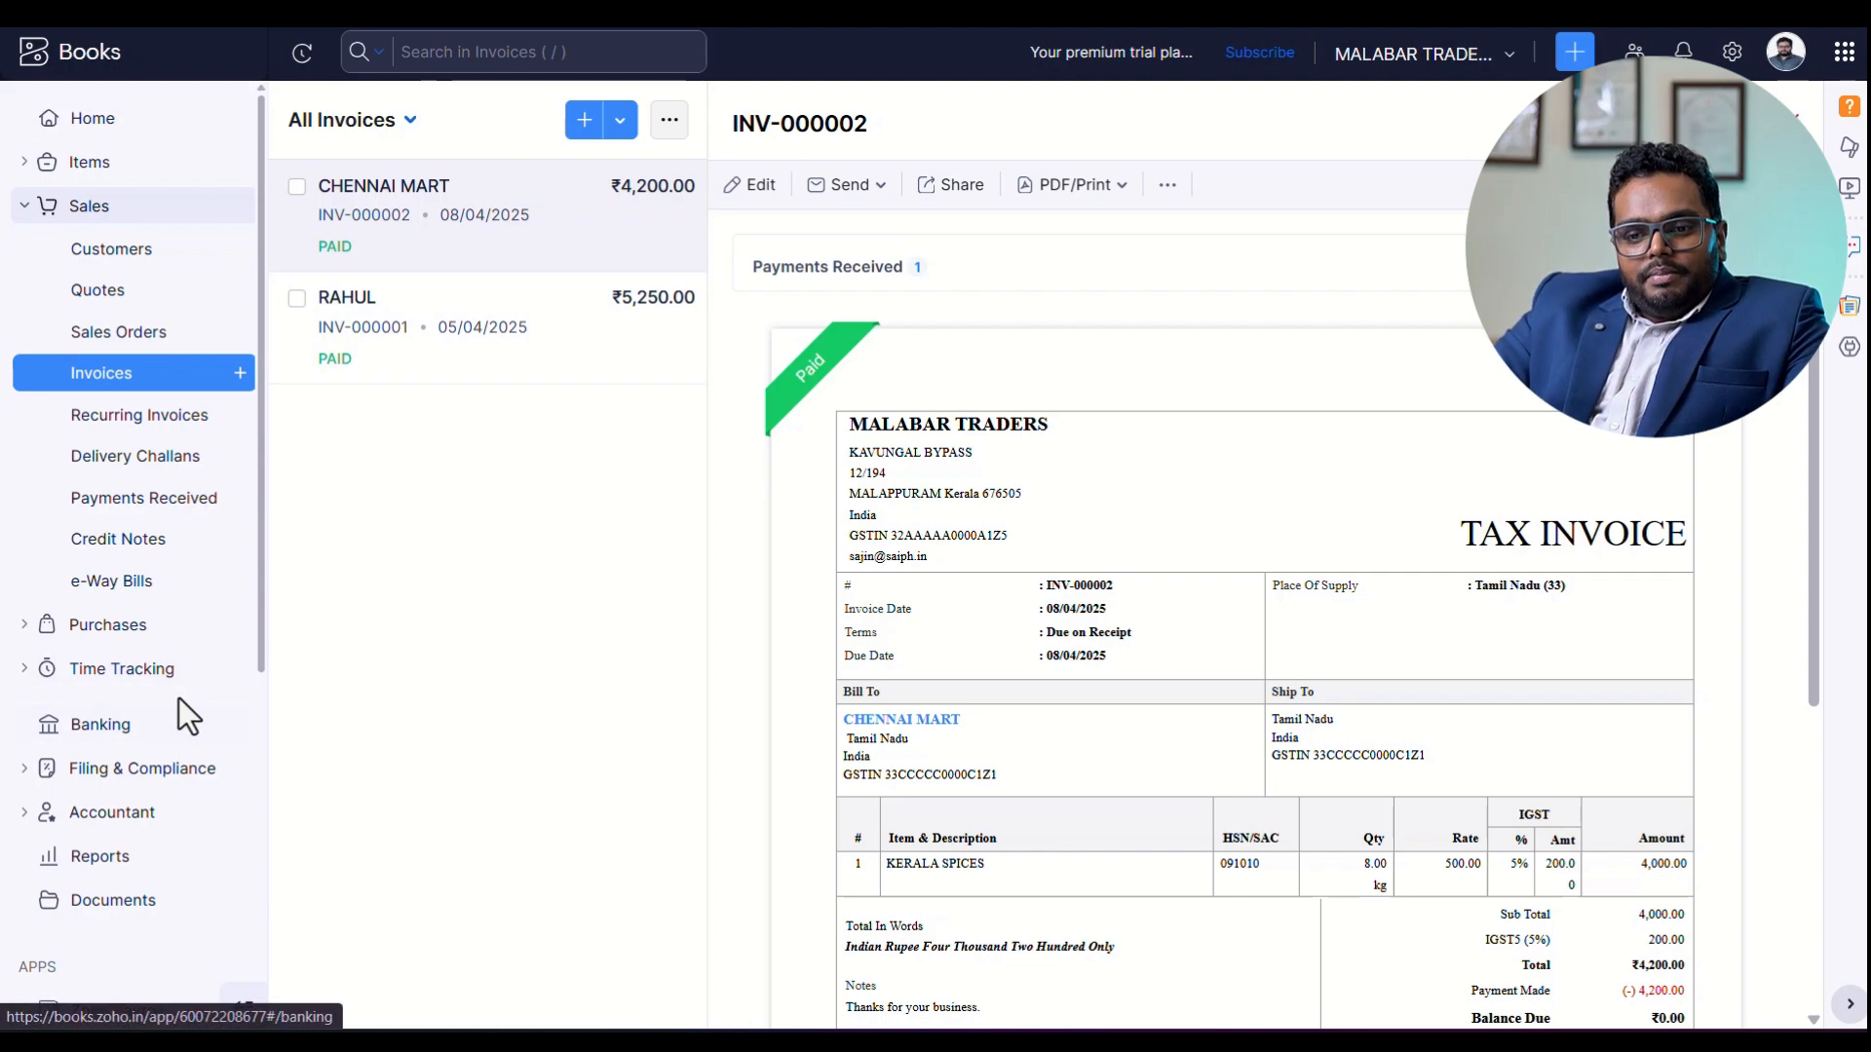
# Open the SBI CURRENT A/C from the banking overview to view its recorded transactions.
pyautogui.click(85, 733)
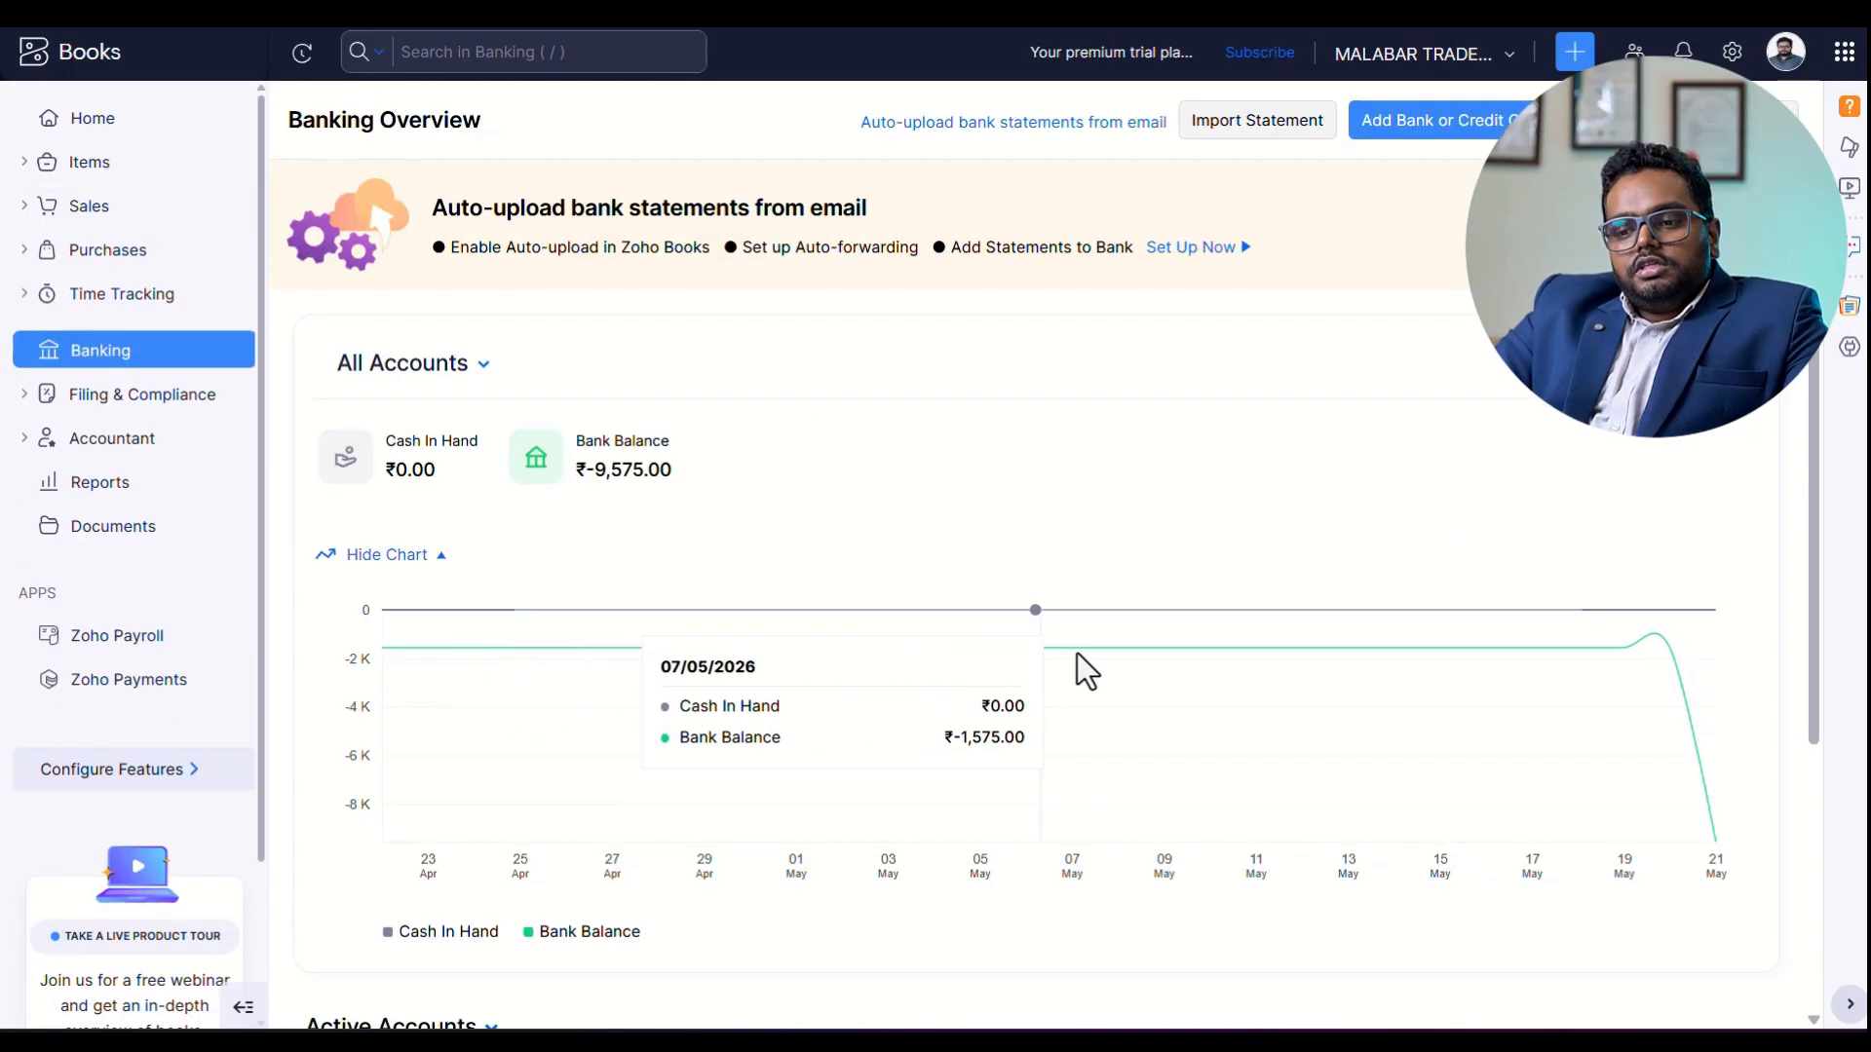
pyautogui.scroll(-4, 1082, 668)
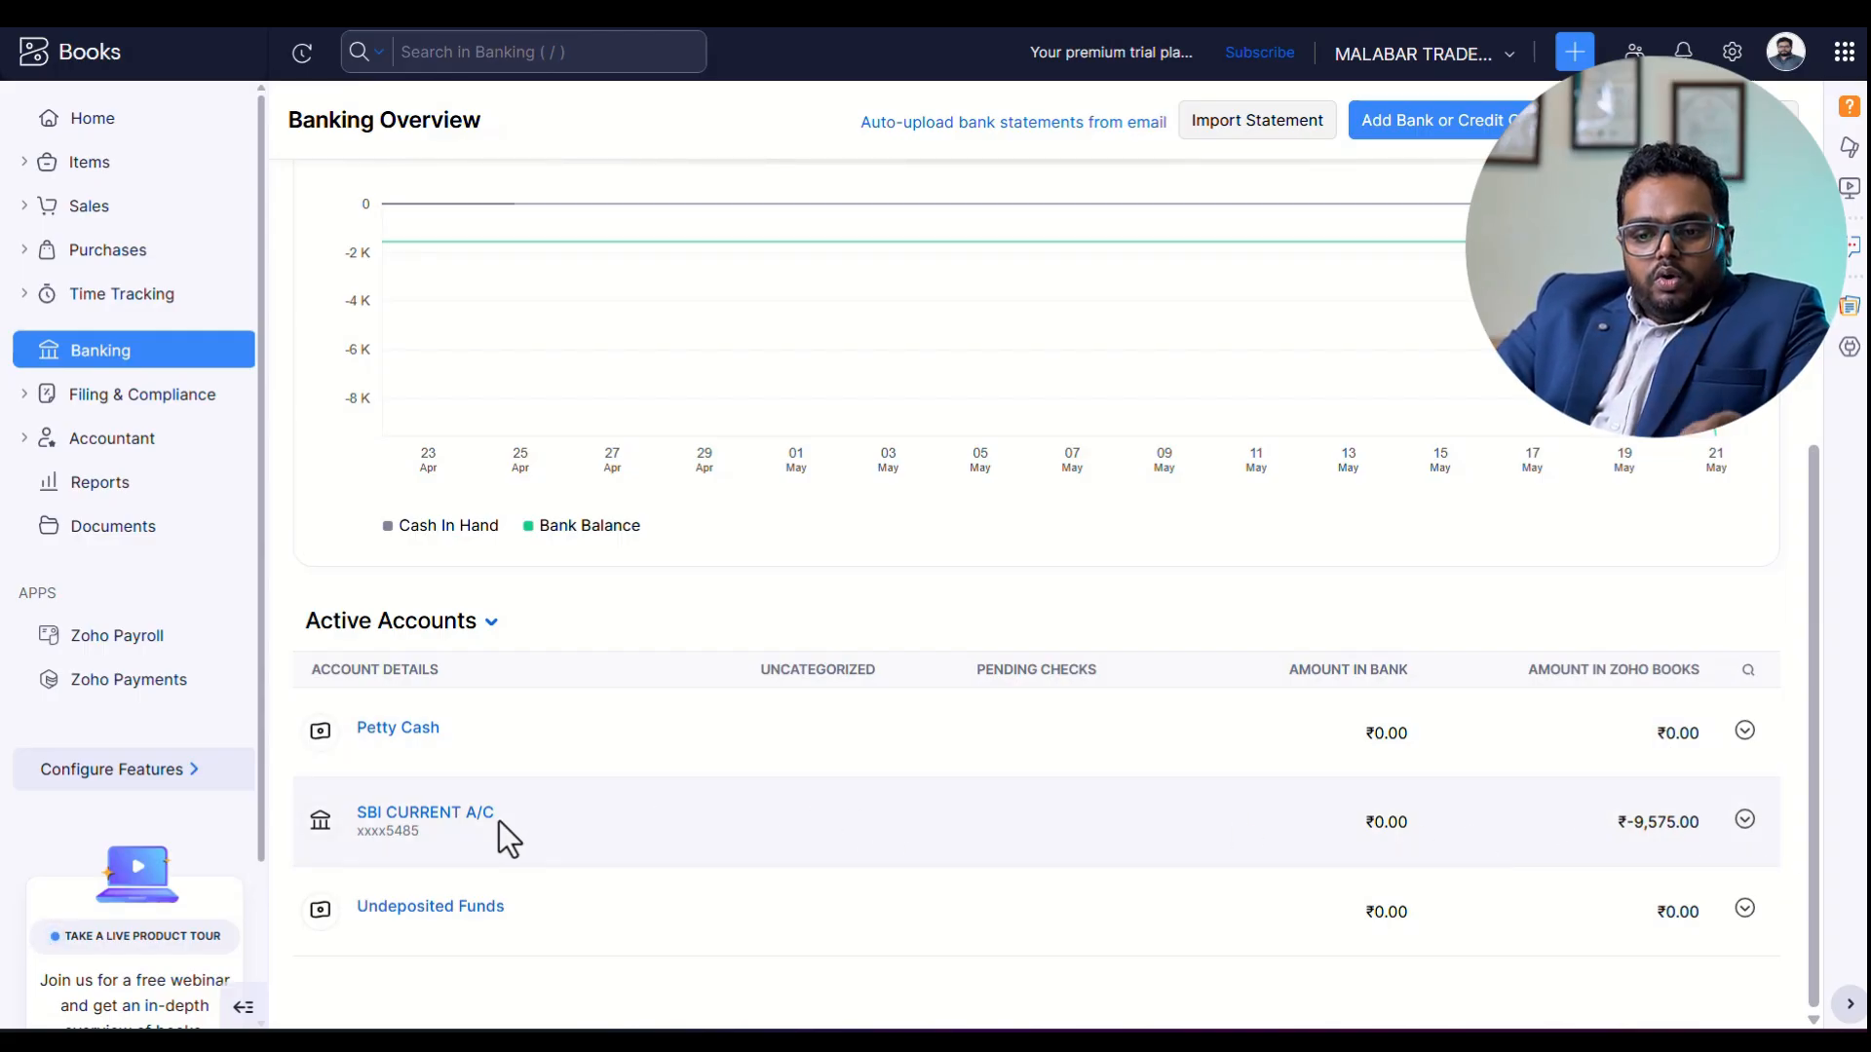
pyautogui.click(445, 816)
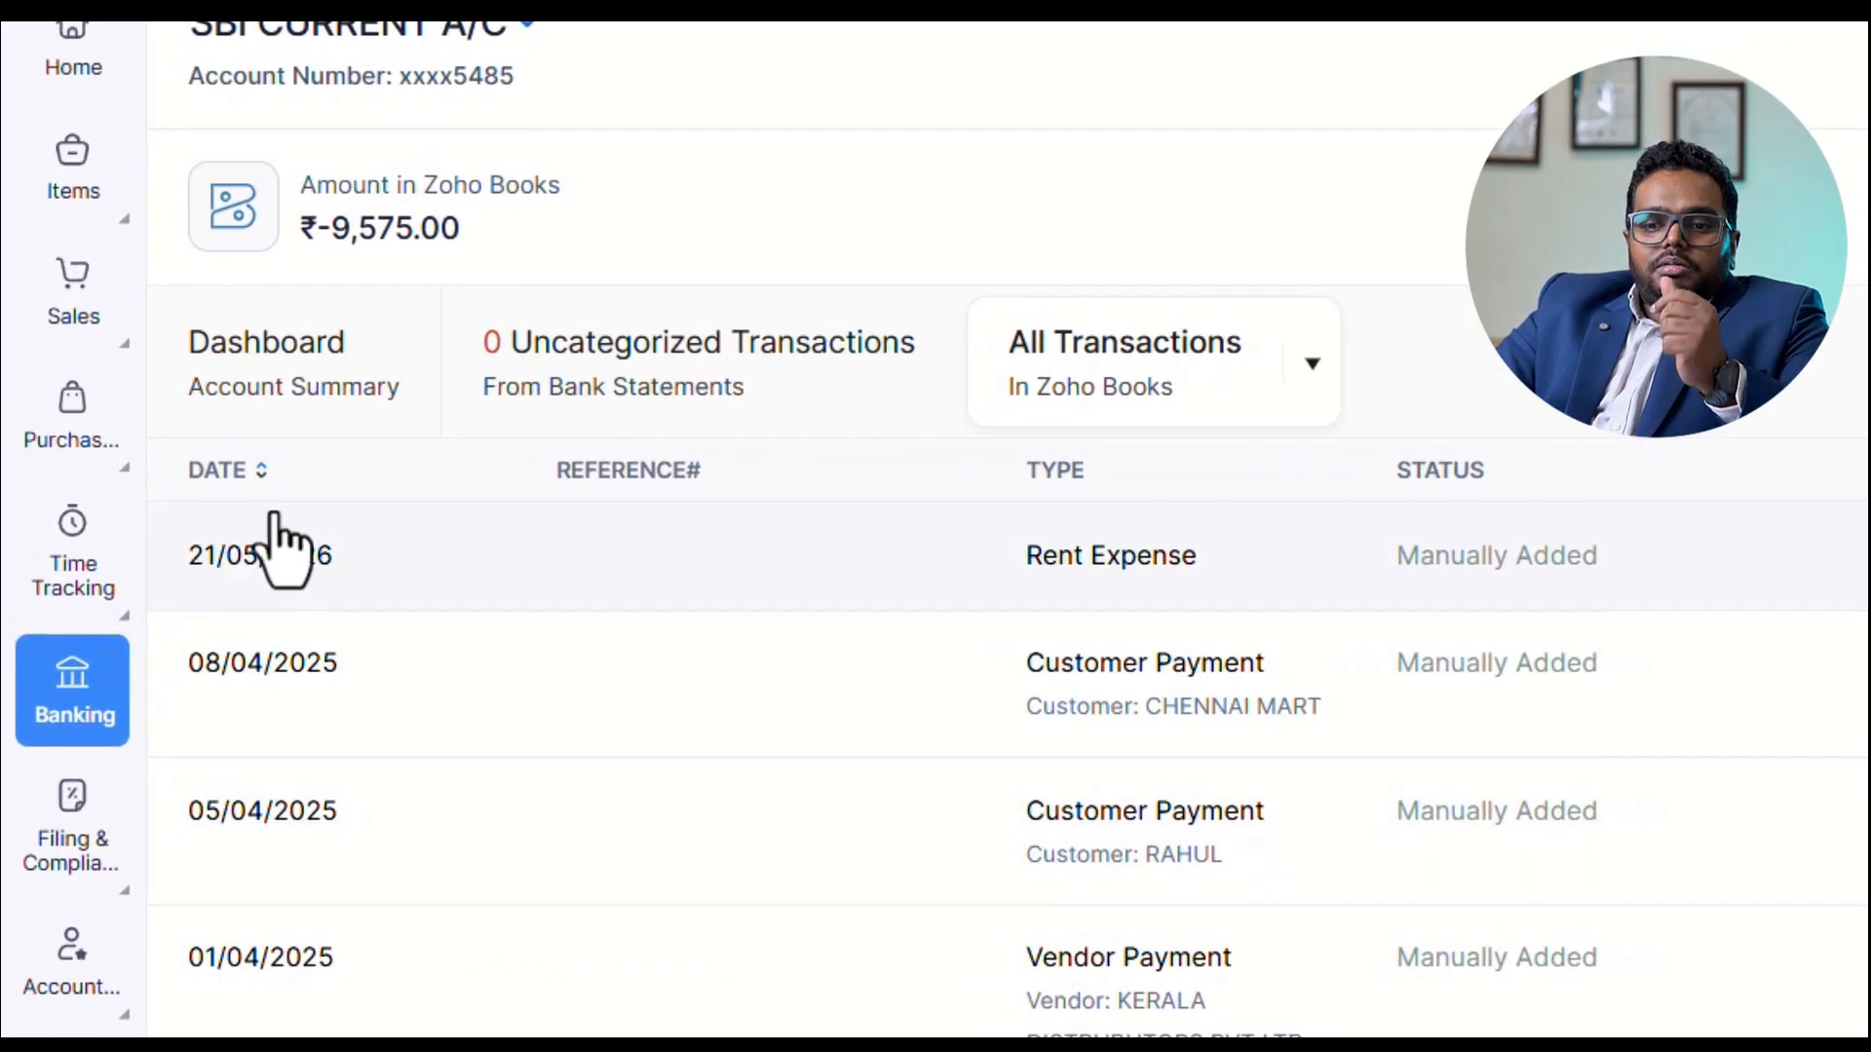
# Reopen SBI CURRENT A/C from the banking overview and start an Owner's Contribution transaction for it.
pyautogui.click(72, 690)
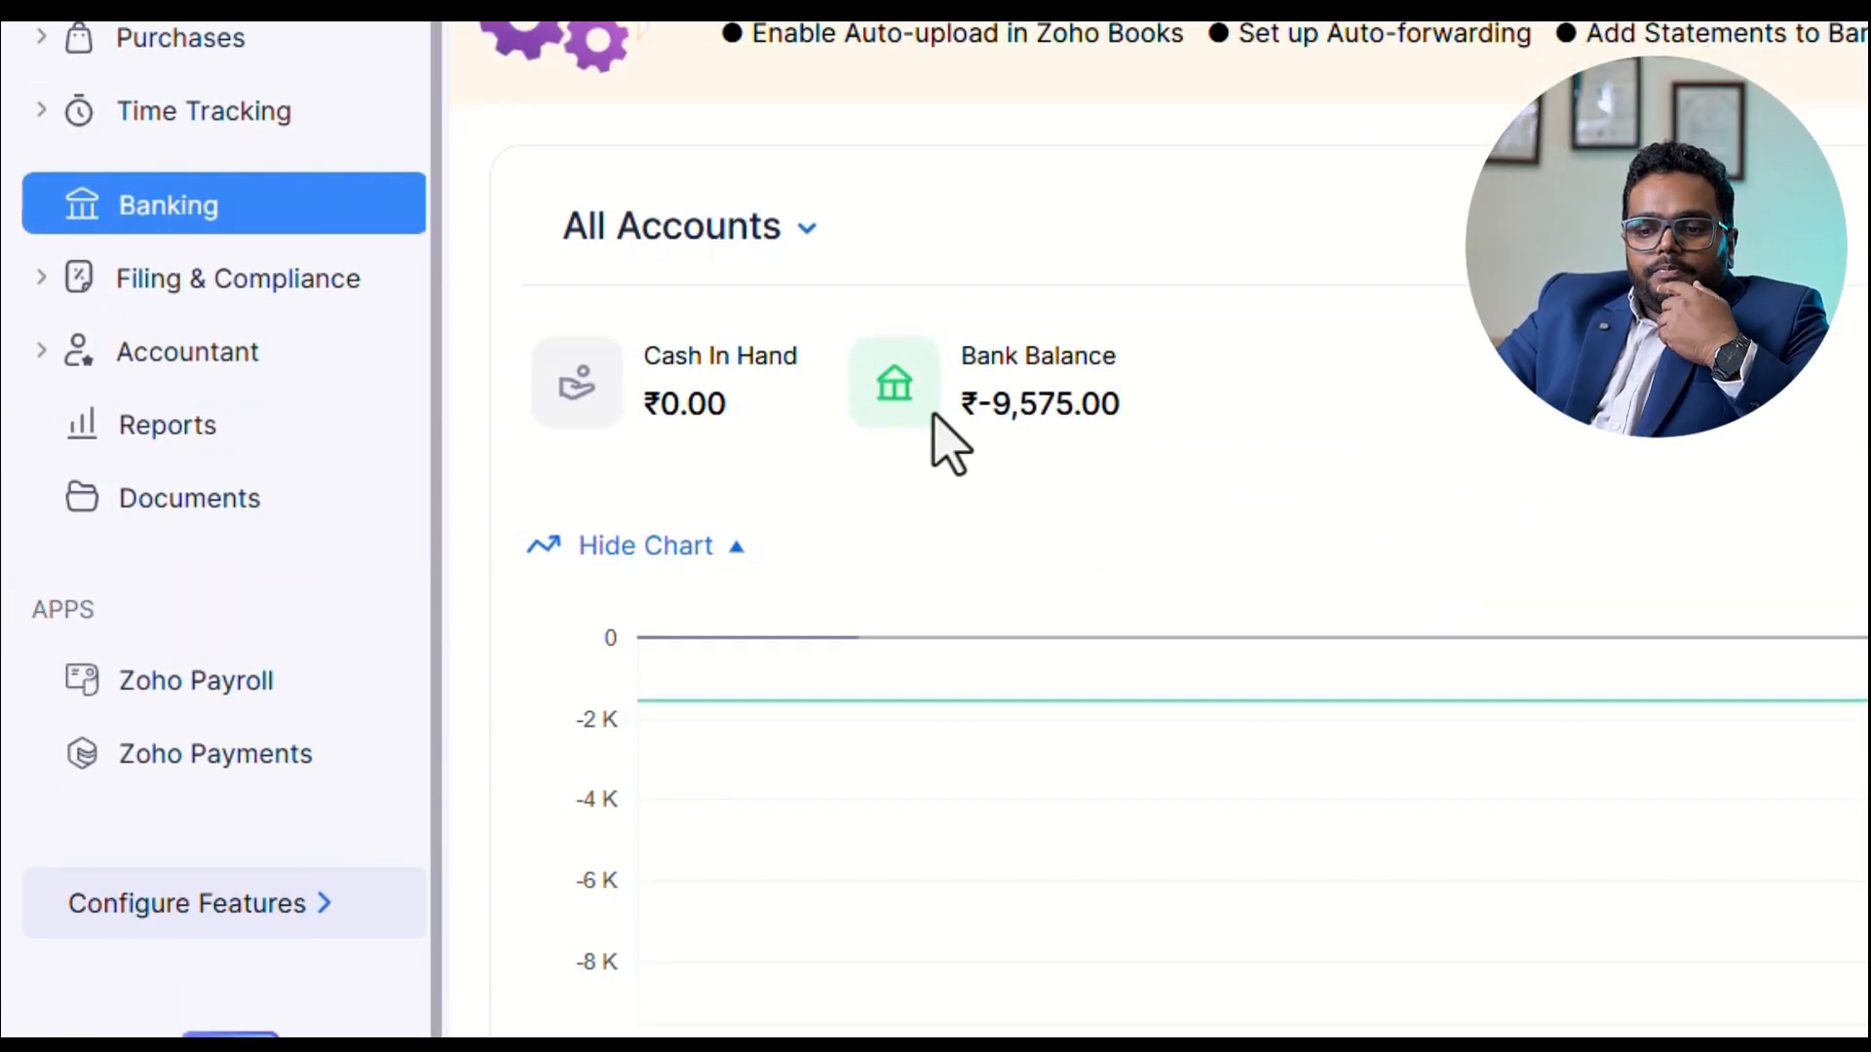
pyautogui.scroll(-5, 1169, 604)
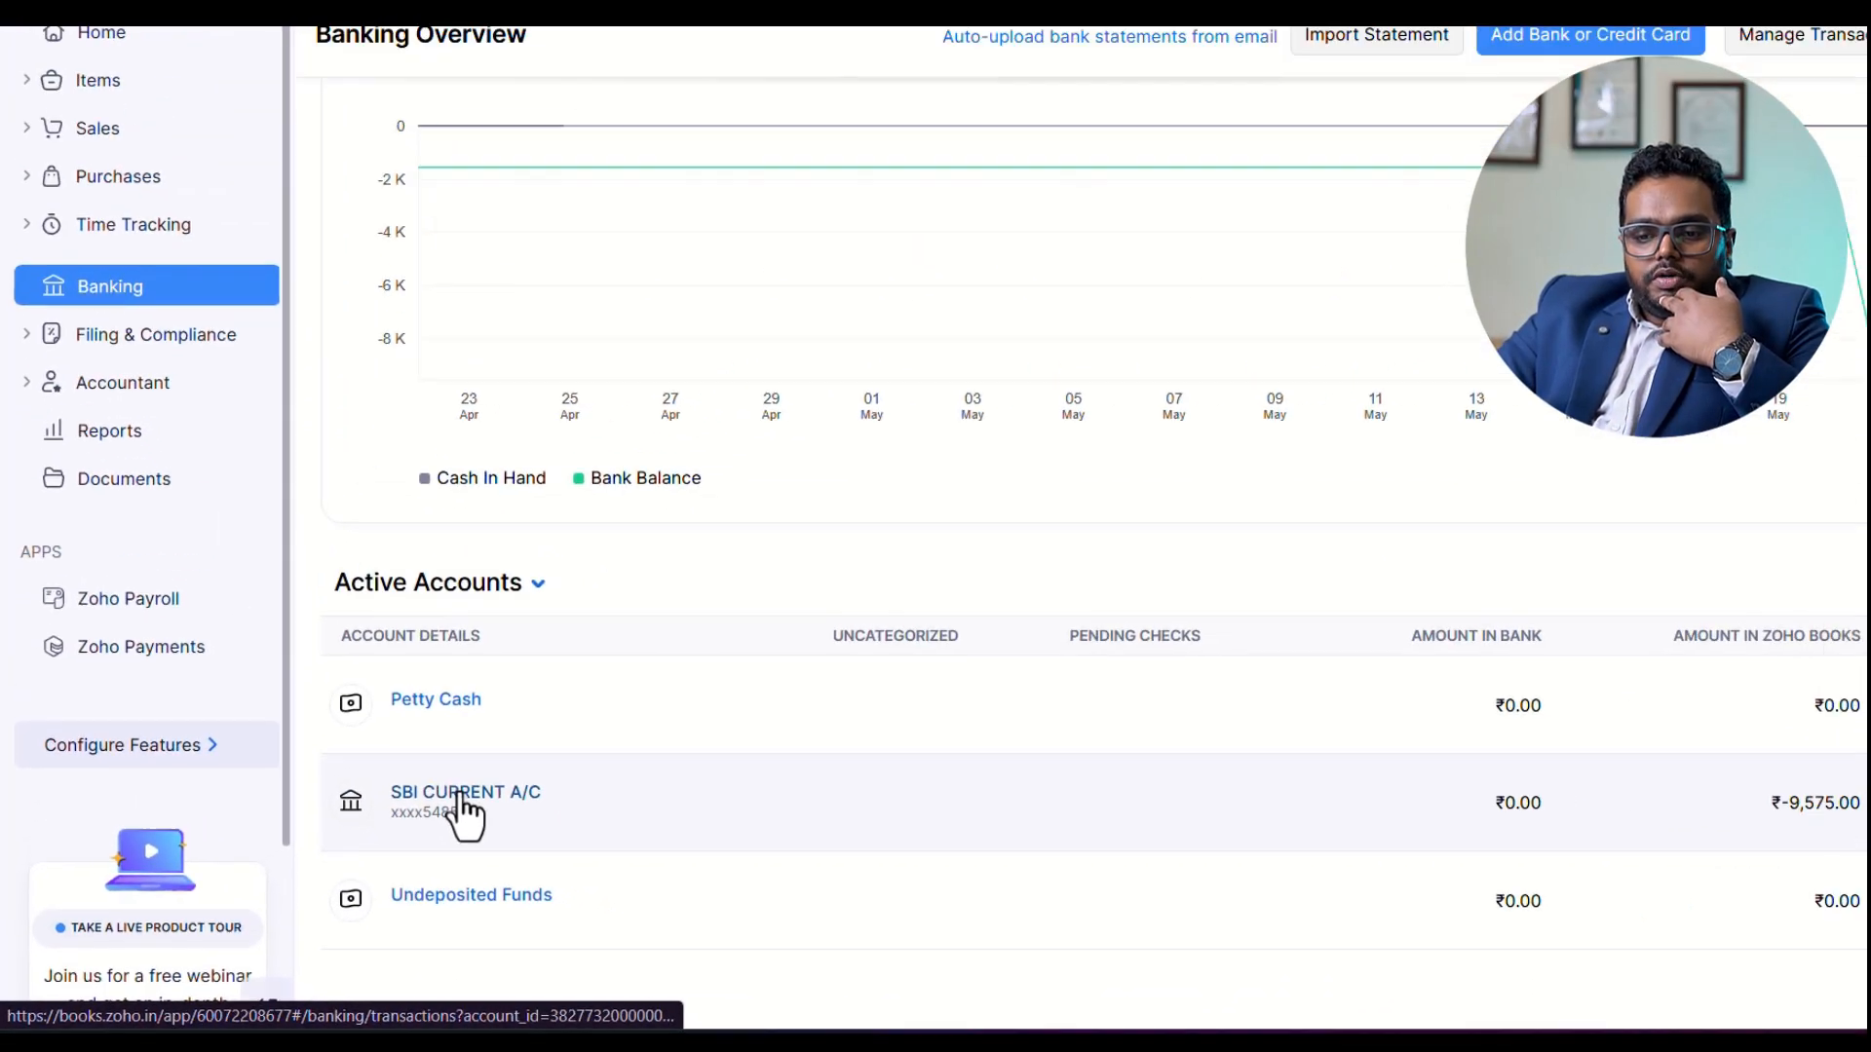
pyautogui.click(673, 694)
pyautogui.click(1465, 144)
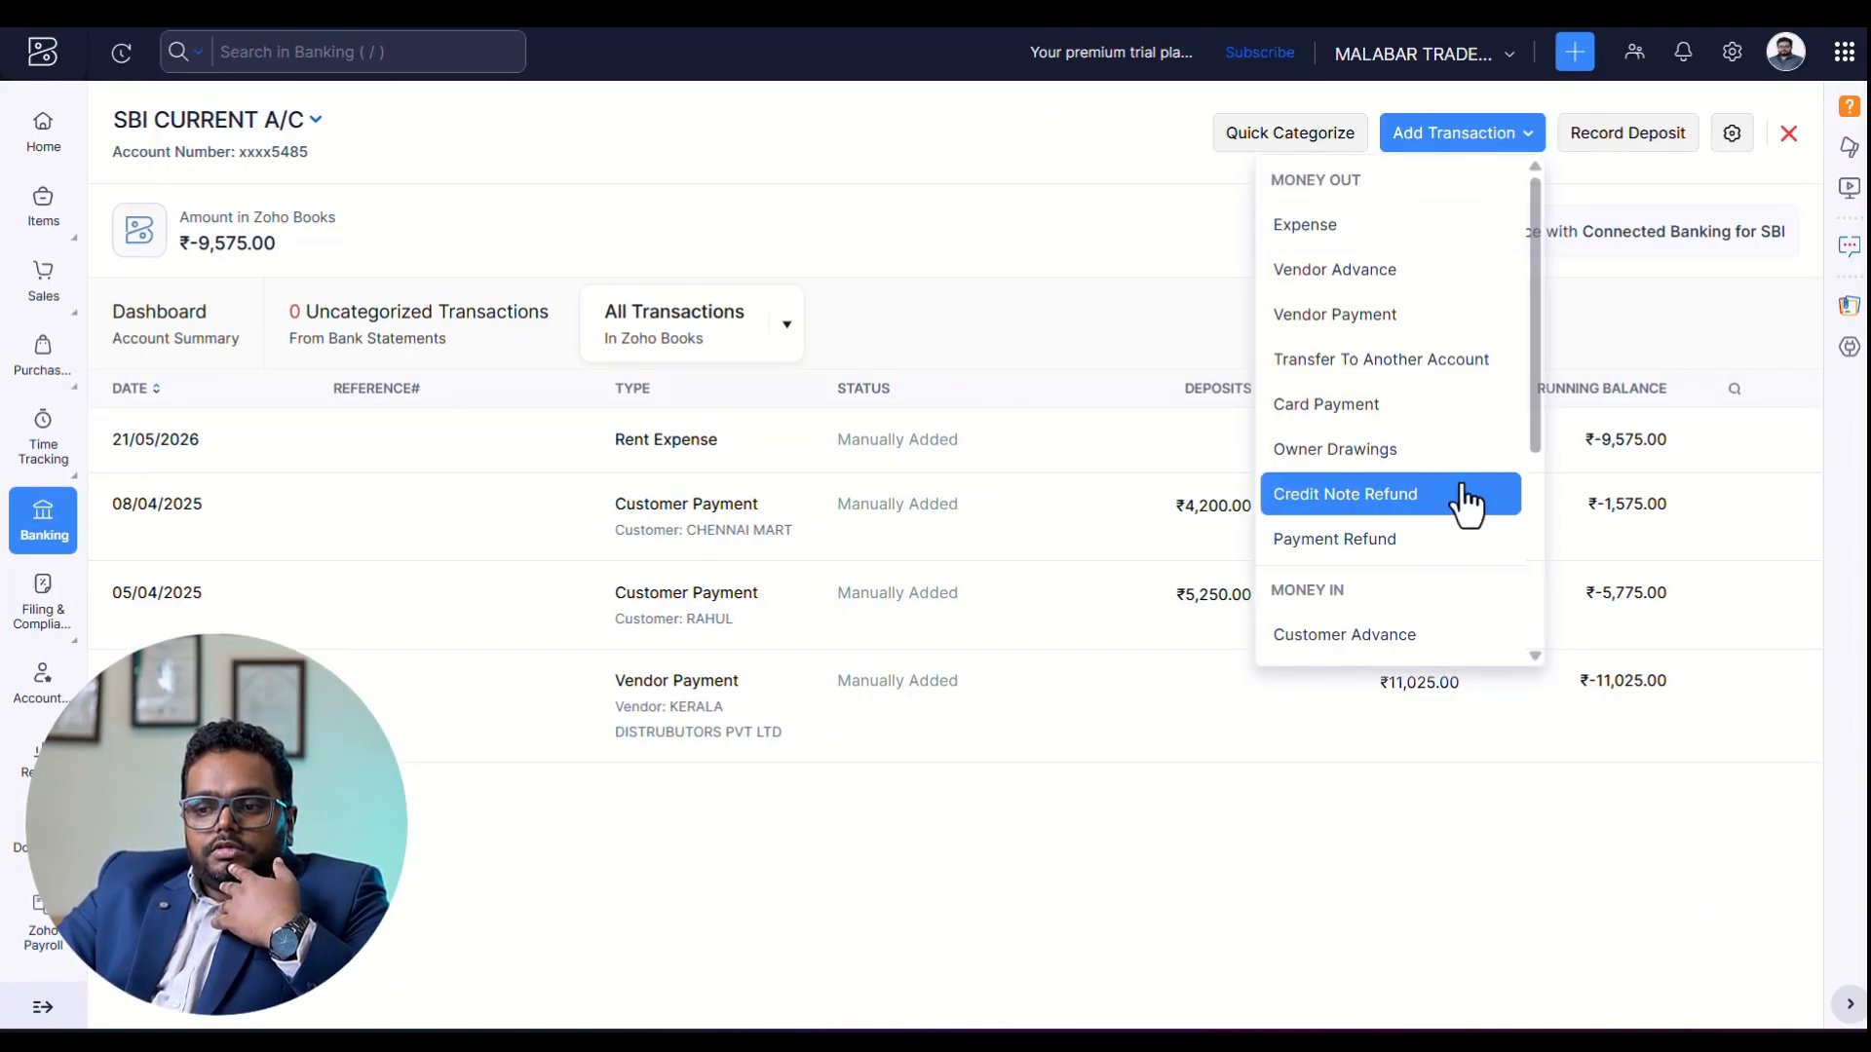
pyautogui.scroll(-4, 1471, 501)
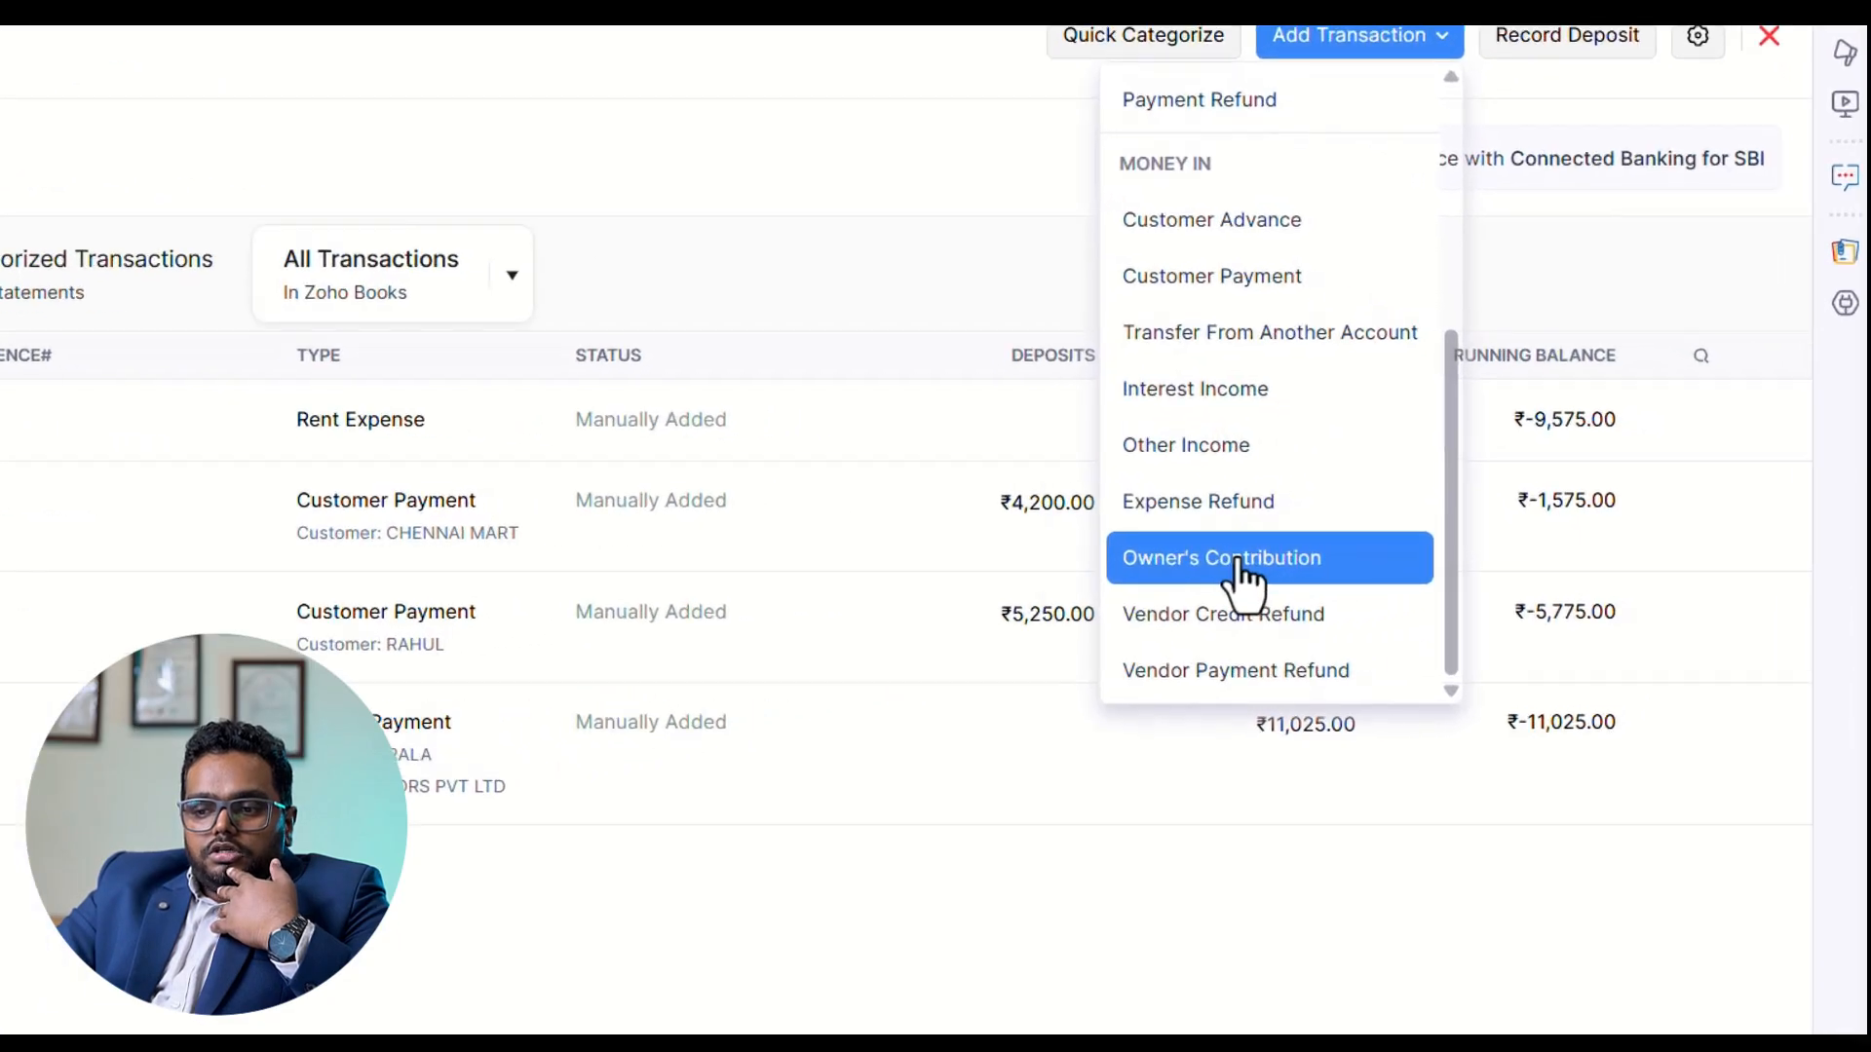
pyautogui.click(1236, 563)
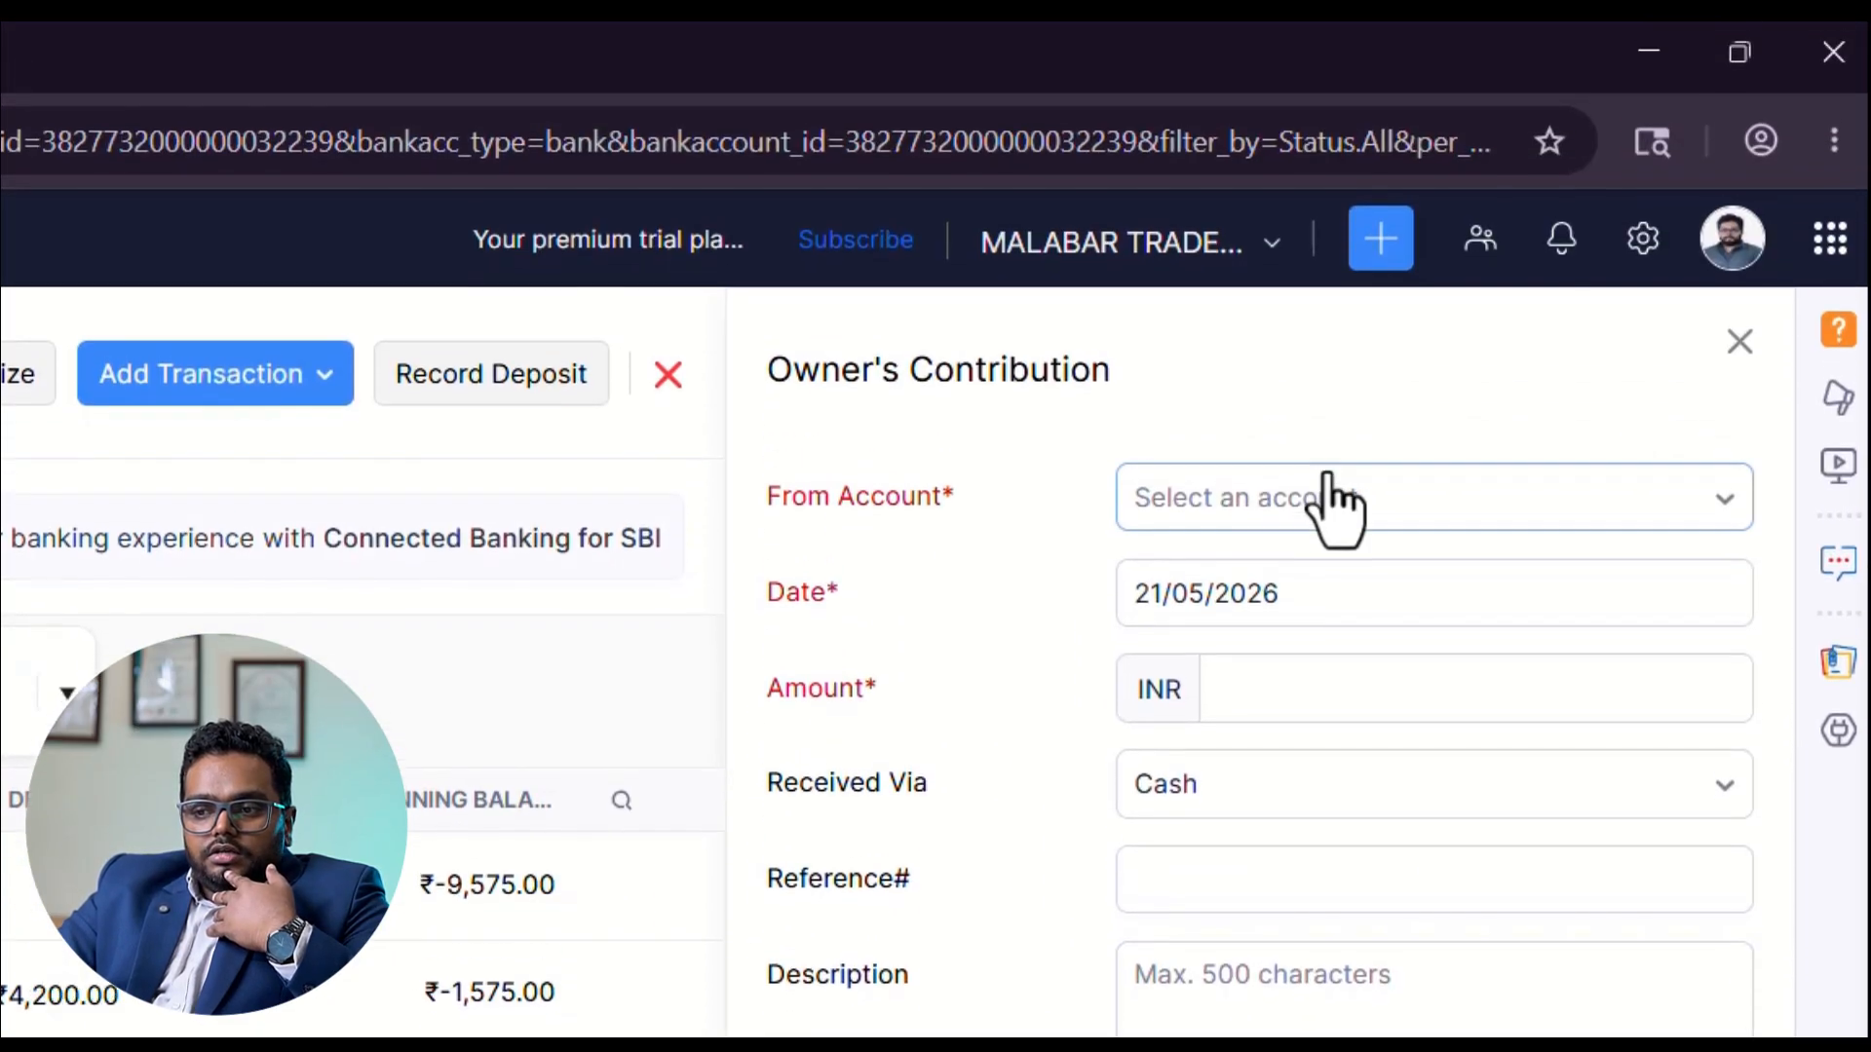
# Choose Owner's Equity as the account the owner's contribution comes from.
pyautogui.click(1301, 499)
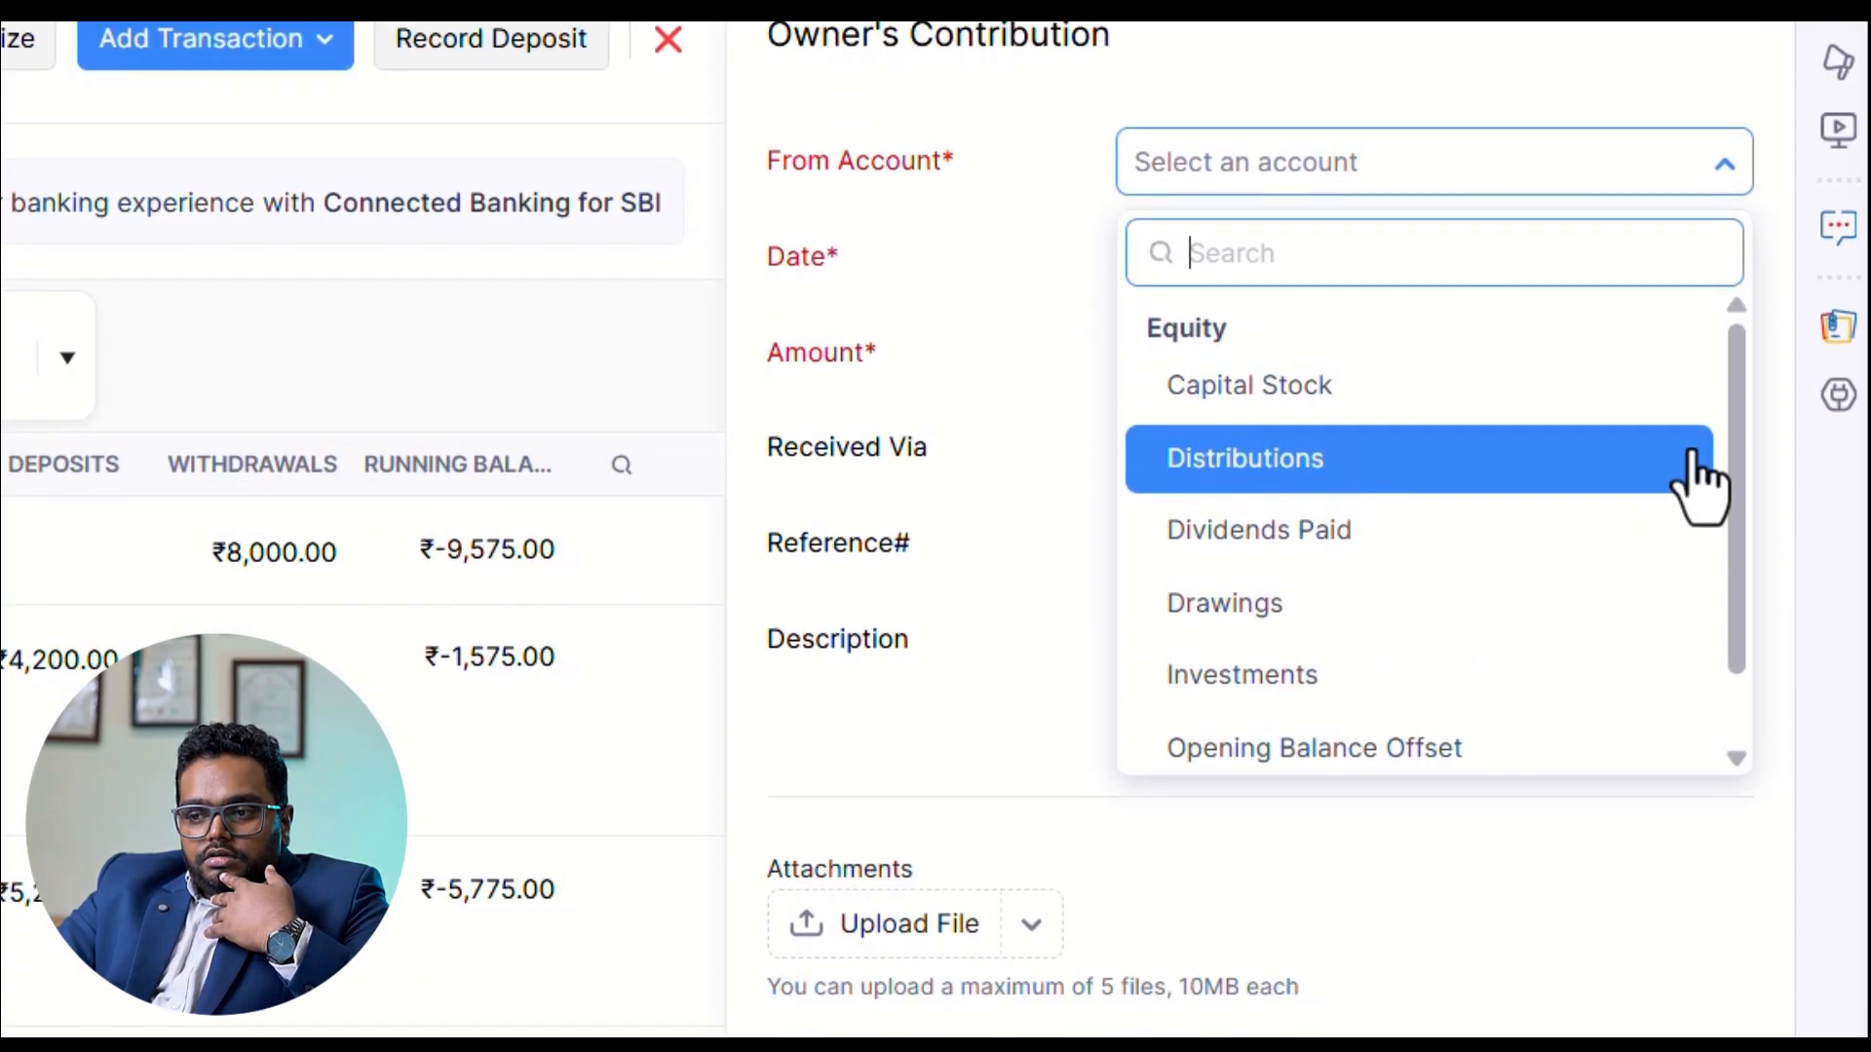
pyautogui.moveTo(1736, 464); pyautogui.dragTo(1741, 572)
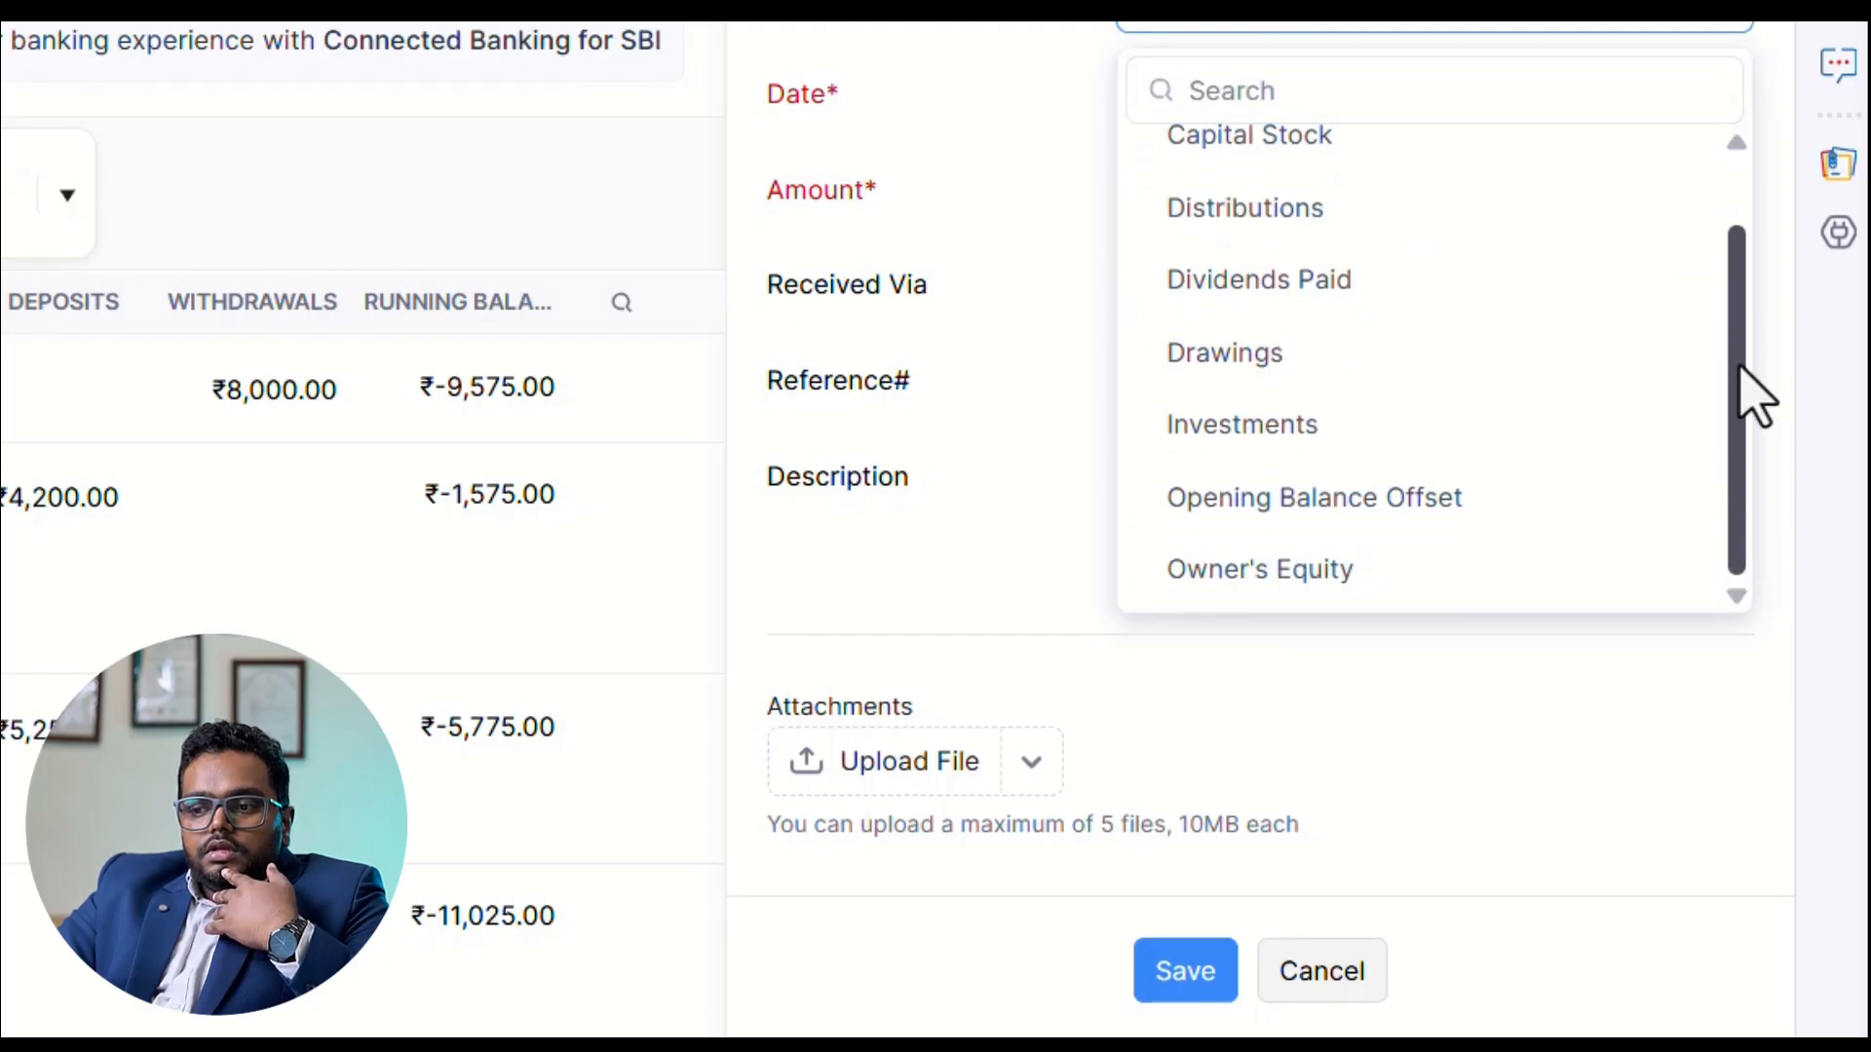
pyautogui.moveTo(1739, 367); pyautogui.dragTo(1762, 569)
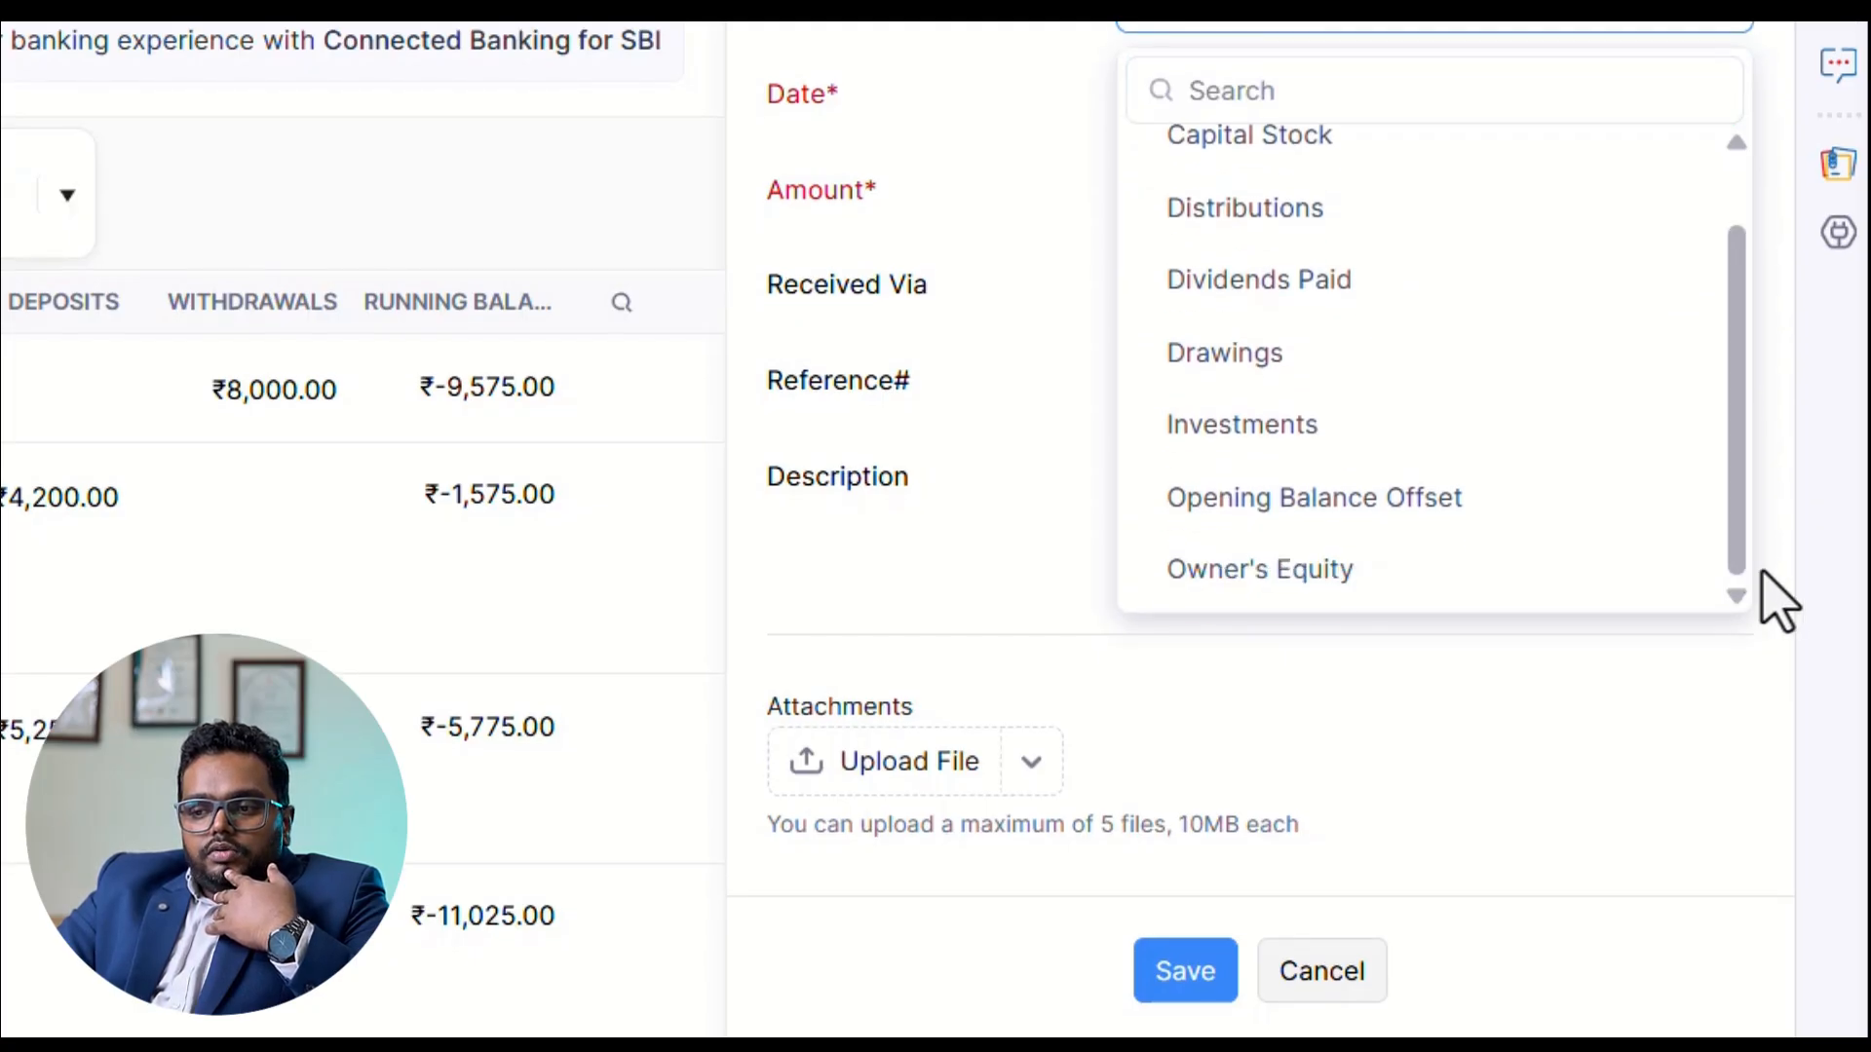
pyautogui.click(1336, 616)
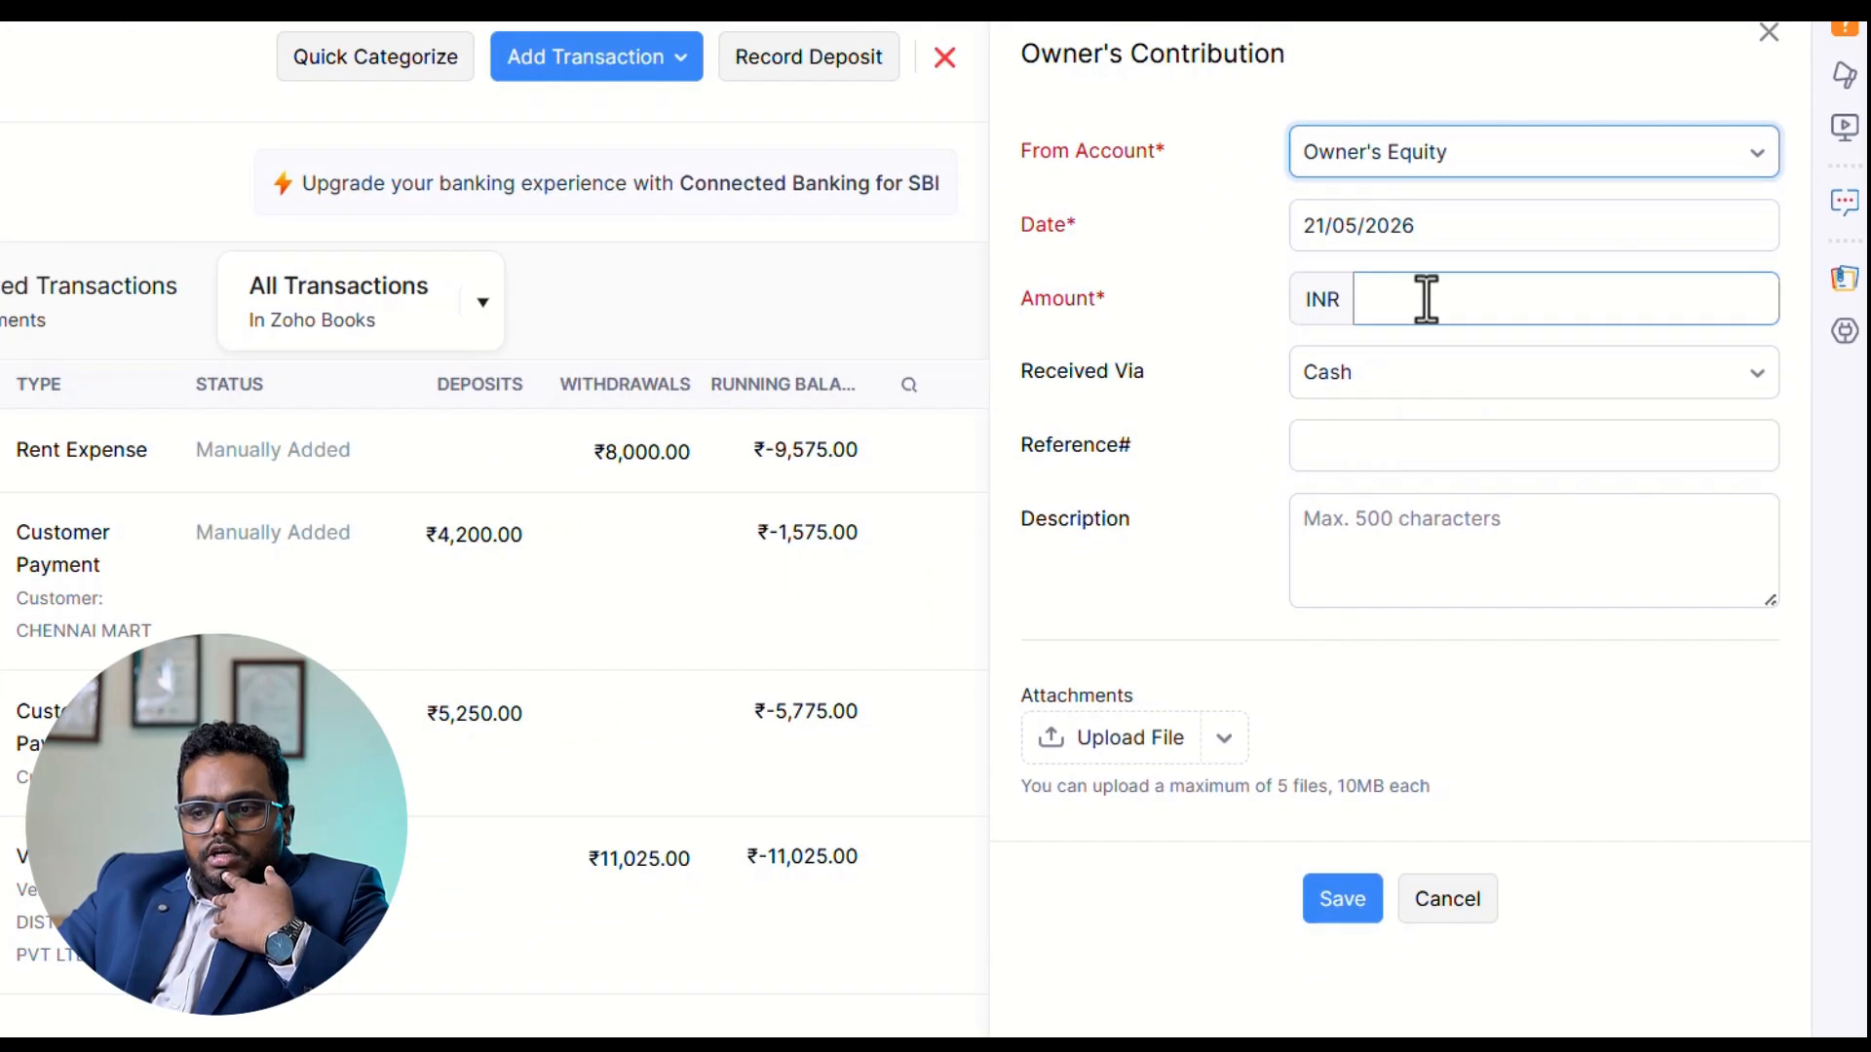
# Date the owner's contribution 01/04/2025 and enter 25000 INR as its amount.
pyautogui.click(1481, 227)
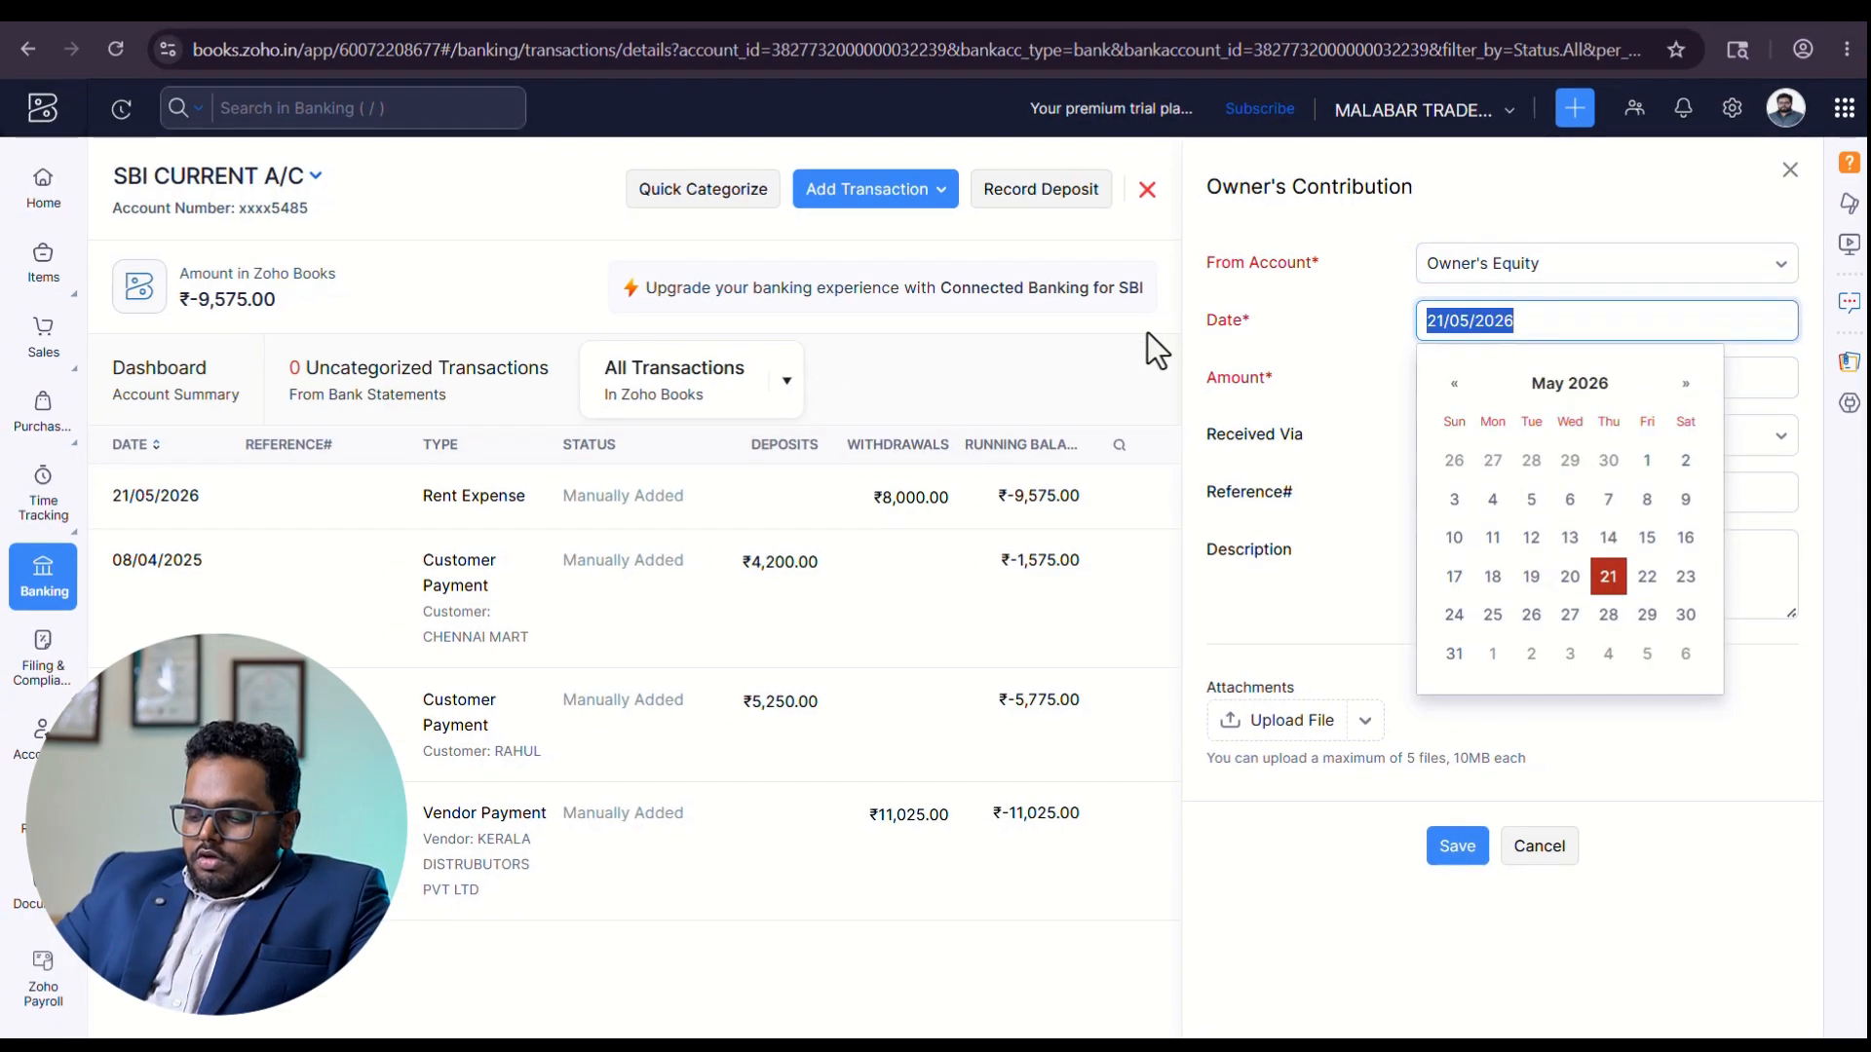
pyautogui.write('01/0')
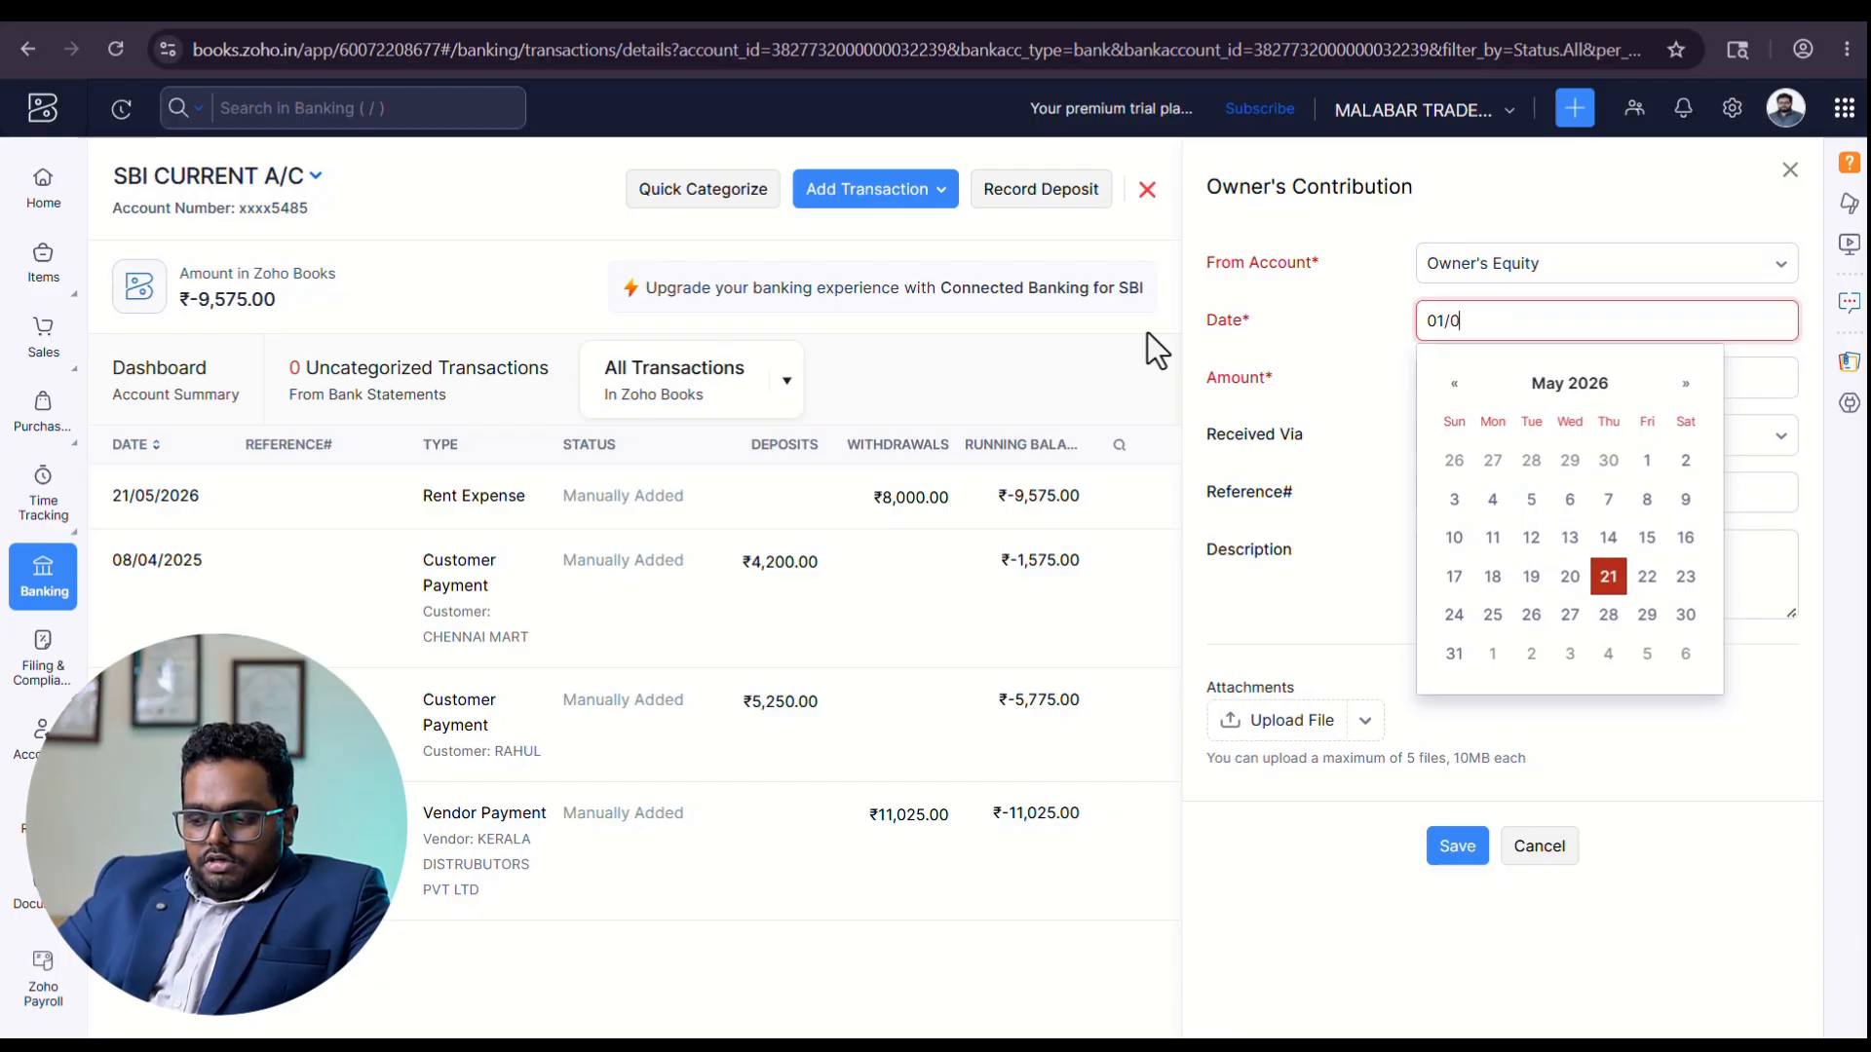
pyautogui.write('4/2025')
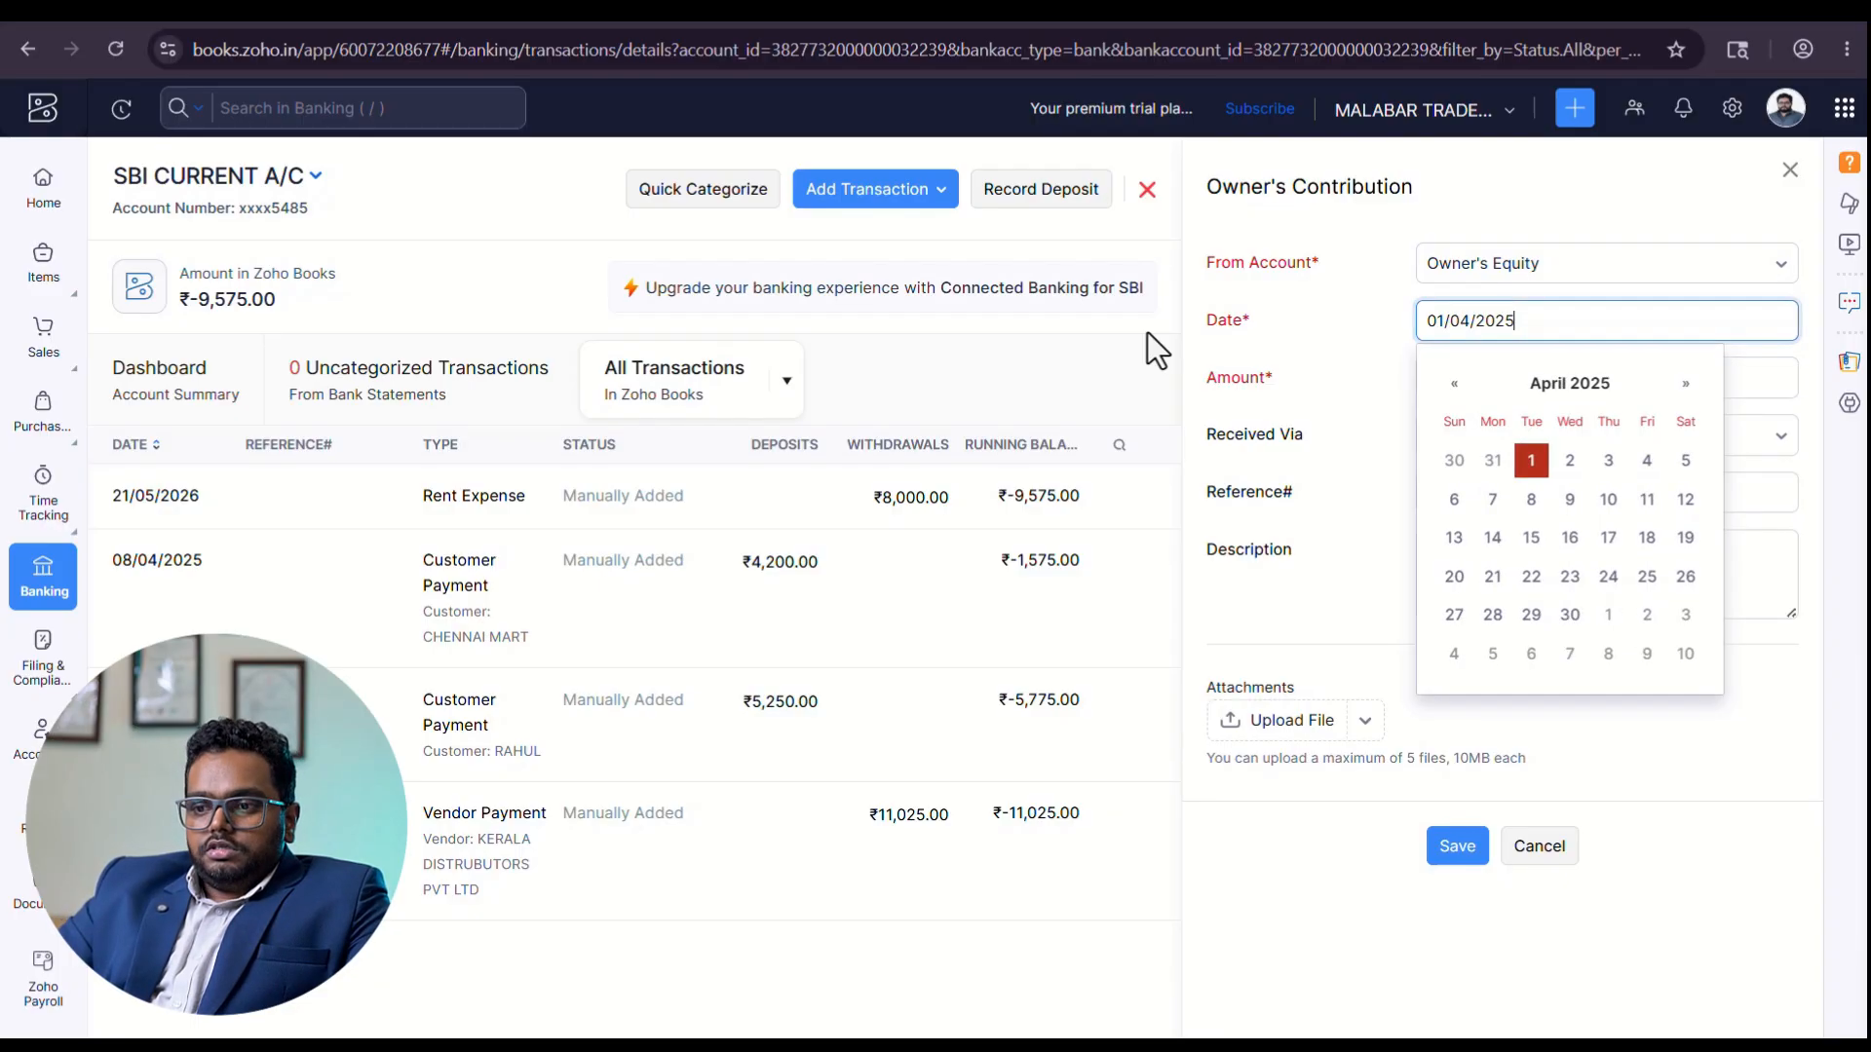
pyautogui.press('Tab')
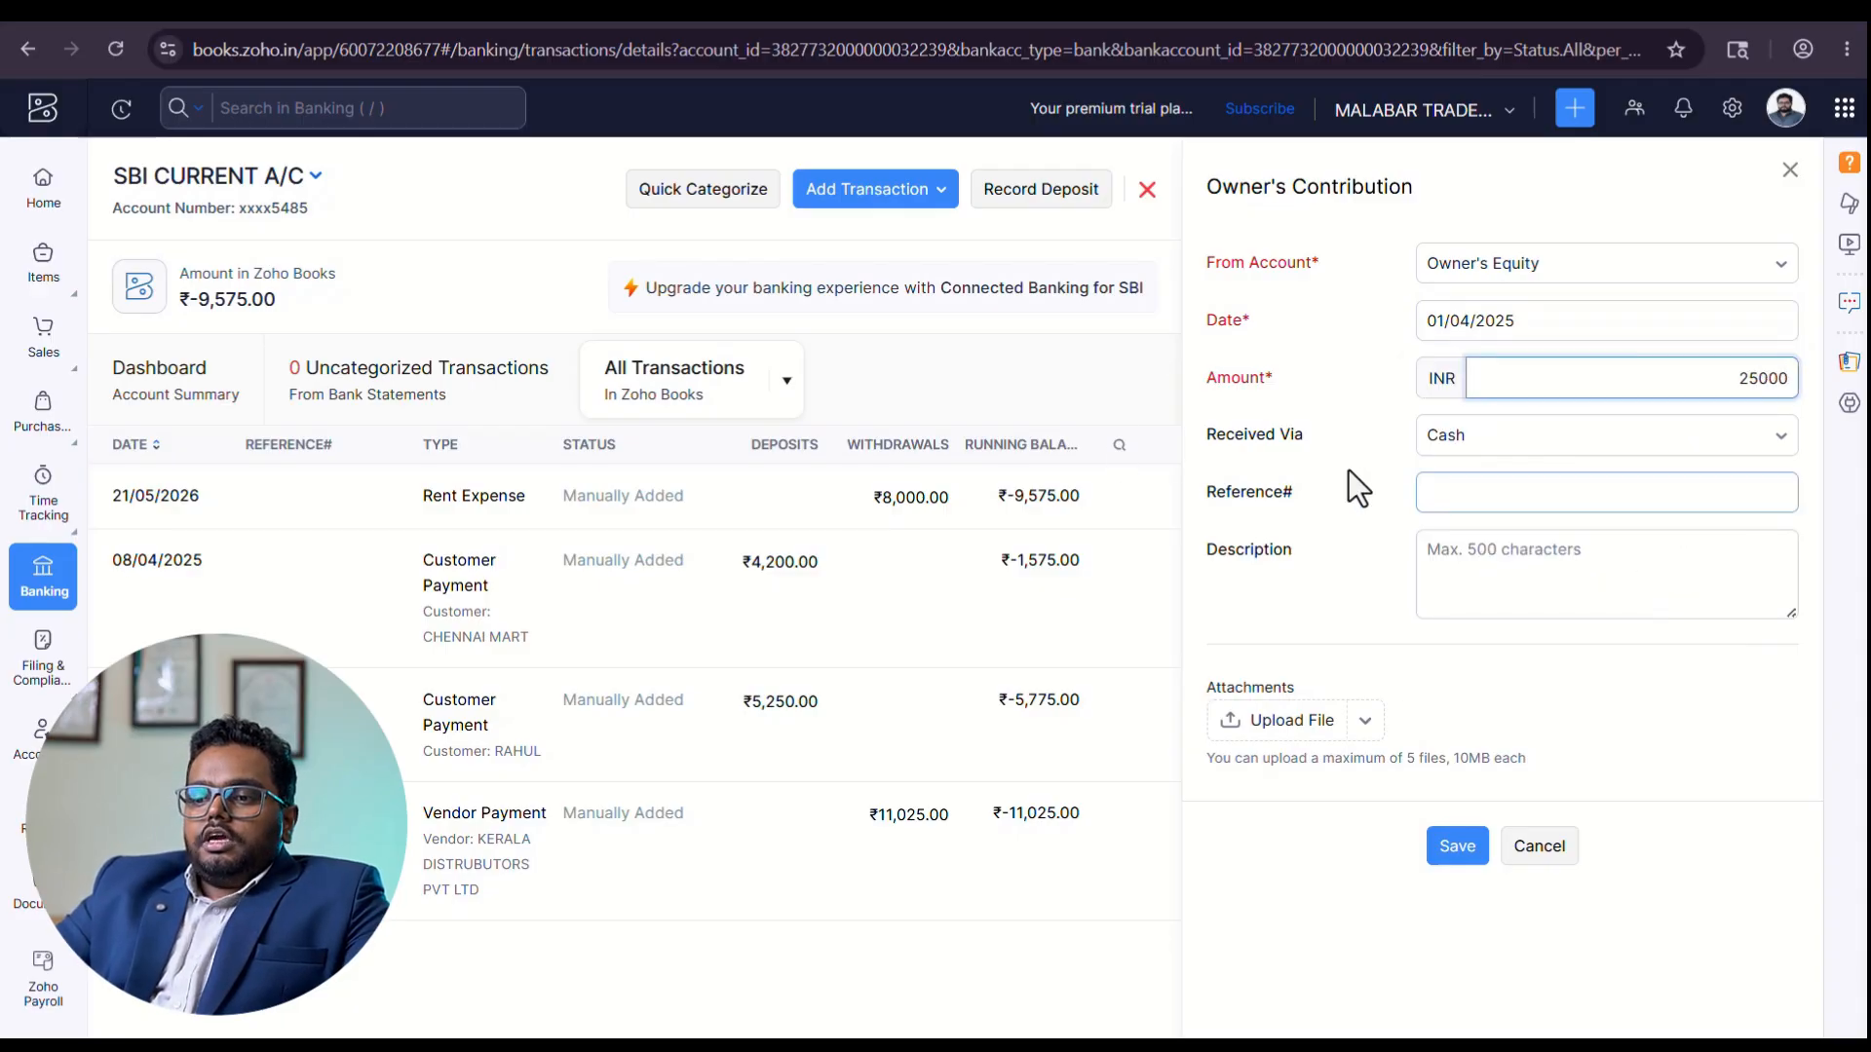
# Set the contribution as received via Bank Transfer and save it.
pyautogui.click(1364, 439)
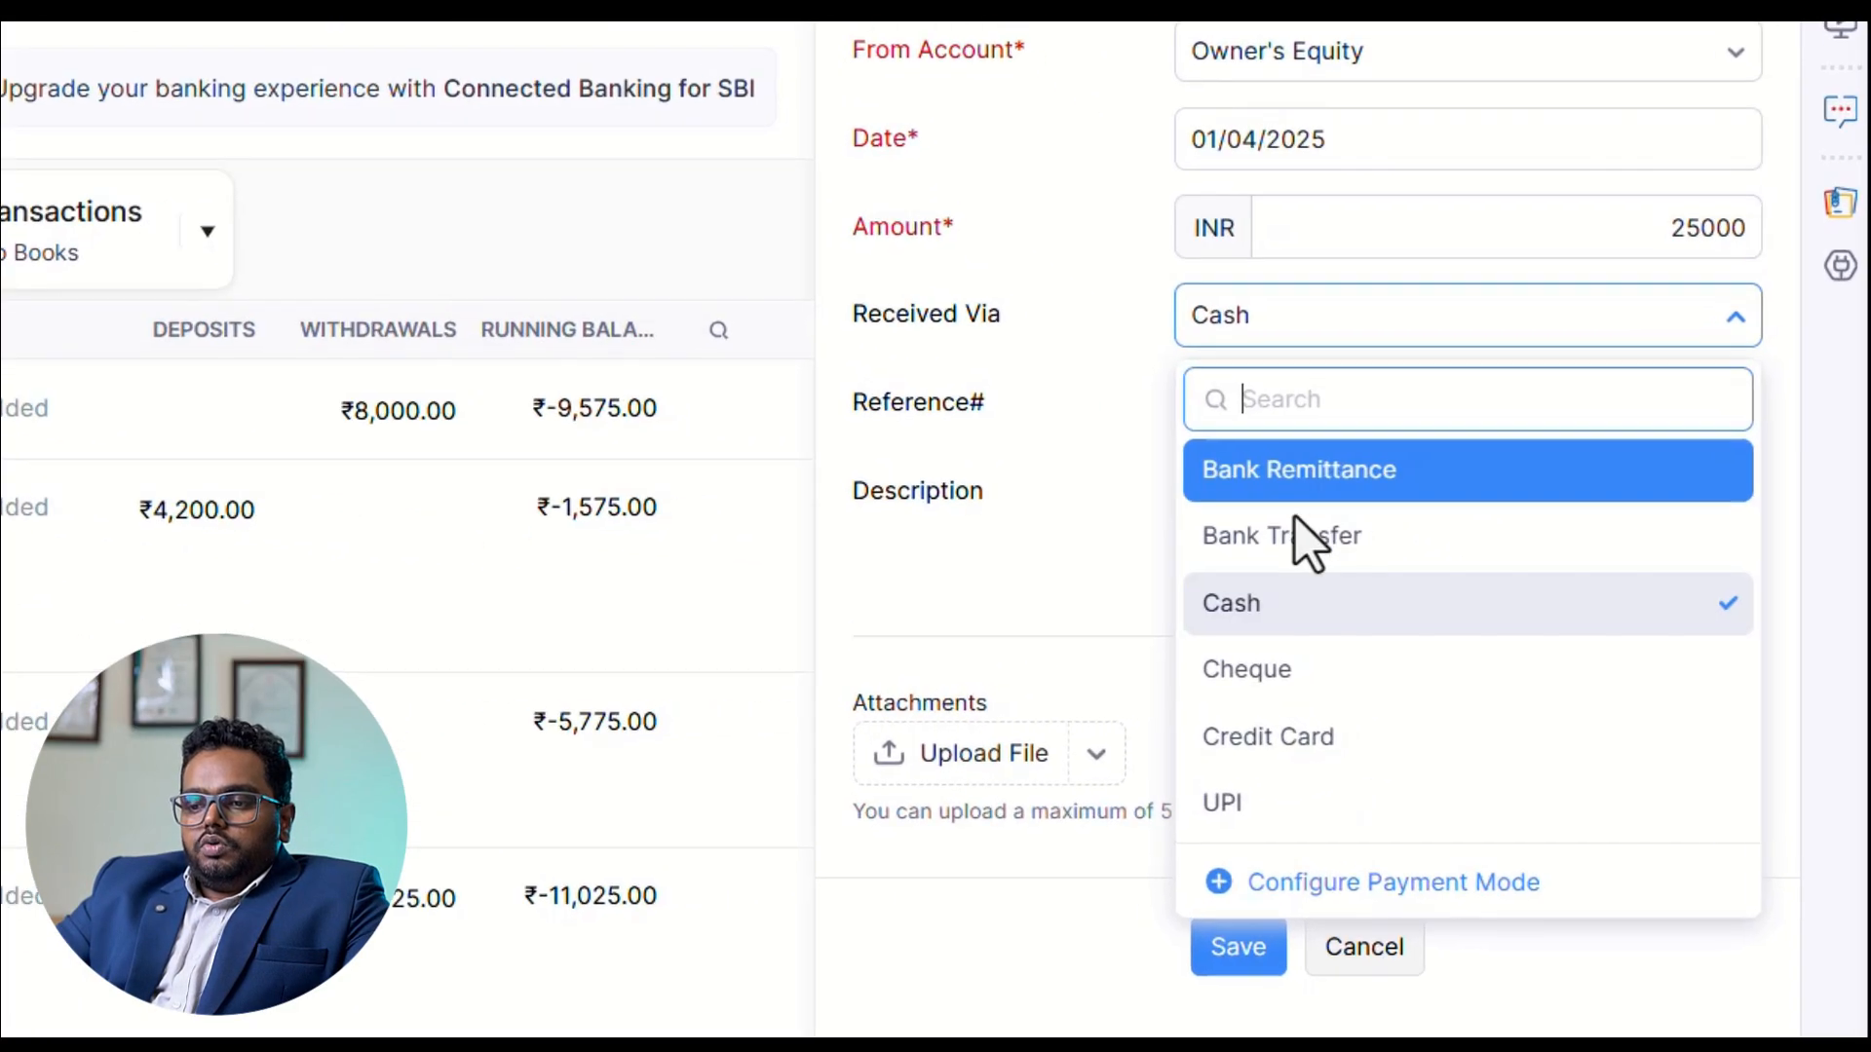
pyautogui.click(1296, 526)
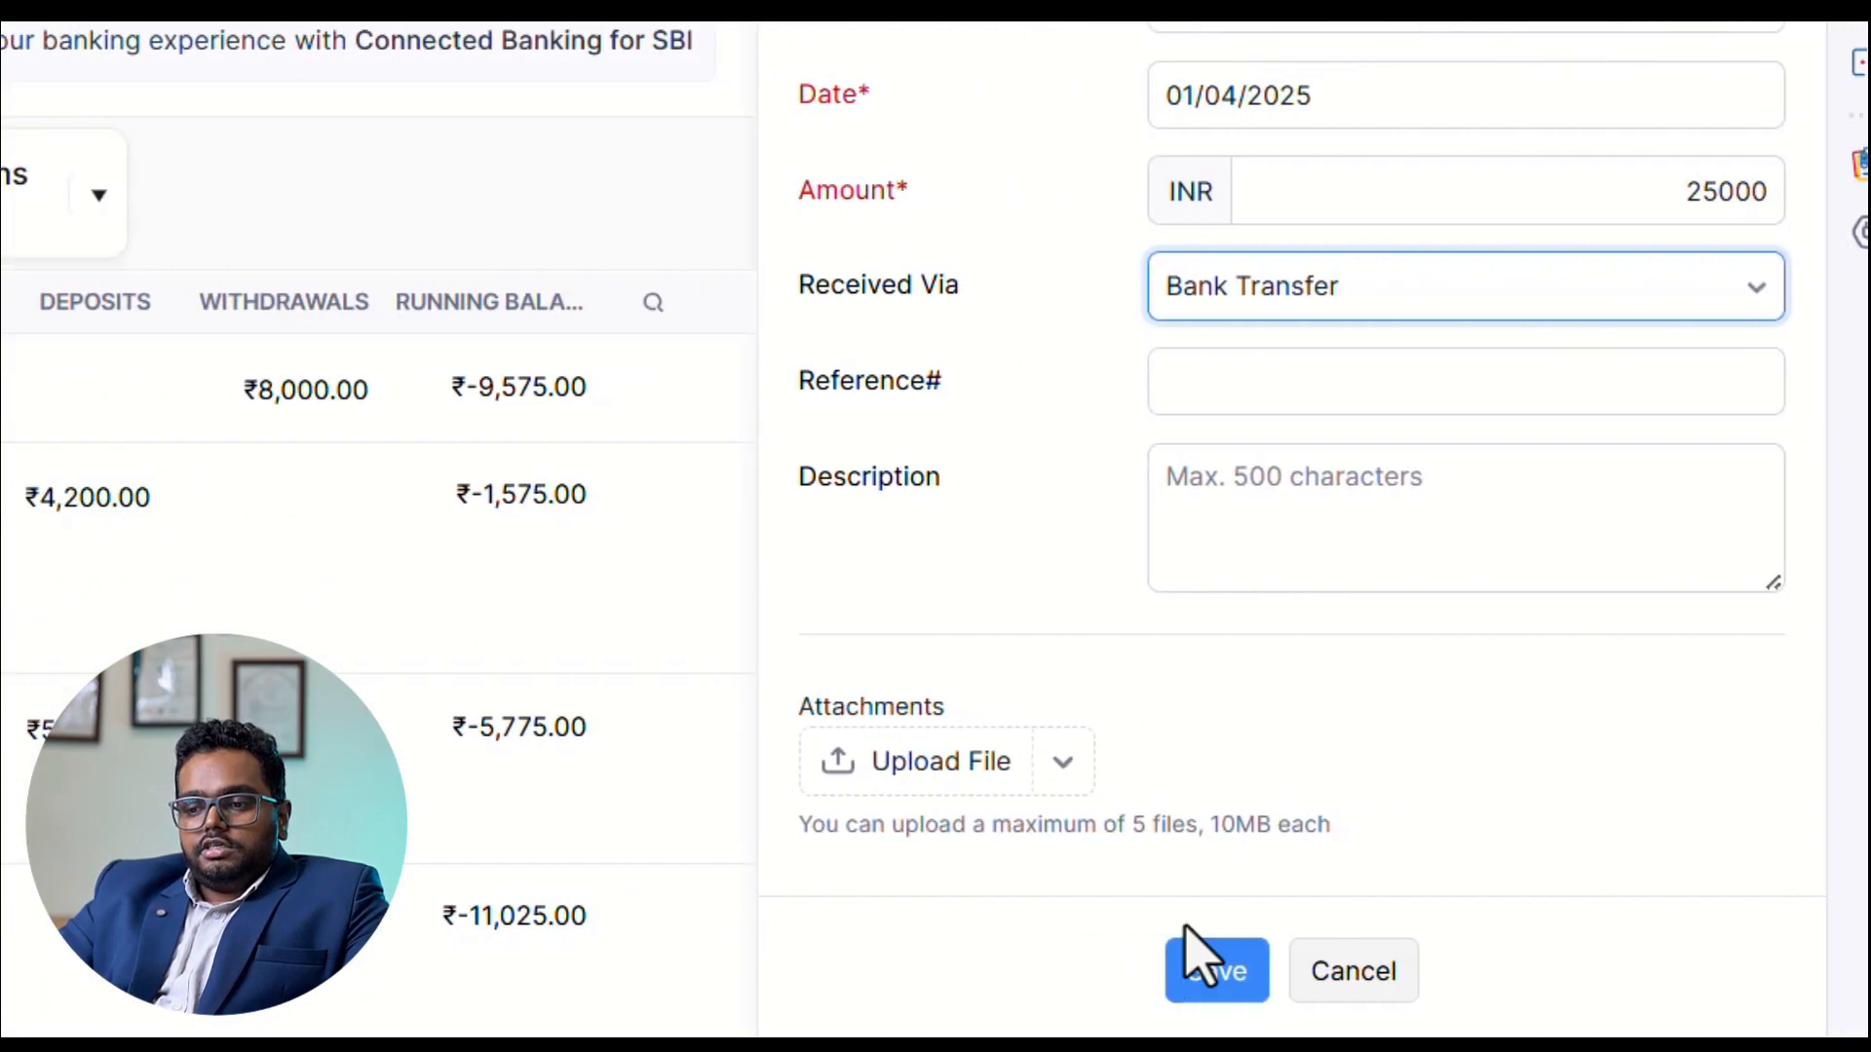
pyautogui.click(1162, 973)
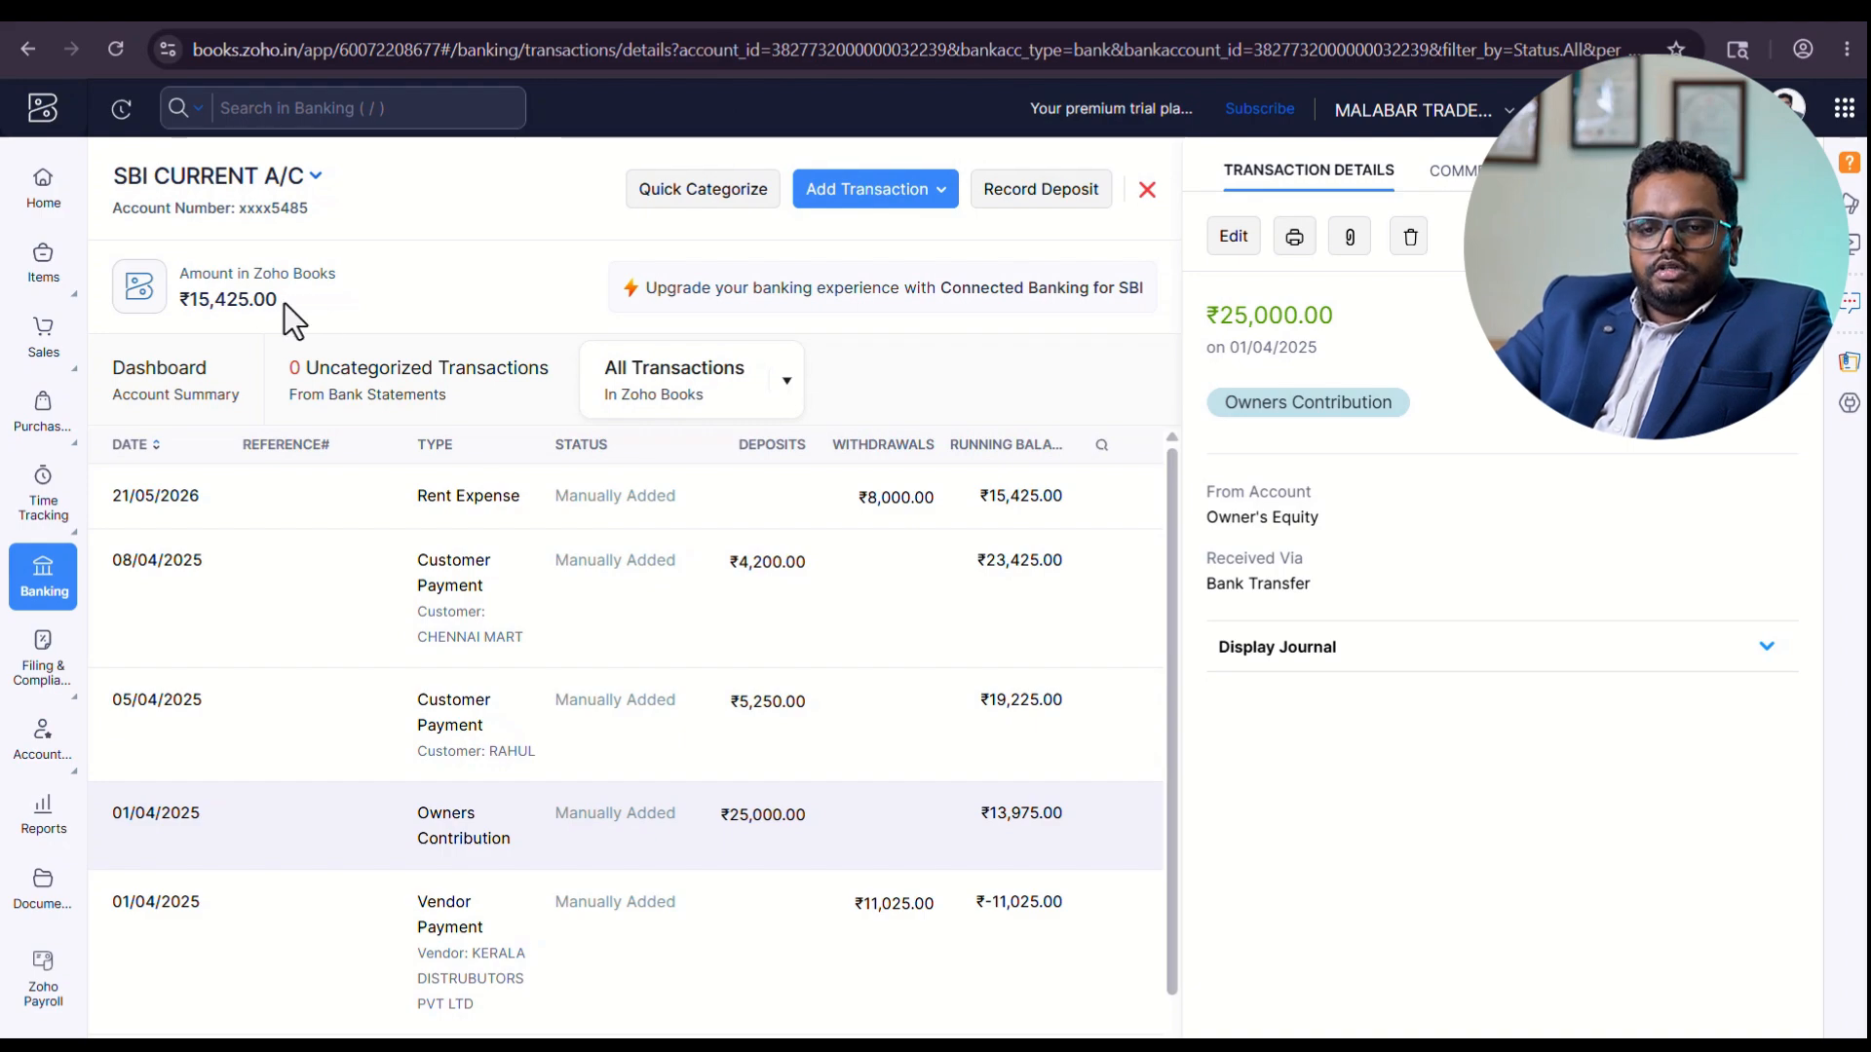
# Return to SBI CURRENT A/C through the banking overview and start a bank statement import for it.
pyautogui.moveTo(284, 302); pyautogui.dragTo(184, 307)
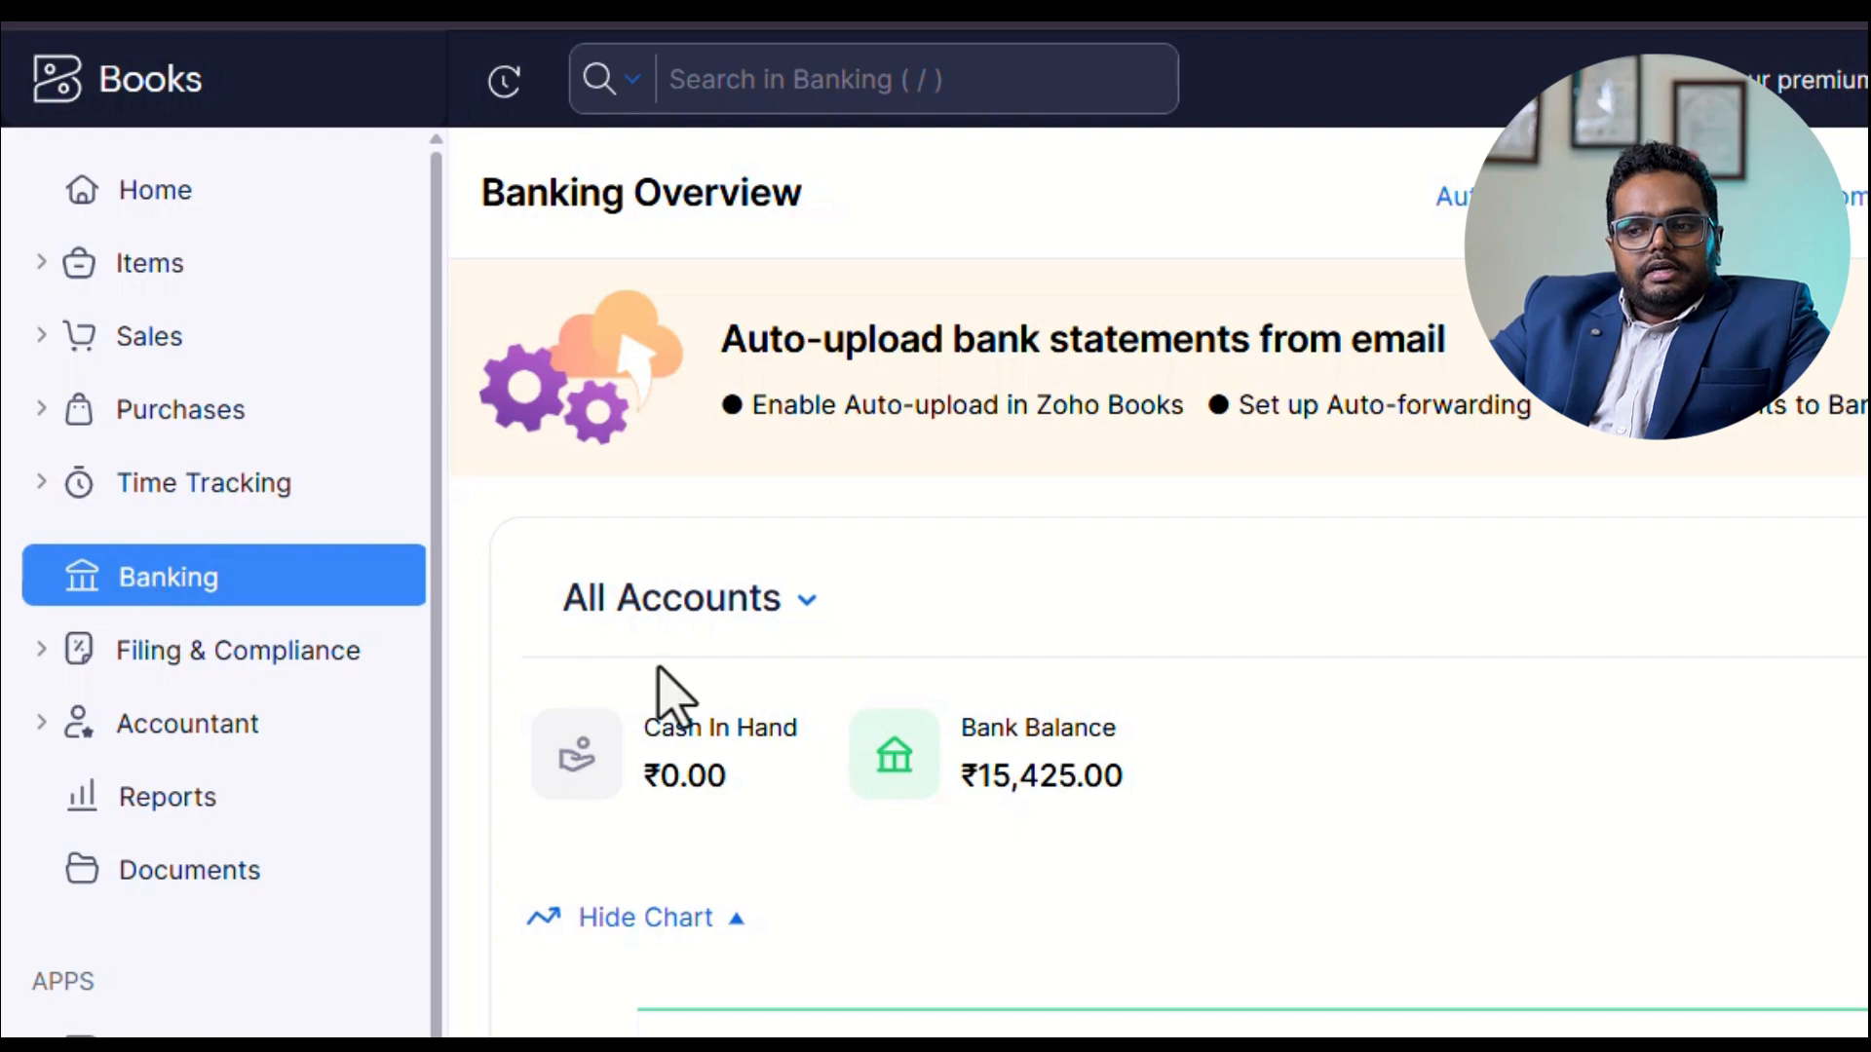
pyautogui.scroll(-5, 659, 671)
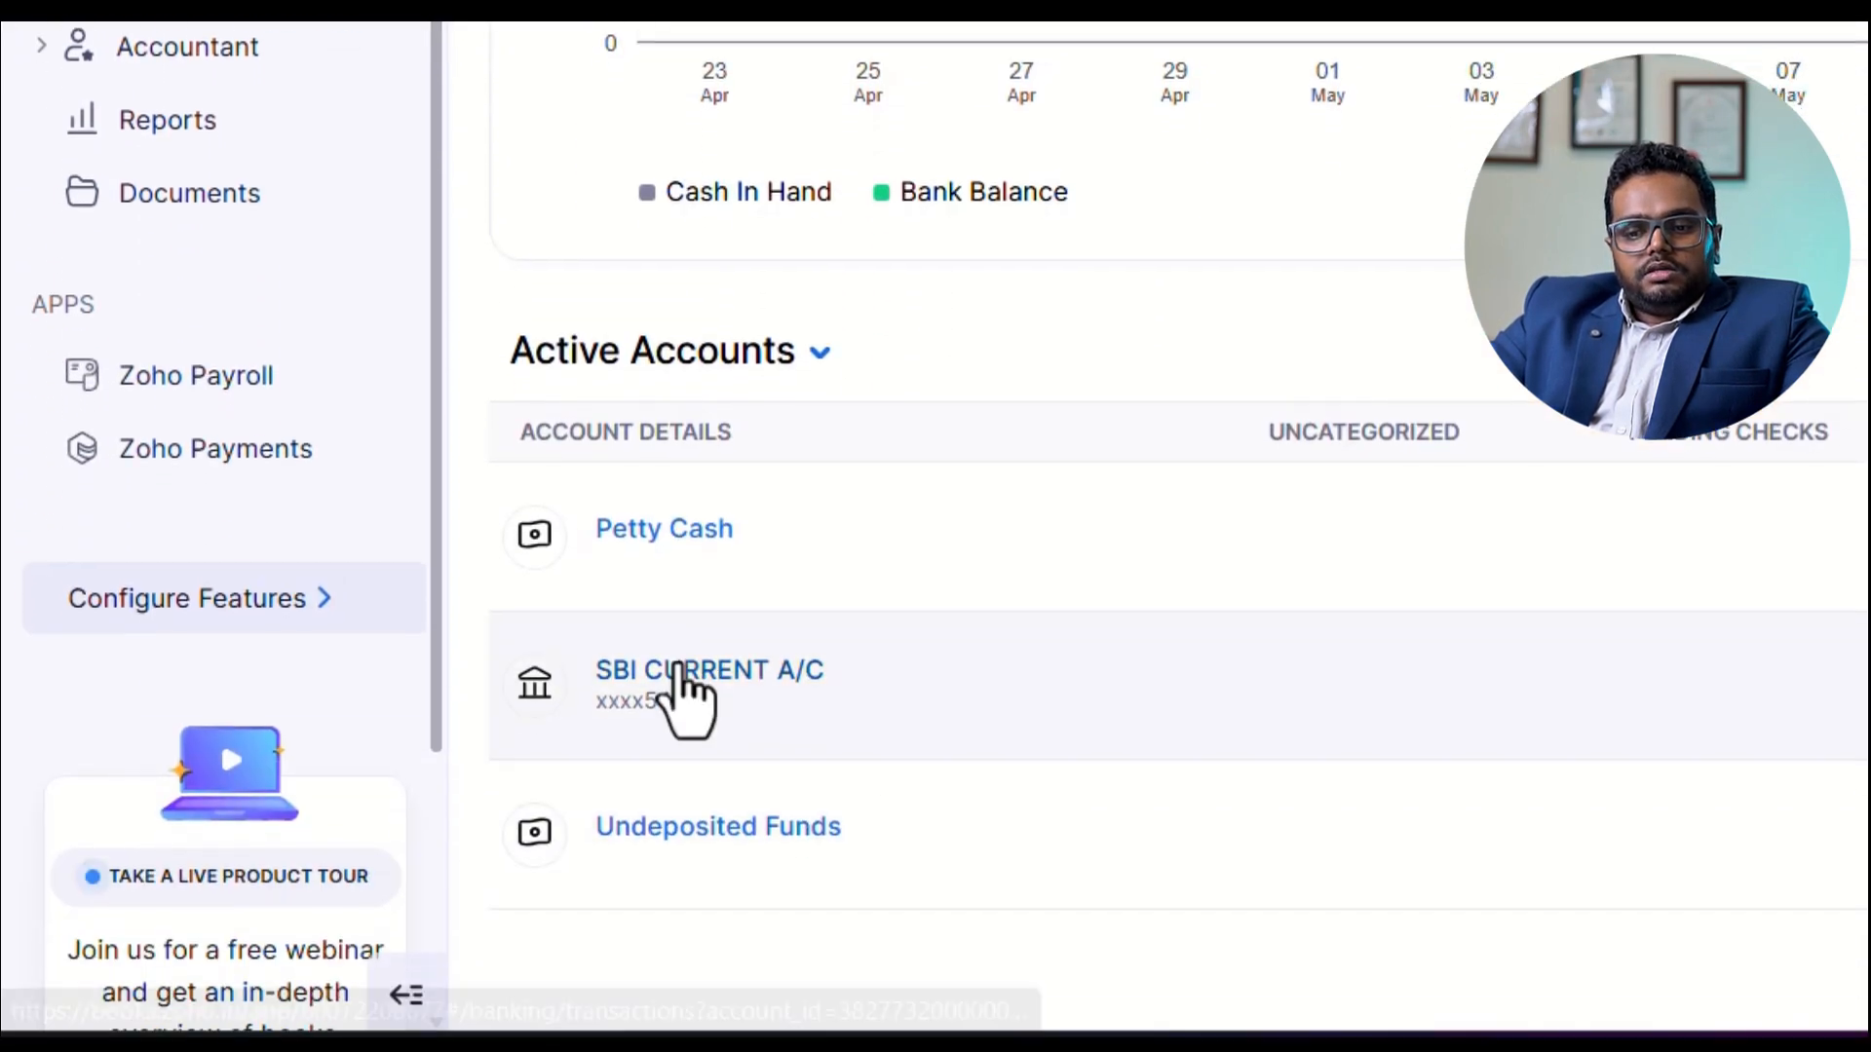
pyautogui.click(681, 670)
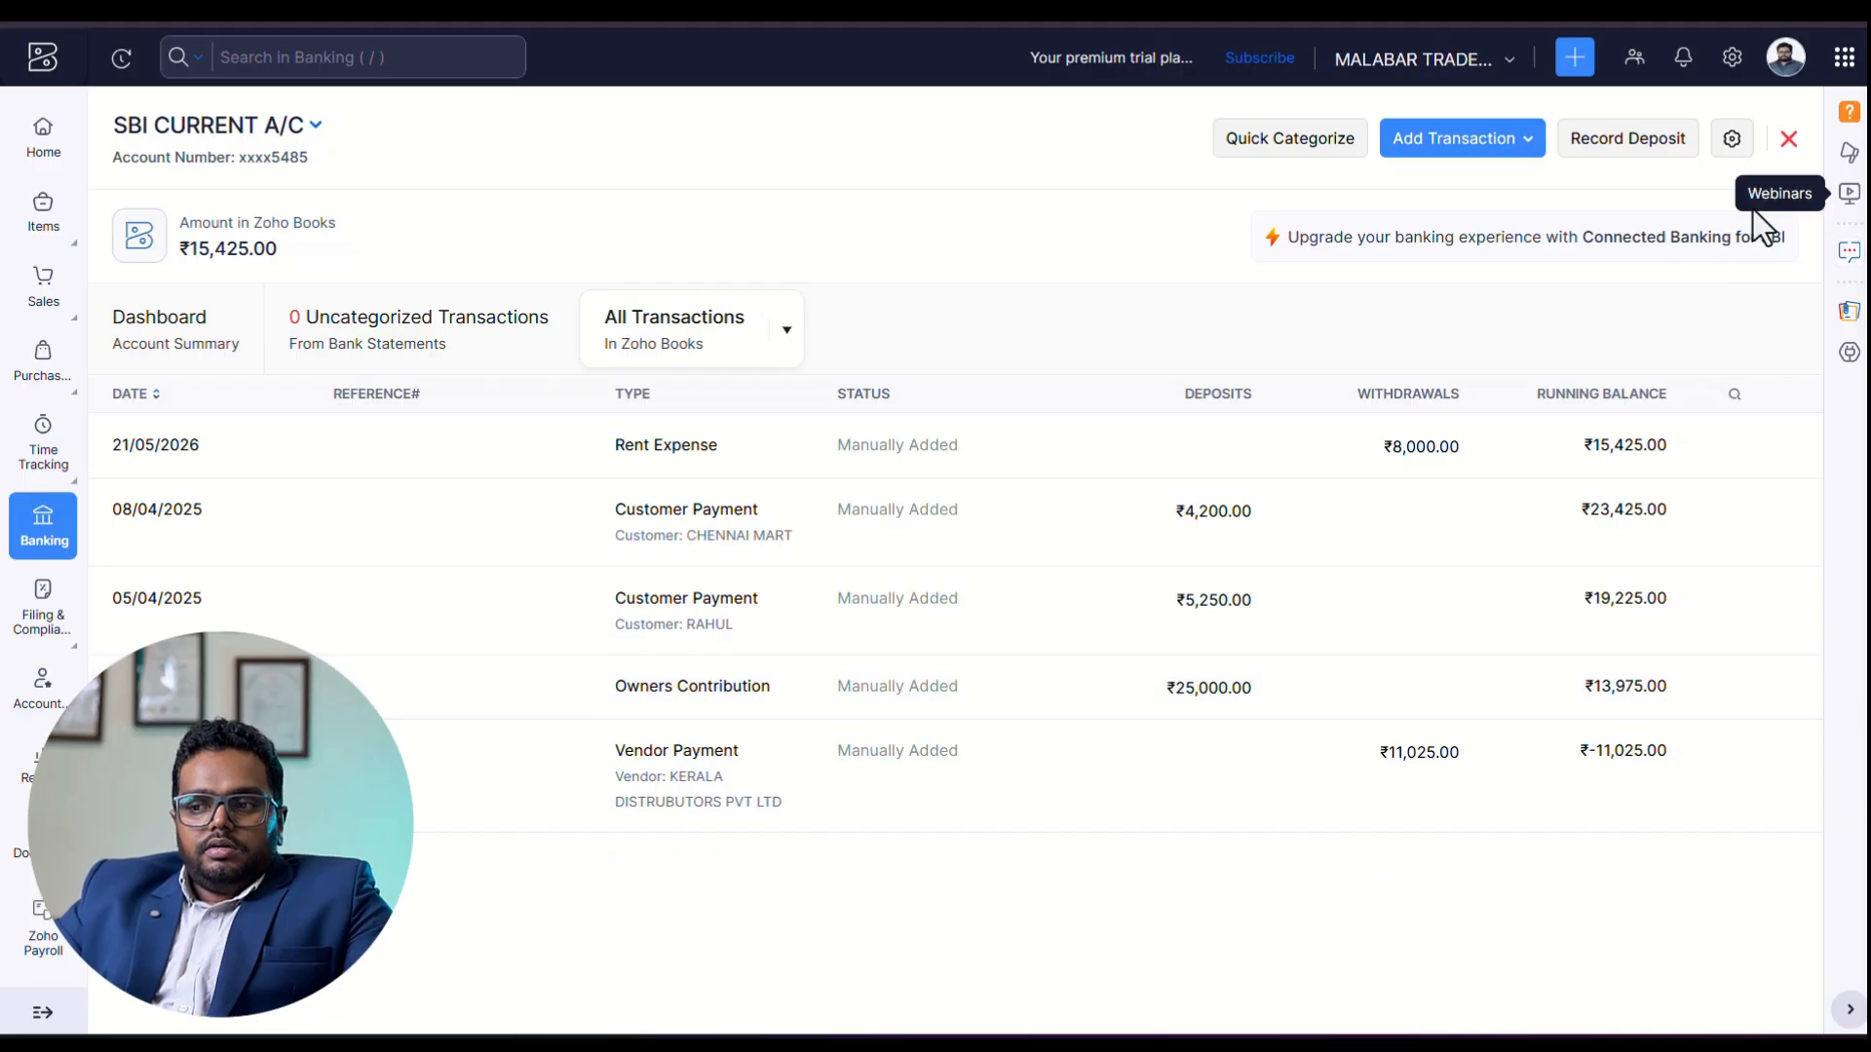
pyautogui.click(1734, 146)
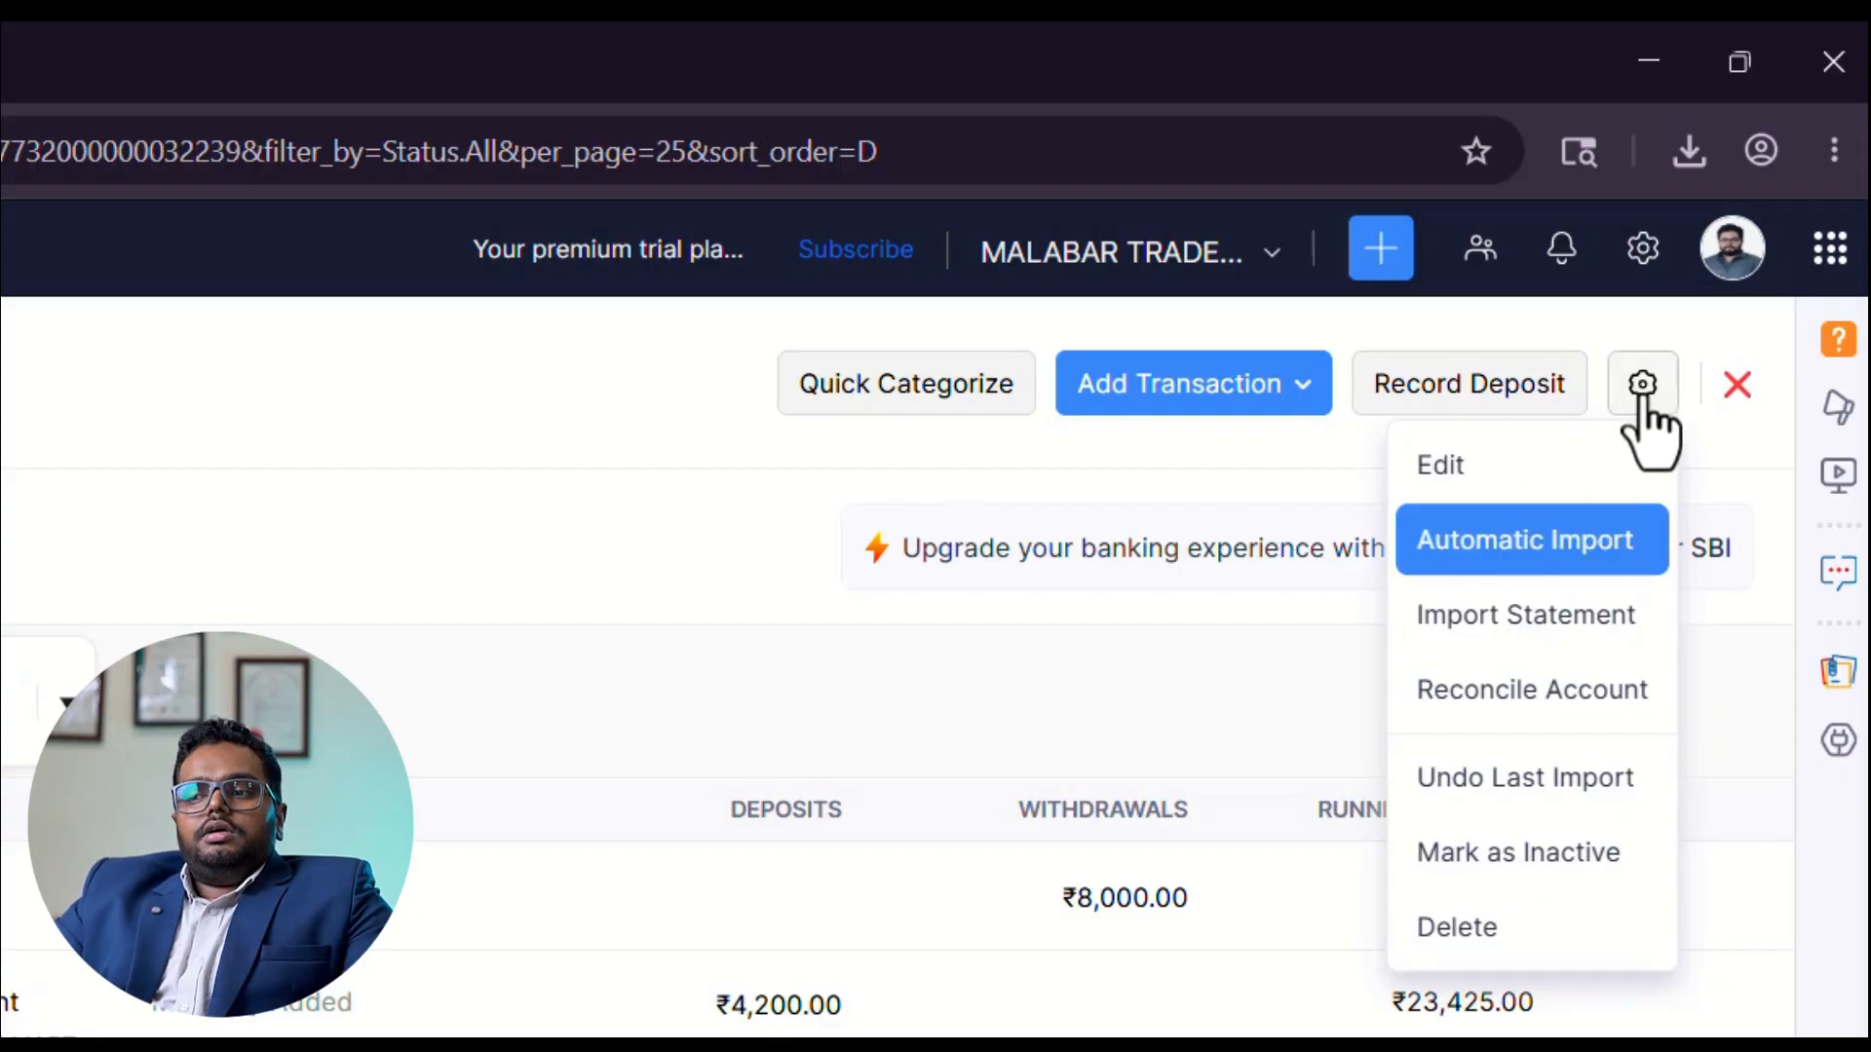
pyautogui.click(1497, 633)
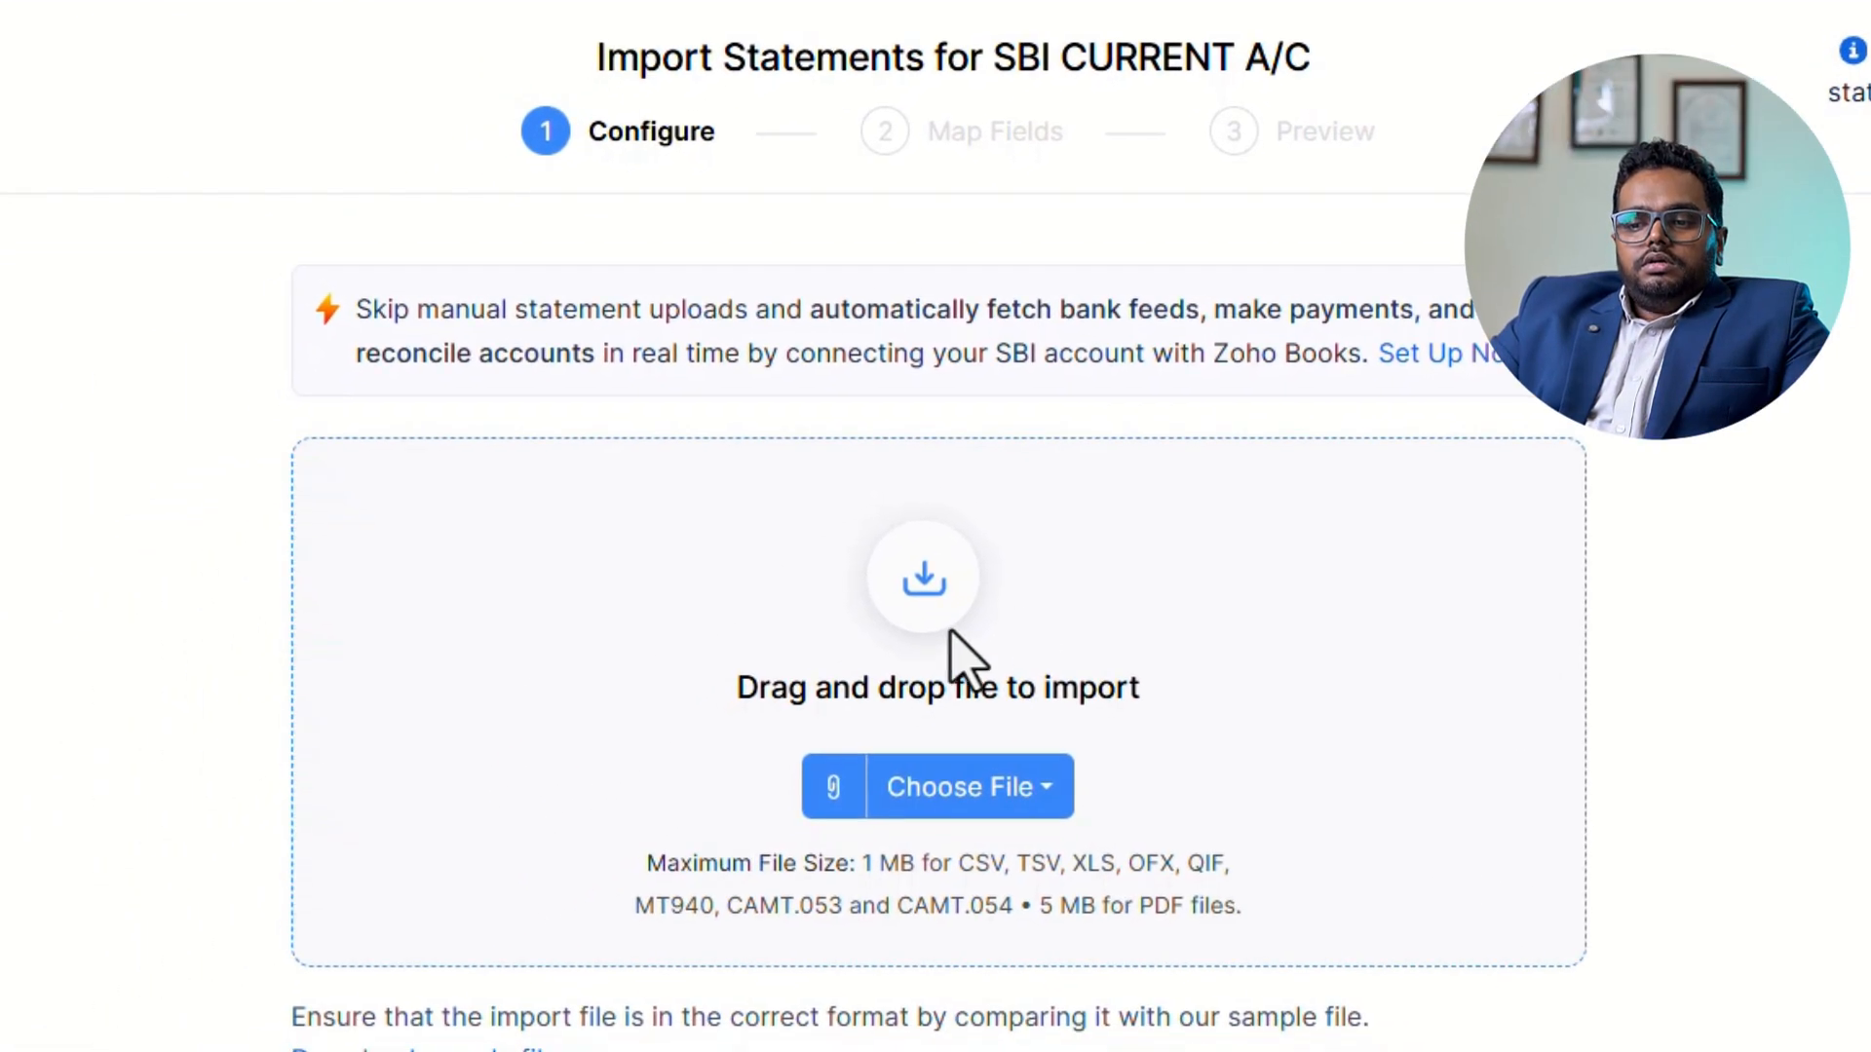
# Check which sample bank statement formats are offered for download.
pyautogui.scroll(-2, 1143, 746)
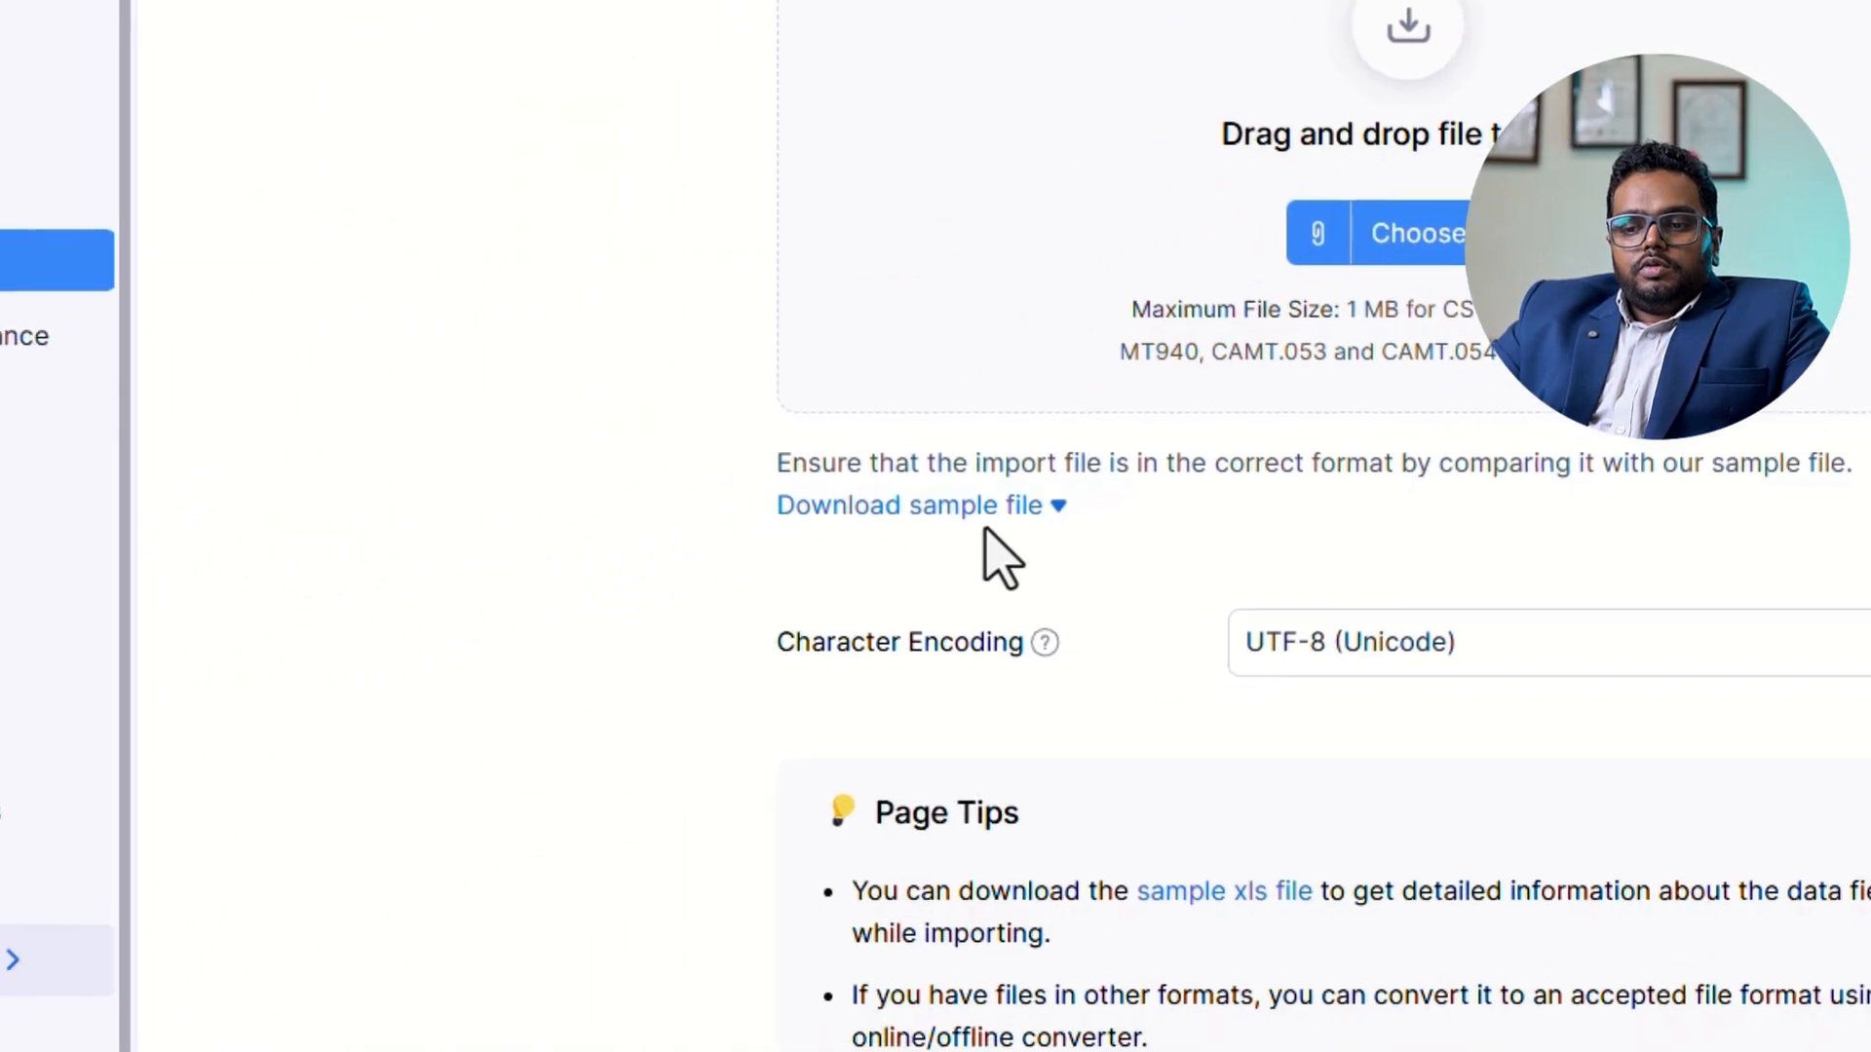
pyautogui.click(984, 507)
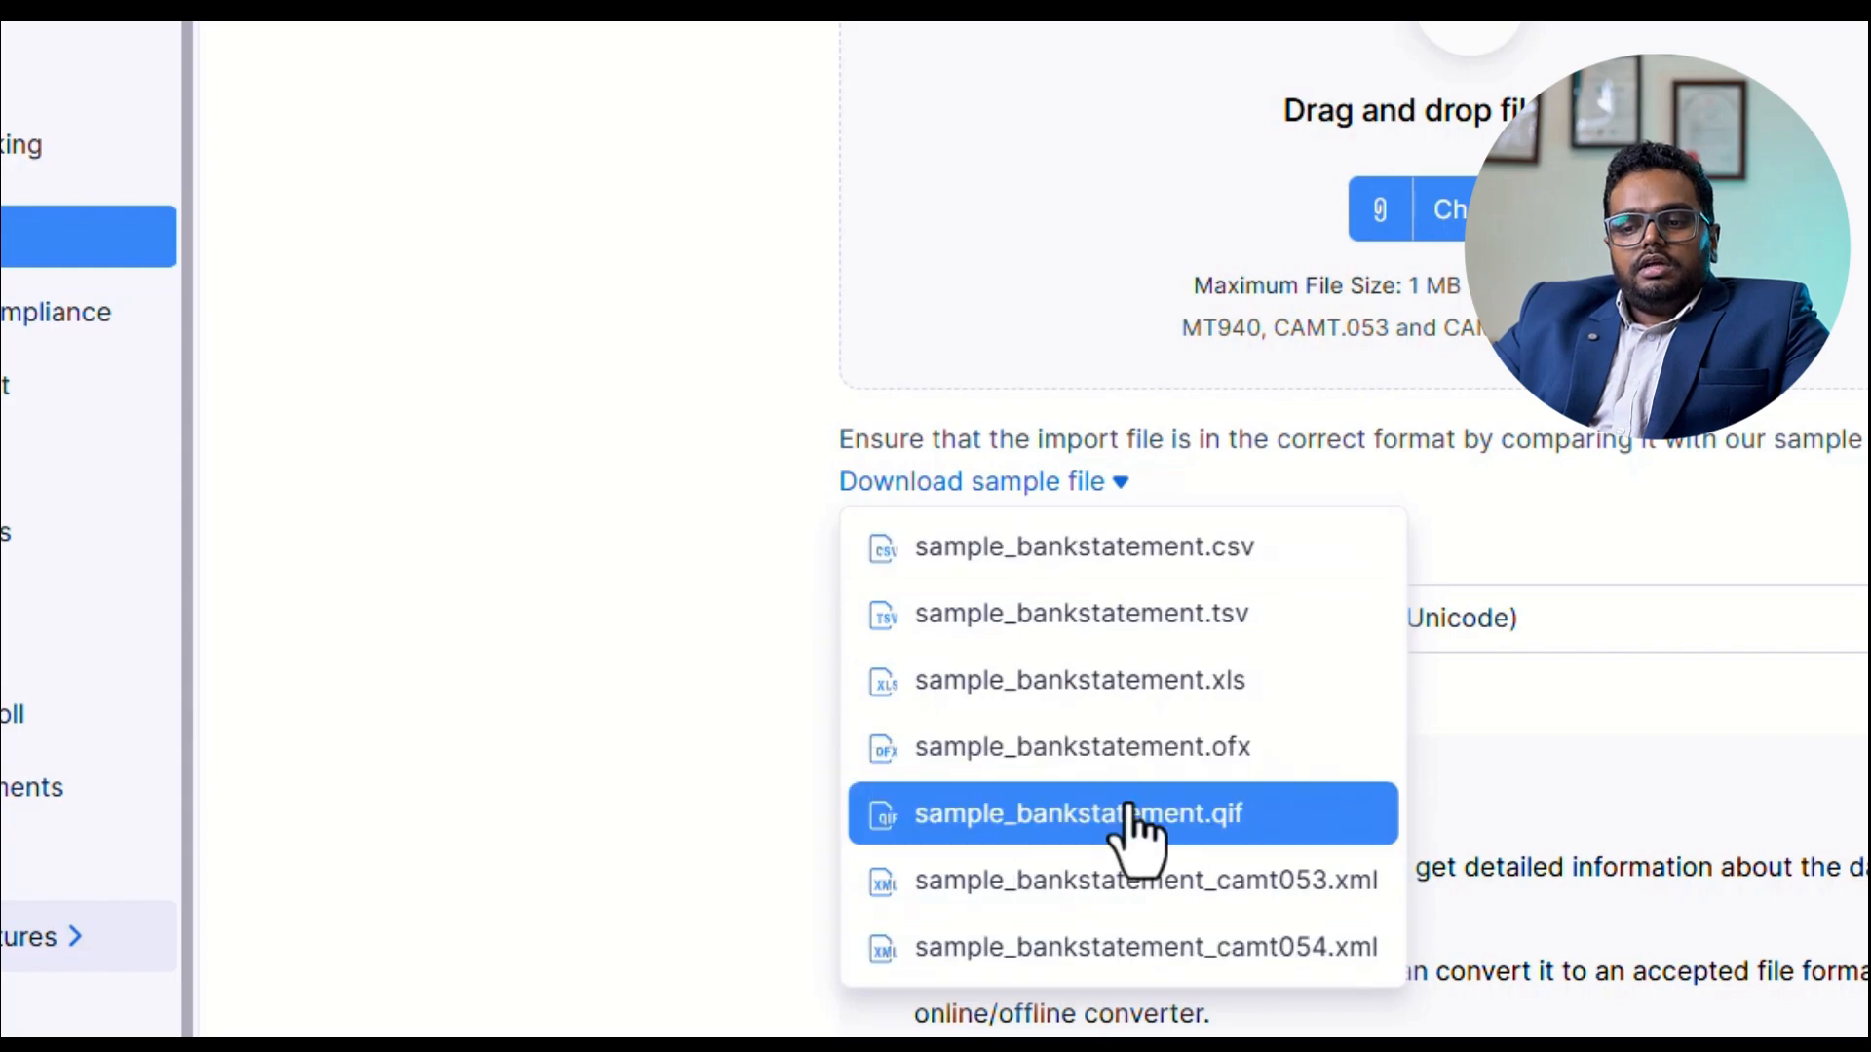
pyautogui.click(1750, 532)
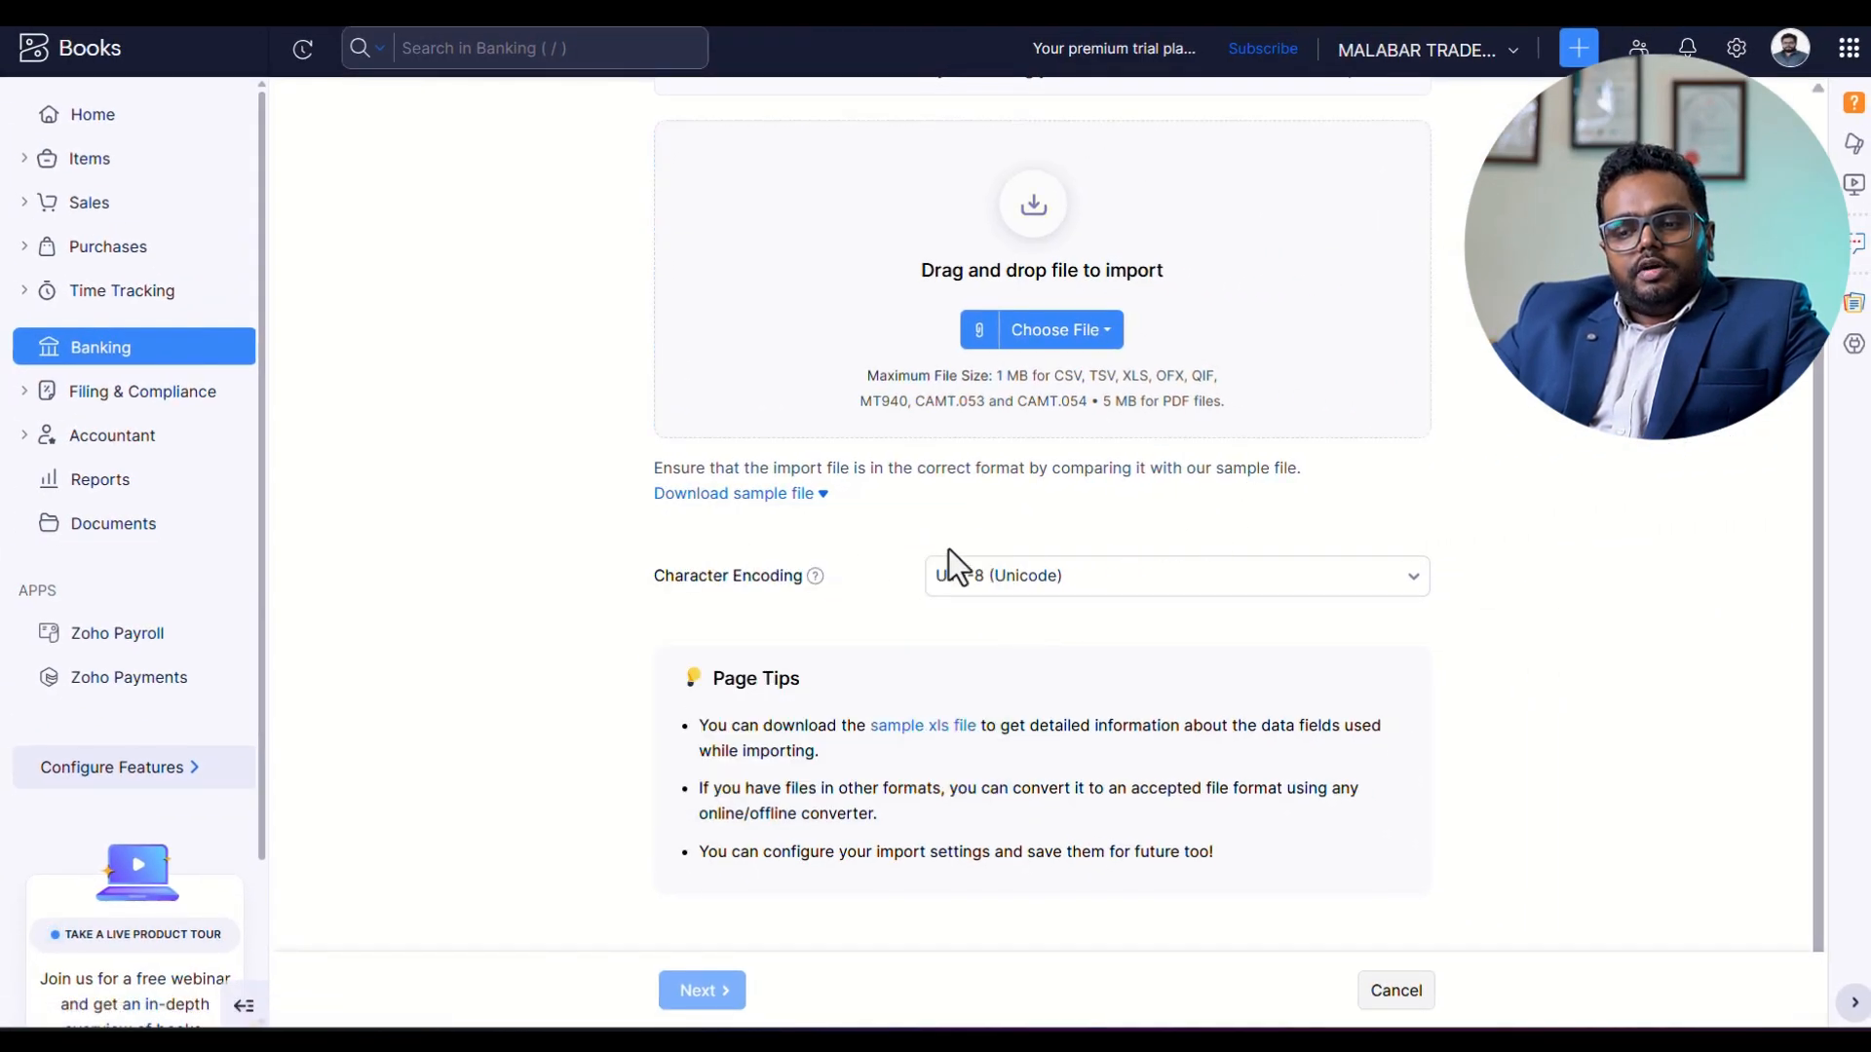
# Choose sample_bankstatement (1) from the desktop's ZOHO BOOKS TRAINING folder as the statement to import.
pyautogui.click(1070, 351)
pyautogui.click(1090, 382)
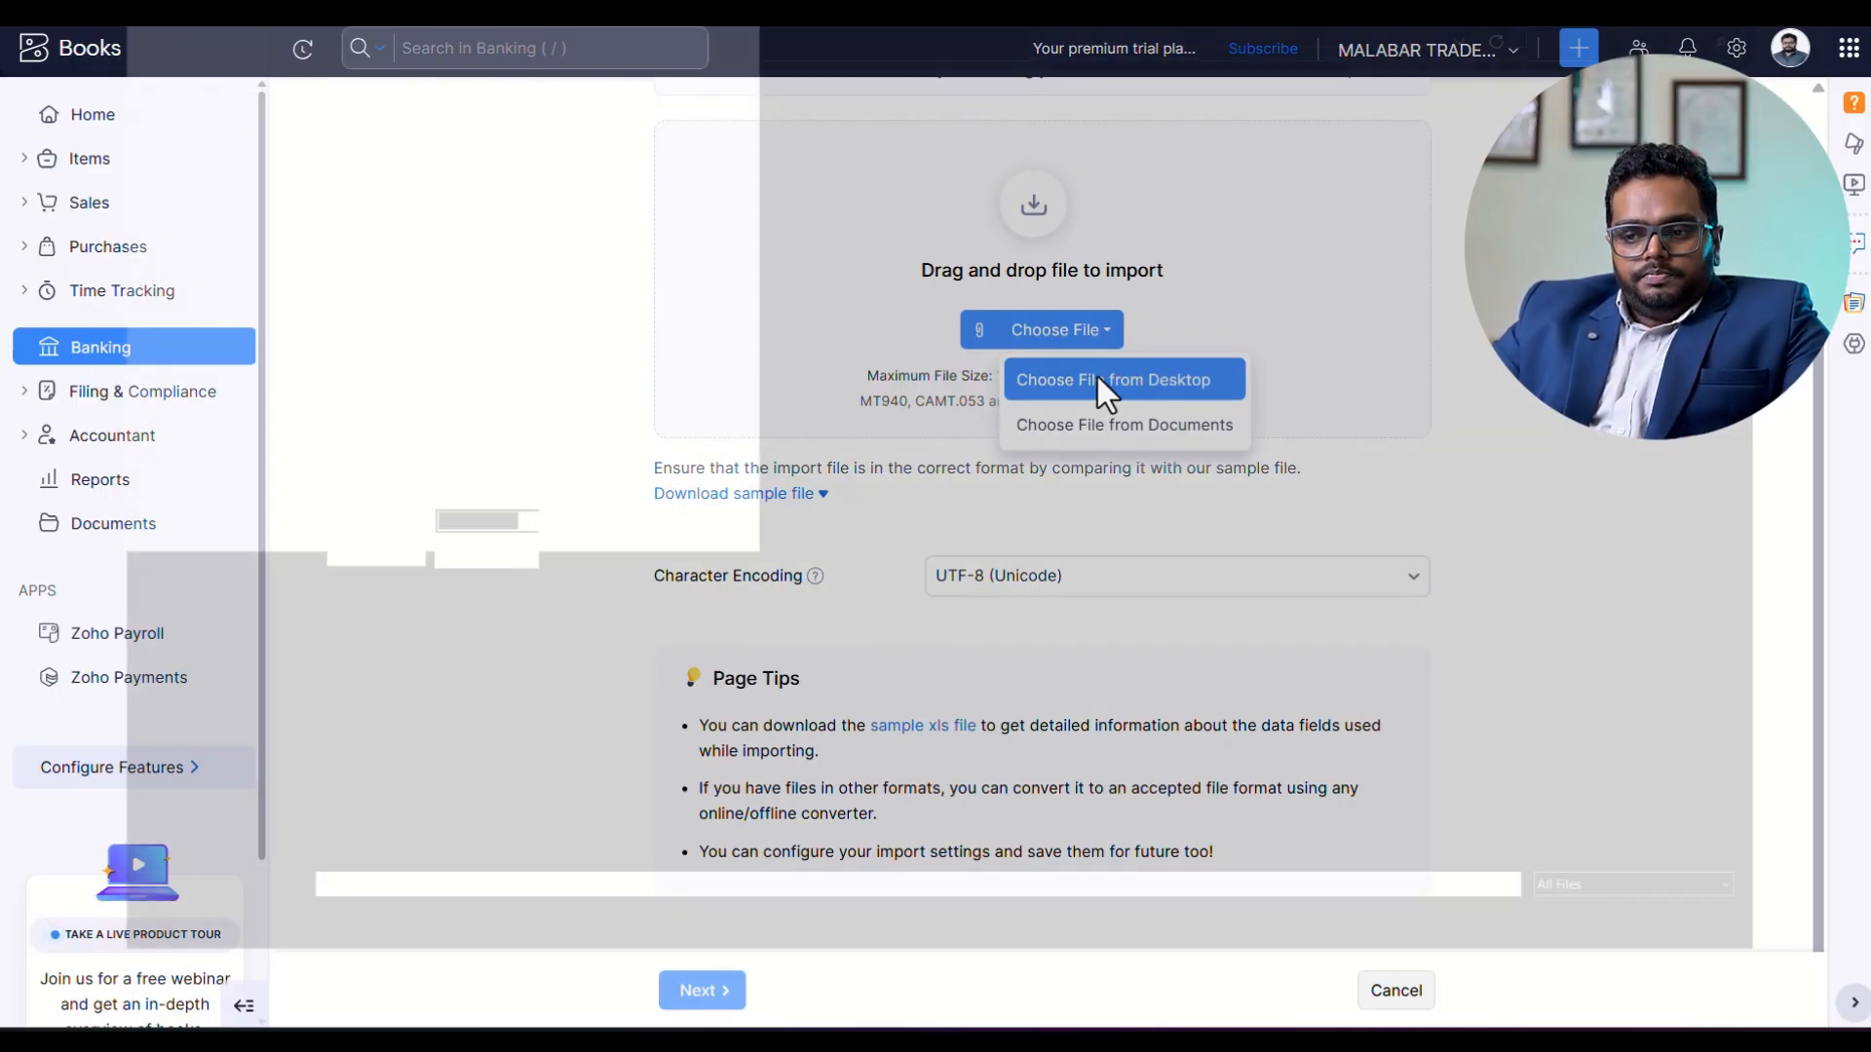
pyautogui.click(482, 359)
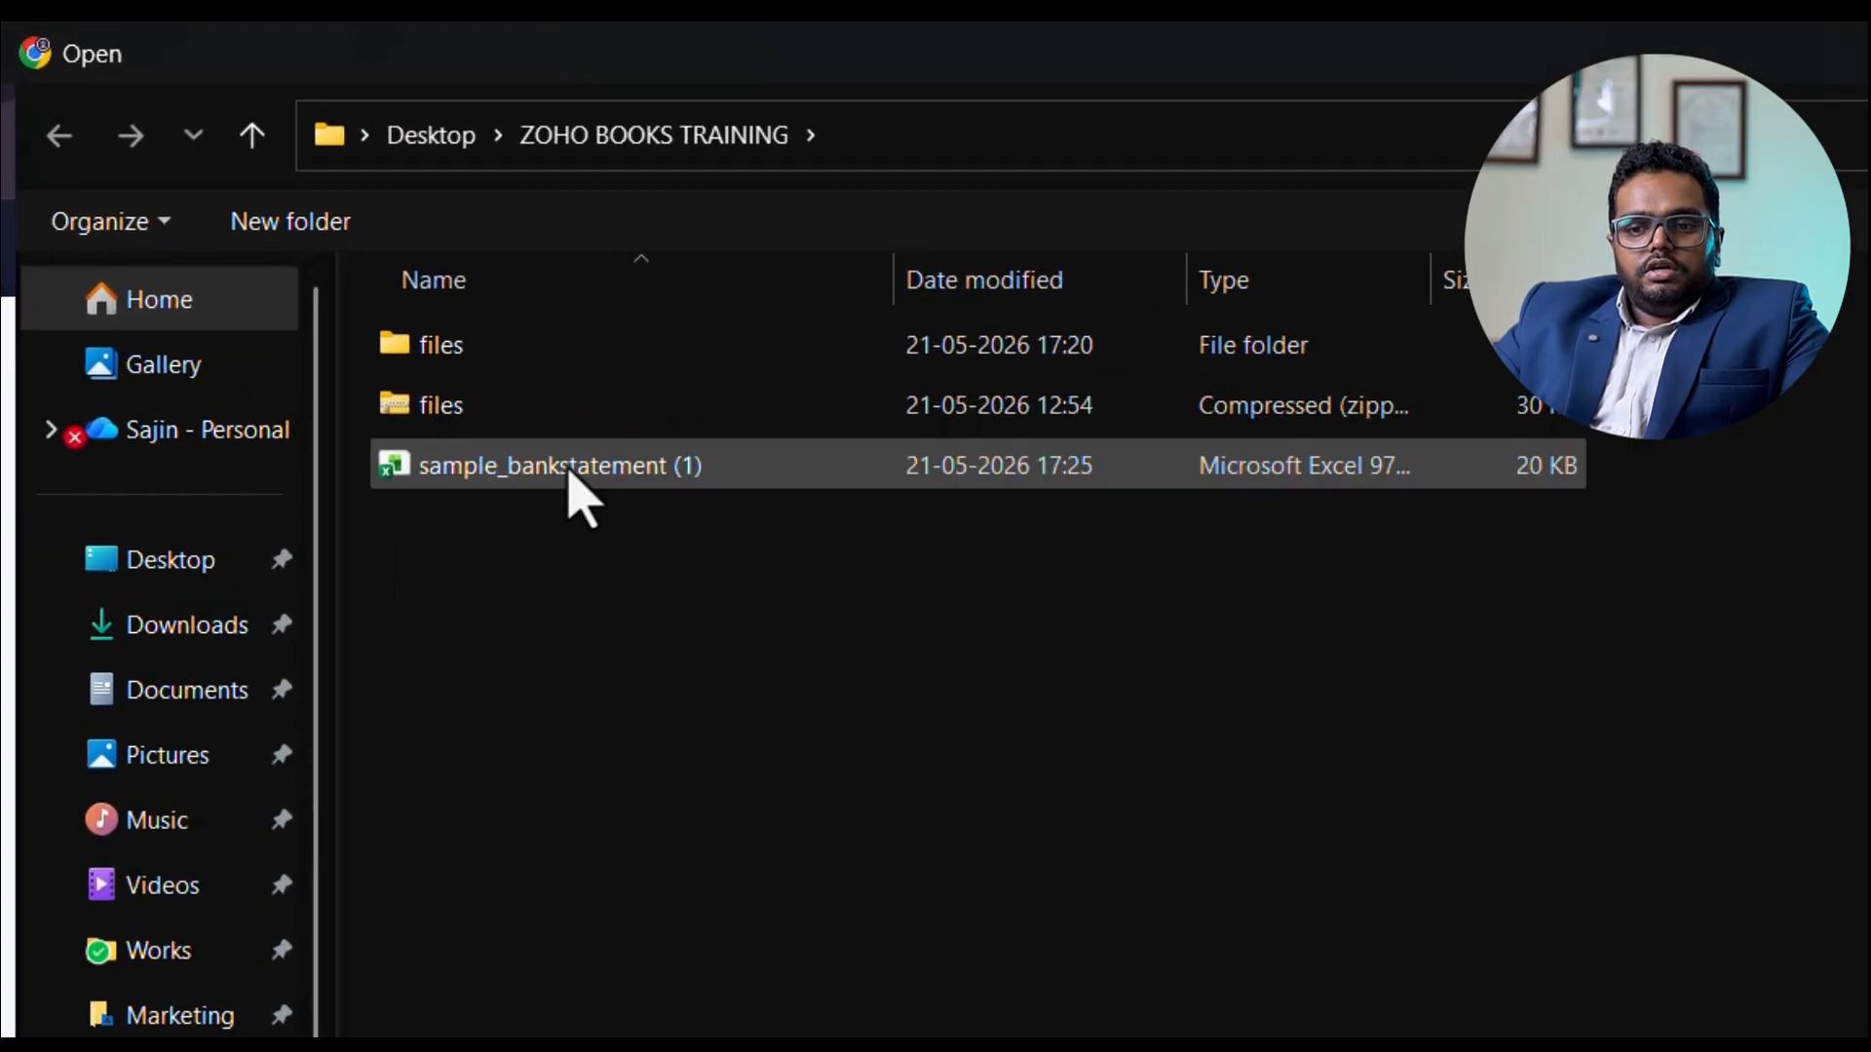
pyautogui.doubleClick(570, 468)
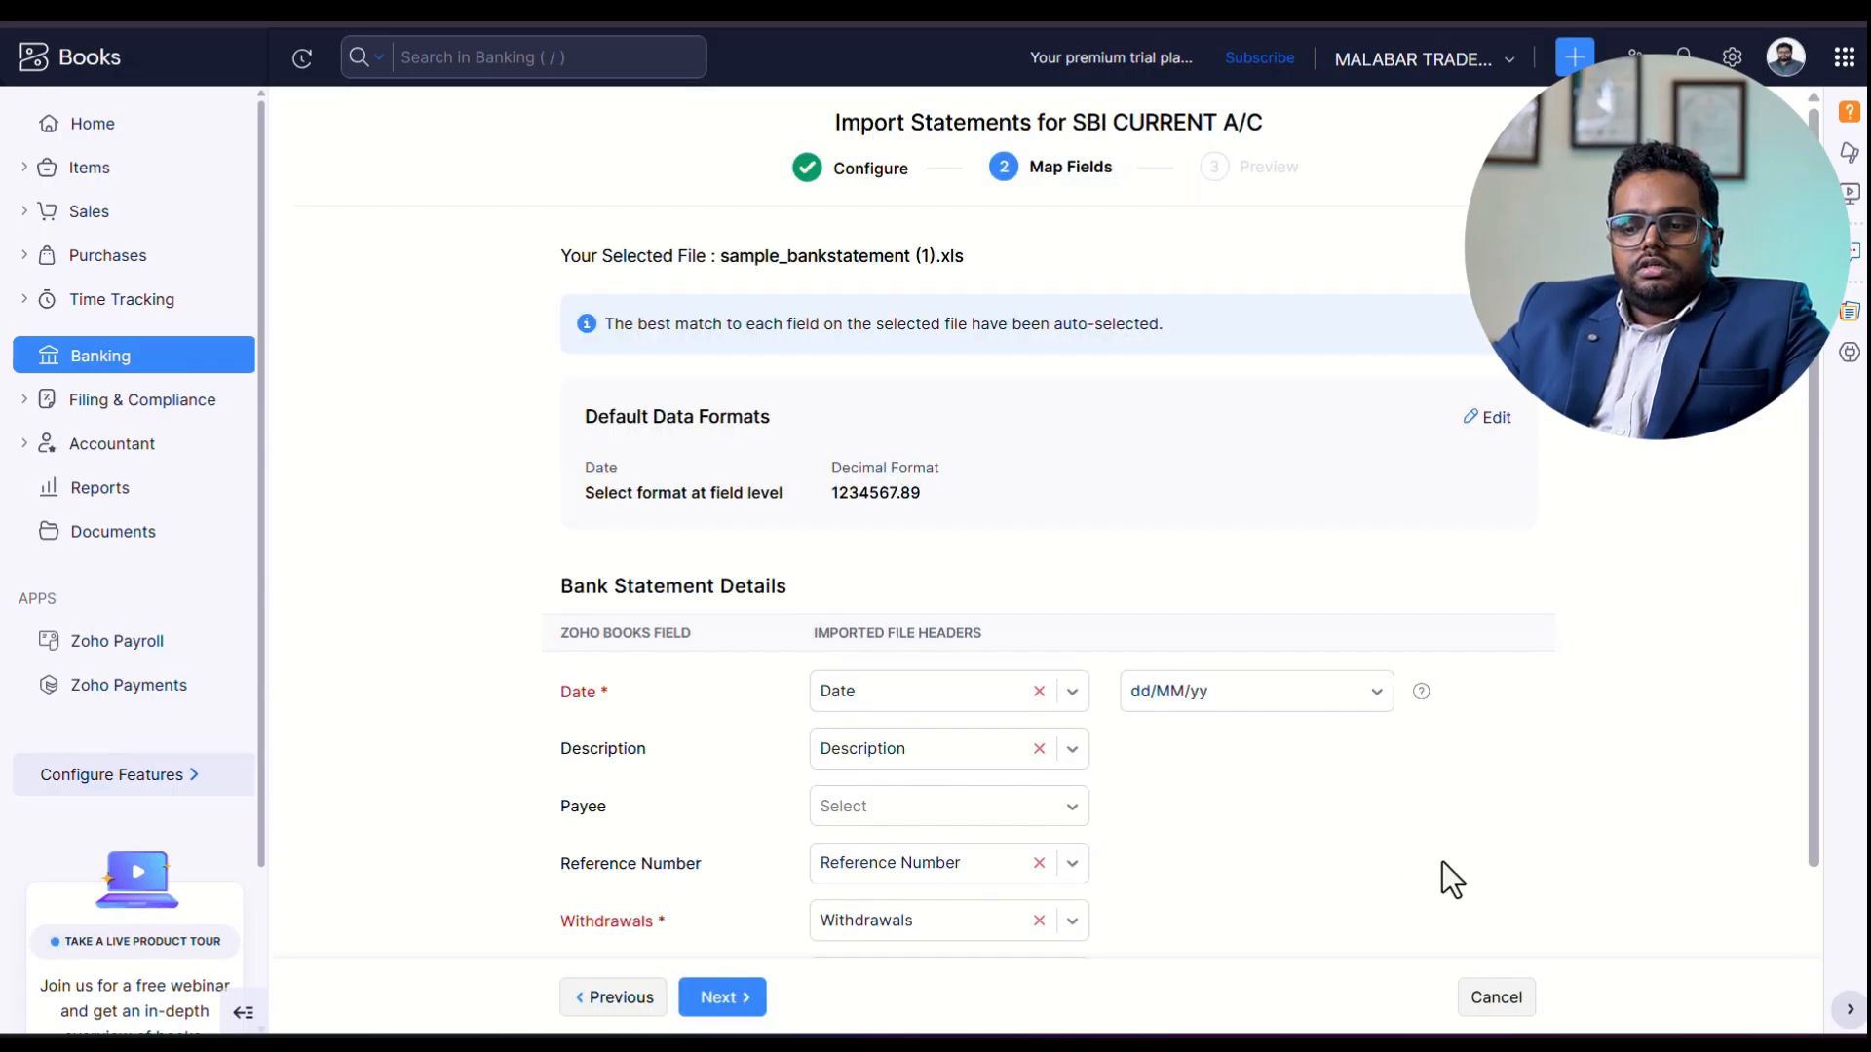
# Review the auto-matched statement fields, keep the dd/MM/yy date format, and proceed to the import preview.
pyautogui.scroll(-2, 1395, 821)
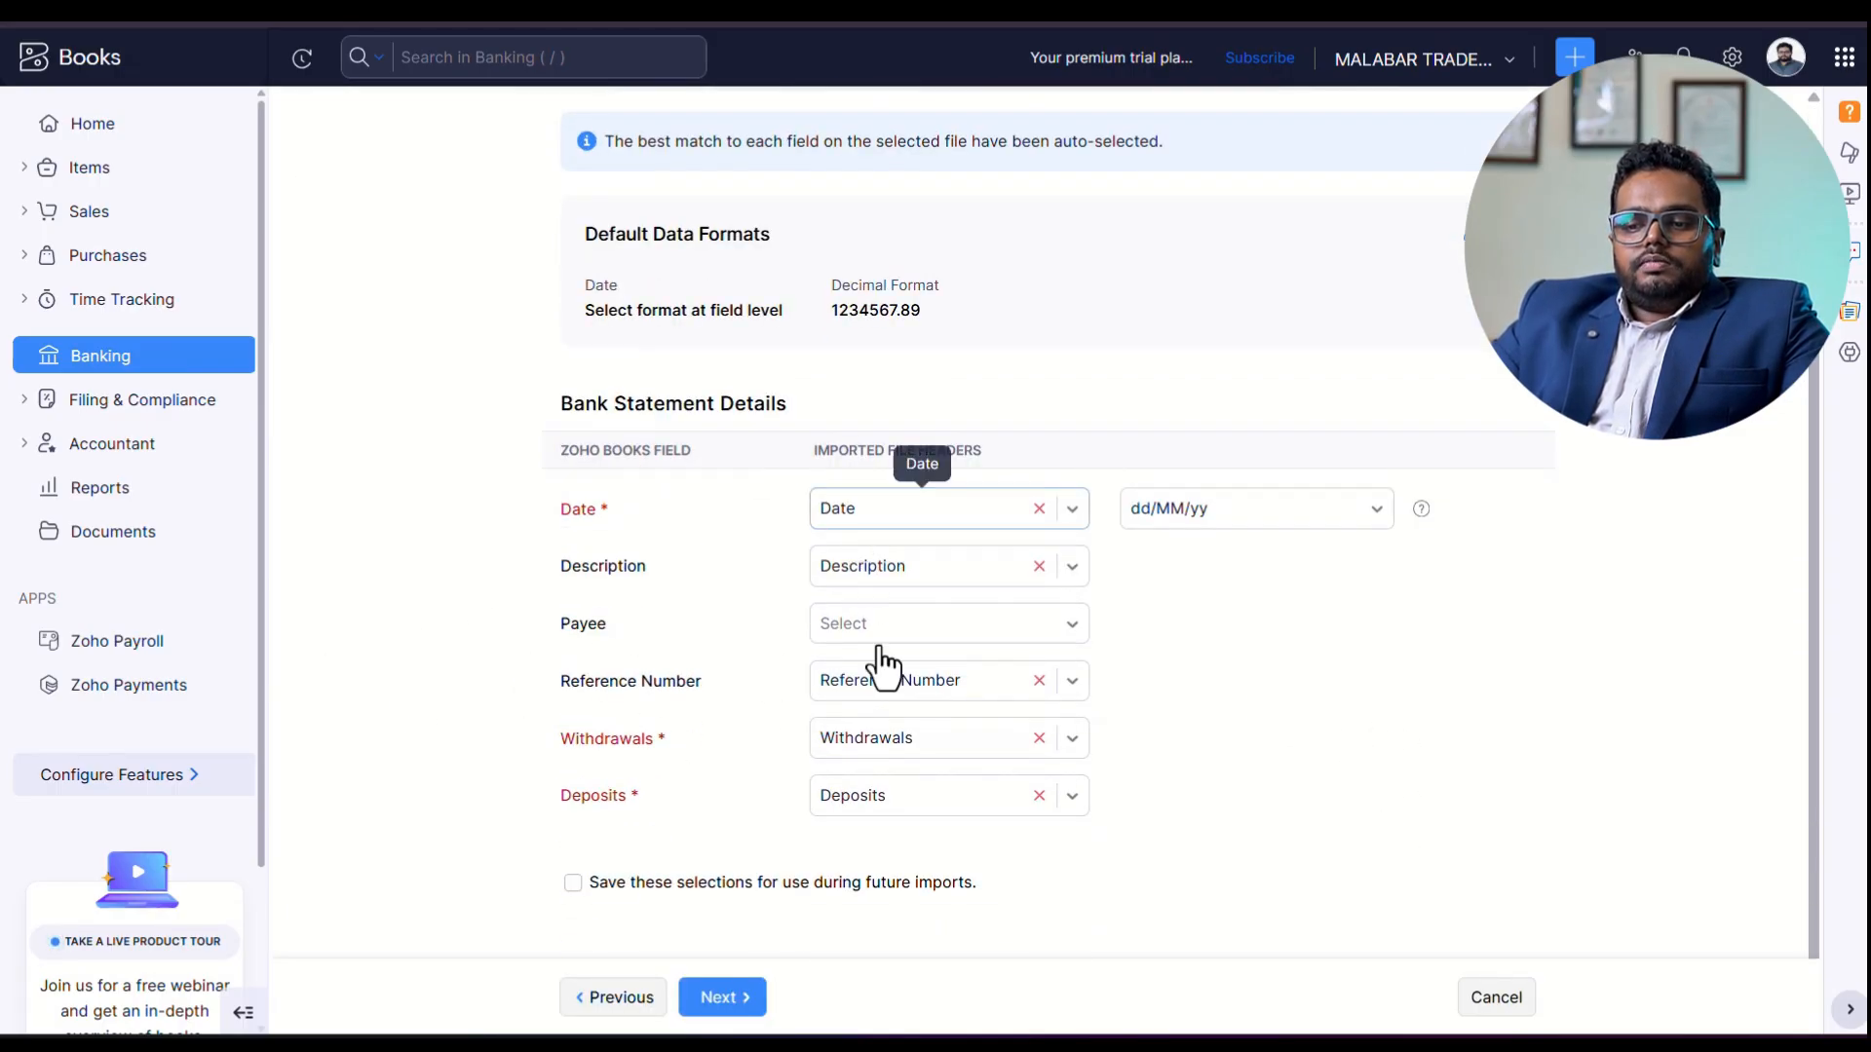
pyautogui.scroll(2, 828, 594)
pyautogui.scroll(-2, 859, 634)
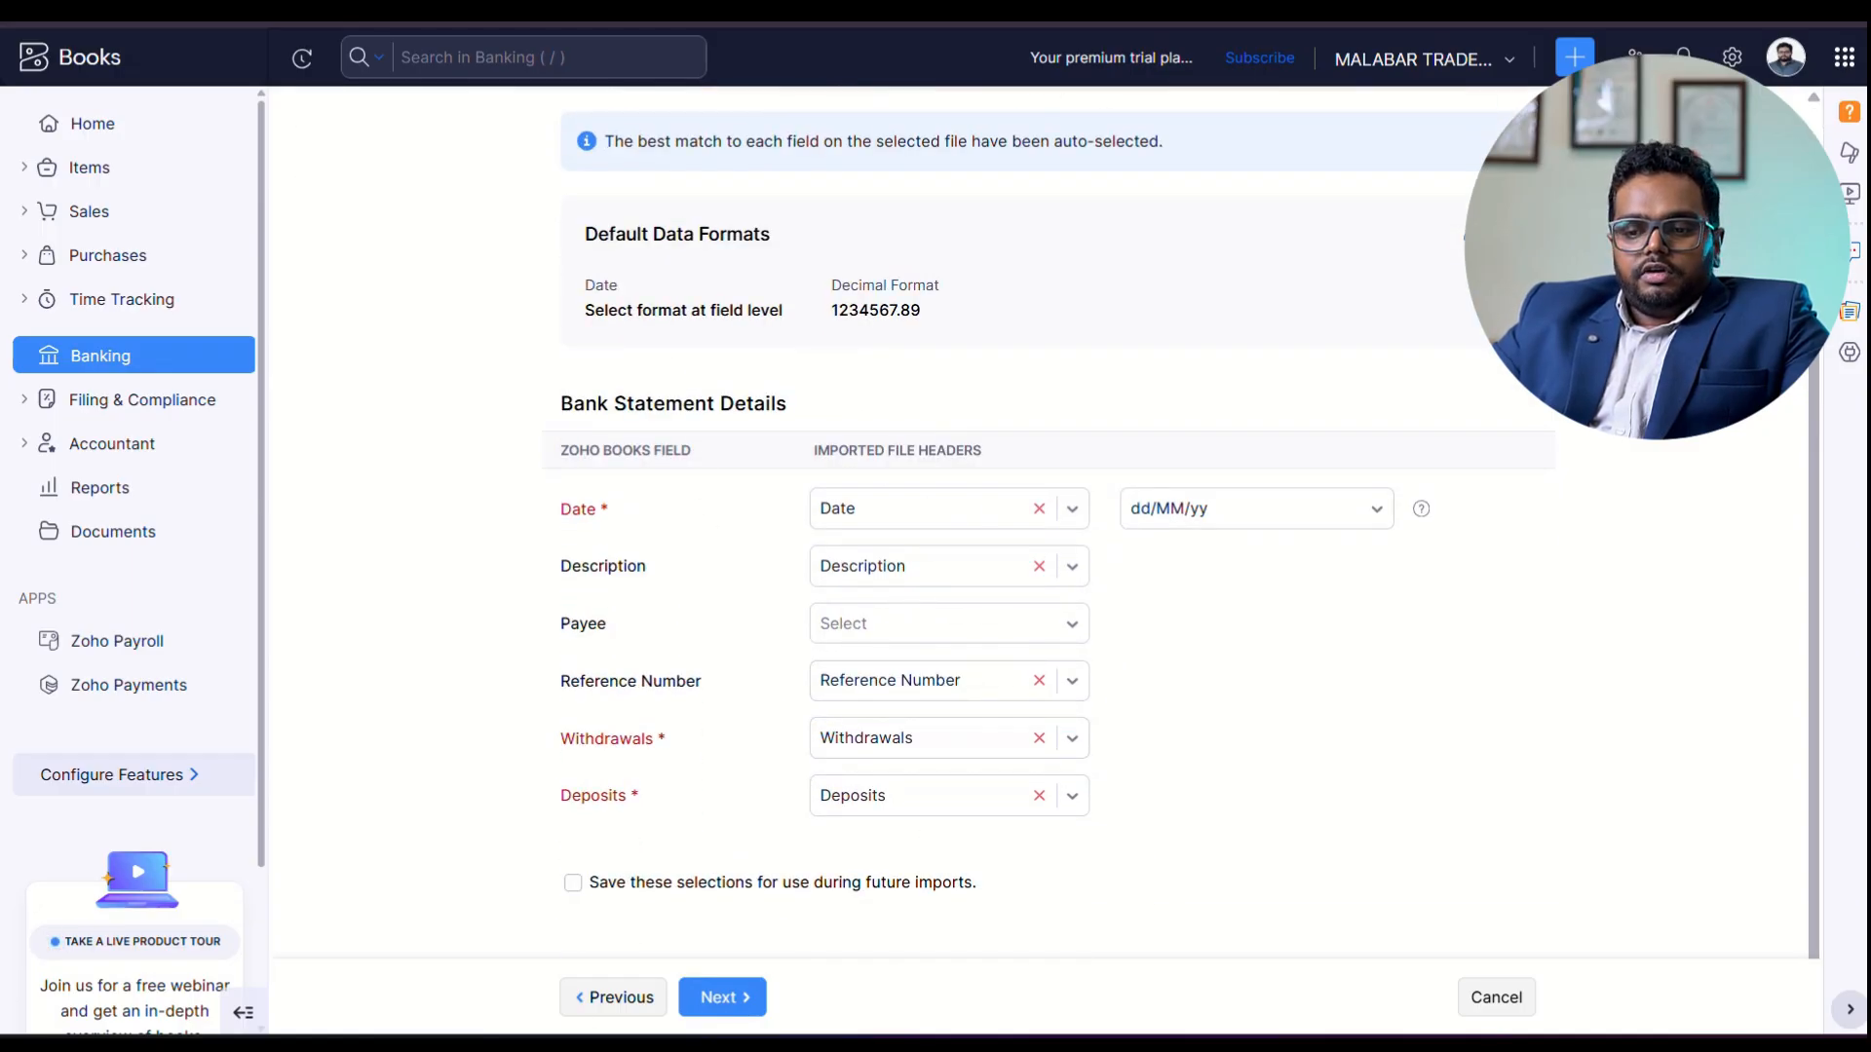
pyautogui.click(726, 997)
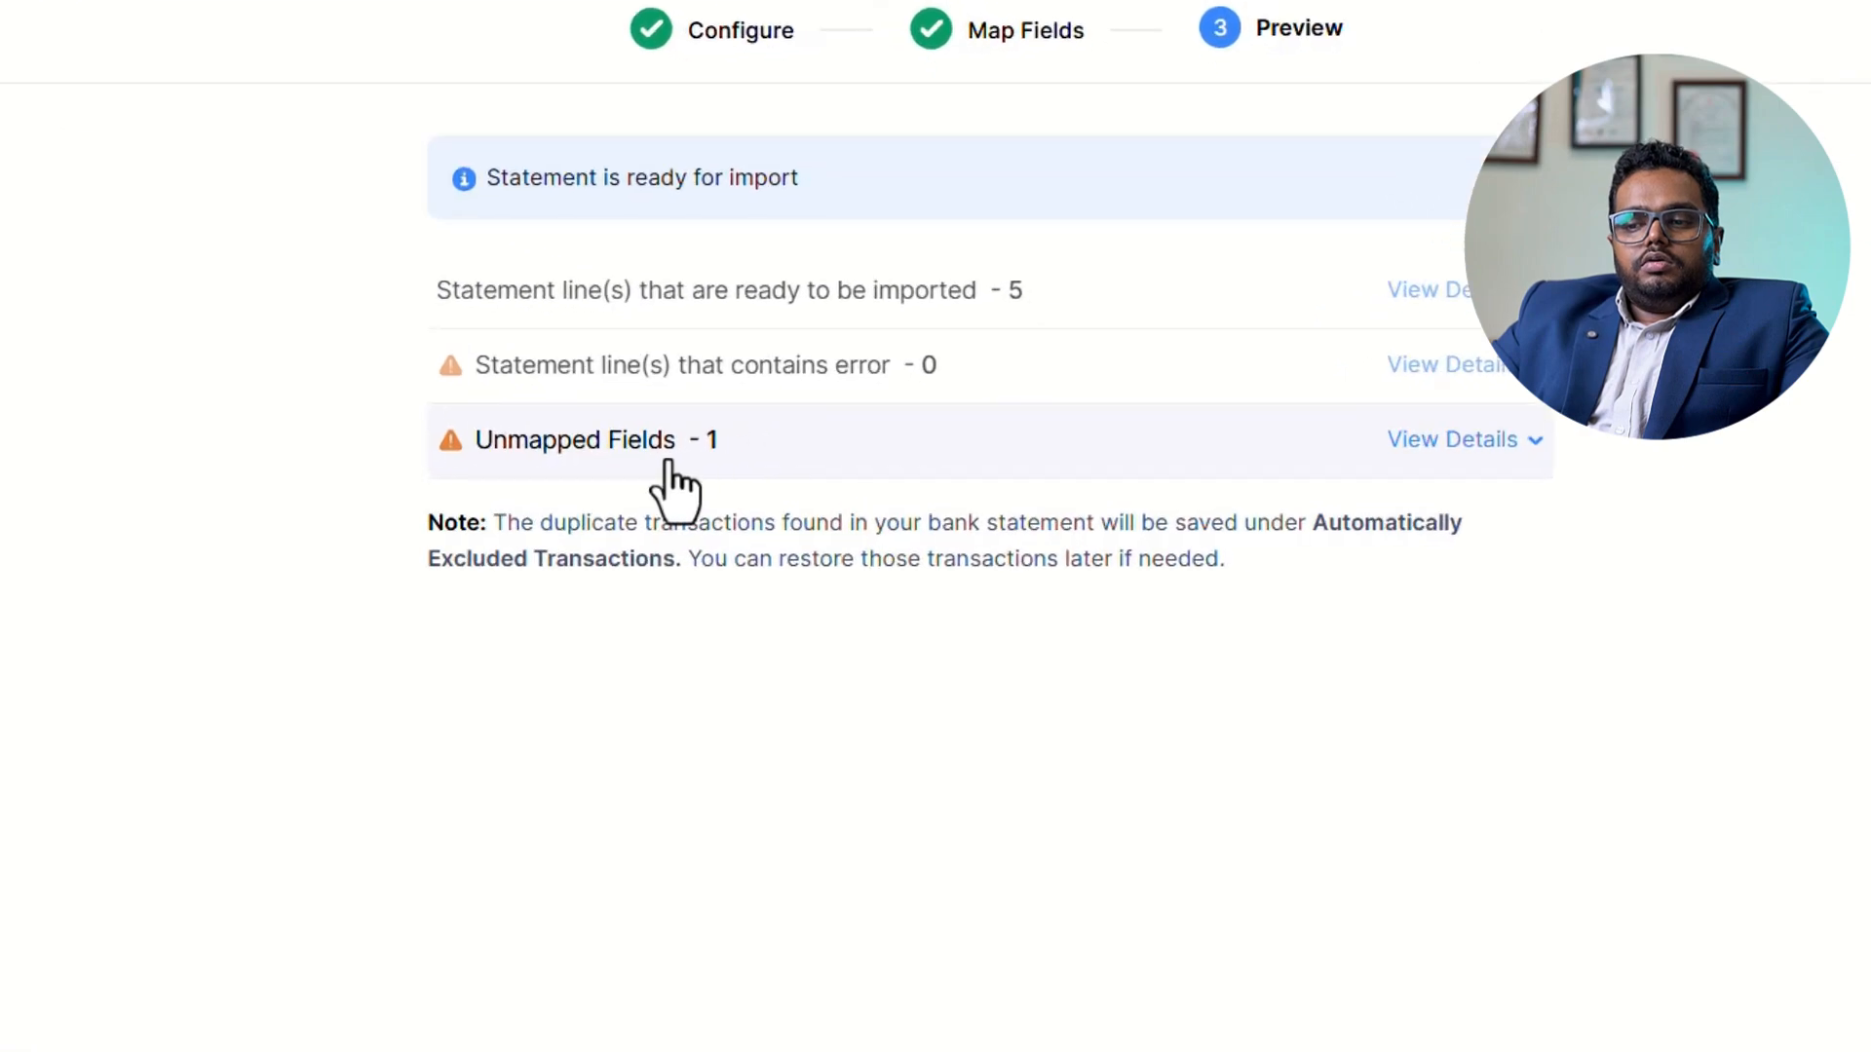
# Check the unmapped fields in the preview and import the statement into SBI CURRENT A/C.
pyautogui.click(668, 464)
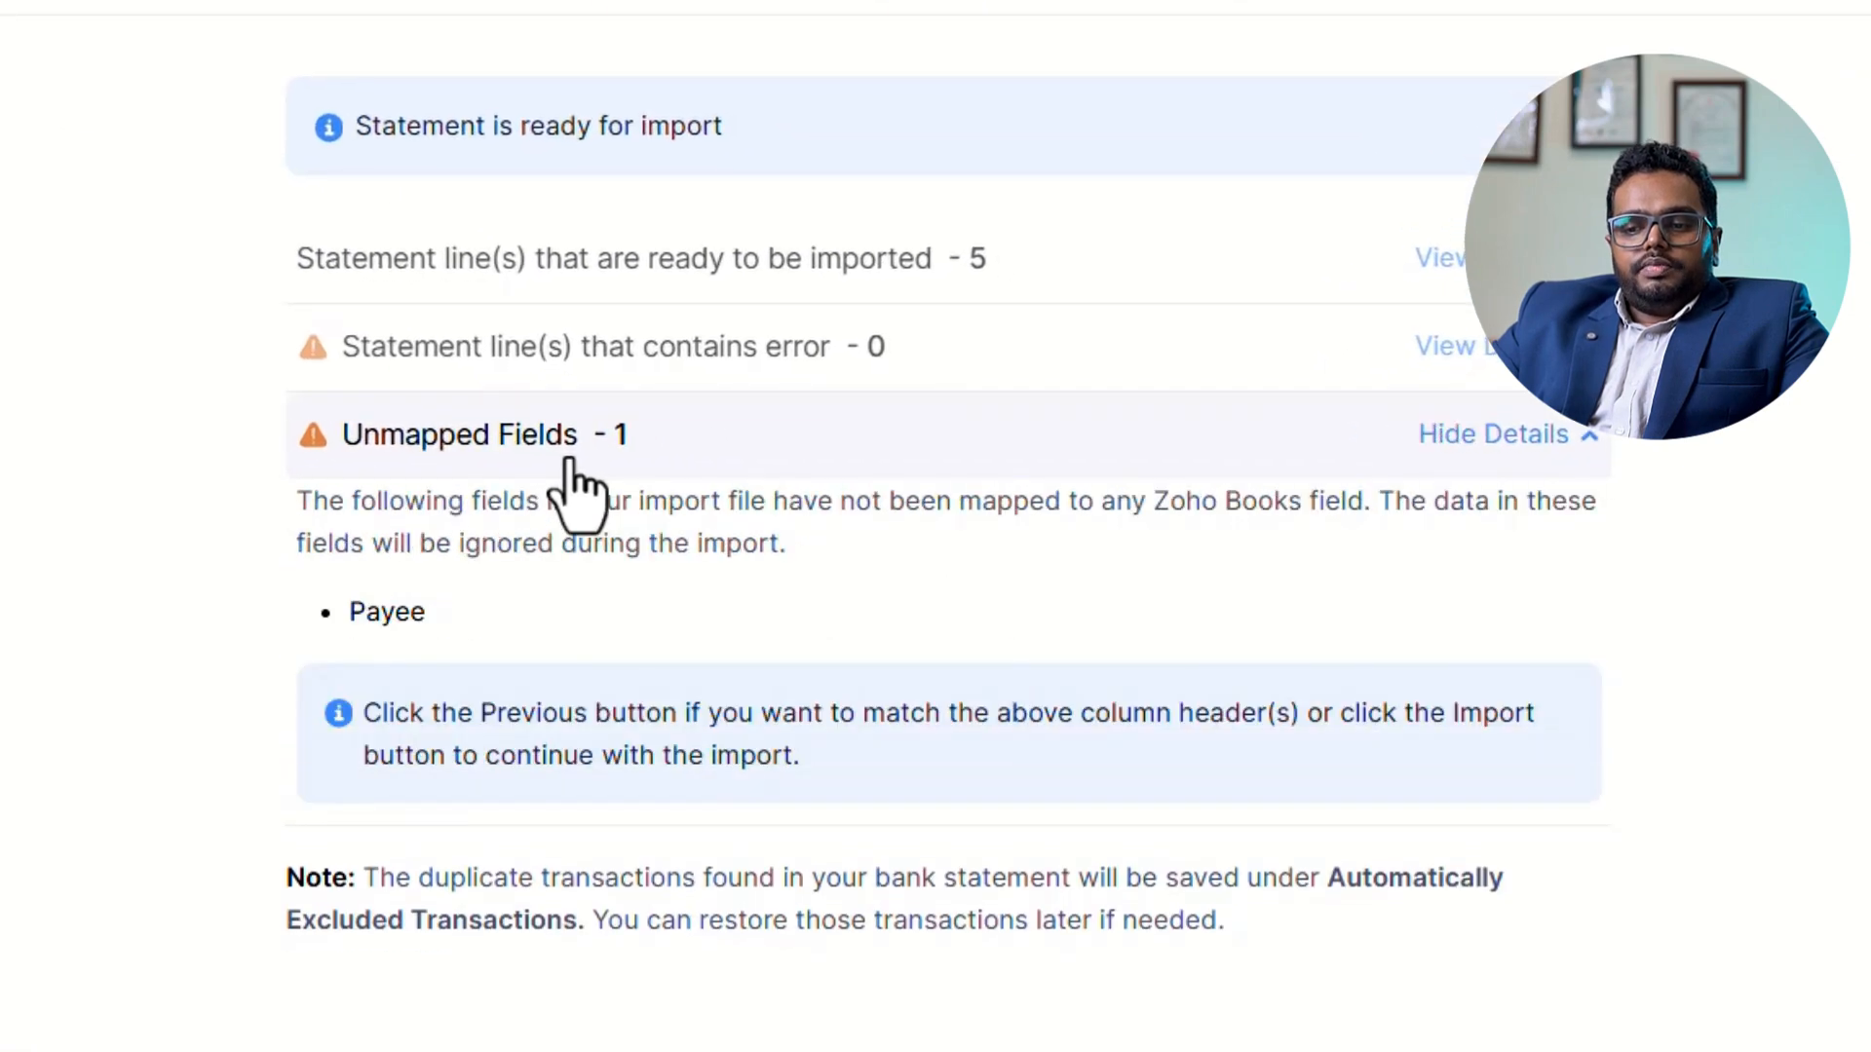
pyautogui.click(570, 460)
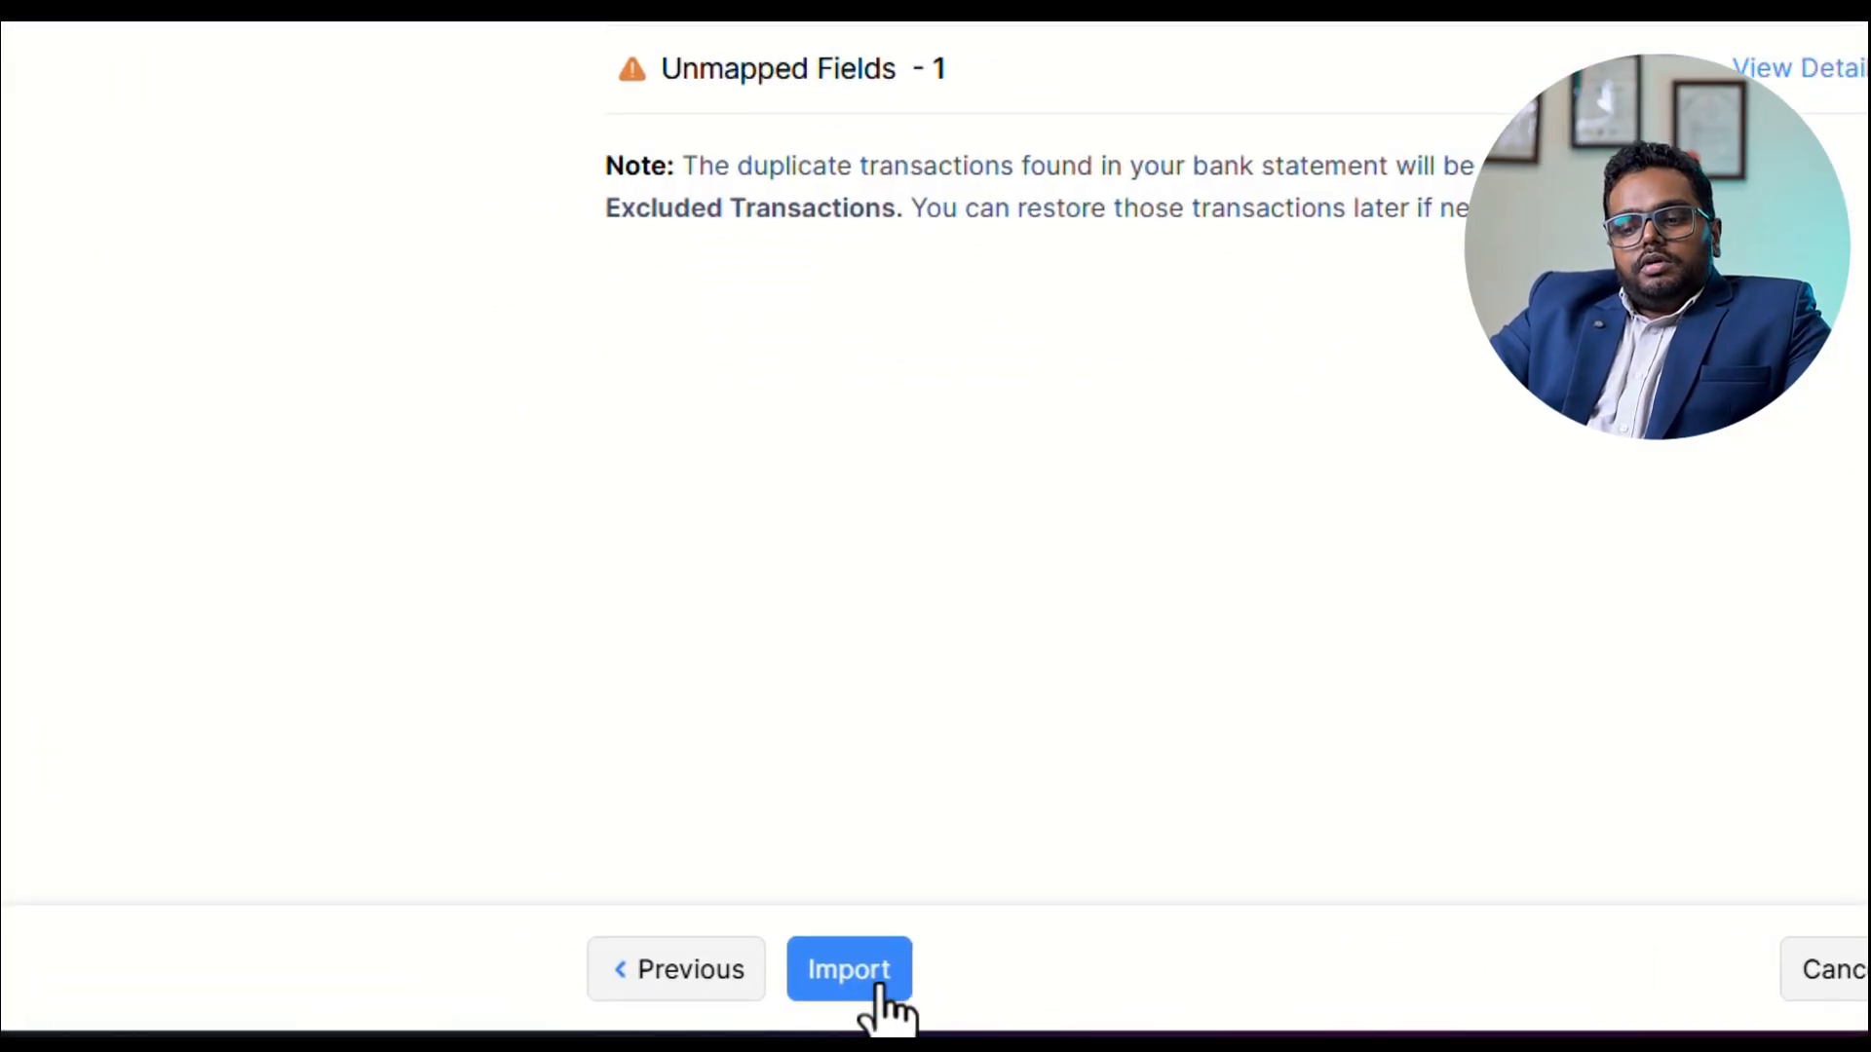
pyautogui.click(878, 987)
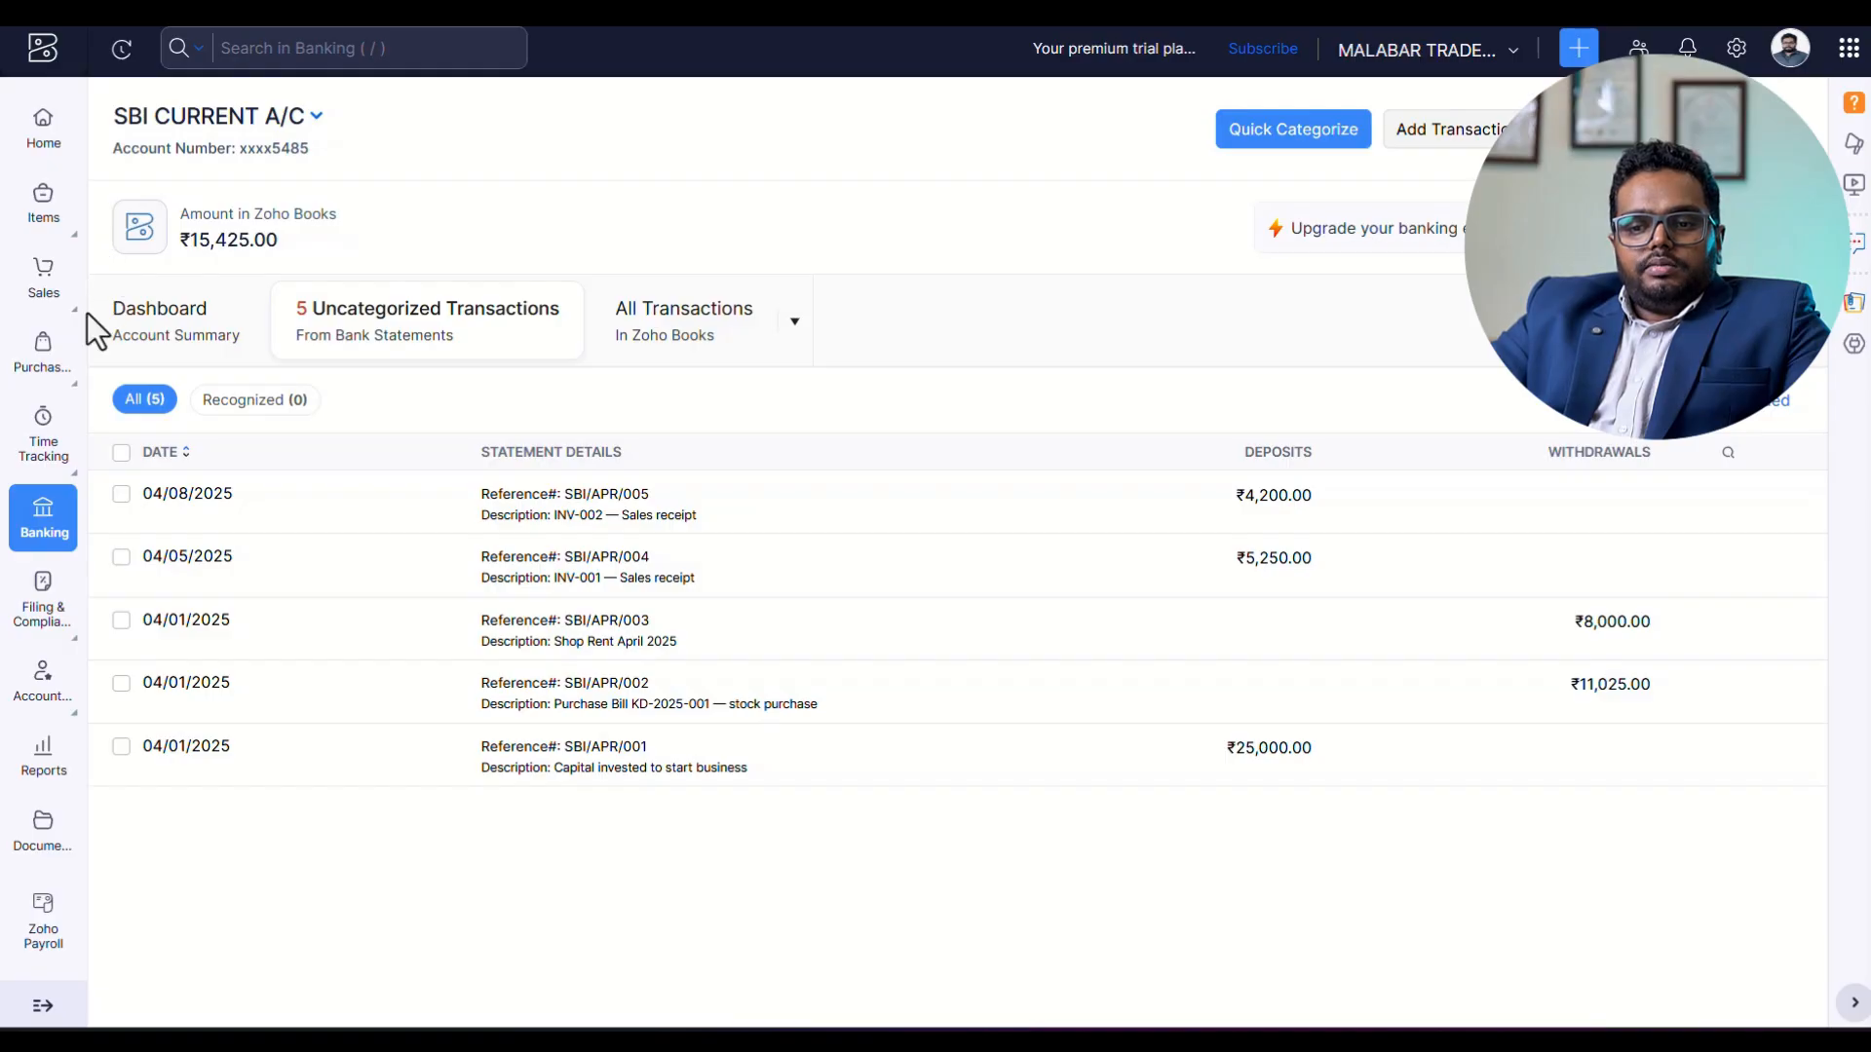
# Look over the SBI CURRENT A/C account summary, including its last manual import and reconciliation details, and return to the uncategorized transactions.
pyautogui.click(125, 343)
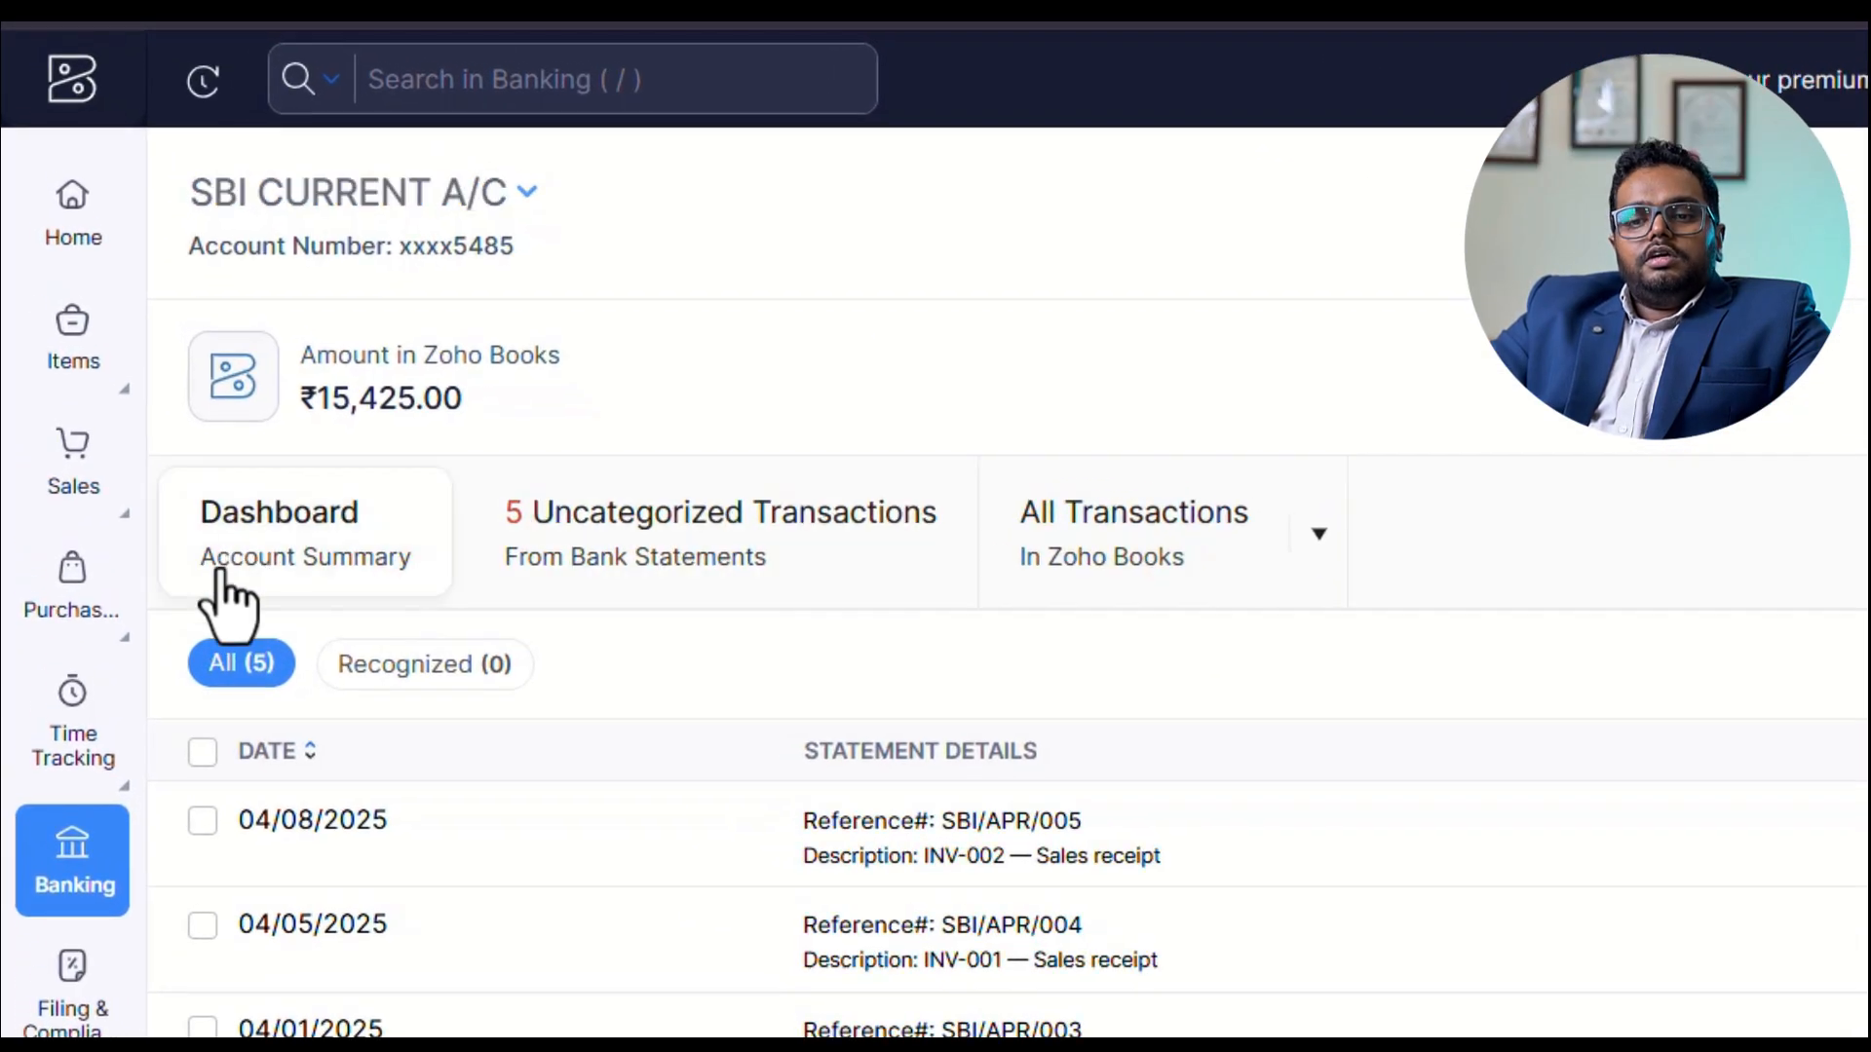
pyautogui.scroll(-3, 799, 779)
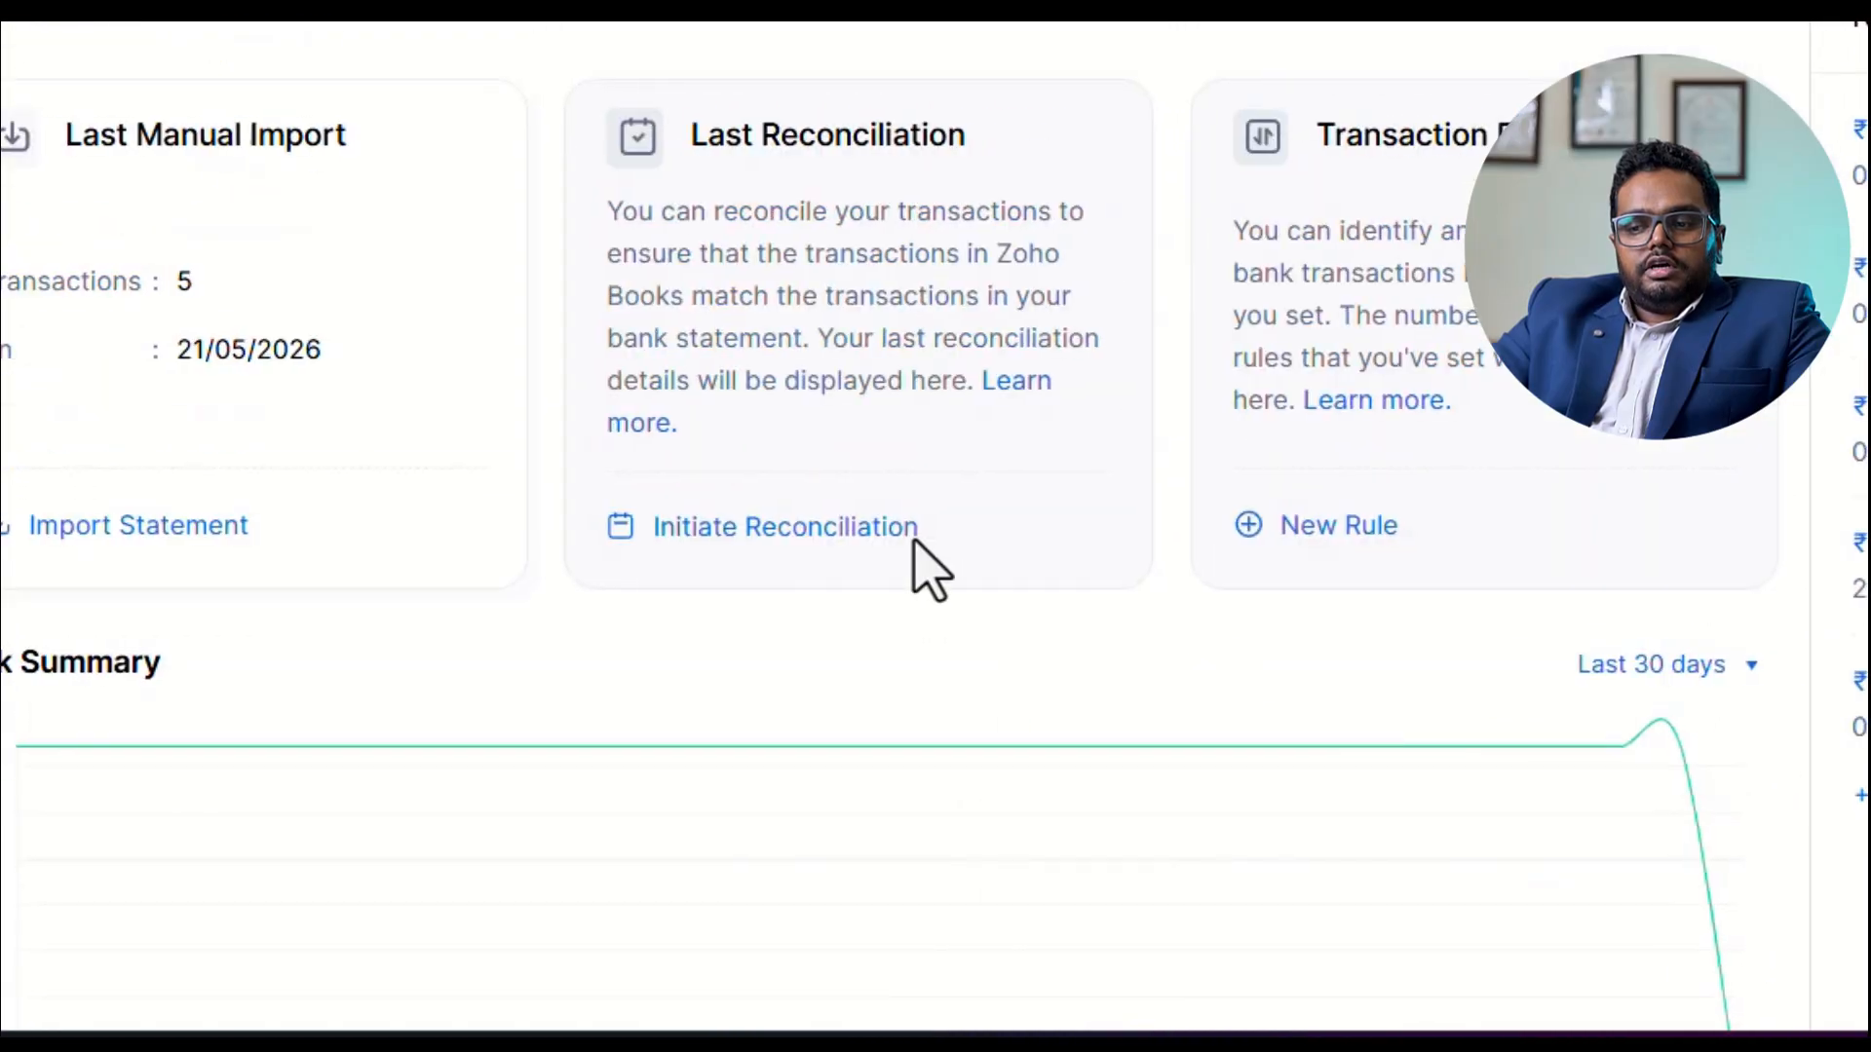
pyautogui.click(639, 542)
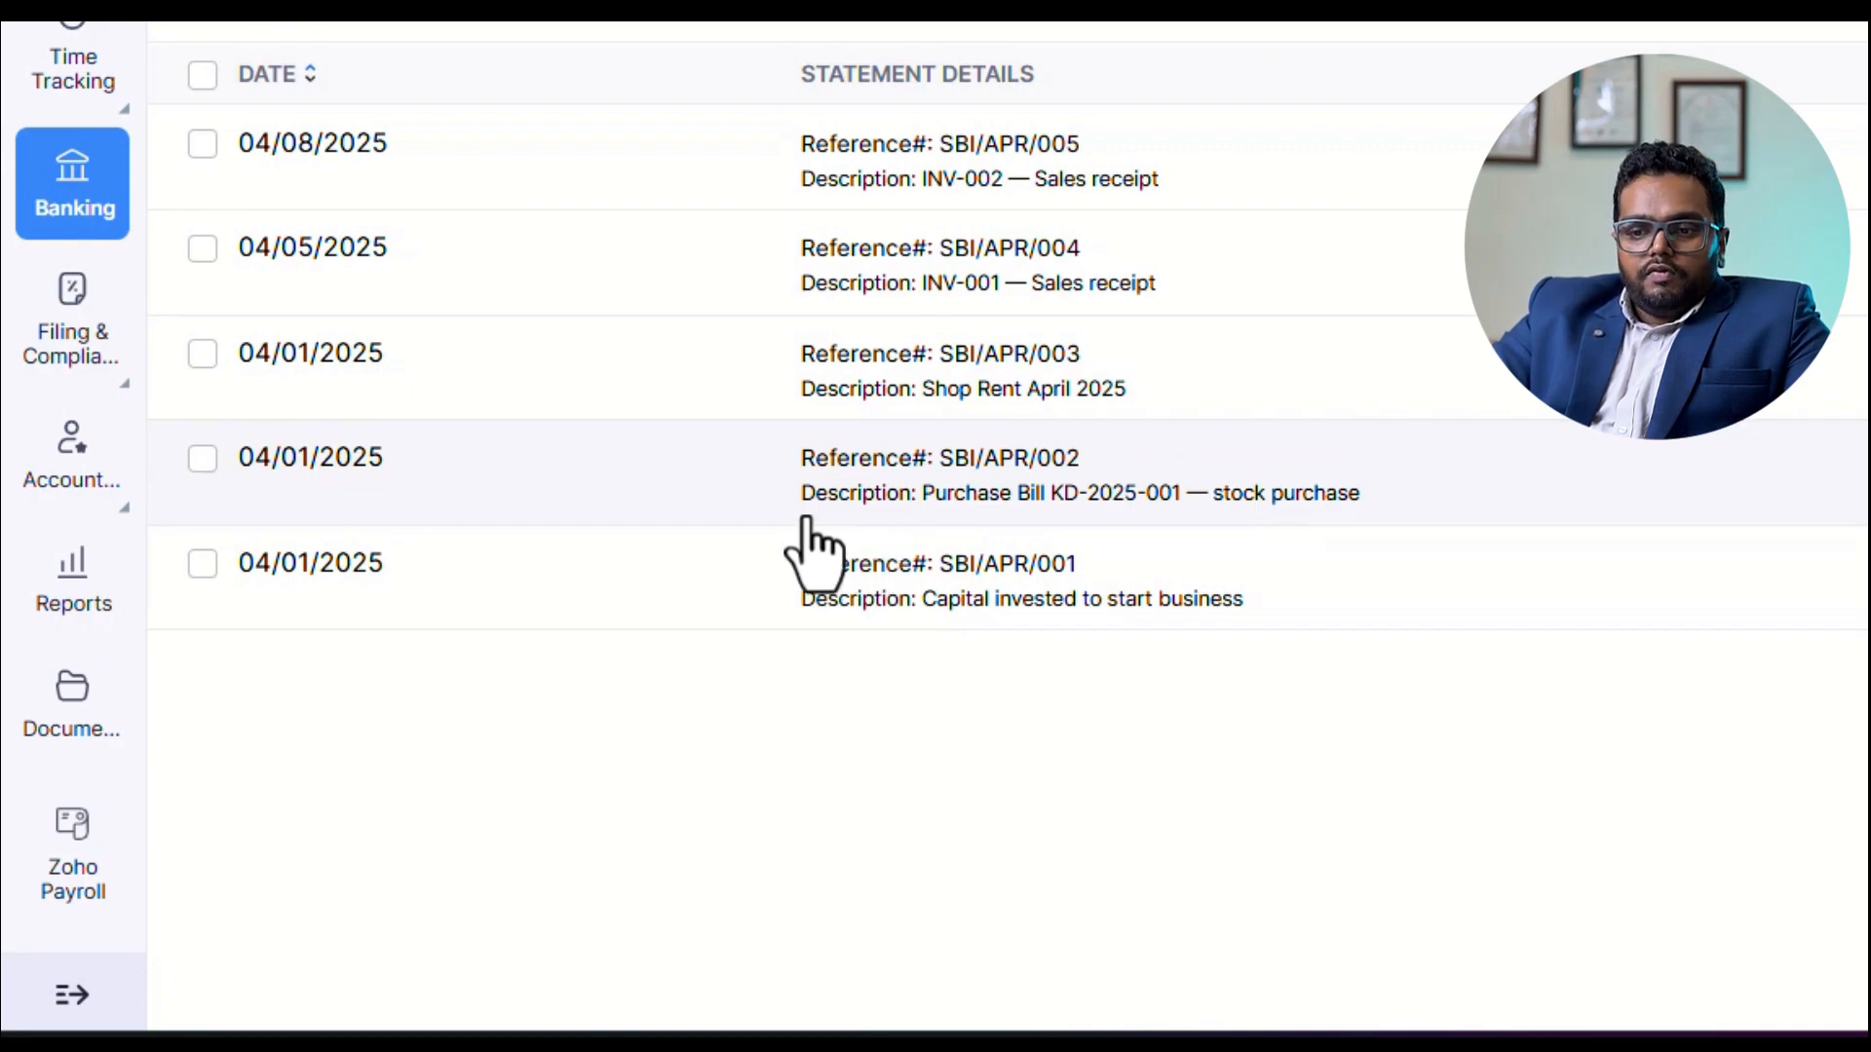
# Compare the imported uncategorized statement lines with all transactions recorded in the books for SBI CURRENT A/C.
pyautogui.click(1121, 512)
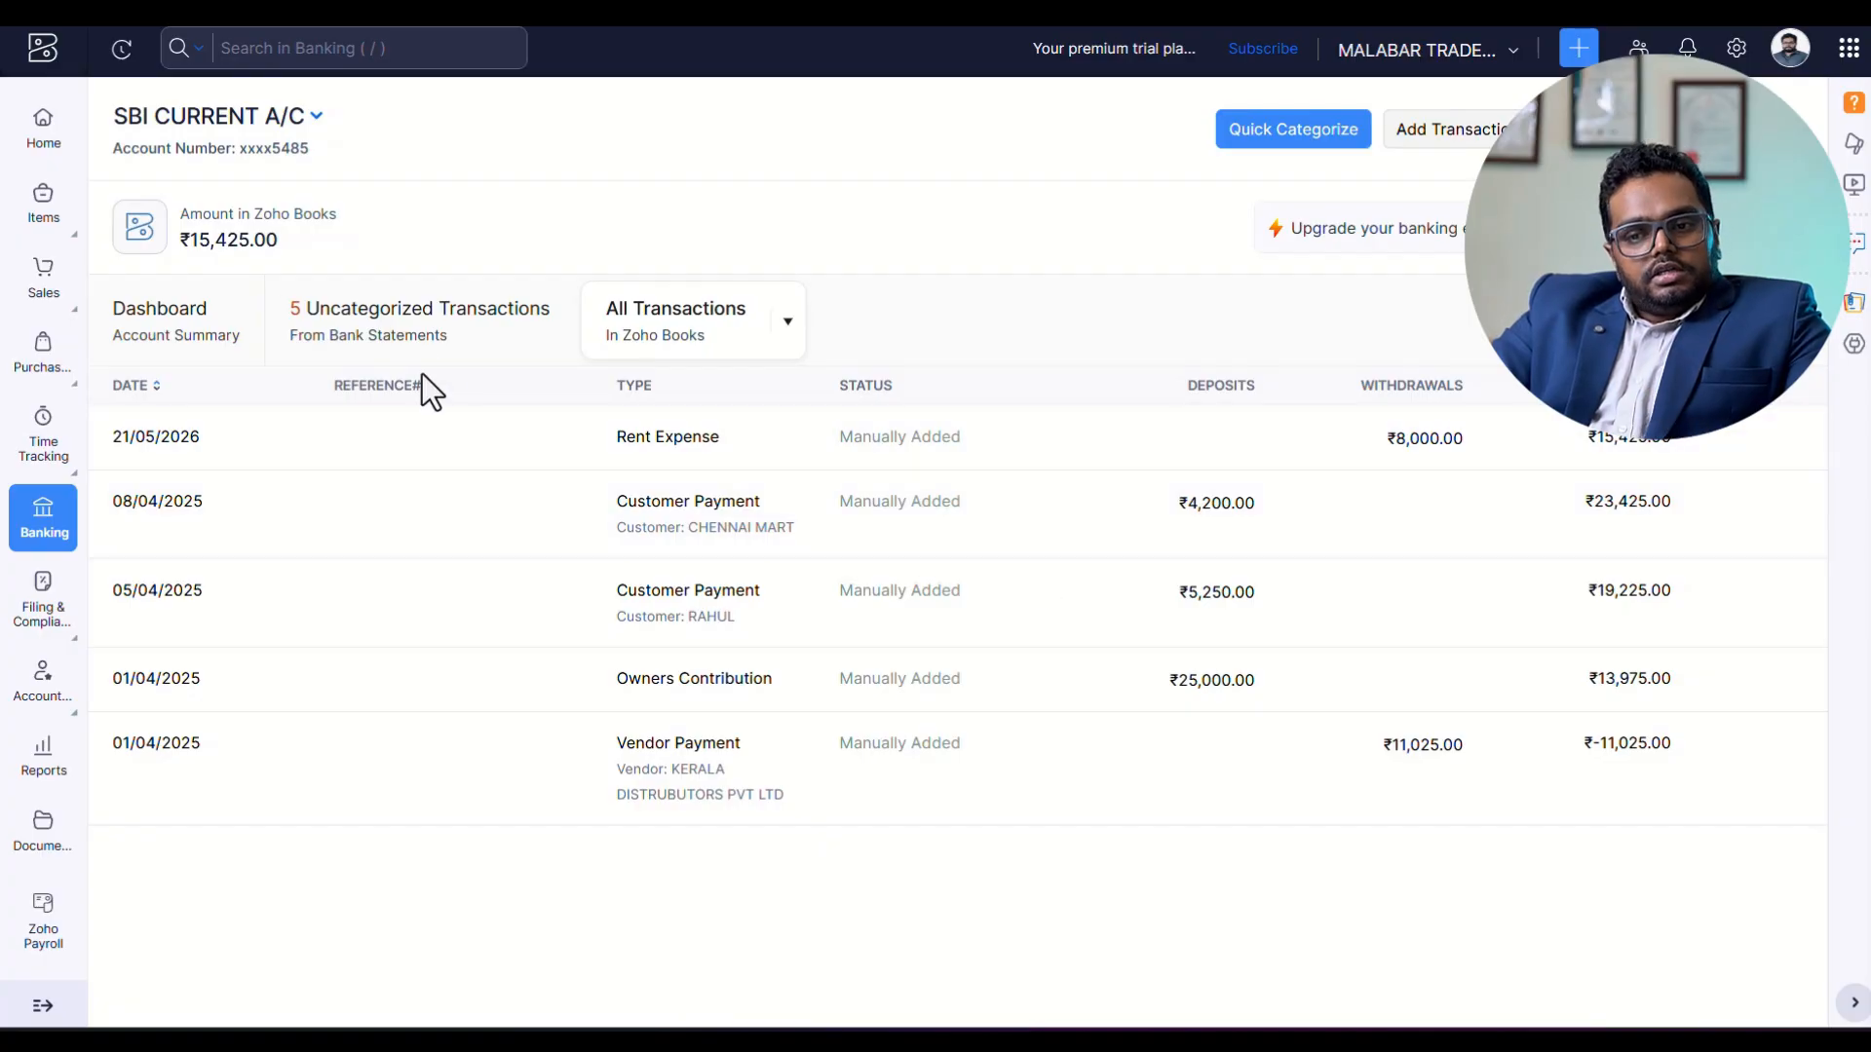
pyautogui.click(430, 349)
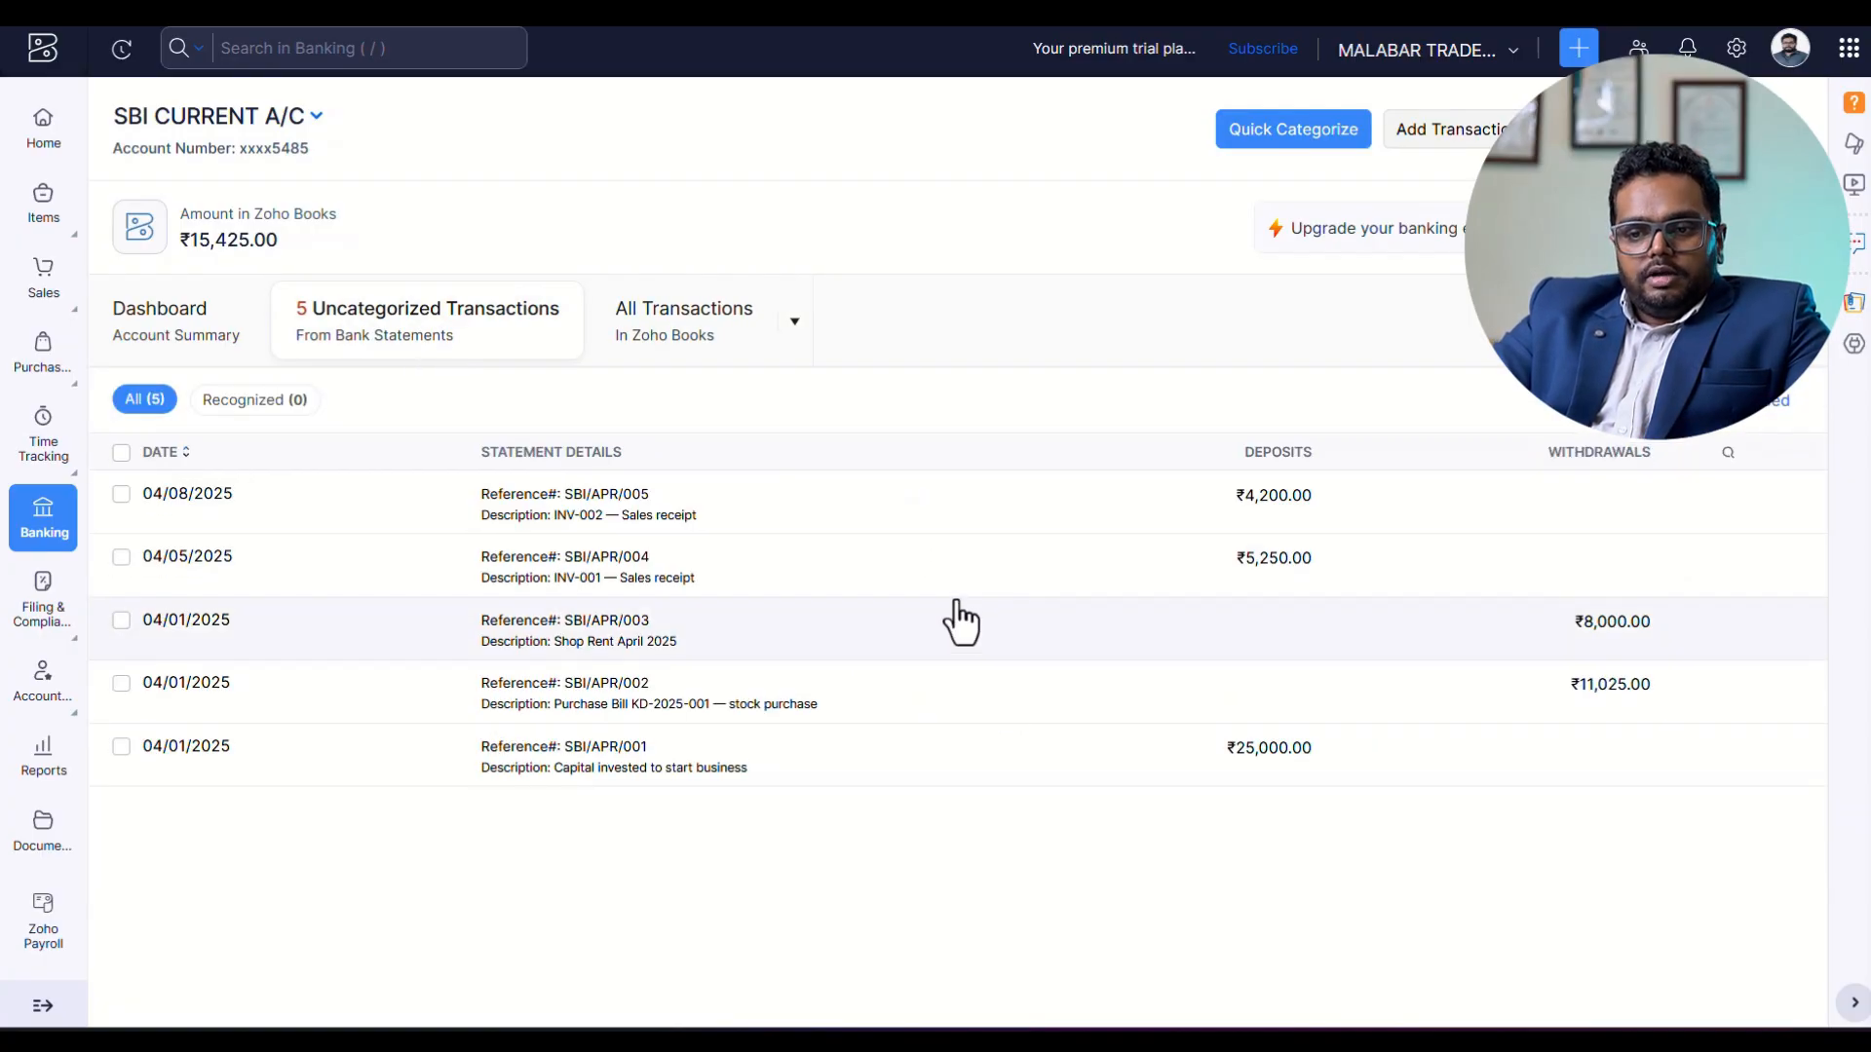
pyautogui.click(685, 321)
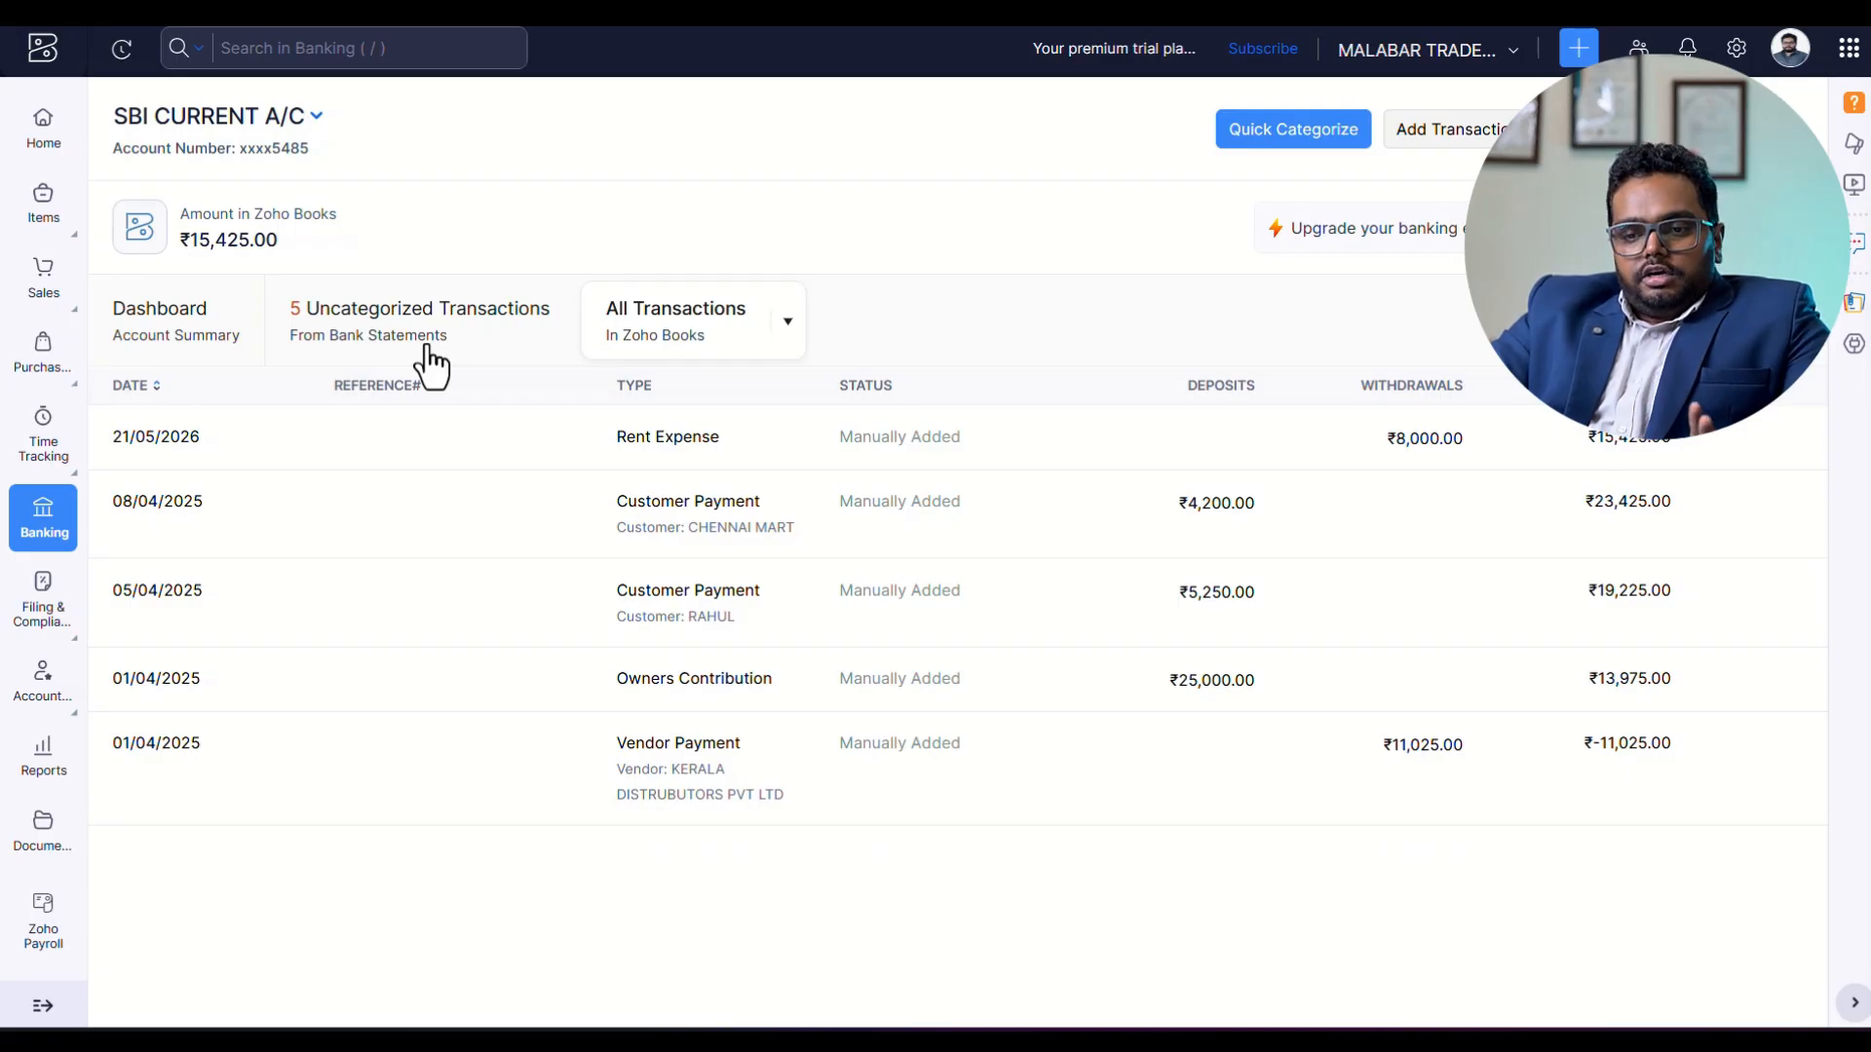
pyautogui.click(371, 333)
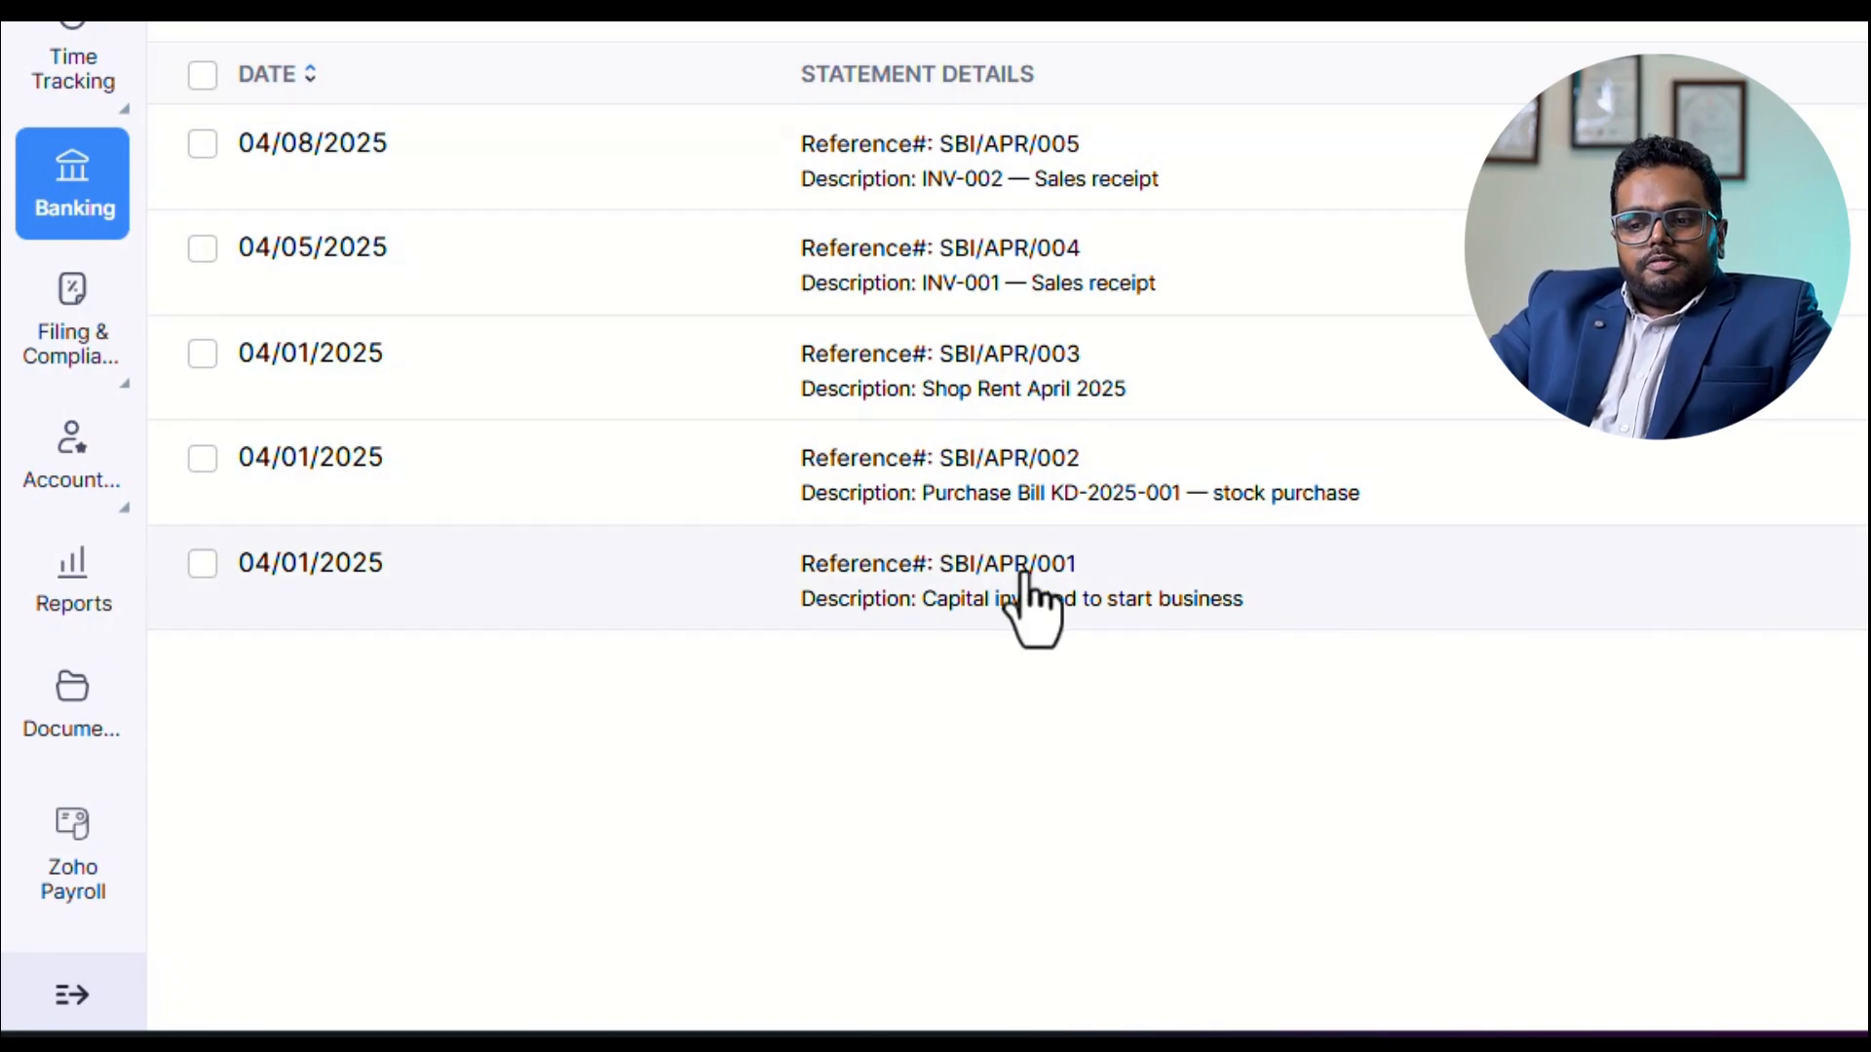
# Match statement line SBI/APR/001 to the ₹25,000 Owners Contribution and SBI/APR/002 to the ₹11,025 vendor payment to KERALA DISTRUBUTORS PVT LTD.
pyautogui.click(1104, 585)
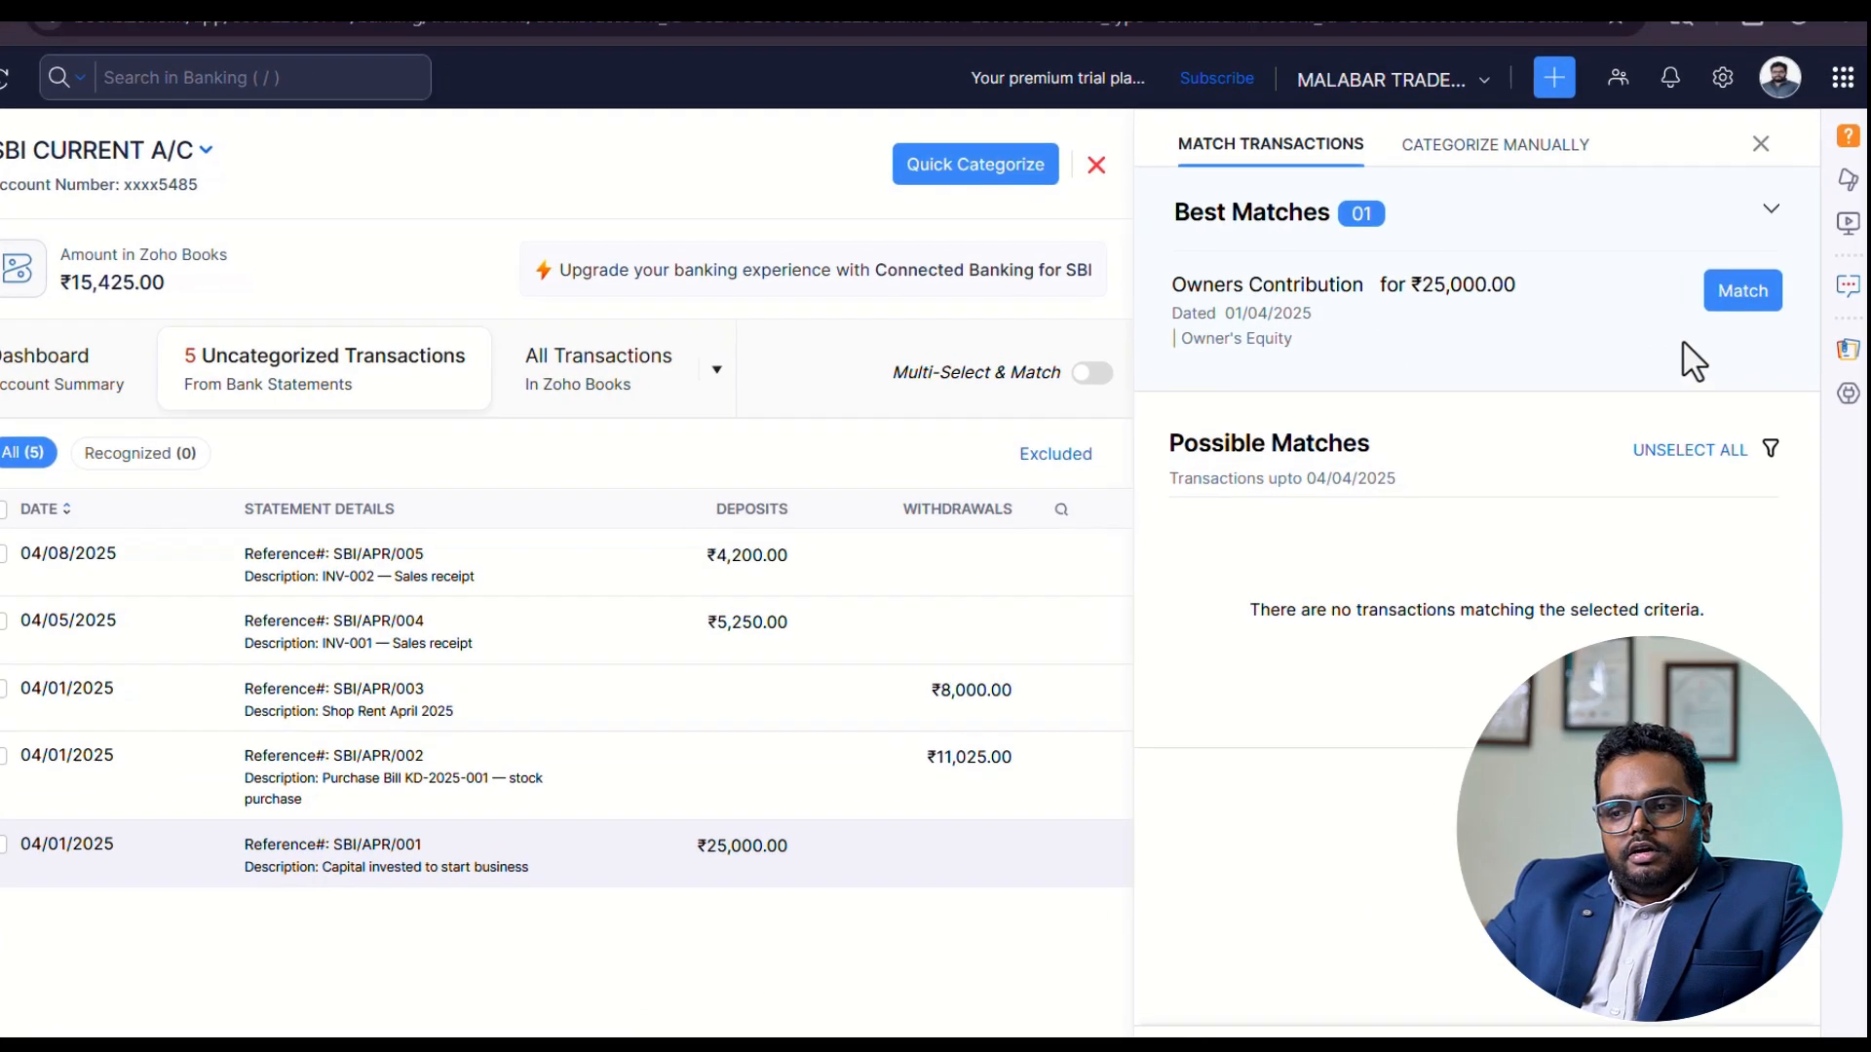
pyautogui.click(1766, 258)
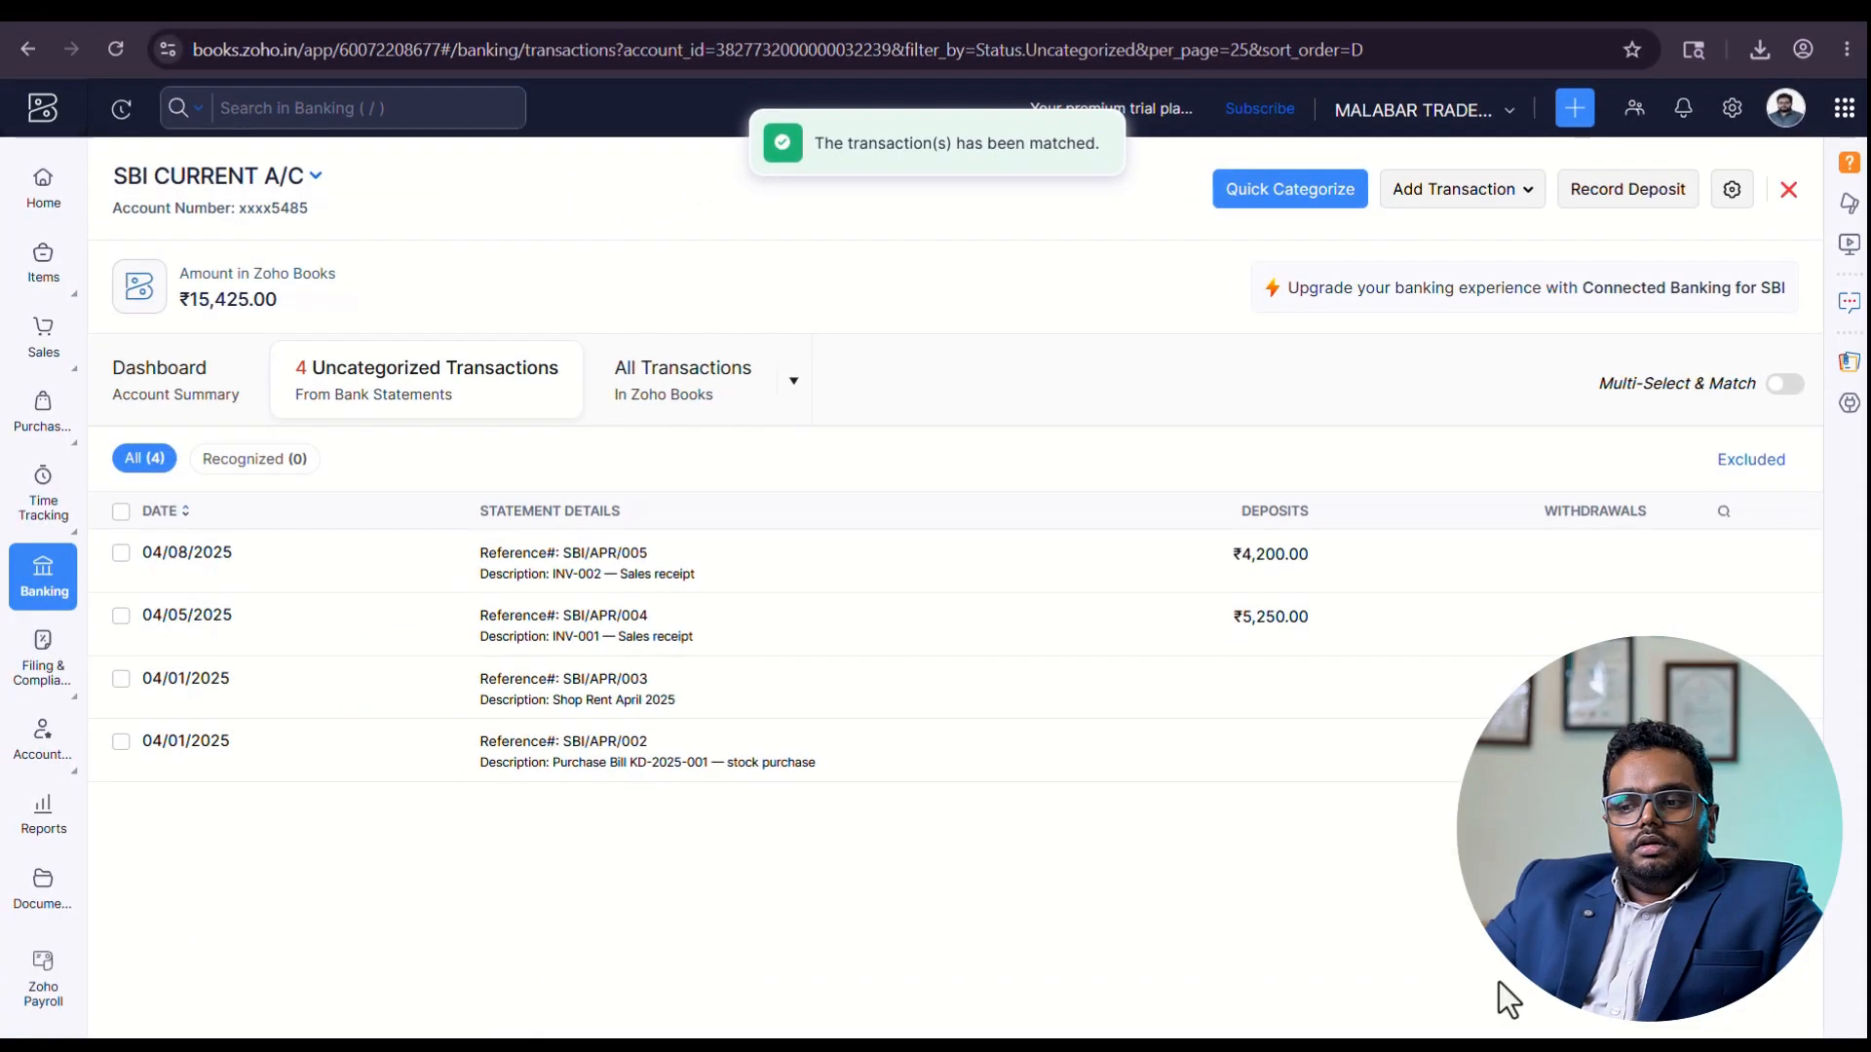
pyautogui.click(535, 791)
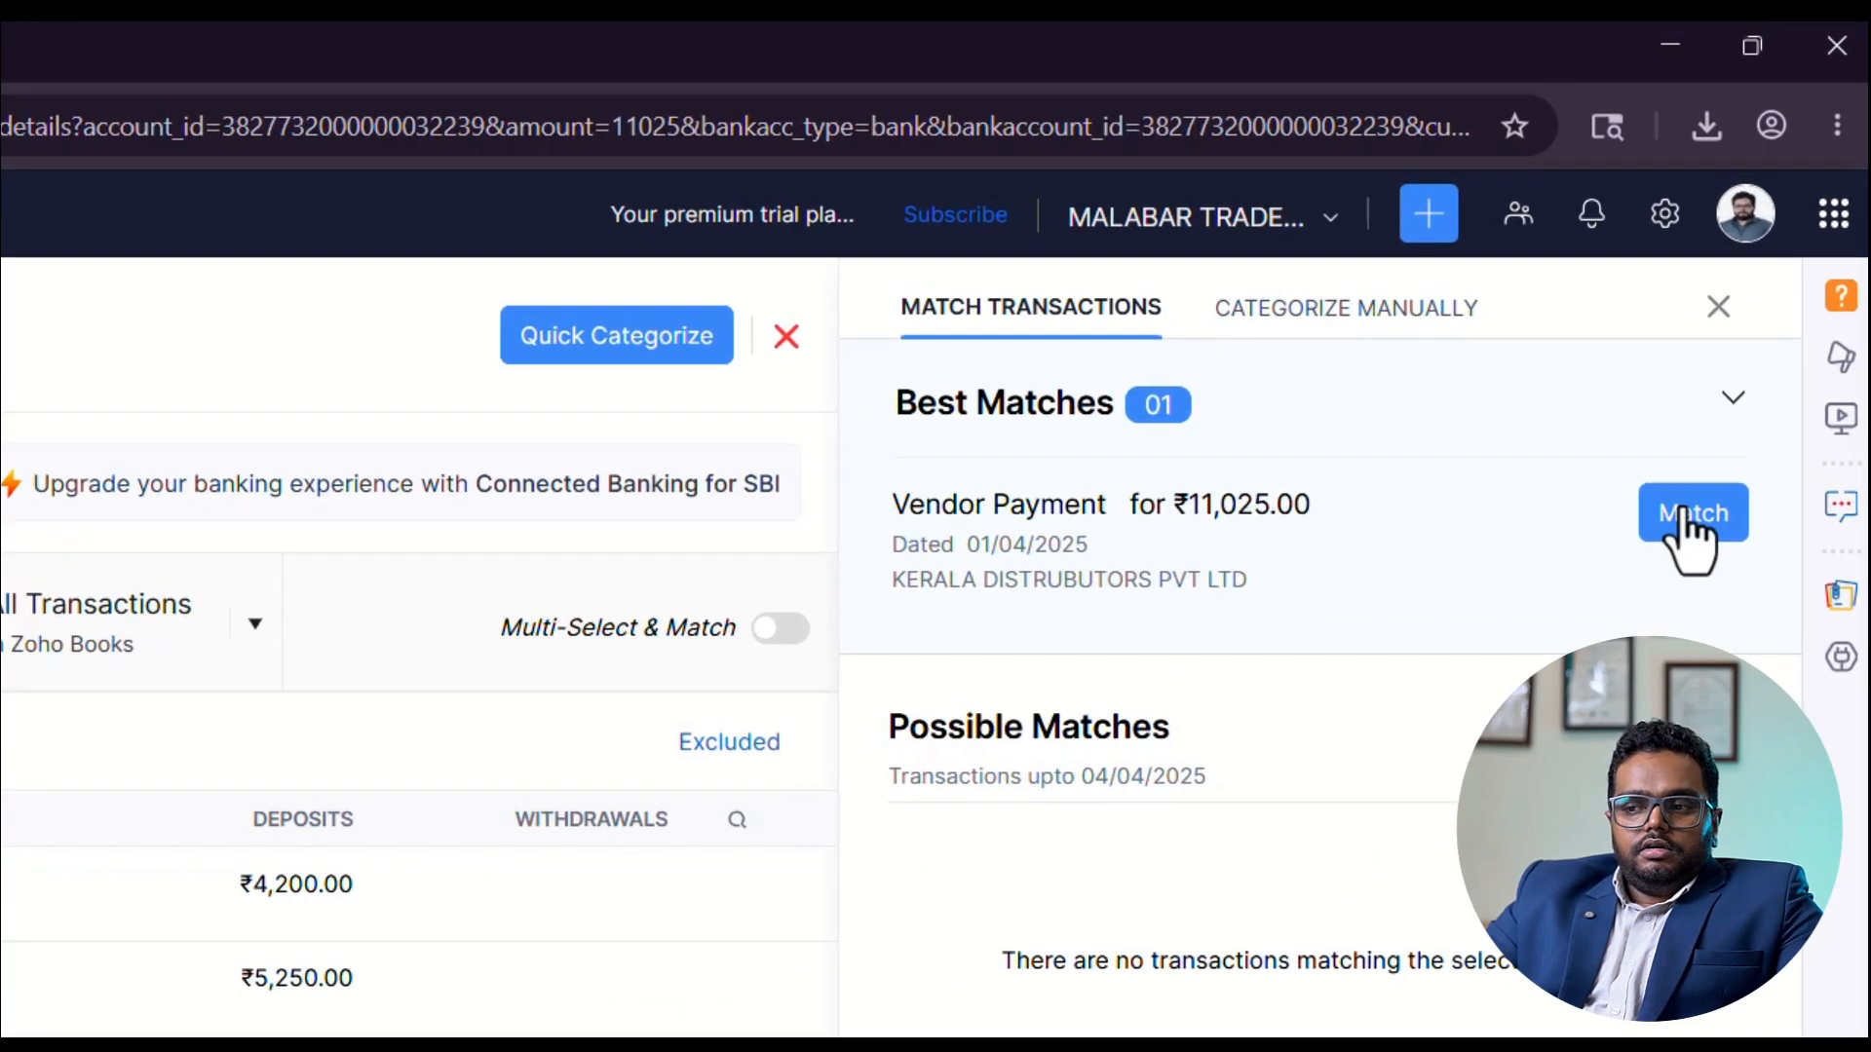
pyautogui.click(1745, 307)
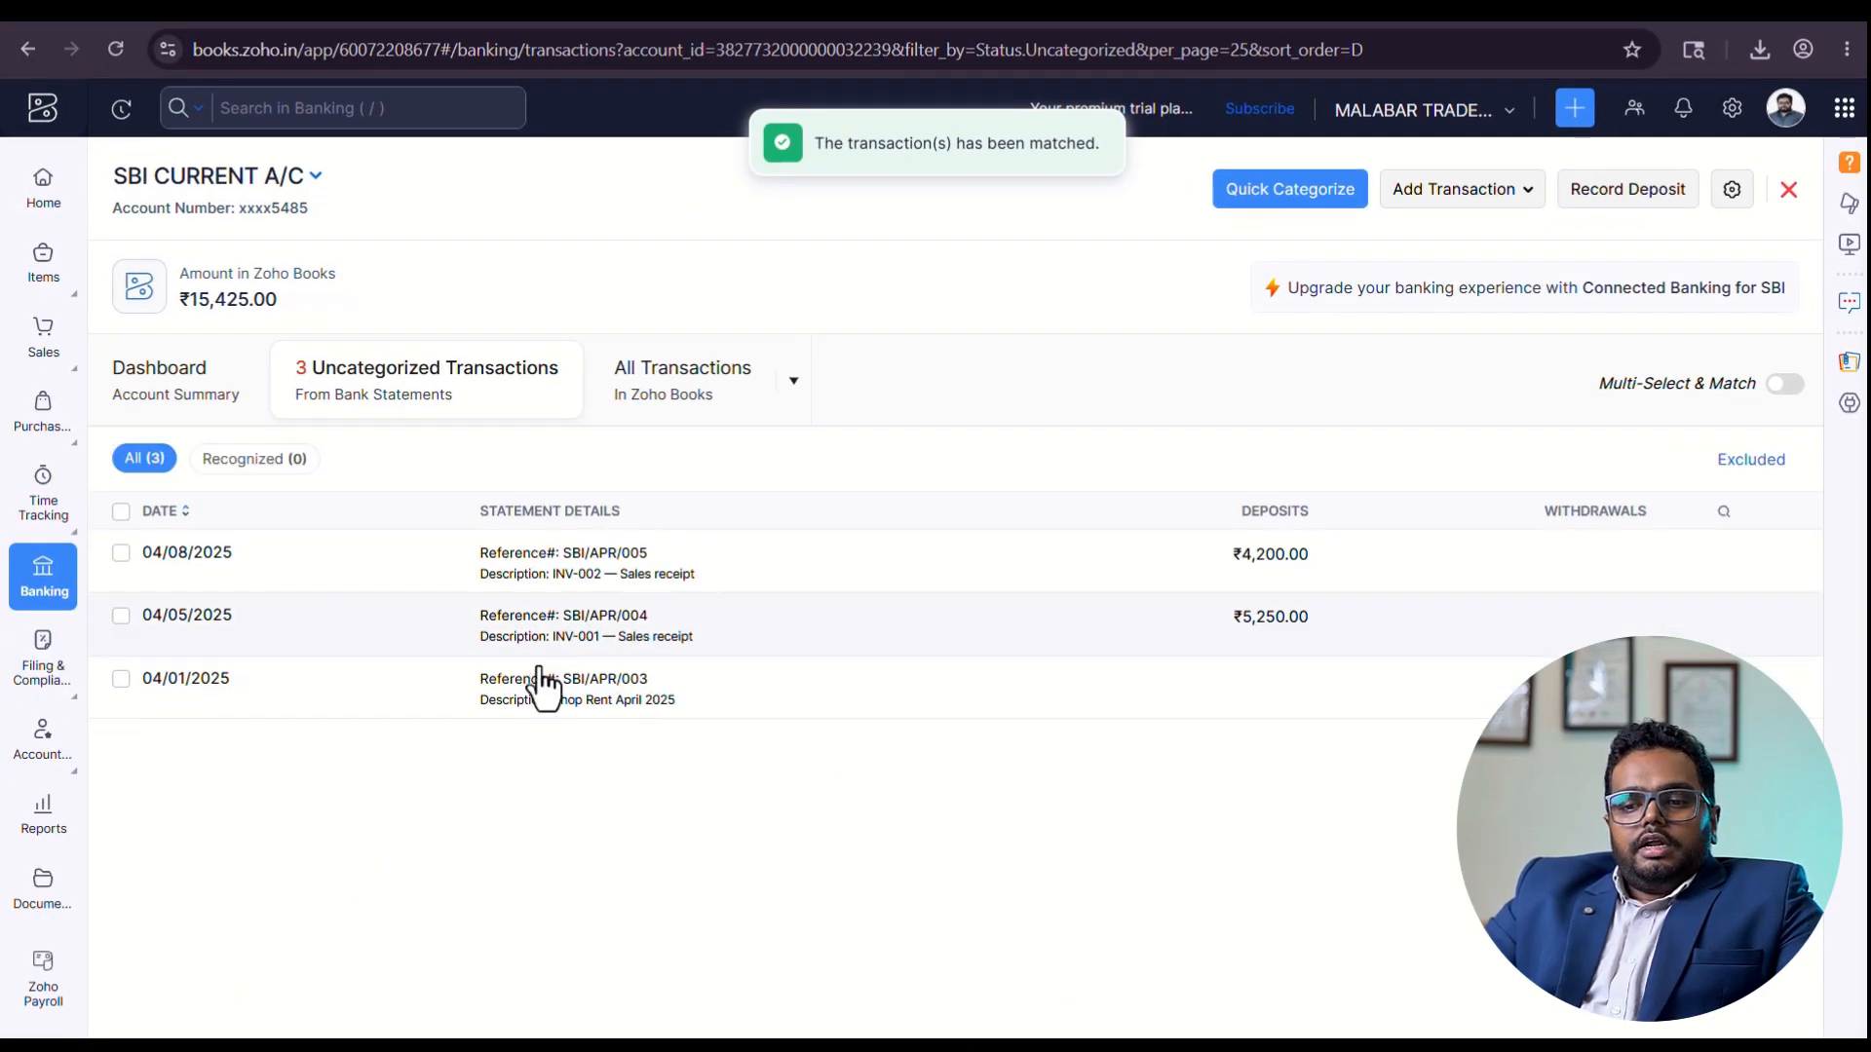
# Match the shop rent withdrawal SBI/APR/003 to the recorded ₹8,000 Rent Expense dated 01/04/2025.
pyautogui.click(542, 687)
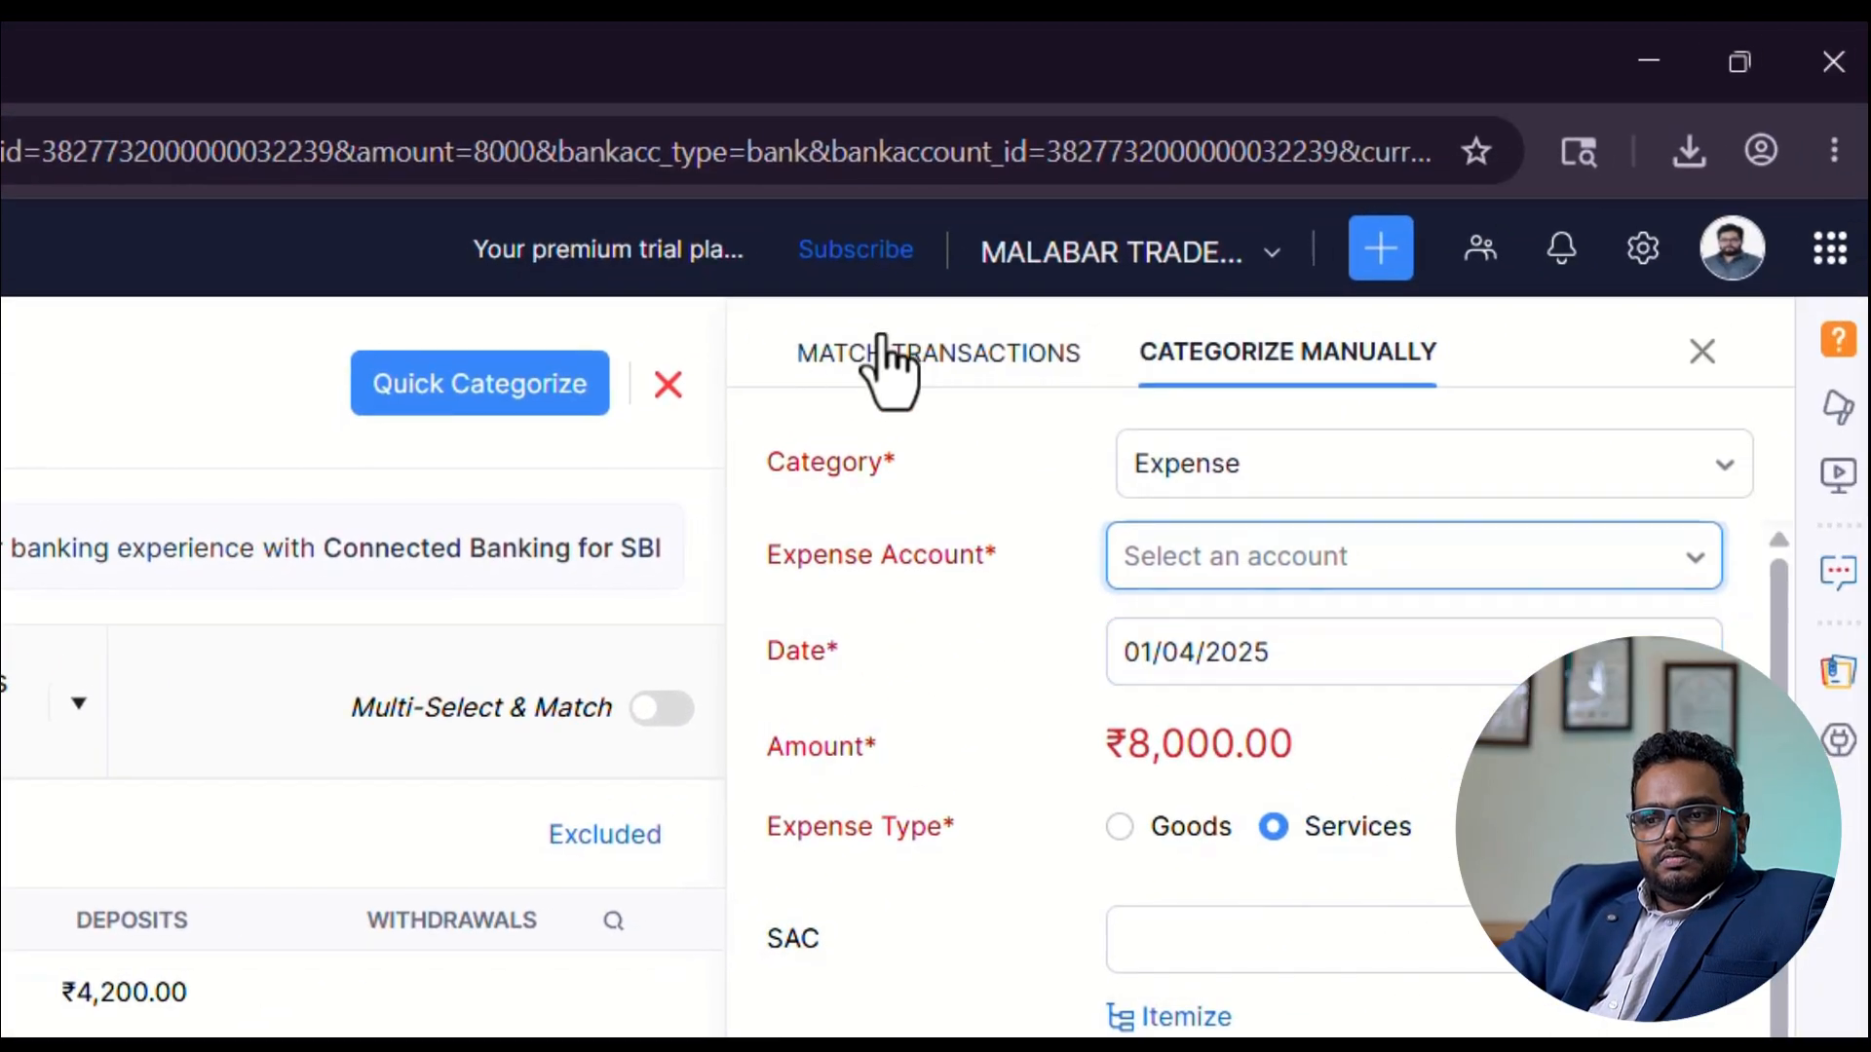
pyautogui.click(882, 351)
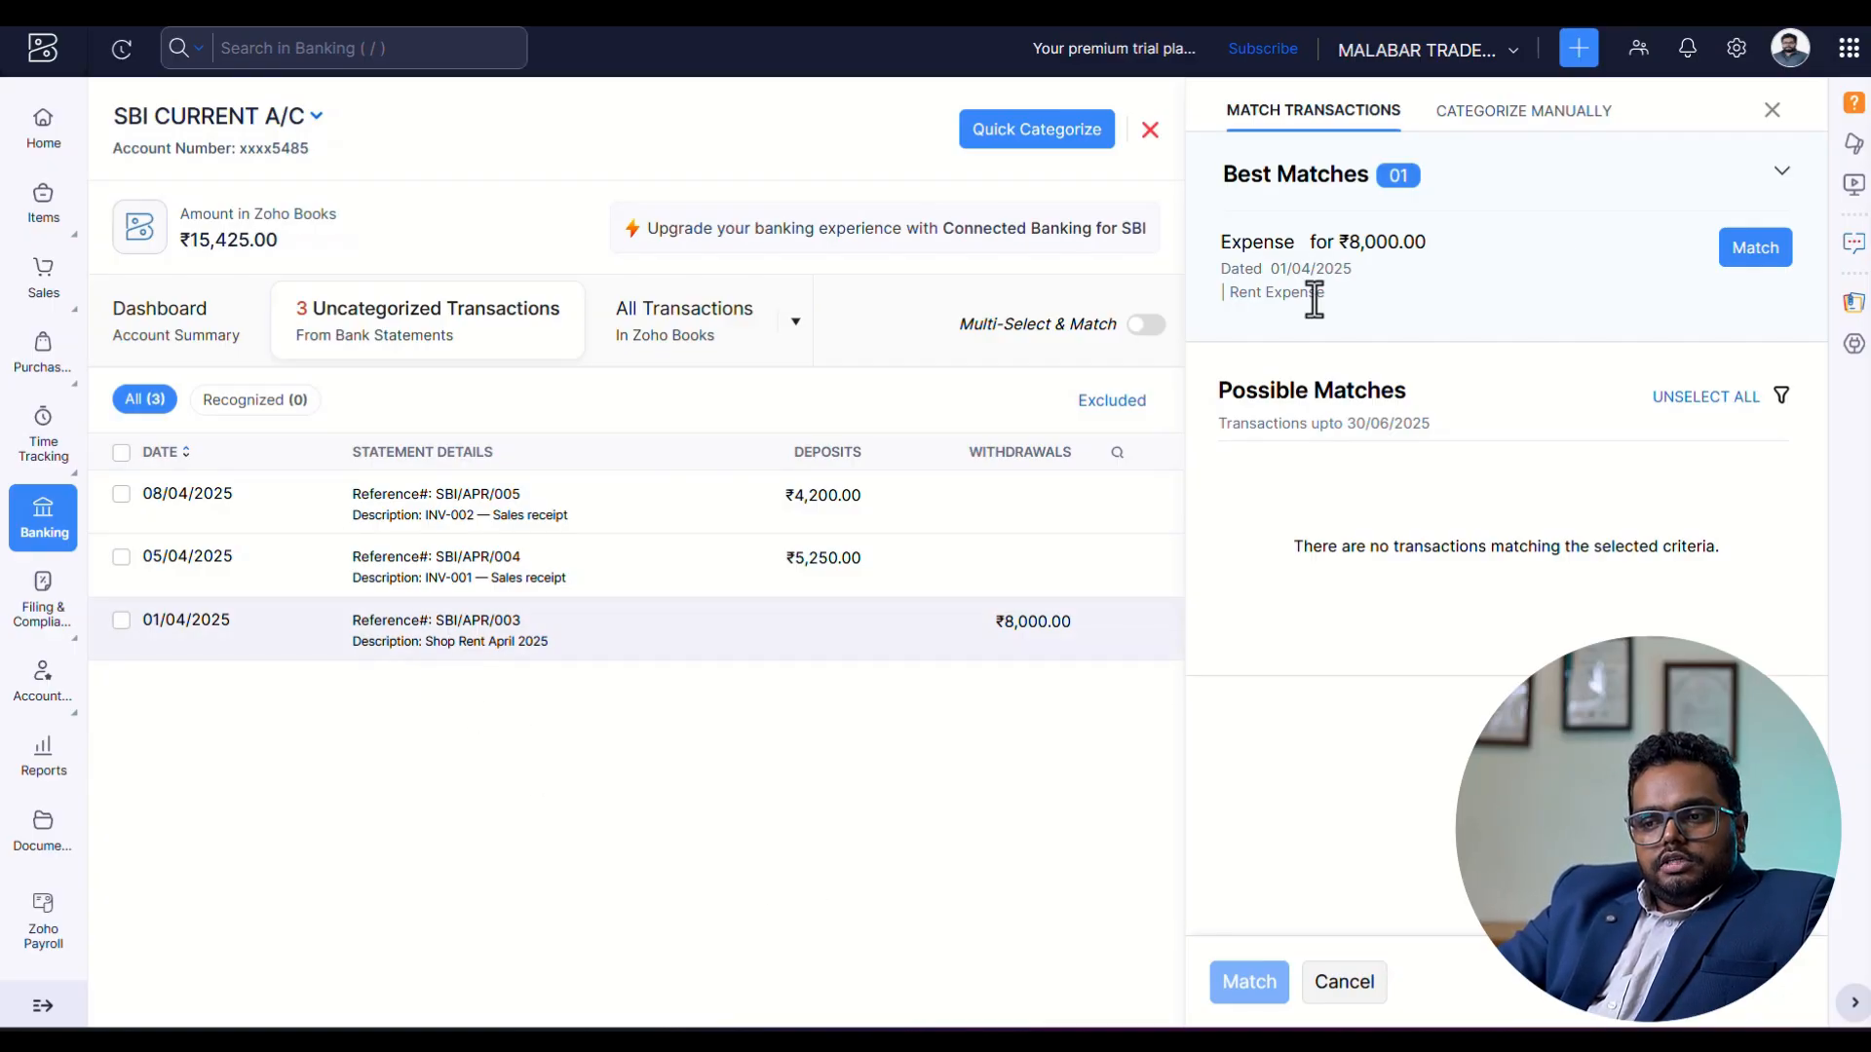
pyautogui.click(1773, 261)
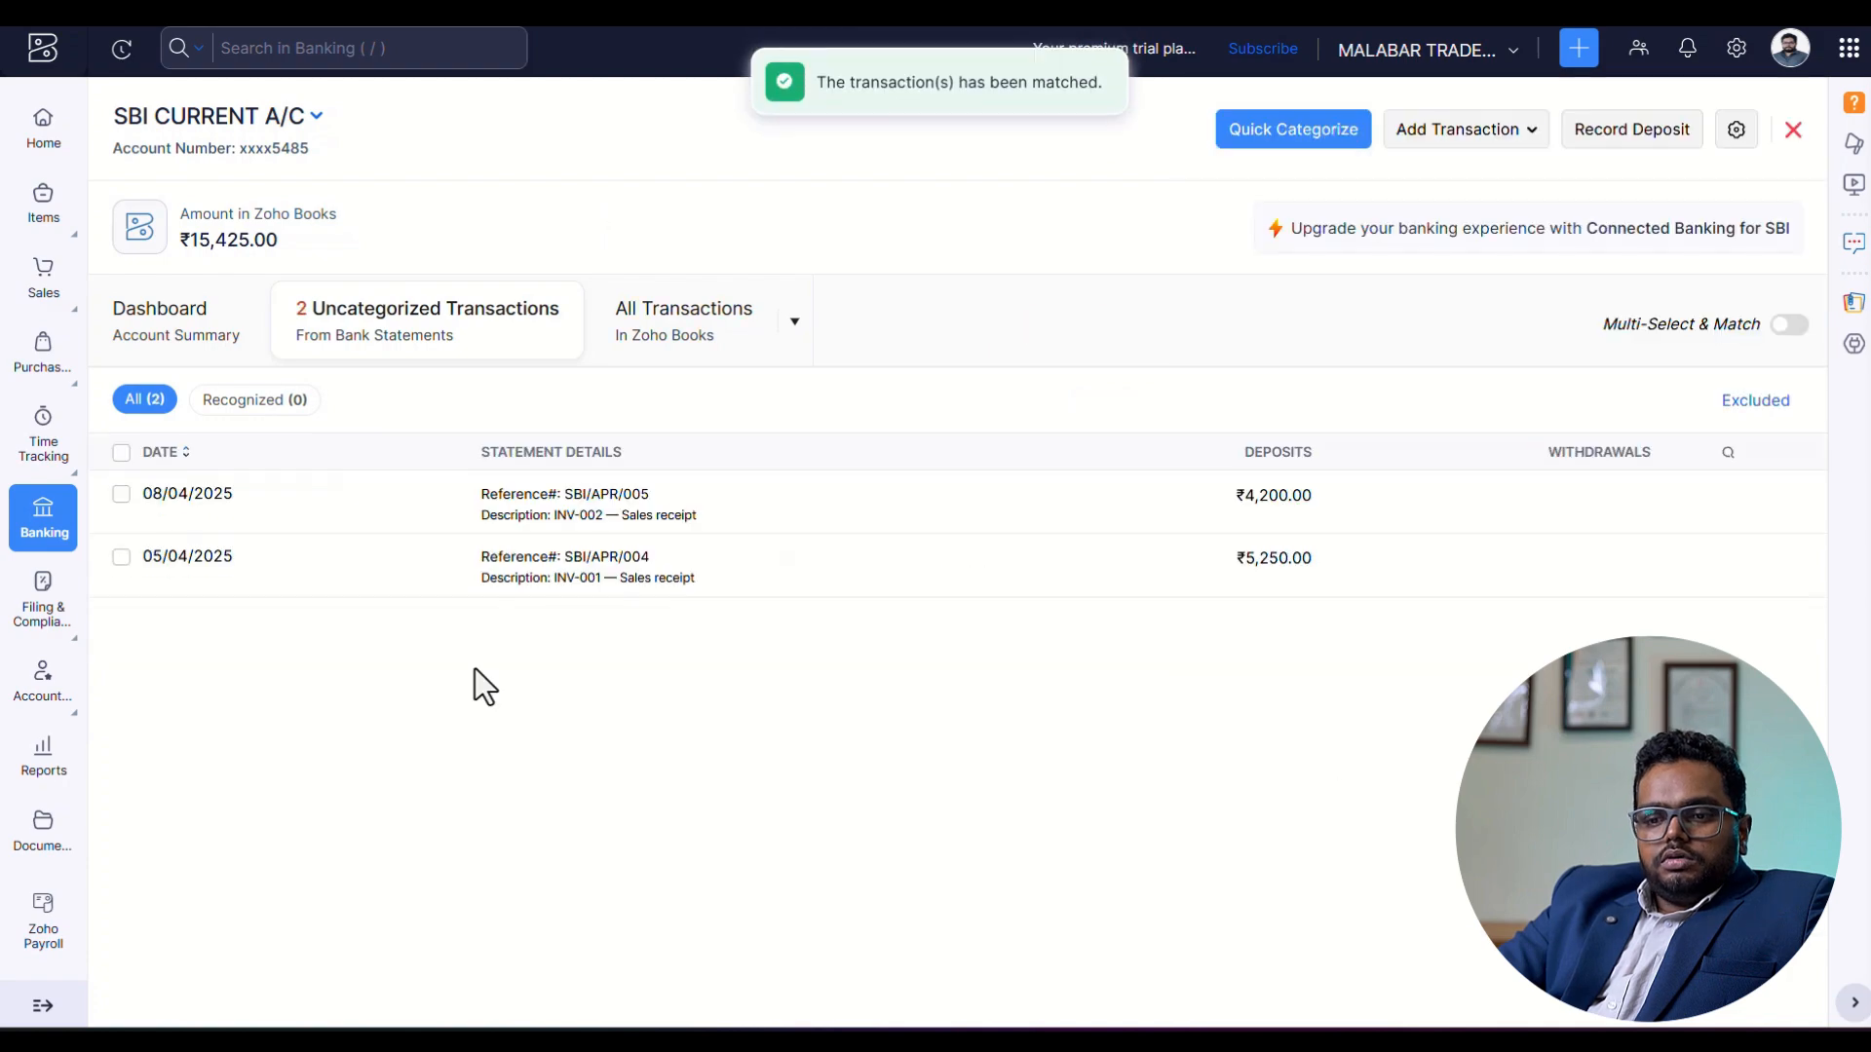
# Match sales receipts SBI/APR/004 and SBI/APR/005 to the customer payments of ₹5,250 and ₹4,200 respectively.
pyautogui.click(552, 577)
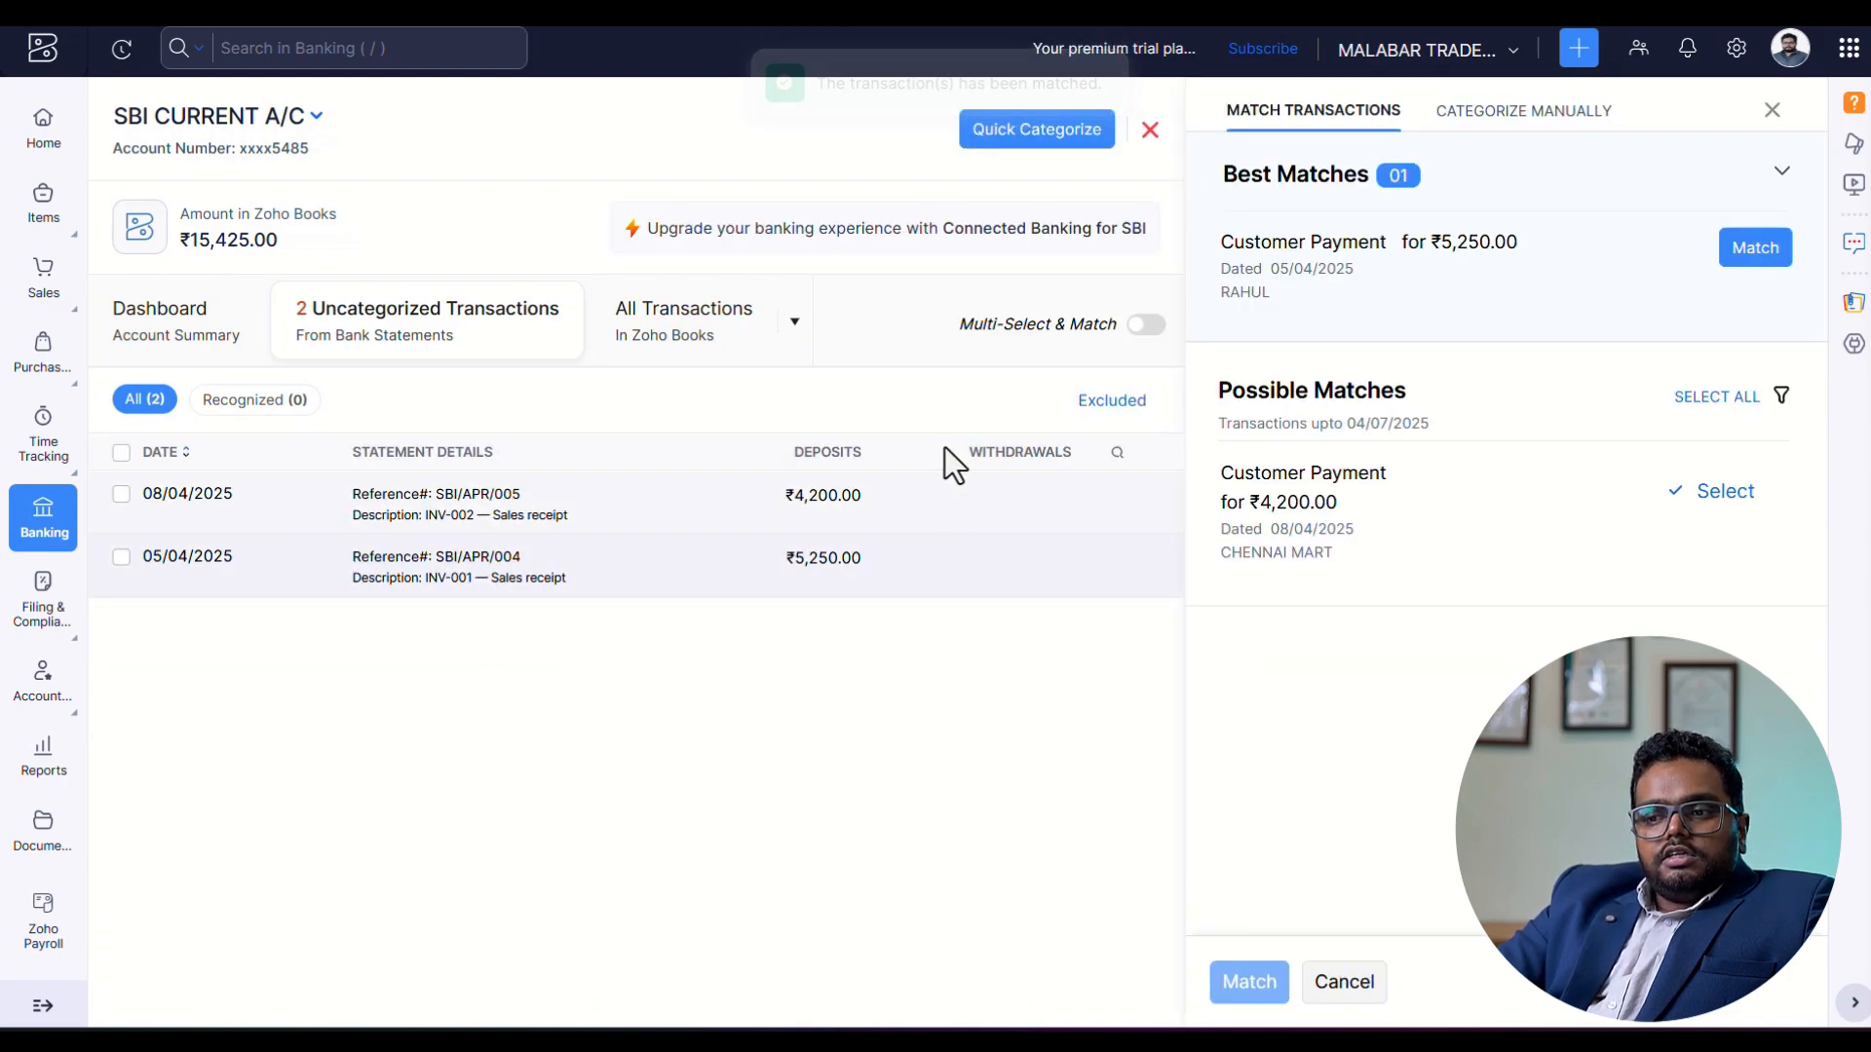
pyautogui.click(1753, 261)
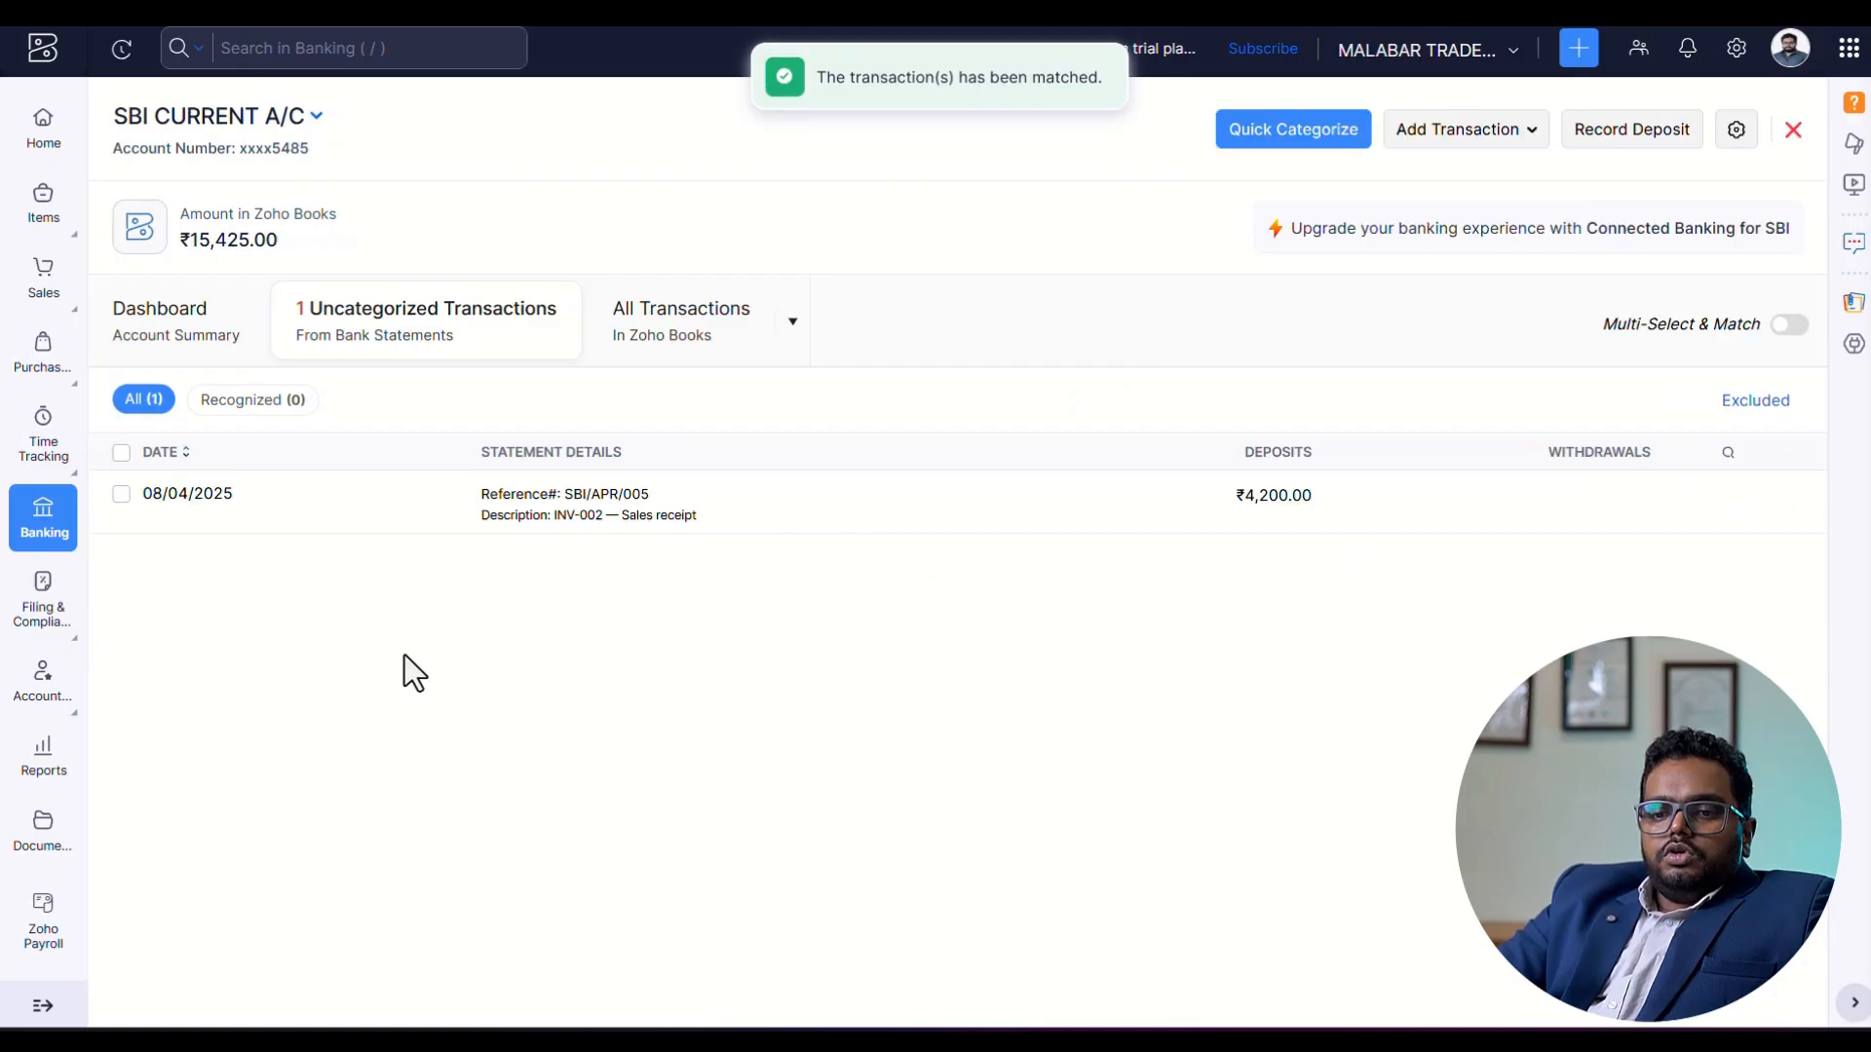
pyautogui.click(331, 511)
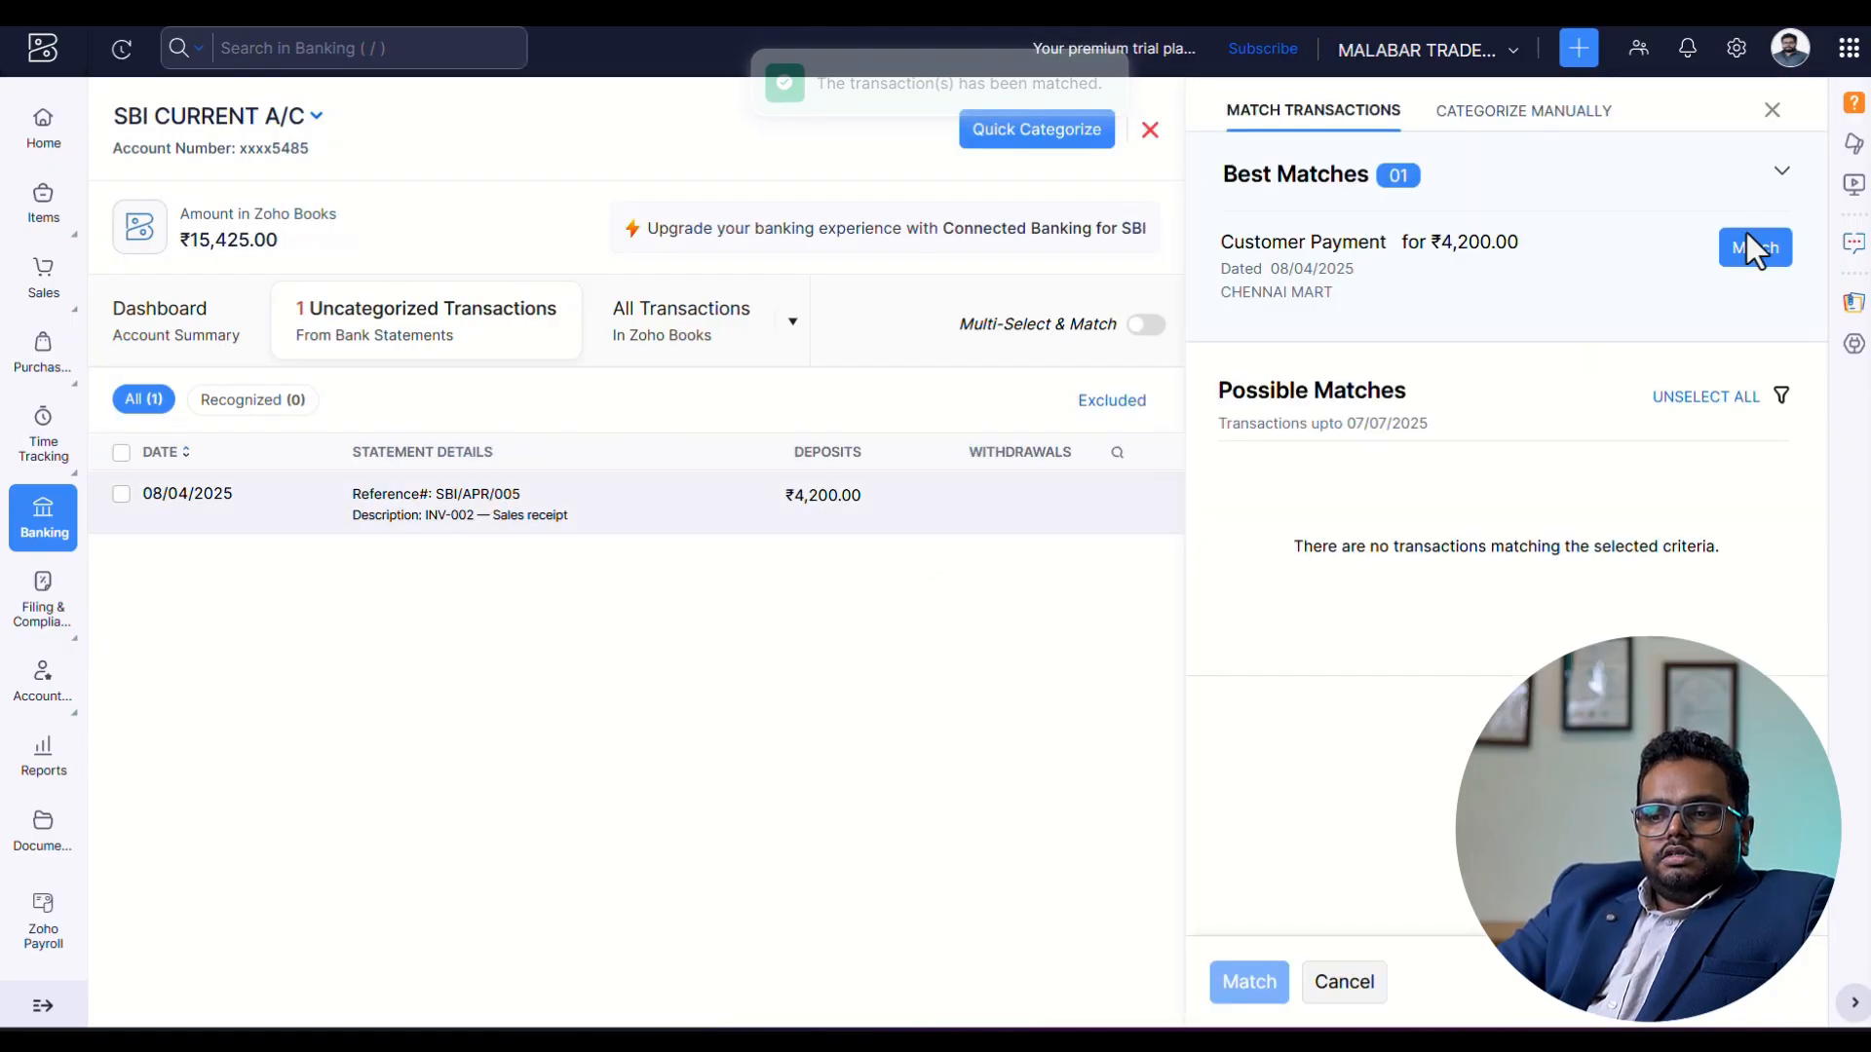
pyautogui.click(1753, 261)
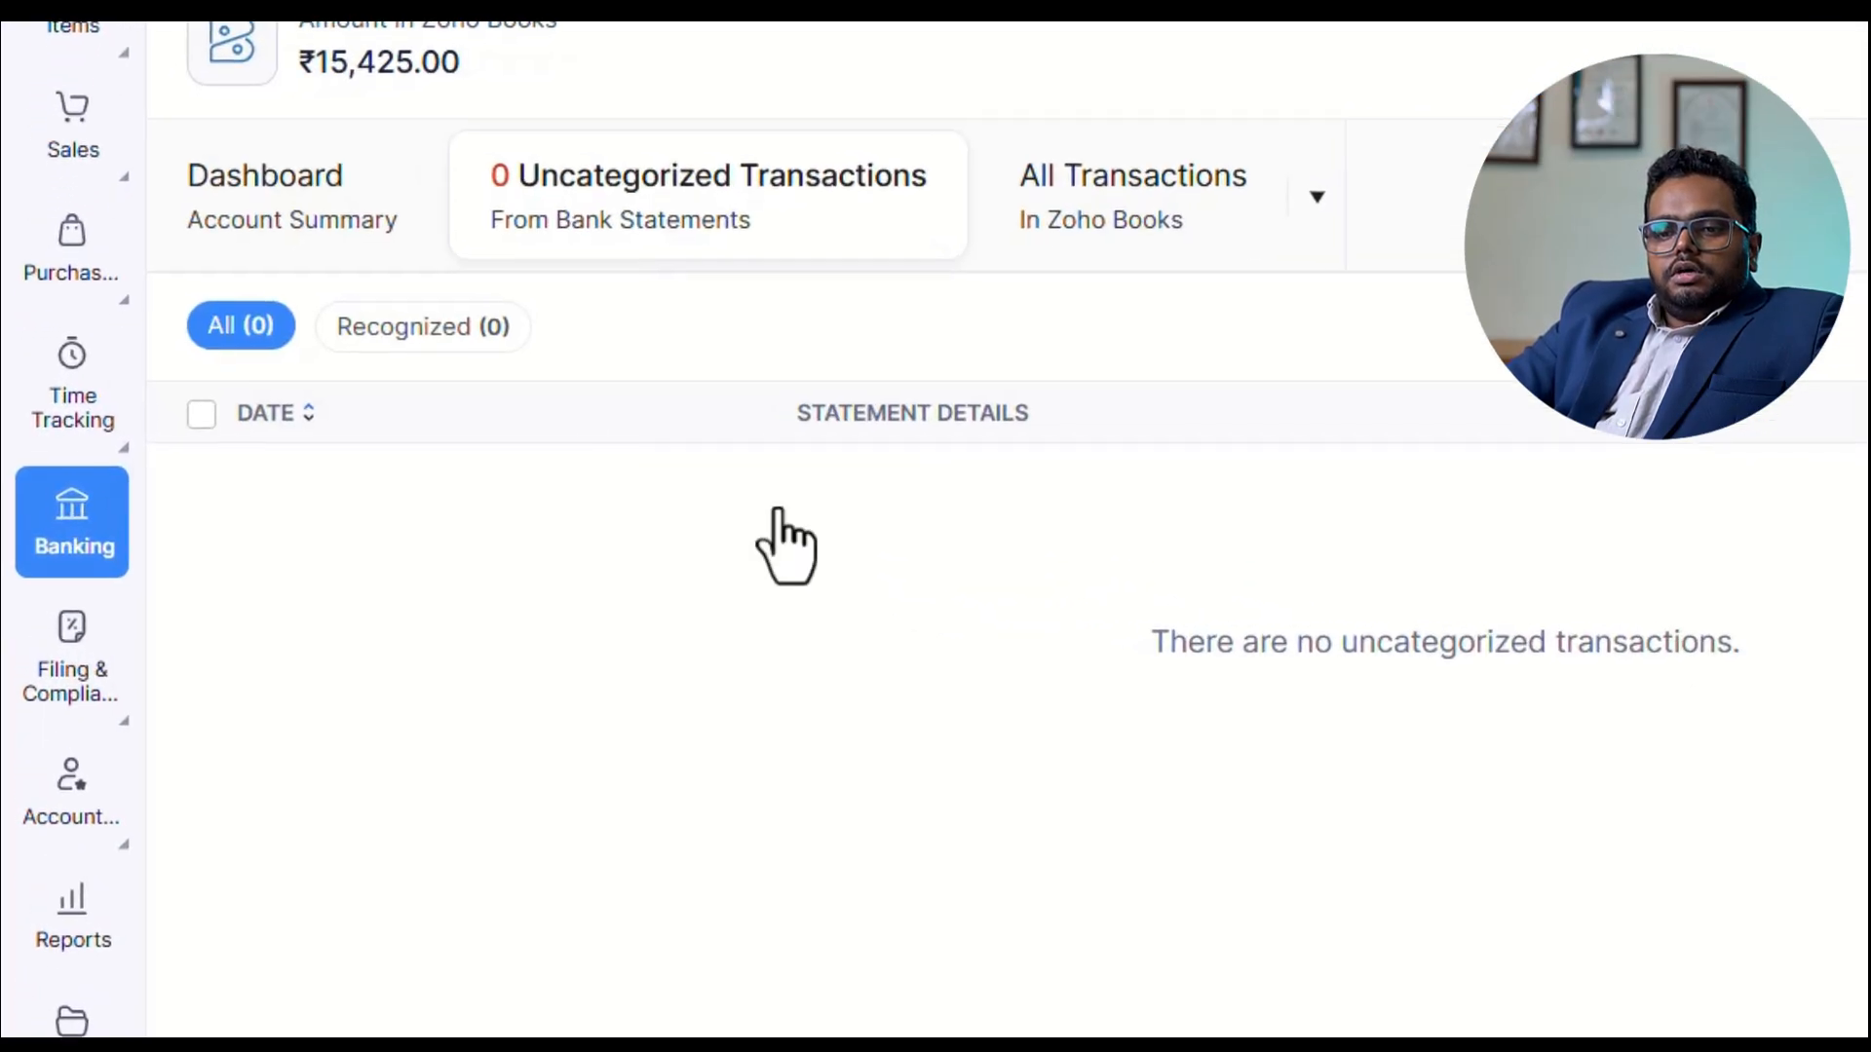
# Check the bank and book balances of all accounts in the banking overview.
pyautogui.click(60, 560)
pyautogui.scroll(-5, 1365, 760)
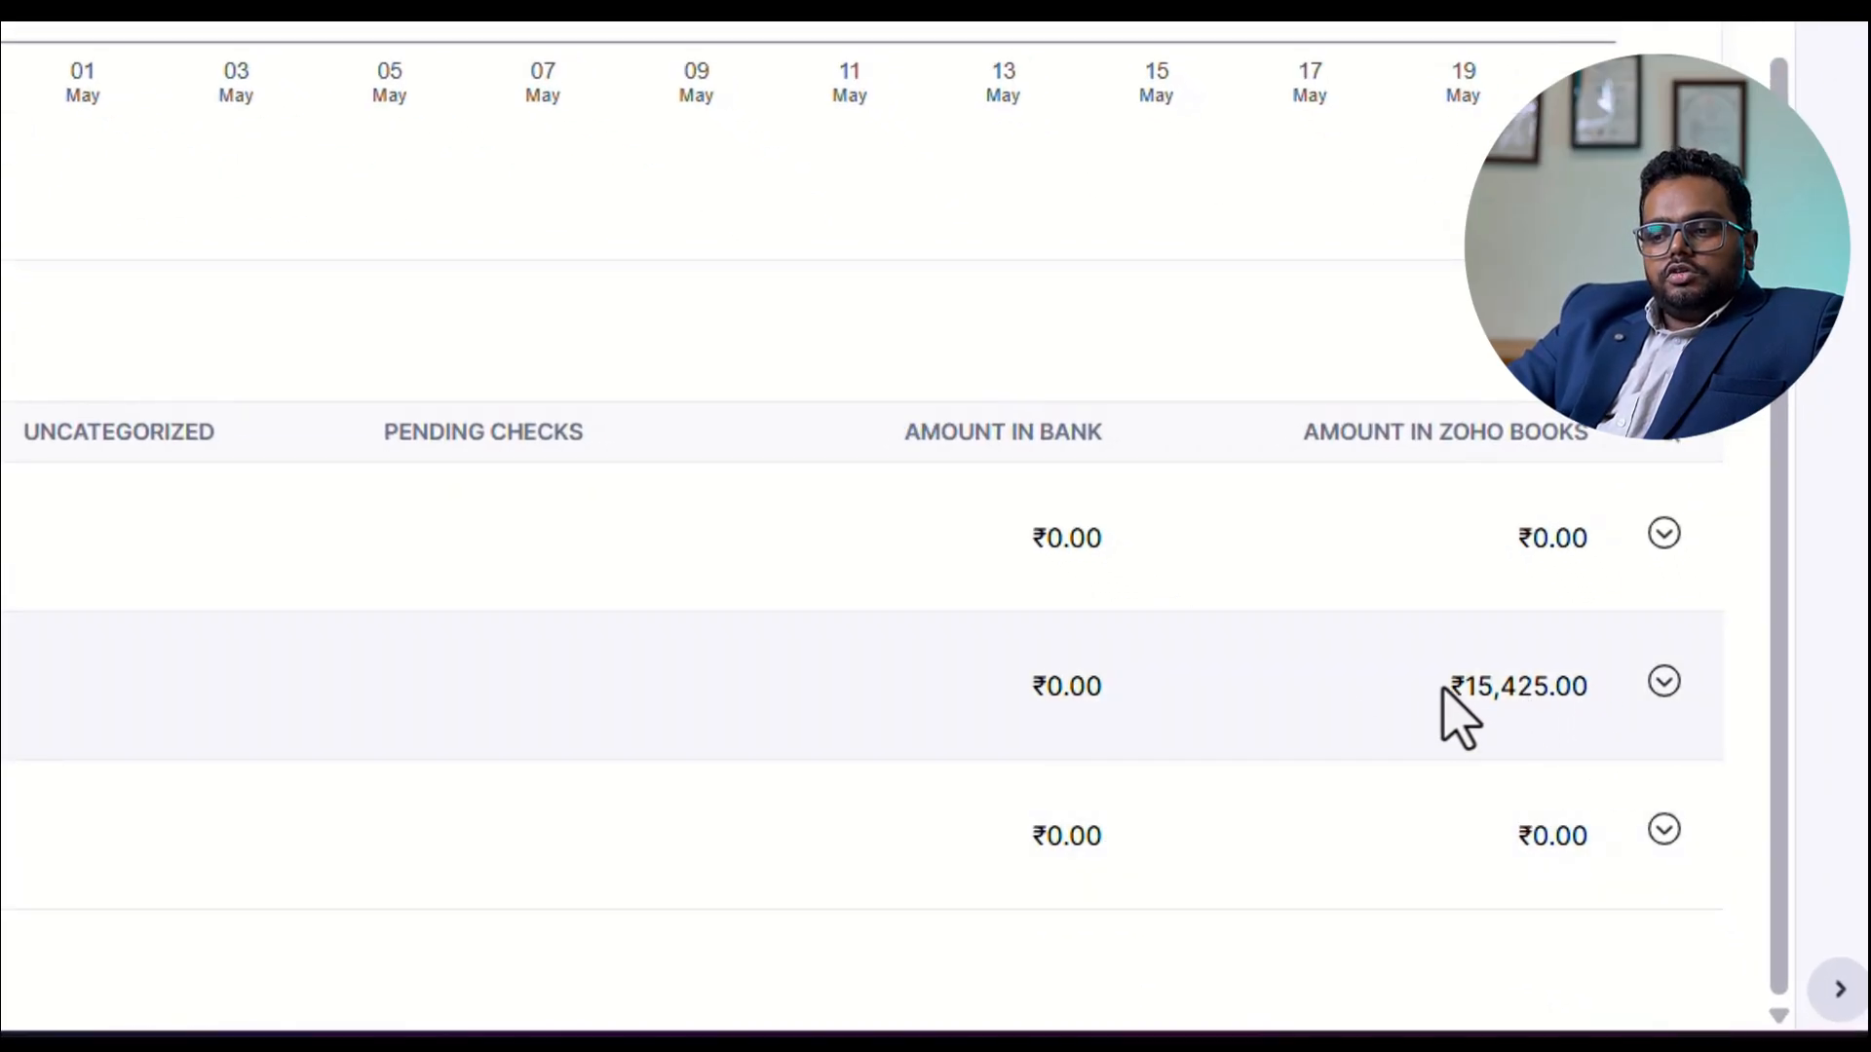
pyautogui.scroll(5, 1559, 775)
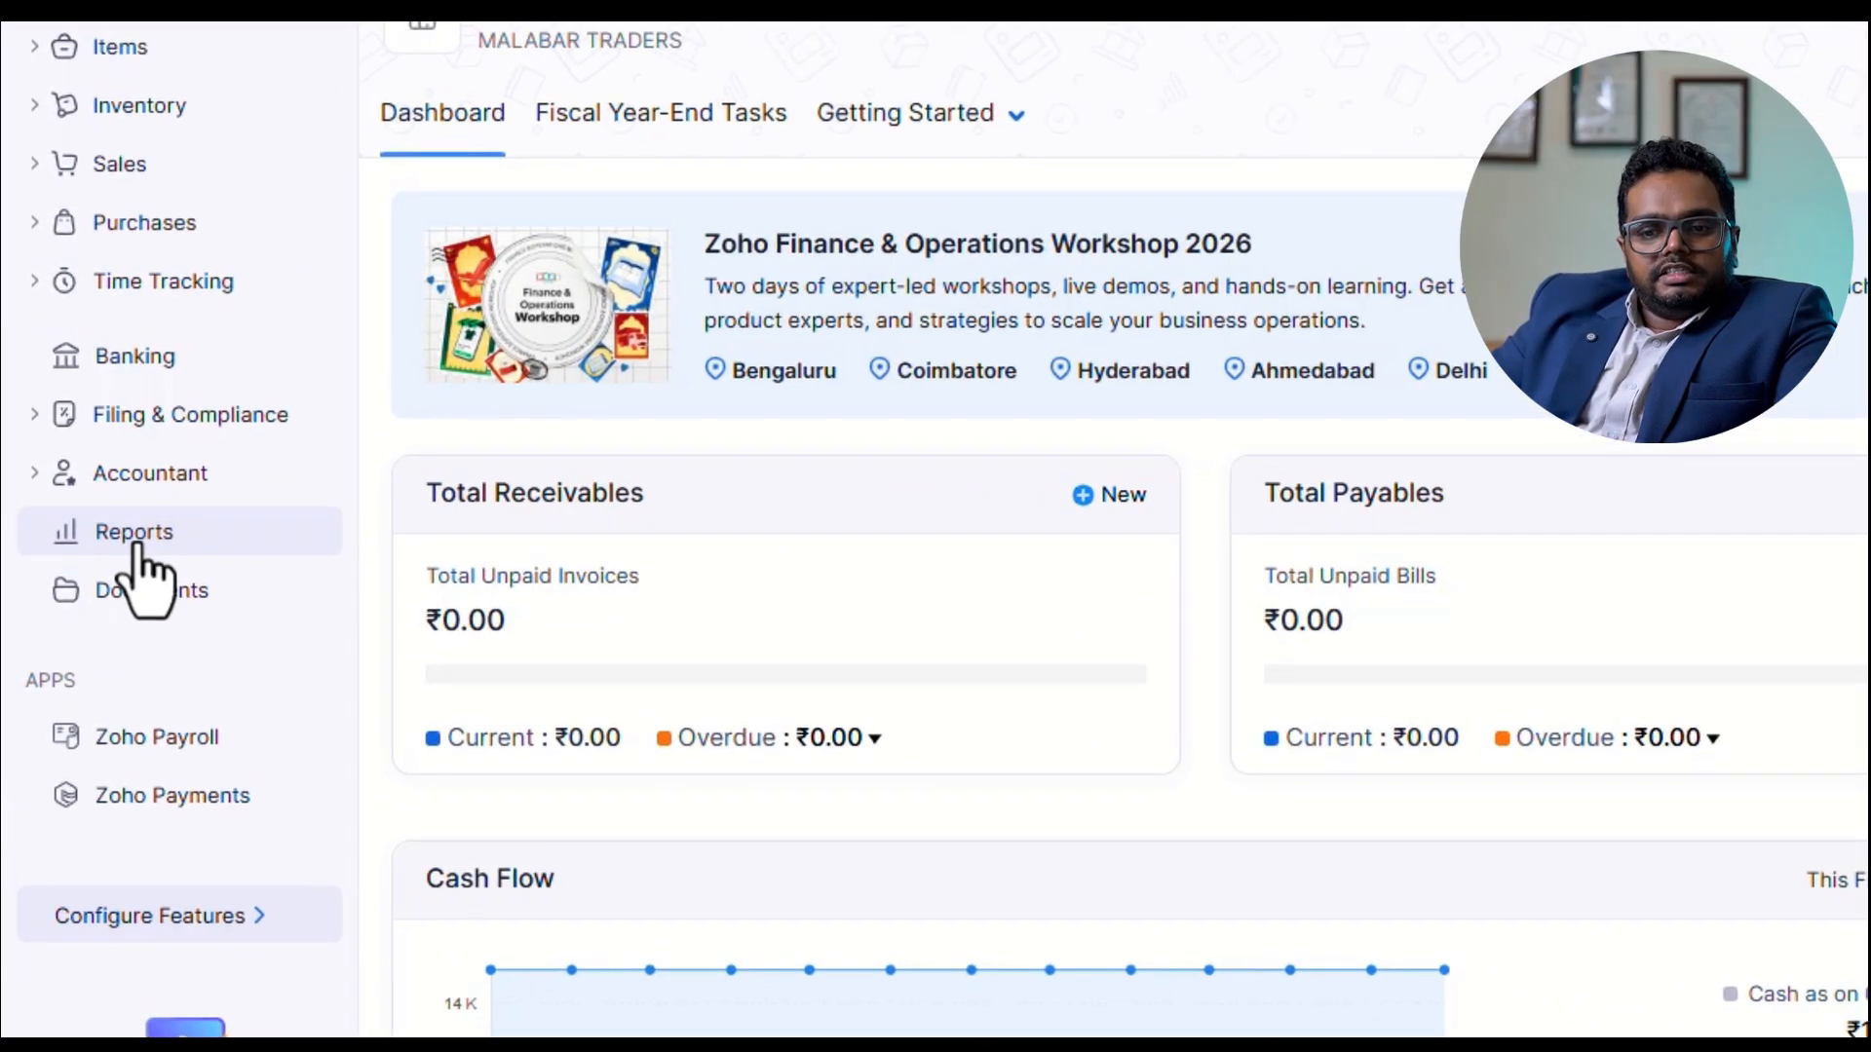
# Open the Profit and Loss report from the reports list and keep its date range at Previous Year.
pyautogui.click(137, 541)
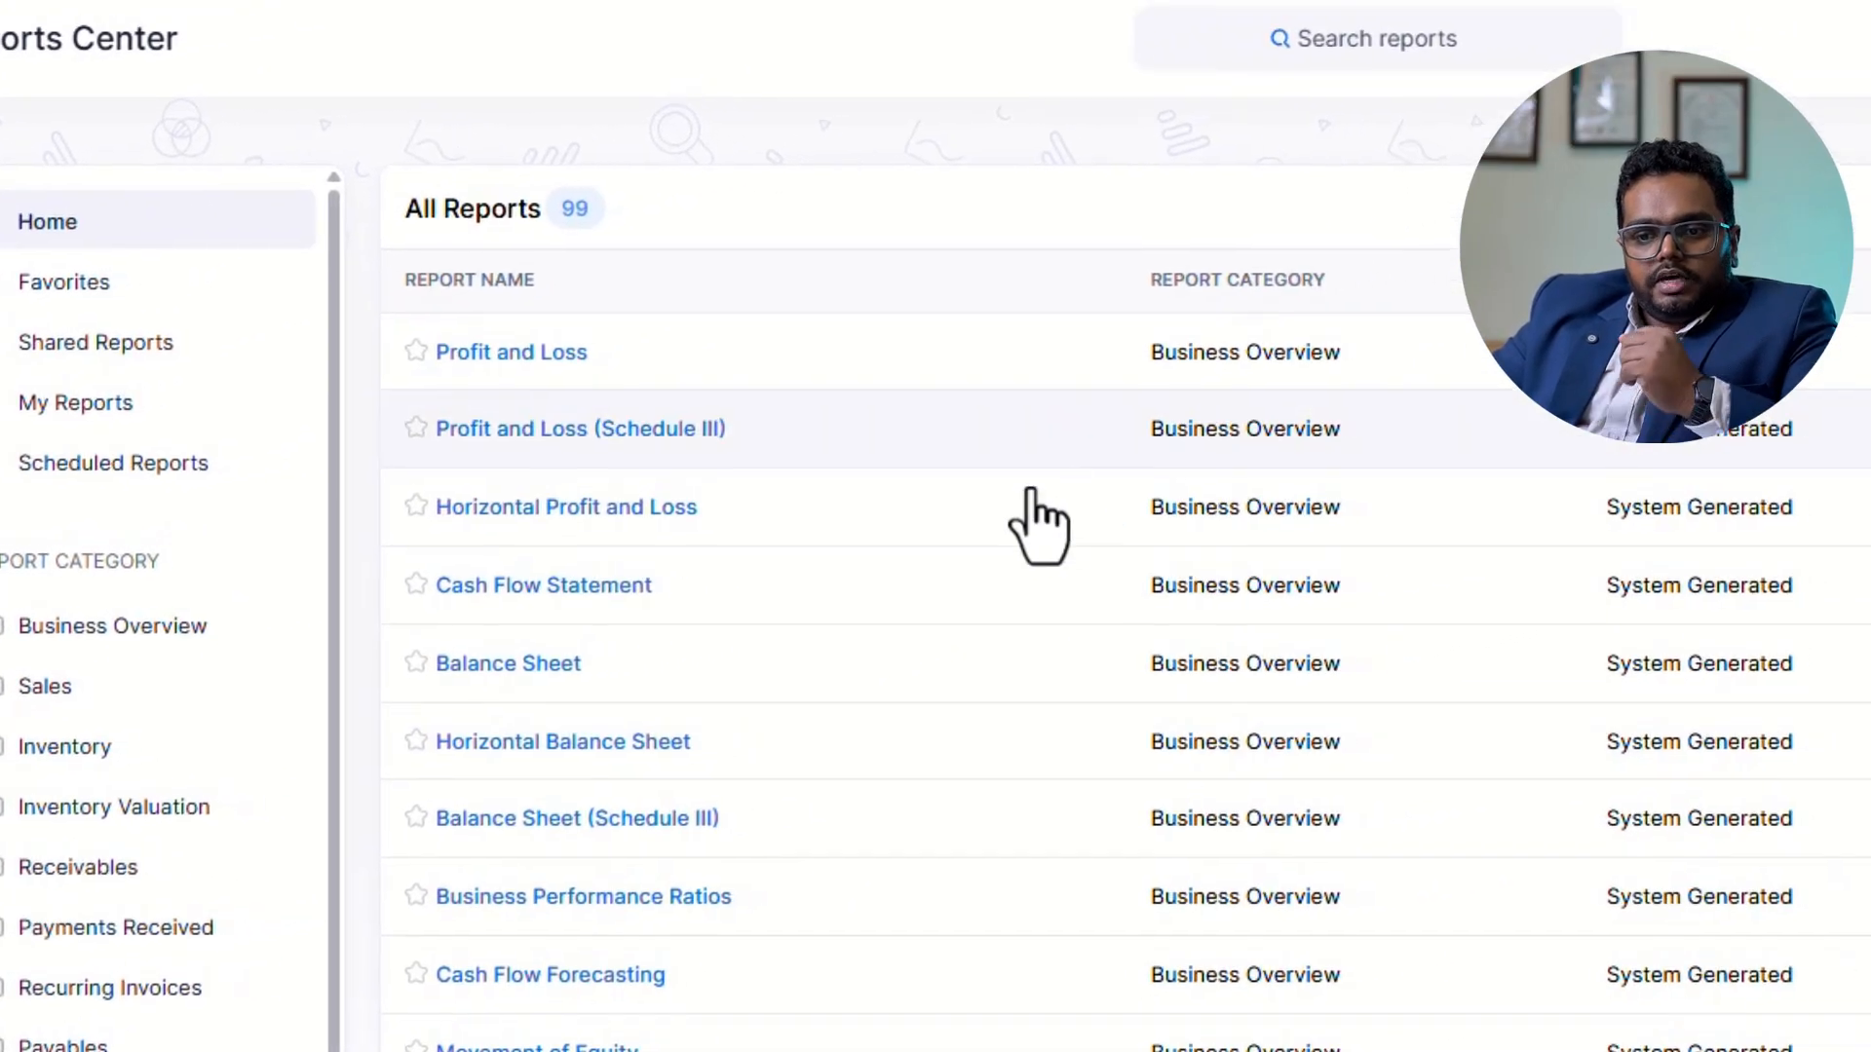
pyautogui.click(487, 368)
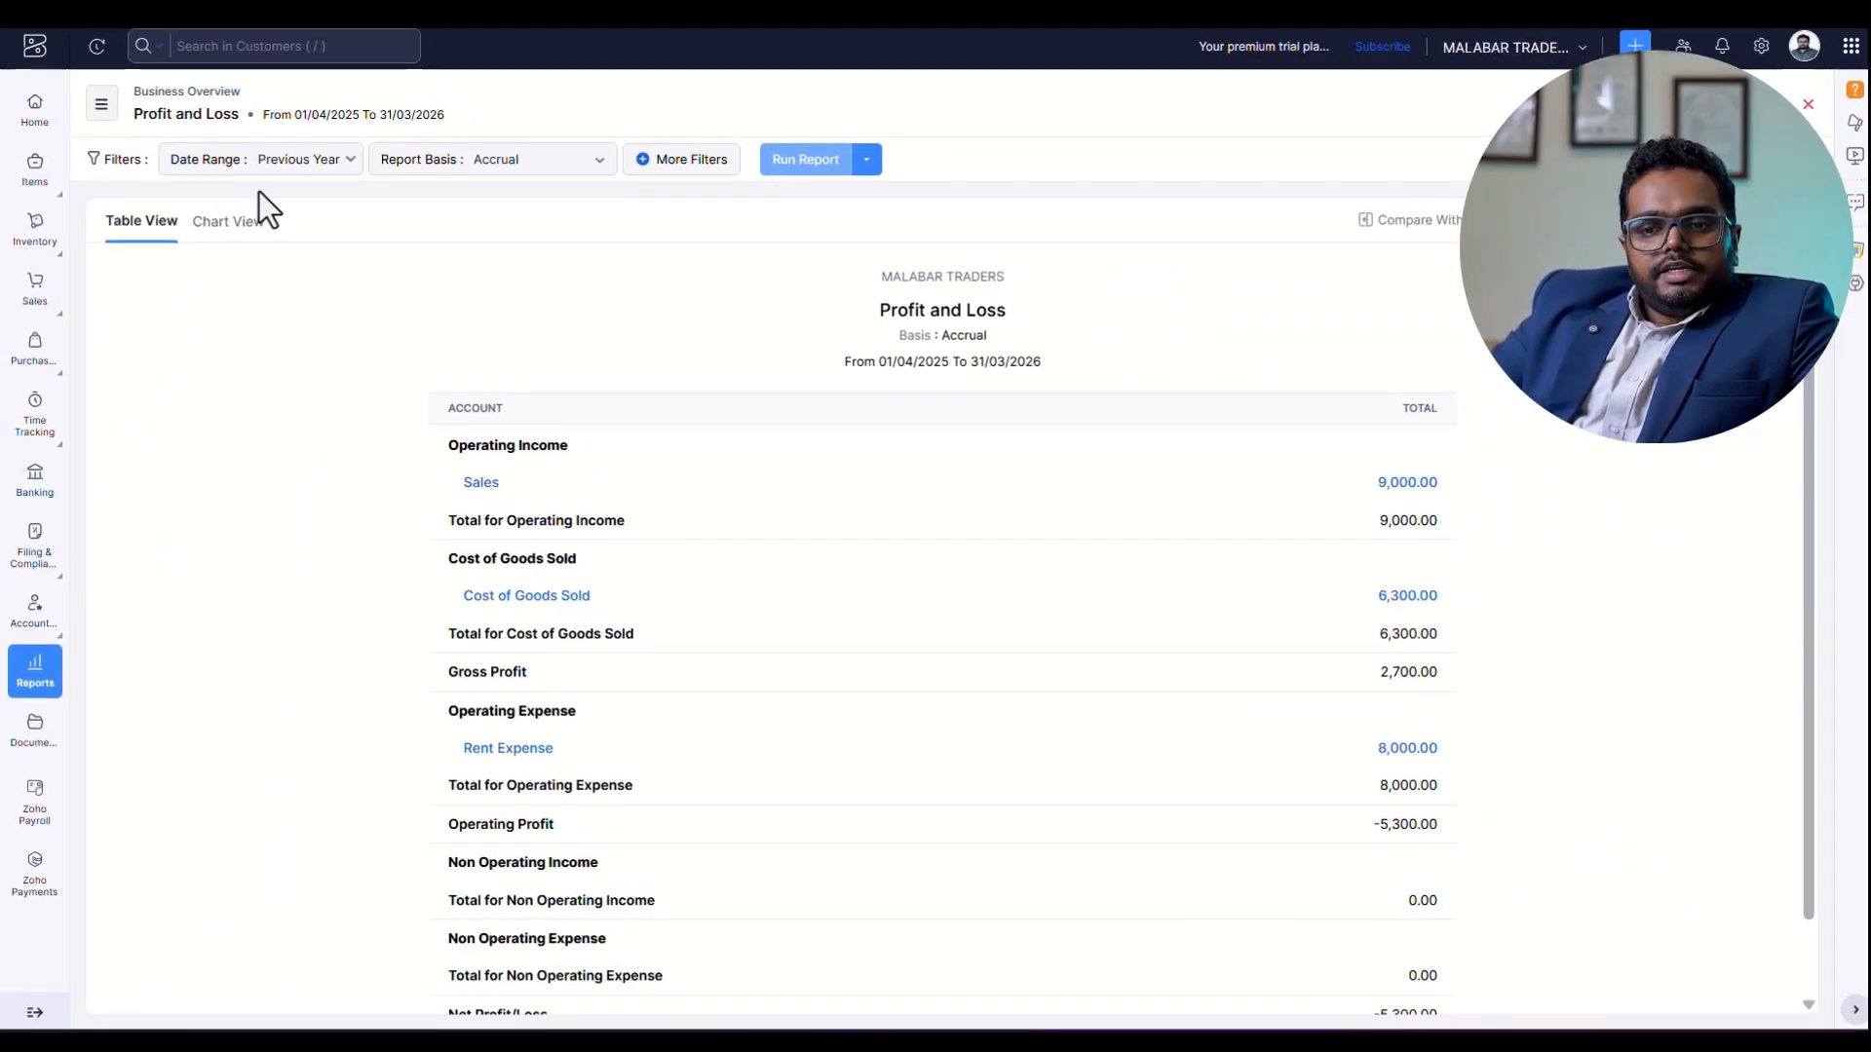
pyautogui.click(297, 164)
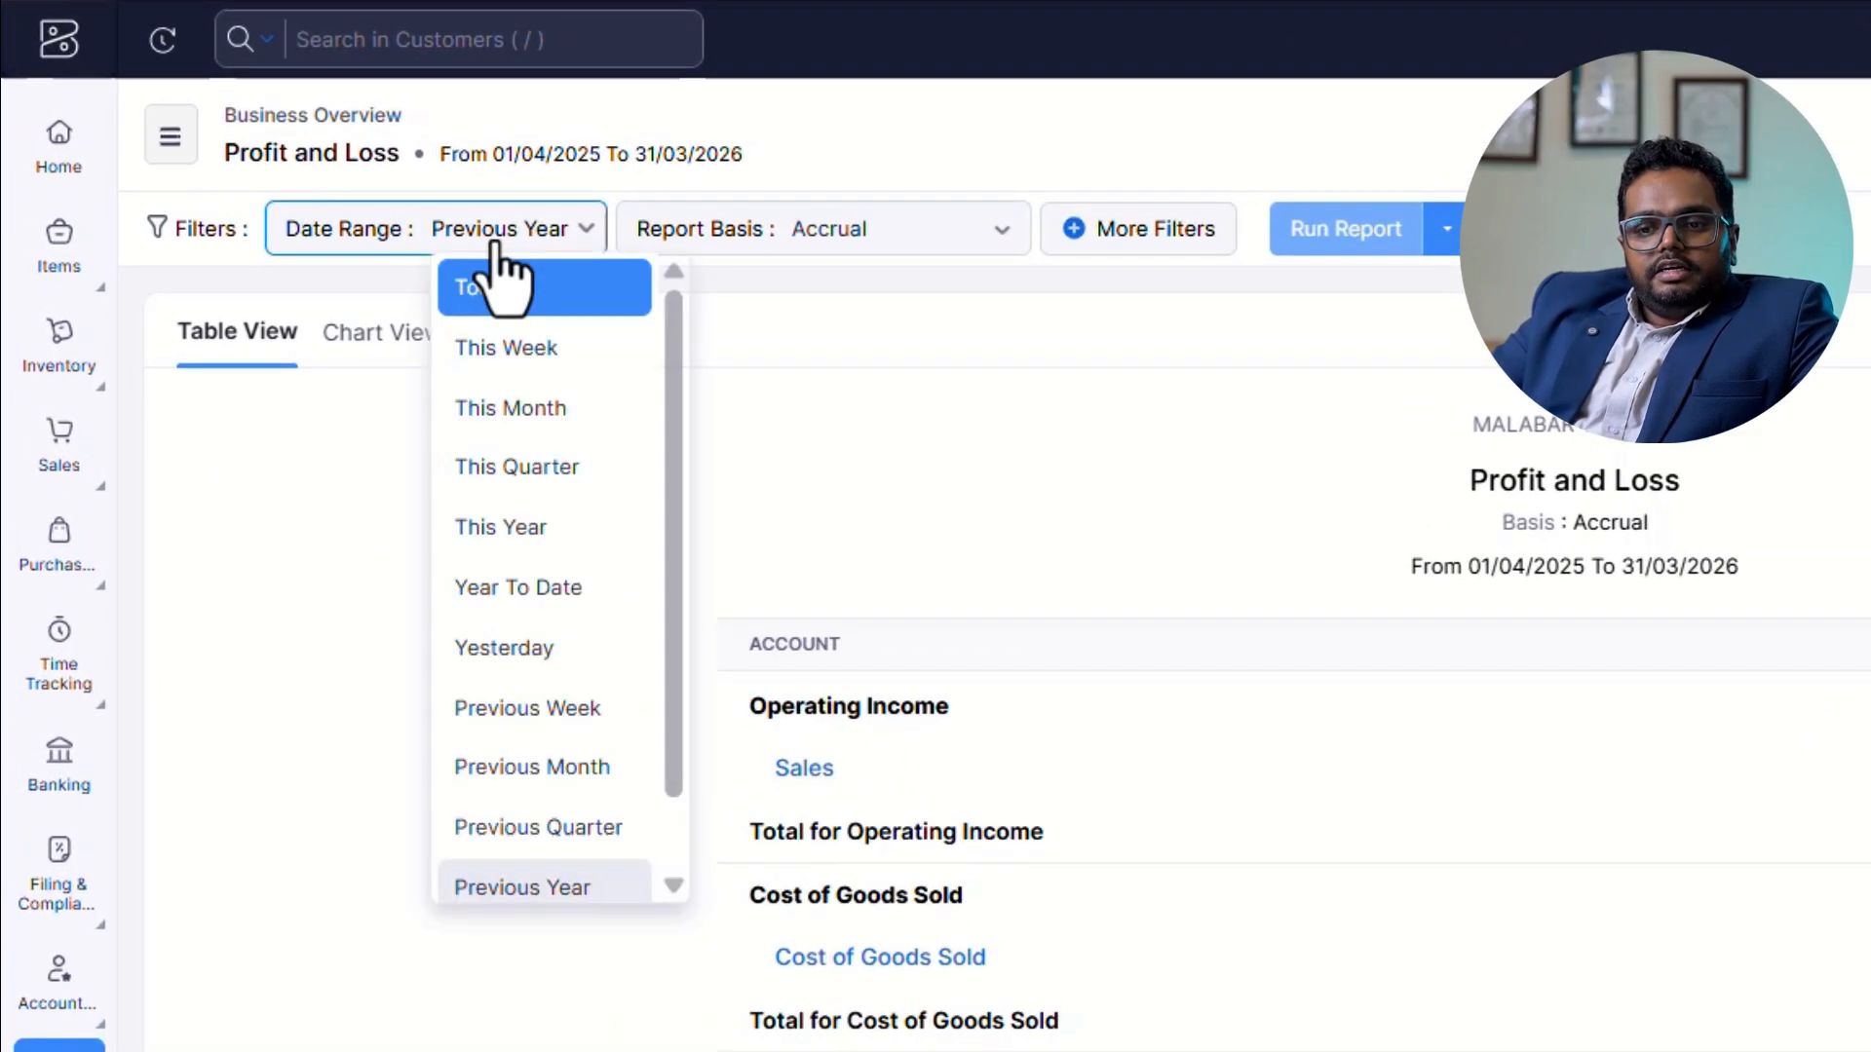
pyautogui.click(513, 874)
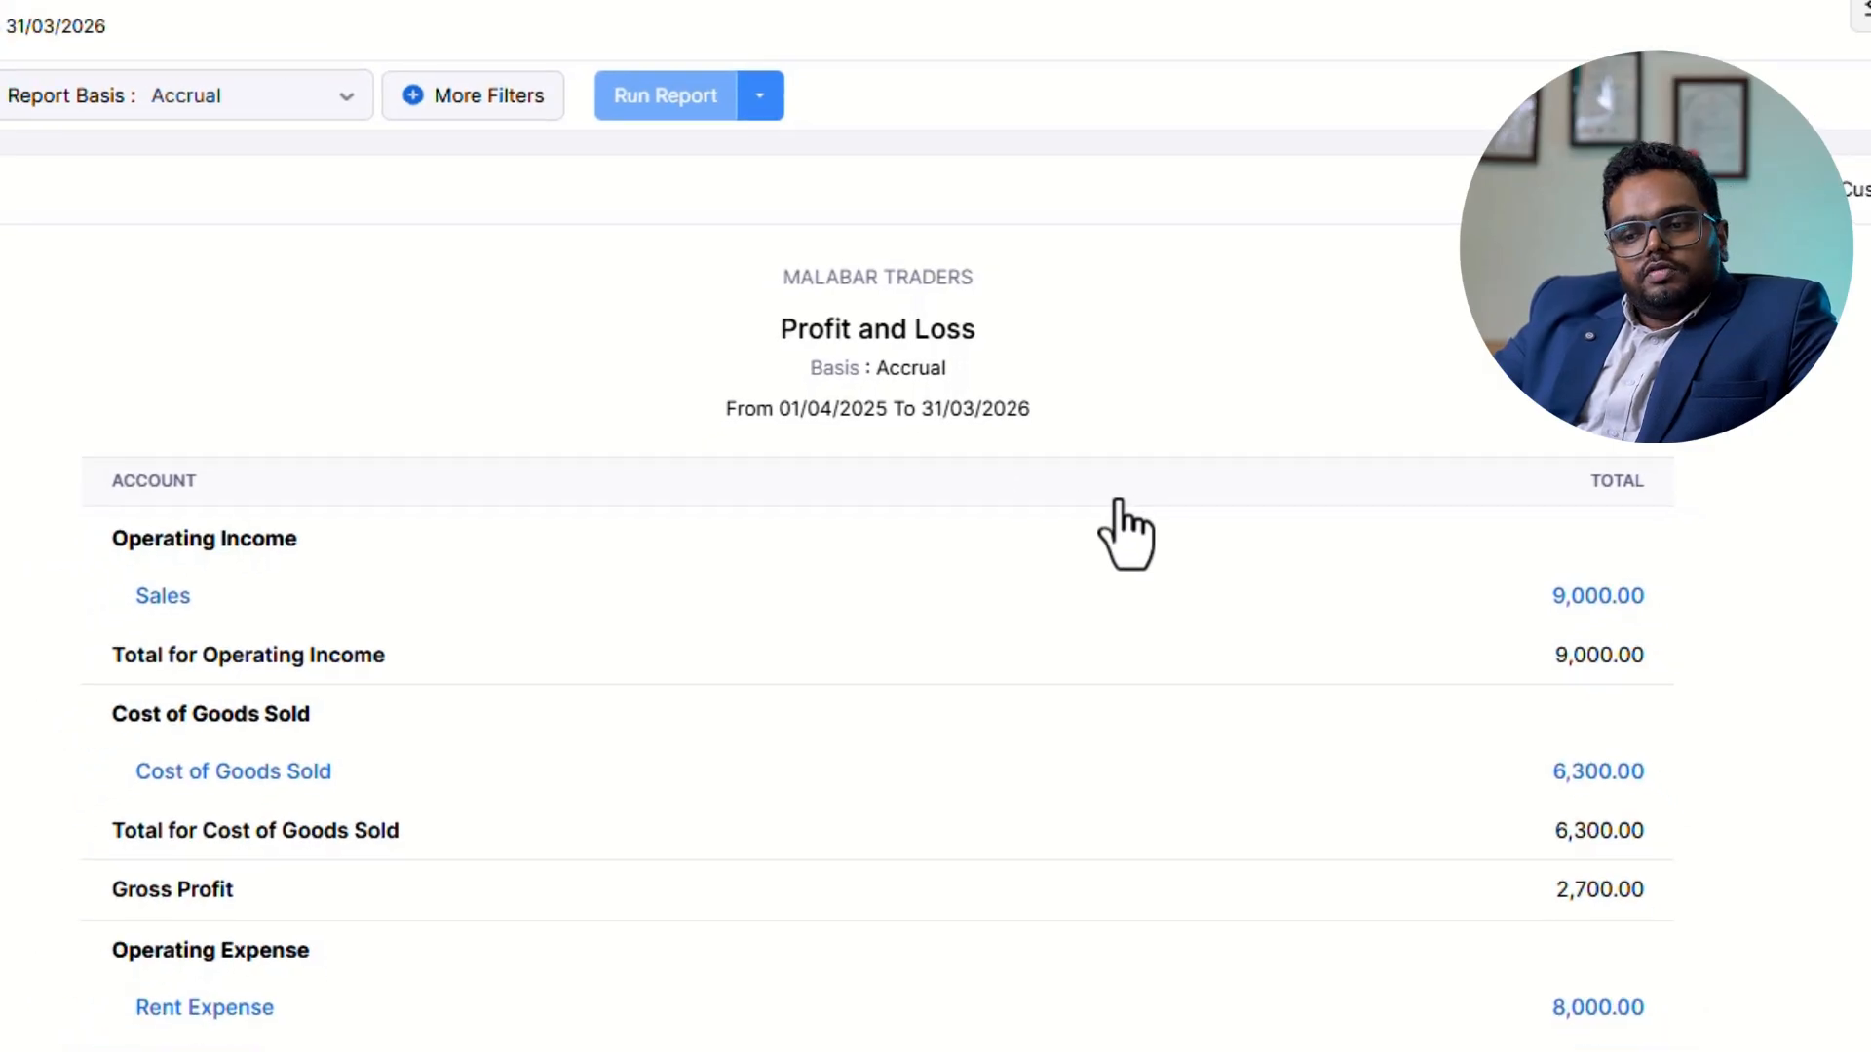
# Run the Profit and Loss report for the custom date range 01/04/2025 to 30/04/2025.
pyautogui.click(363, 160)
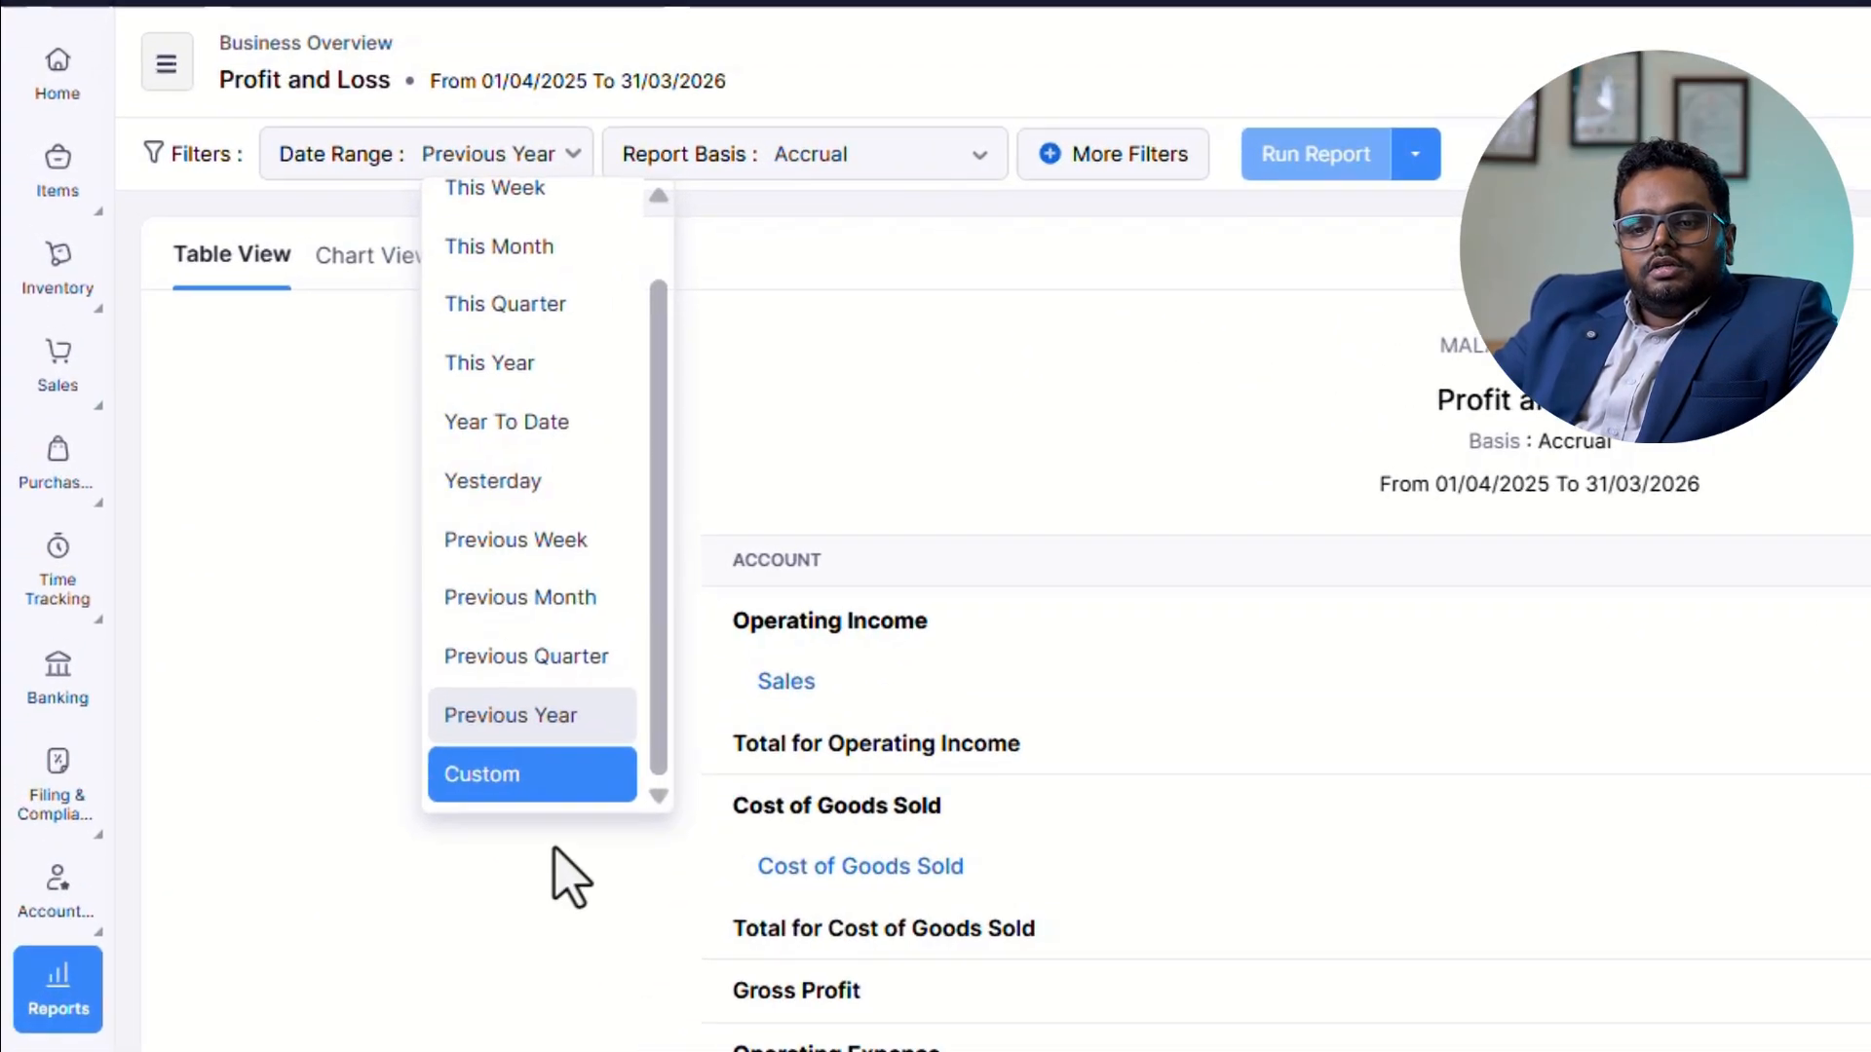
pyautogui.click(341, 609)
pyautogui.click(682, 423)
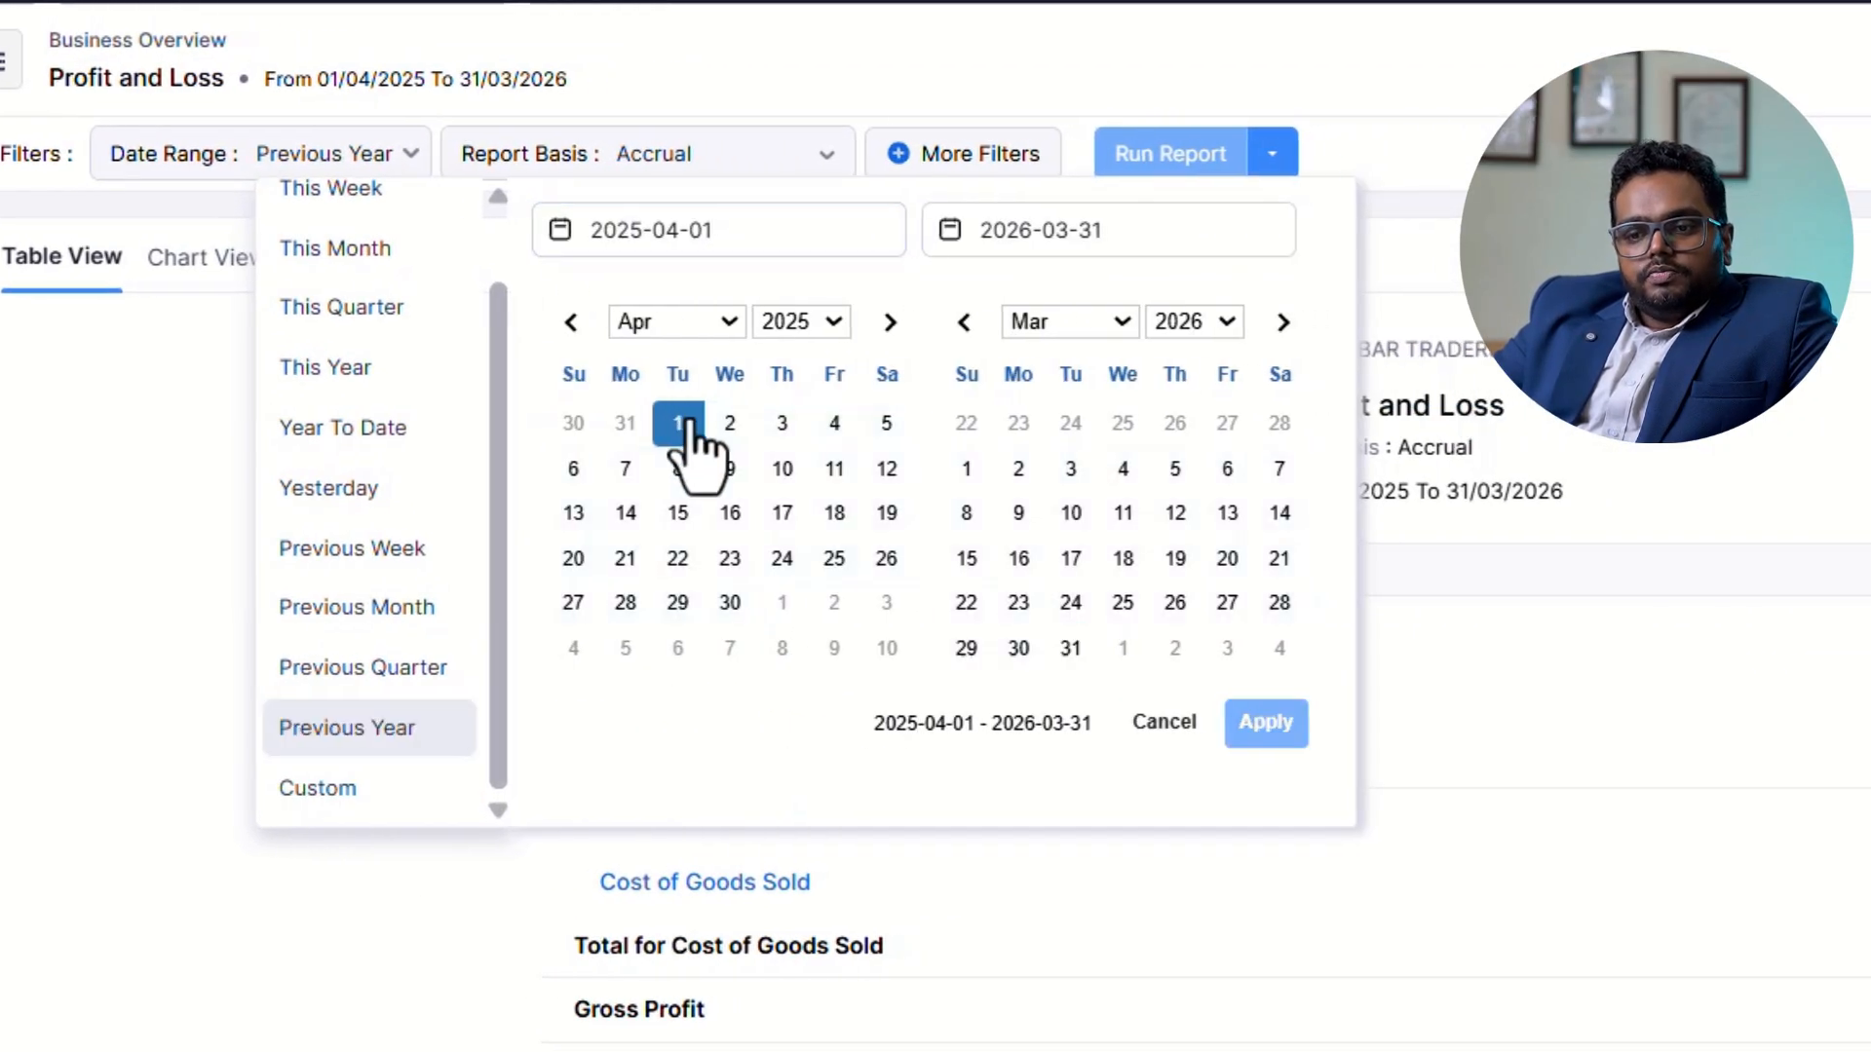
pyautogui.click(731, 604)
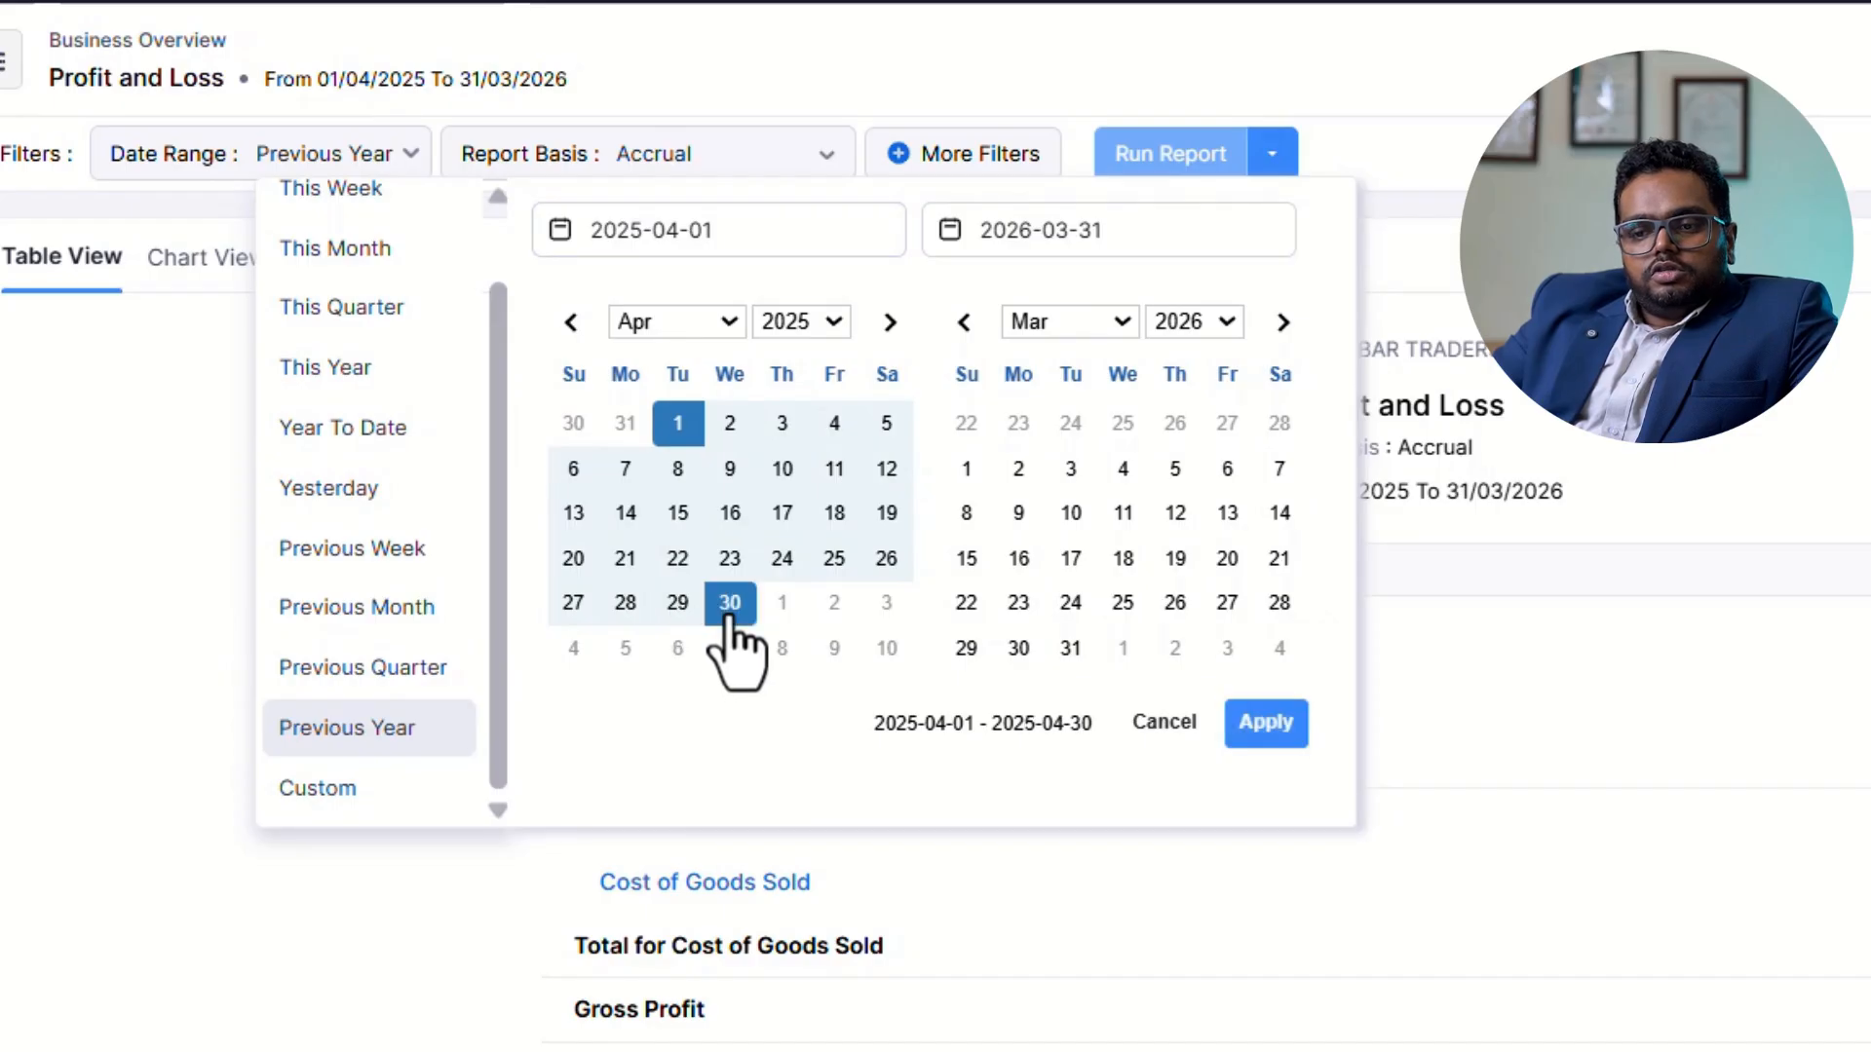
pyautogui.click(1266, 724)
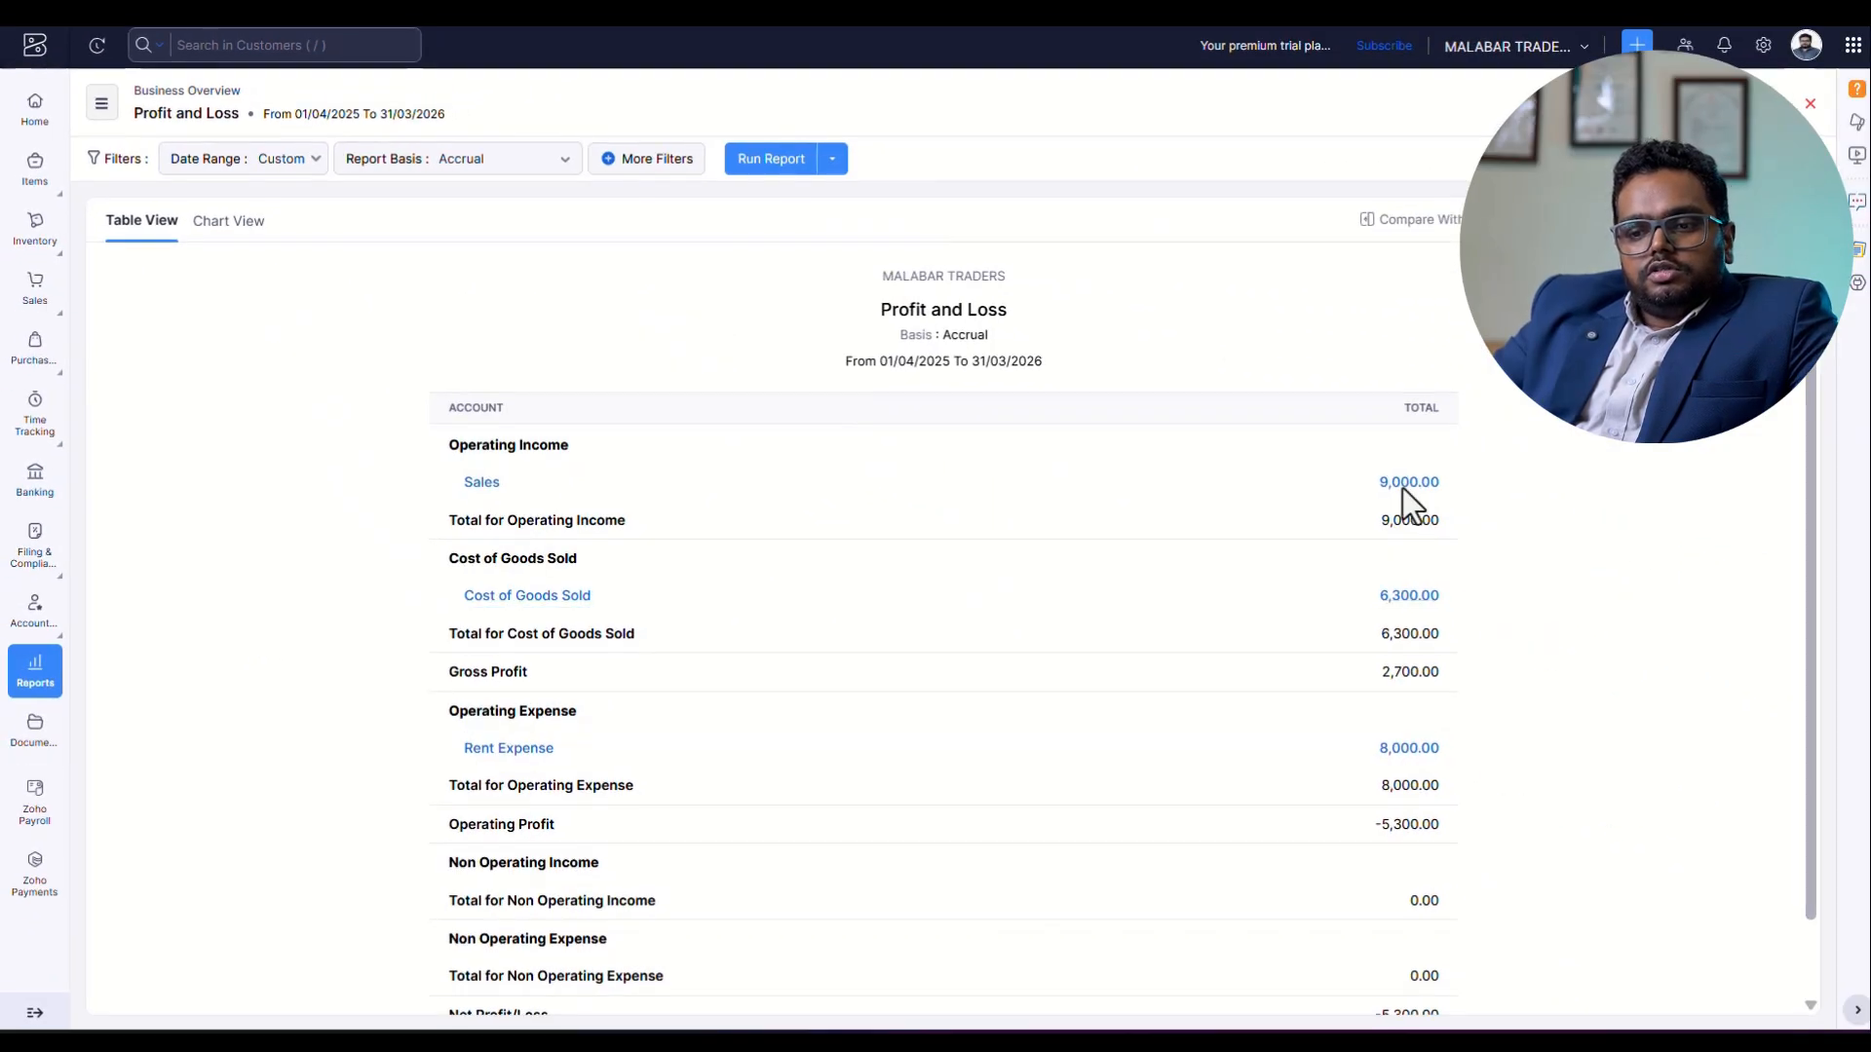
pyautogui.click(773, 163)
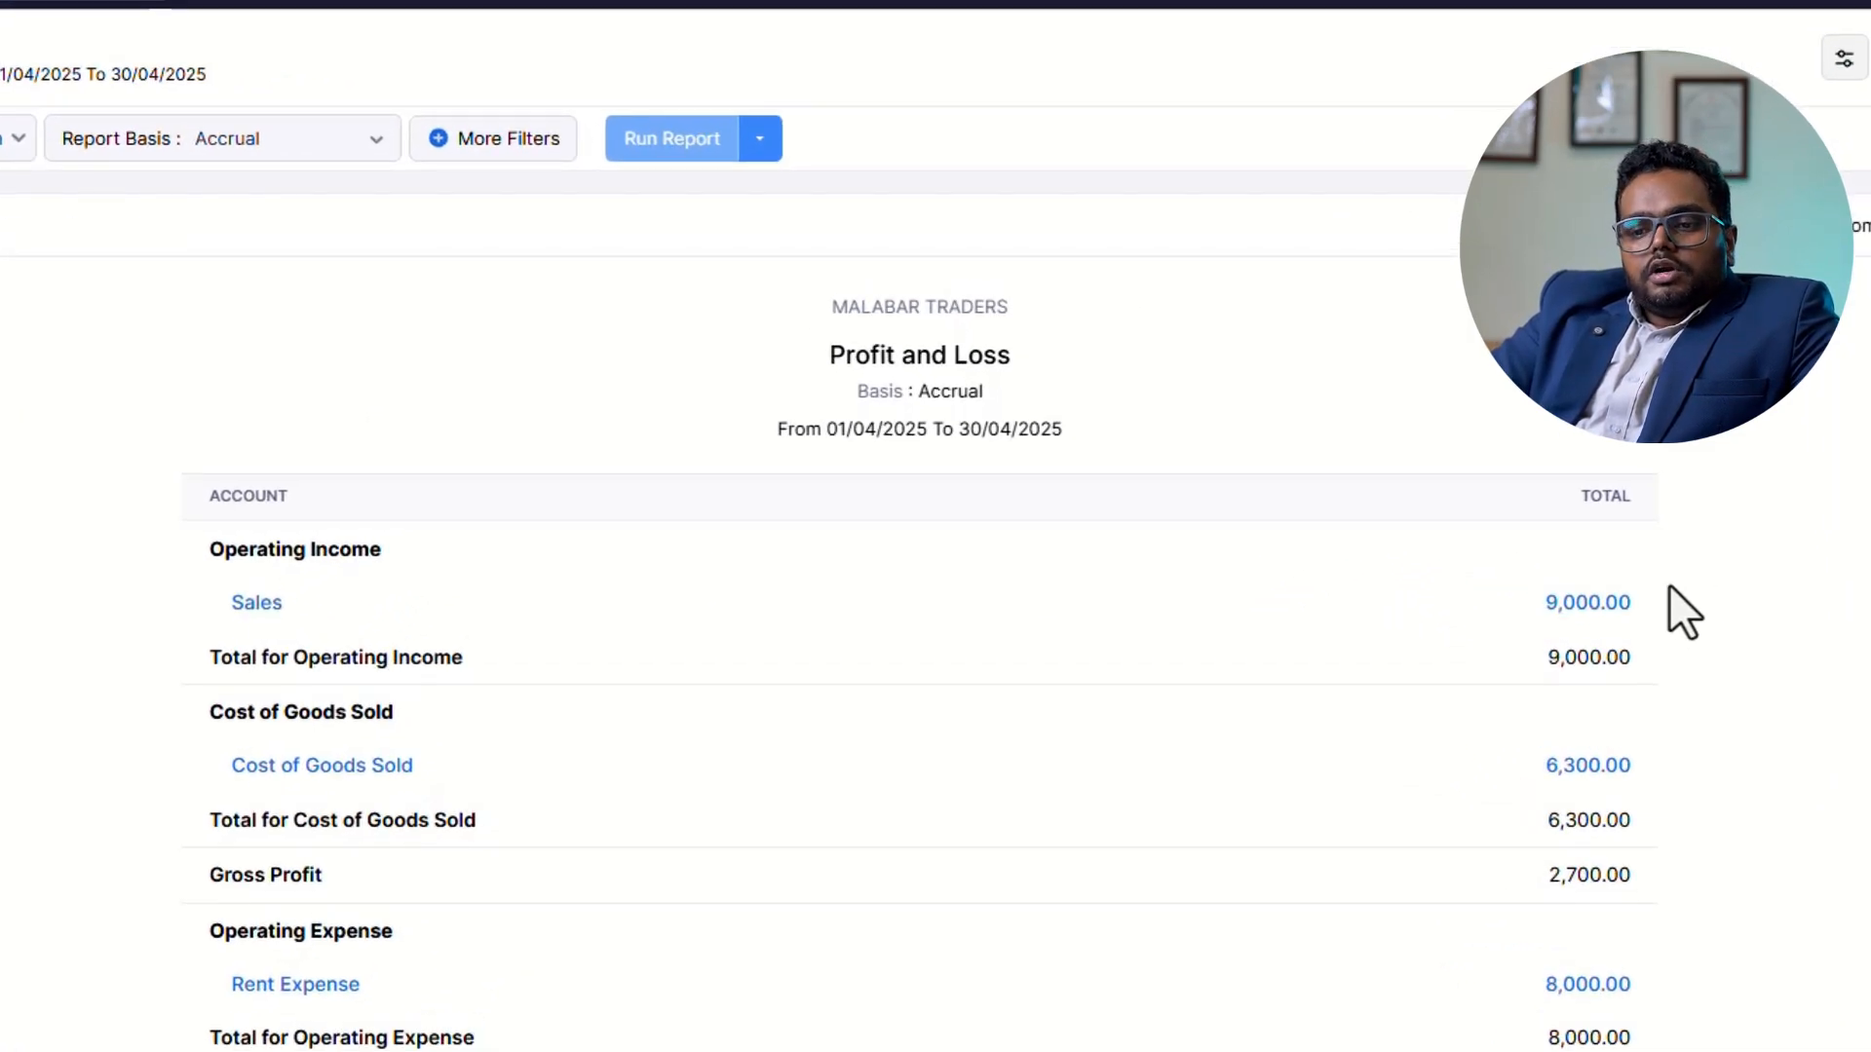
# Review the April 2025 Profit and Loss figures from sales and gross profit down to operating profit and net profit/loss.
pyautogui.scroll(-1, 1738, 591)
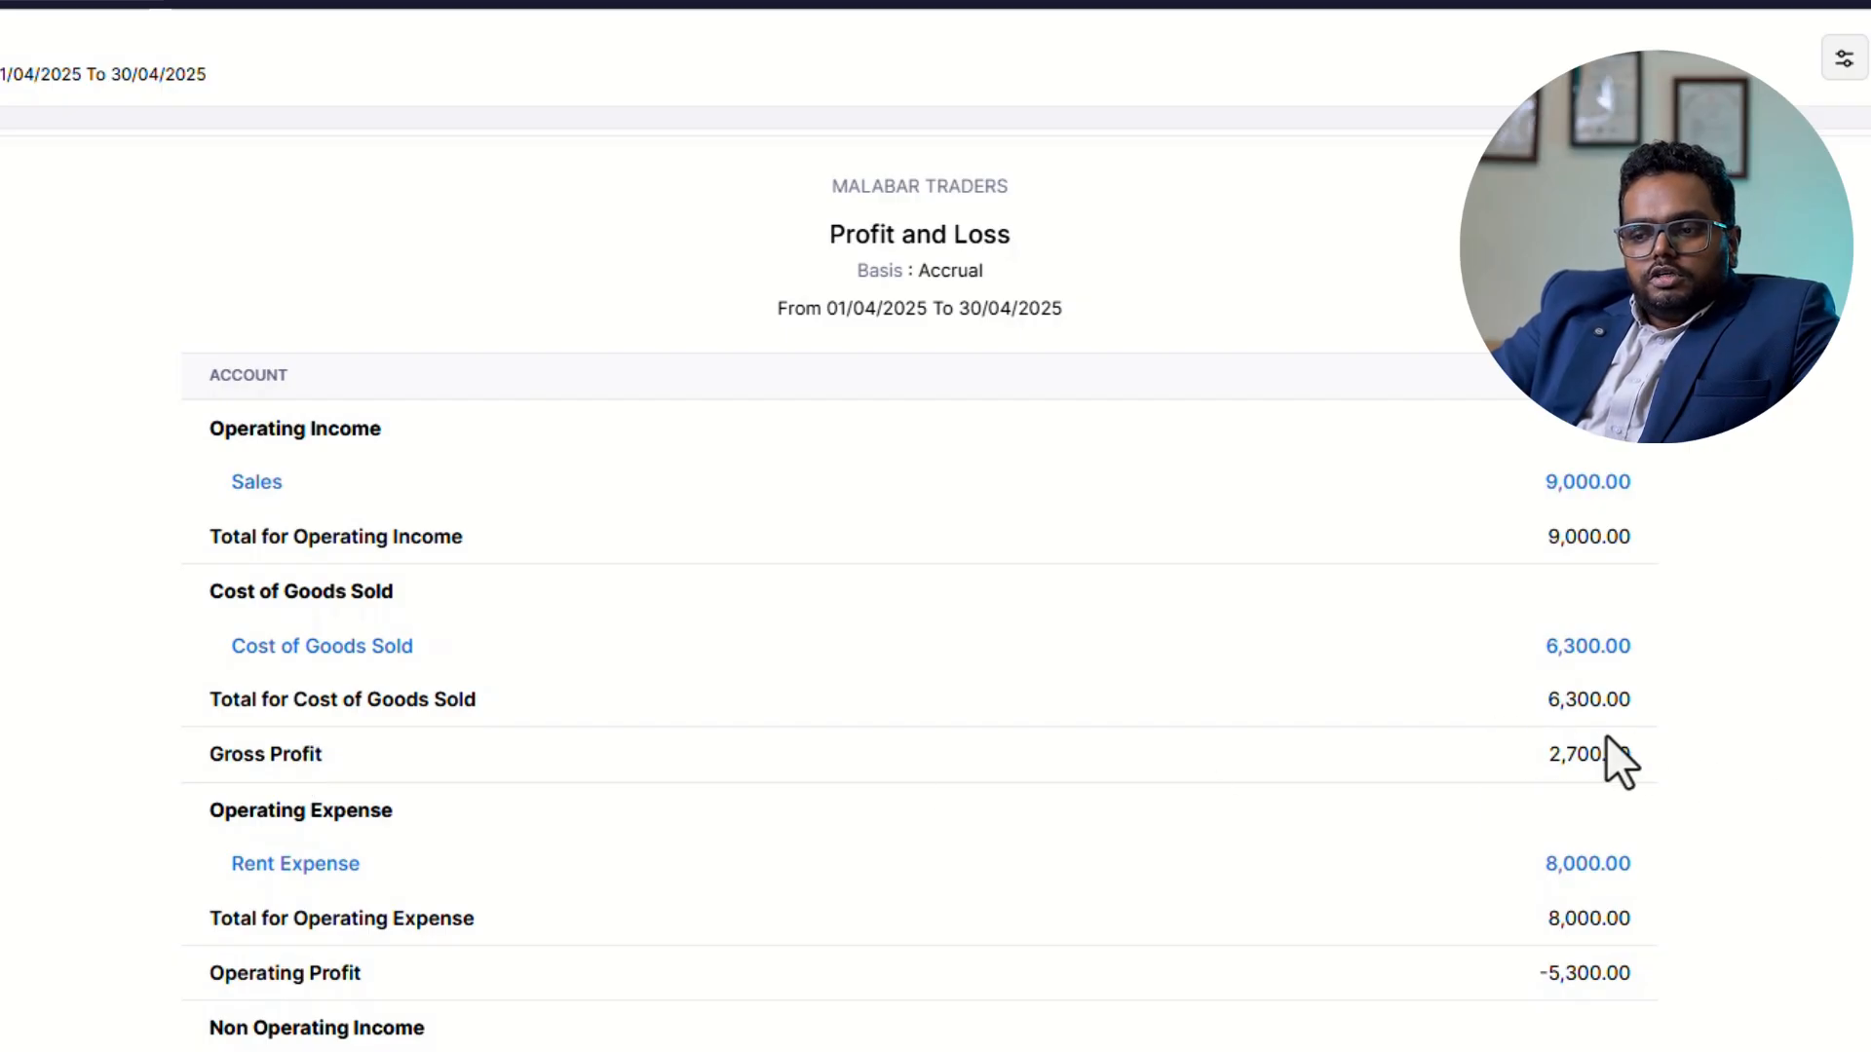
pyautogui.scroll(-1, 1570, 915)
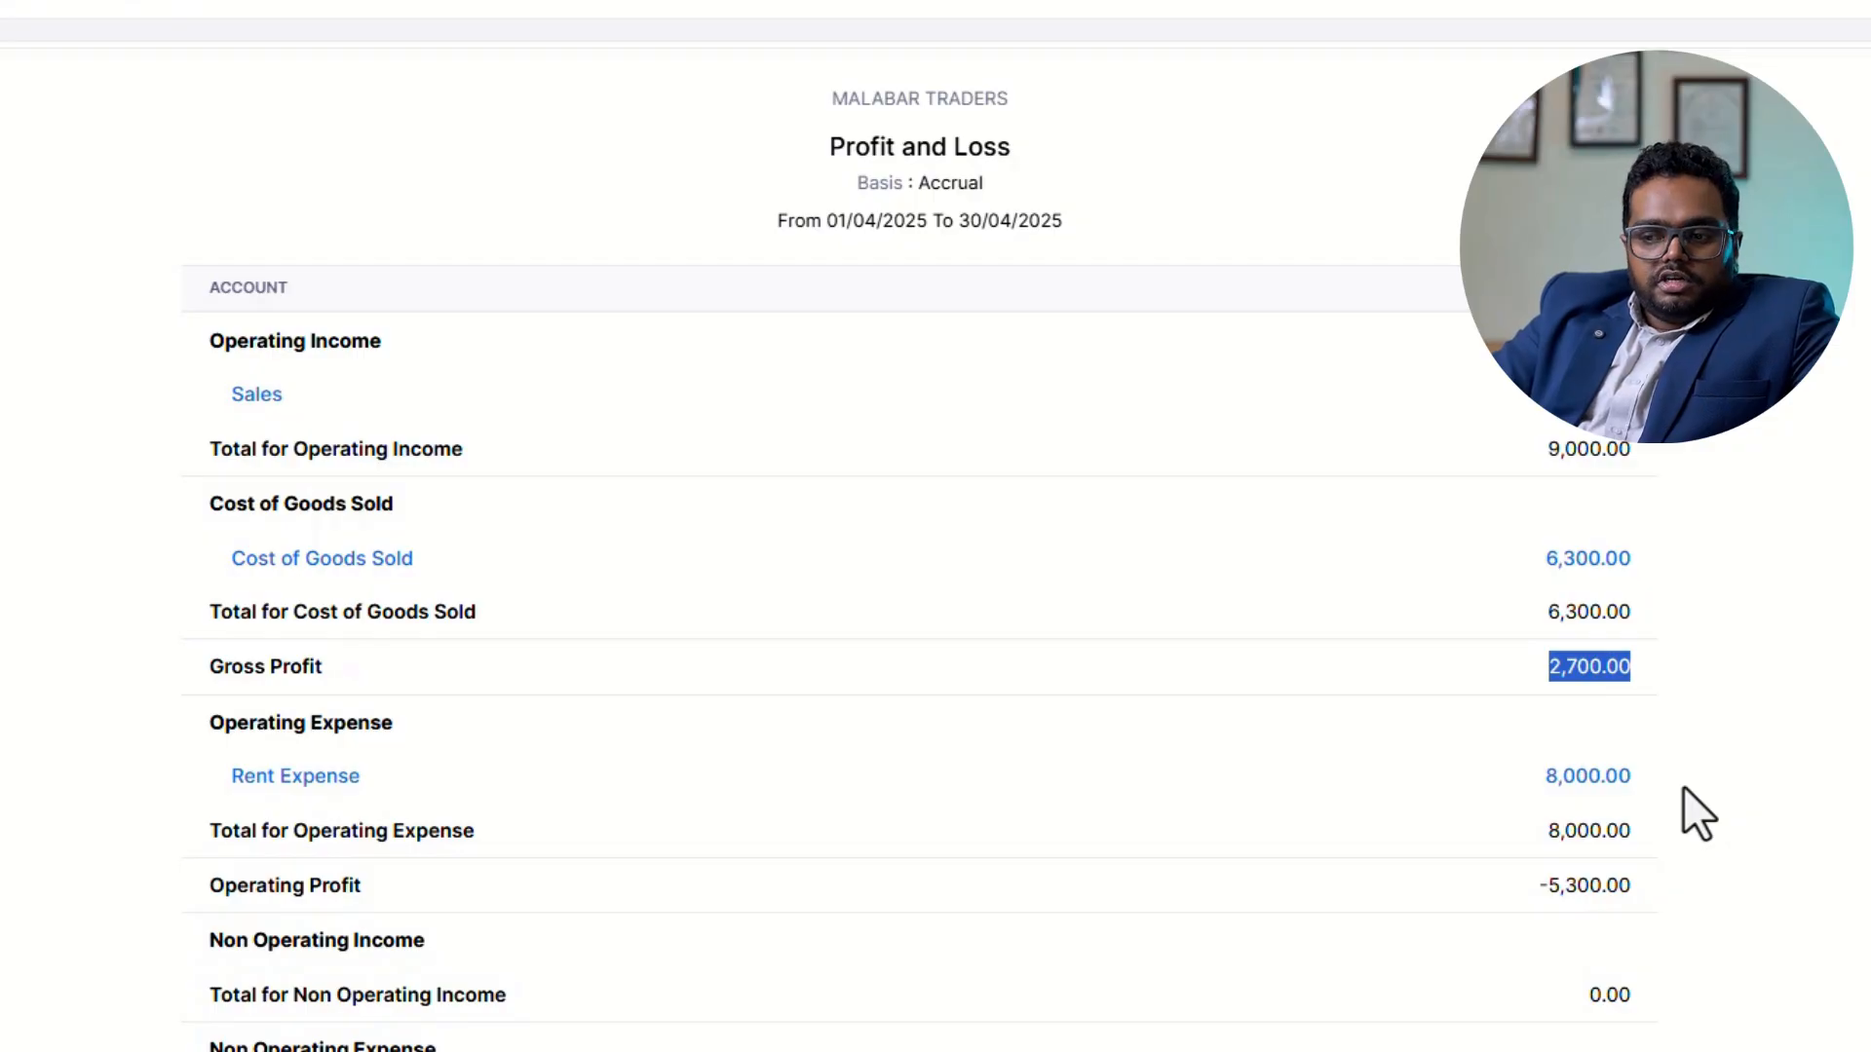
pyautogui.scroll(-1, 1598, 916)
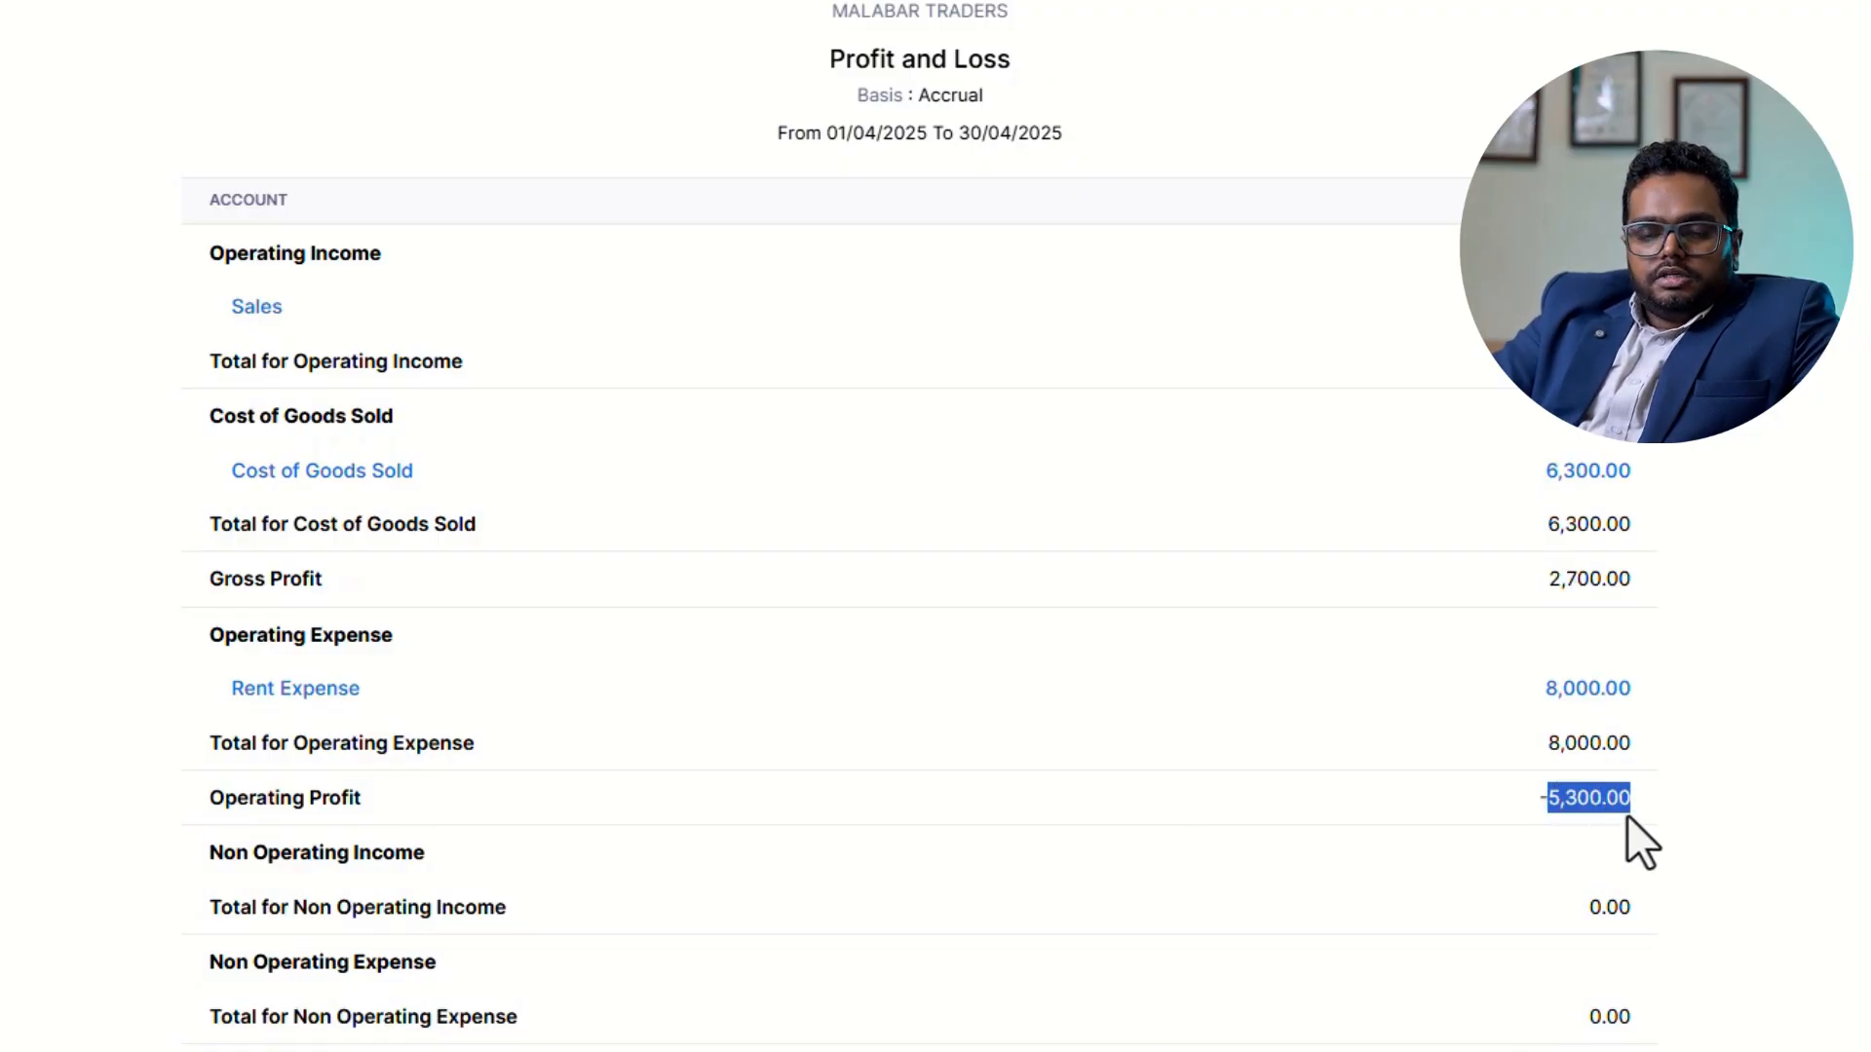
pyautogui.moveTo(1627, 814); pyautogui.dragTo(1580, 848)
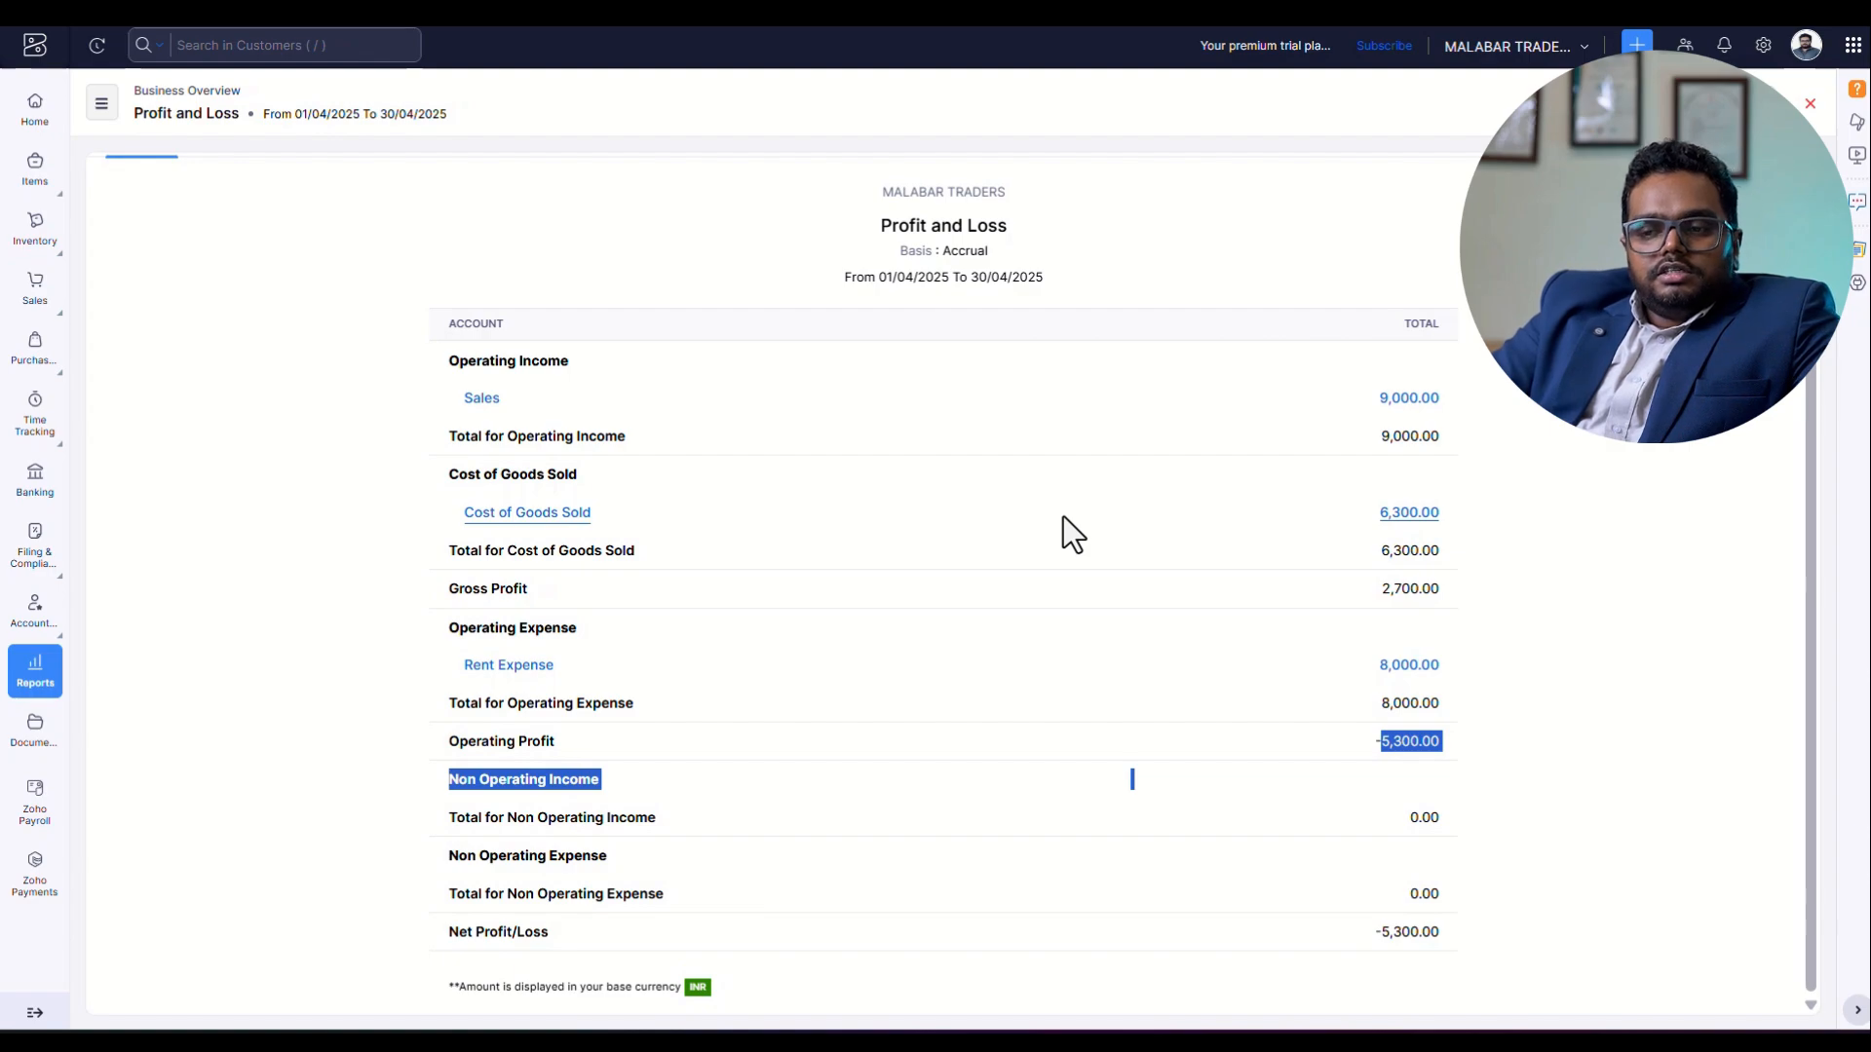
pyautogui.click(1563, 441)
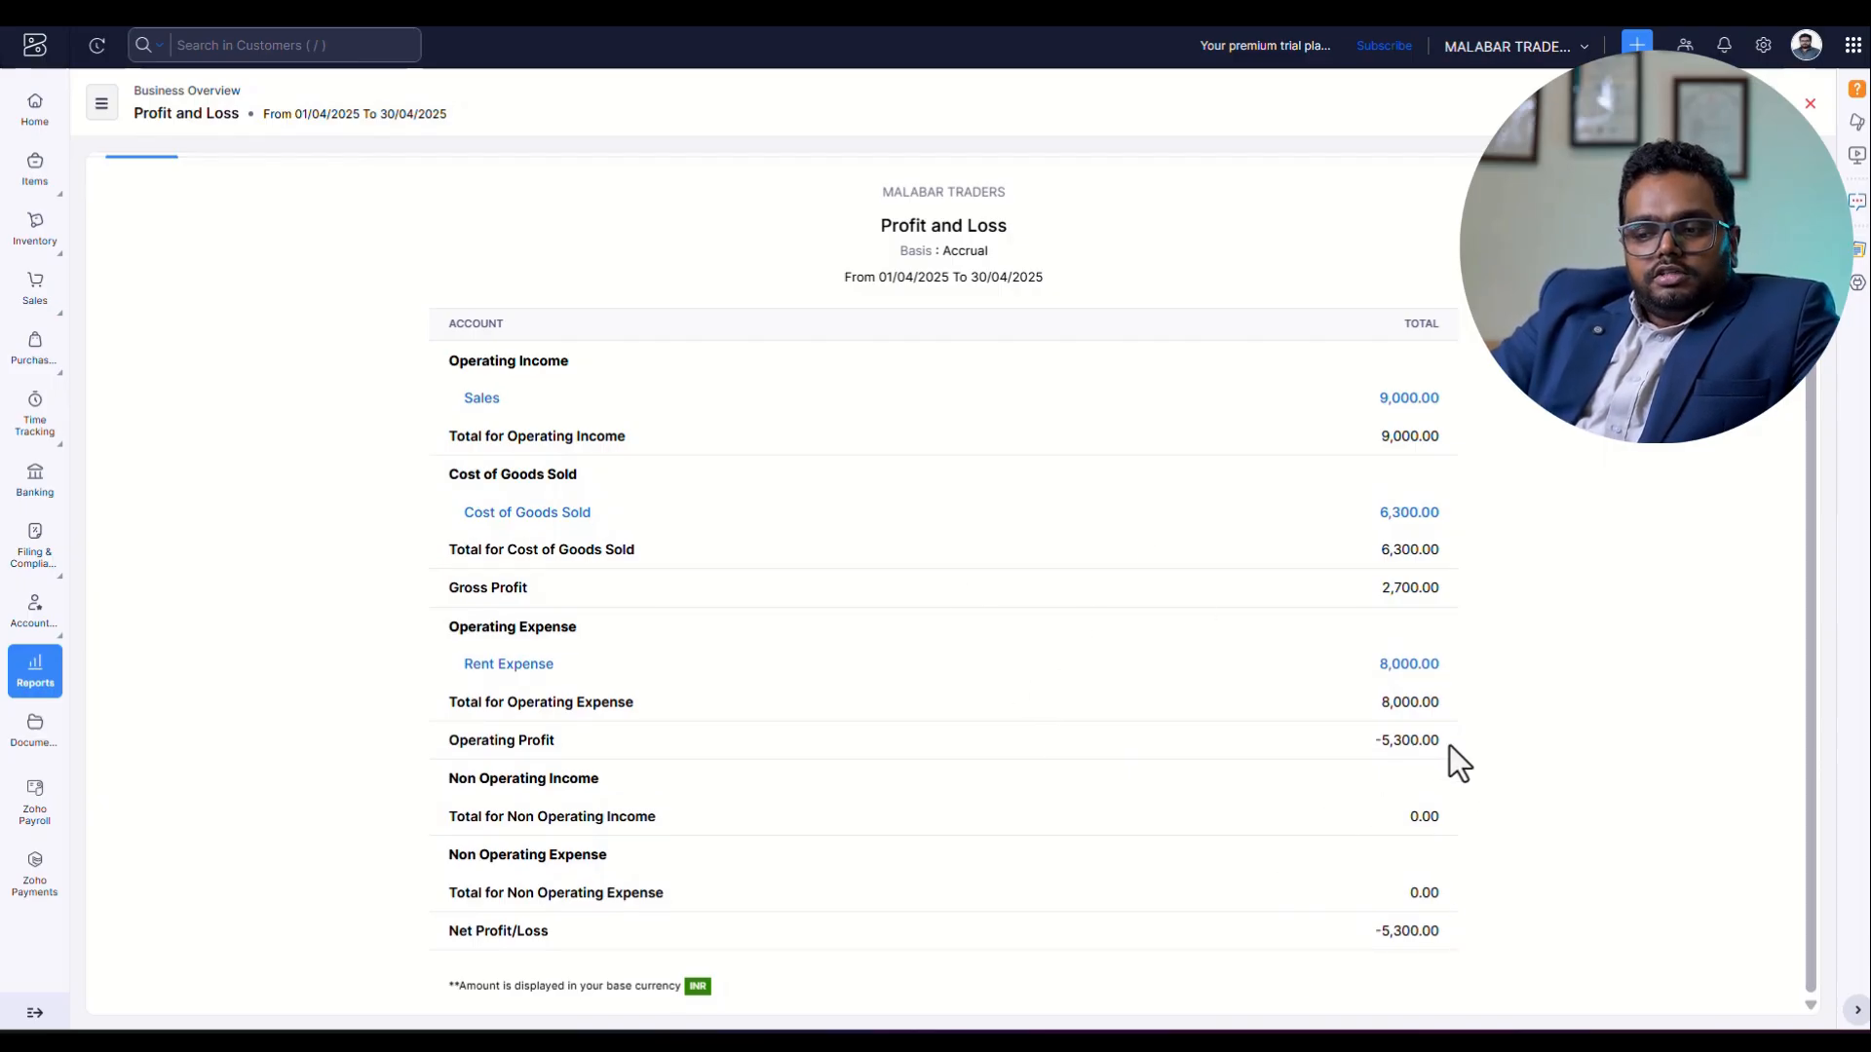
pyautogui.click(1482, 690)
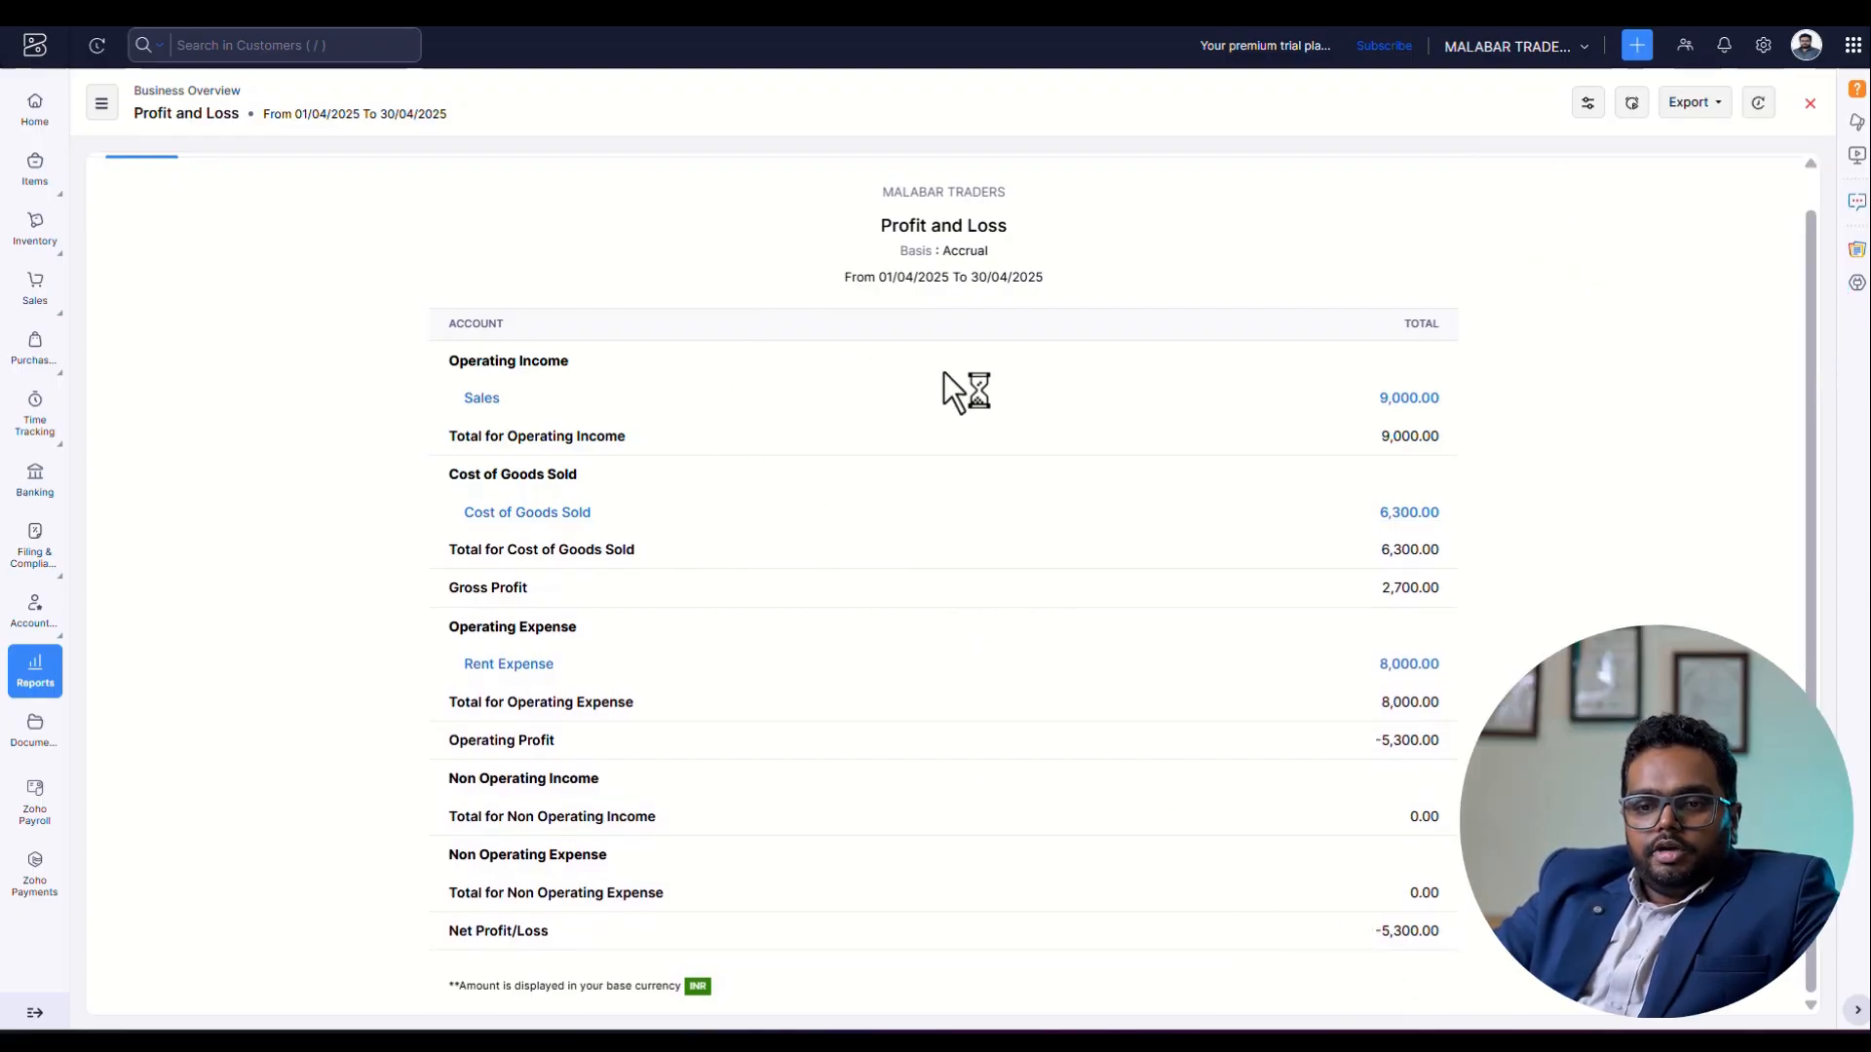
# Open the Balance Sheet from the reports list and run it for the custom as-of date 30/04/2025.
pyautogui.click(29, 677)
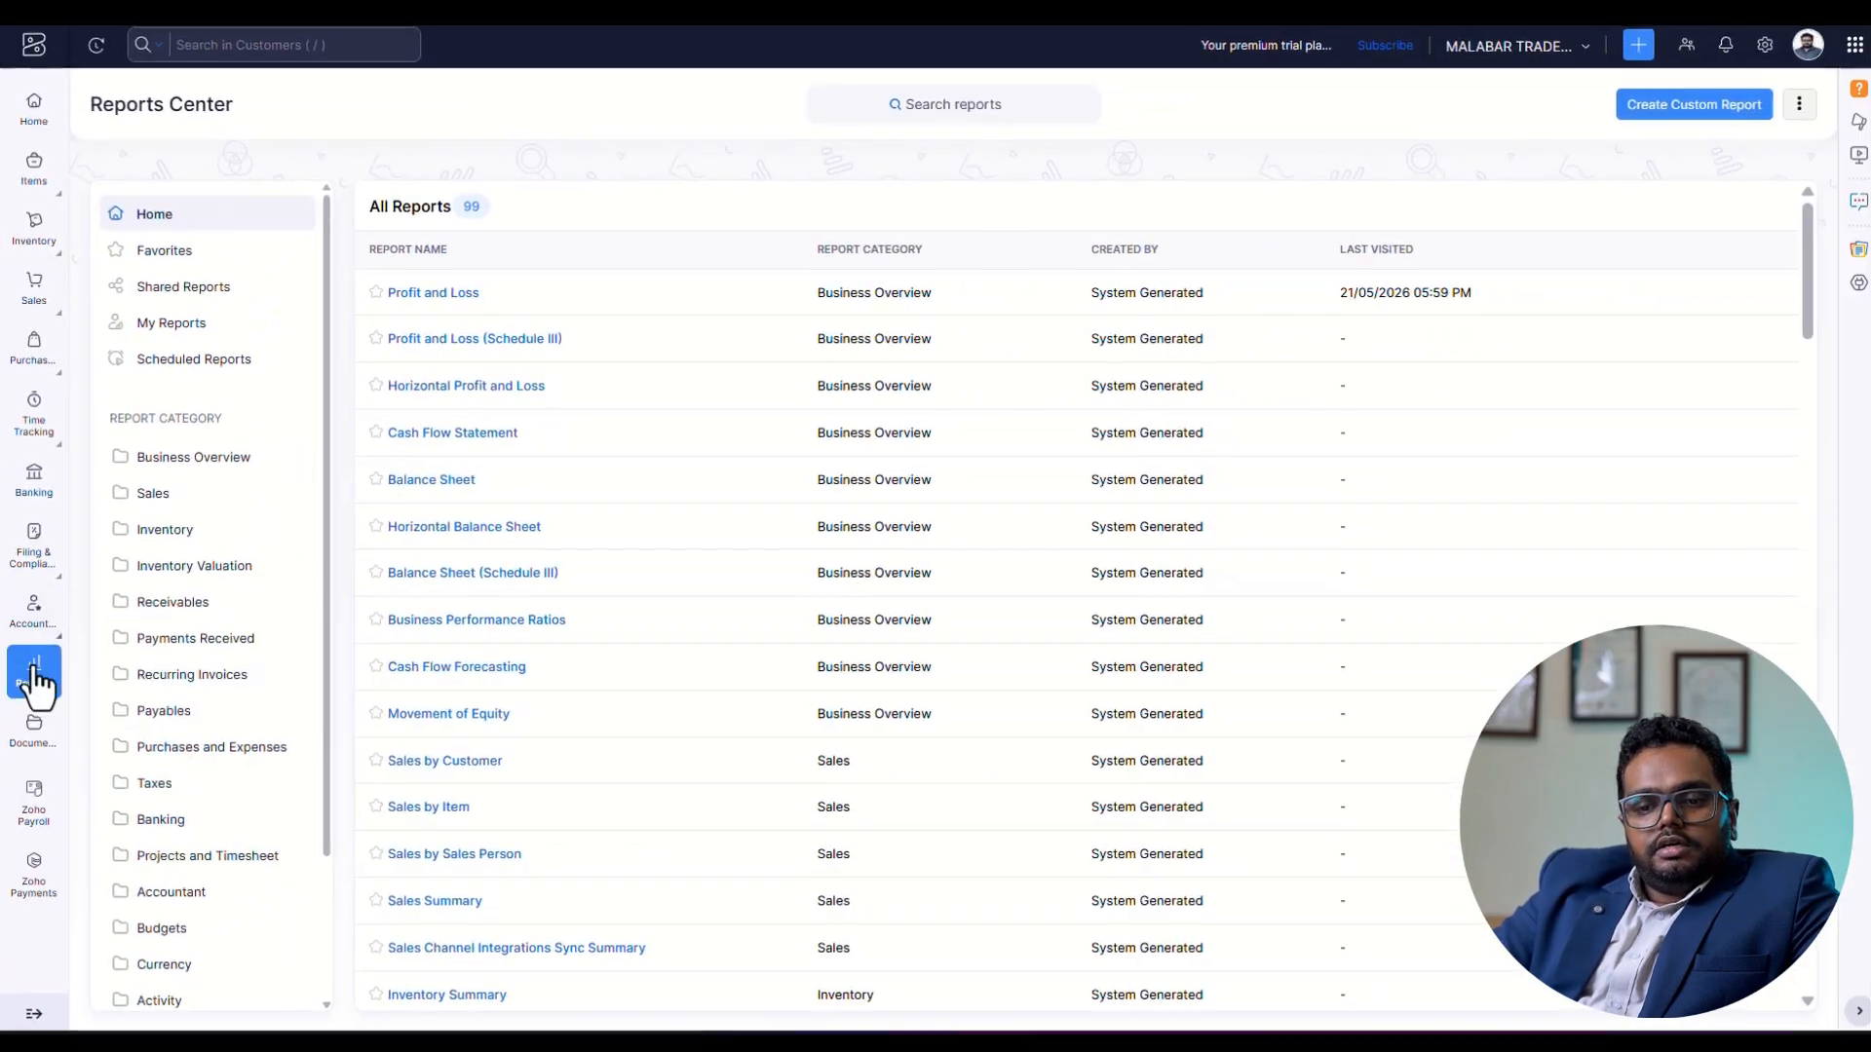
pyautogui.click(434, 482)
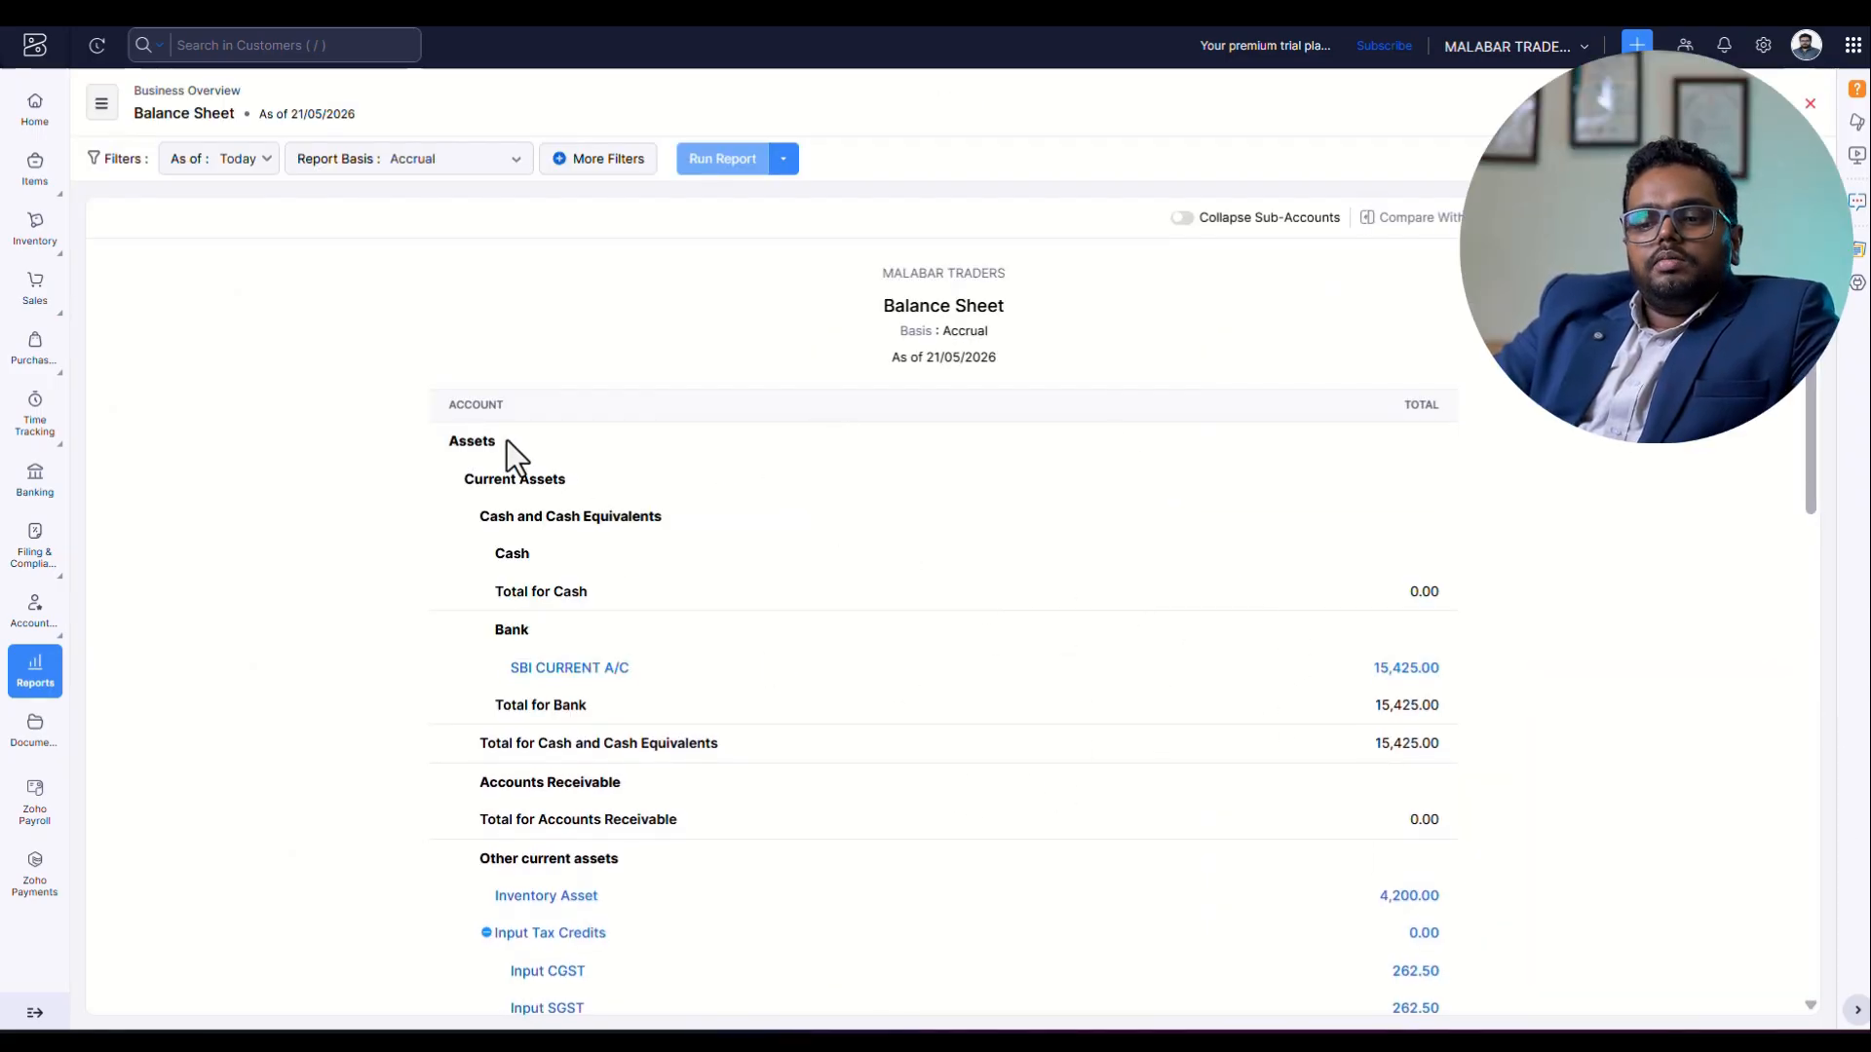
pyautogui.click(237, 166)
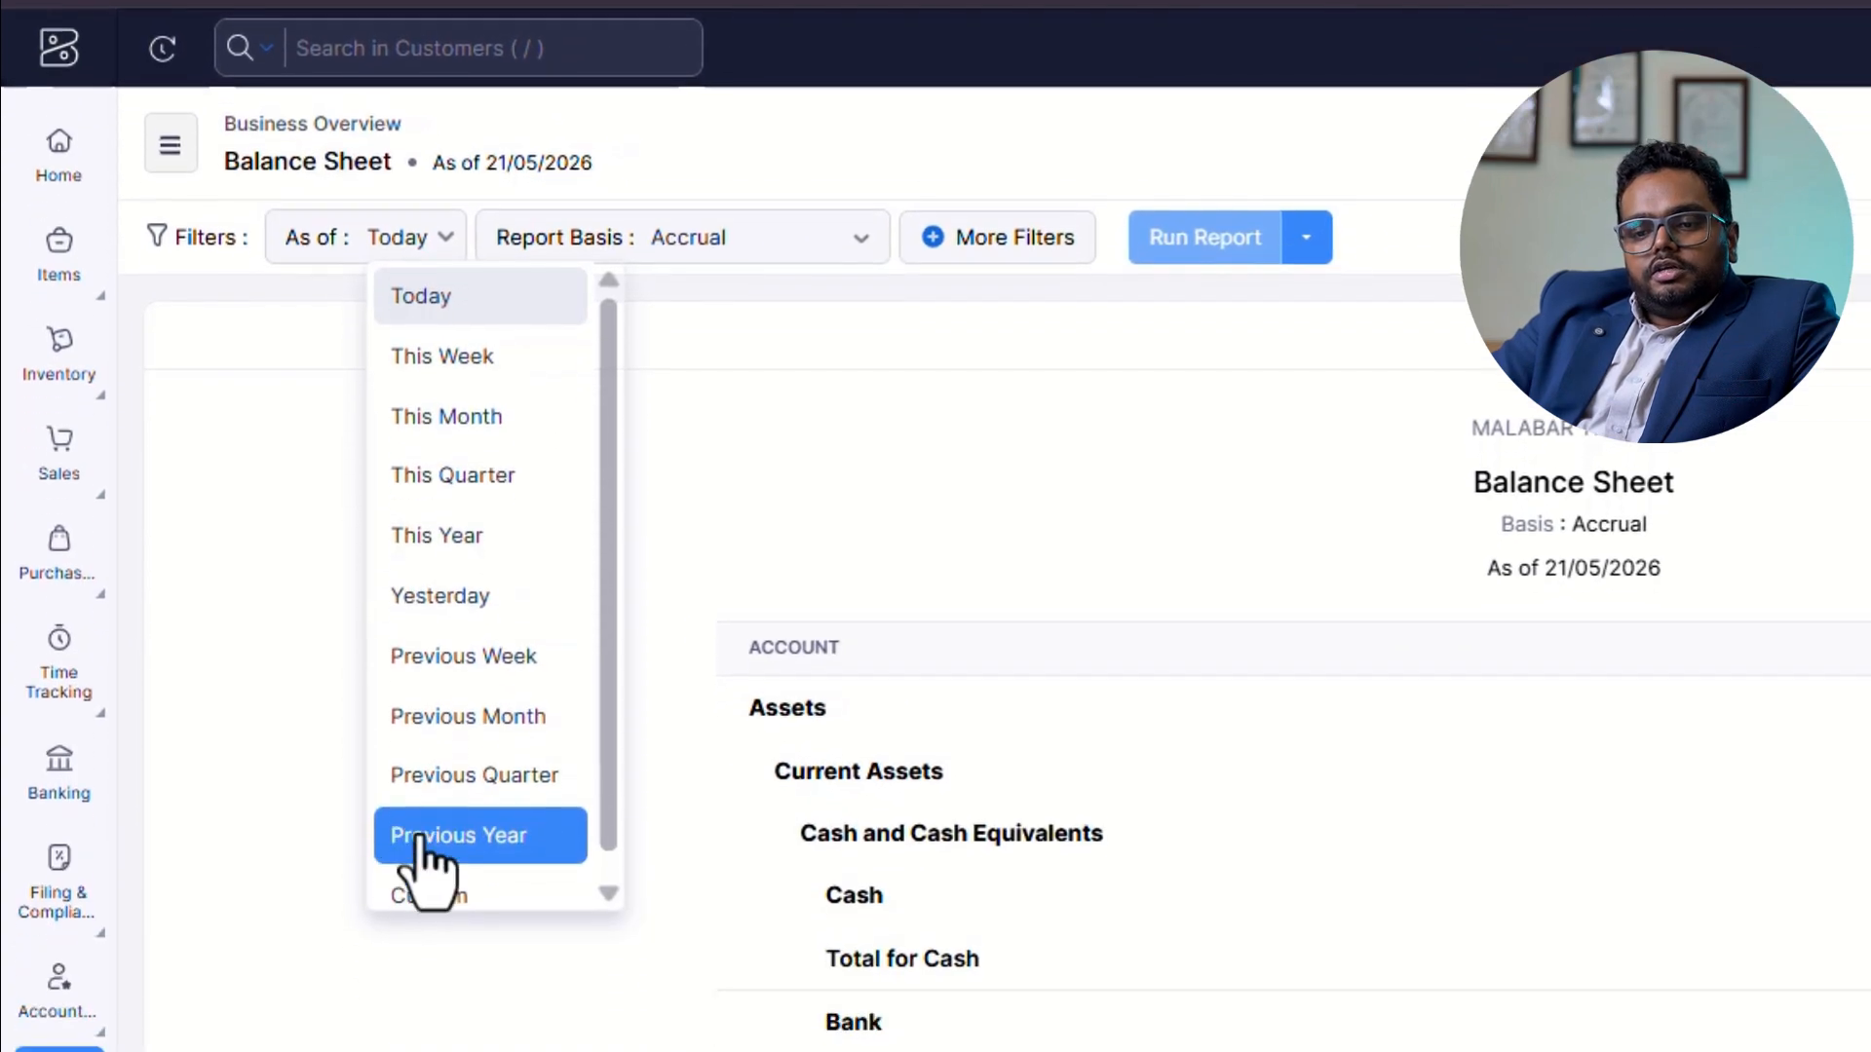
pyautogui.click(433, 783)
pyautogui.click(746, 284)
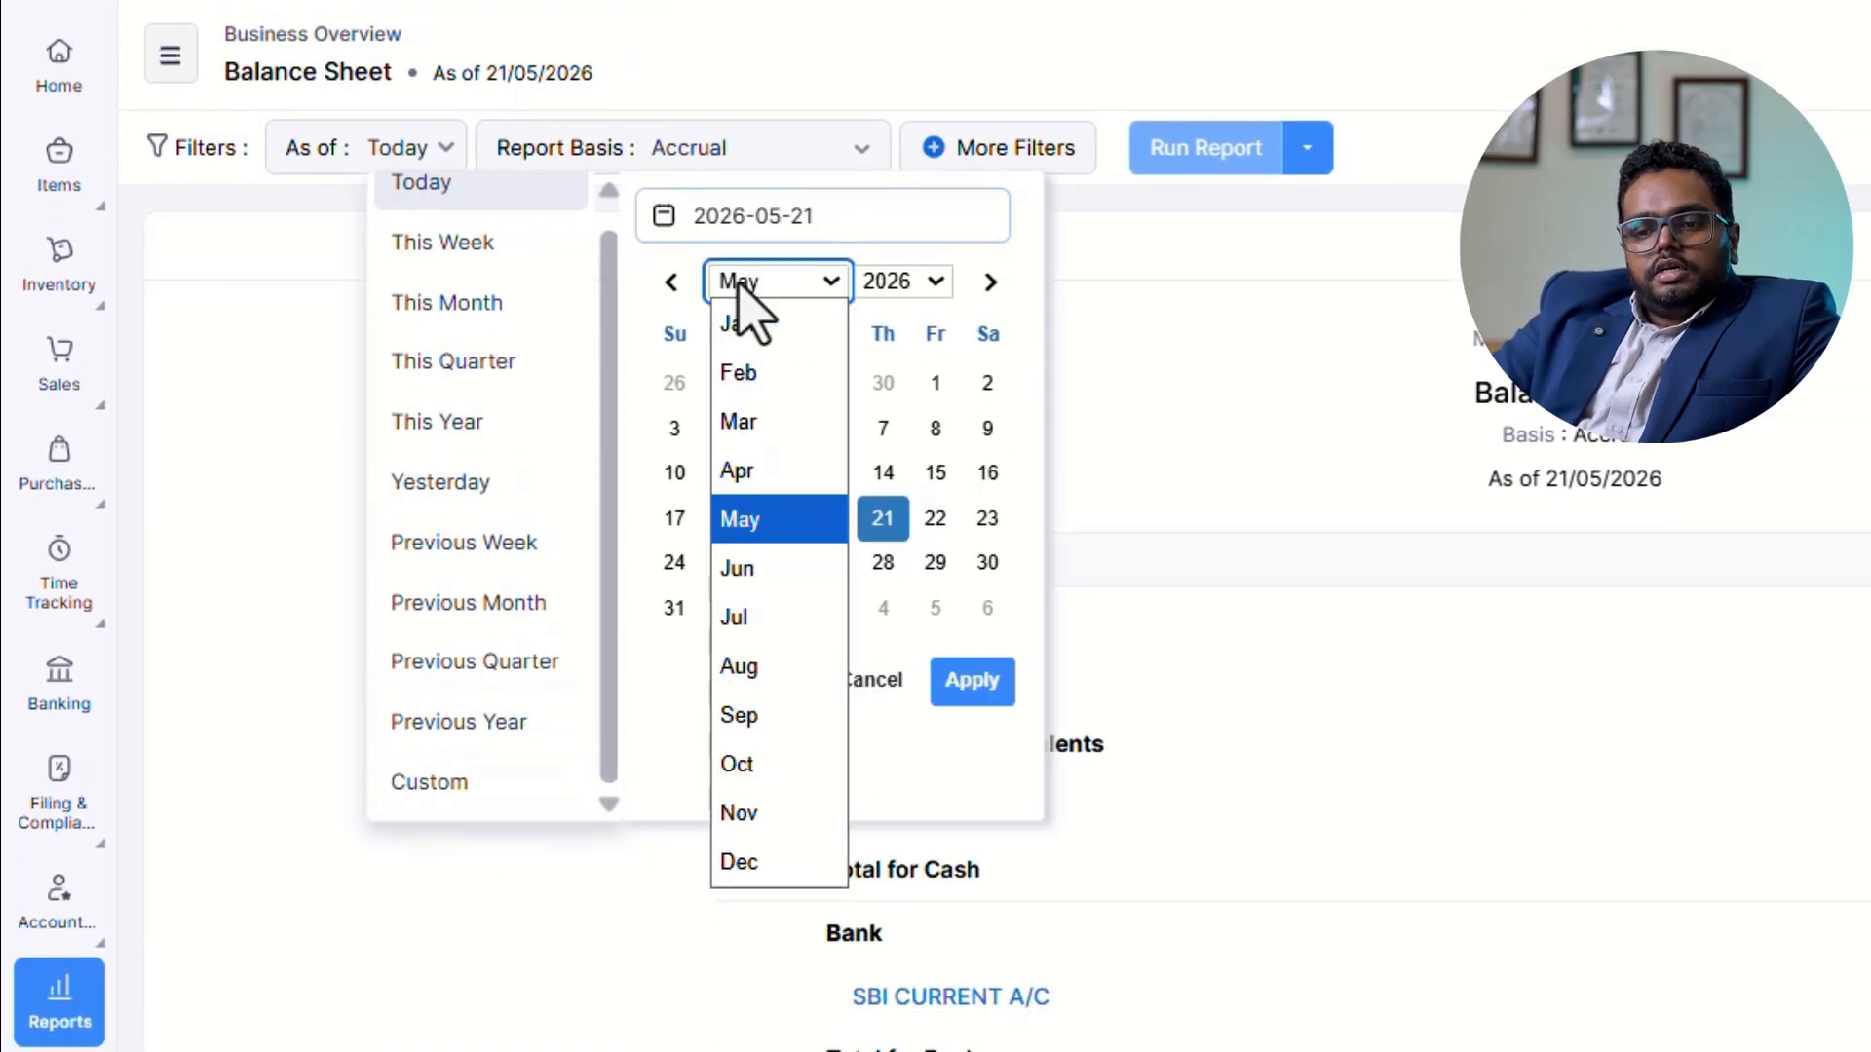
pyautogui.click(942, 292)
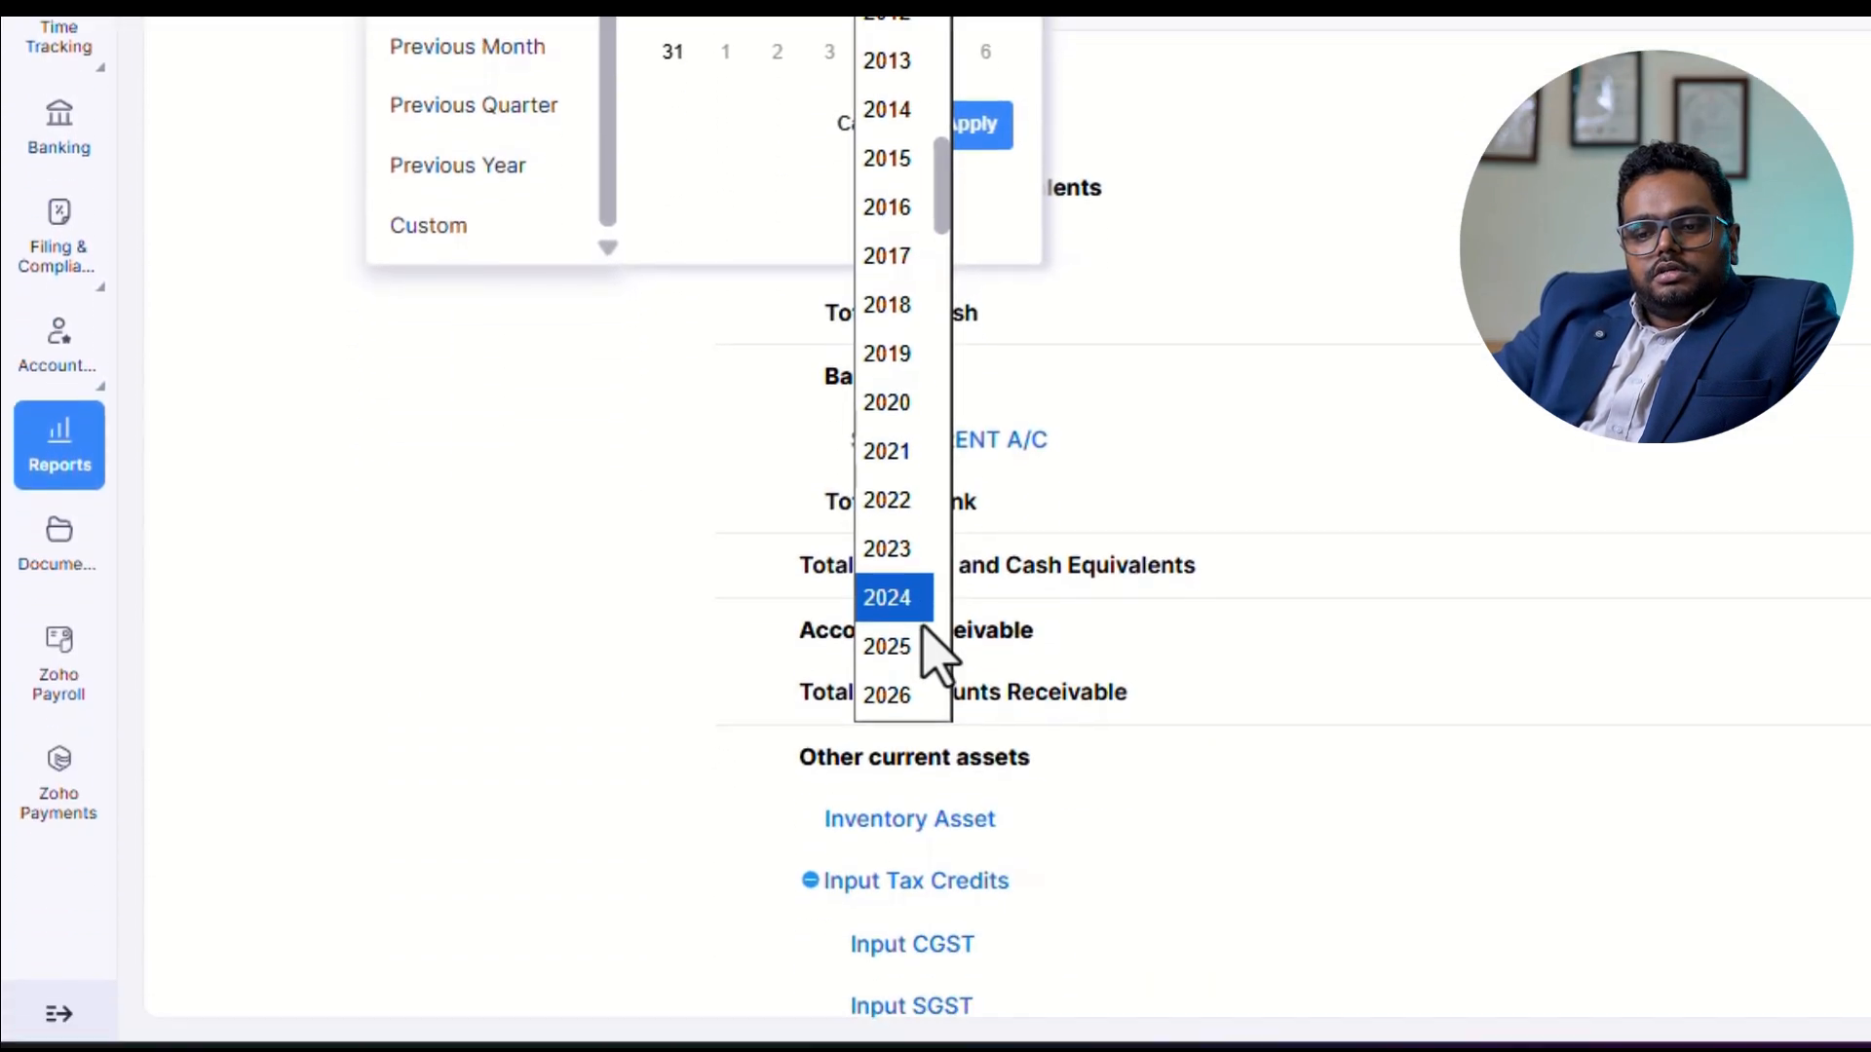
pyautogui.click(902, 646)
pyautogui.click(660, 283)
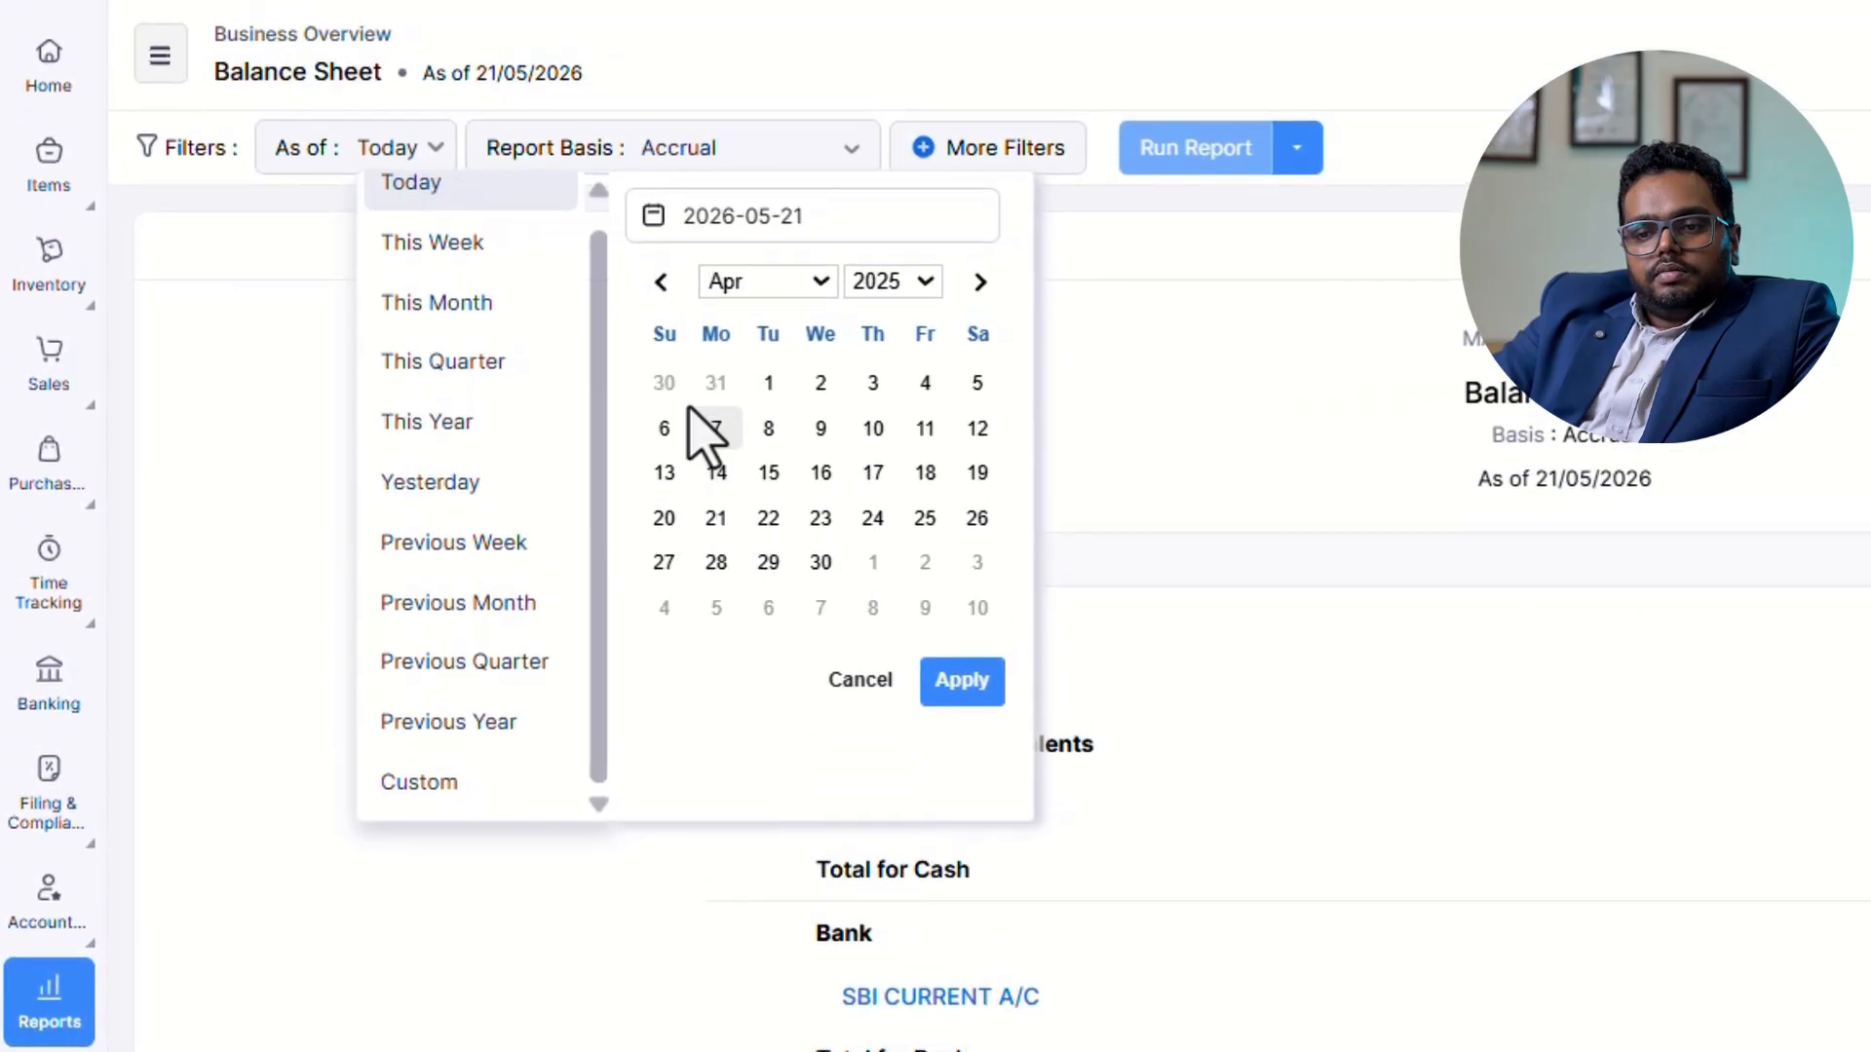
pyautogui.click(766, 384)
pyautogui.click(825, 573)
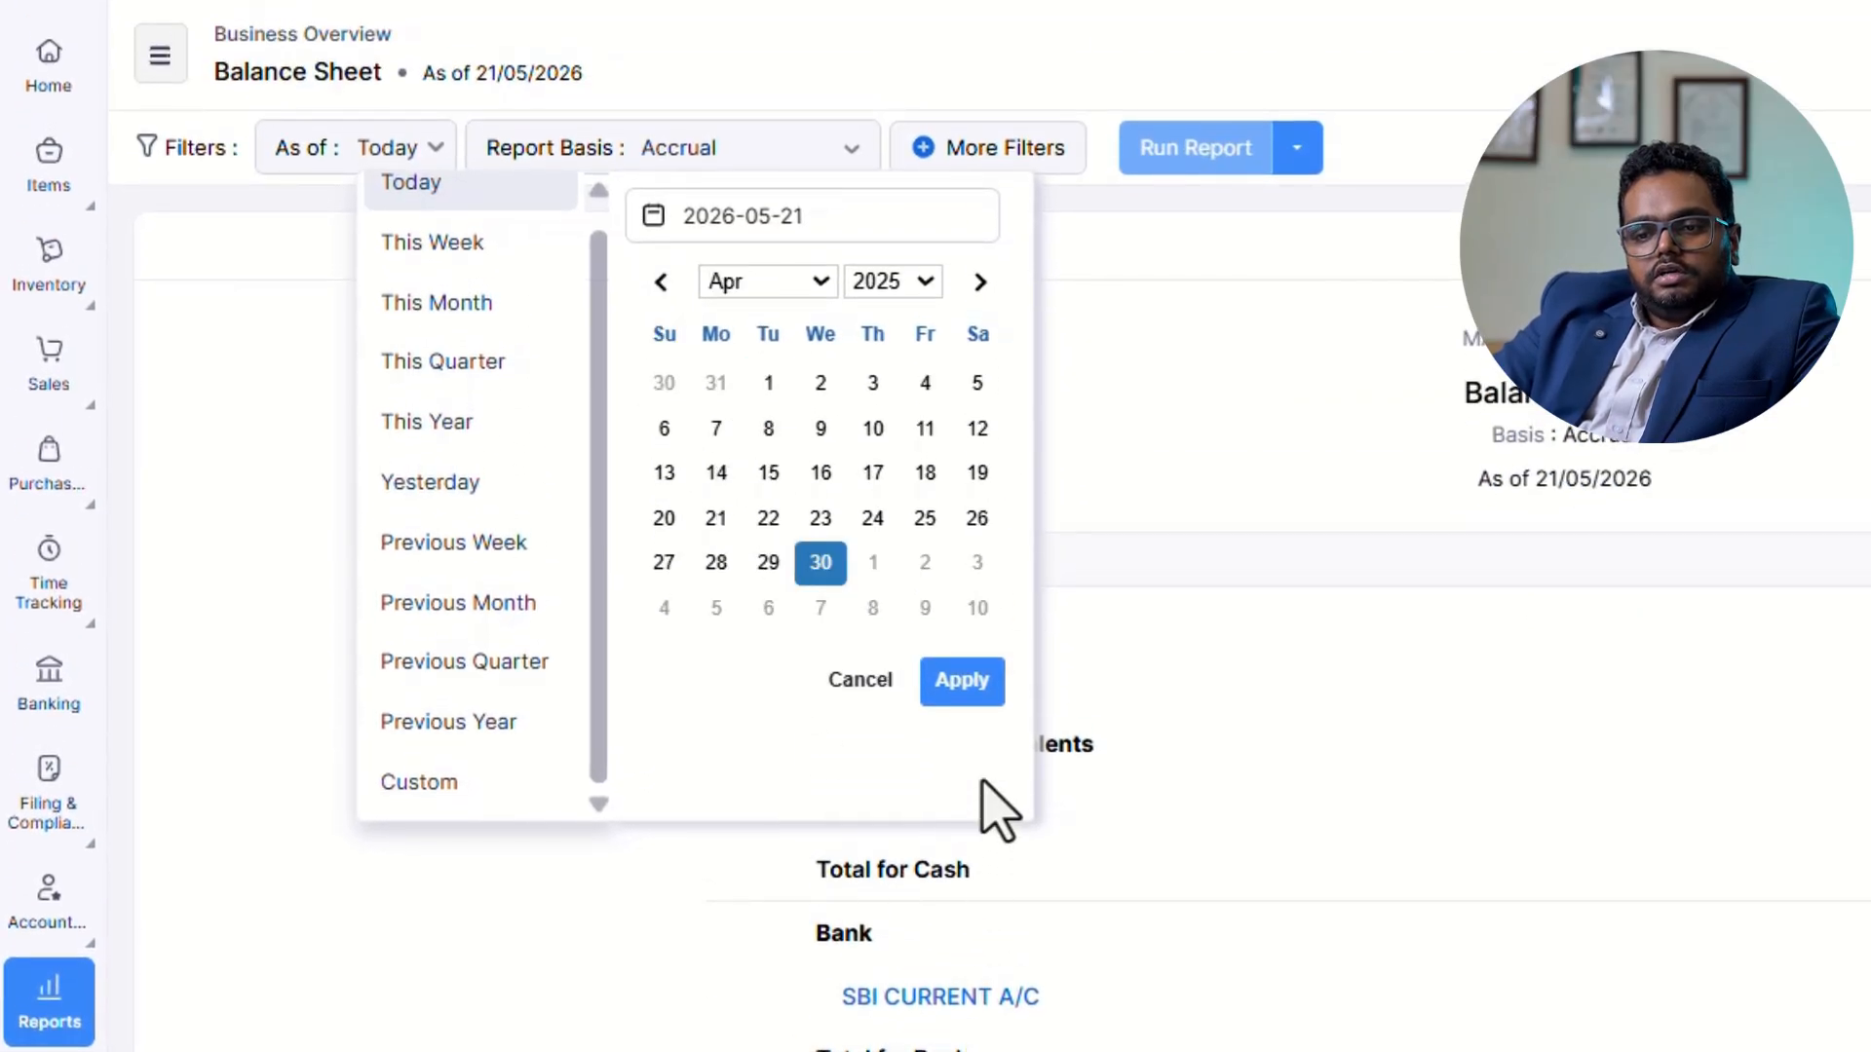
pyautogui.click(963, 682)
pyautogui.click(1196, 147)
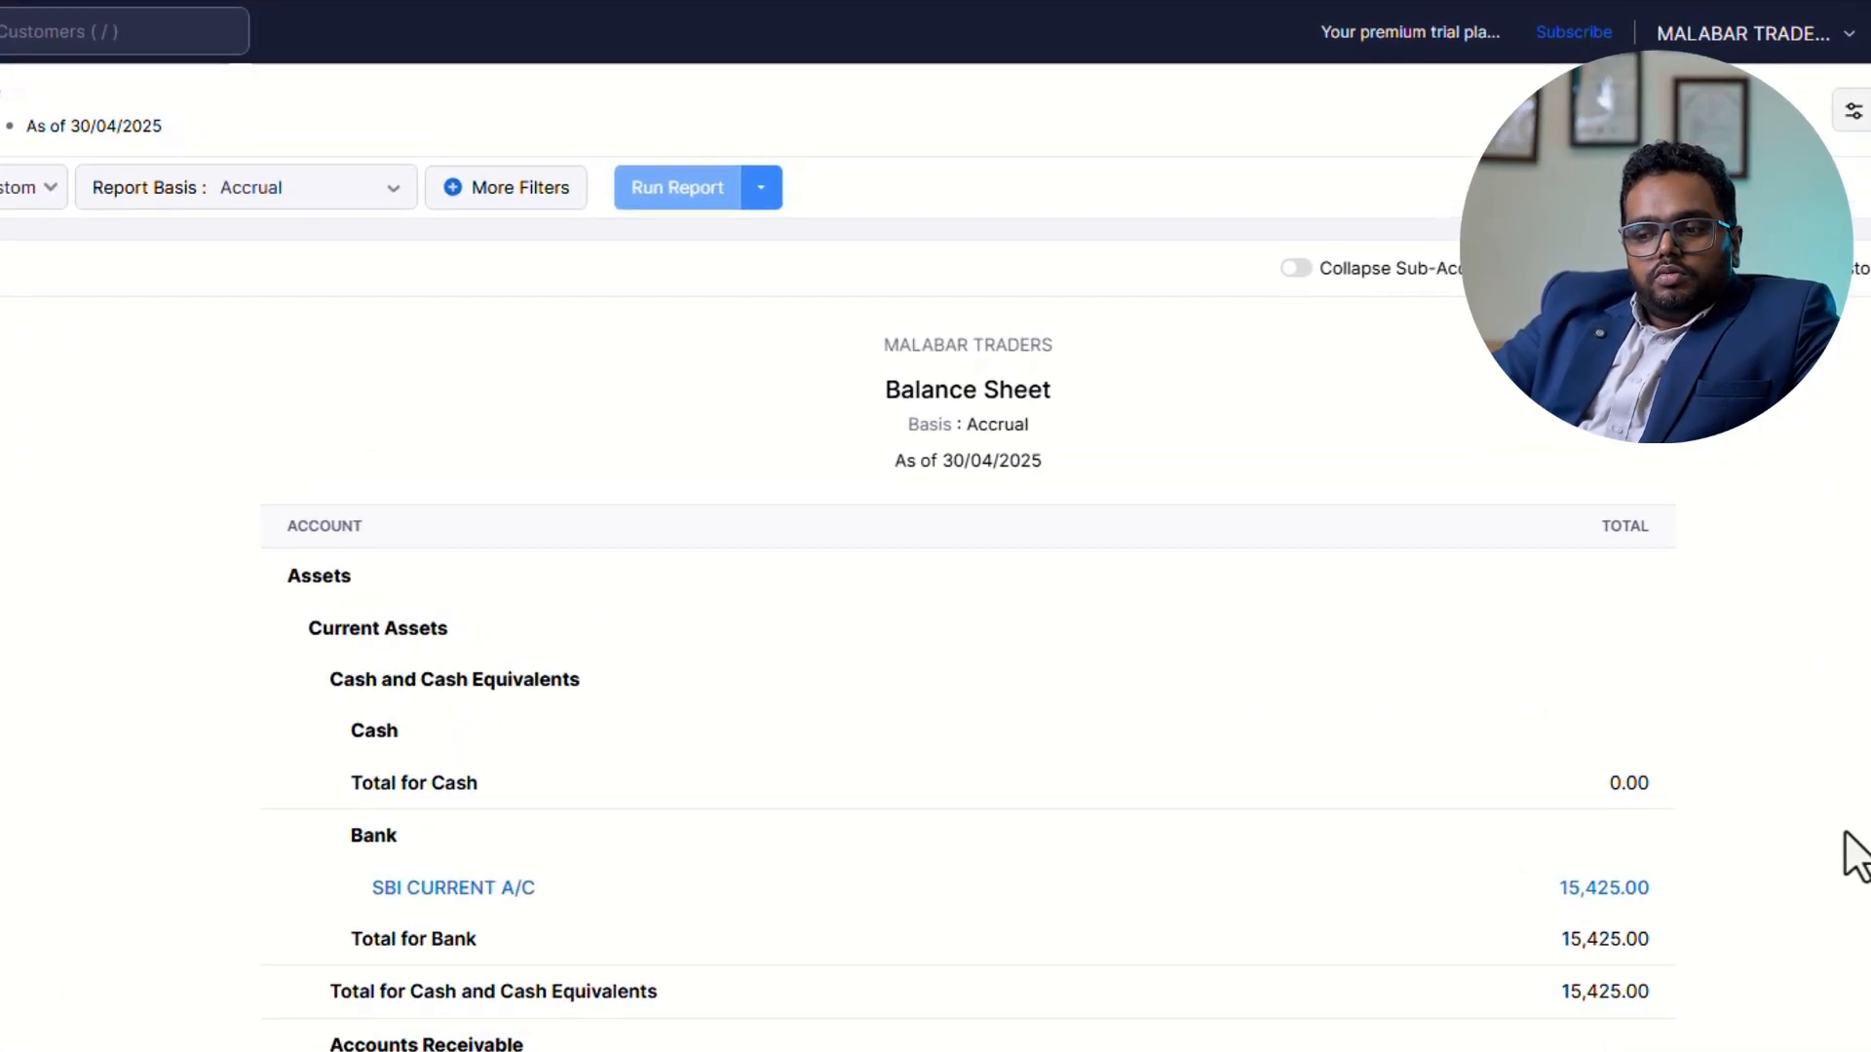
# Review the April 2025 Balance Sheet from bank, inventory and input tax credits through GST payable to equities, comparing total assets with total liabilities and equities.
pyautogui.scroll(-6, 1856, 855)
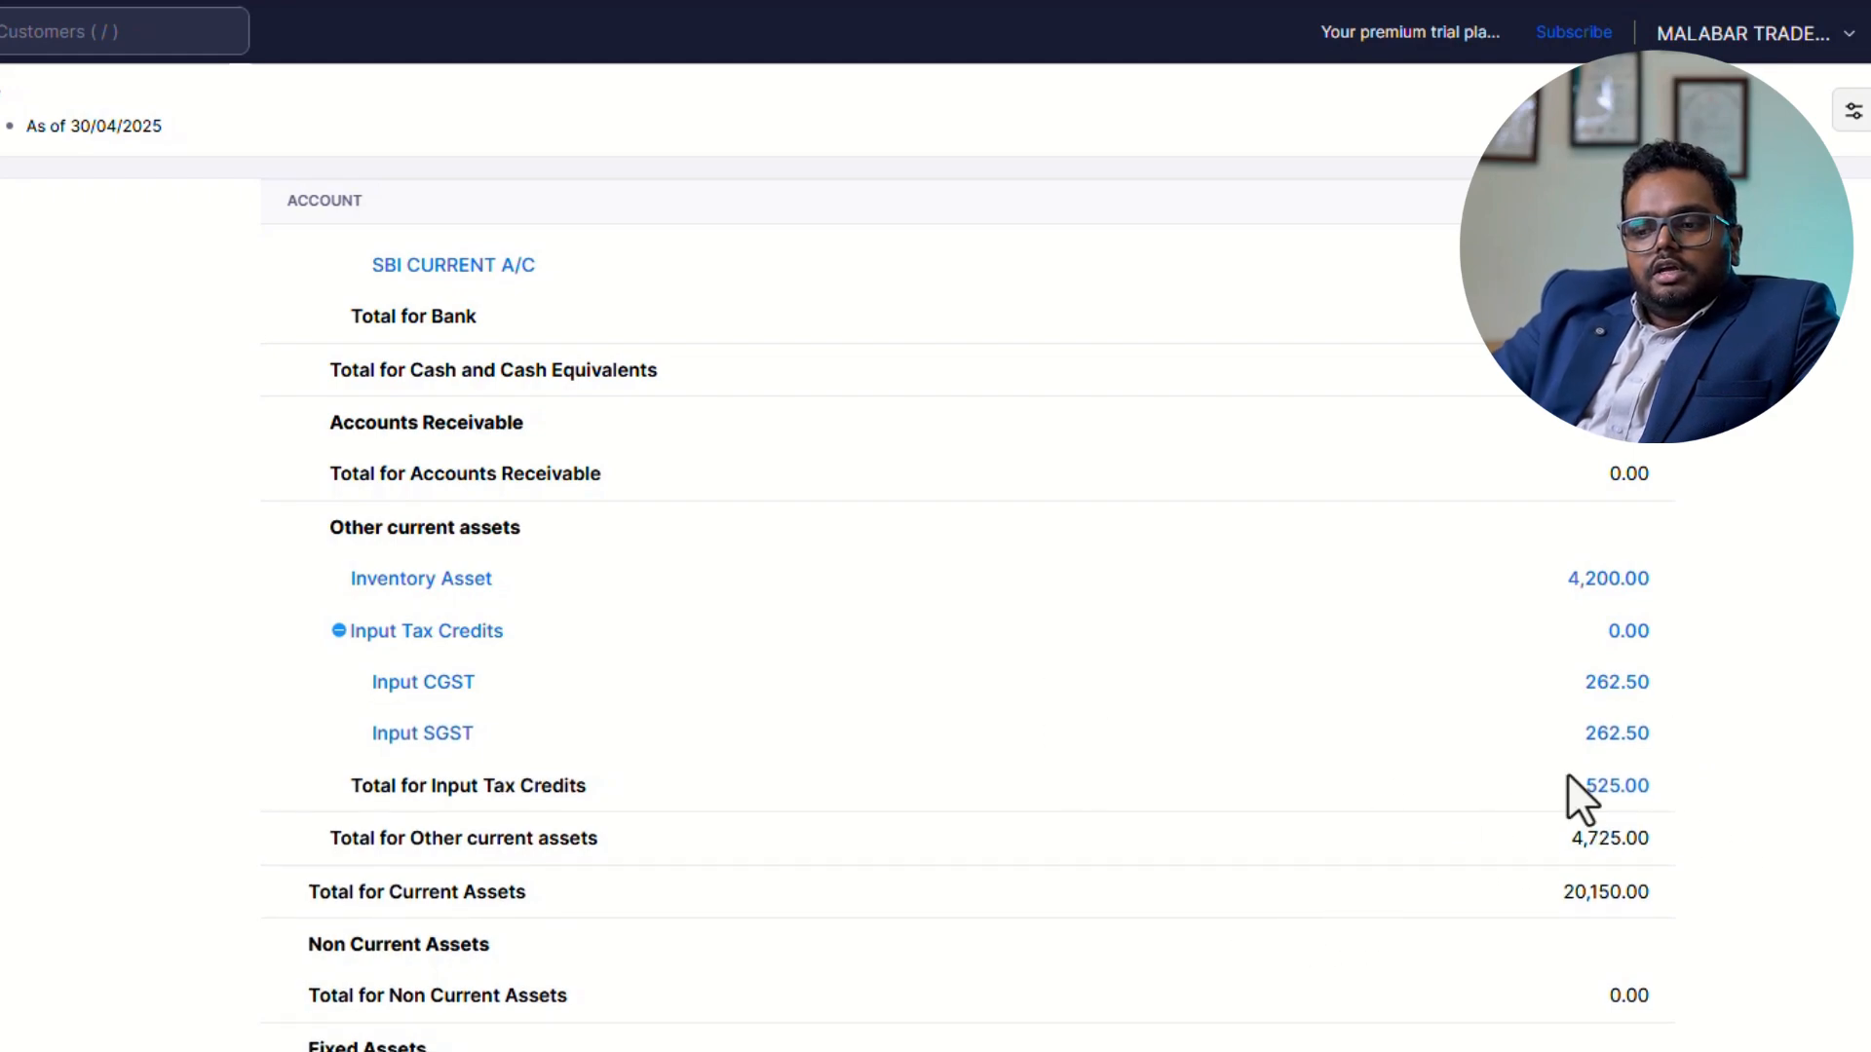
pyautogui.scroll(-5, 1570, 794)
pyautogui.scroll(-5, 974, 633)
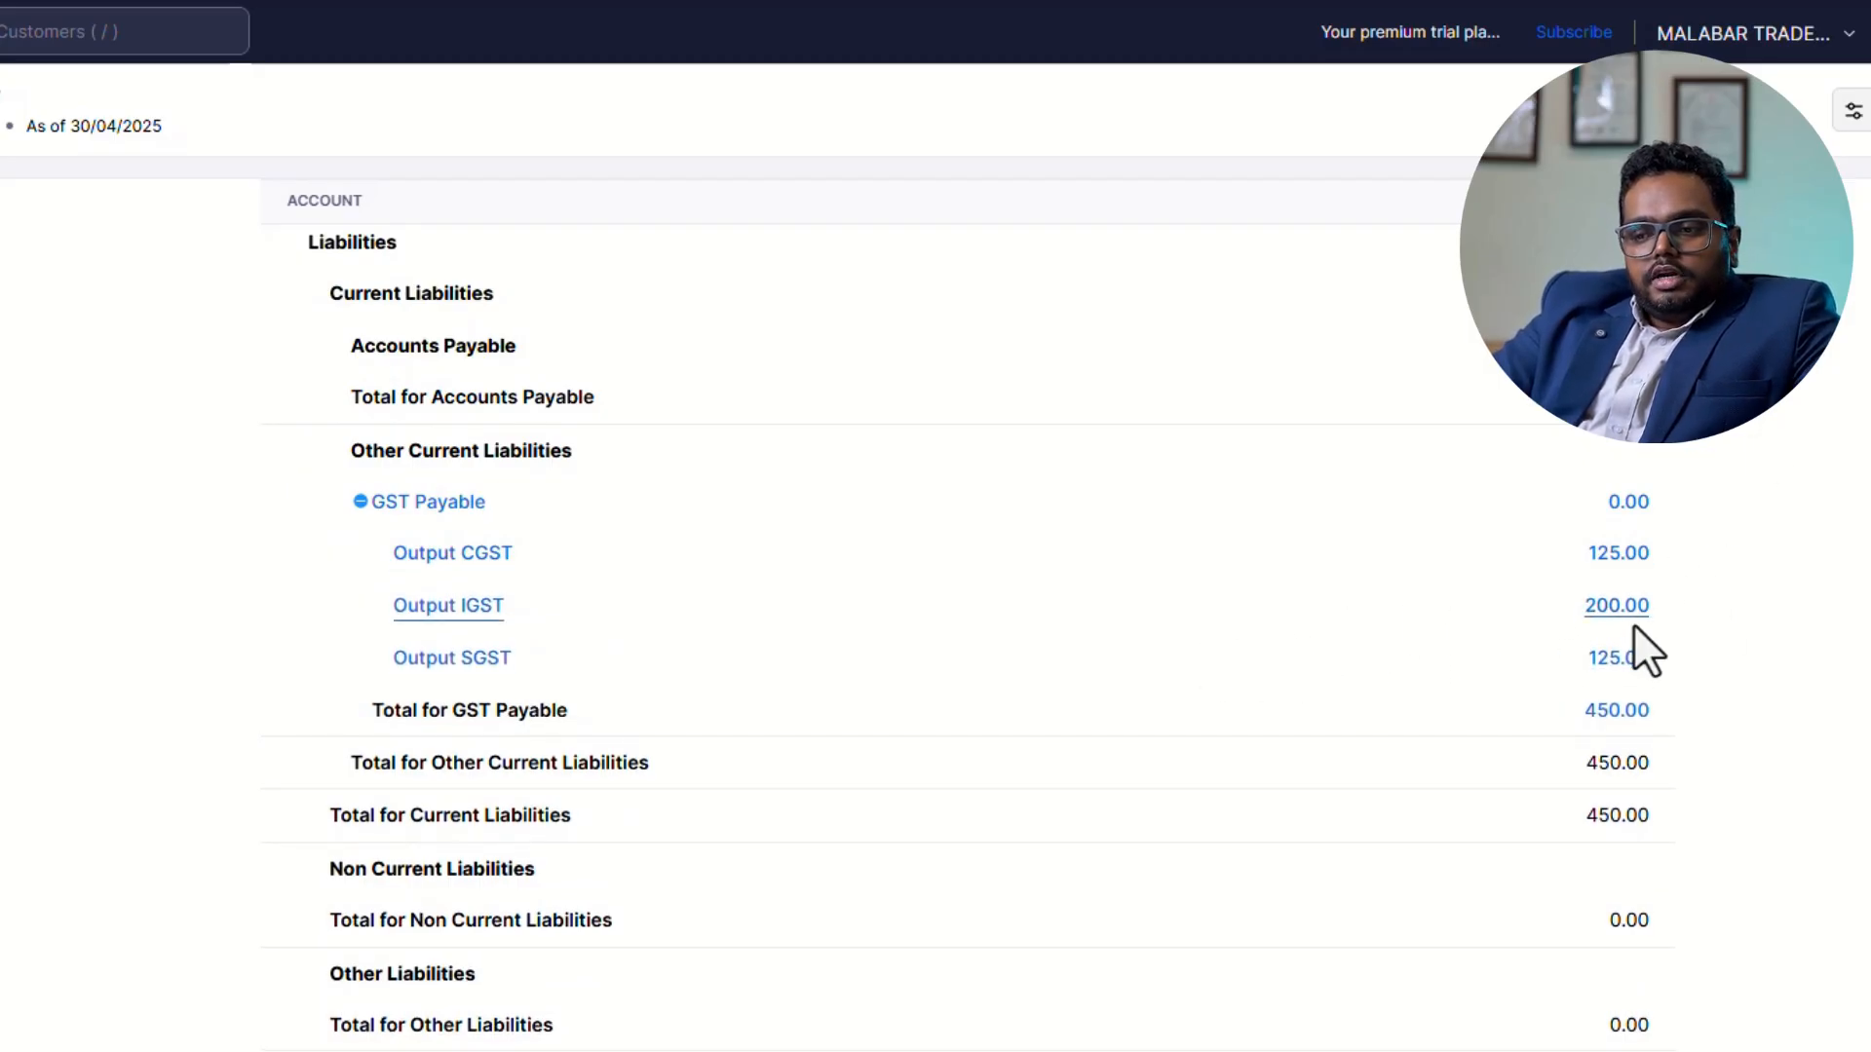
pyautogui.scroll(-1, 1232, 818)
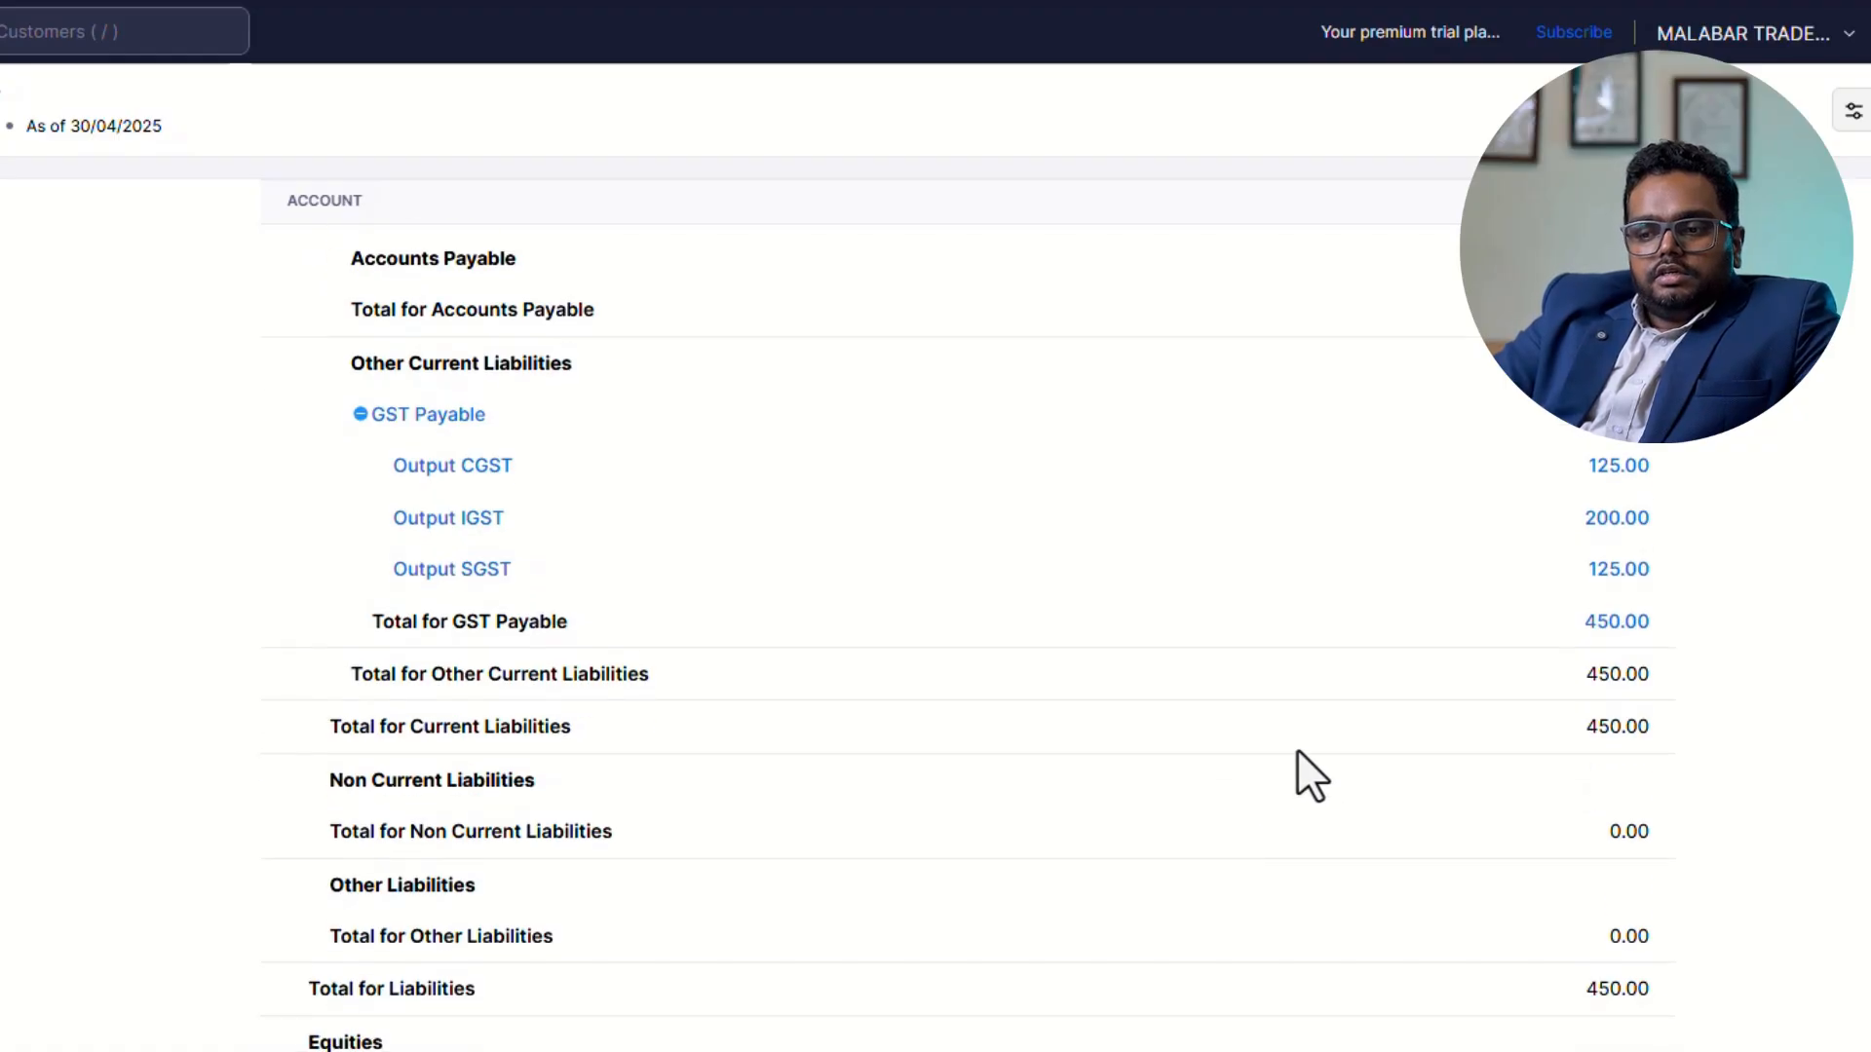
pyautogui.scroll(-3, 1296, 750)
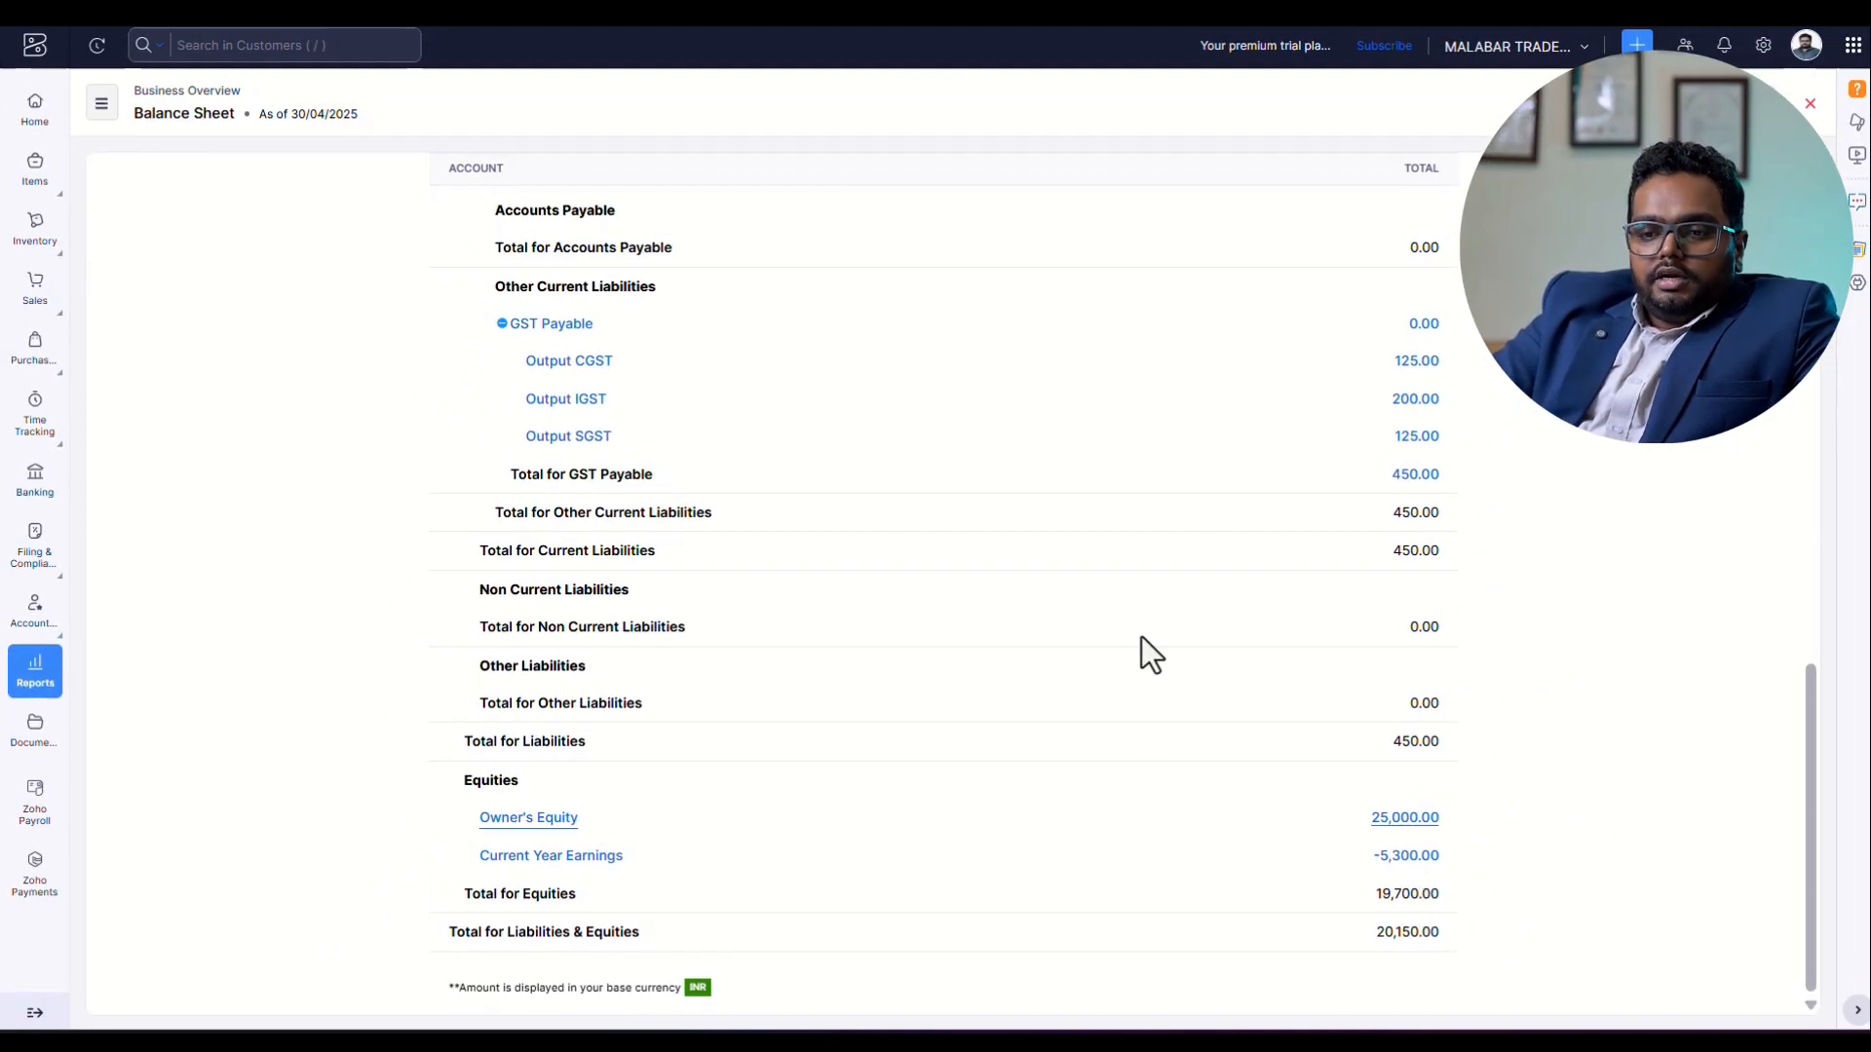
pyautogui.scroll(15, 887, 573)
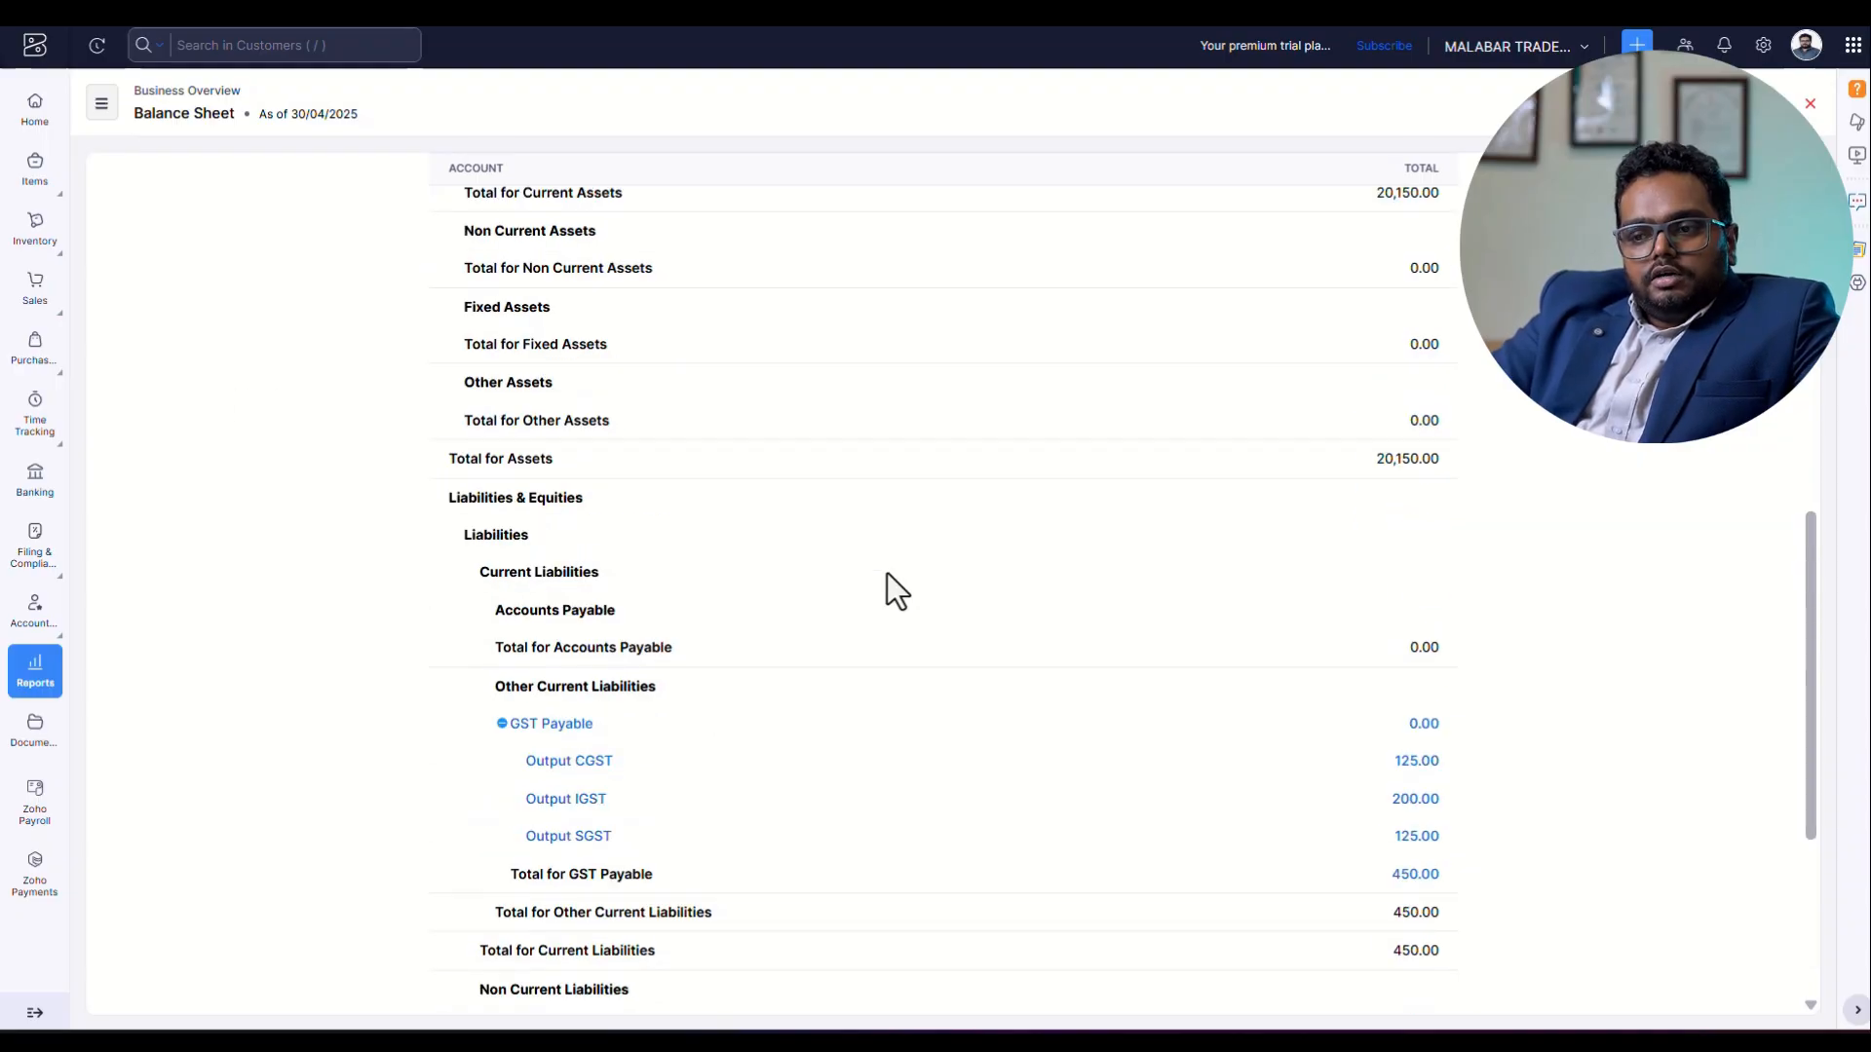
pyautogui.scroll(2, 887, 573)
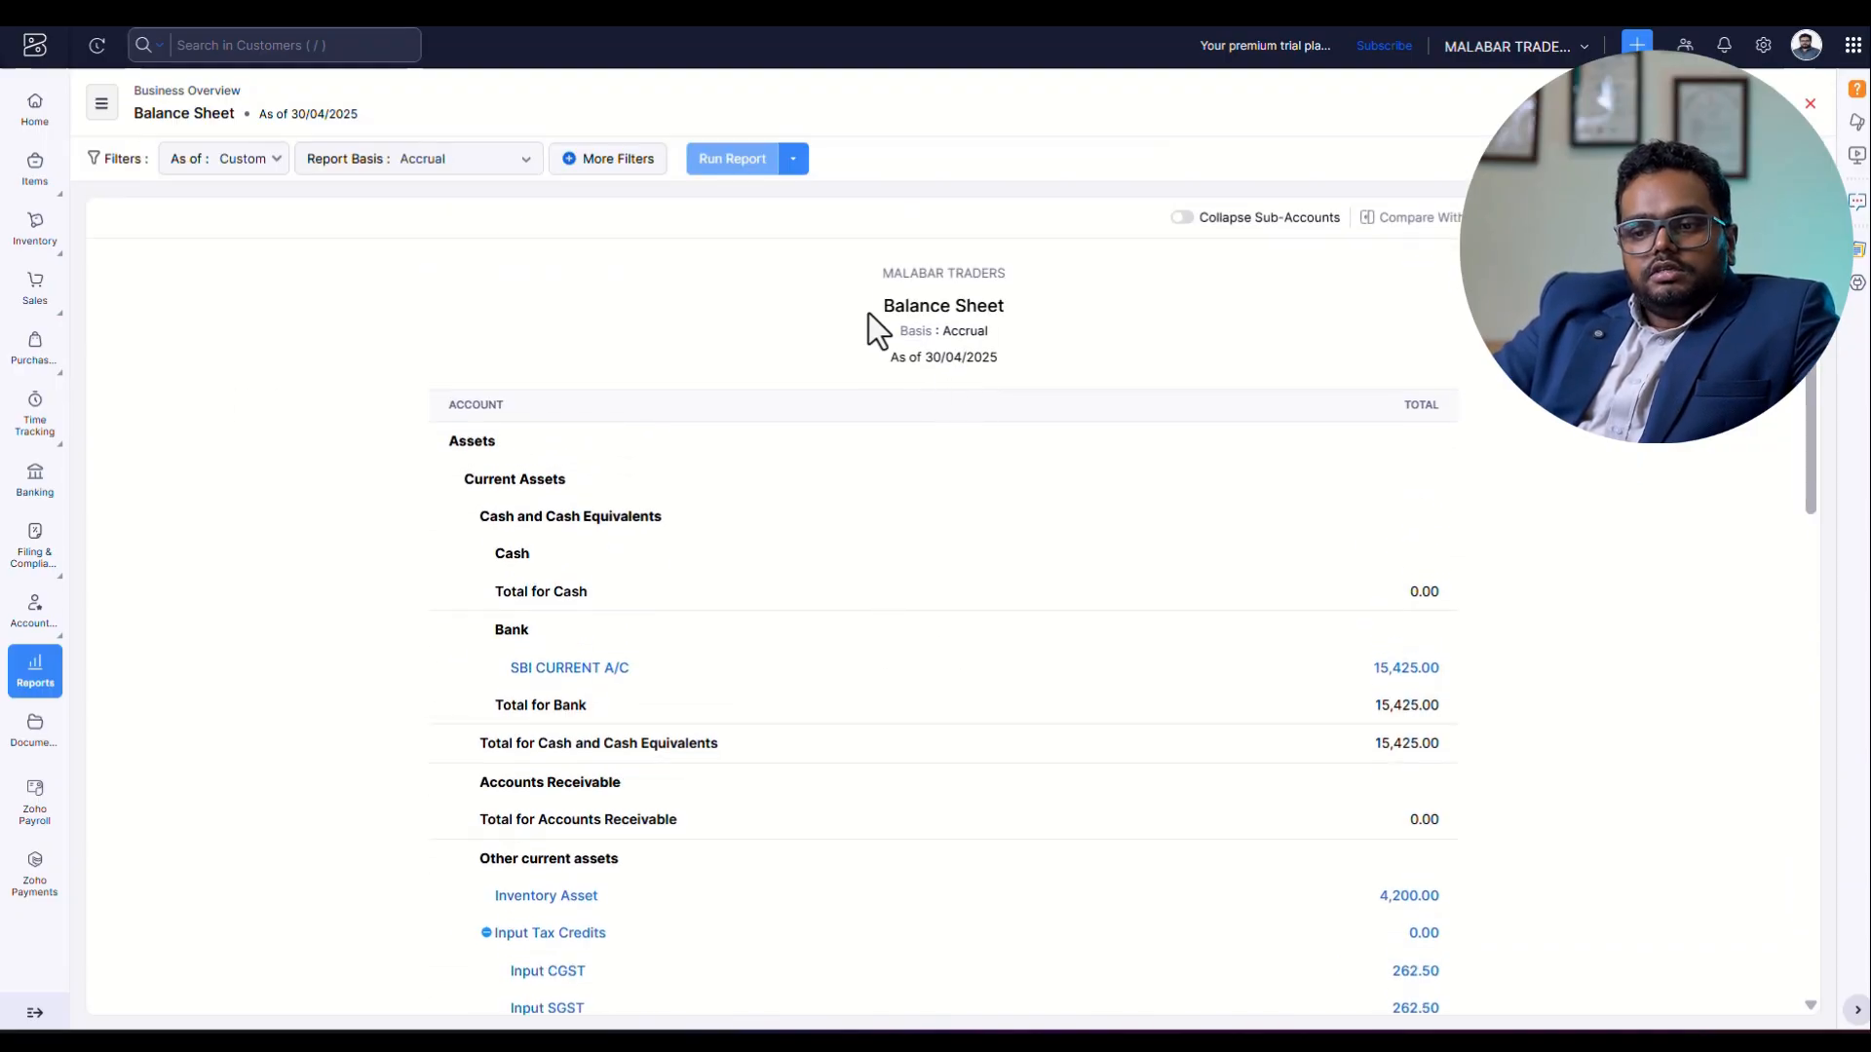